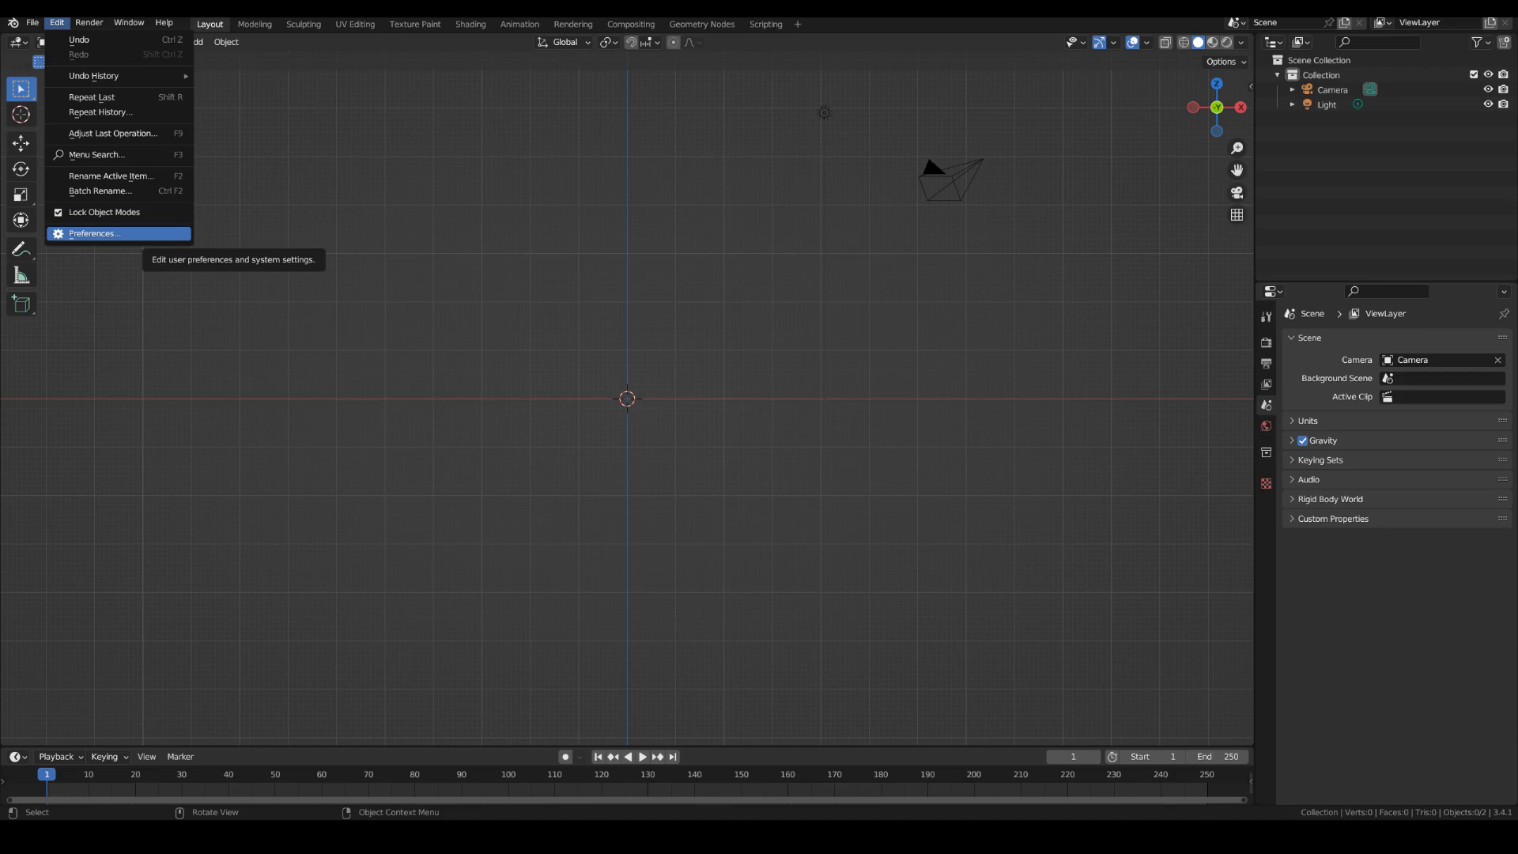
# Check the add-ons list in the preferences for whether LoopTools, Node Wrangler, Skinify Rig and Rigify are enabled.
pyautogui.press('Escape')
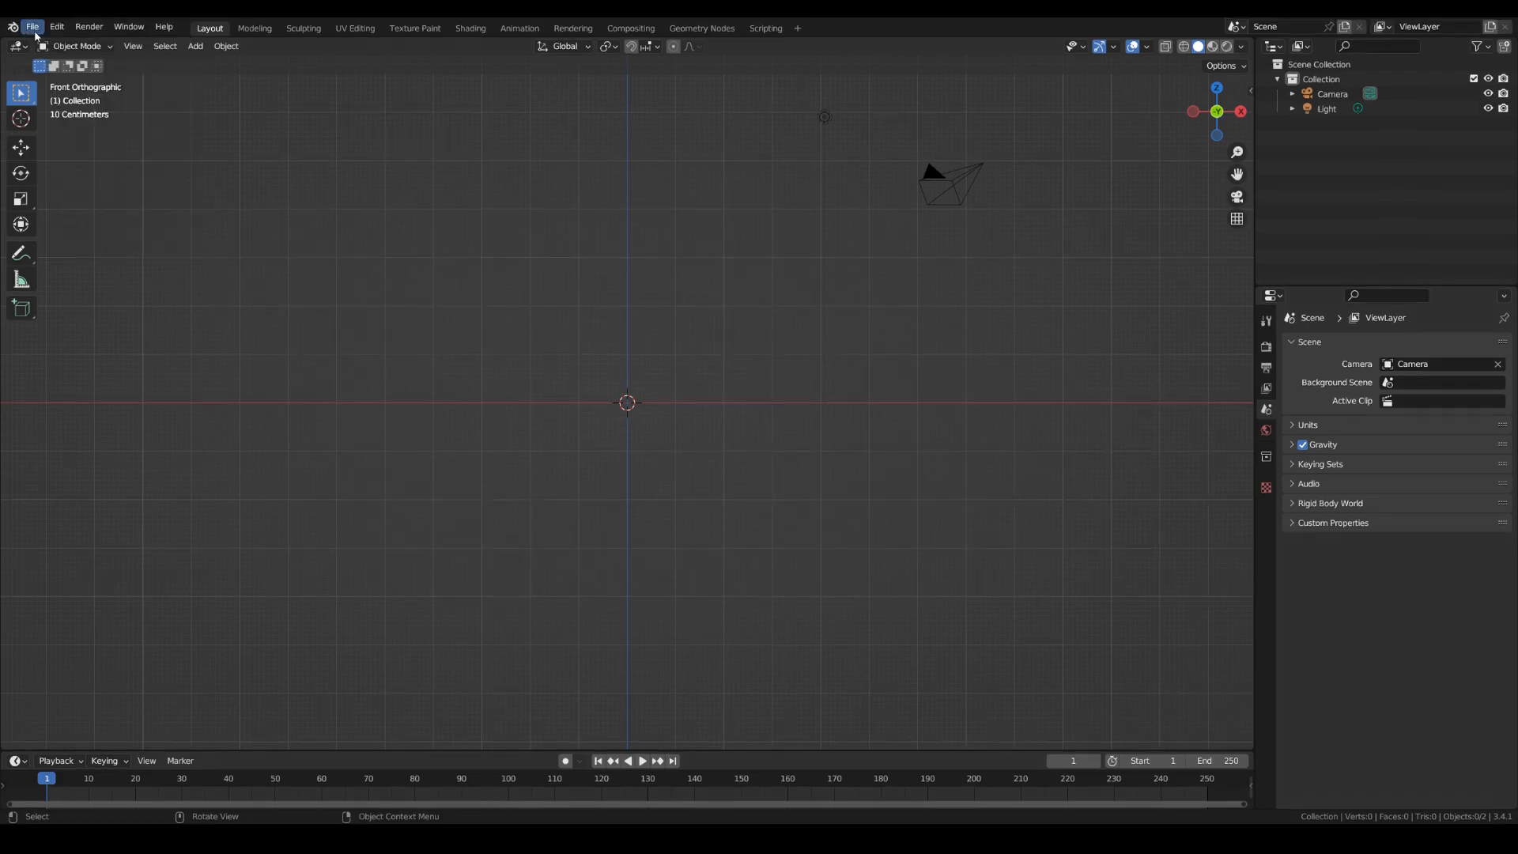
pyautogui.click(57, 22)
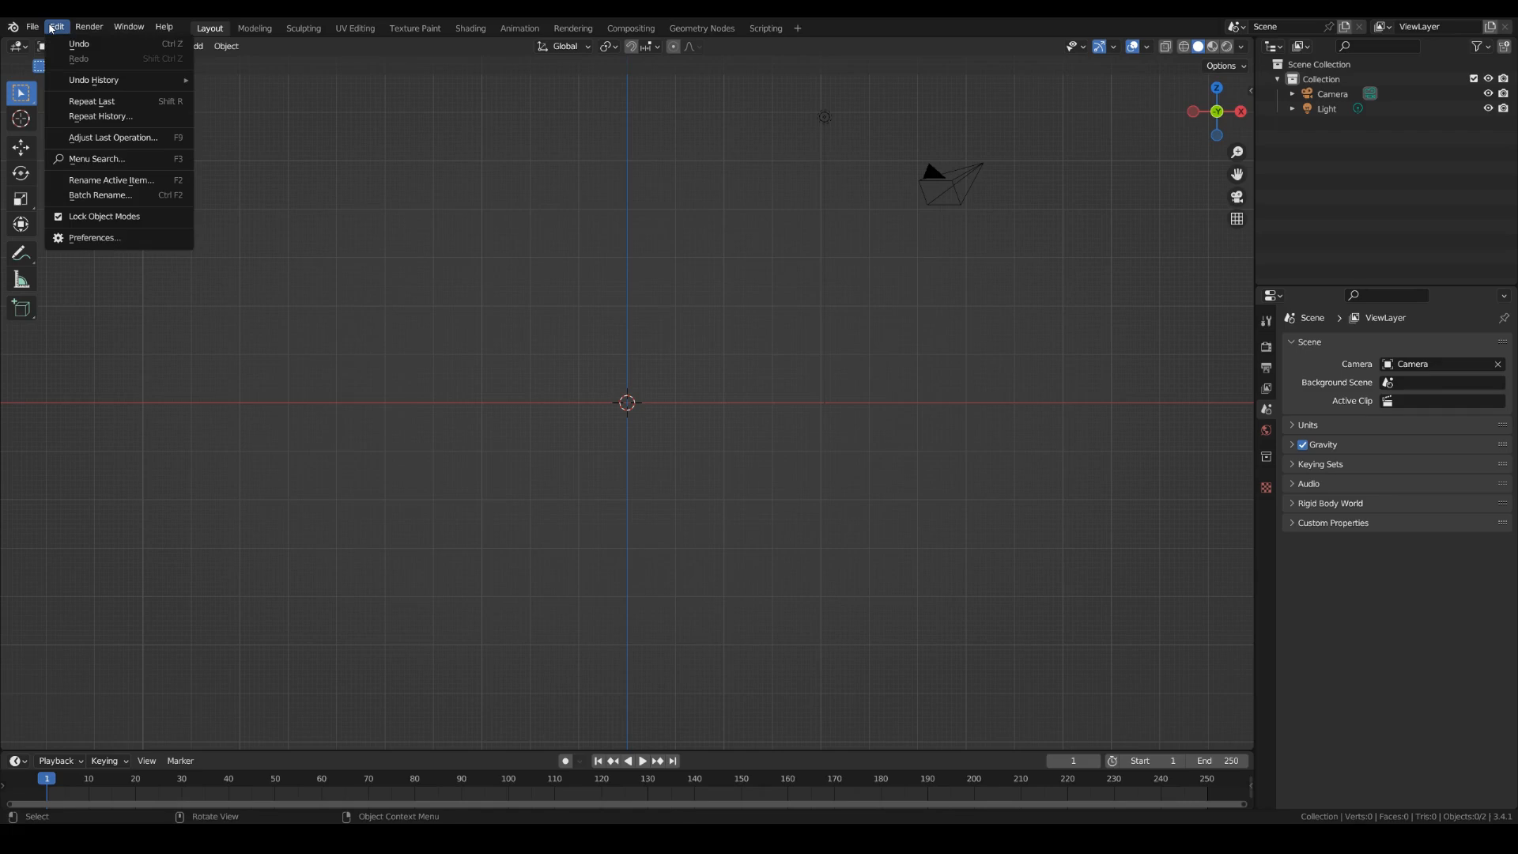
pyautogui.click(107, 238)
pyautogui.scroll(-7, 484, 112)
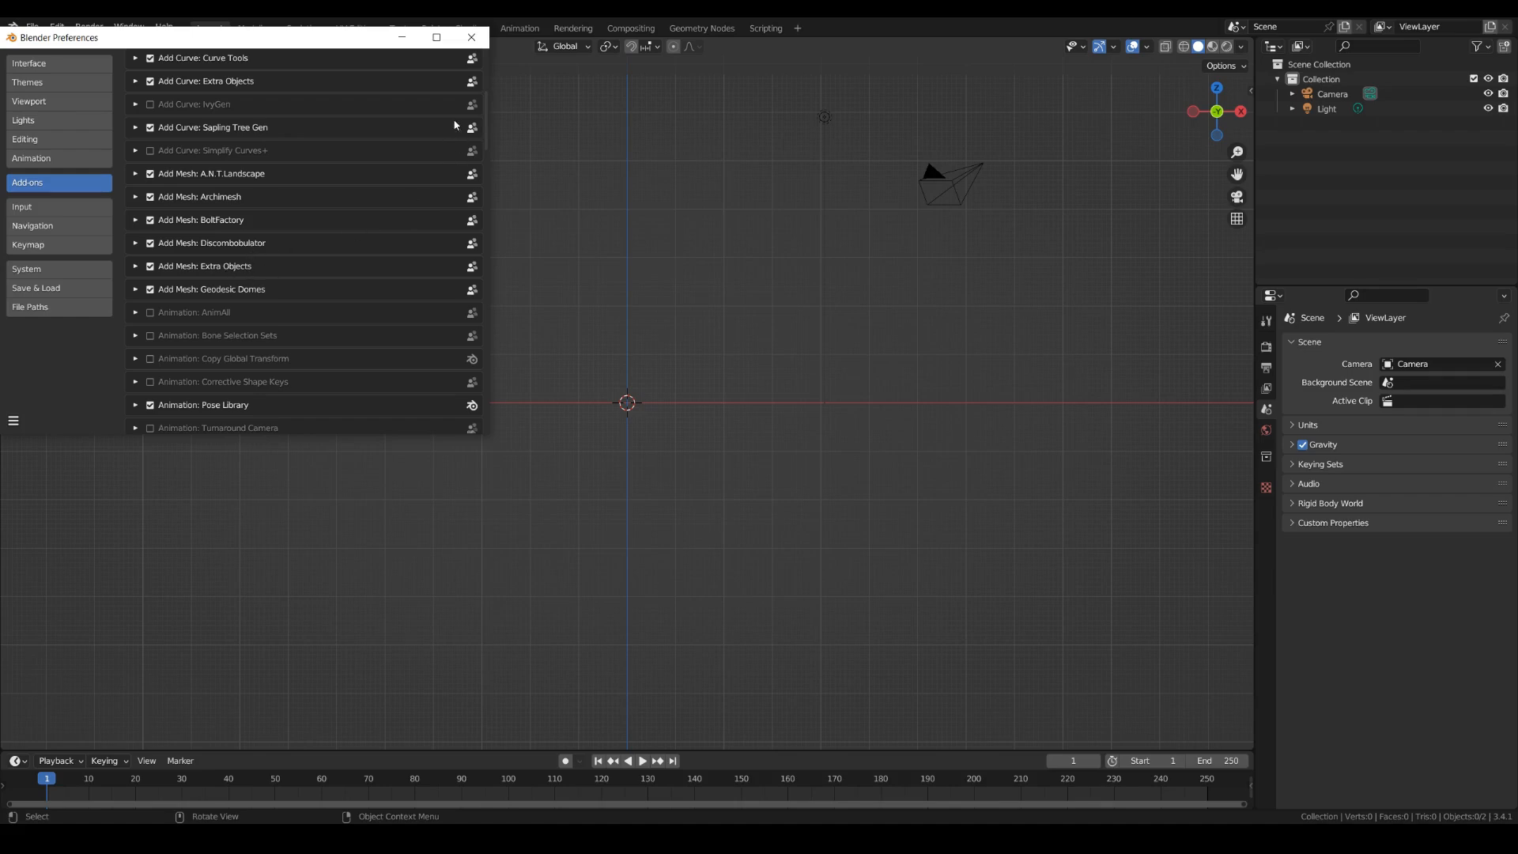
pyautogui.scroll(-8, 485, 127)
pyautogui.moveTo(486, 142); pyautogui.dragTo(486, 316)
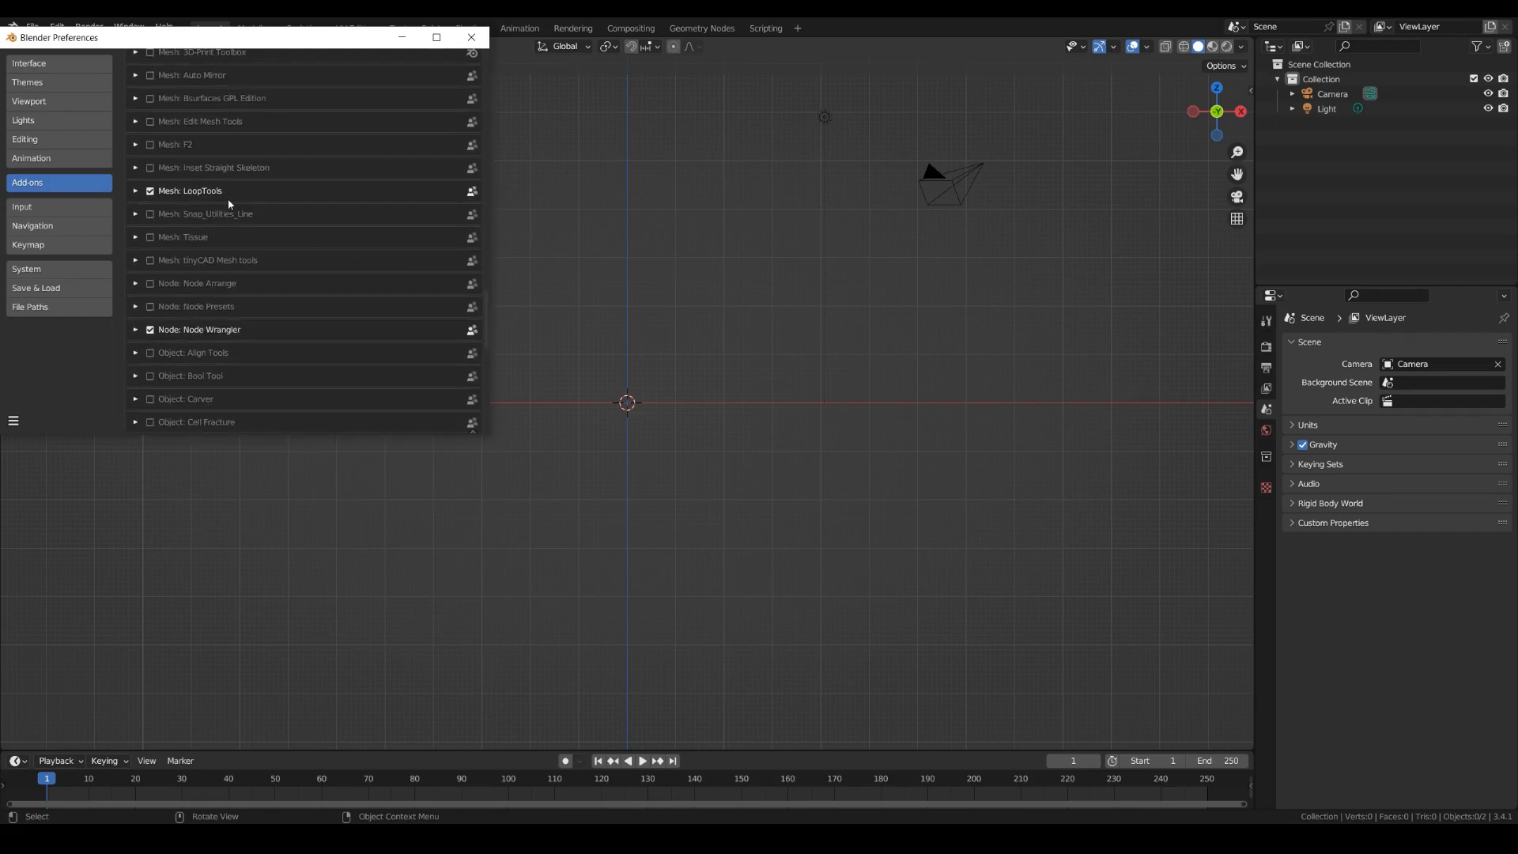
pyautogui.moveTo(484, 305); pyautogui.dragTo(483, 368)
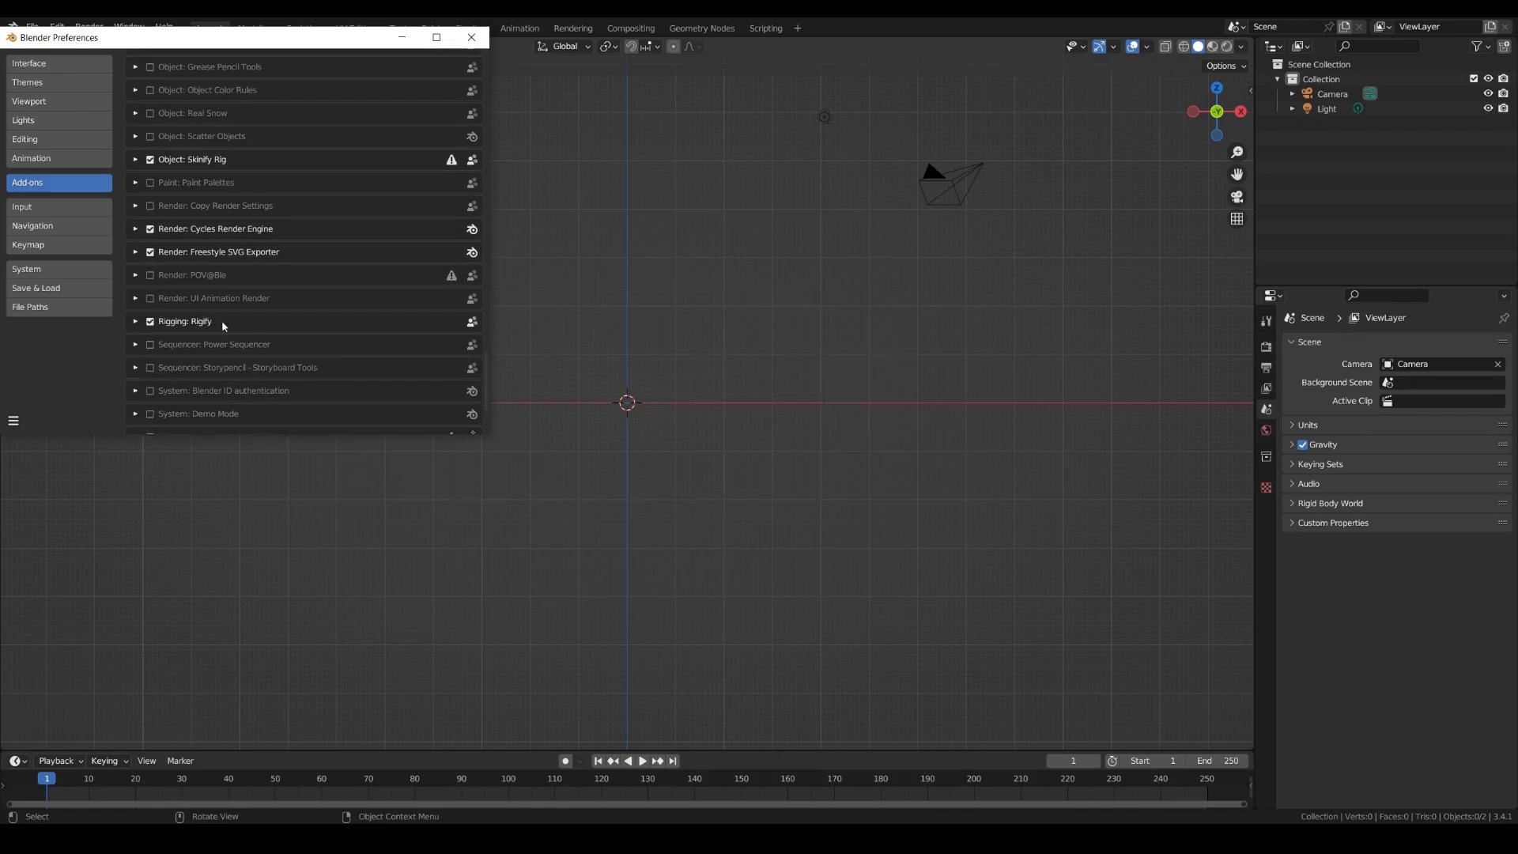
pyautogui.click(471, 37)
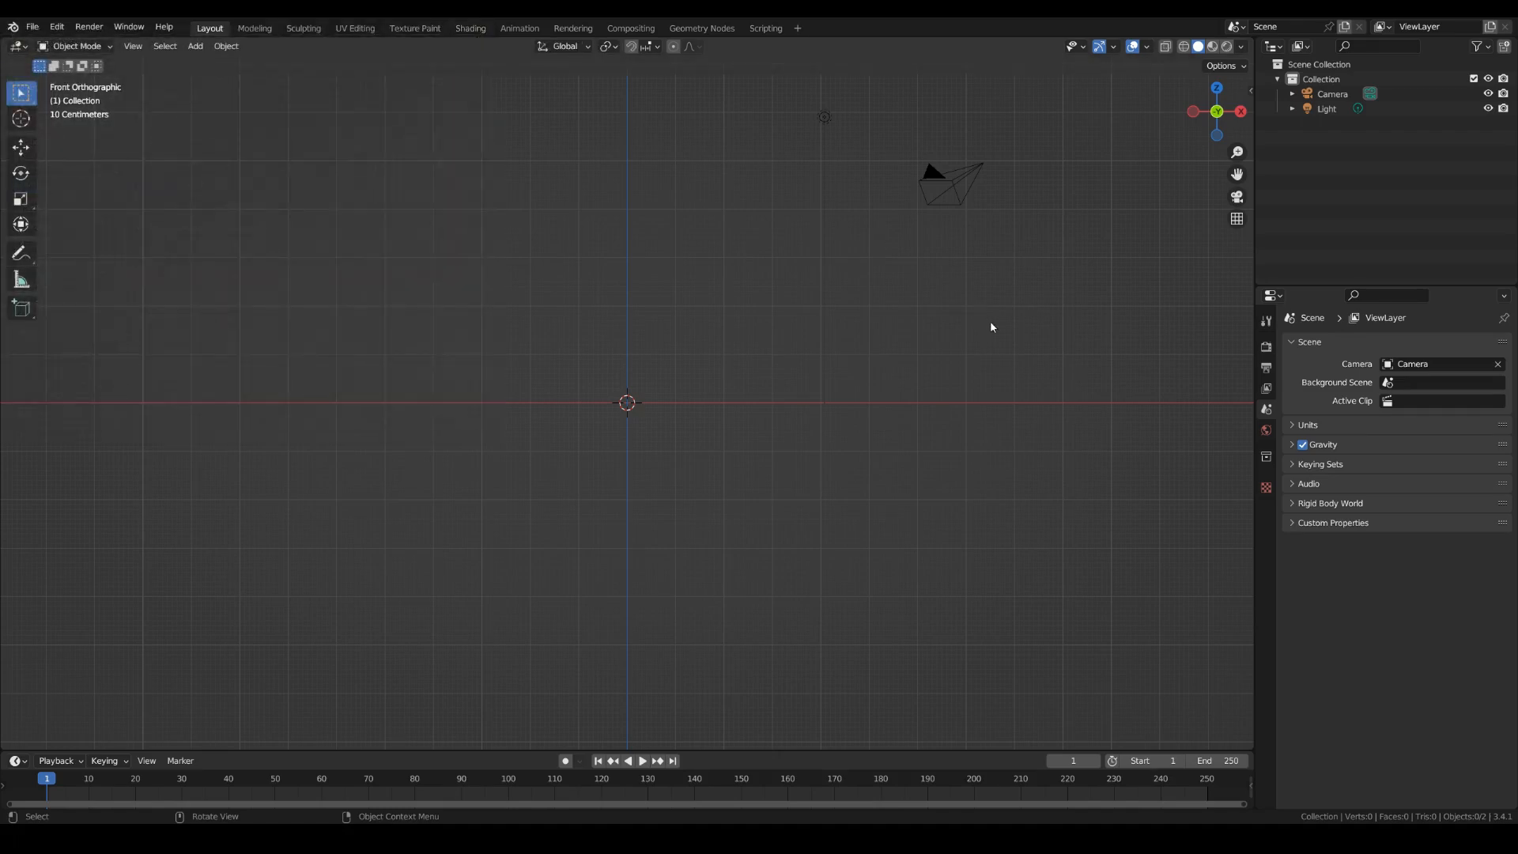
# Add a cube mesh at the world origin and set its size to 0.7 m.
pyautogui.click(197, 47)
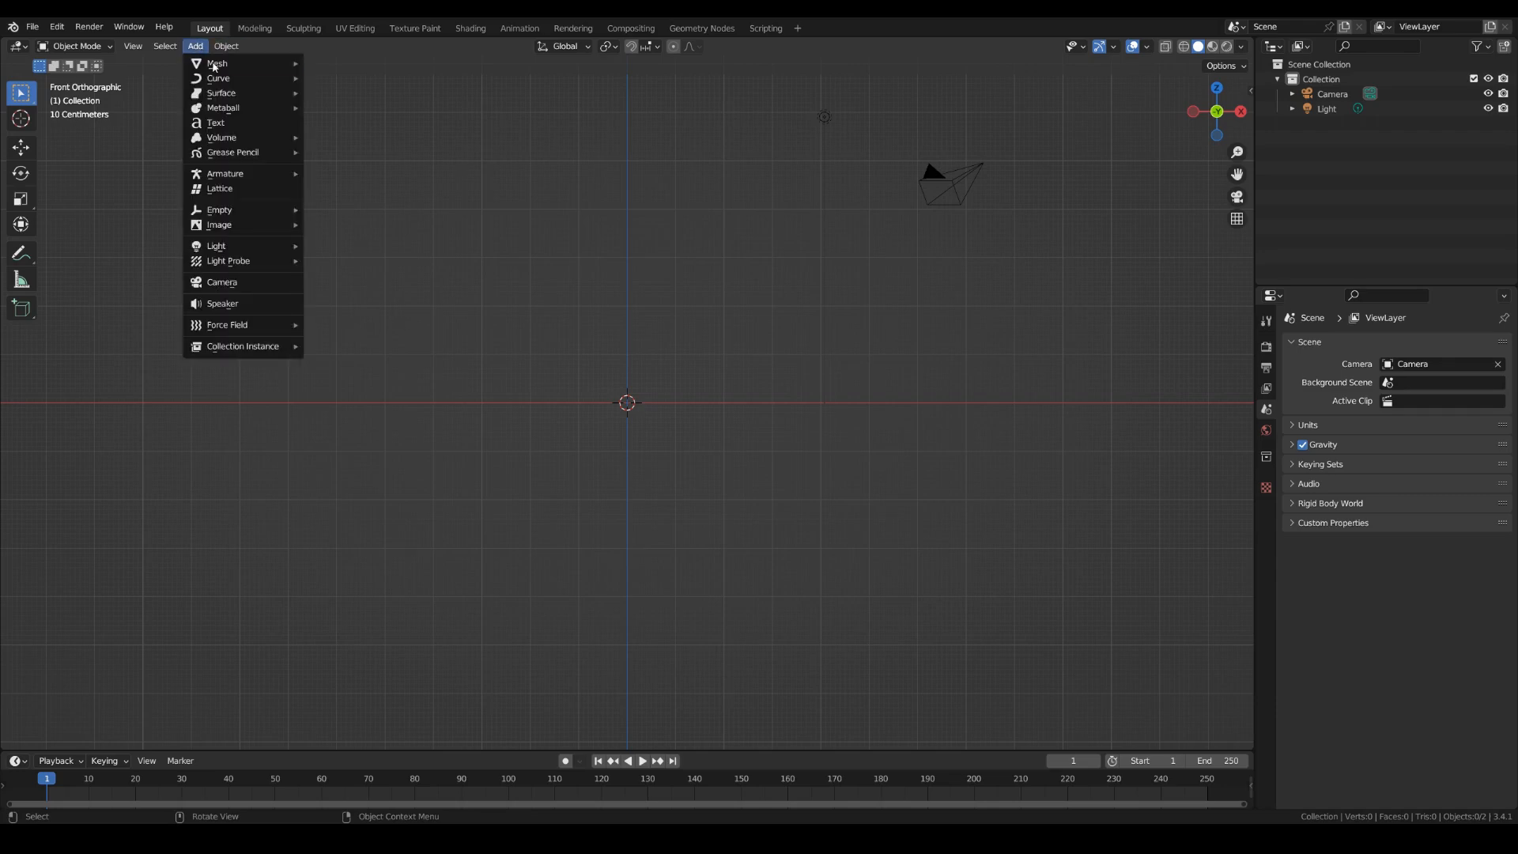
pyautogui.moveTo(222, 71)
pyautogui.click(342, 77)
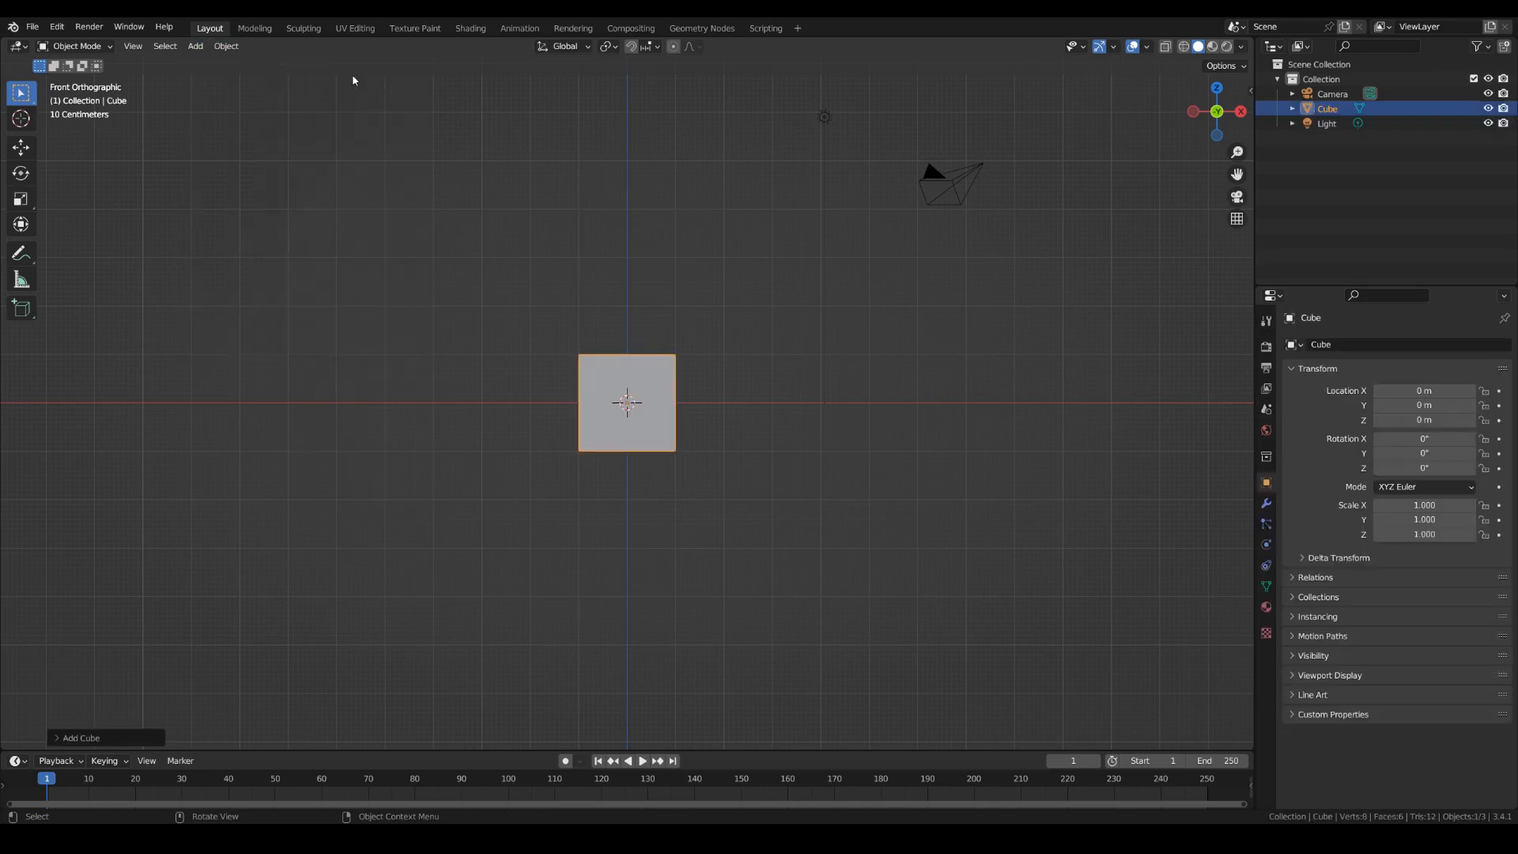
pyautogui.click(55, 739)
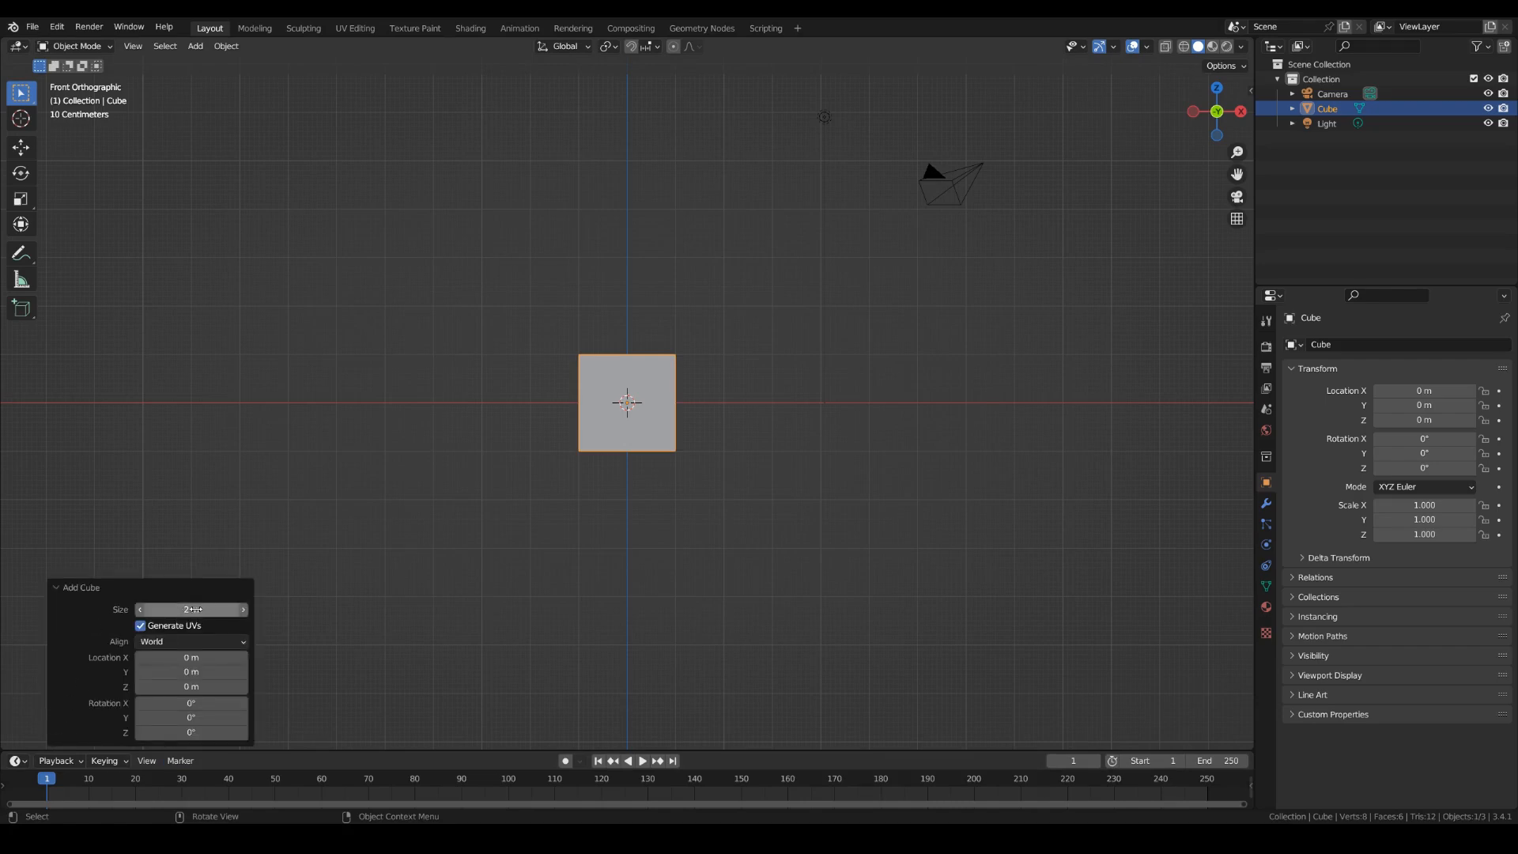
pyautogui.moveTo(185, 610); pyautogui.dragTo(108, 616)
pyautogui.click(203, 608)
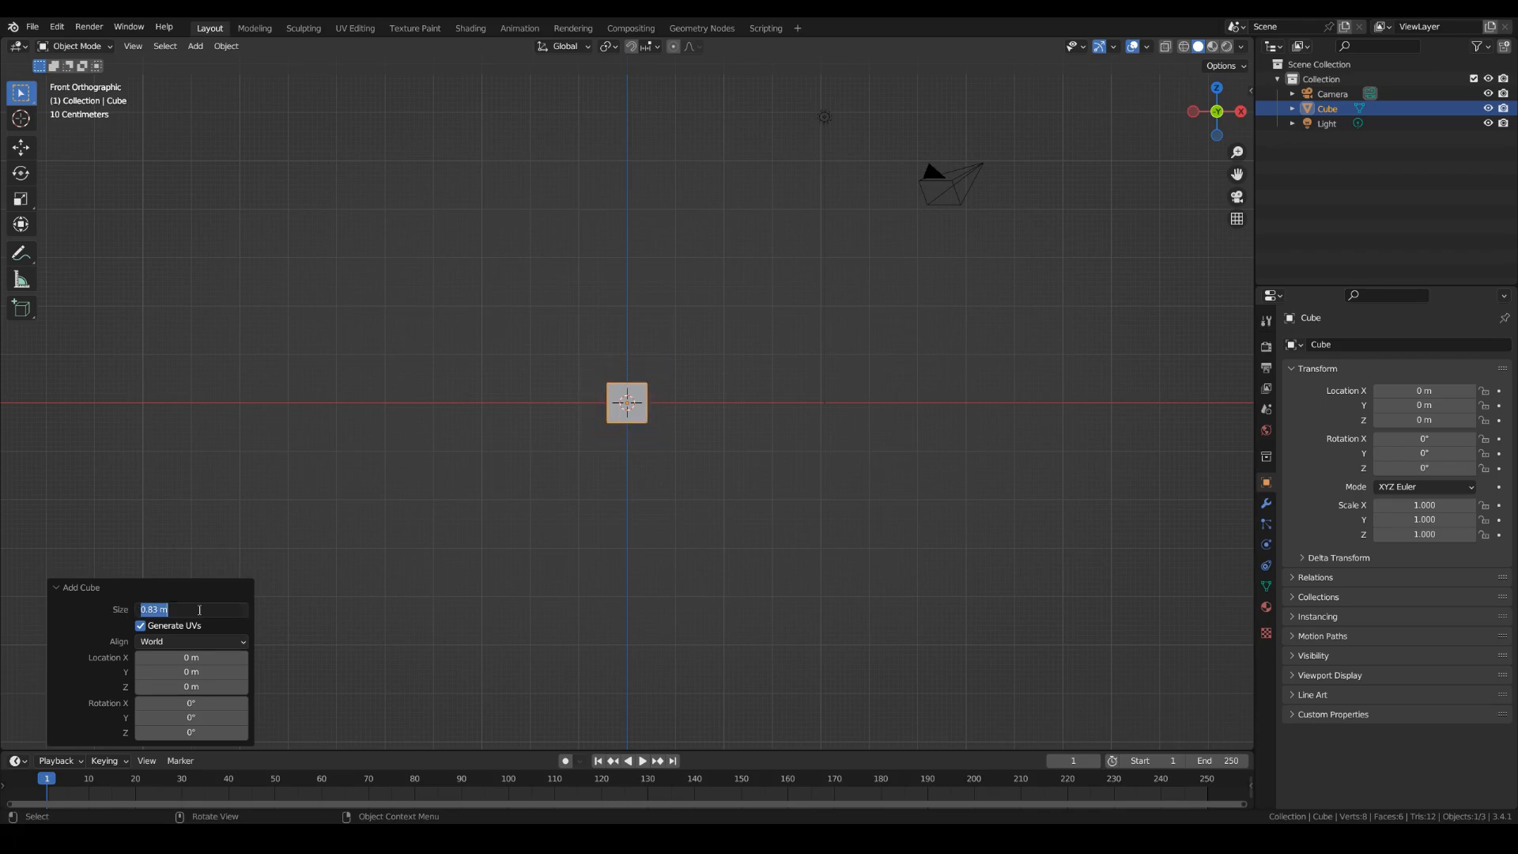
pyautogui.press('Right')
pyautogui.press('Left')
pyautogui.press('Left')
pyautogui.press('Delete')
pyautogui.press('Delete')
pyautogui.write('7')
pyautogui.press('Return')
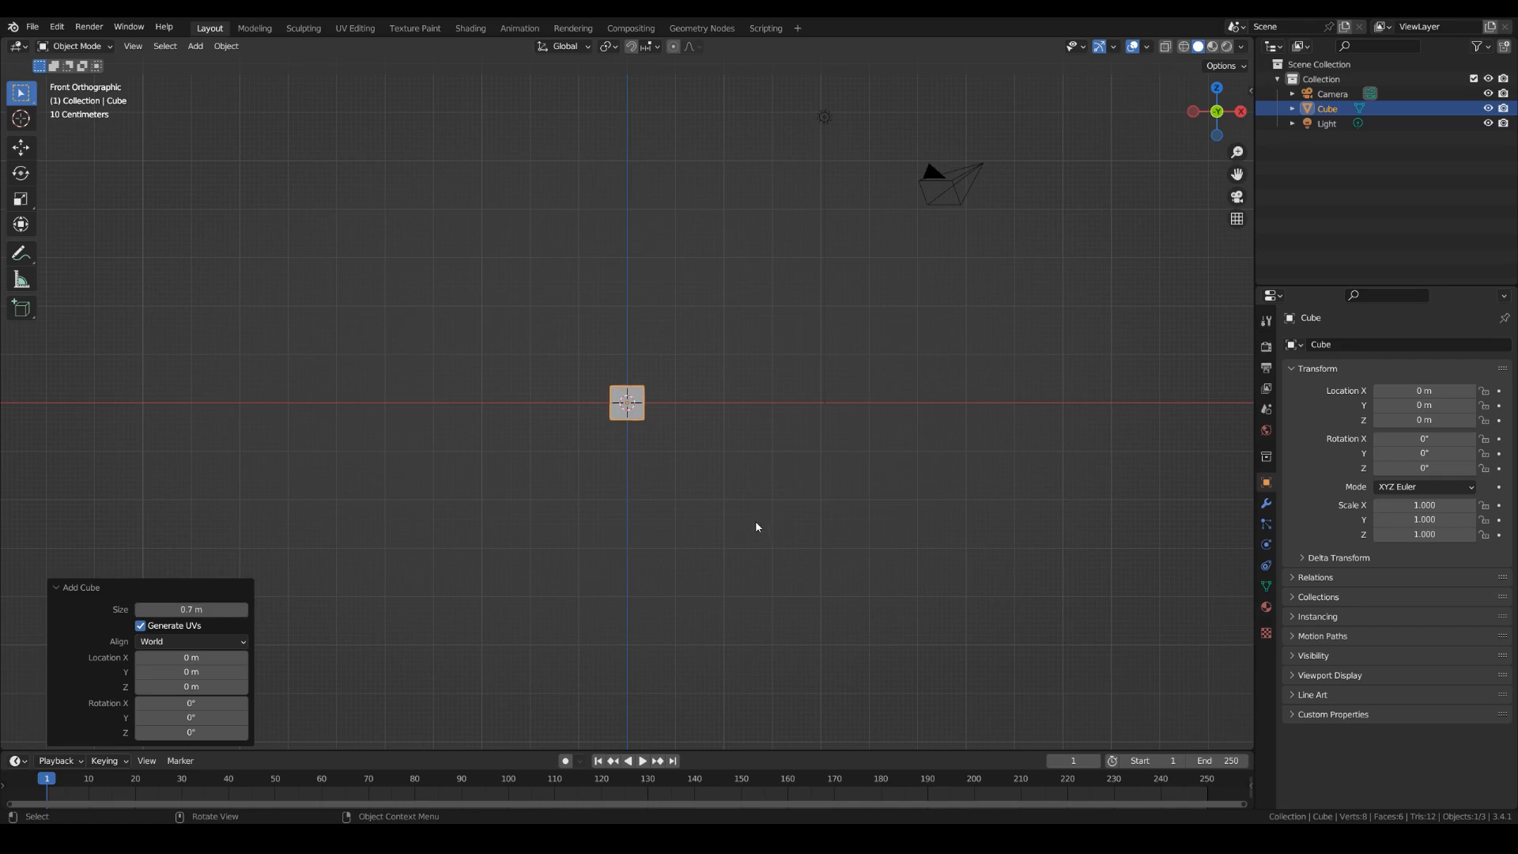
# Enter Edit Mode on the cube and add 9 evenly spaced vertical loop cuts across its front face.
pyautogui.scroll(8, 761, 518)
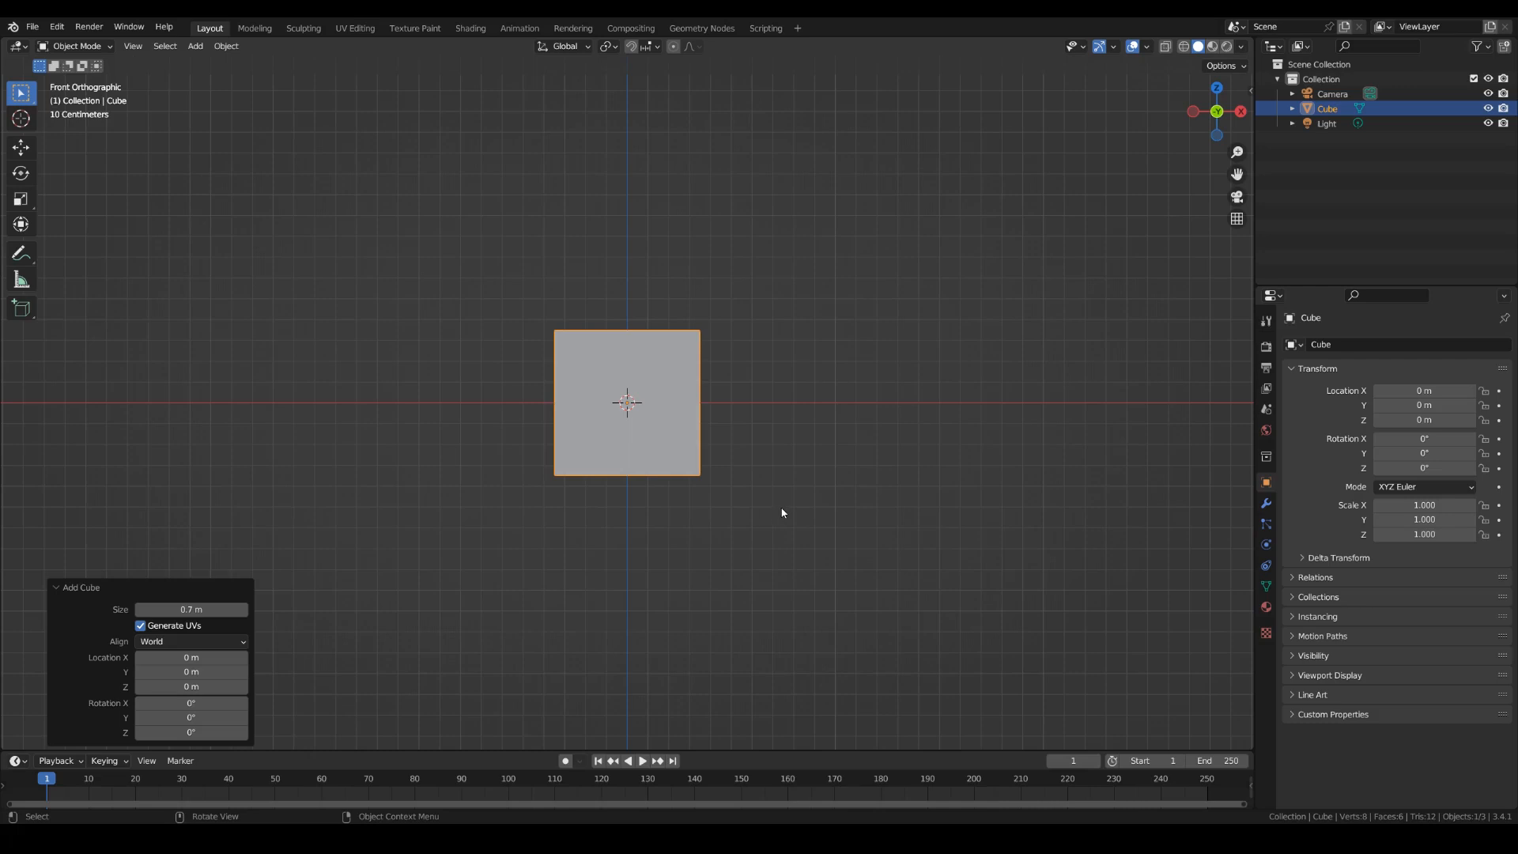
pyautogui.scroll(1, 772, 359)
pyautogui.press('Tab')
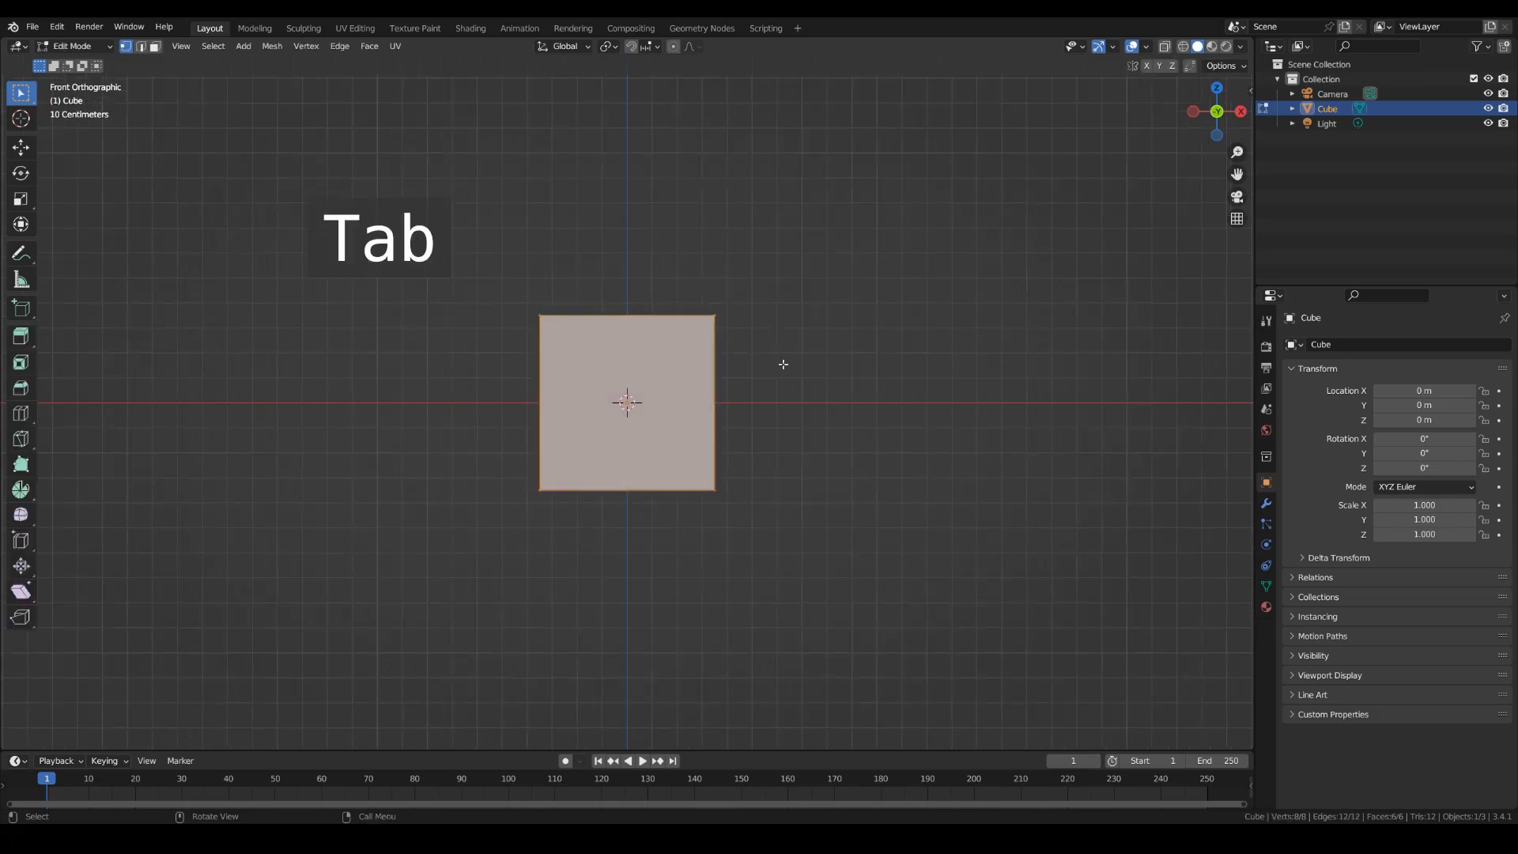
pyautogui.click(22, 415)
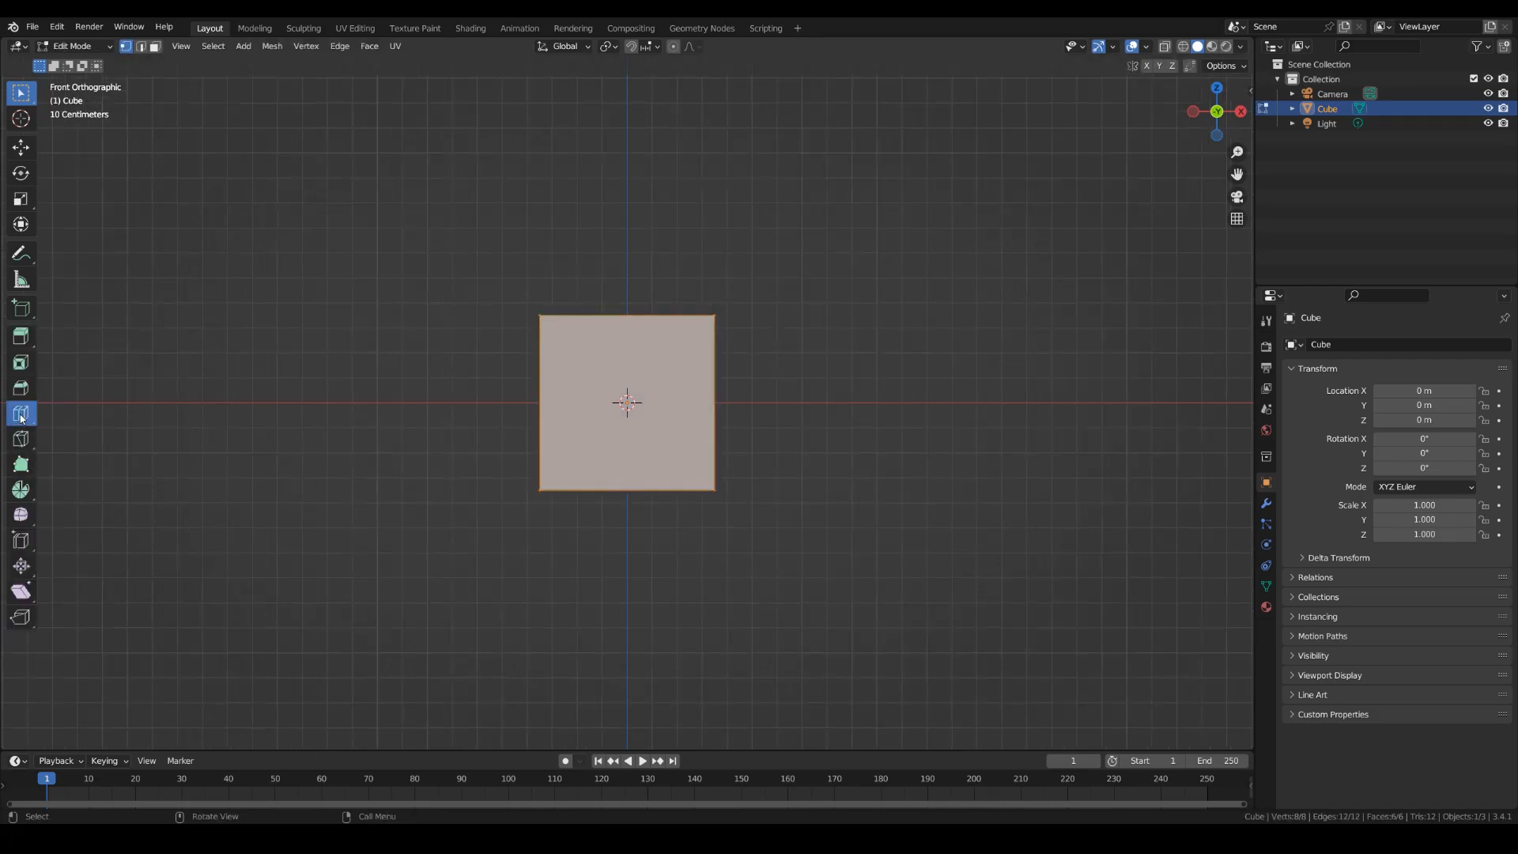
pyautogui.click(637, 382)
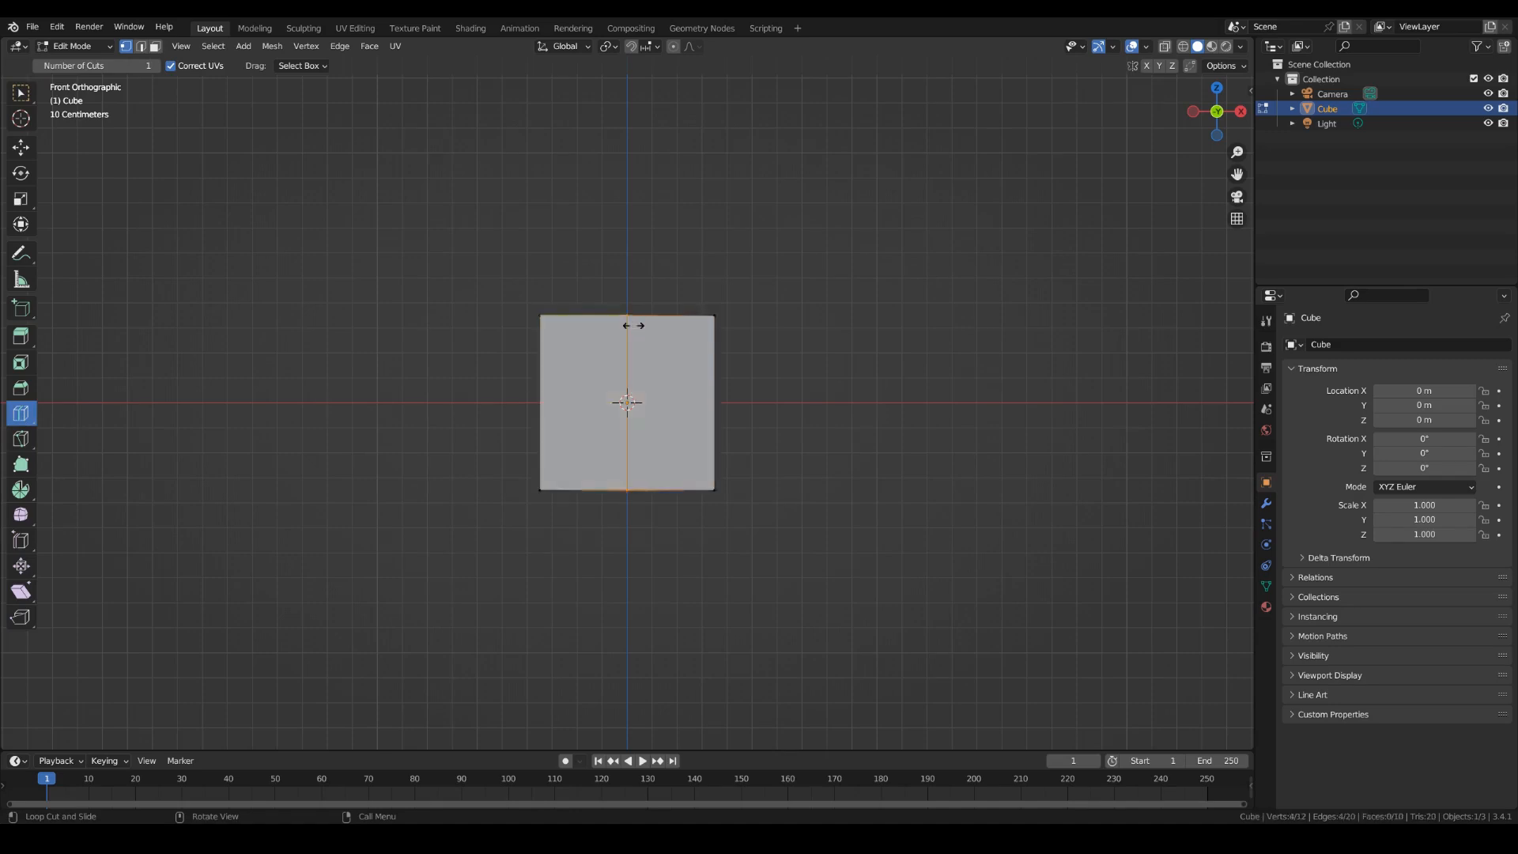
pyautogui.moveTo(237, 605)
pyautogui.mouseDown()
pyautogui.moveTo(316, 604)
pyautogui.moveTo(246, 606)
pyautogui.mouseUp()
# From the right side view, add 5 evenly spaced vertical loop cuts across the cube's side face.
pyautogui.press('KP_3')
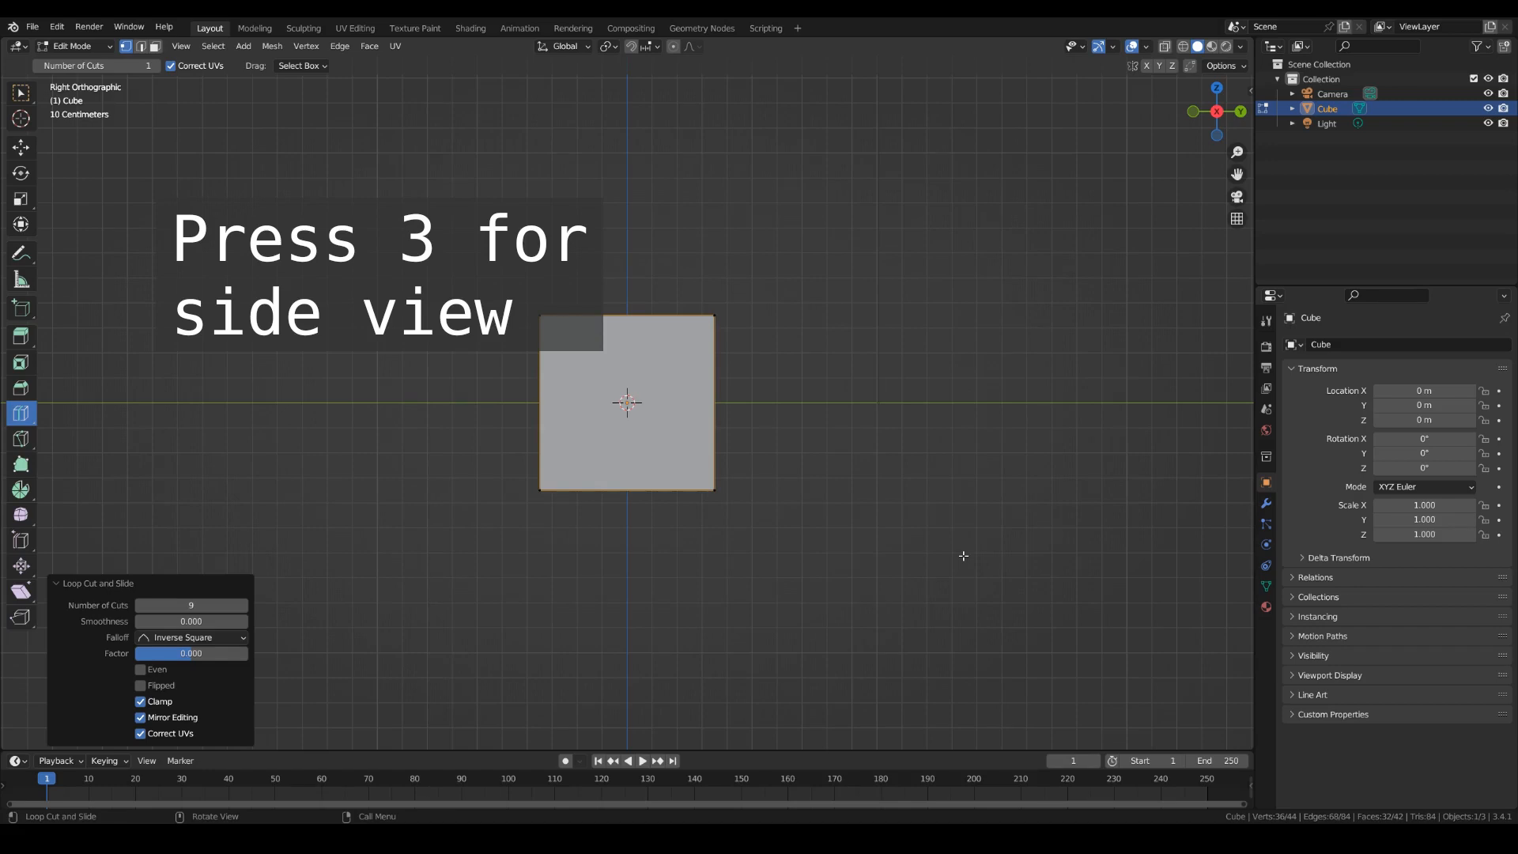
pyautogui.click(628, 324)
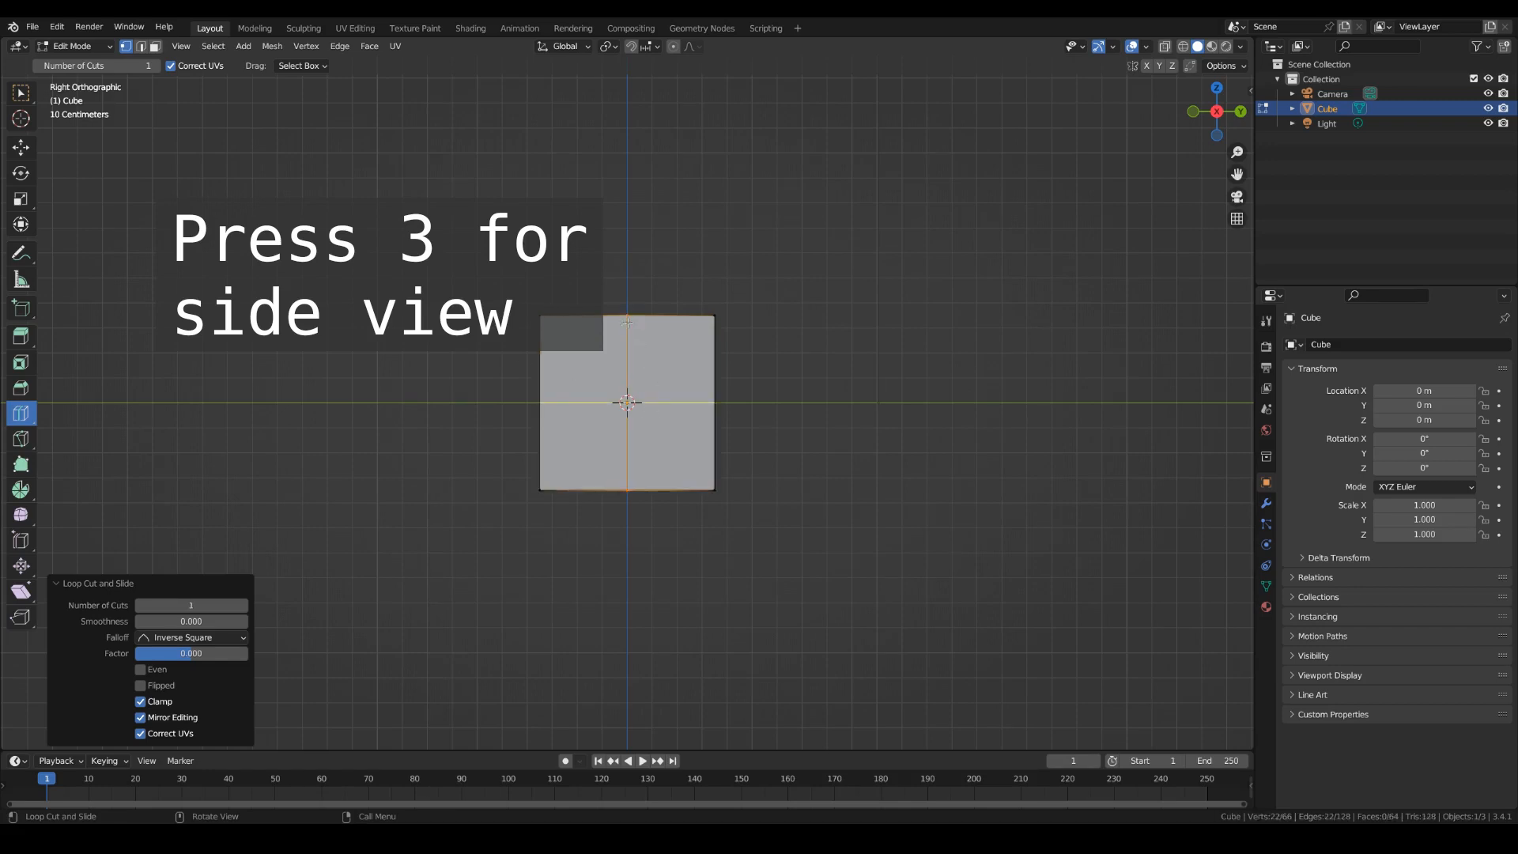
pyautogui.click(244, 606)
pyautogui.click(243, 605)
pyautogui.click(244, 605)
pyautogui.click(244, 606)
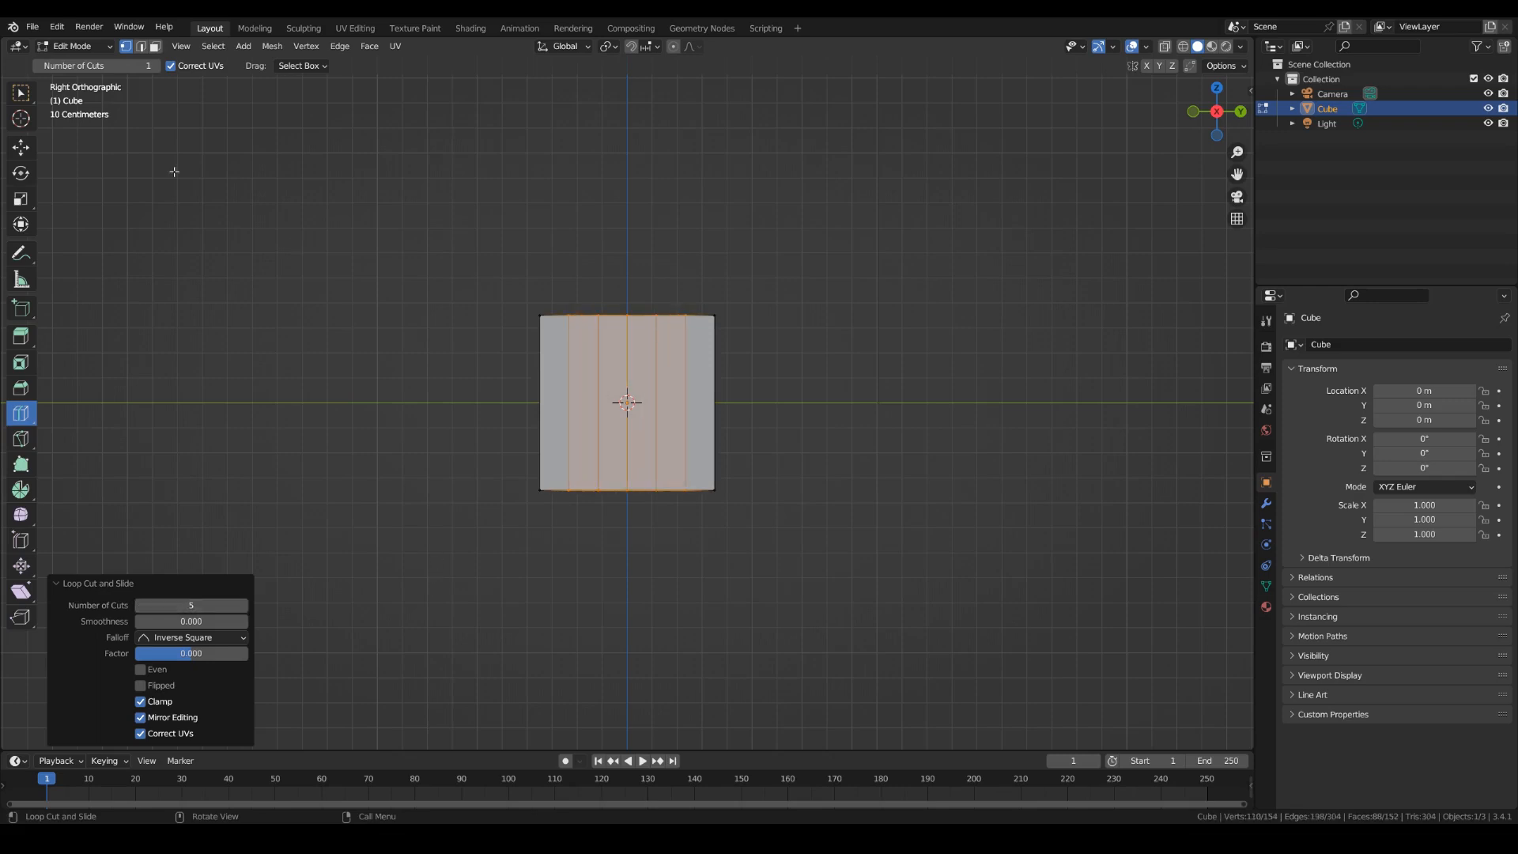
# Select the whole cube mesh and scale it by 0.6 along the Y axis.
pyautogui.click(18, 96)
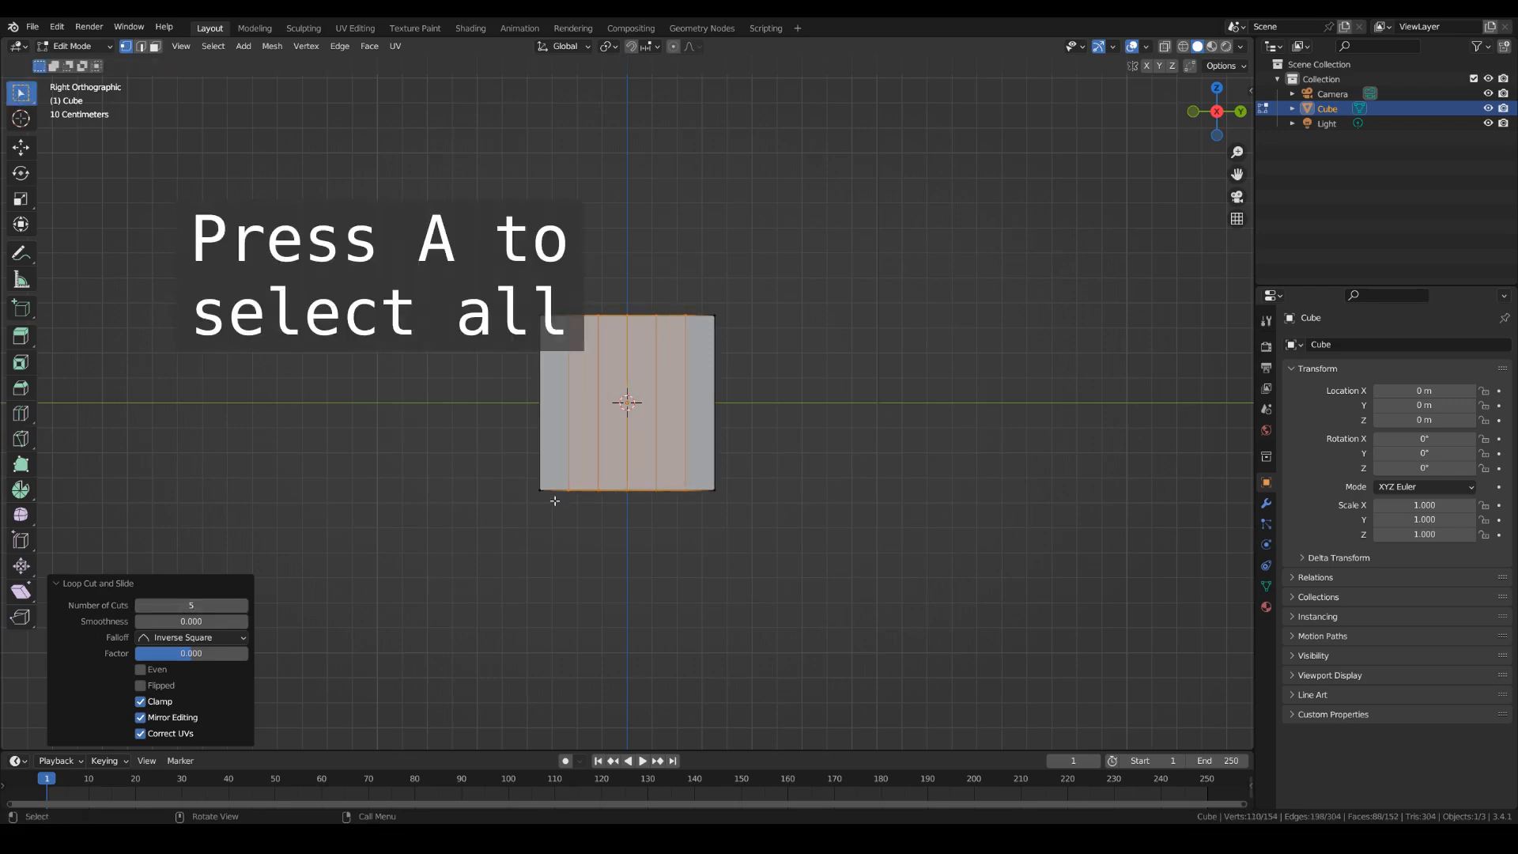
pyautogui.press('a')
pyautogui.scroll(3, 993, 615)
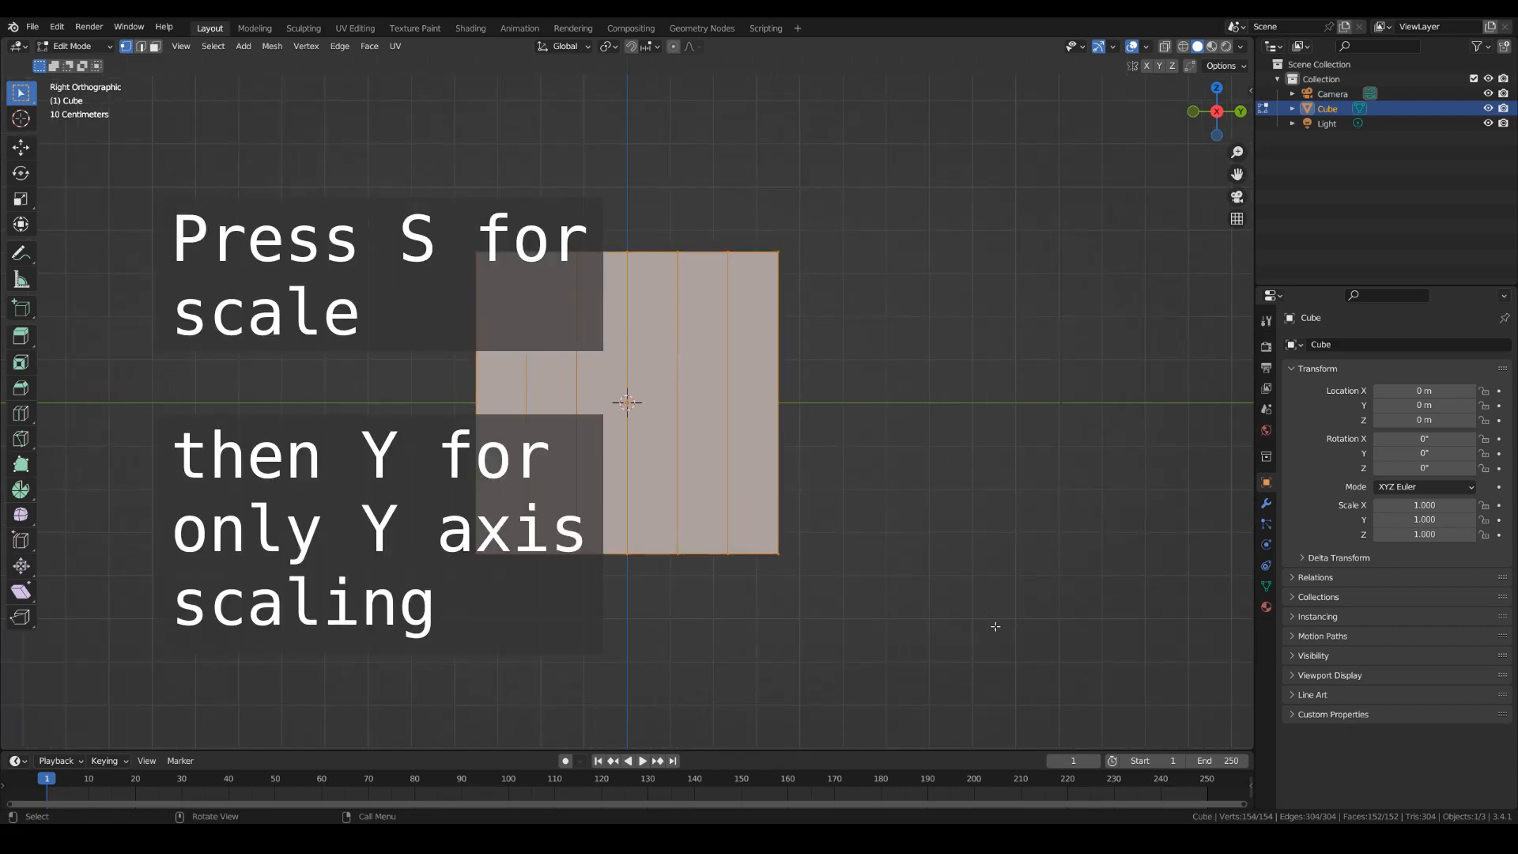
pyautogui.press('s')
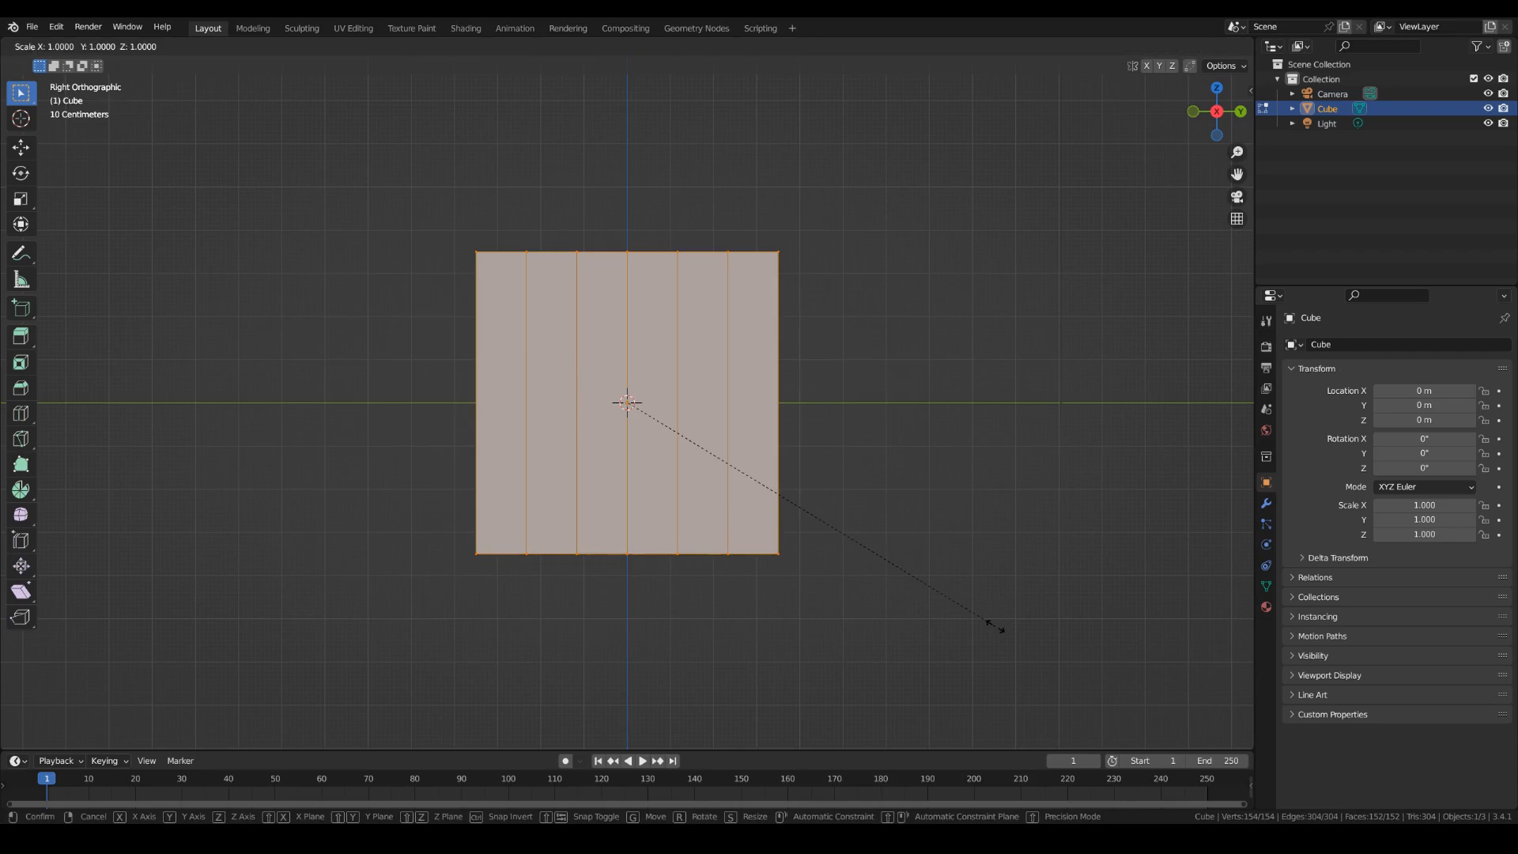
pyautogui.press('y')
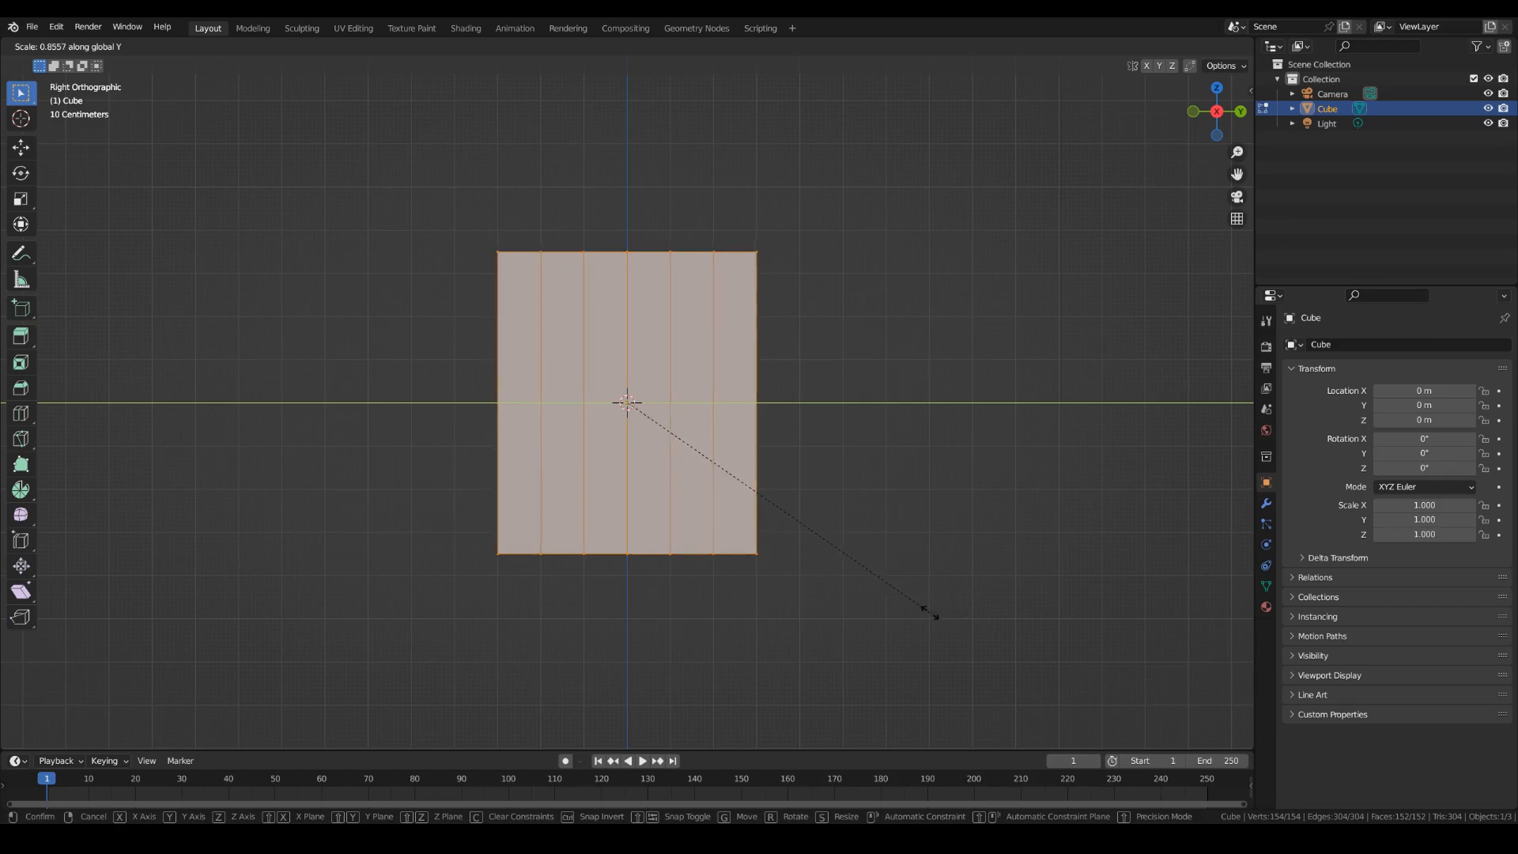
pyautogui.write('0.6')
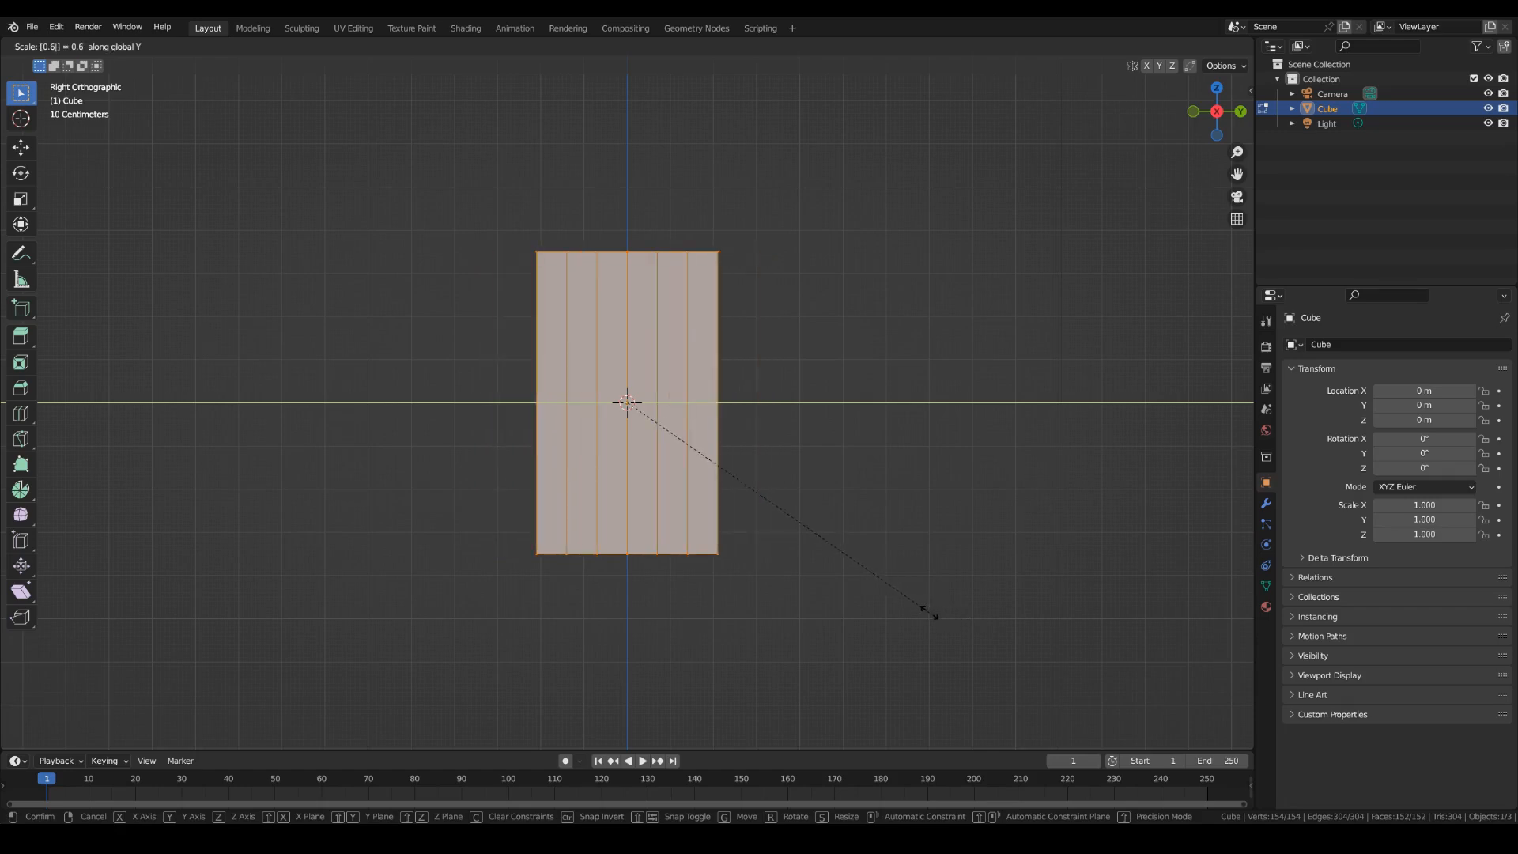
pyautogui.press('Return')
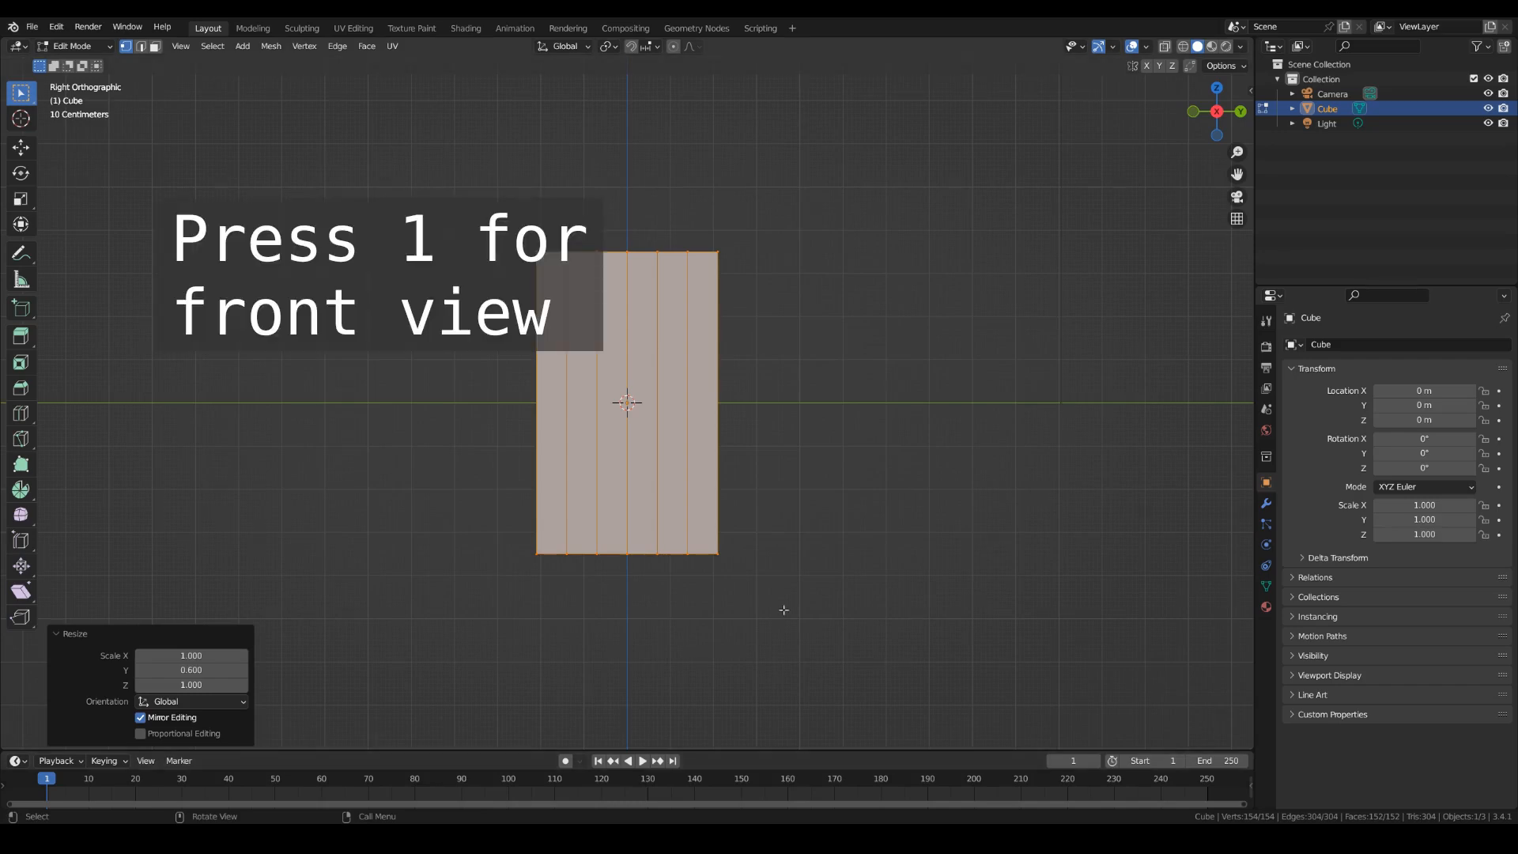
# From the front view, add 9 evenly spaced horizontal loop cuts around the block.
pyautogui.press('1')
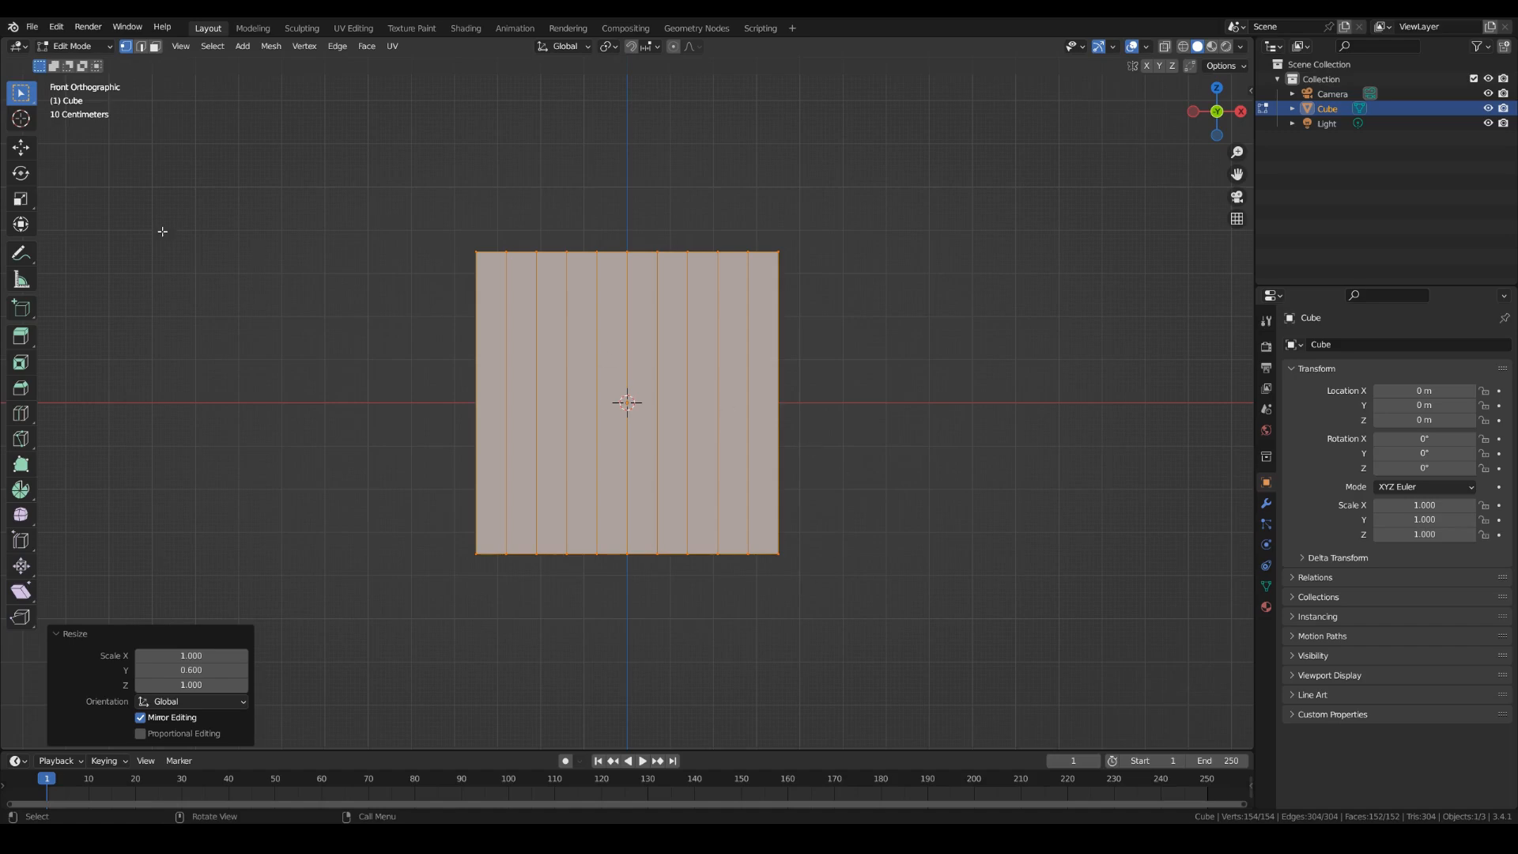
pyautogui.click(21, 412)
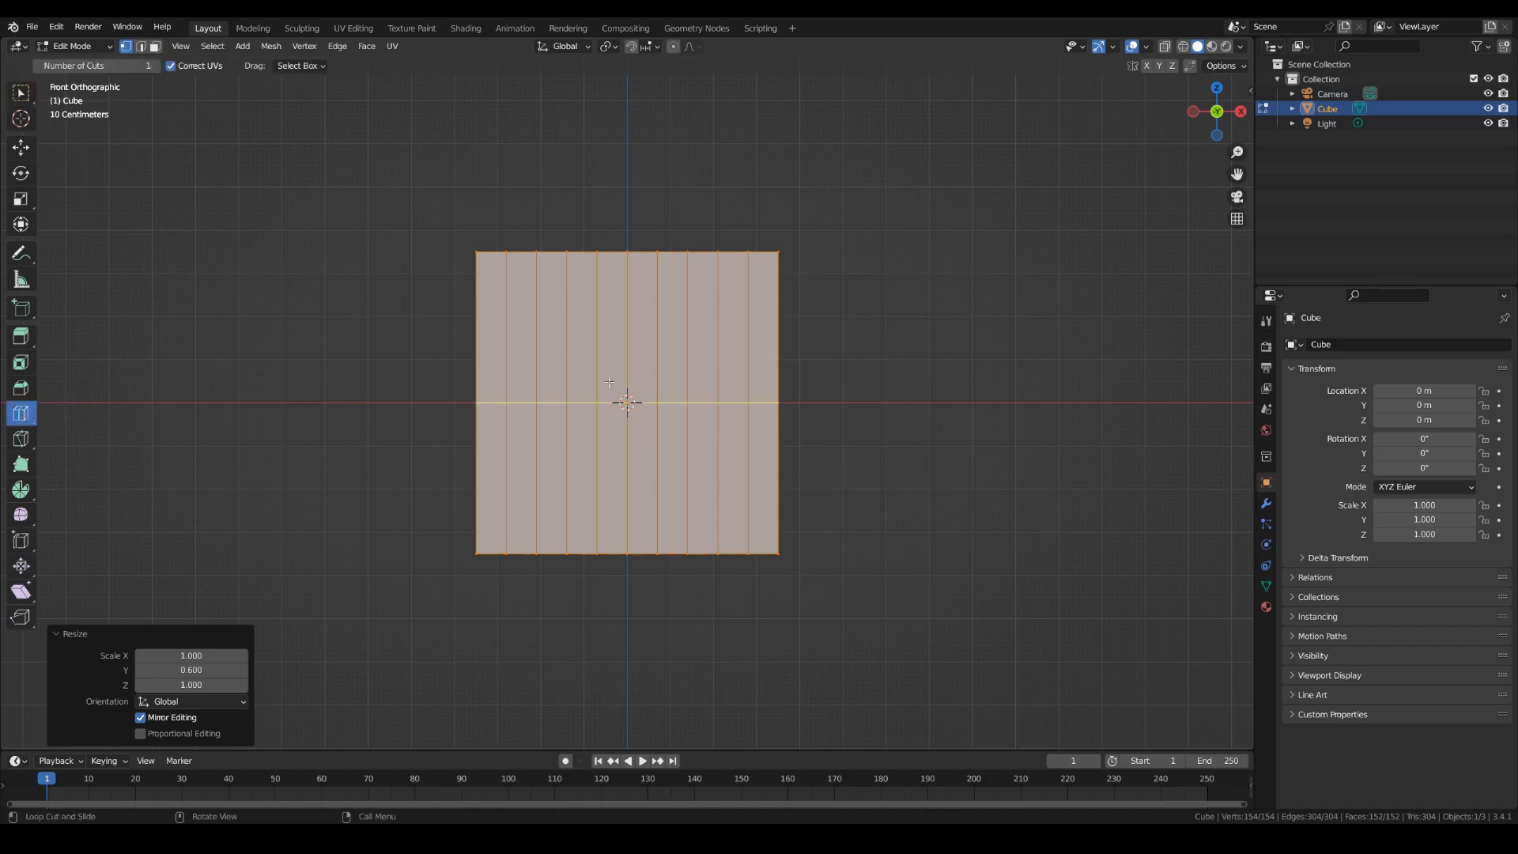
pyautogui.click(669, 404)
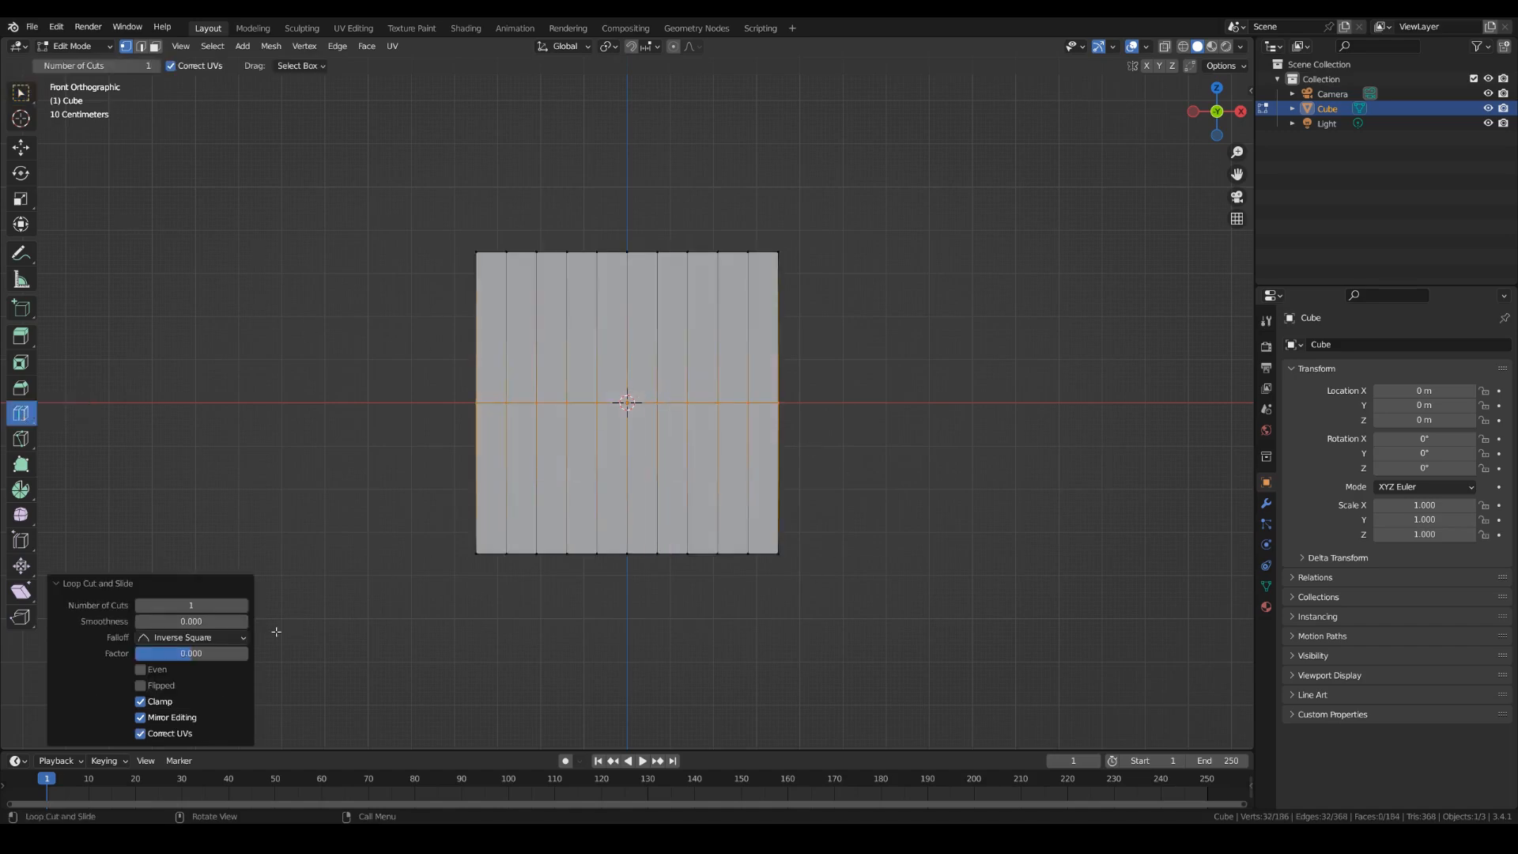
pyautogui.moveTo(241, 609); pyautogui.dragTo(312, 610)
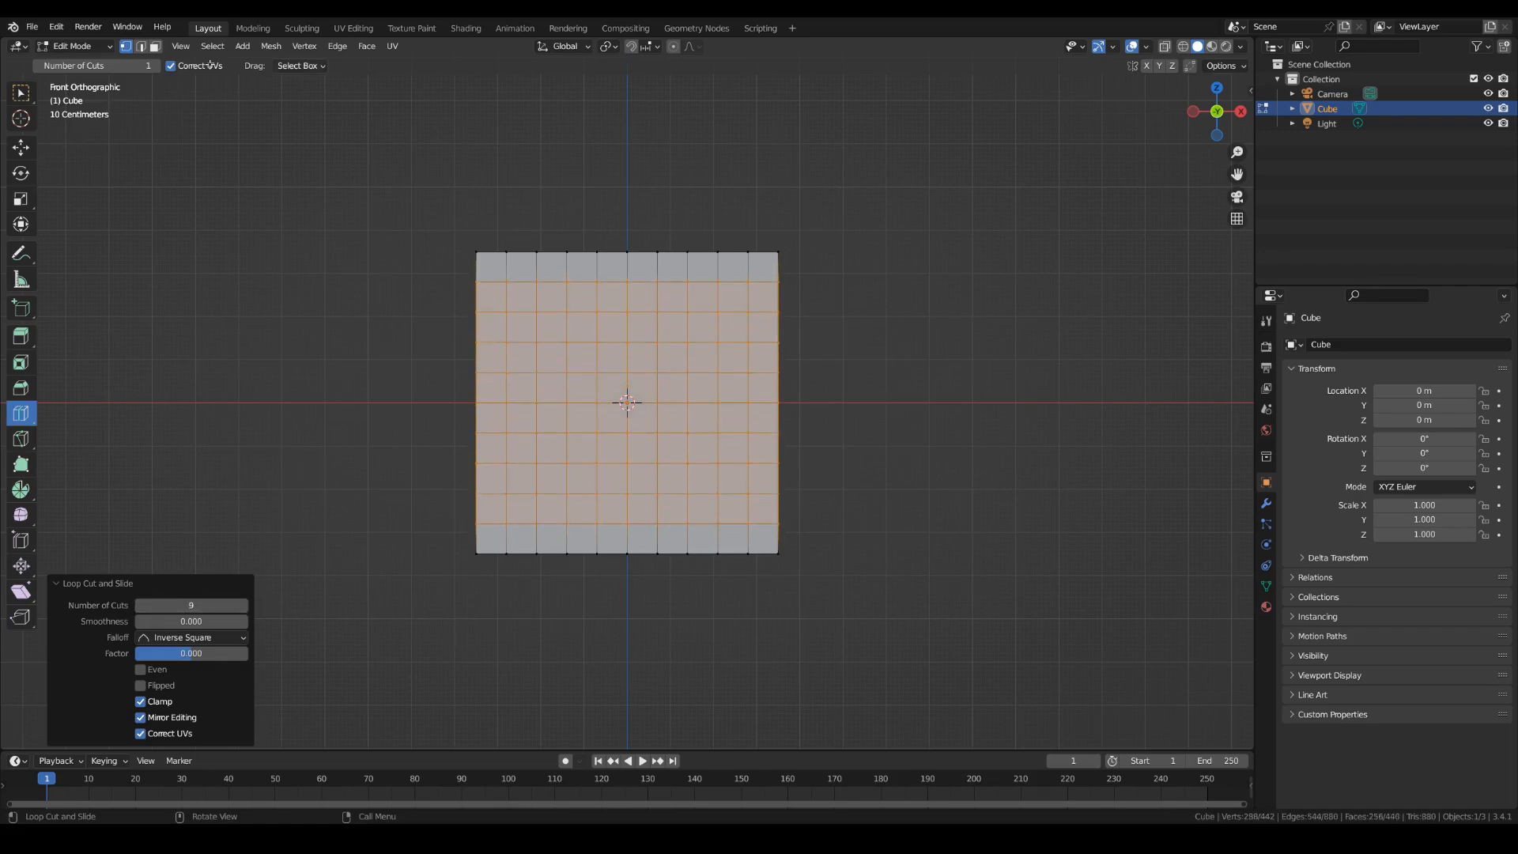
# Clear the selection, switch to face selection, and box-select all faces on the block's top from the top view.
pyautogui.click(22, 93)
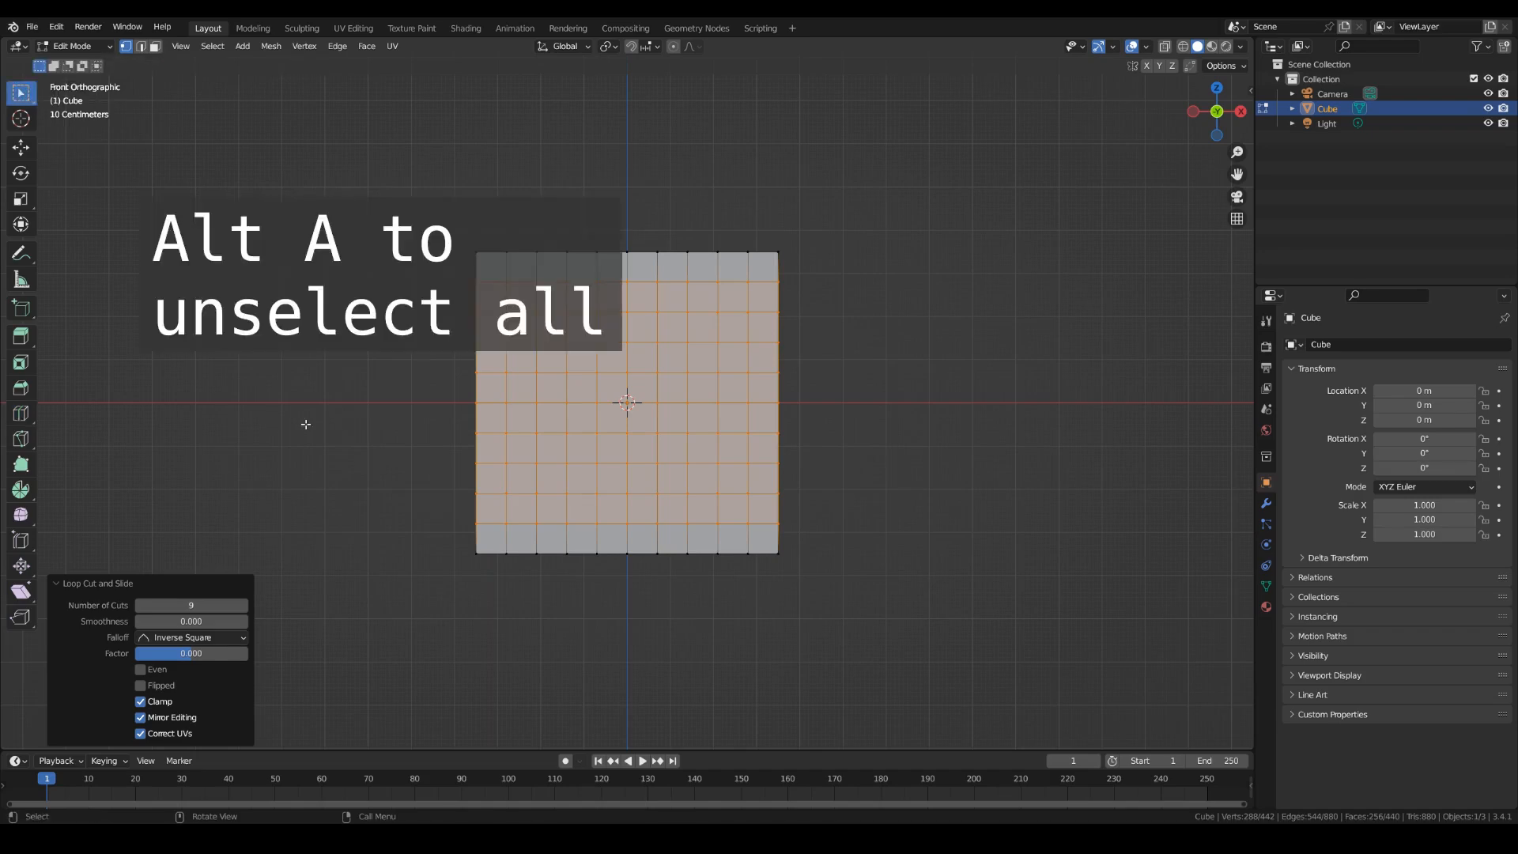
pyautogui.hotkey('alt', 'a')
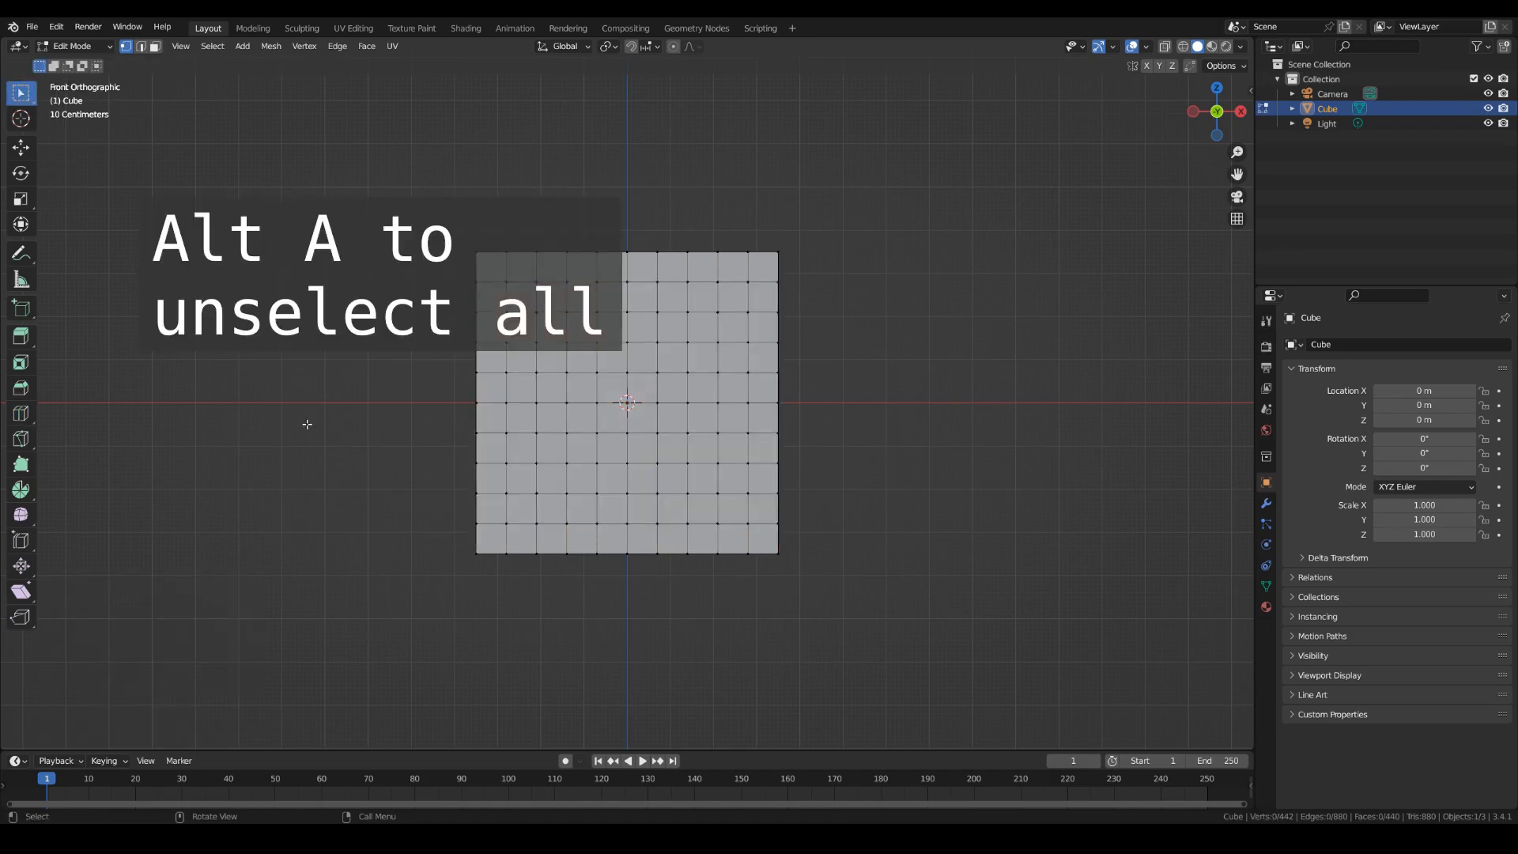
pyautogui.press('3')
pyautogui.press('KP_7')
pyautogui.press('b')
pyautogui.moveTo(253, 254); pyautogui.dragTo(1031, 590)
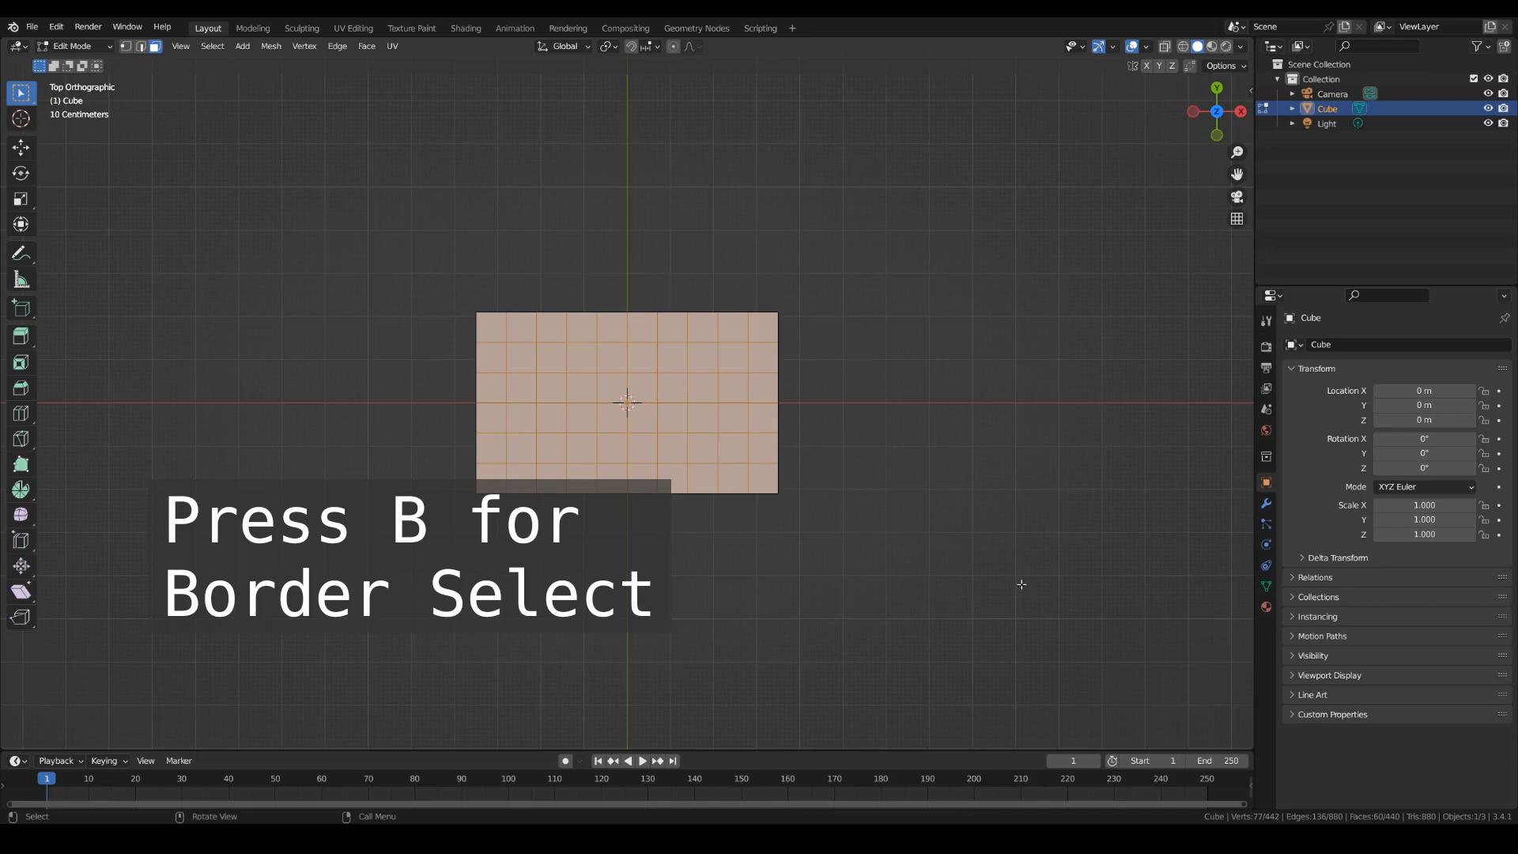
# From the bottom view, box-select all faces on the block's underside to add them to the selection.
pyautogui.moveTo(1020, 584); pyautogui.dragTo(1018, 520, button='middle')
pyautogui.press('ctrl')
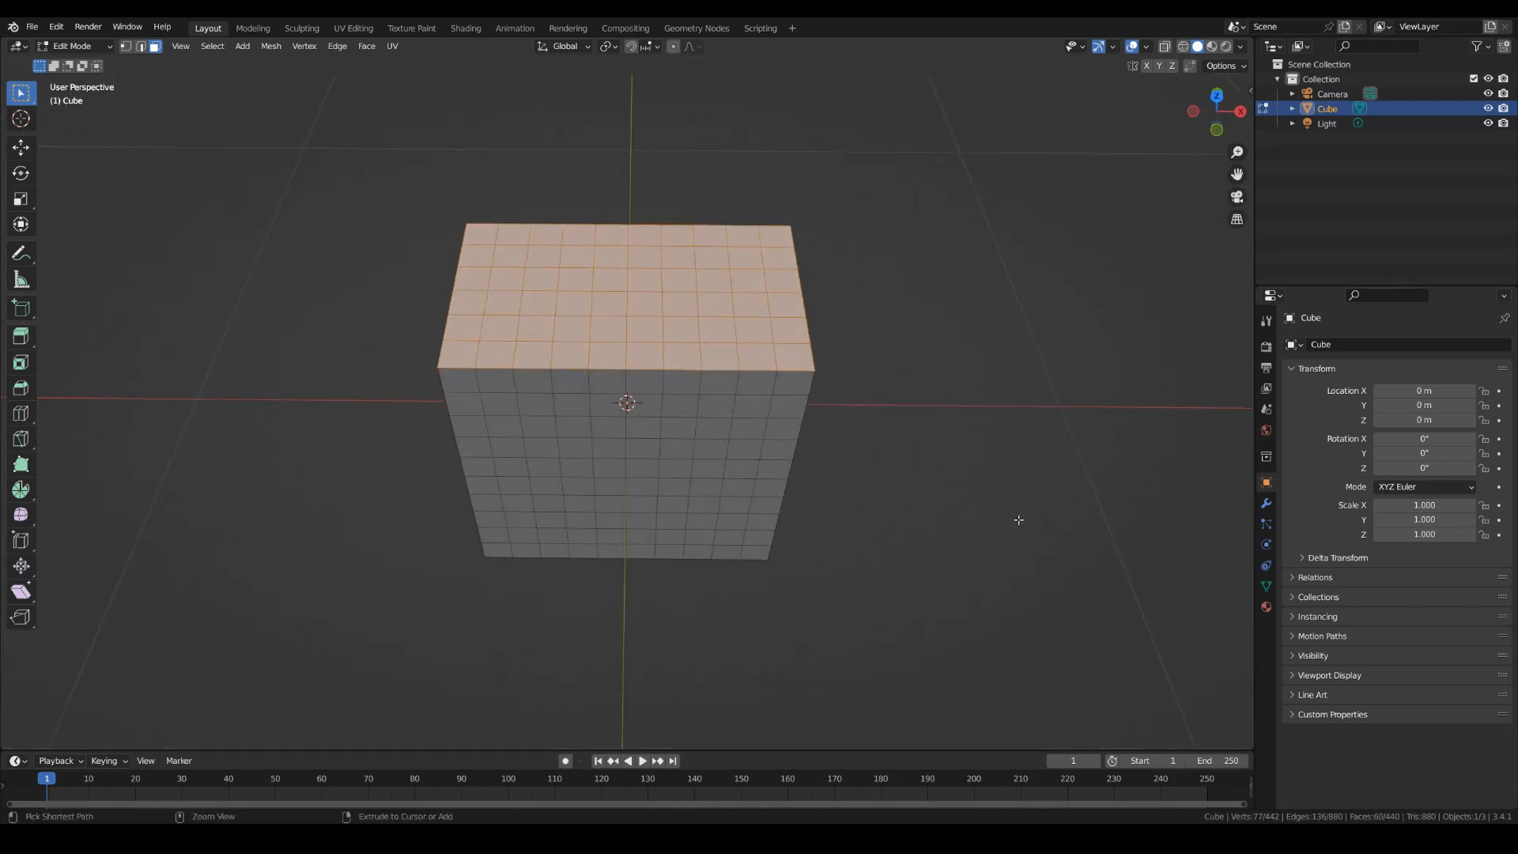
pyautogui.press('ctrl+KP_7')
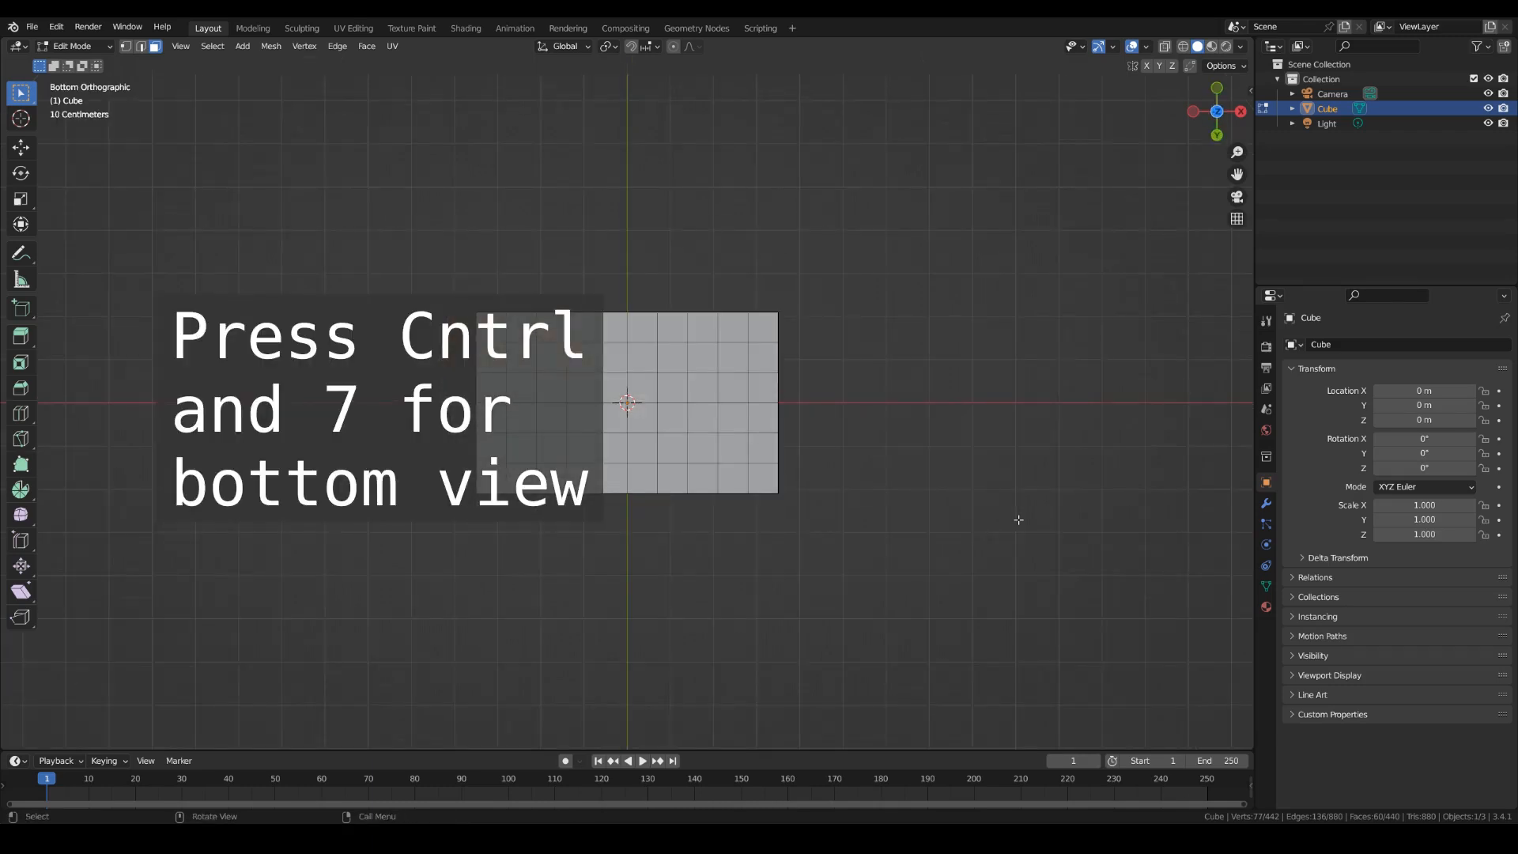
pyautogui.press('b')
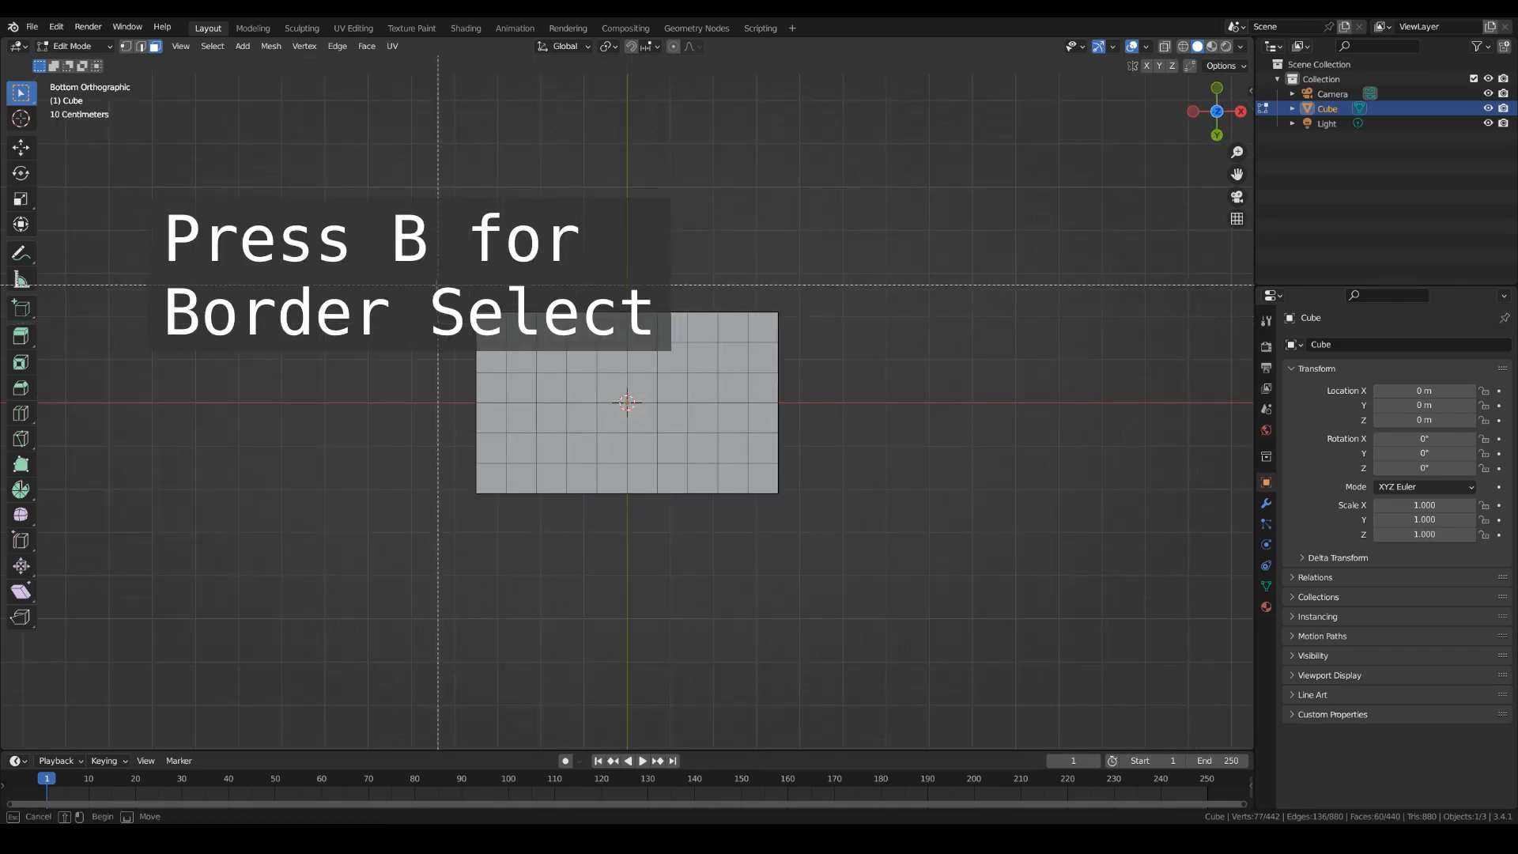
pyautogui.moveTo(429, 284); pyautogui.dragTo(949, 531)
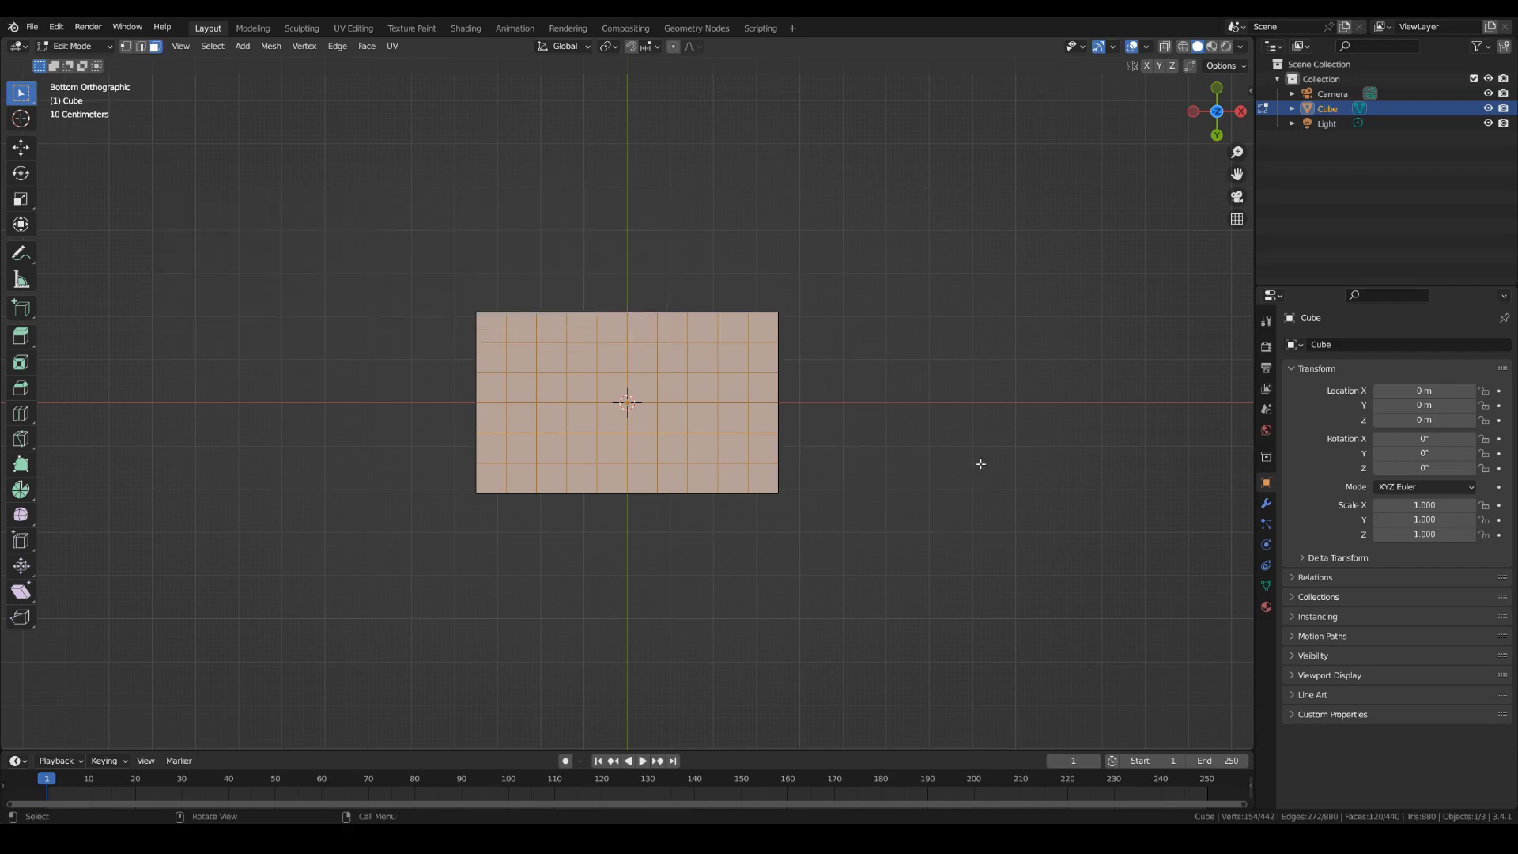
# Check the selection with see-through display, then delete the selected faces on the block's top and underside.
pyautogui.moveTo(962, 475); pyautogui.dragTo(920, 640, button='middle')
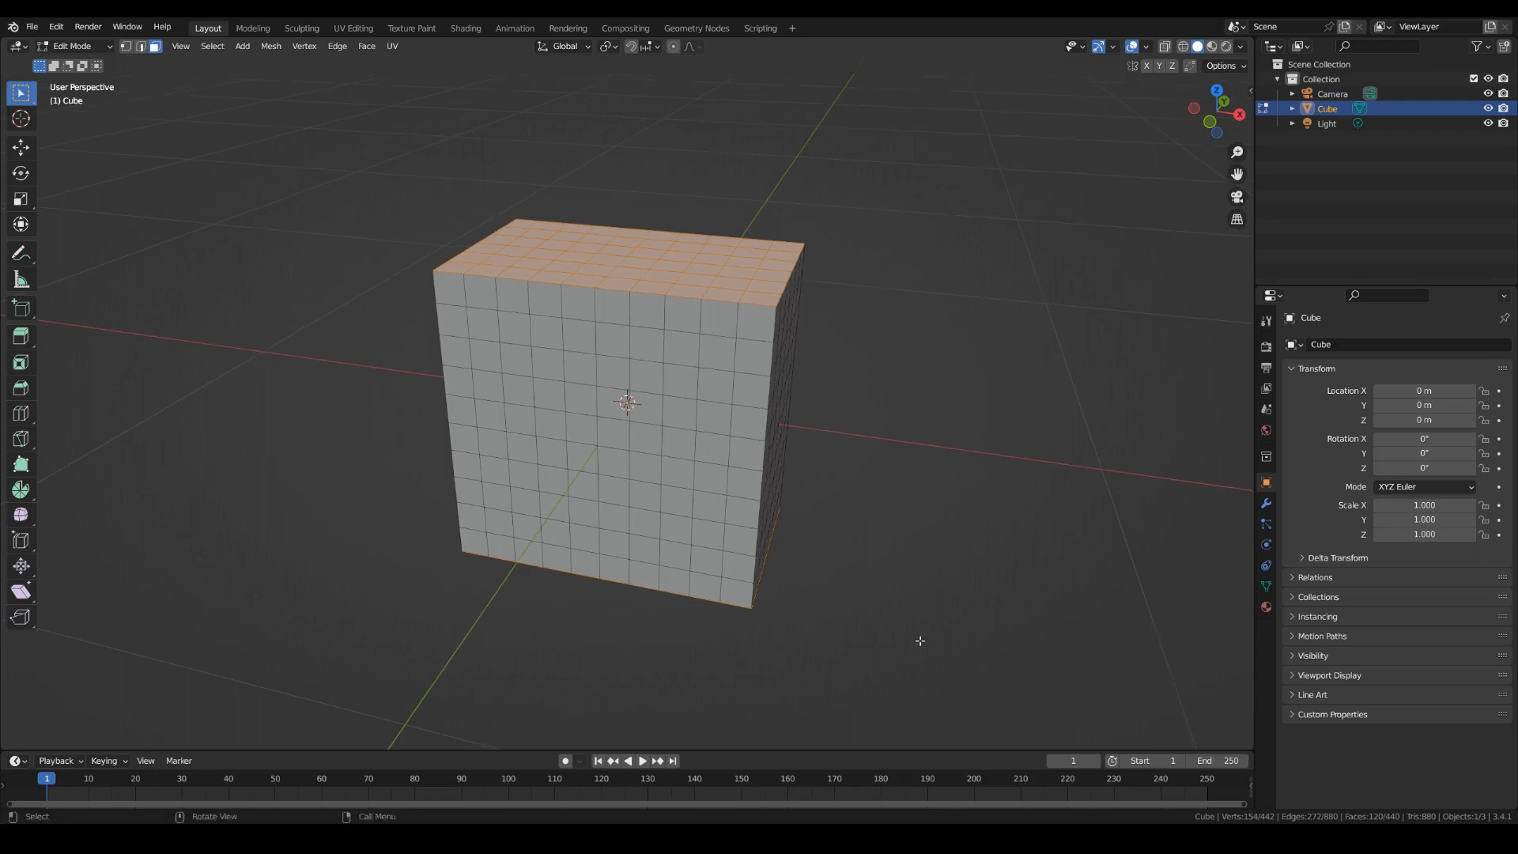
pyautogui.click(1165, 46)
pyautogui.moveTo(982, 457); pyautogui.dragTo(963, 448, button='middle')
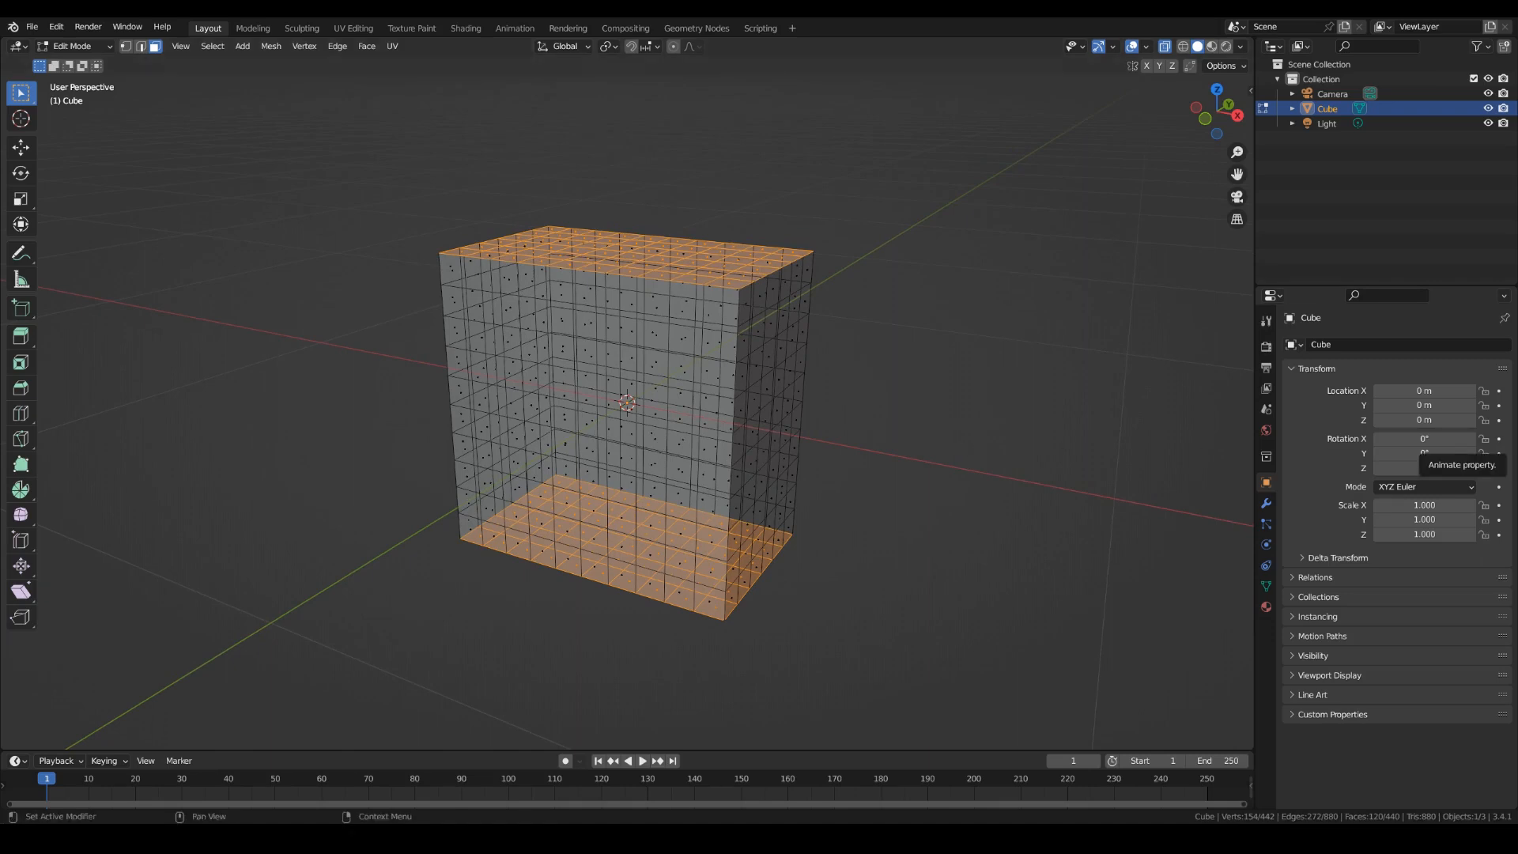
pyautogui.click(1164, 46)
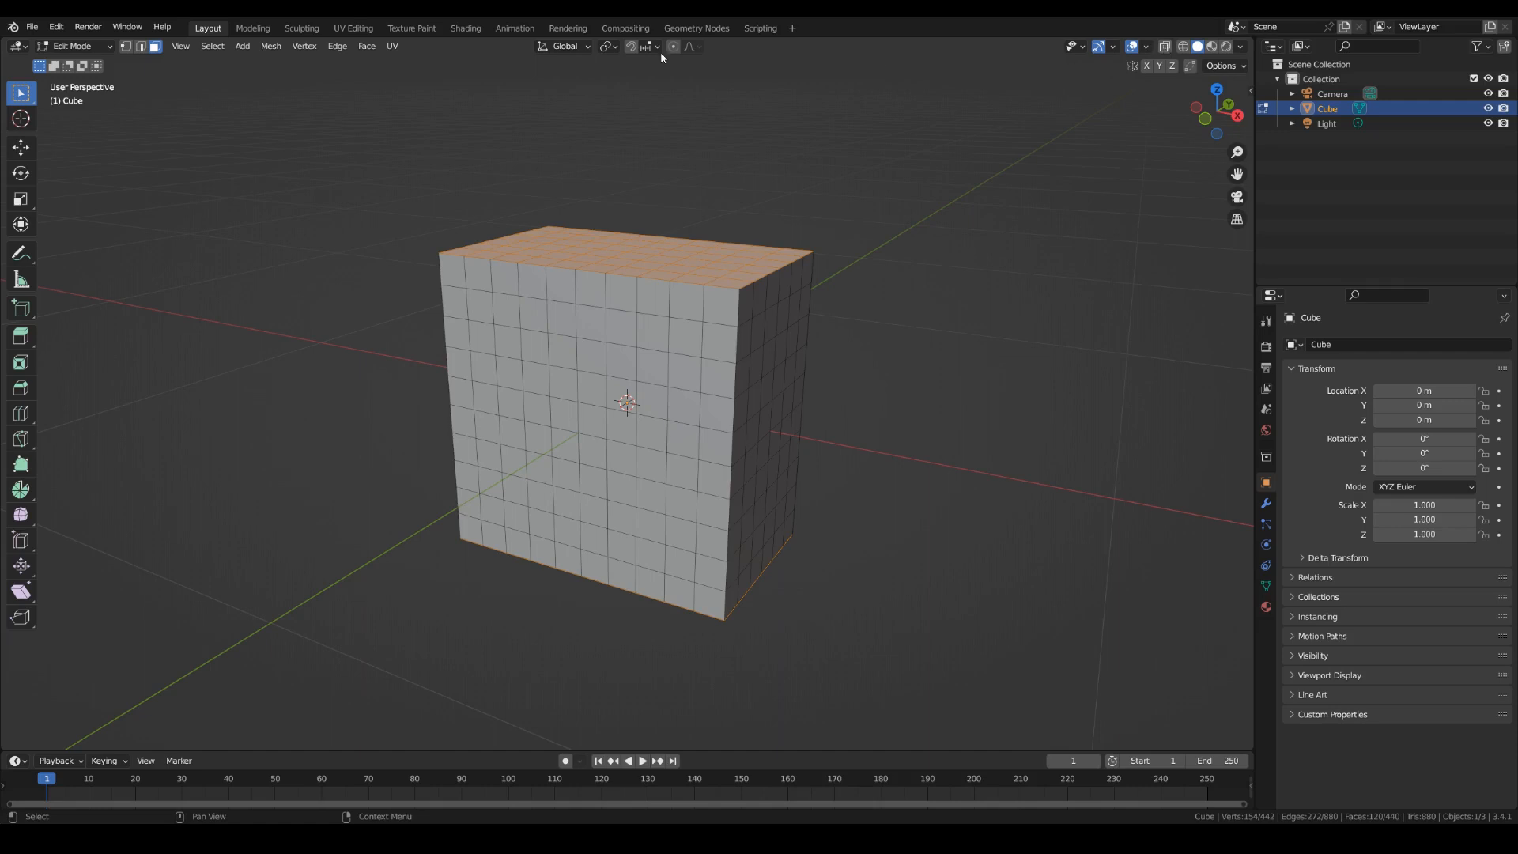
pyautogui.press('Delete')
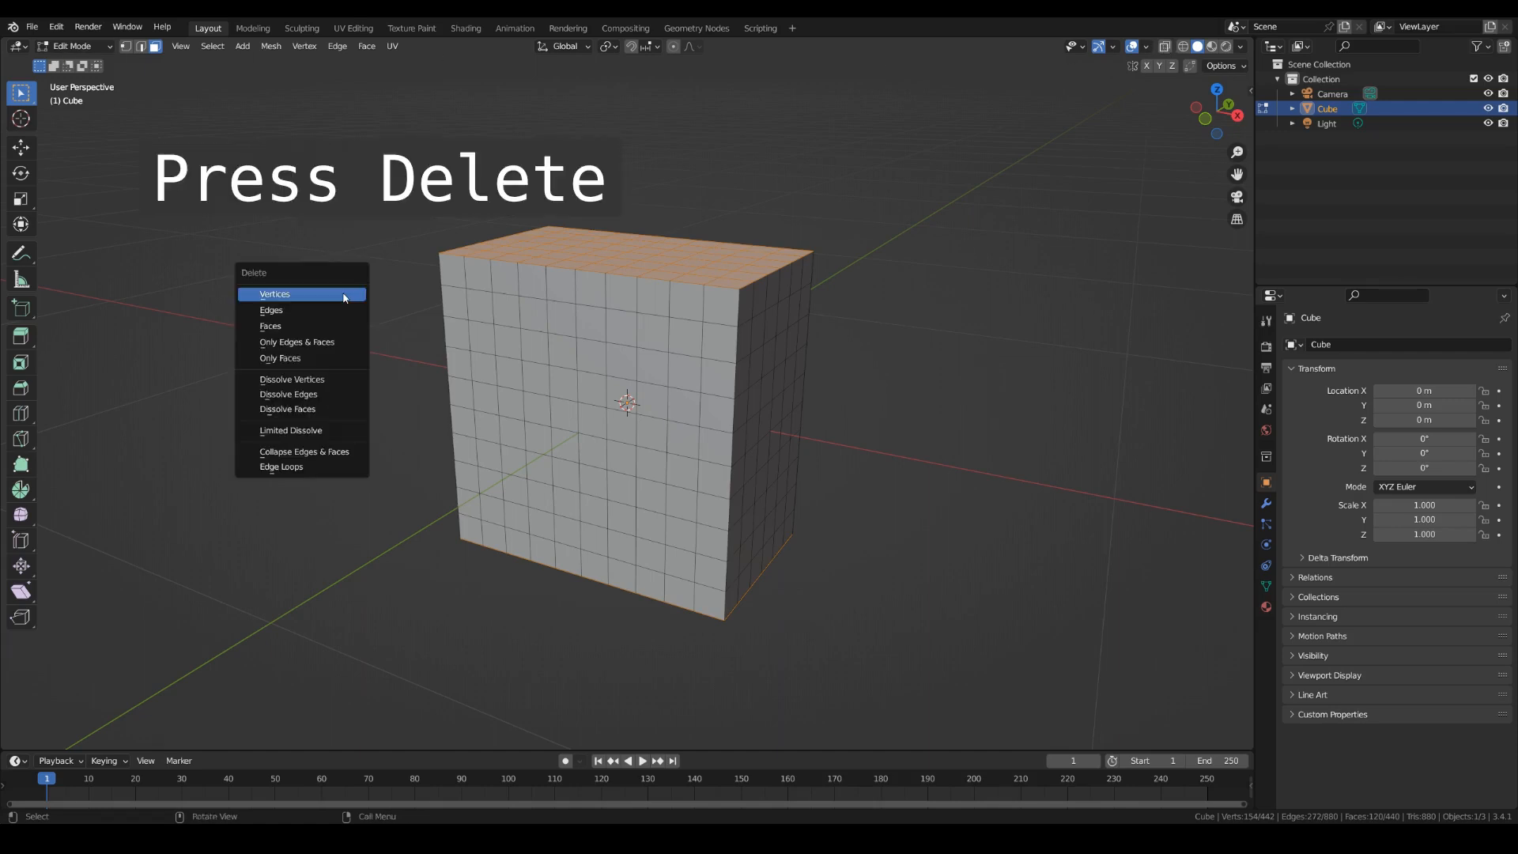
pyautogui.click(308, 327)
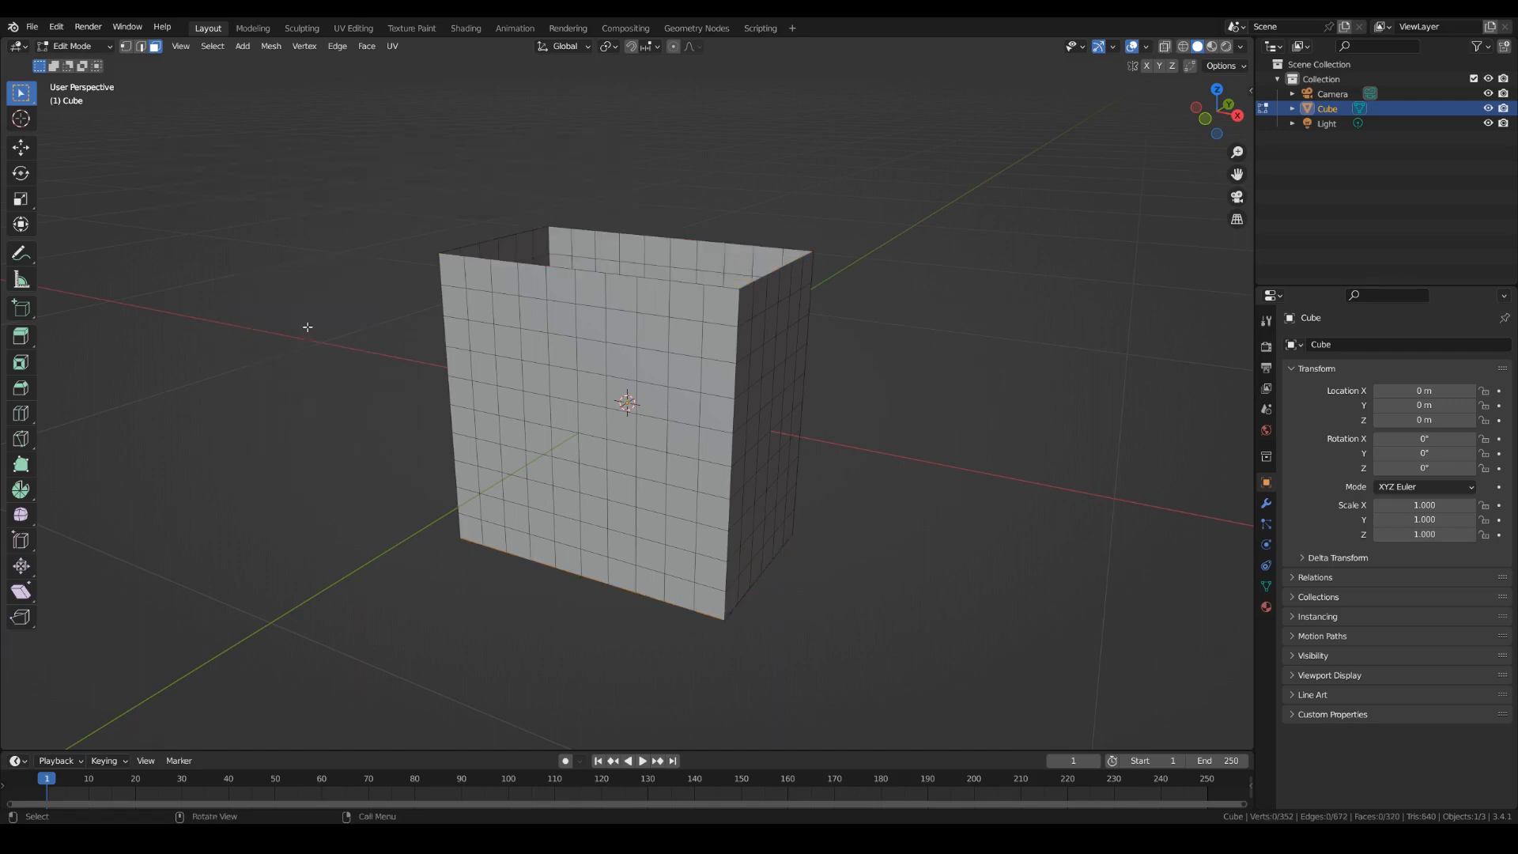
# In edge selection mode, select the open top rim's edge loop and expand it to all horizontal edge loops using Edge Rings.
pyautogui.click(141, 46)
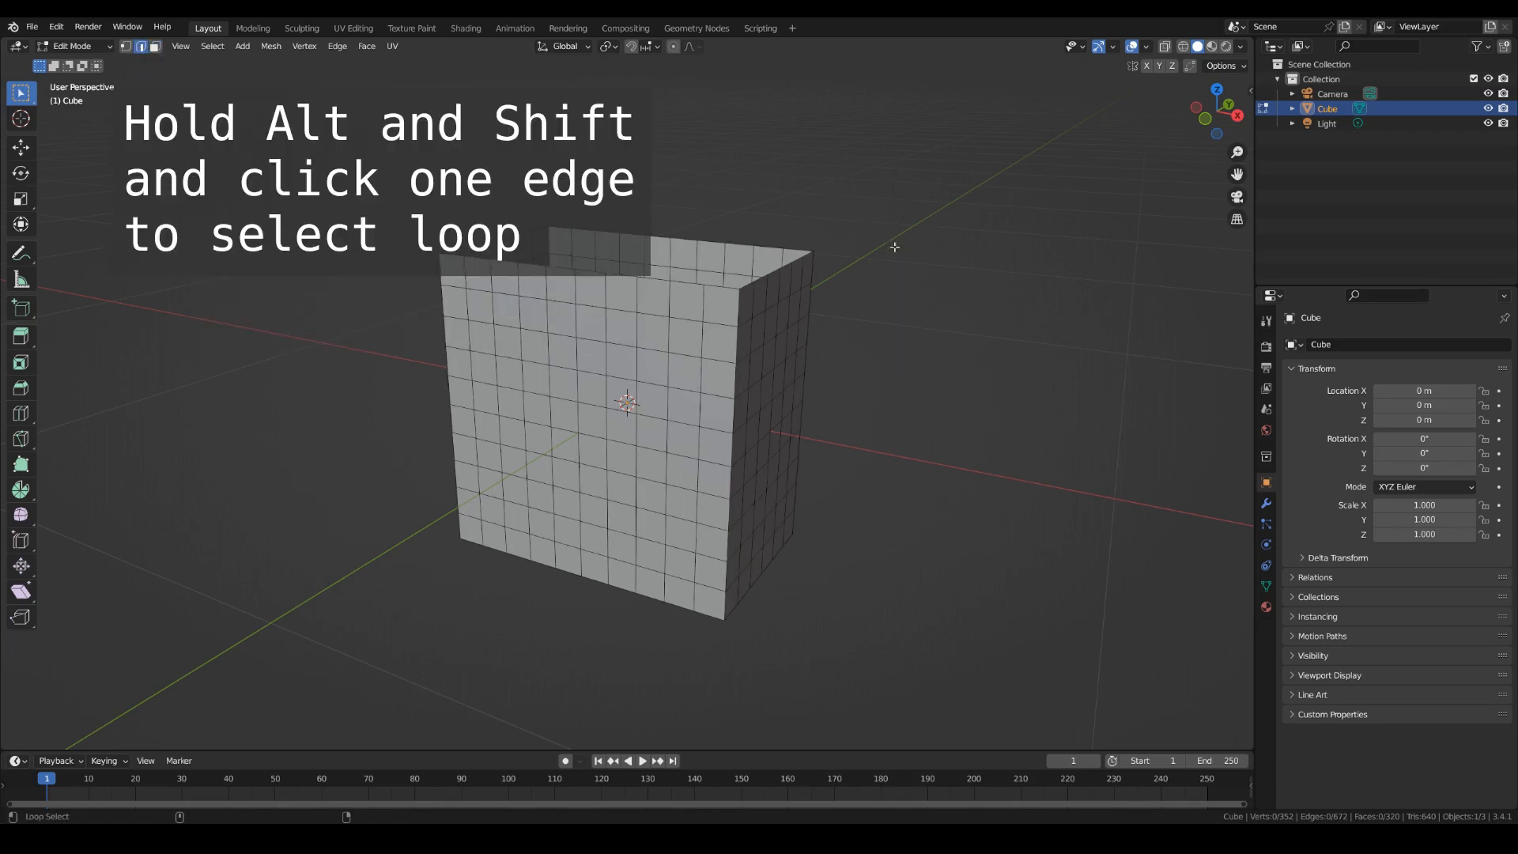
pyautogui.keyDown('alt'); pyautogui.keyDown('shift'); pyautogui.click(717, 244); pyautogui.keyUp('shift'); pyautogui.keyUp('alt')
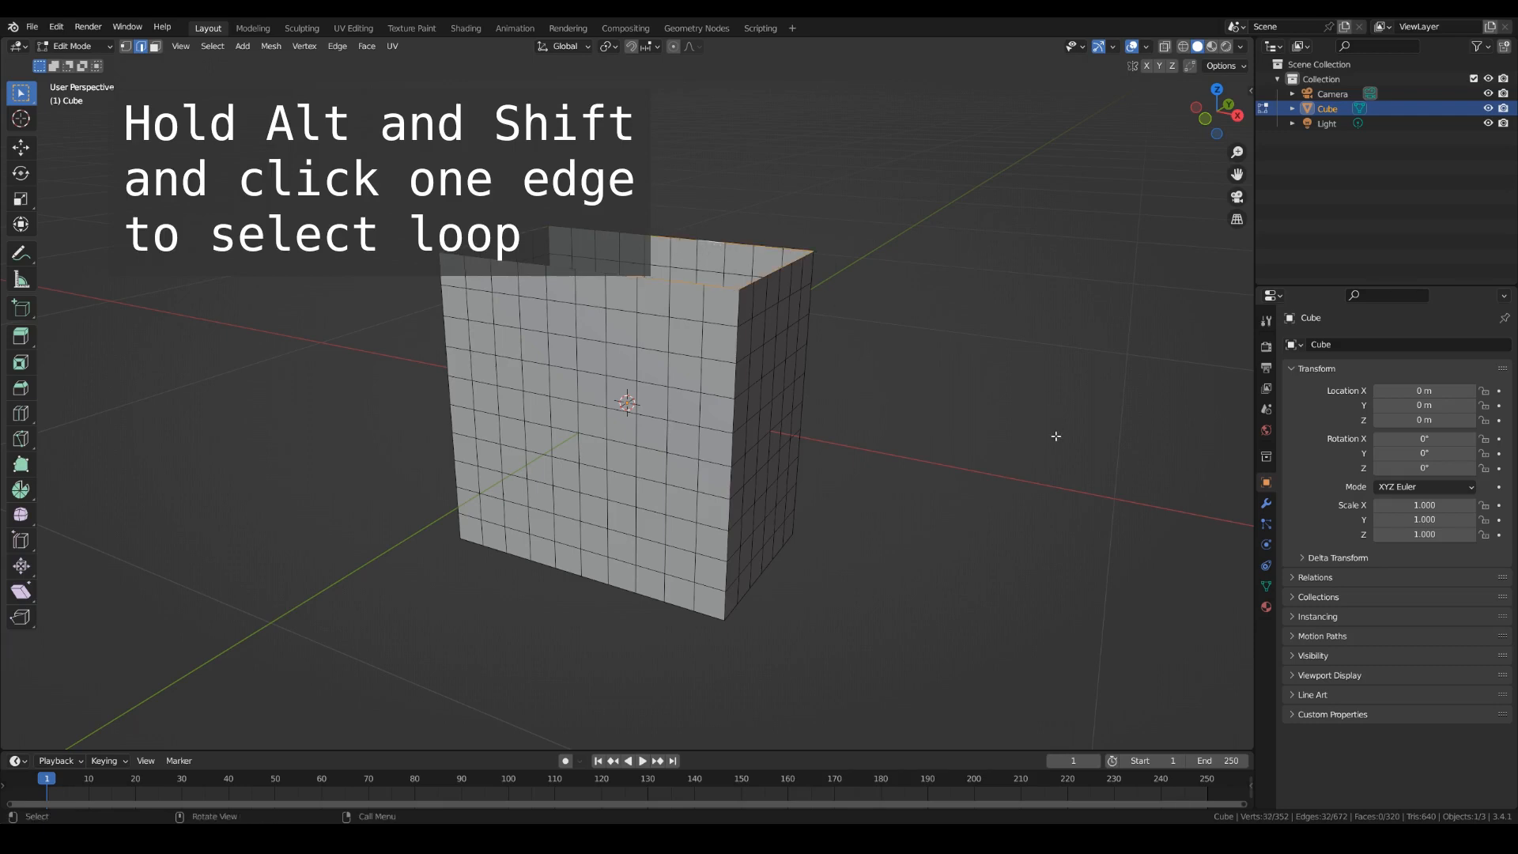
pyautogui.click(212, 49)
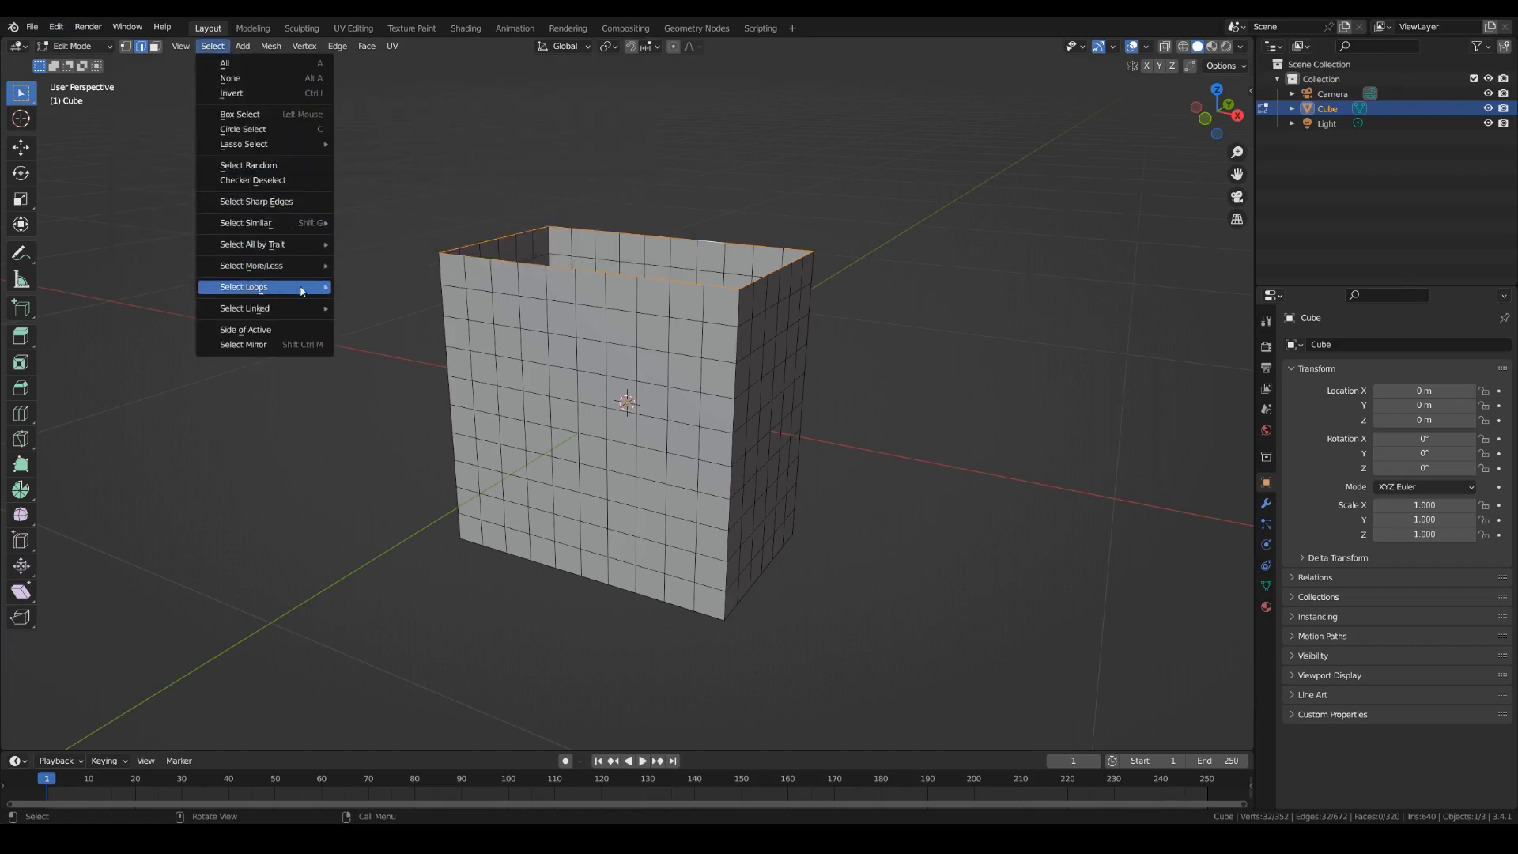
pyautogui.moveTo(301, 289)
pyautogui.click(390, 299)
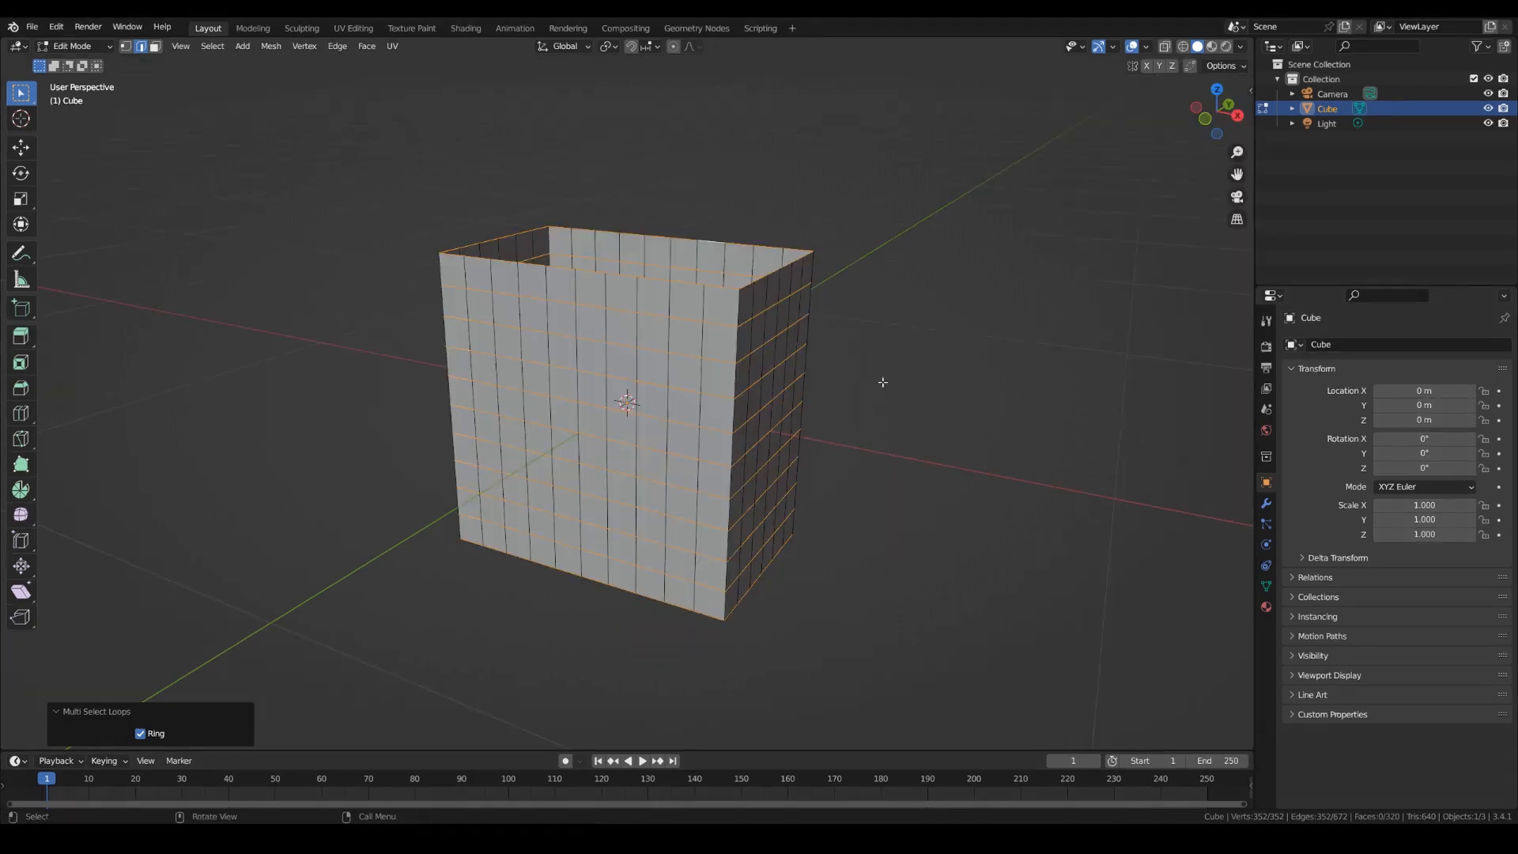
# Apply LoopTools Relax to the selected horizontal loops with Linear interpolation and 10 iterations.
pyautogui.rightClick(883, 387)
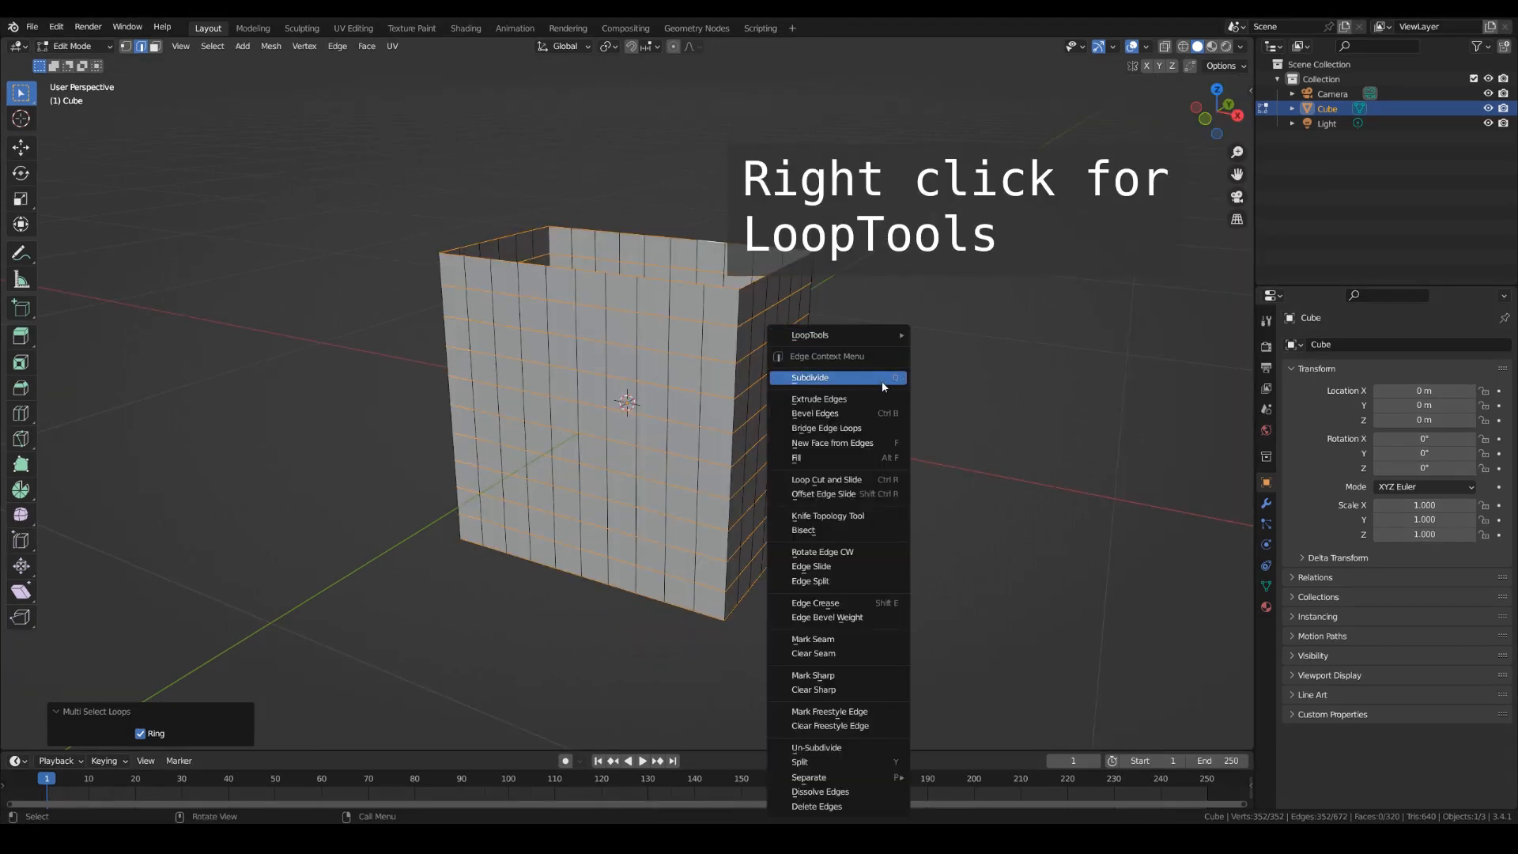
pyautogui.moveTo(847, 335)
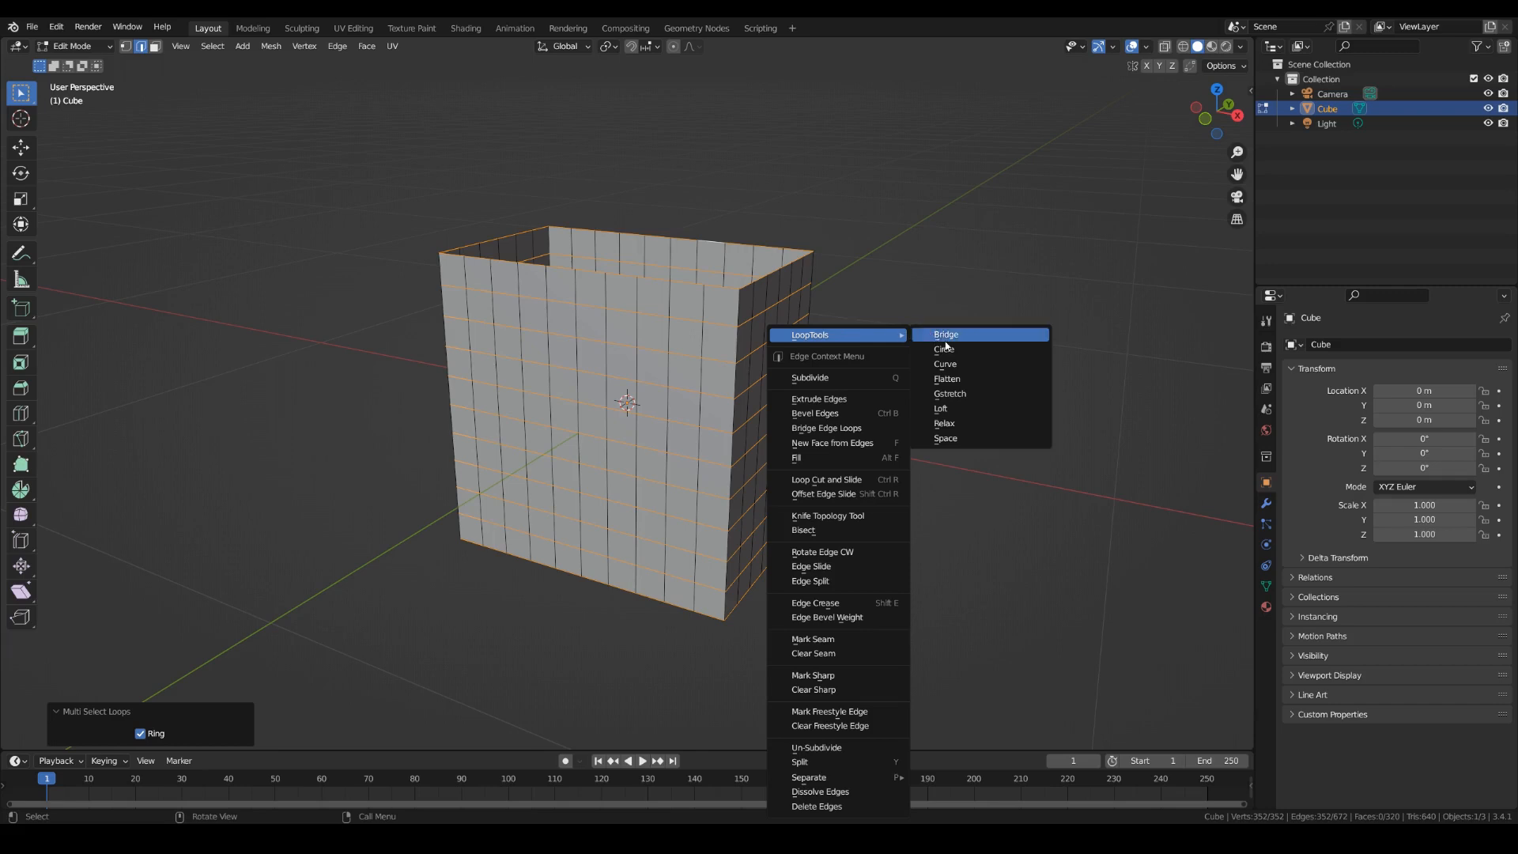
pyautogui.click(980, 422)
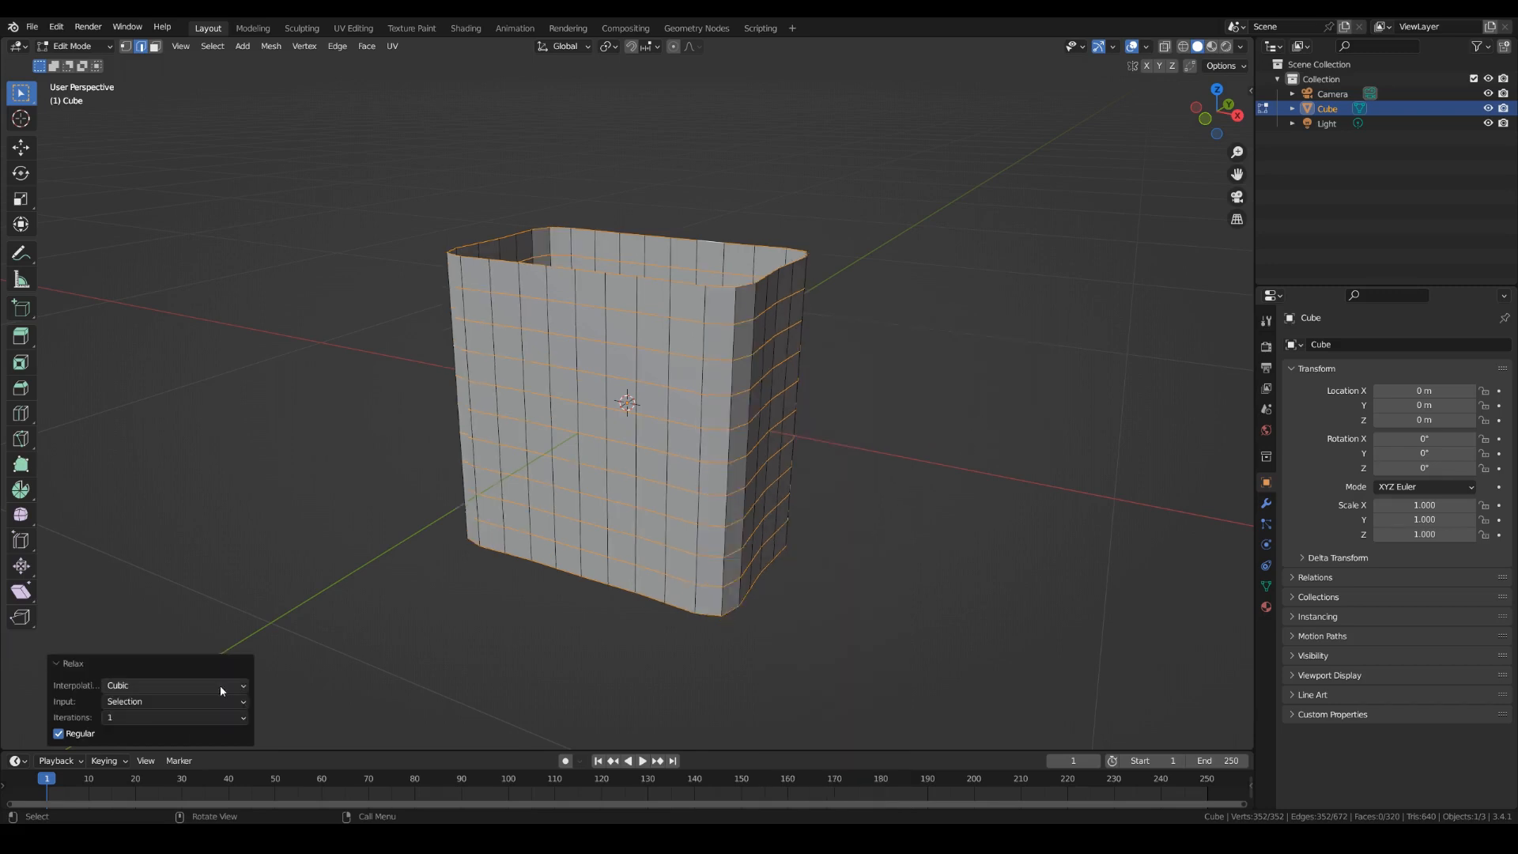
pyautogui.click(152, 718)
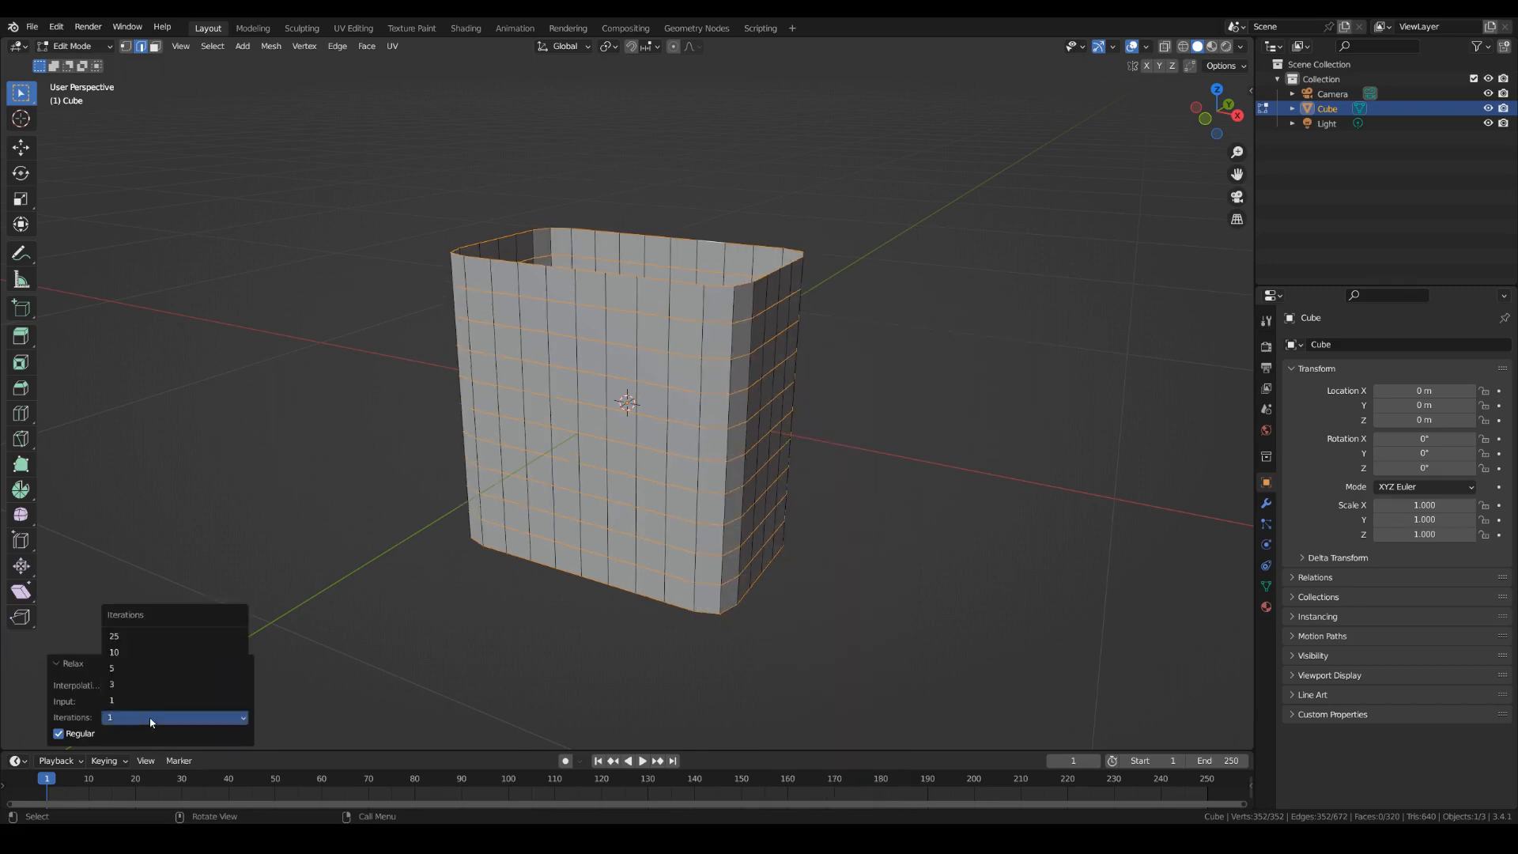
pyautogui.click(137, 651)
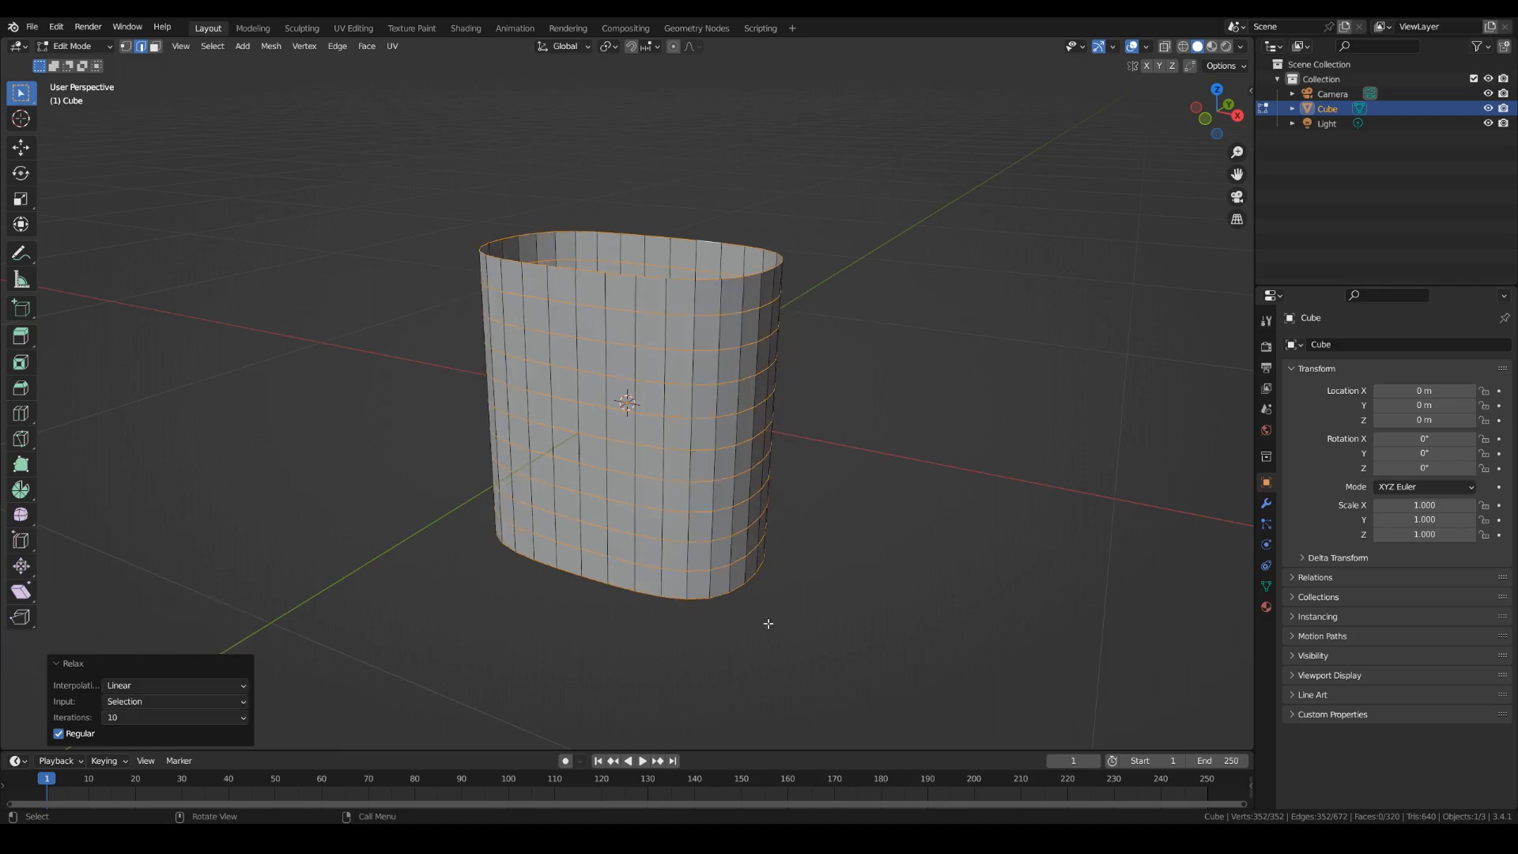
# Clear the selection, select the top rim's edge loop, then extrude it and scale the extrusion inward to 0.4.
pyautogui.moveTo(1040, 562)
pyautogui.mouseDown(button='middle')
pyautogui.moveTo(857, 613)
pyautogui.moveTo(903, 549)
pyautogui.moveTo(1033, 549)
pyautogui.mouseUp(button='middle')
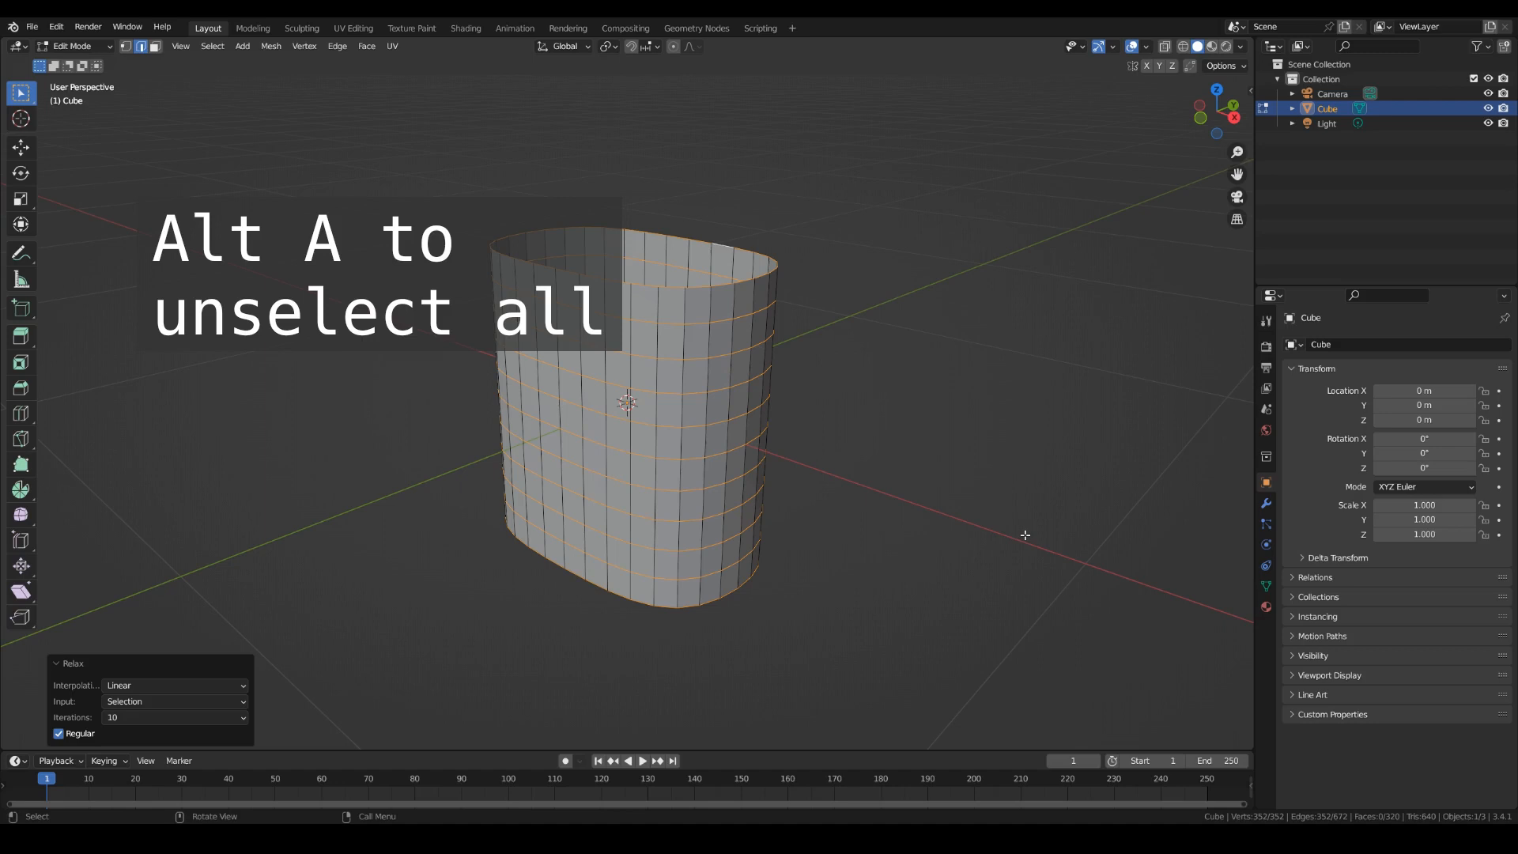
pyautogui.press('a')
pyautogui.hotkey('alt', 'a')
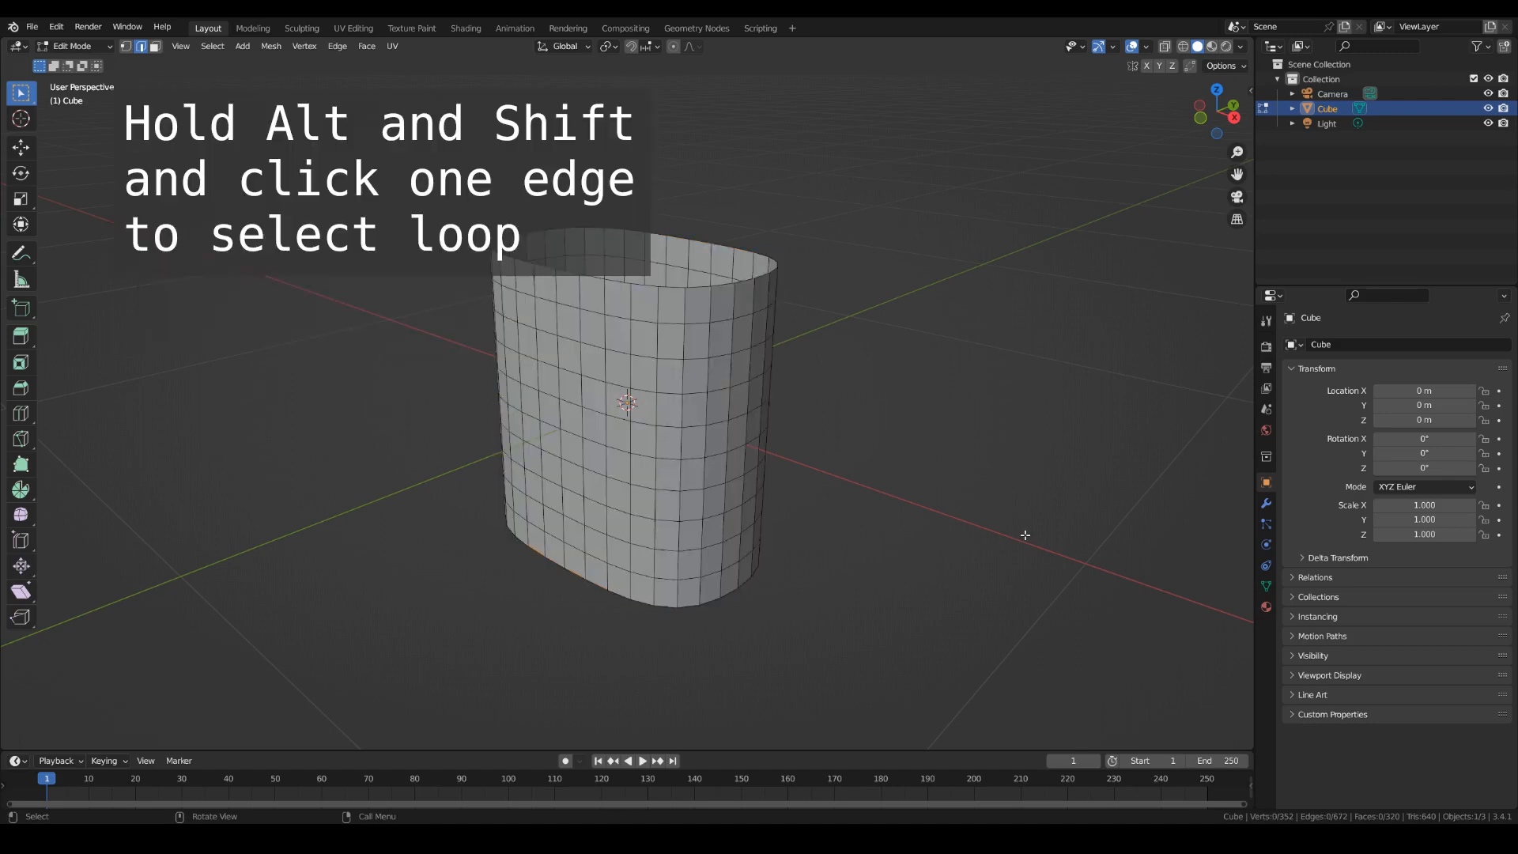
pyautogui.keyDown('alt'); pyautogui.keyDown('shift'); pyautogui.click(702, 241); pyautogui.keyUp('shift'); pyautogui.keyUp('alt')
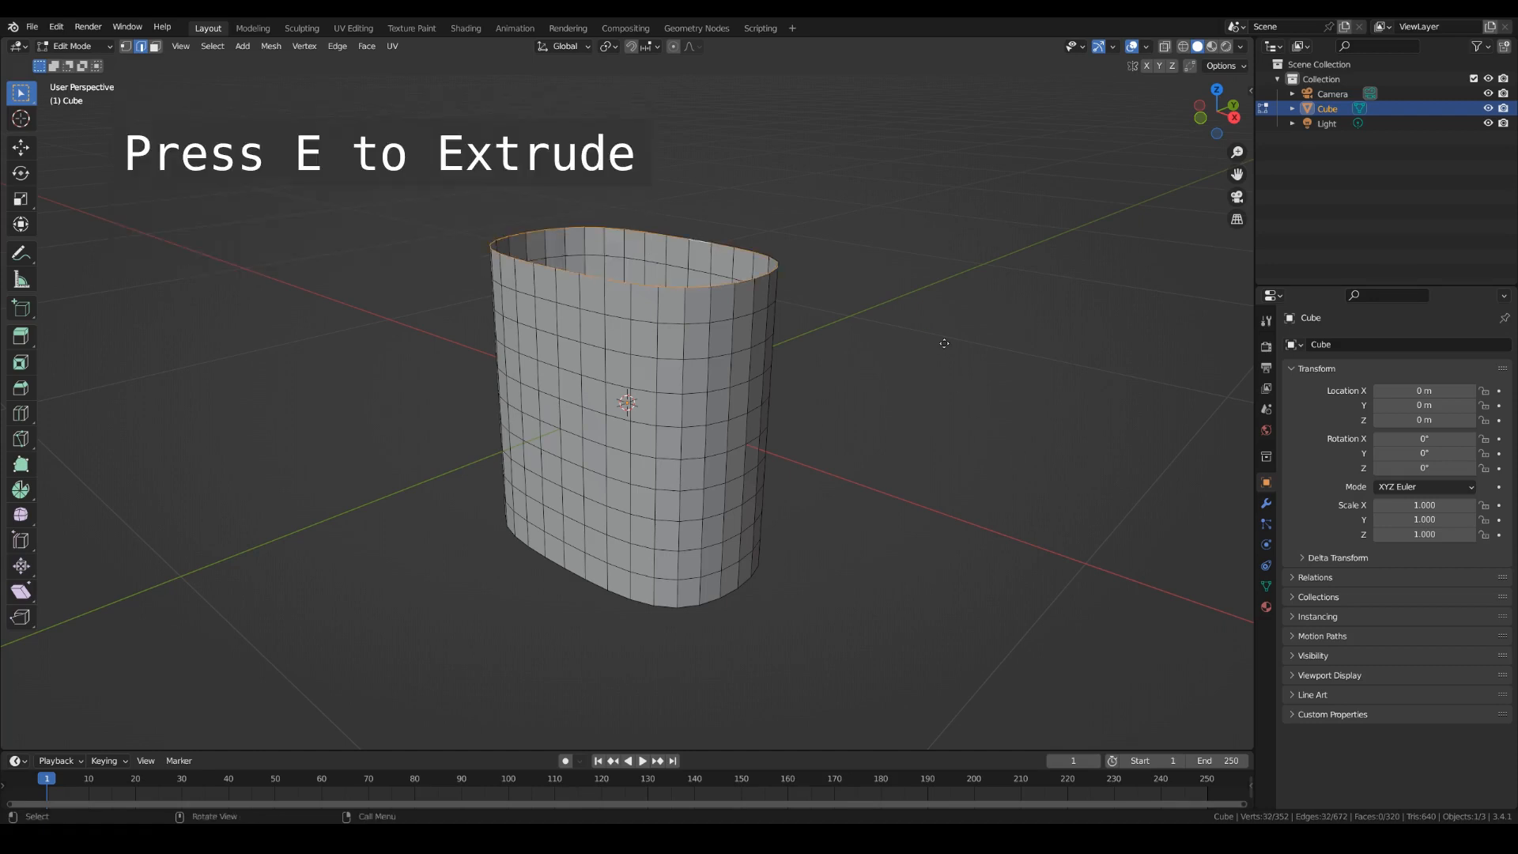
pyautogui.press('e')
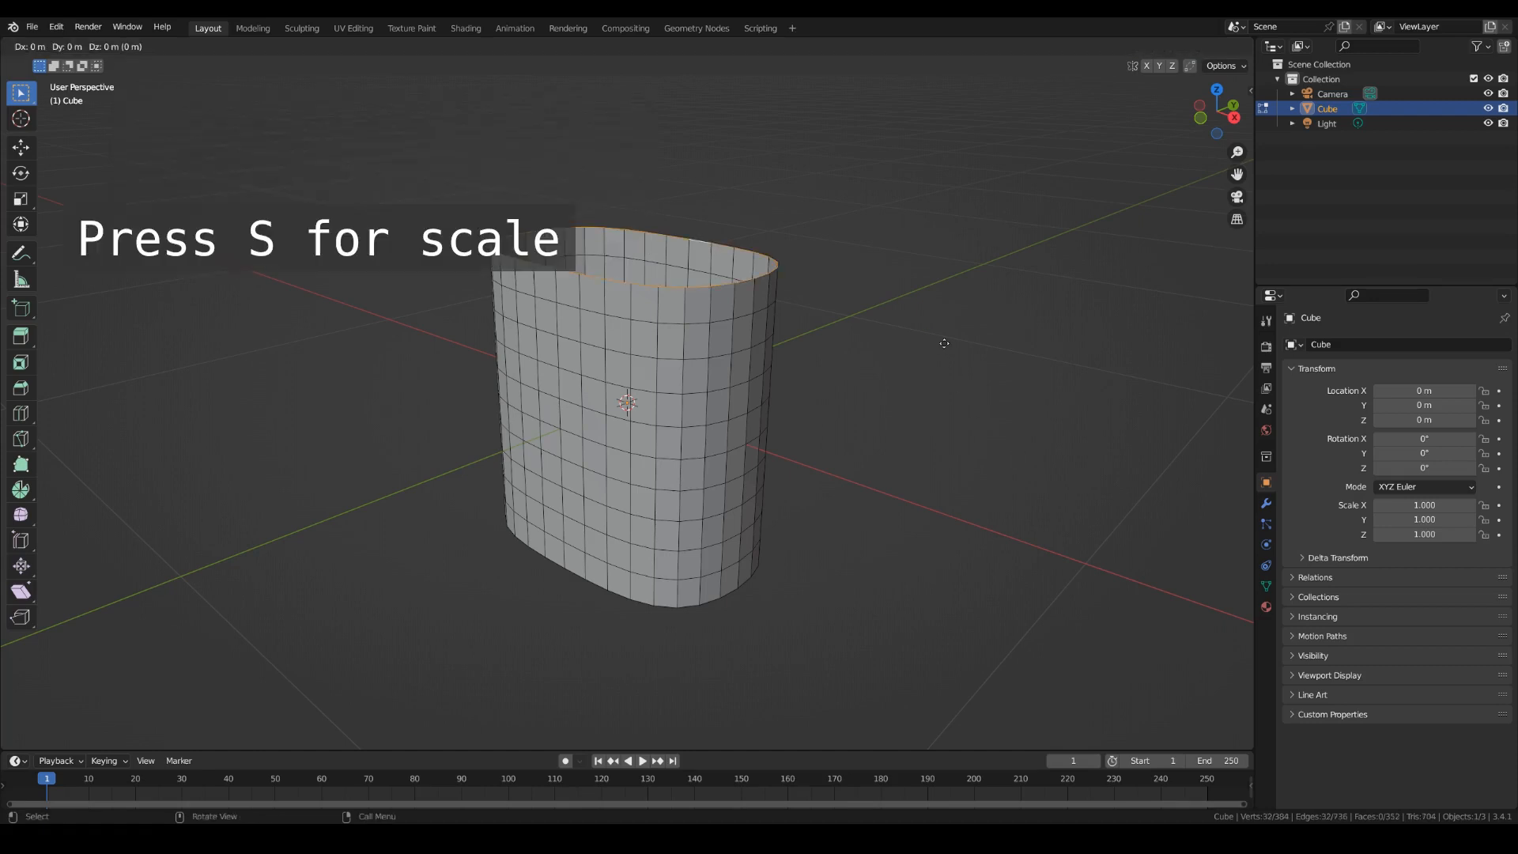
pyautogui.press('s')
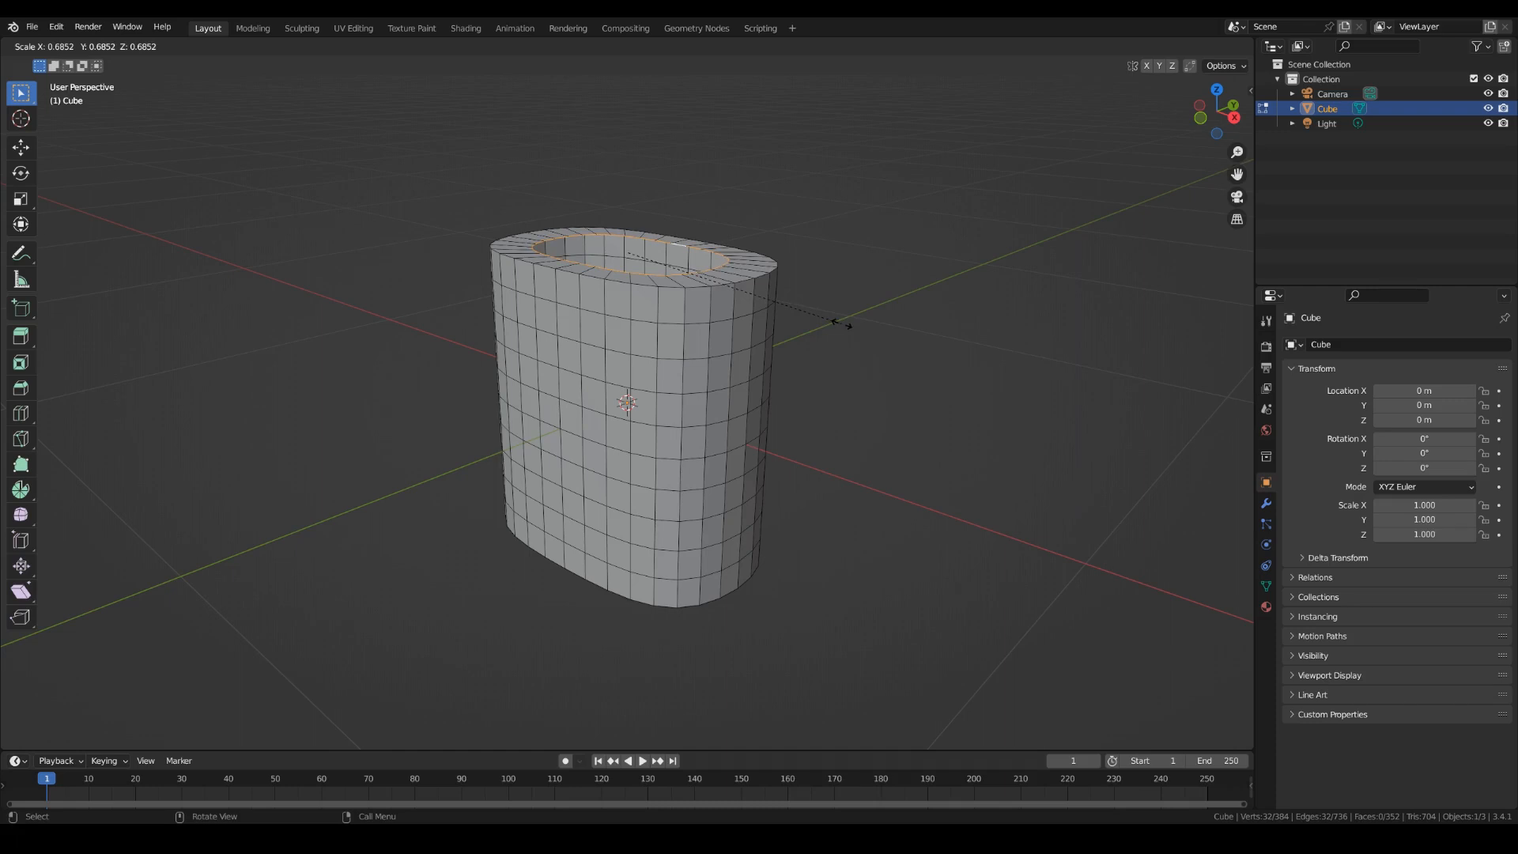
pyautogui.write('0.4')
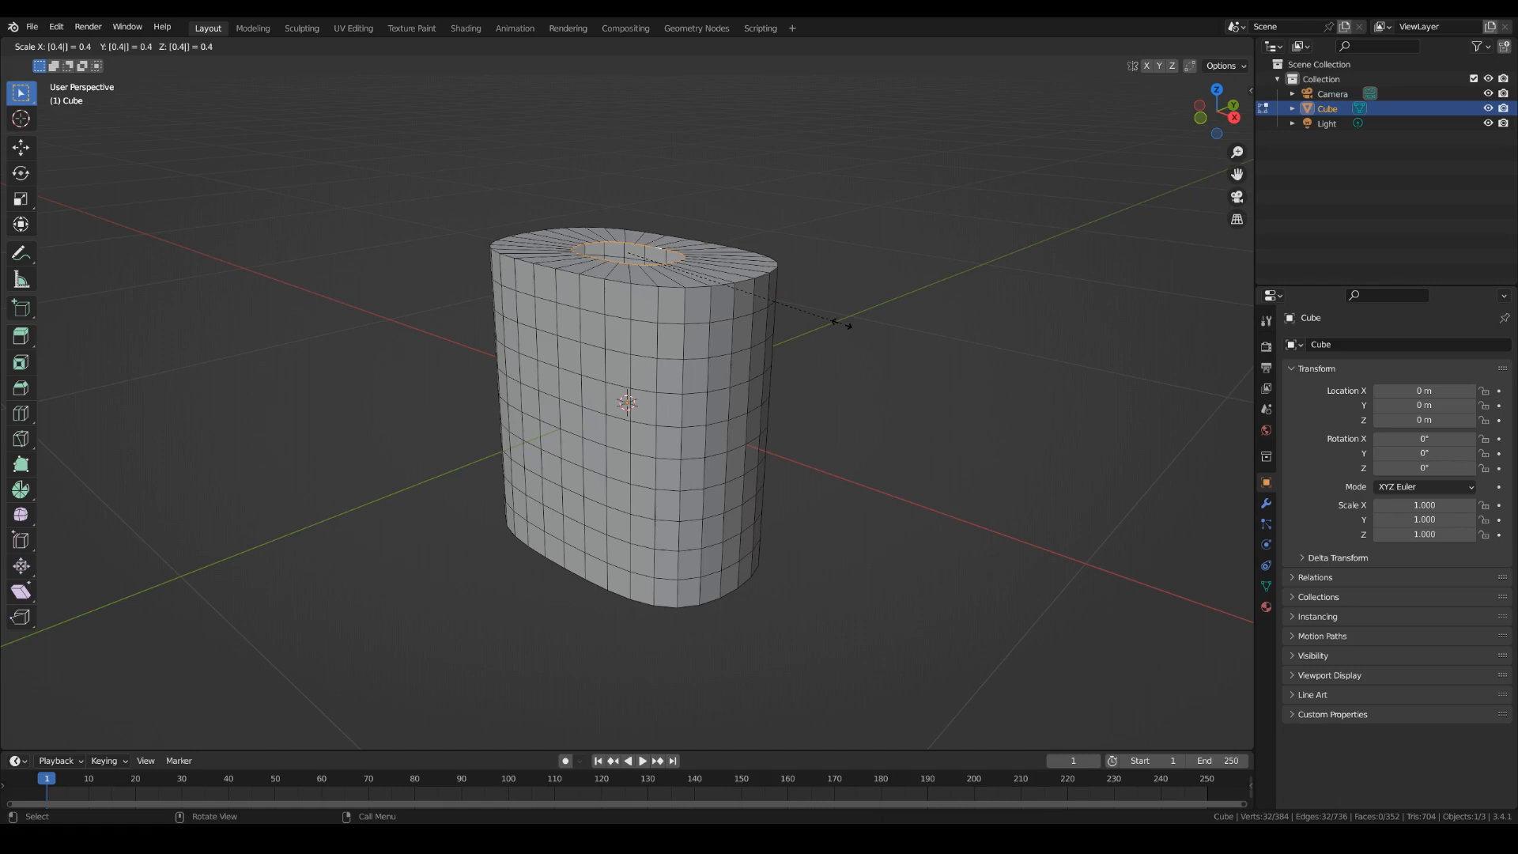
pyautogui.press('Return')
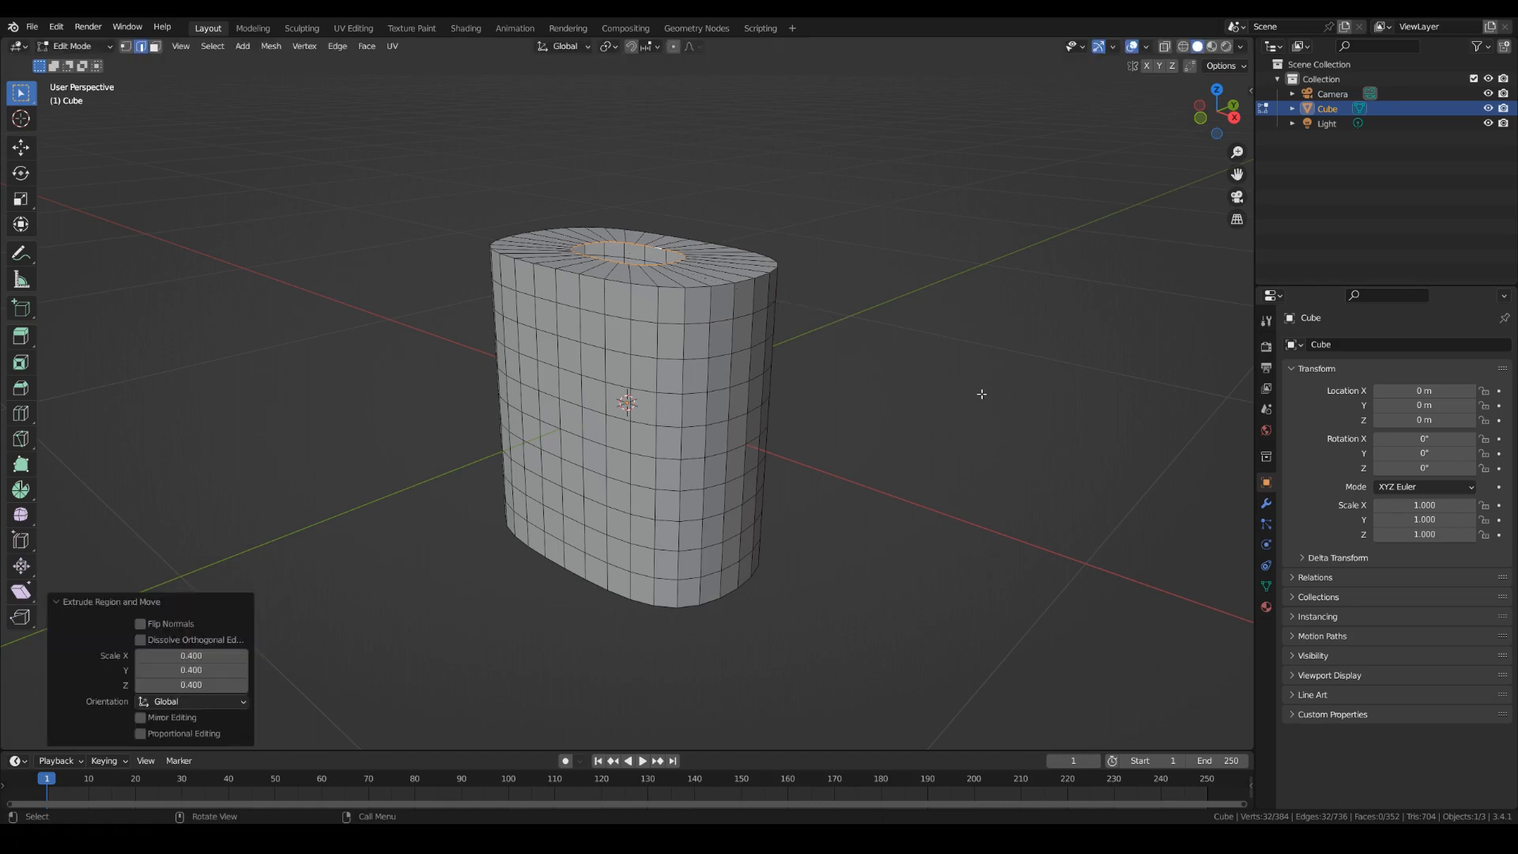
# Raise the extruded inner rim by 0.05 m along the Z axis.
pyautogui.press('g')
pyautogui.press('z')
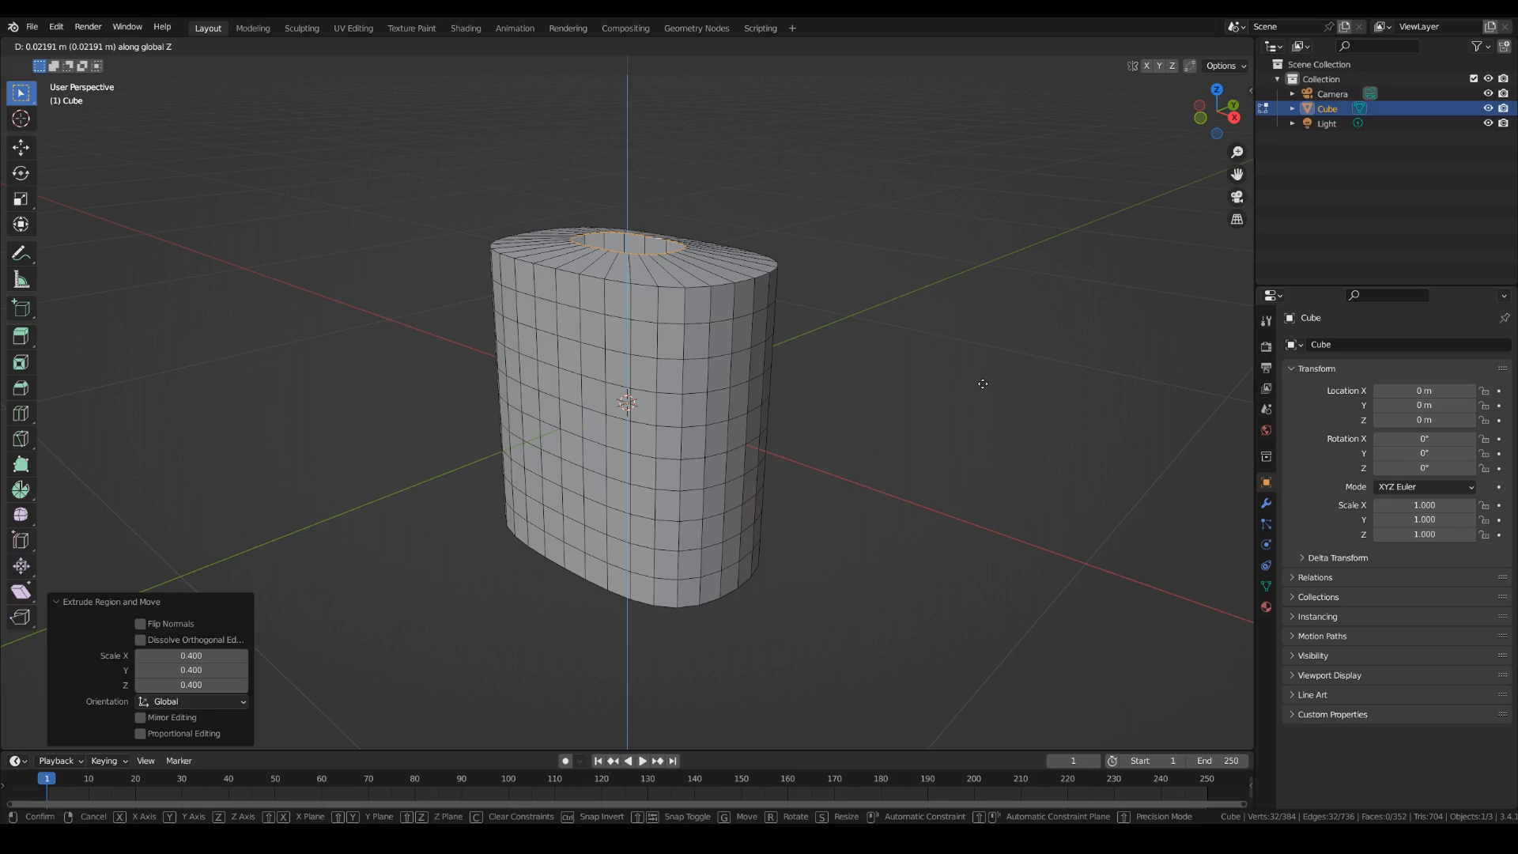
pyautogui.write('0.05')
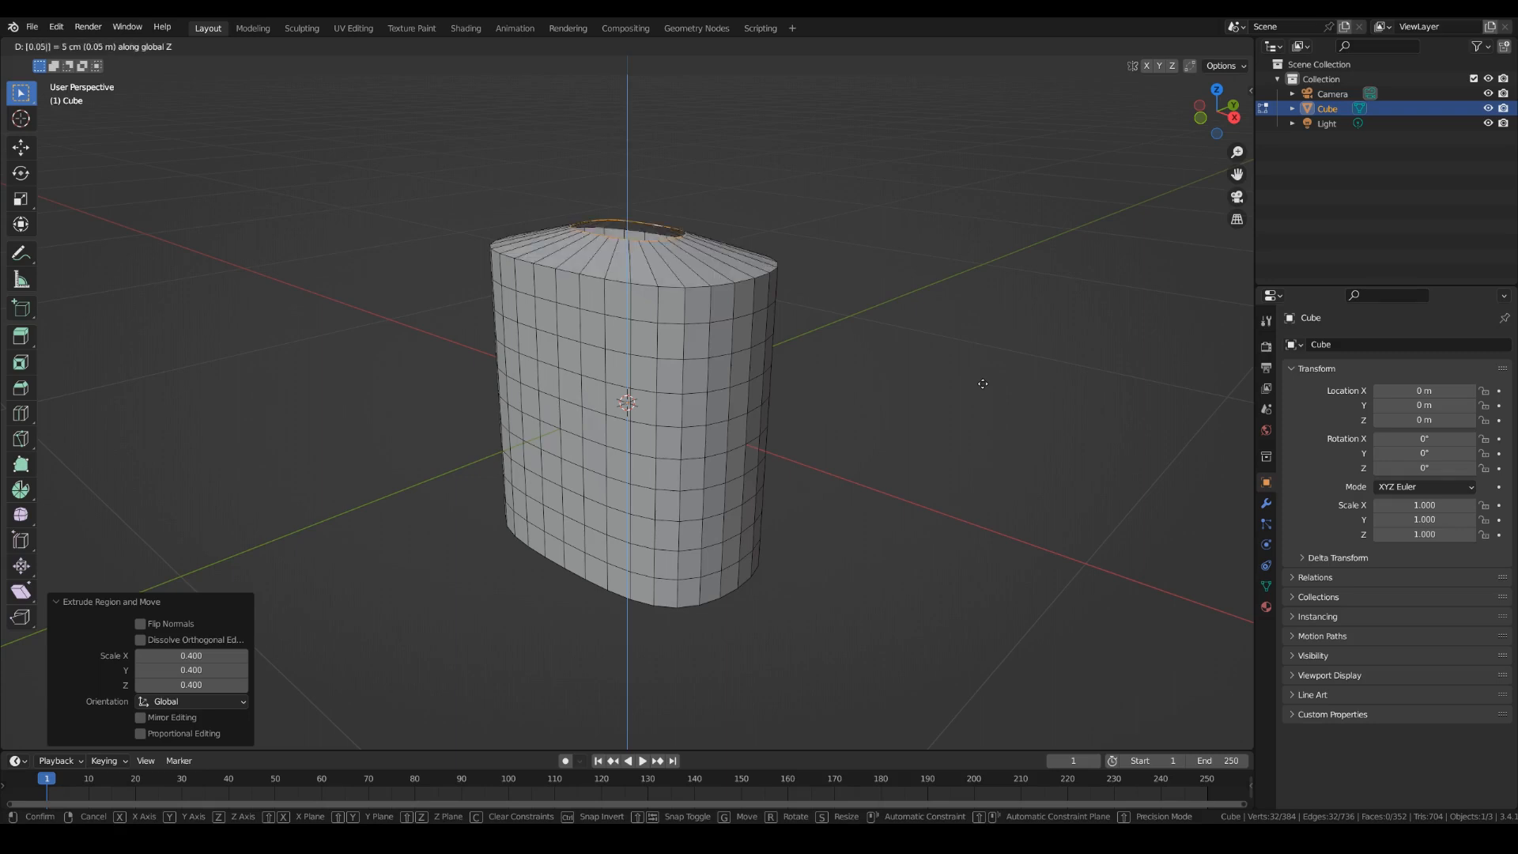
pyautogui.press('Return')
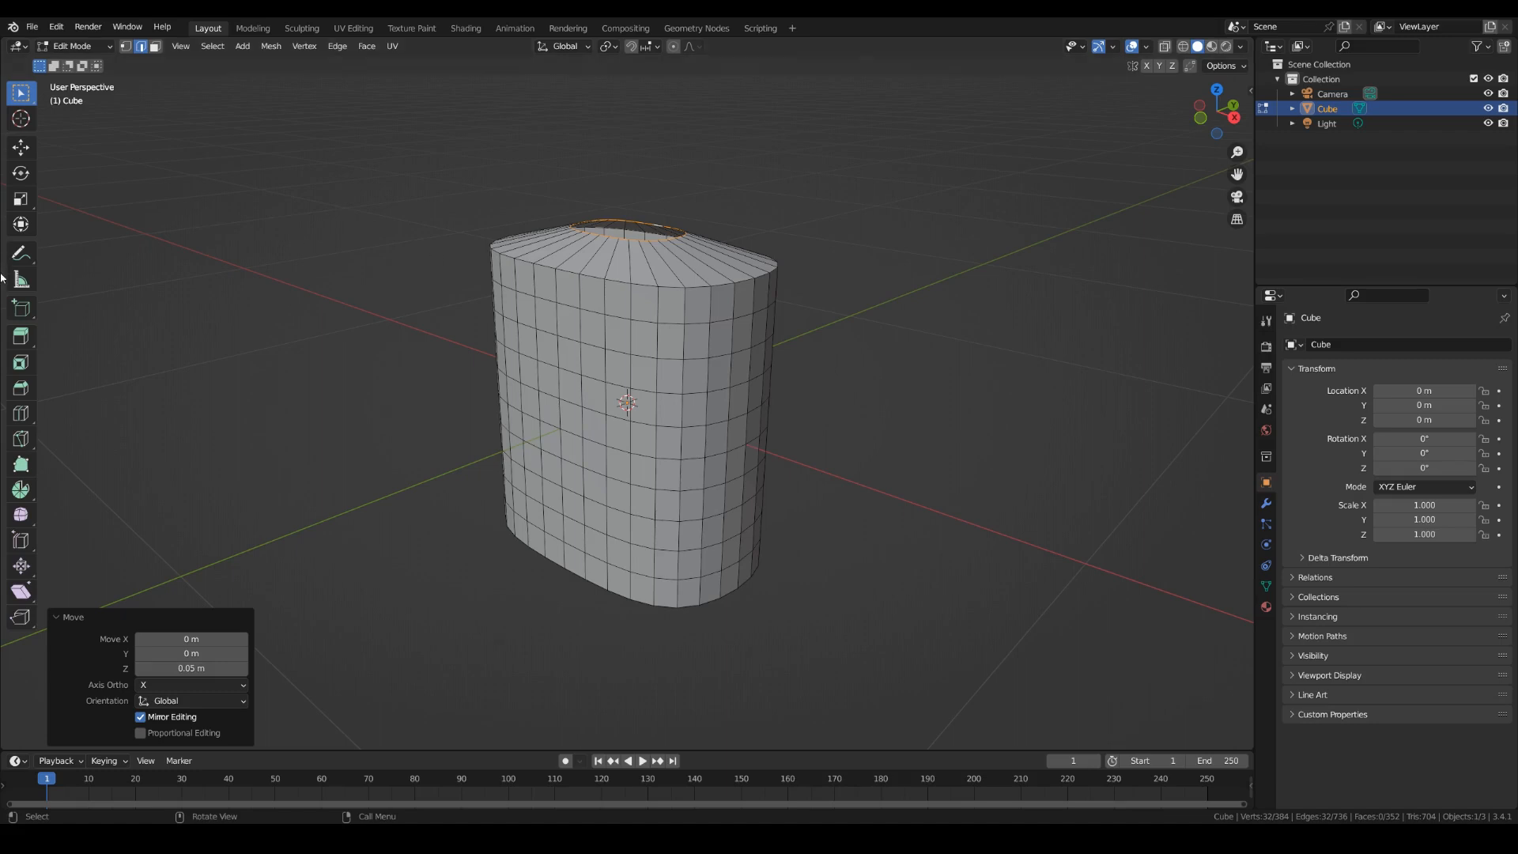
# Add 2 loop cuts around the sloped top surface between the outer and inner rims.
pyautogui.click(21, 412)
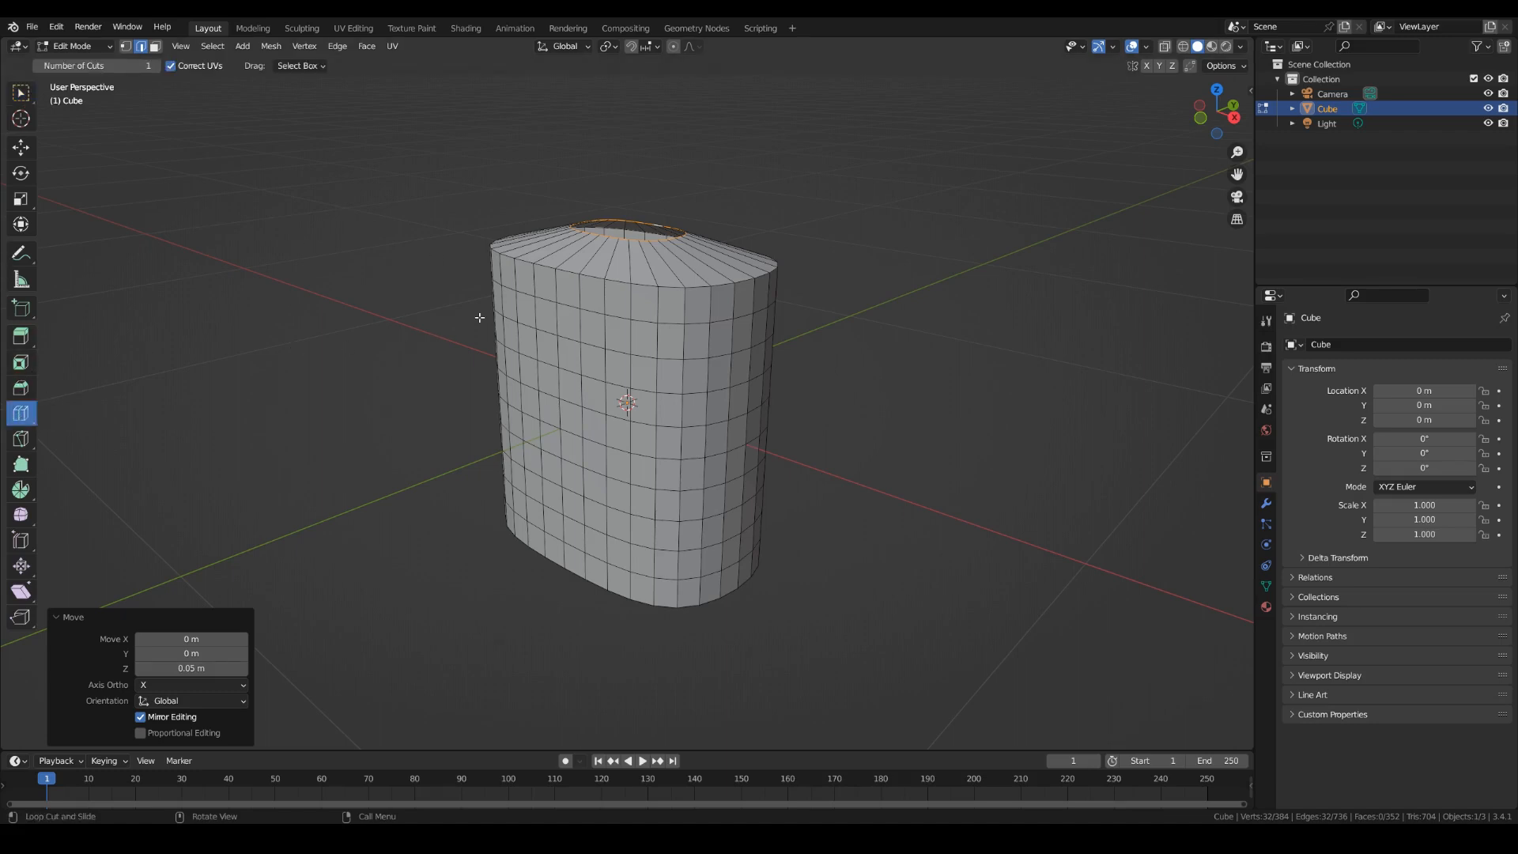
pyautogui.click(607, 249)
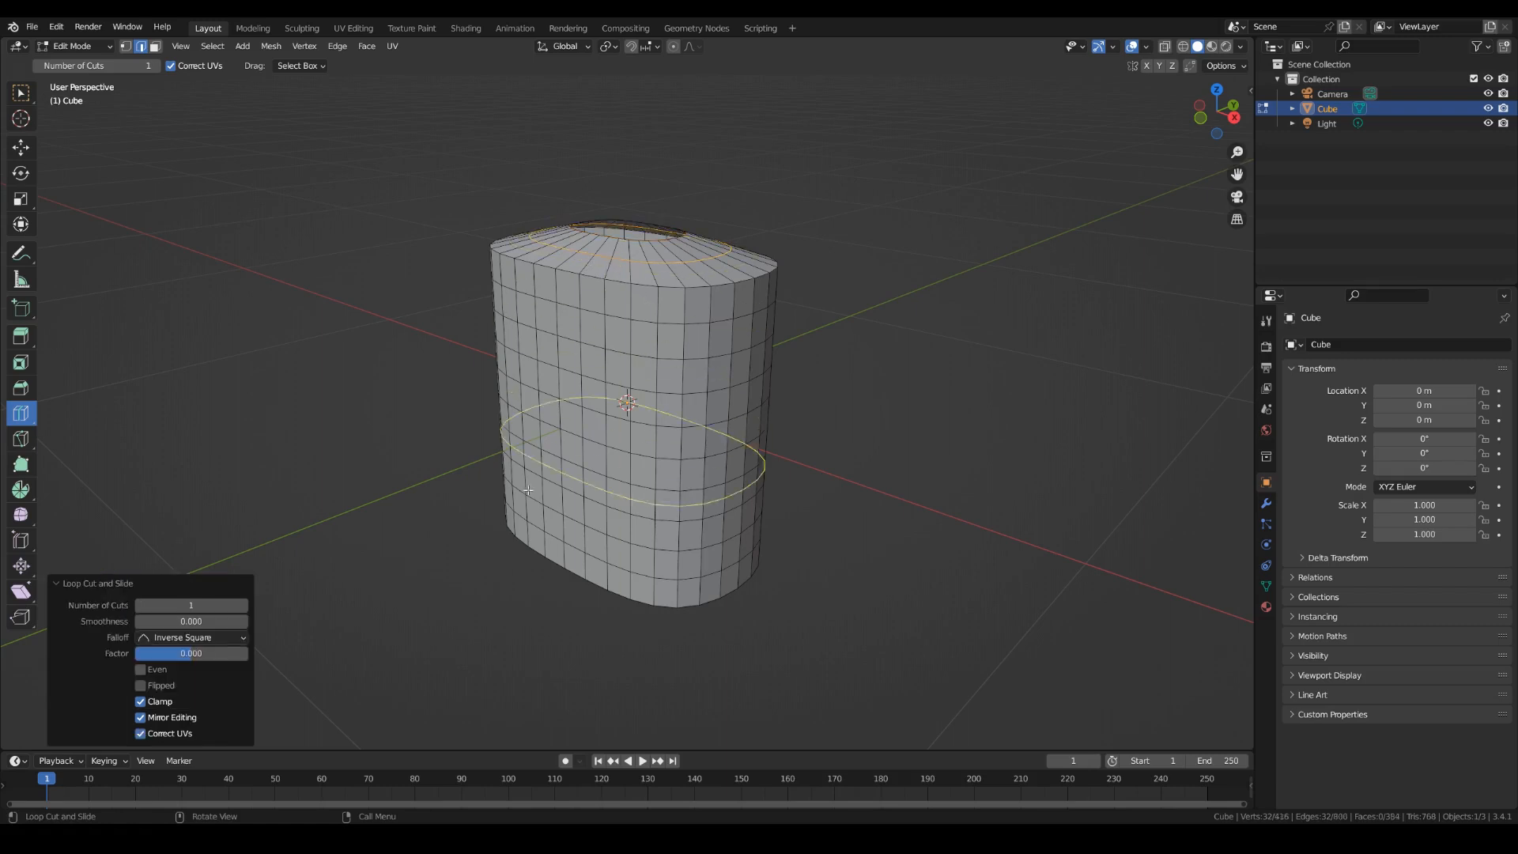
pyautogui.click(242, 605)
# Return to Object Mode and set the body object's Z location to 1.1 m.
pyautogui.press('Tab')
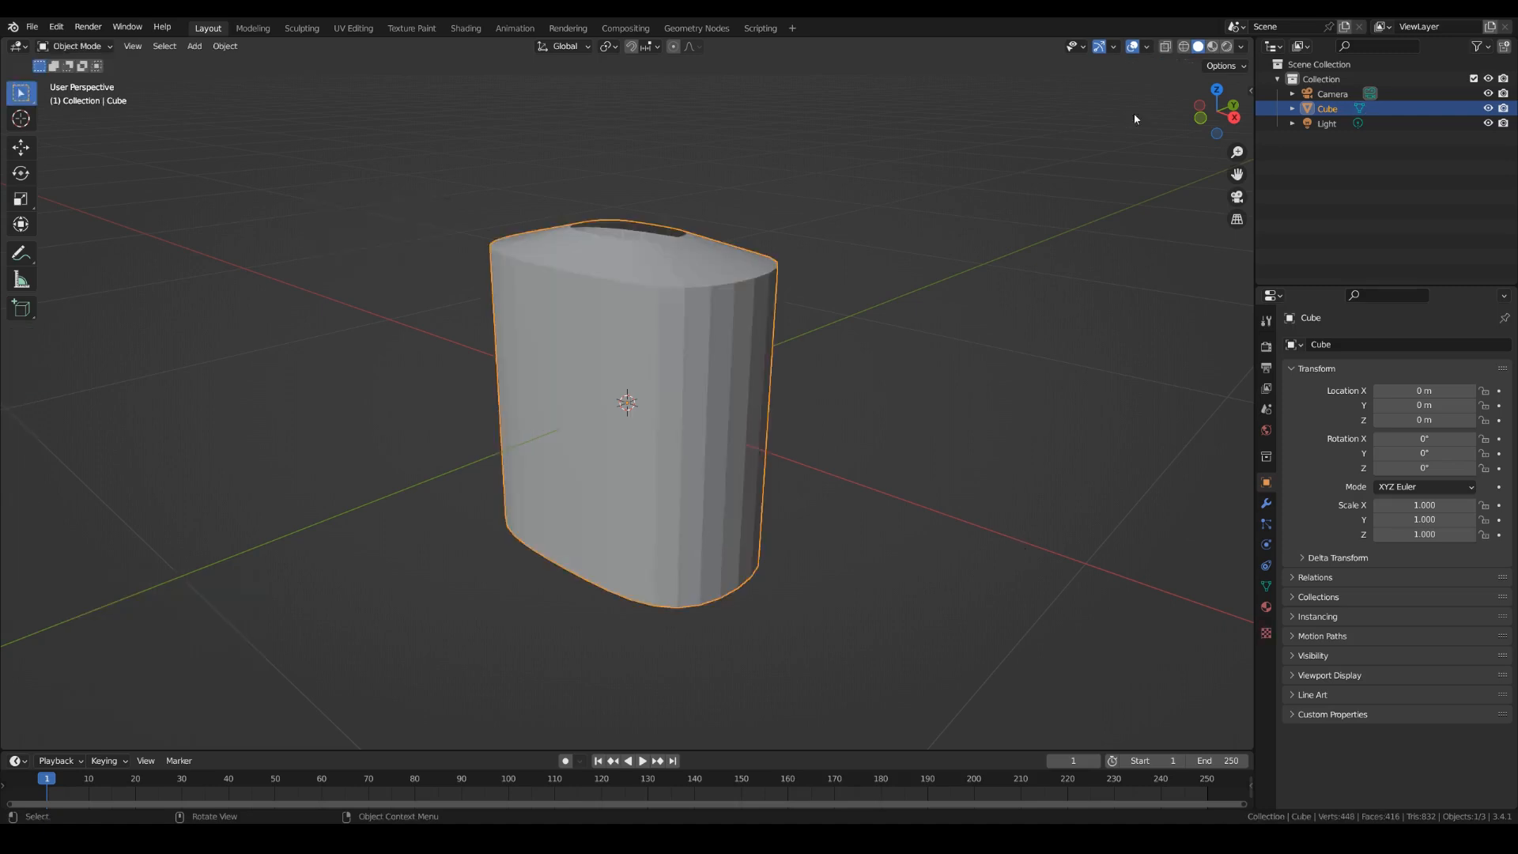
pyautogui.press('n')
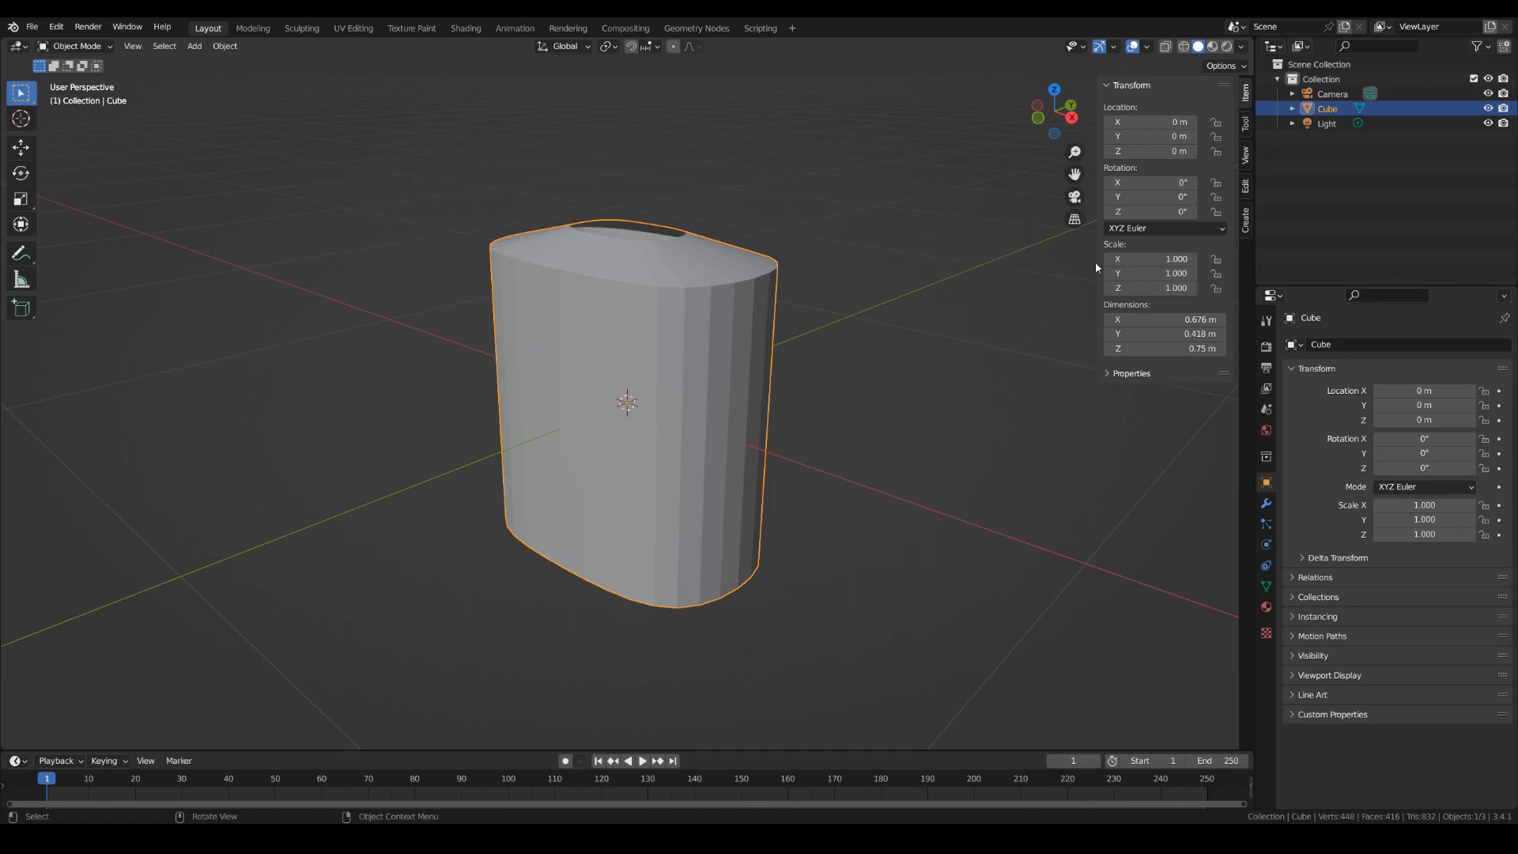
pyautogui.click(1144, 150)
pyautogui.write('1.1')
pyautogui.press('Return')
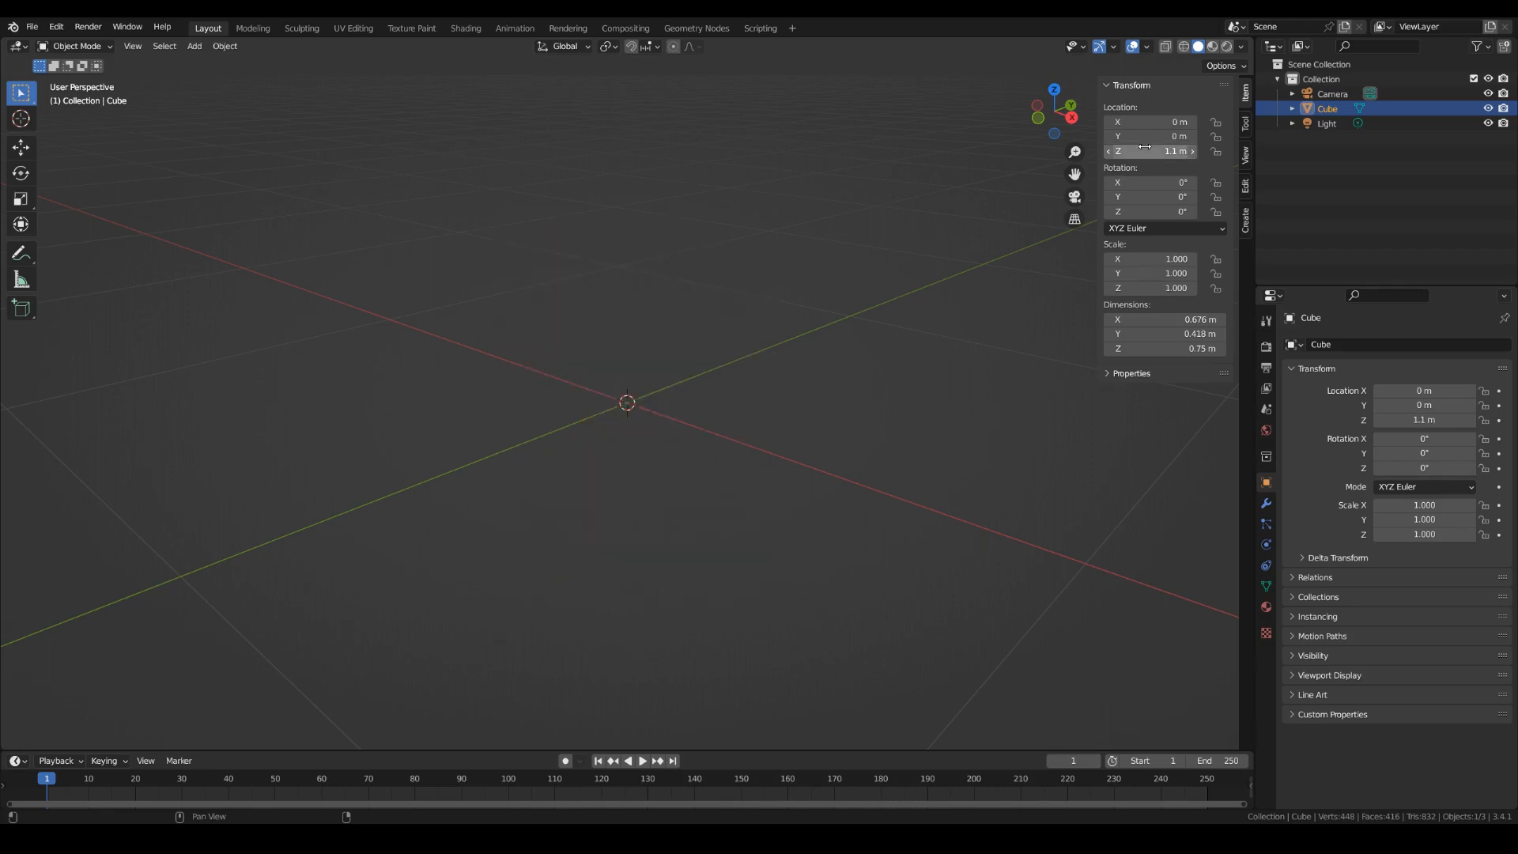
# Apply the raised body object's location so its origin sits at the world origin.
pyautogui.moveTo(860, 274); pyautogui.dragTo(875, 349, button='middle')
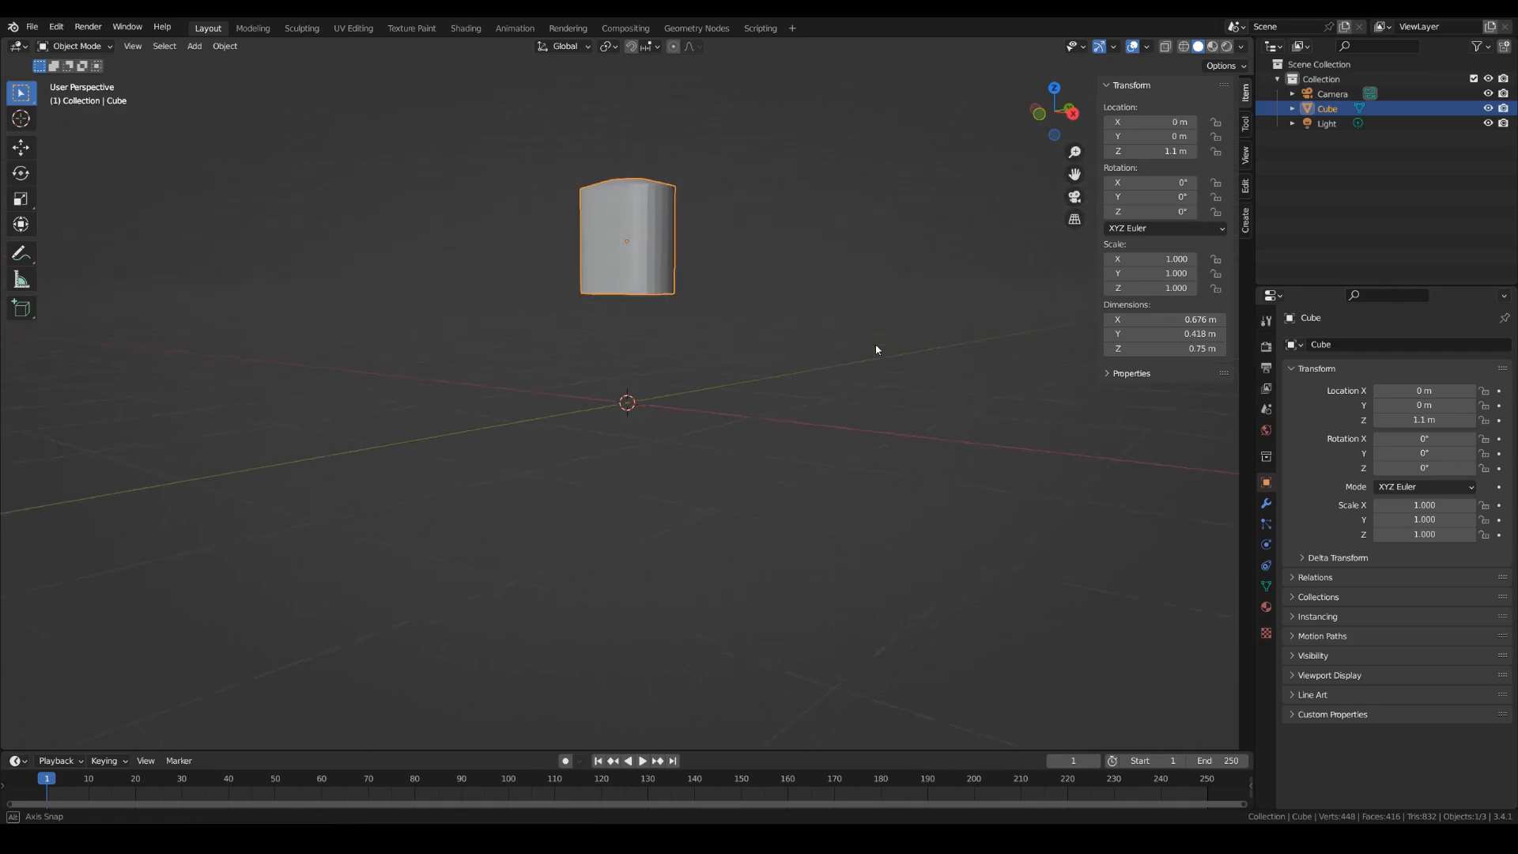
pyautogui.scroll(2, 884, 344)
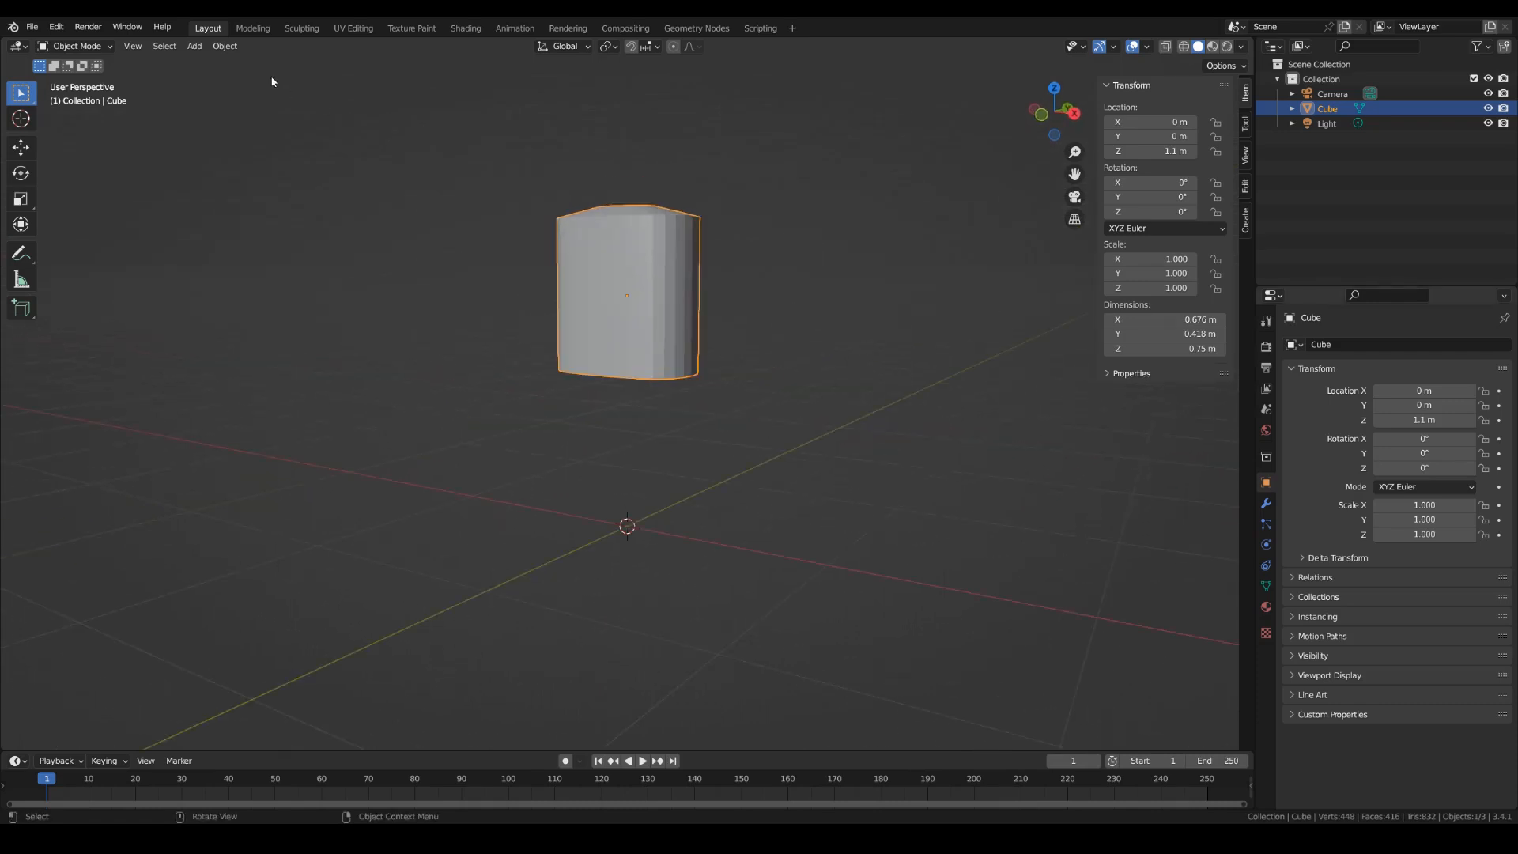
pyautogui.click(224, 47)
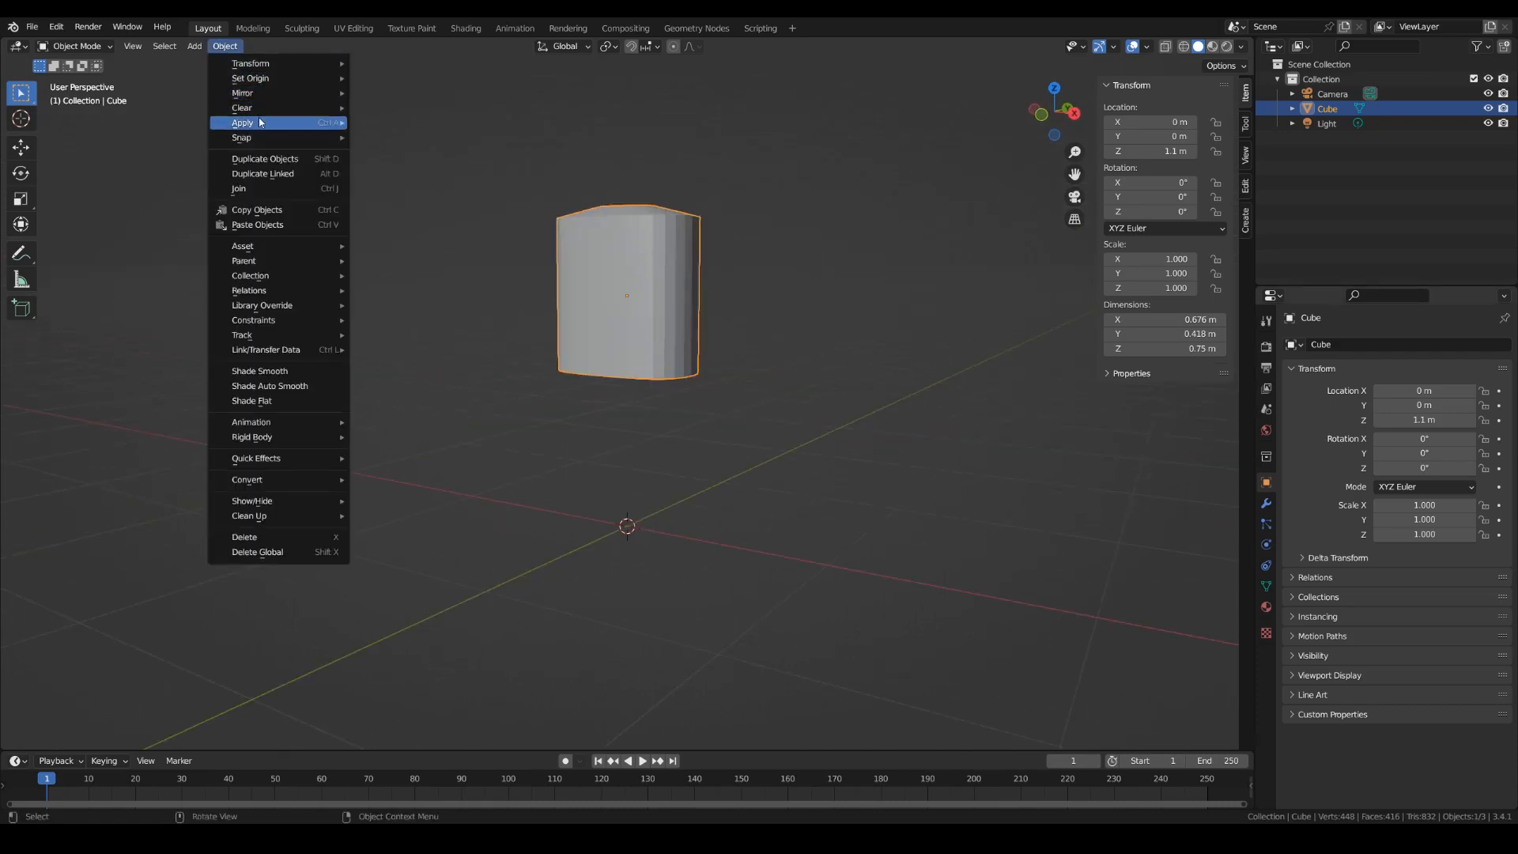
pyautogui.moveTo(259, 121)
pyautogui.click(388, 123)
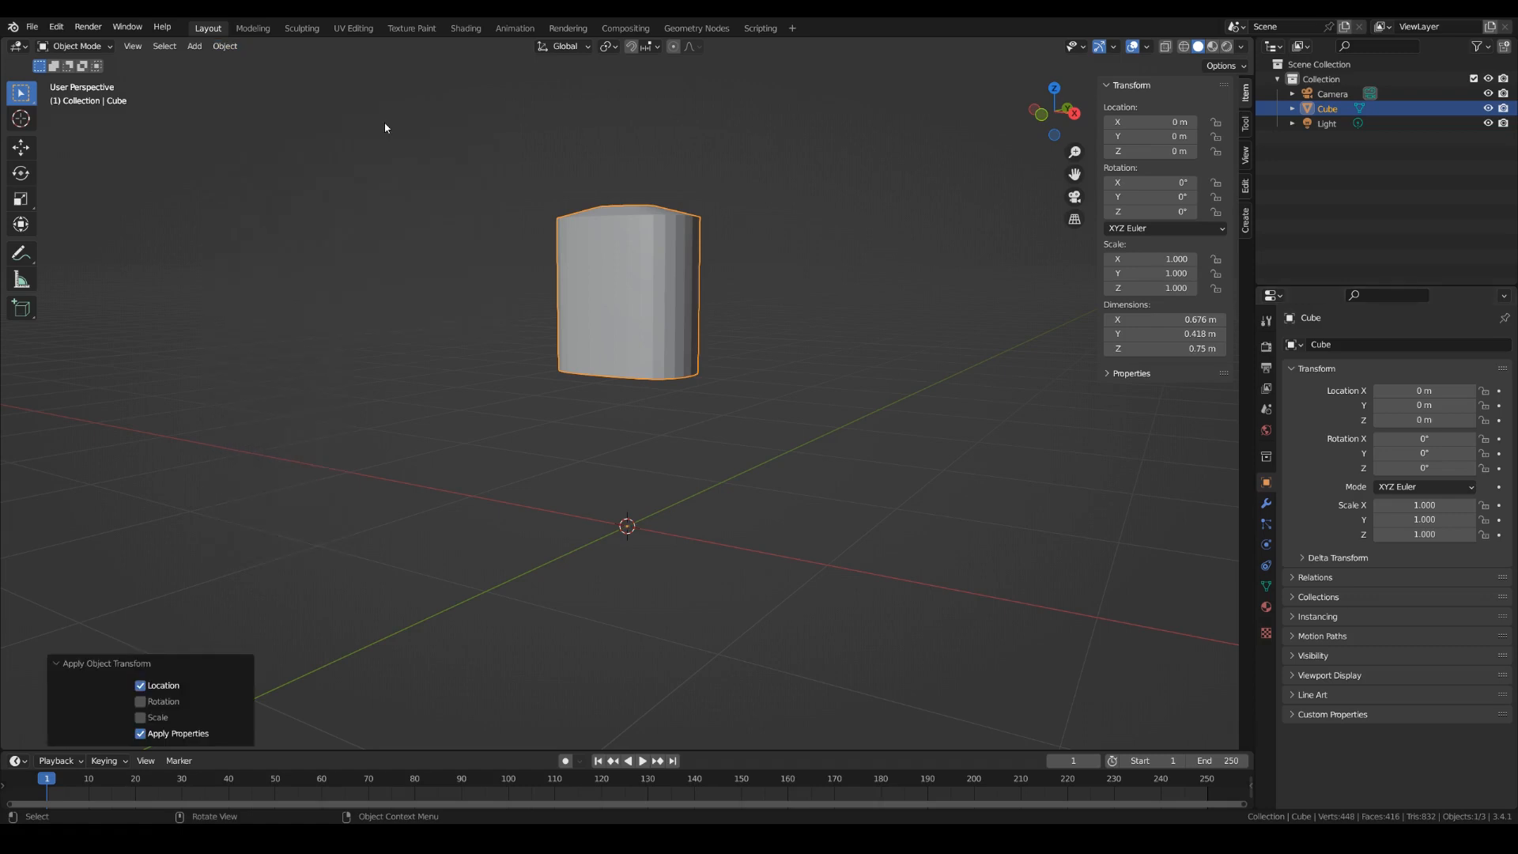
# Add a cylinder mesh at the world origin.
pyautogui.click(197, 46)
pyautogui.moveTo(210, 70)
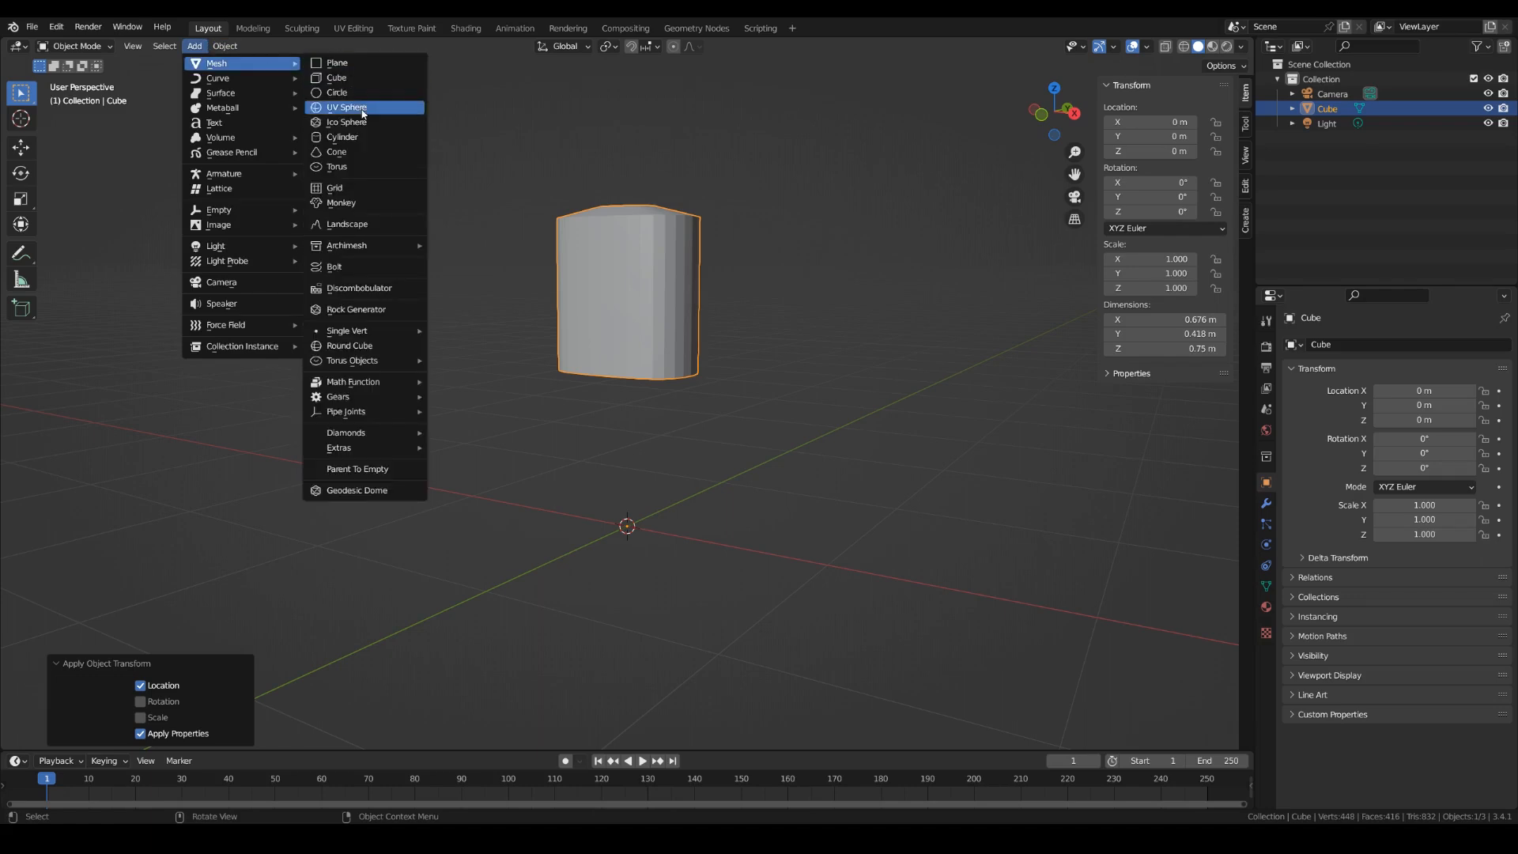
pyautogui.click(366, 137)
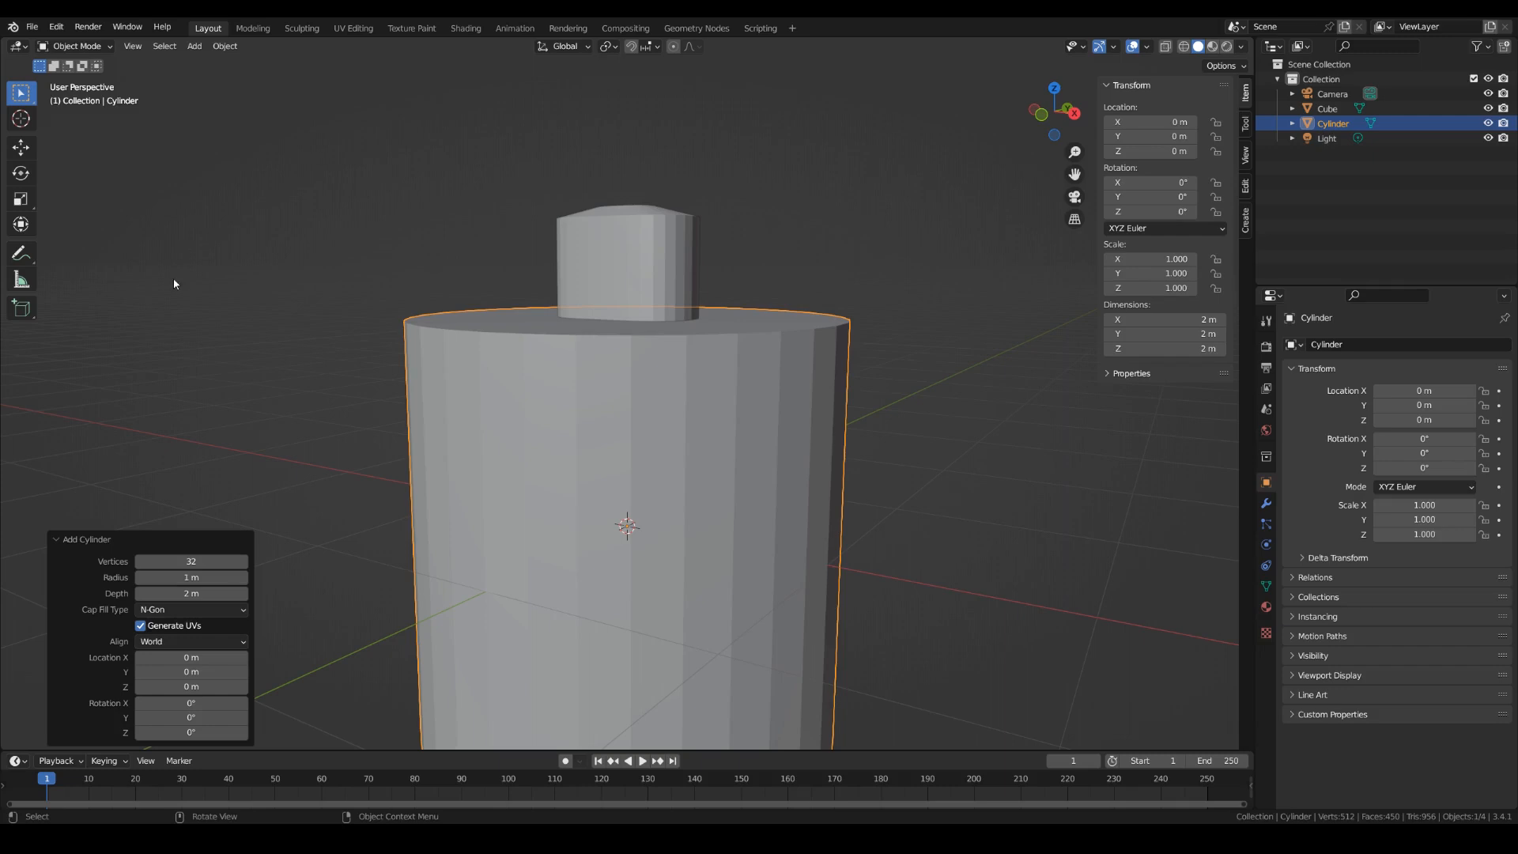
# Set the new cylinder to 16 vertices and a radius of 0.12 m.
pyautogui.click(184, 562)
pyautogui.write('16')
pyautogui.press('Return')
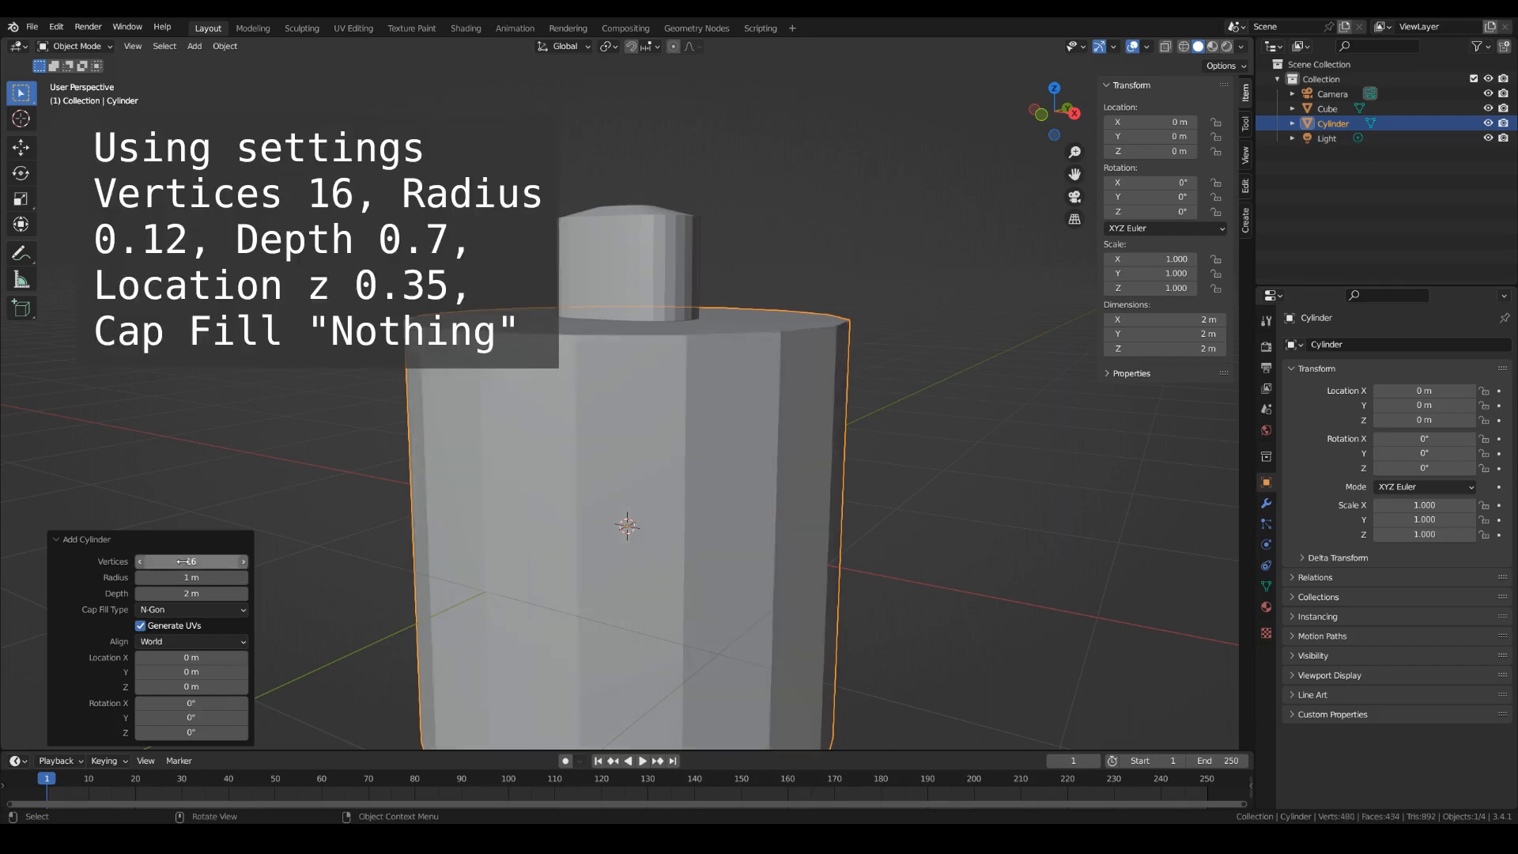
pyautogui.click(194, 578)
pyautogui.write('0.')
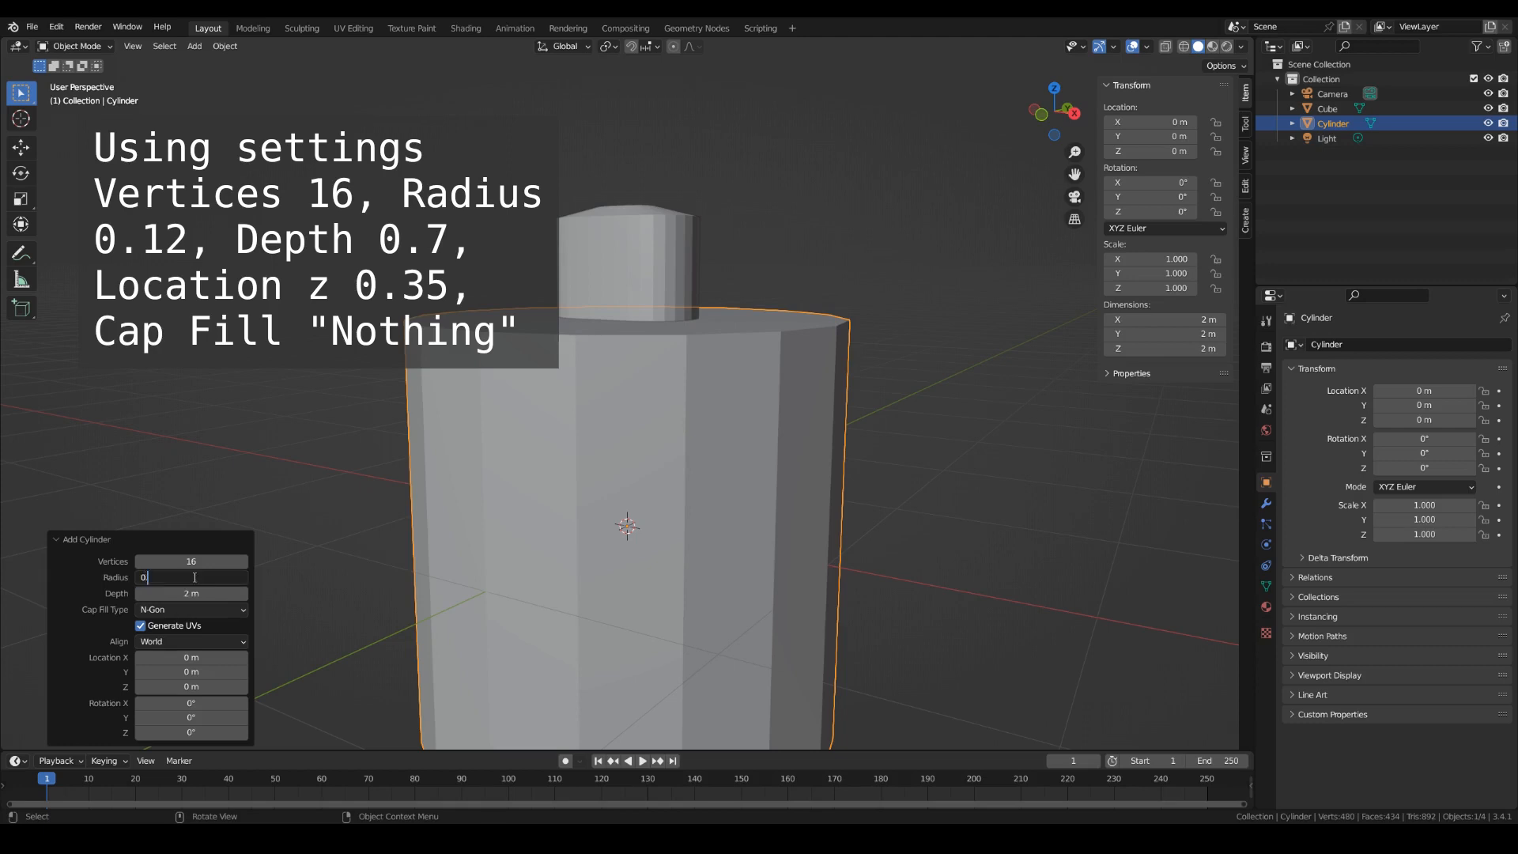
pyautogui.write('112')
pyautogui.press('Return')
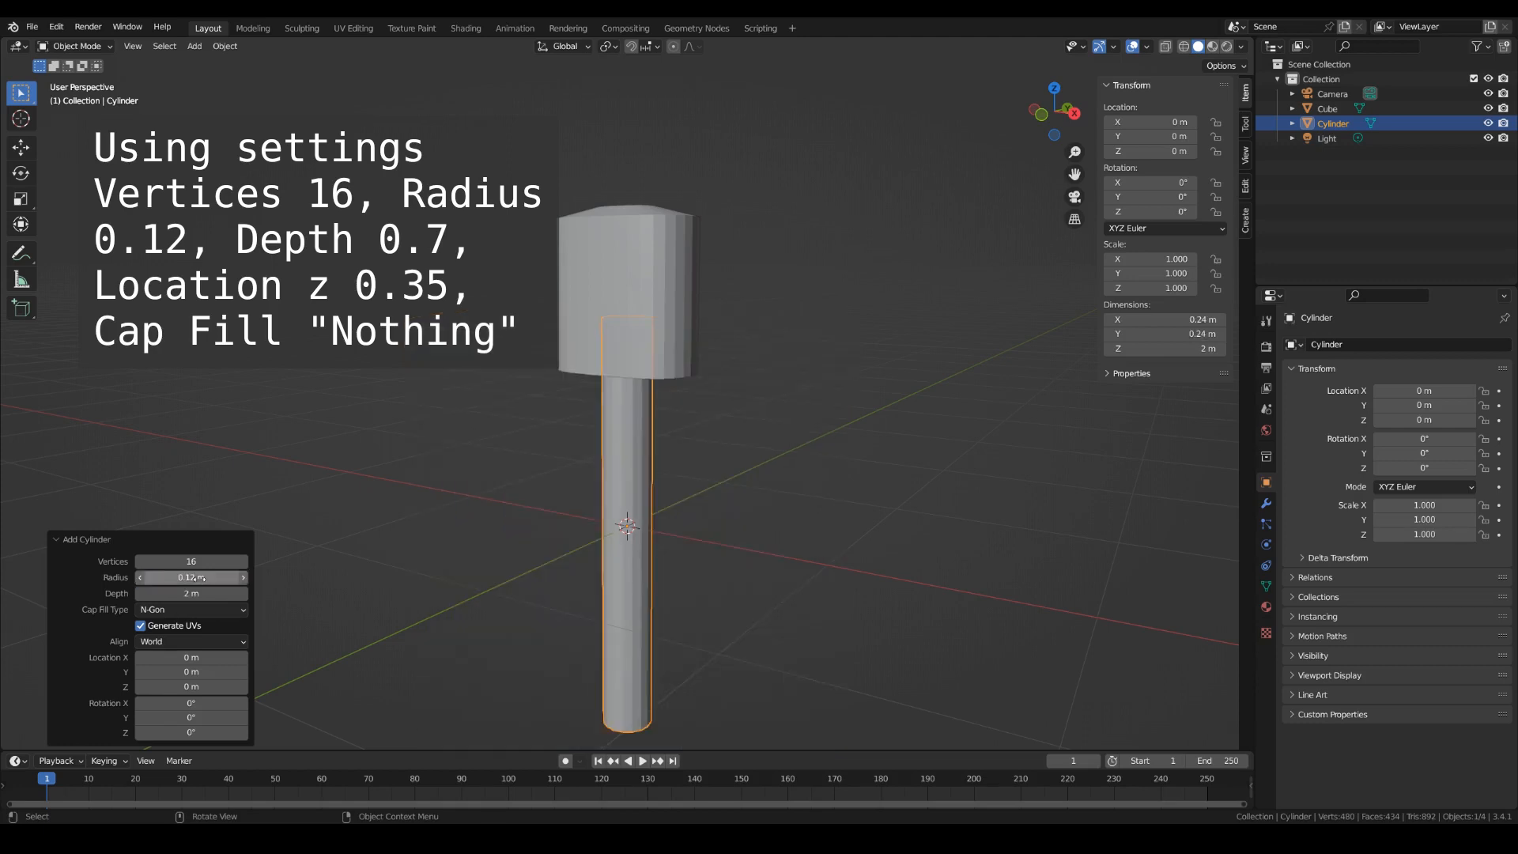
# Set the cylinder's depth to 0.7 m, its Z location to 0.35 m and its cap fill type to Nothing.
pyautogui.click(196, 592)
pyautogui.write('0.7')
pyautogui.press('Return')
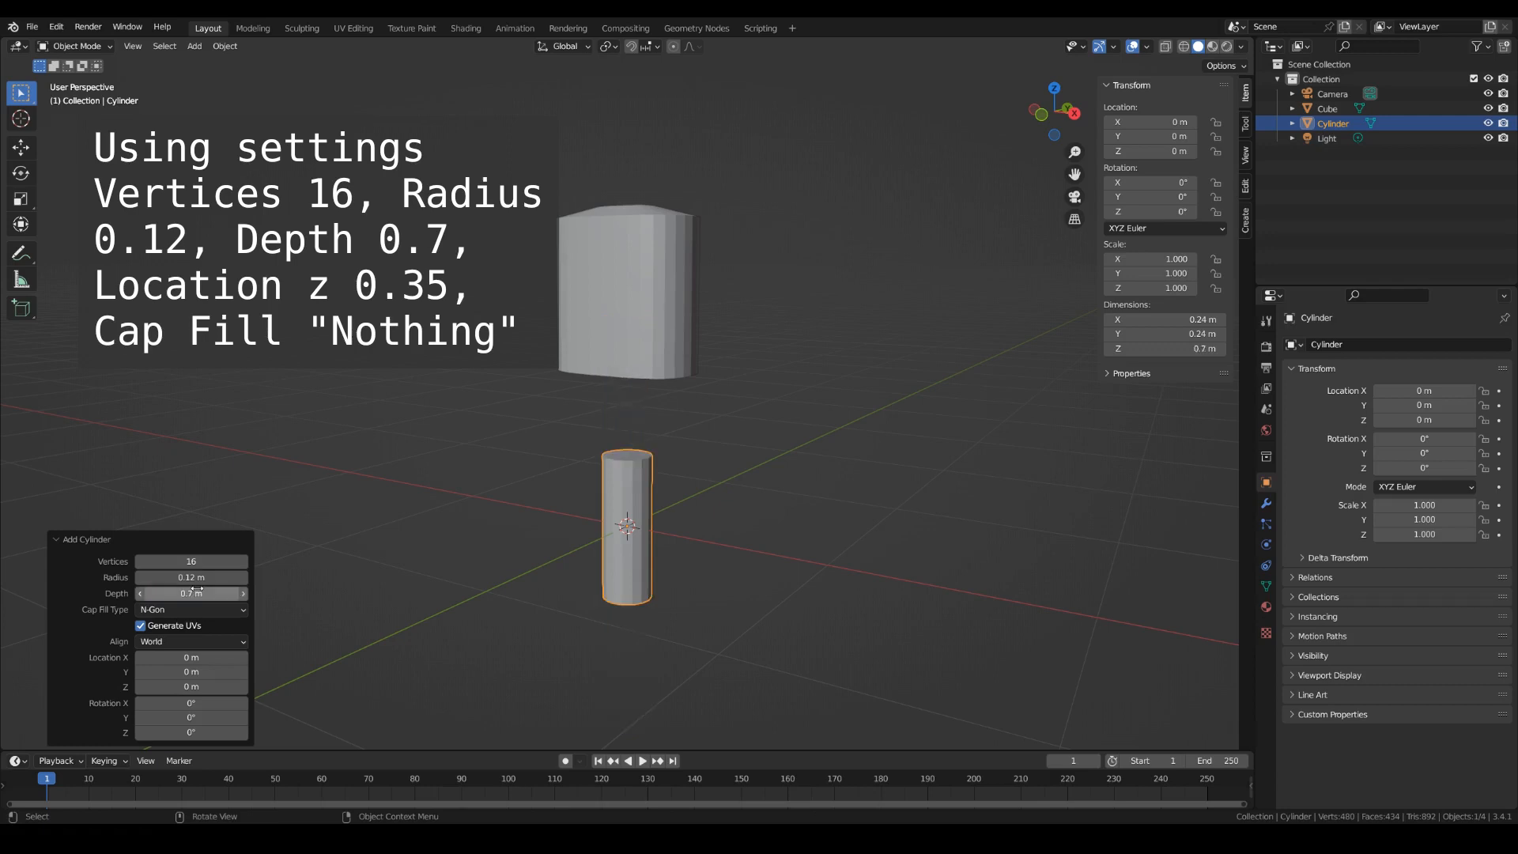
pyautogui.click(188, 686)
pyautogui.write('0.35')
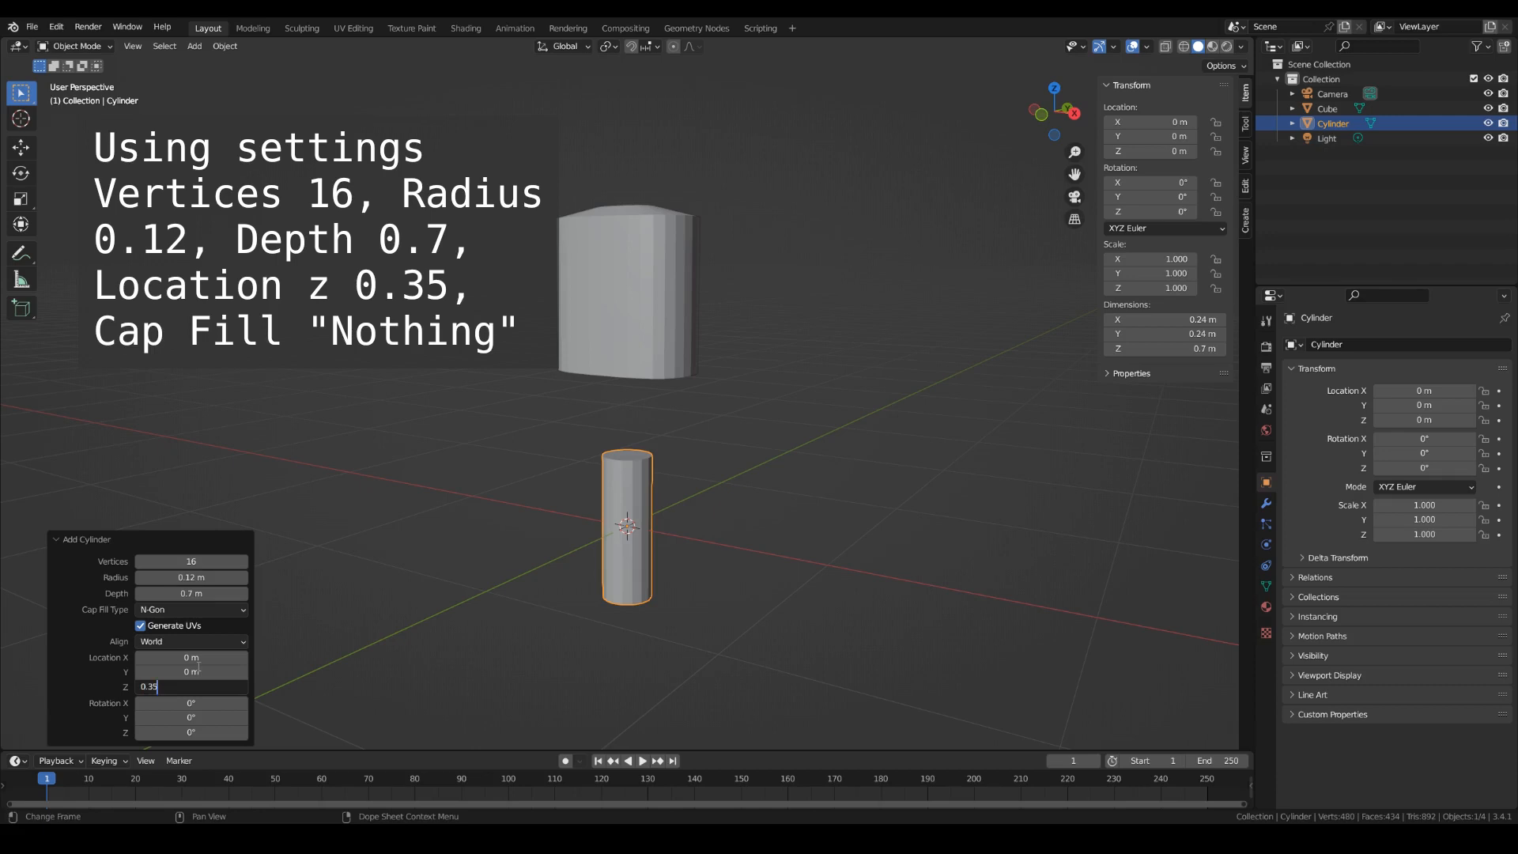
pyautogui.press('Return')
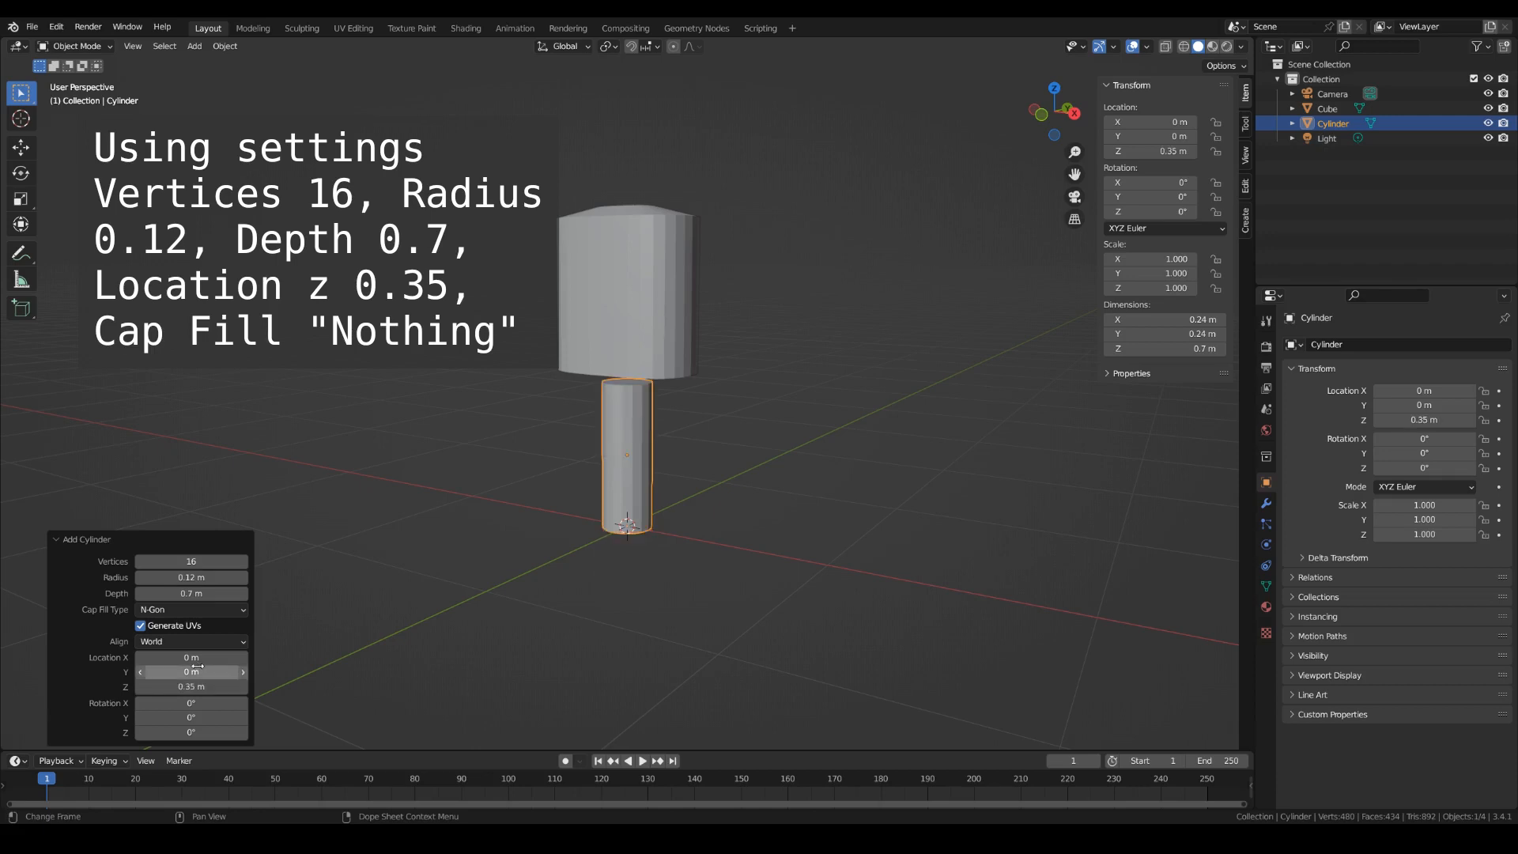
pyautogui.click(162, 612)
pyautogui.click(164, 629)
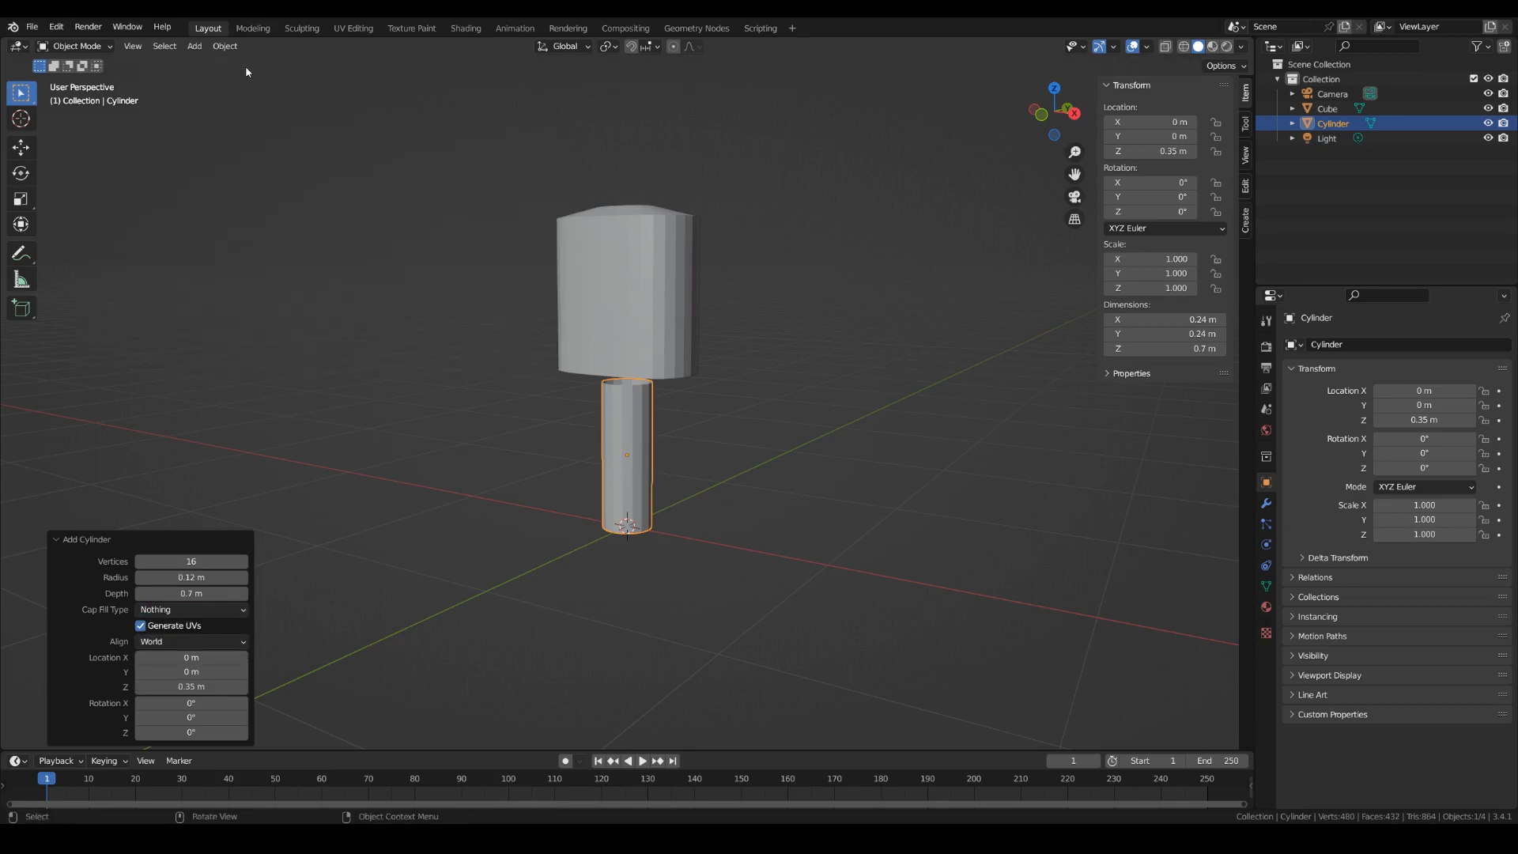
# Duplicate the cylinder three times in place without moving the copies.
pyautogui.click(225, 46)
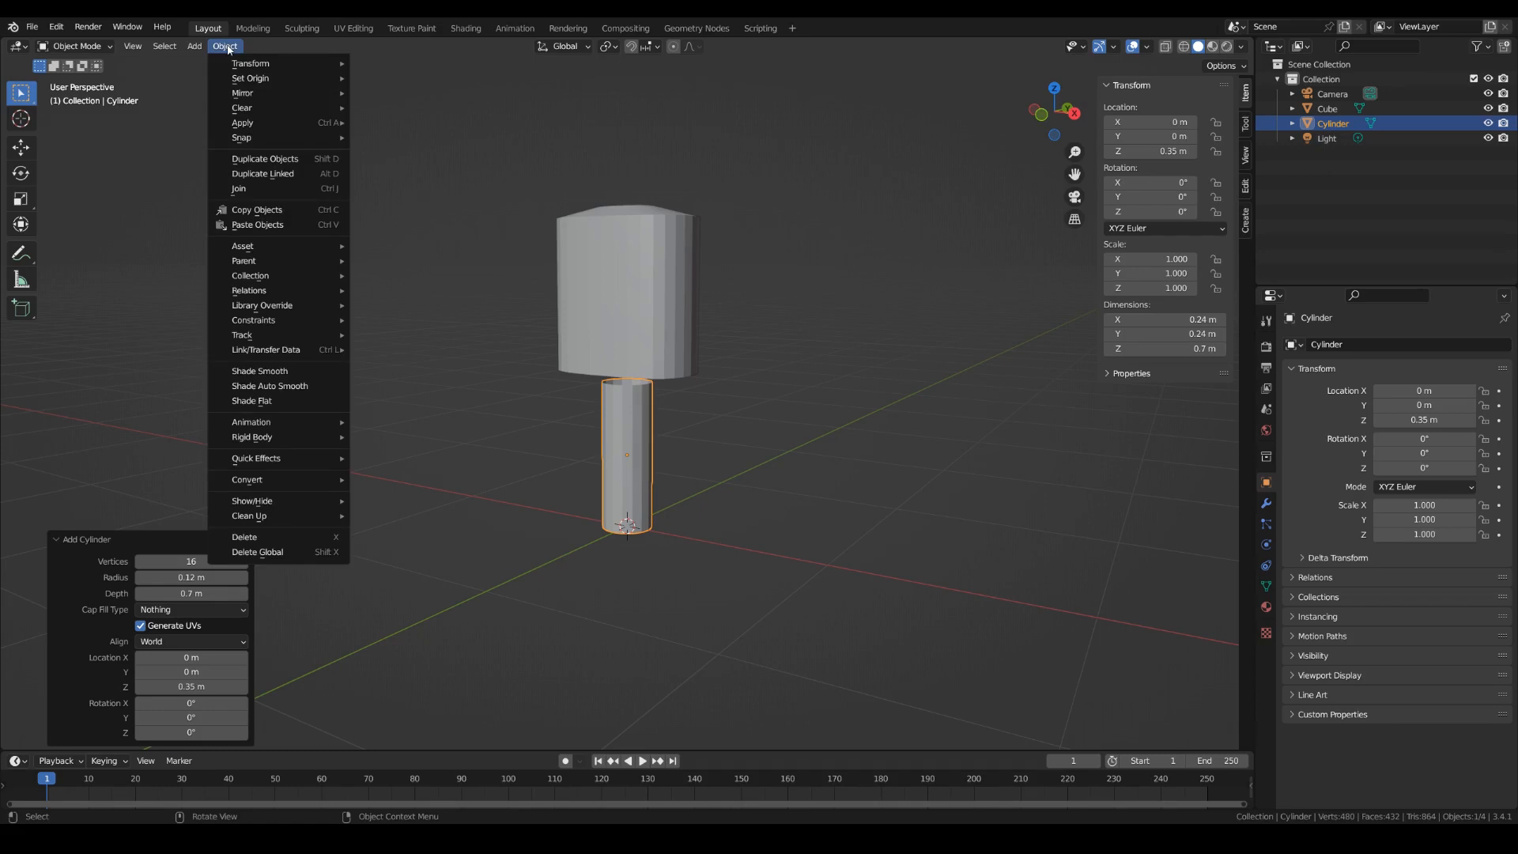
pyautogui.click(288, 158)
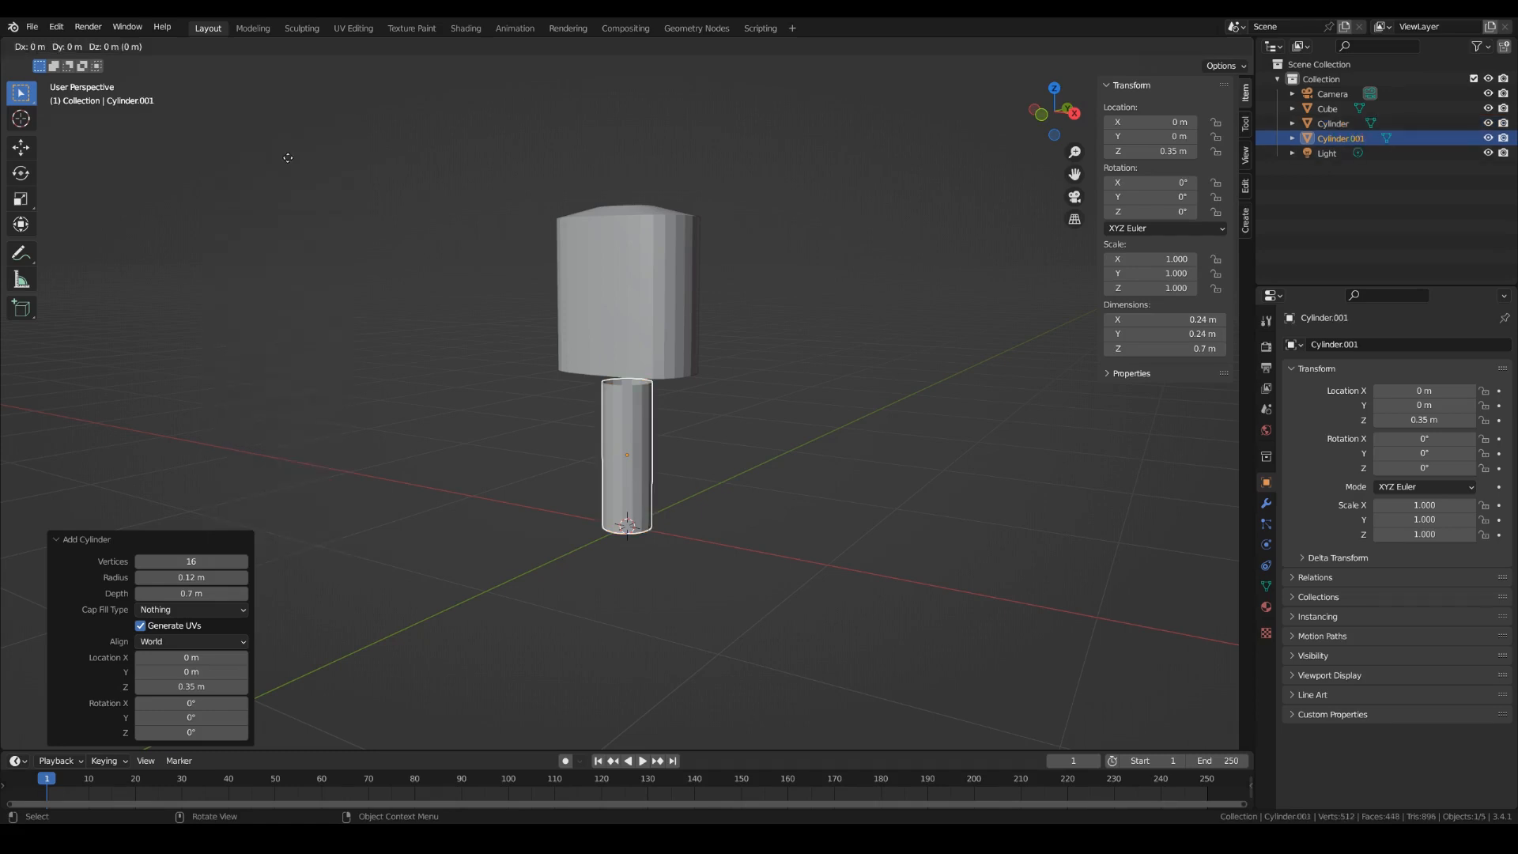
pyautogui.click(288, 157)
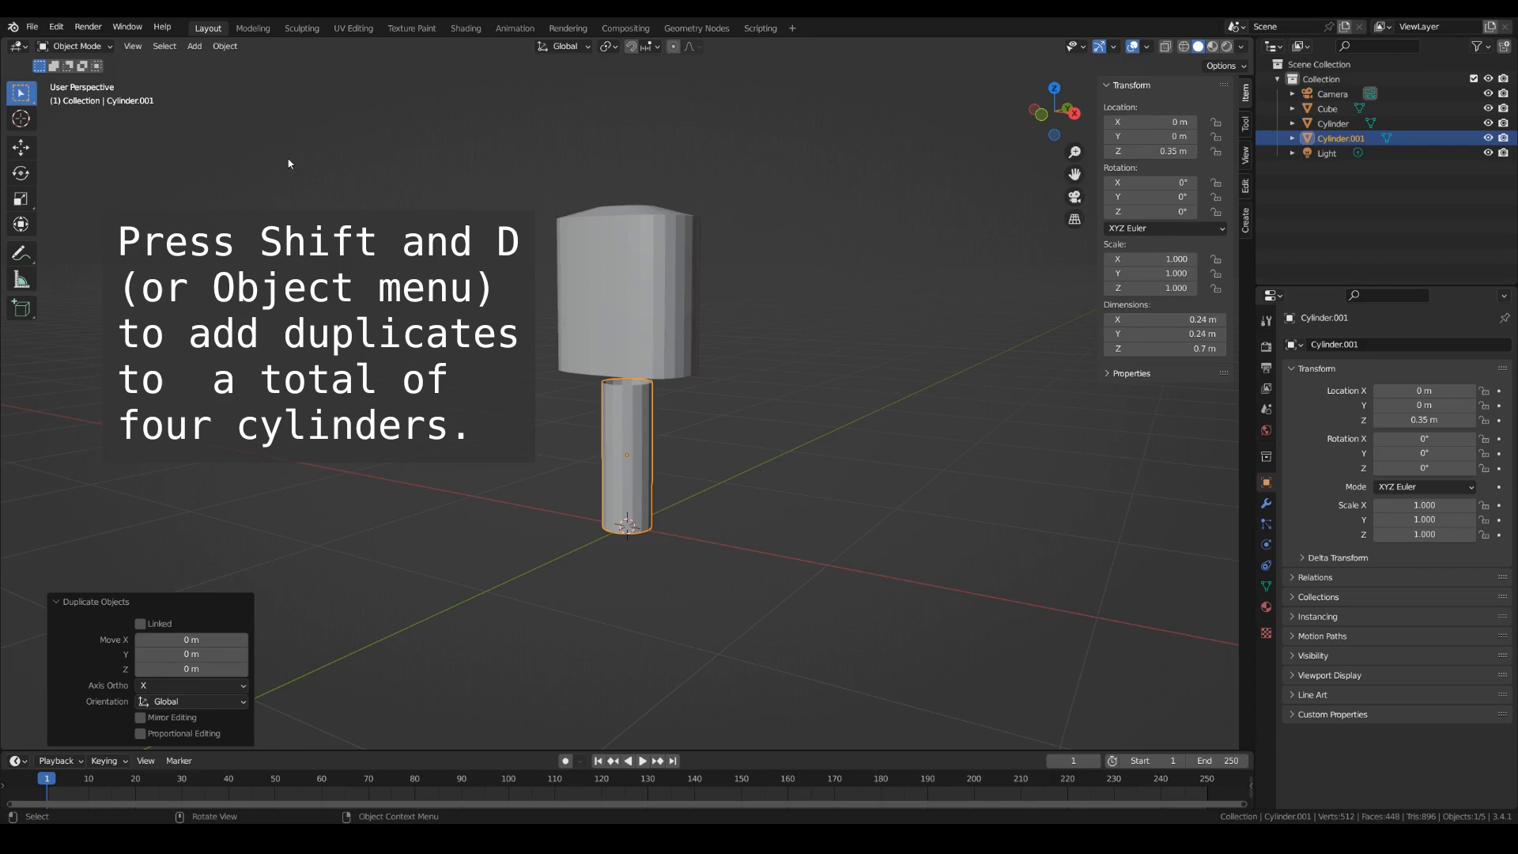
pyautogui.hotkey('shift', 'd')
pyautogui.click(289, 163)
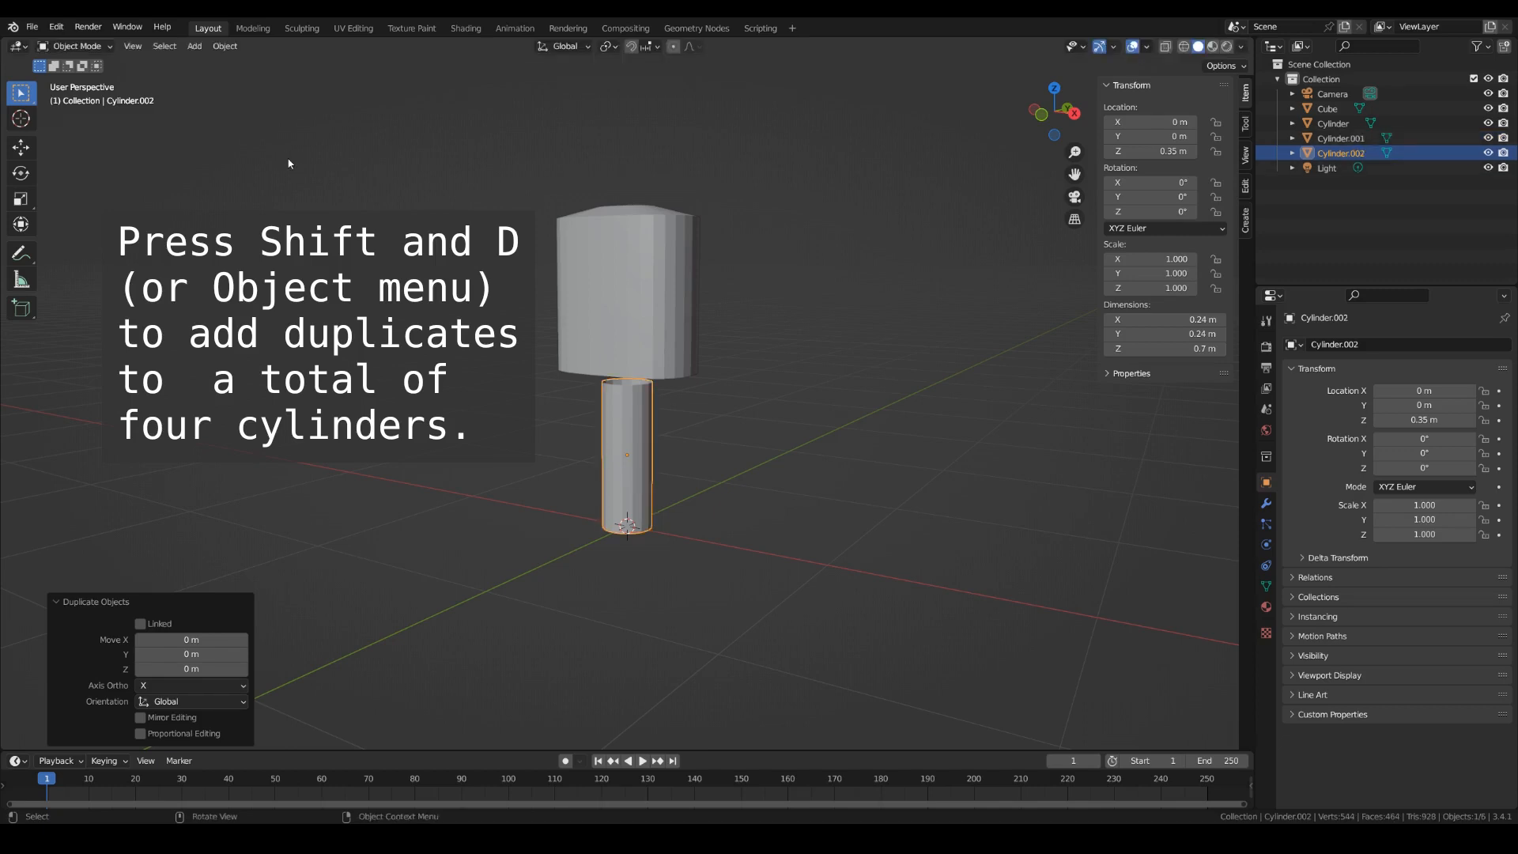
pyautogui.hotkey('shift', 'd')
pyautogui.click(288, 163)
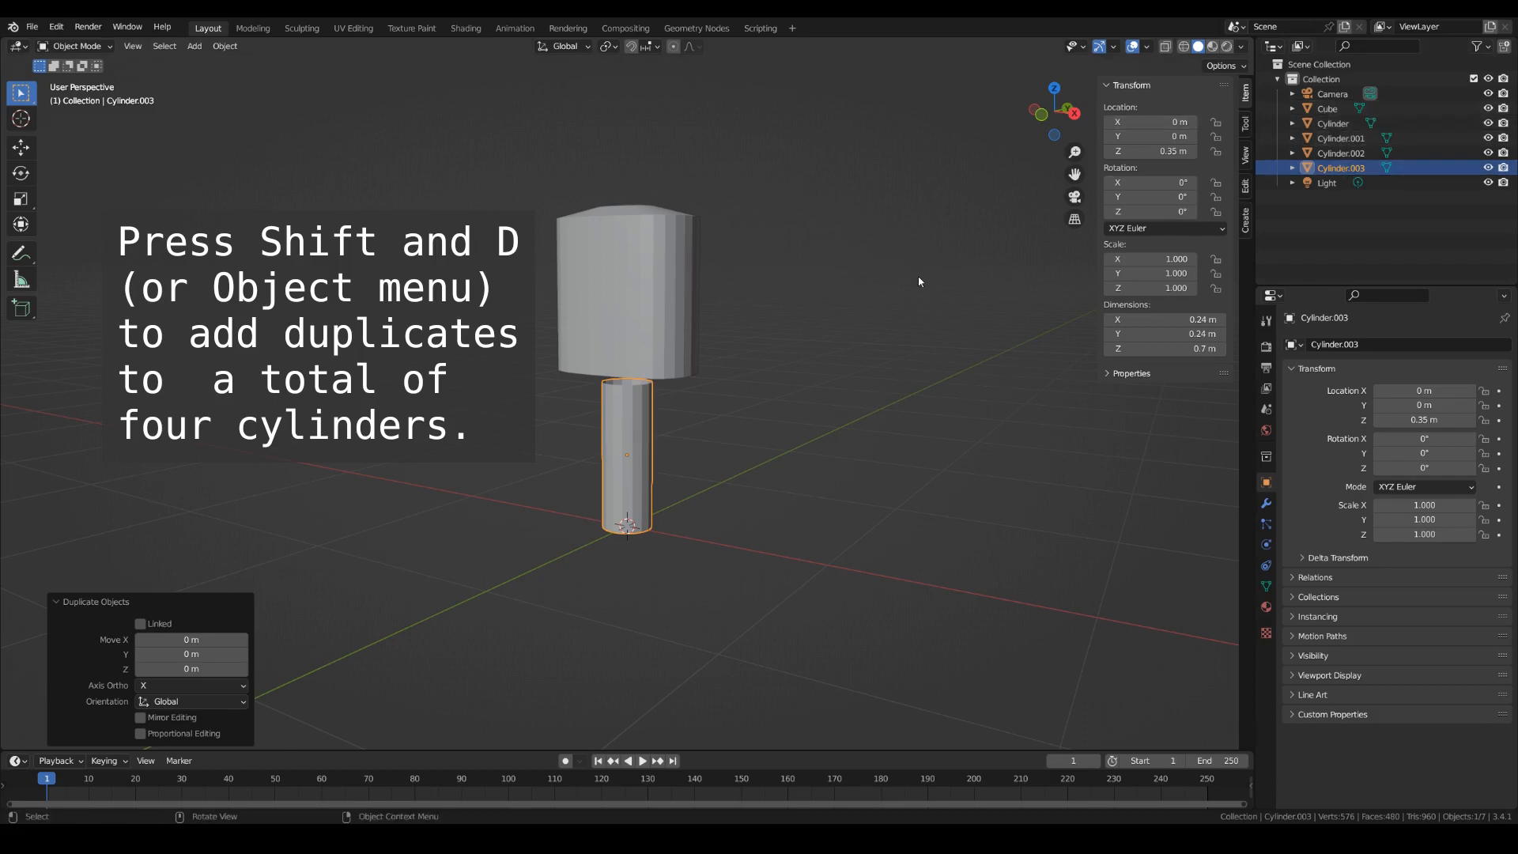
# Hide Cylinder.002, Cylinder.003 and the Cube body in the viewport.
pyautogui.click(1488, 153)
pyautogui.click(1489, 167)
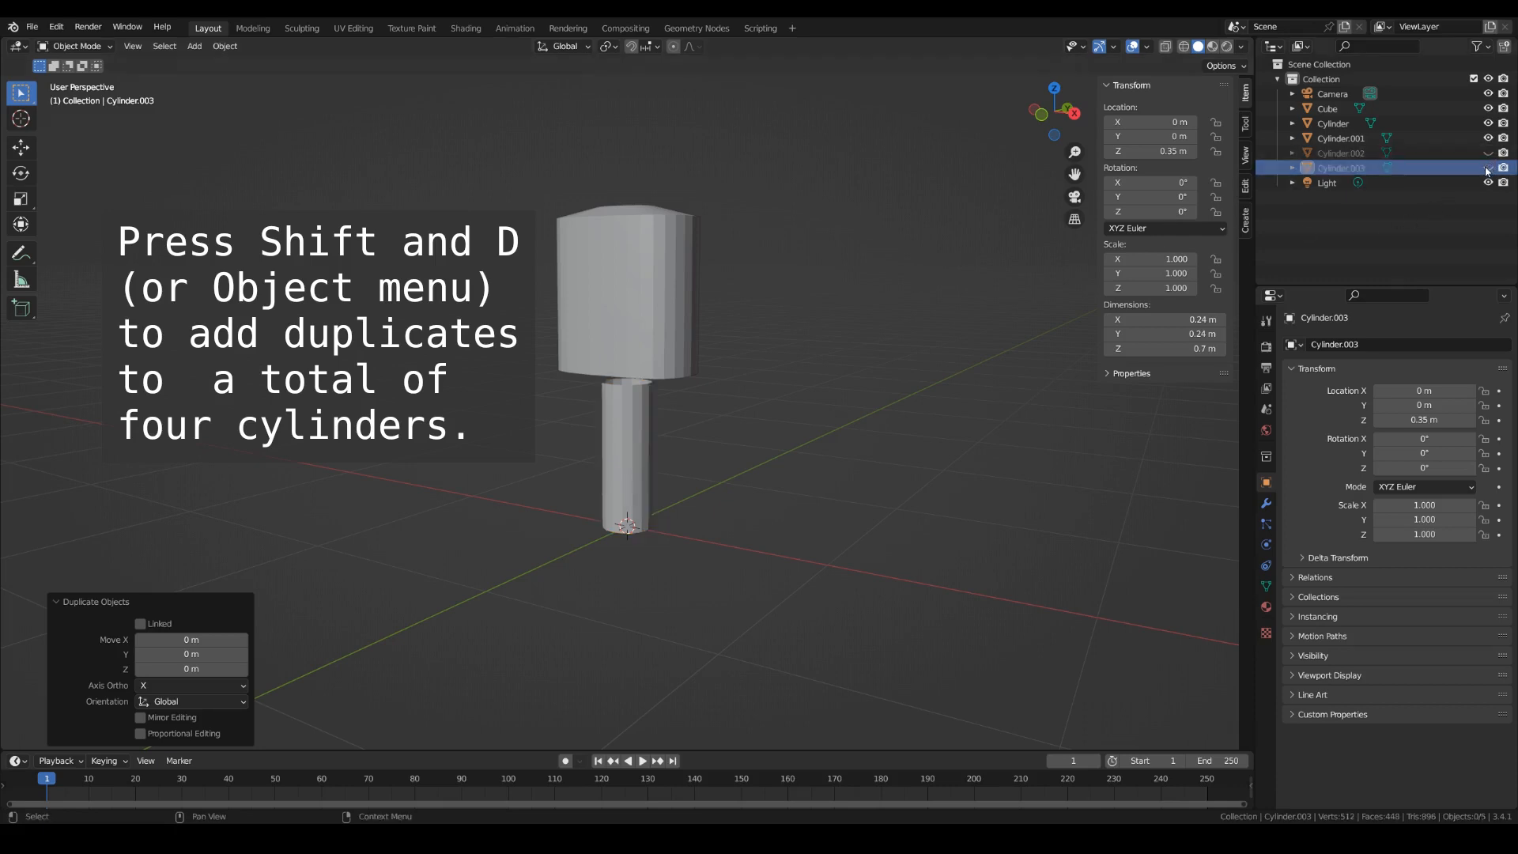
pyautogui.click(1488, 108)
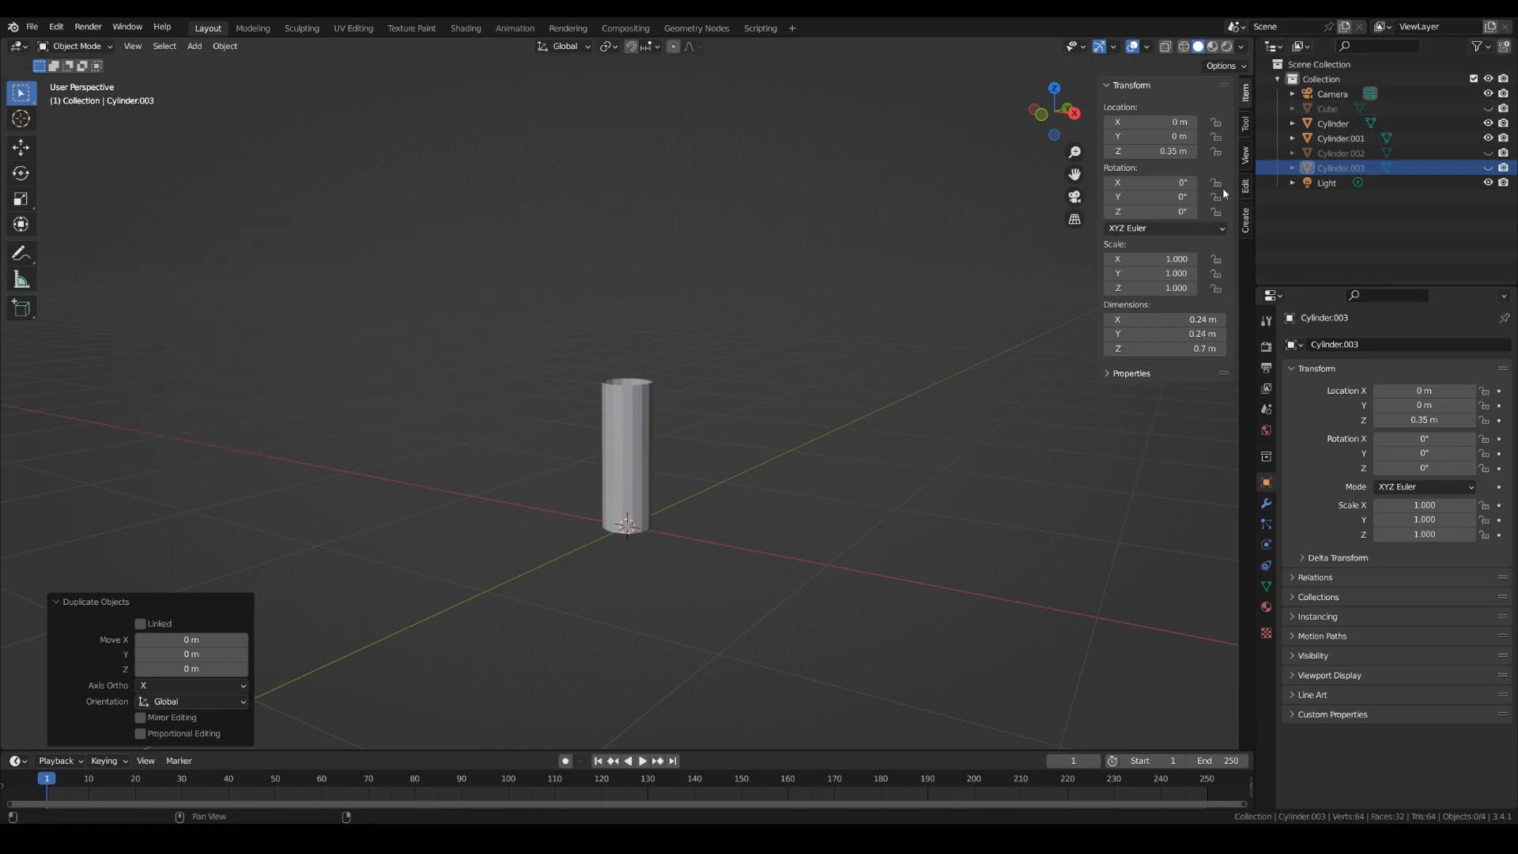
# Set the X location of the original Cylinder to -0.18 m for one leg.
pyautogui.click(1332, 124)
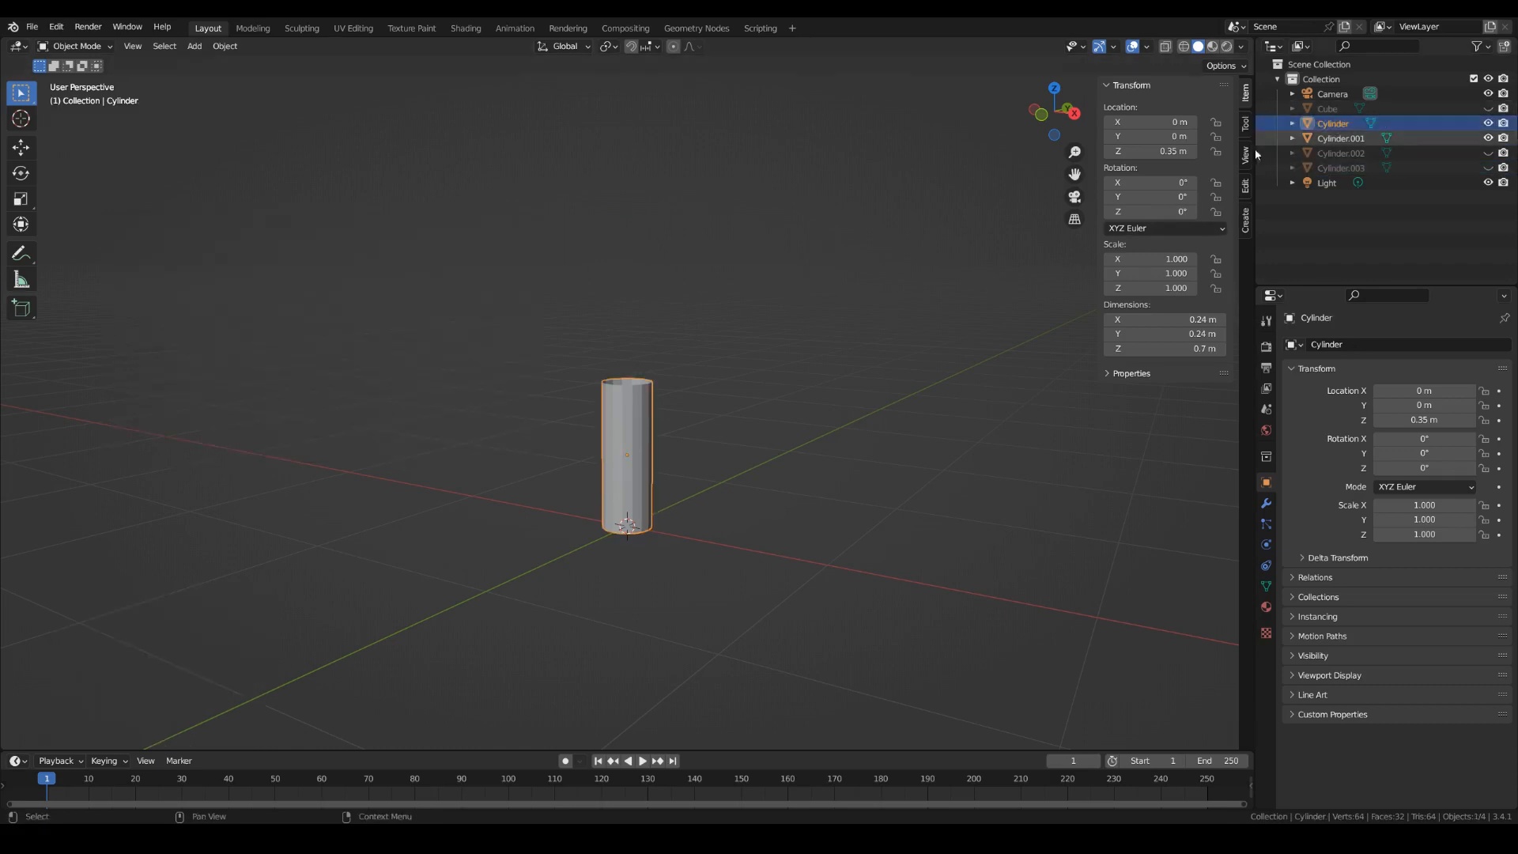
pyautogui.click(1144, 123)
pyautogui.write('-0.18')
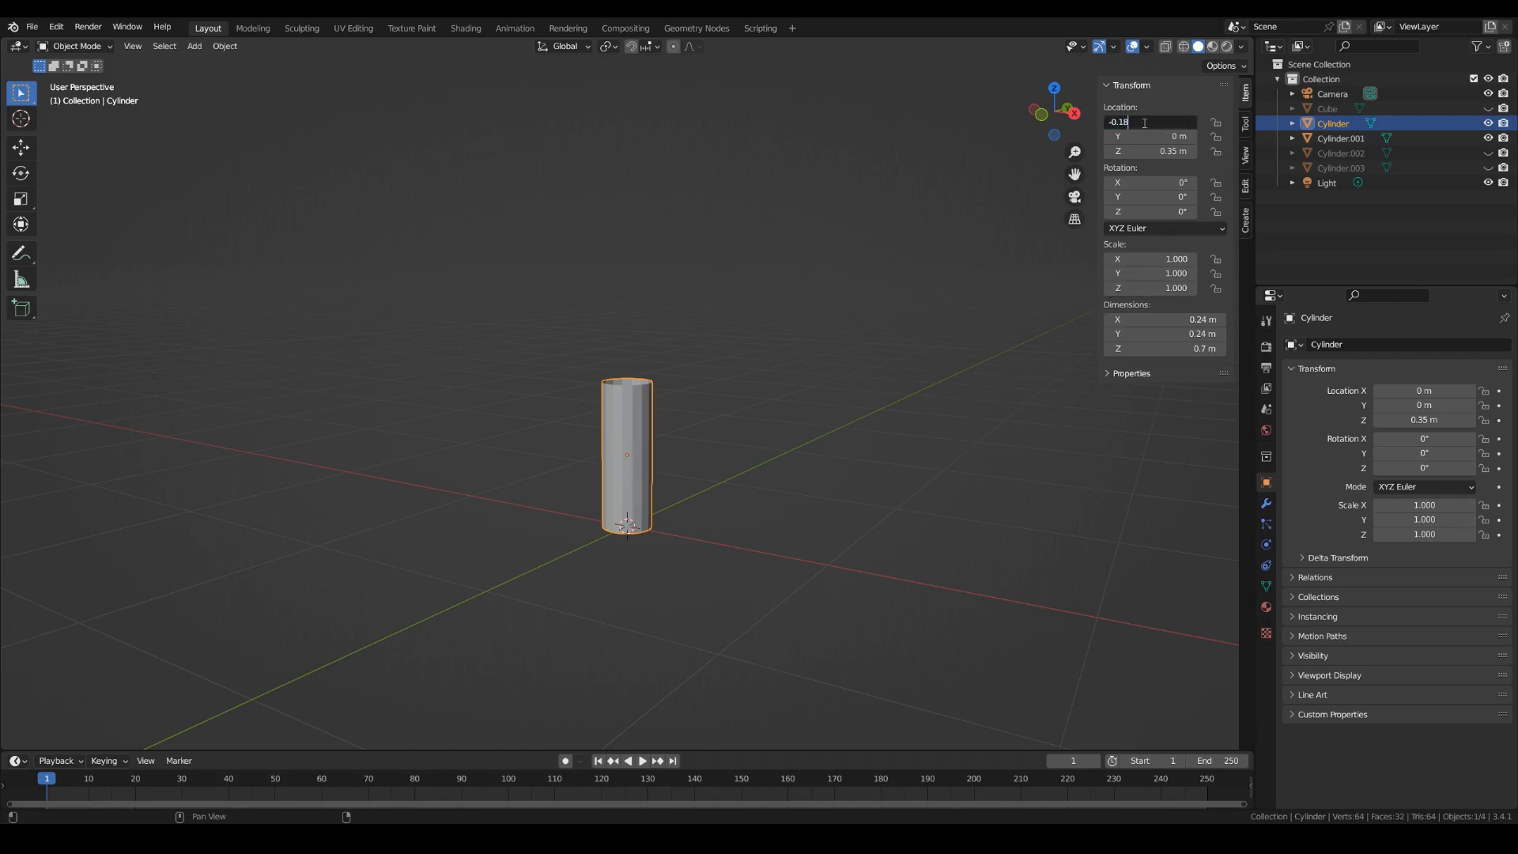
pyautogui.press('Return')
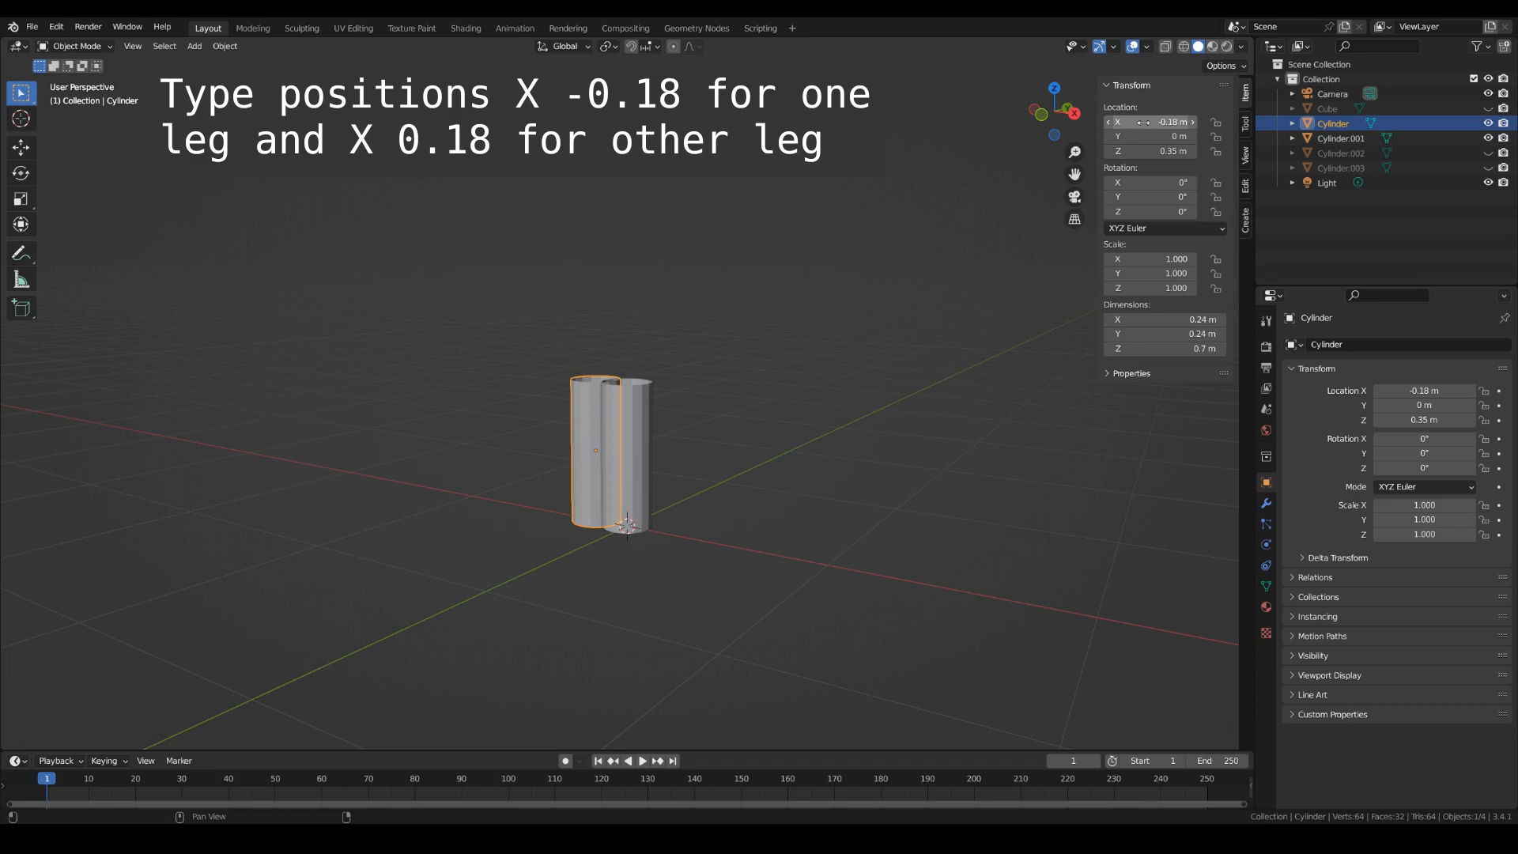
# Set the X location of Cylinder.001 to 0.18 m for the other leg.
pyautogui.click(1355, 139)
pyautogui.click(1134, 123)
pyautogui.write('0.18')
pyautogui.press('Return')
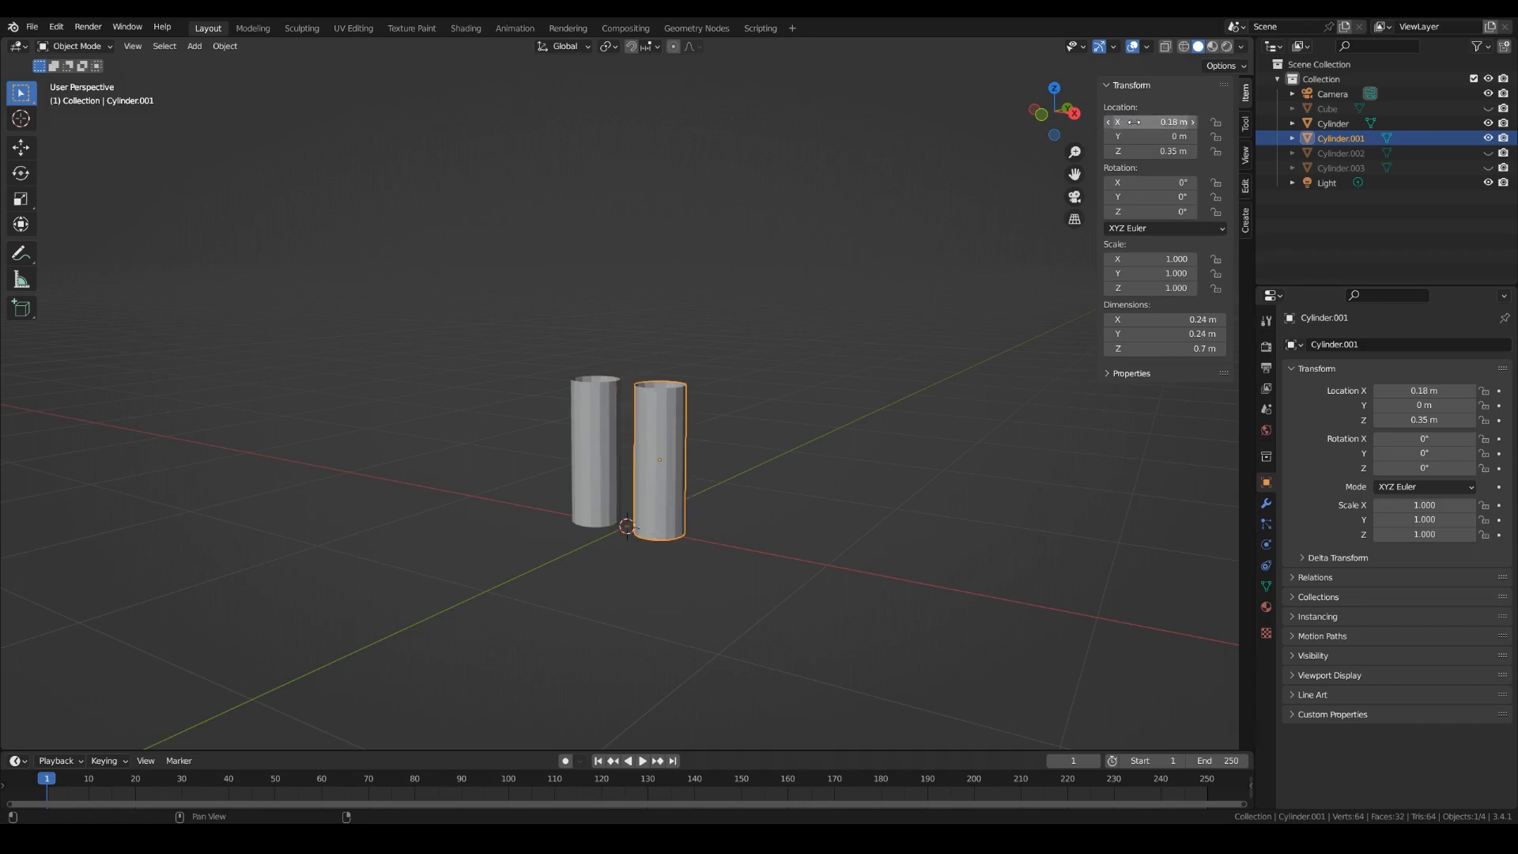
# Join Cylinder and Cylinder.001 into one object, with Cylinder.001 as the active object.
pyautogui.click(1343, 124)
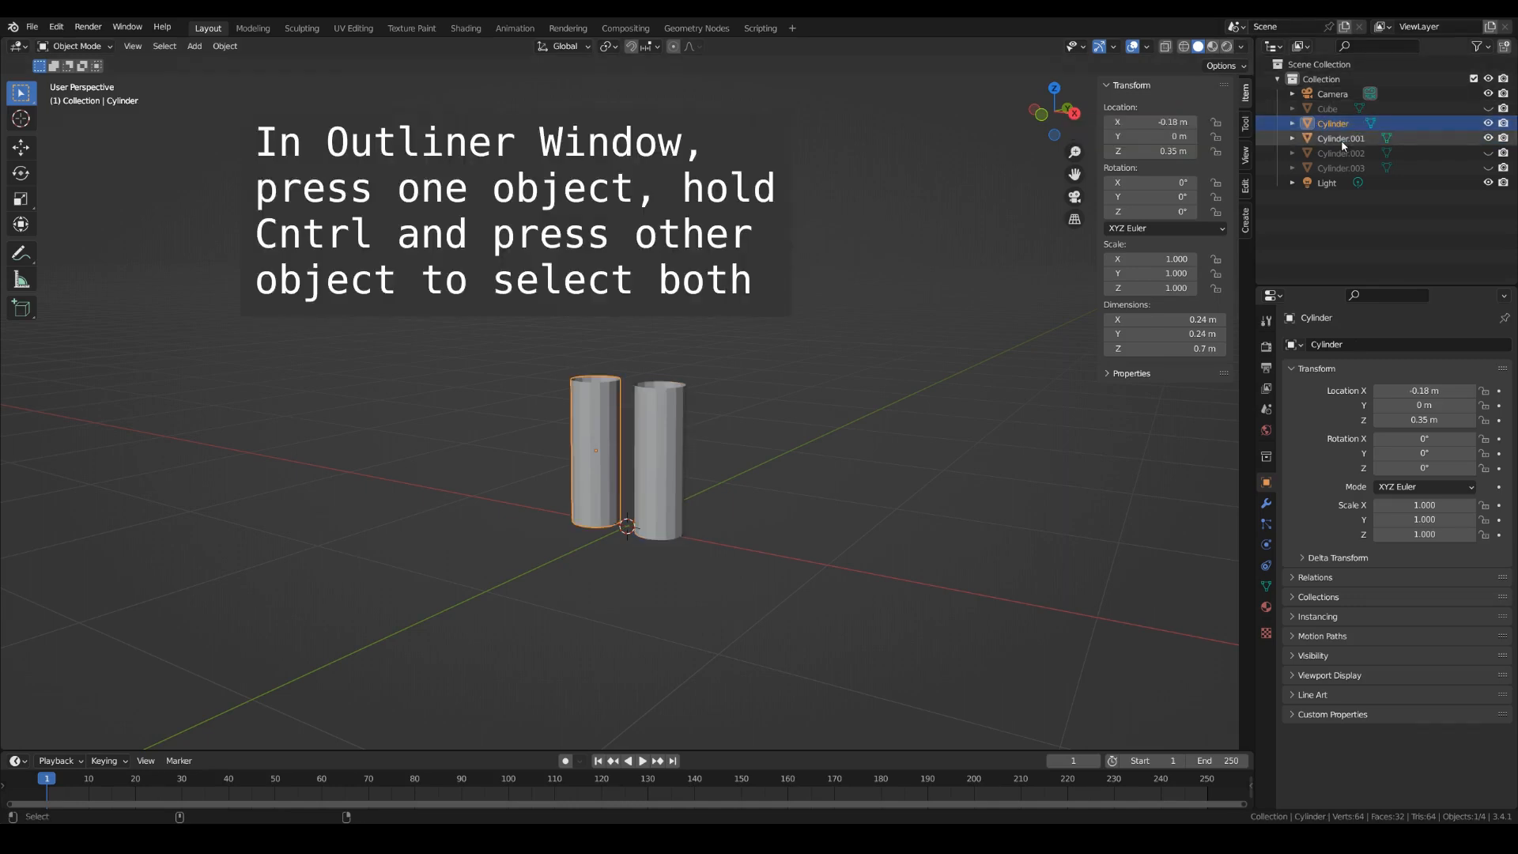
pyautogui.keyDown('ctrl'); pyautogui.click(1341, 139); pyautogui.keyUp('ctrl')
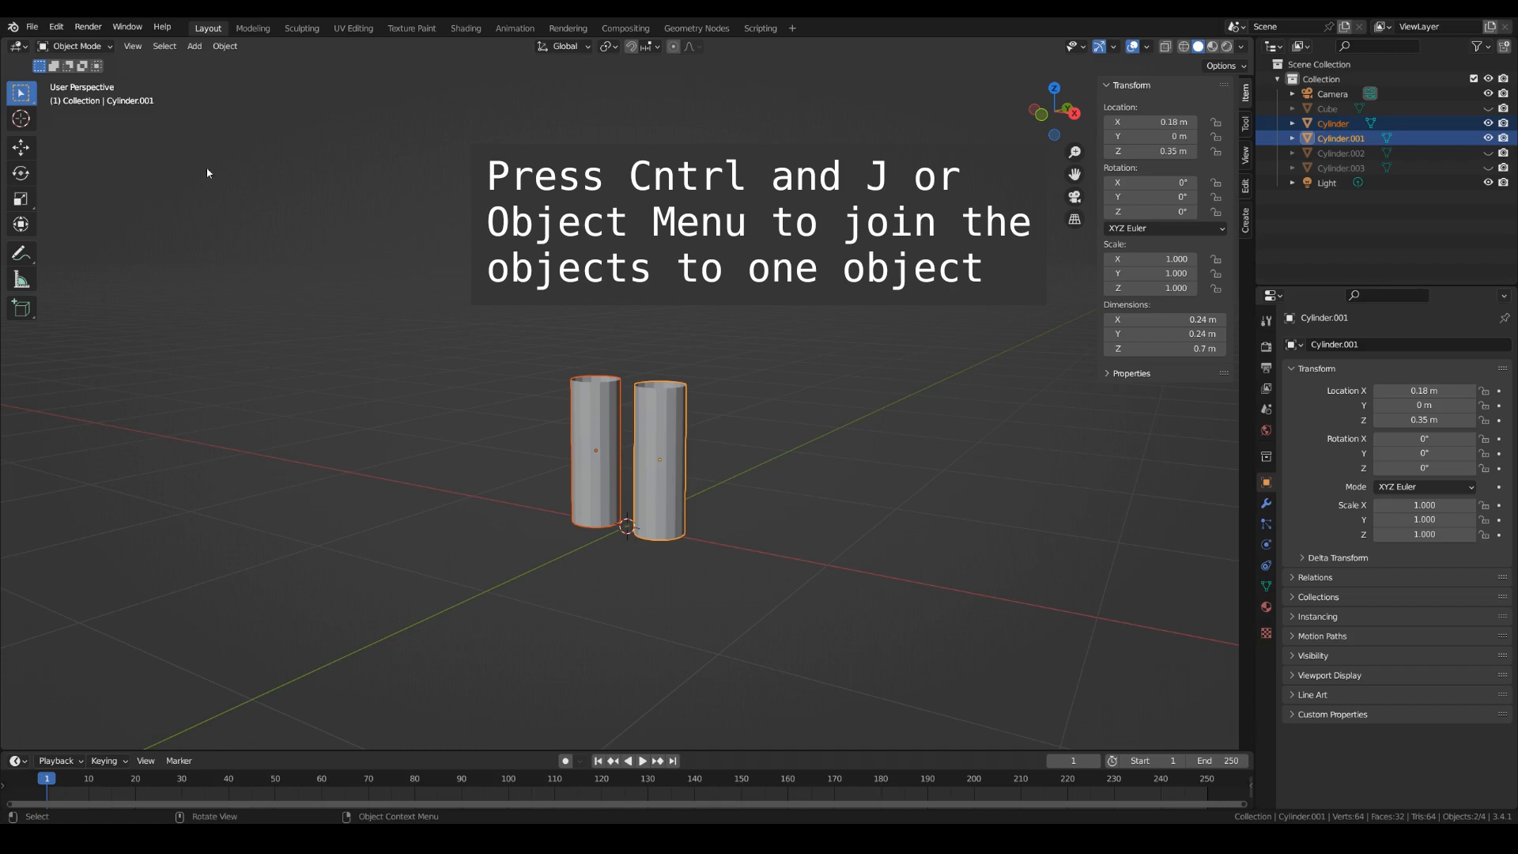
pyautogui.click(224, 46)
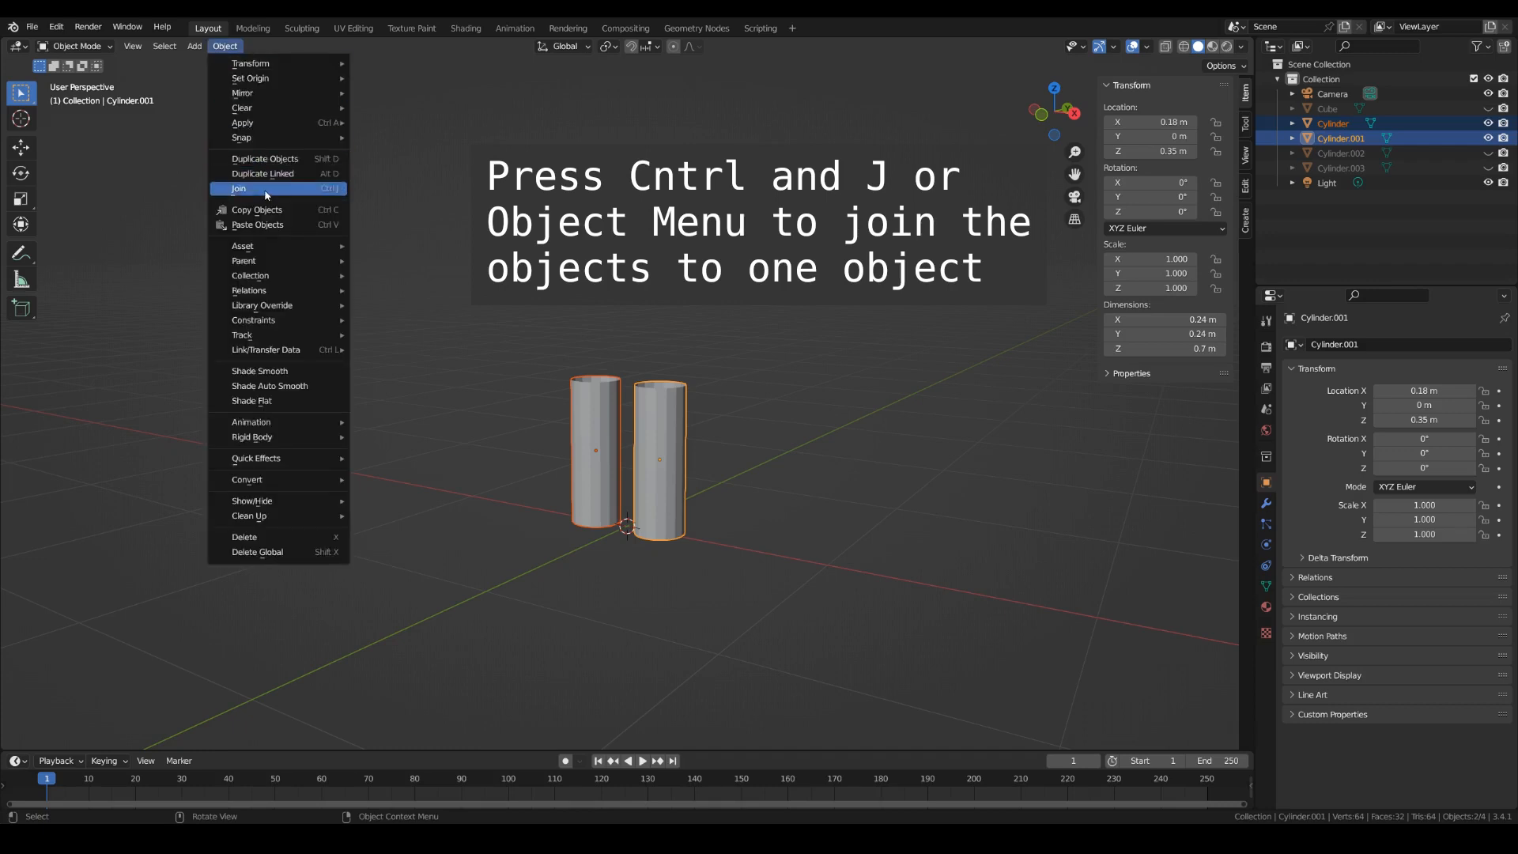
pyautogui.click(240, 189)
# Enter Edit Mode on the joined legs, deselect everything, and switch to vertex selection with the Select Box tool.
pyautogui.press('Tab')
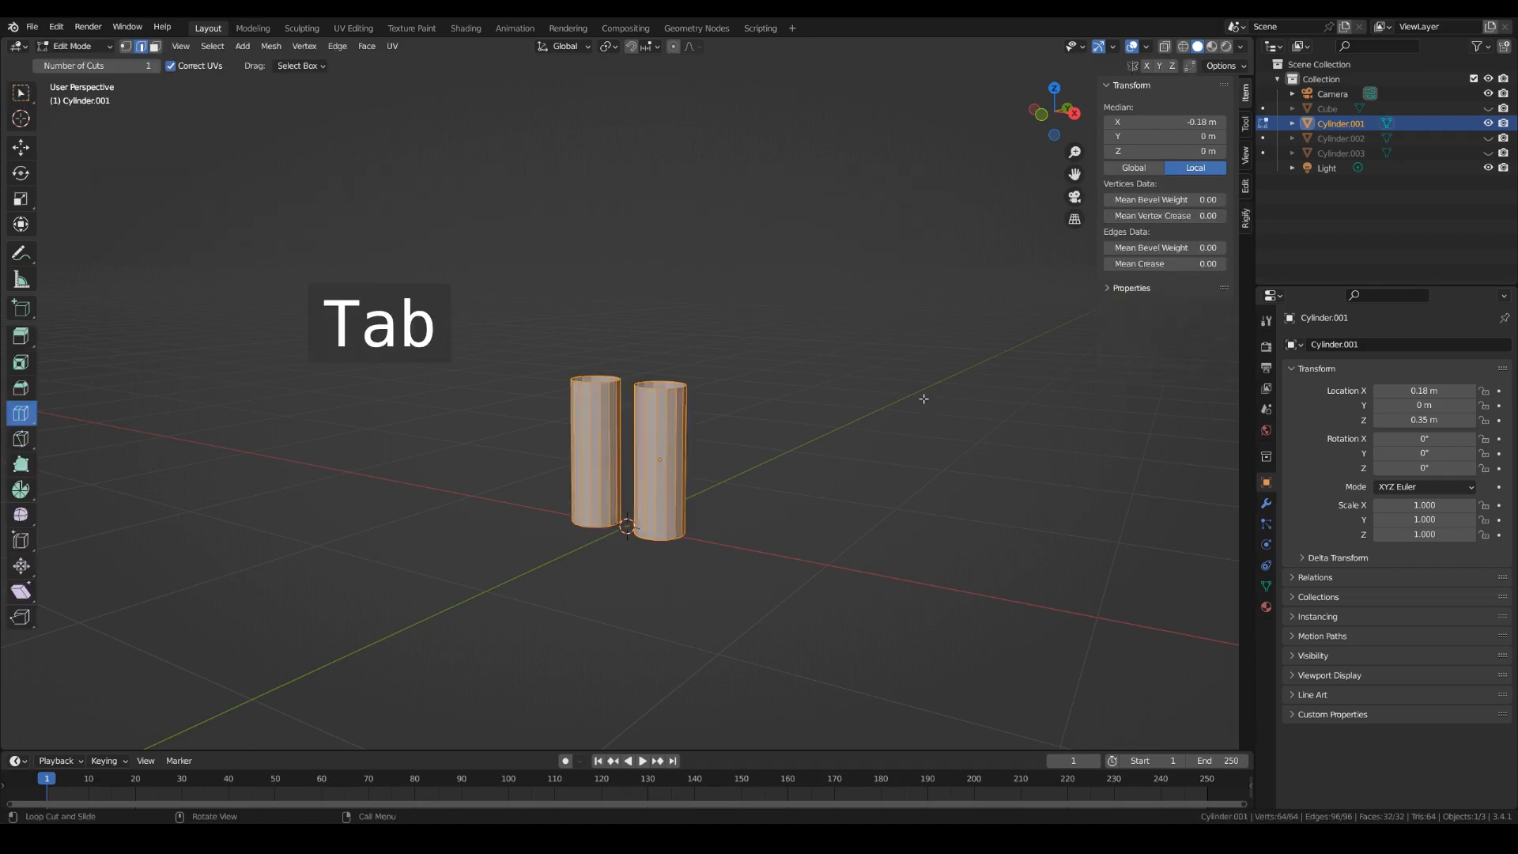
pyautogui.hotkey('alt', 'a')
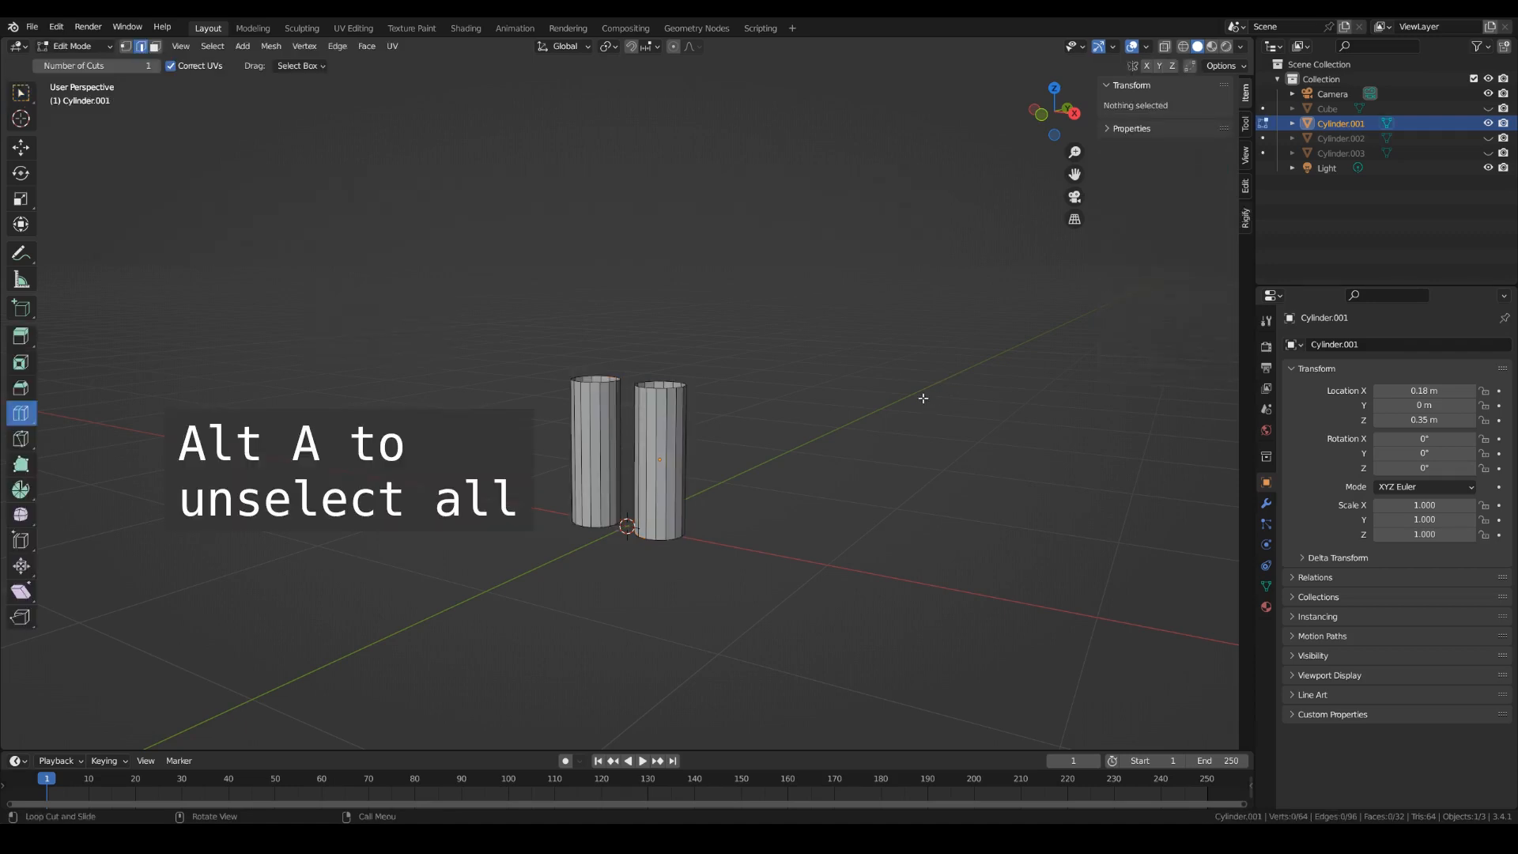
pyautogui.click(126, 47)
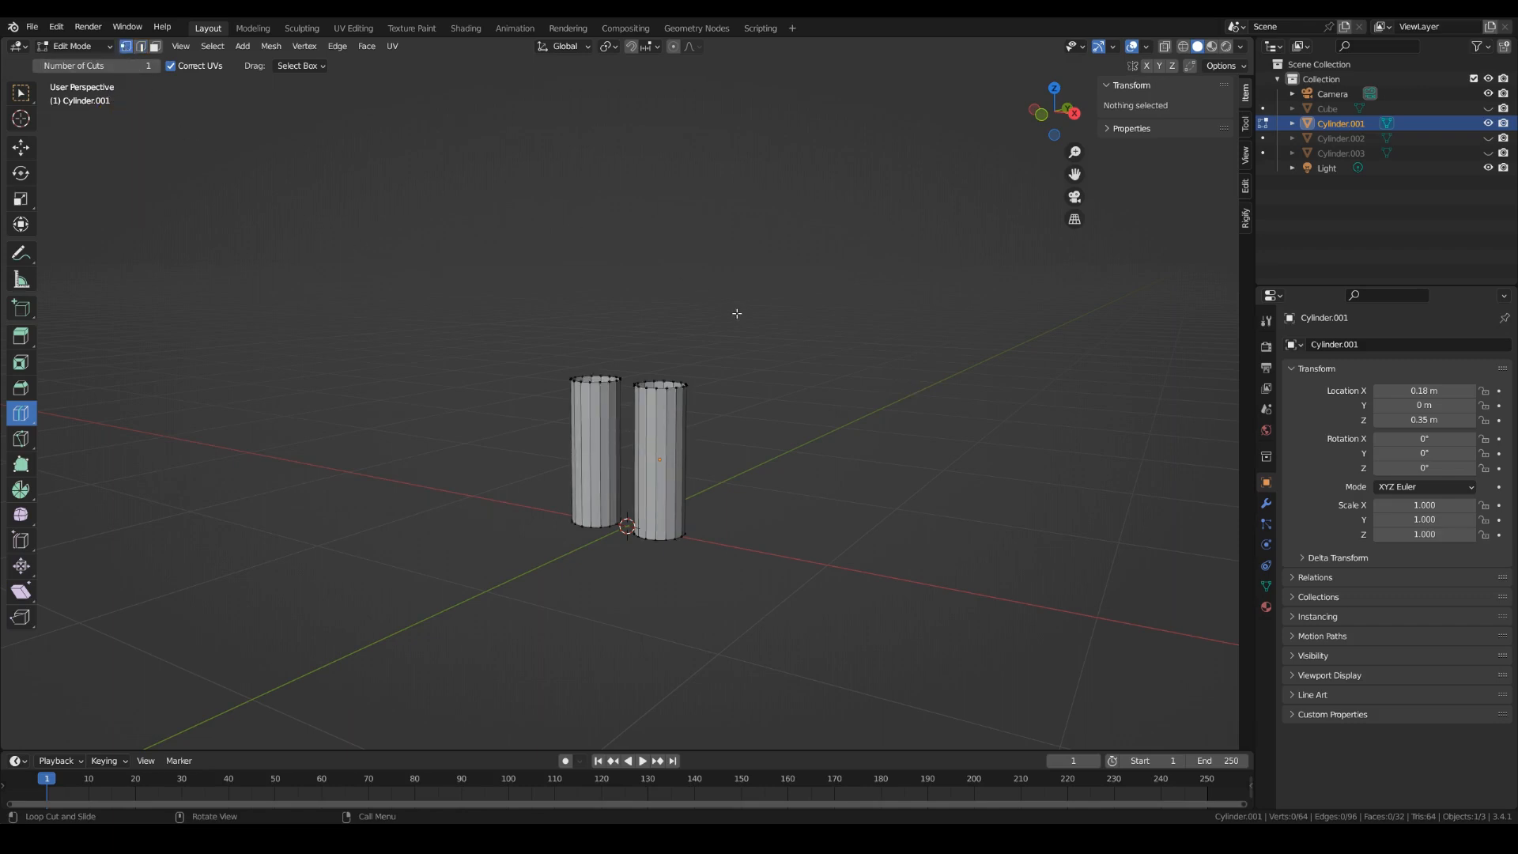
pyautogui.moveTo(783, 474); pyautogui.dragTo(847, 615, button='middle')
pyautogui.scroll(6, 848, 616)
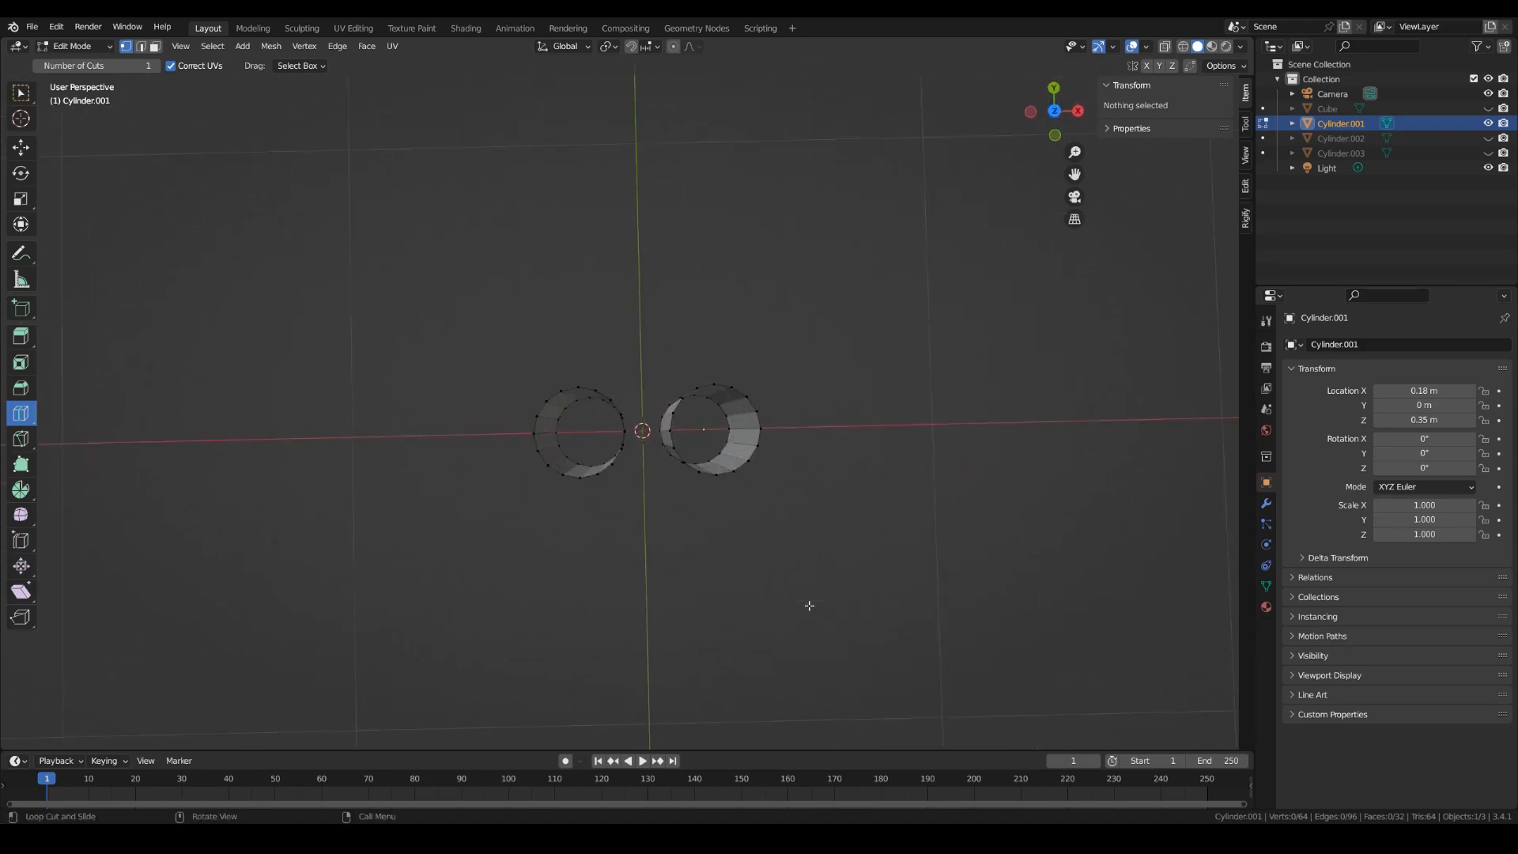
pyautogui.moveTo(813, 594); pyautogui.dragTo(807, 566, button='middle')
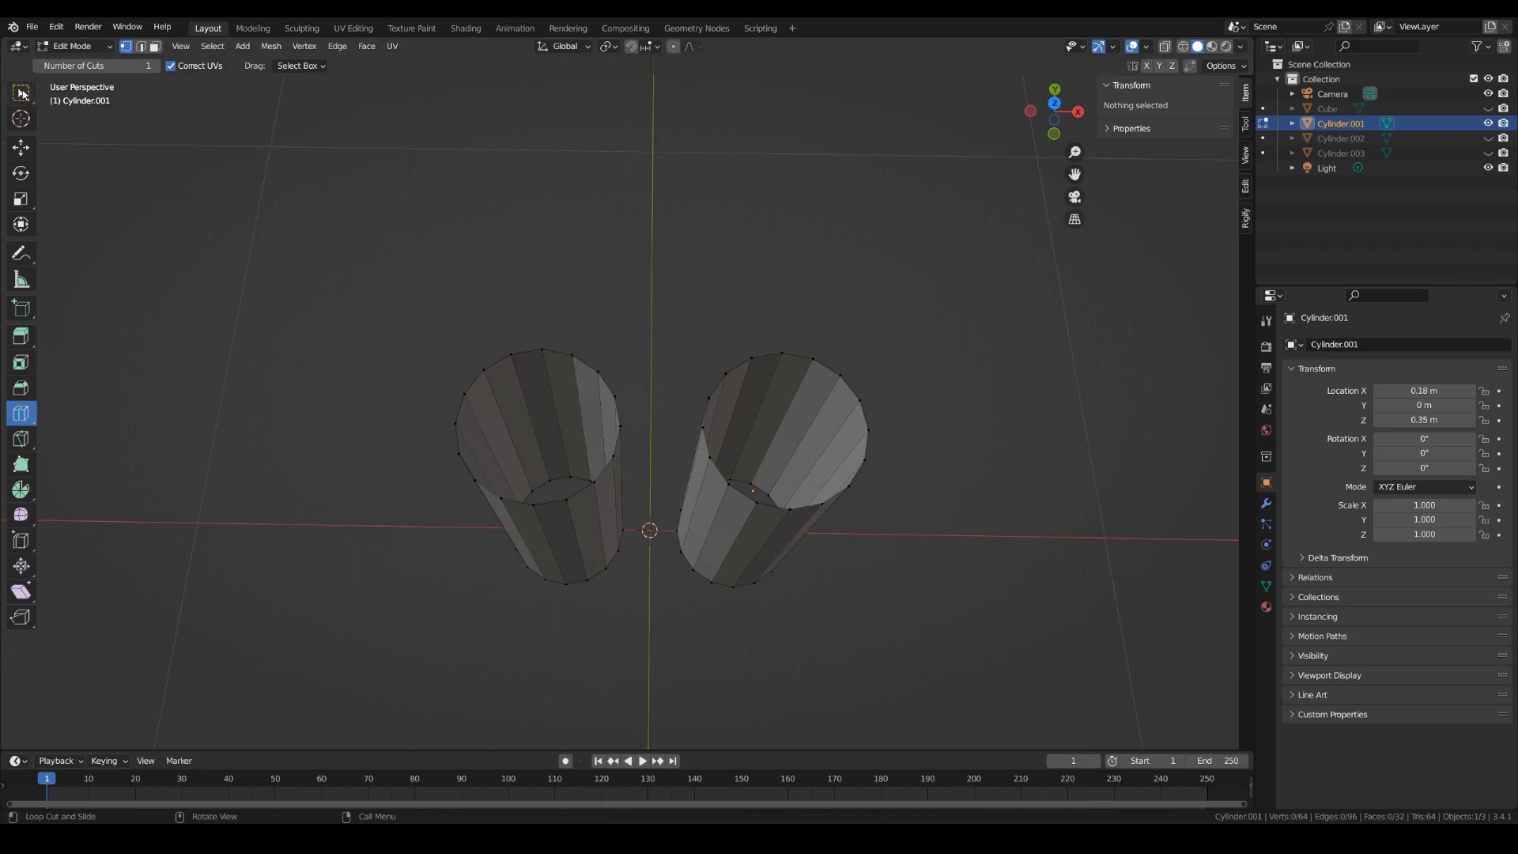
pyautogui.click(29, 95)
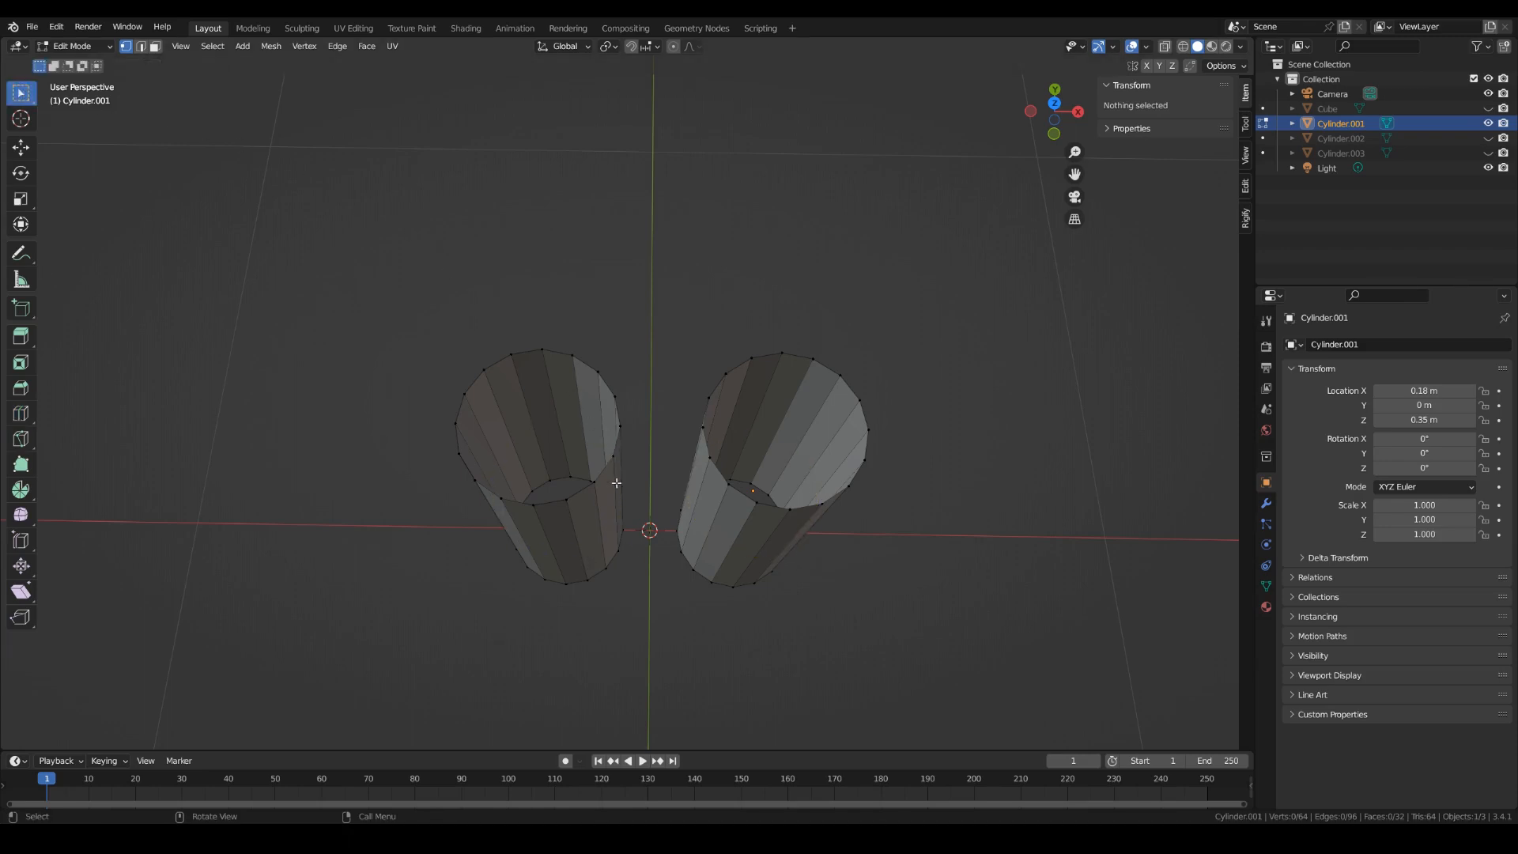
# Circle-select the five upper rim vertices of the negative-X leg that face the other leg.
pyautogui.moveTo(619, 420); pyautogui.dragTo(637, 460, button='middle')
pyautogui.press('c')
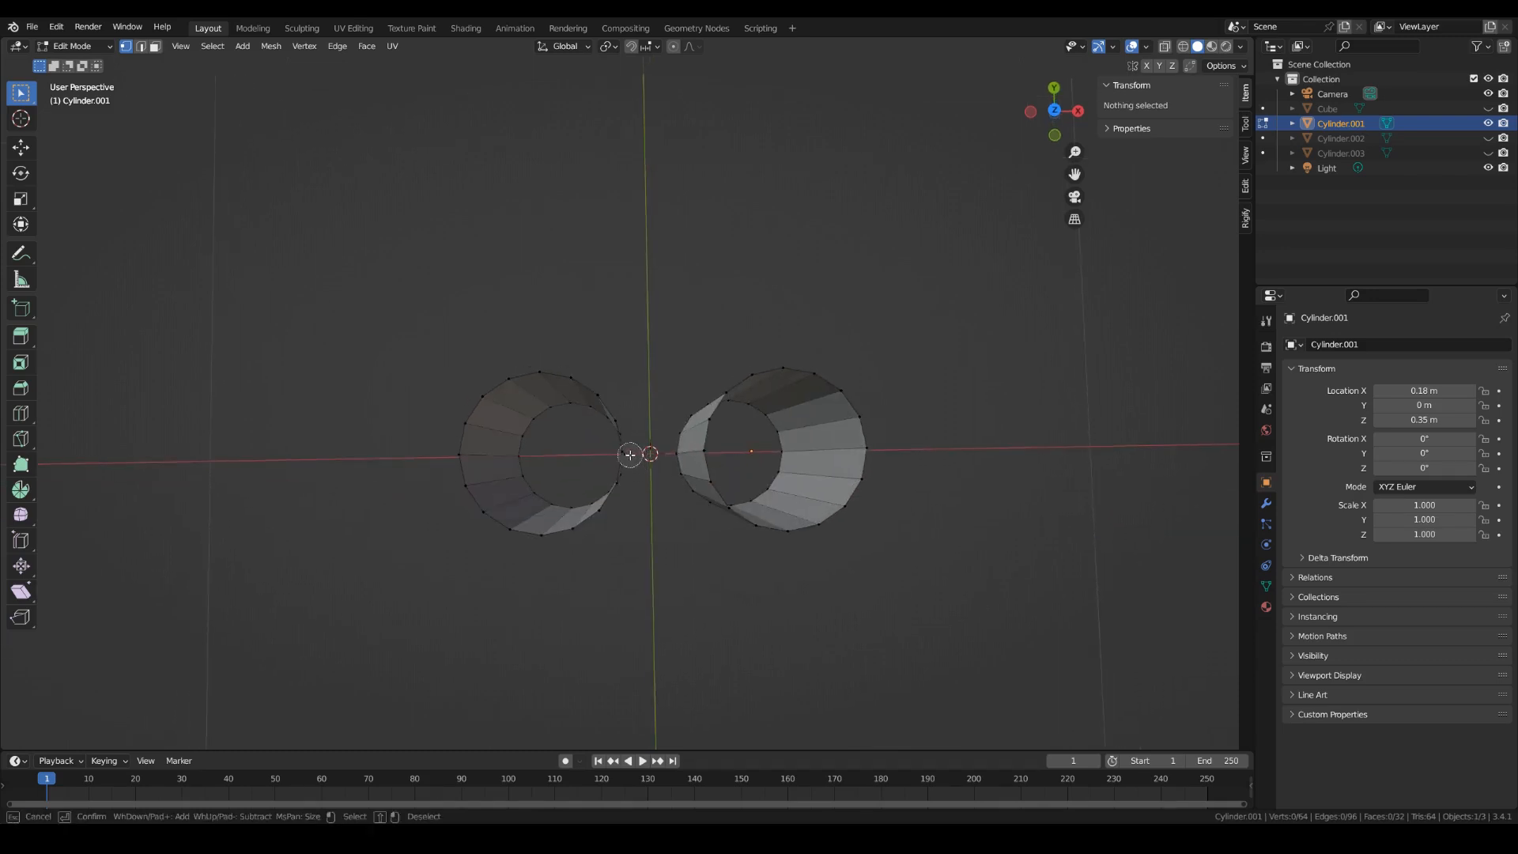
pyautogui.press('Escape')
pyautogui.moveTo(659, 398); pyautogui.dragTo(582, 406, button='middle')
pyautogui.press('c')
pyautogui.click(585, 432)
pyautogui.moveTo(592, 406)
pyautogui.mouseDown()
pyautogui.moveTo(610, 373)
pyautogui.moveTo(542, 453)
pyautogui.moveTo(618, 412)
pyautogui.mouseUp()
pyautogui.press('Escape')
# Add the five facing upper rim vertices of the positive-X leg to the selection and bridge the two edge loops.
pyautogui.moveTo(661, 409)
pyautogui.mouseDown(button='middle')
pyautogui.moveTo(719, 366)
pyautogui.moveTo(723, 411)
pyautogui.mouseUp(button='middle')
pyautogui.press('c')
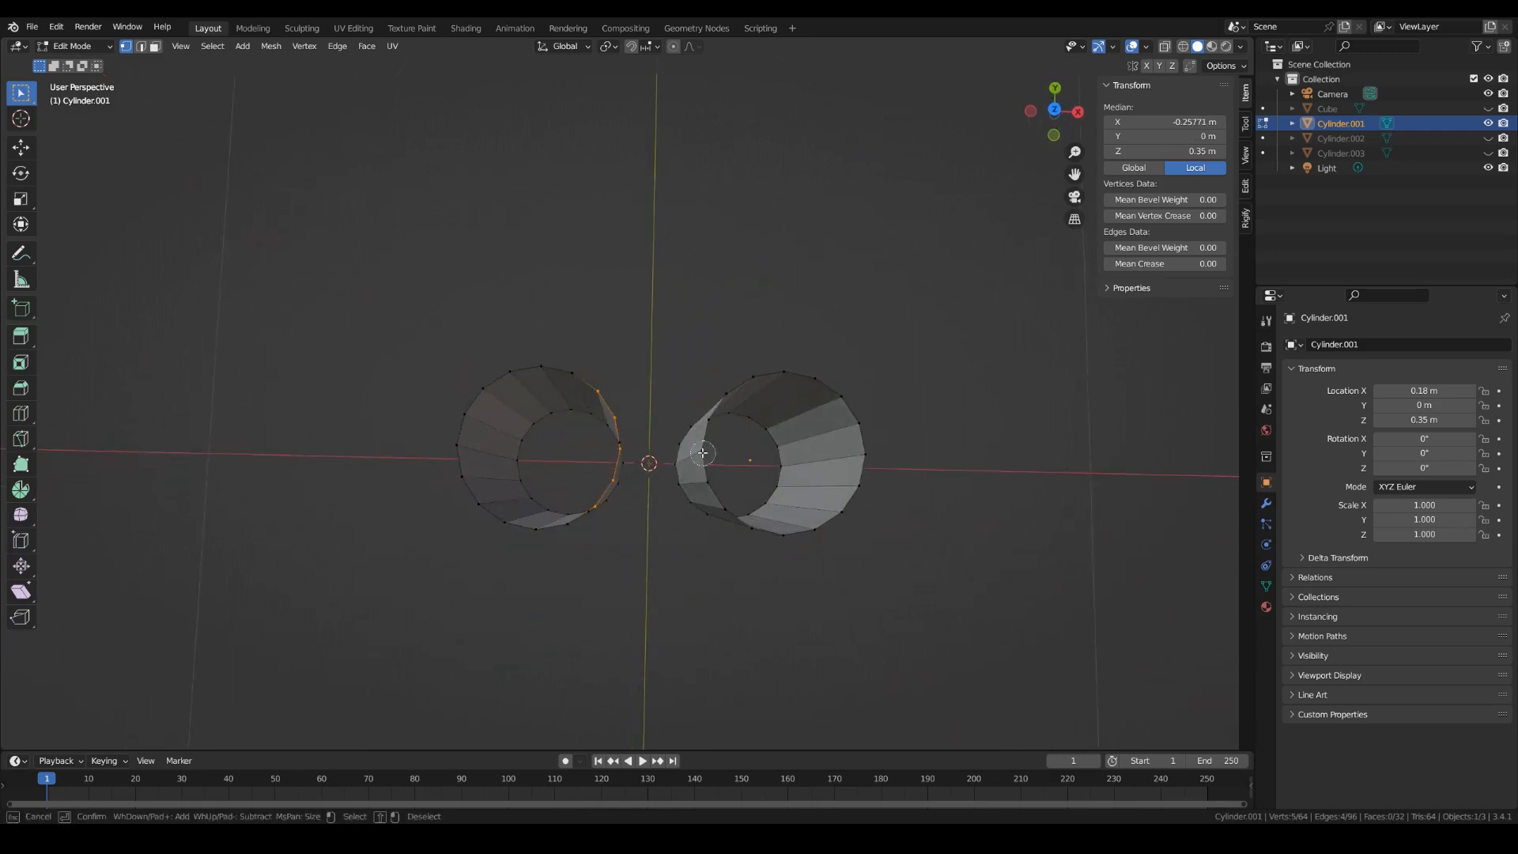
pyautogui.moveTo(702, 454)
pyautogui.mouseDown()
pyautogui.moveTo(709, 387)
pyautogui.moveTo(725, 390)
pyautogui.moveTo(722, 498)
pyautogui.mouseUp()
pyautogui.press('Escape')
pyautogui.moveTo(901, 566); pyautogui.dragTo(892, 342, button='middle')
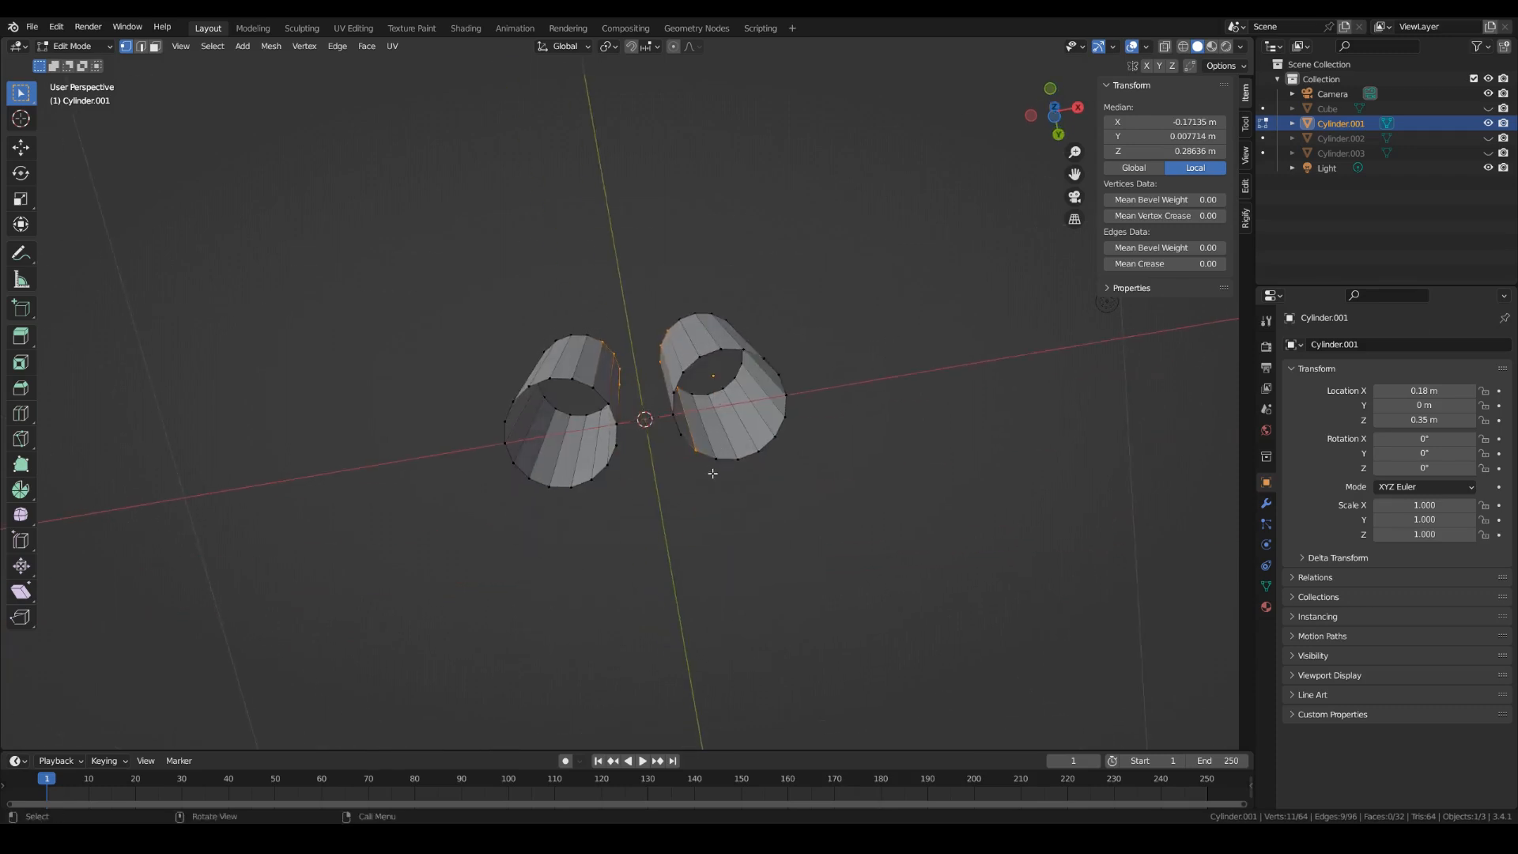
pyautogui.keyDown('shift'); pyautogui.click(695, 450); pyautogui.keyUp('shift')
pyautogui.moveTo(859, 407); pyautogui.dragTo(846, 592, button='middle')
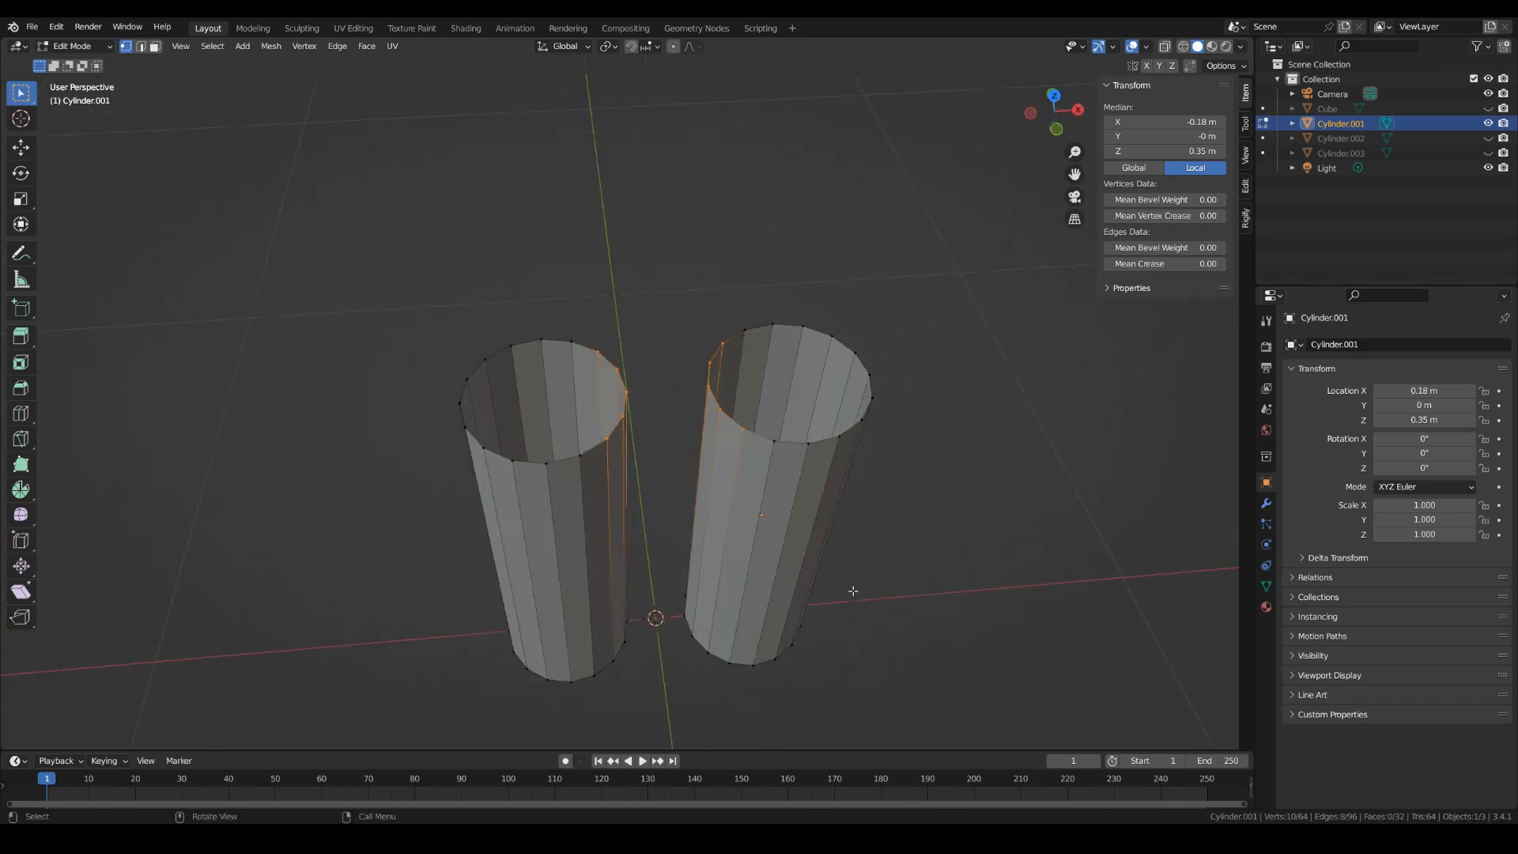
pyautogui.click(337, 47)
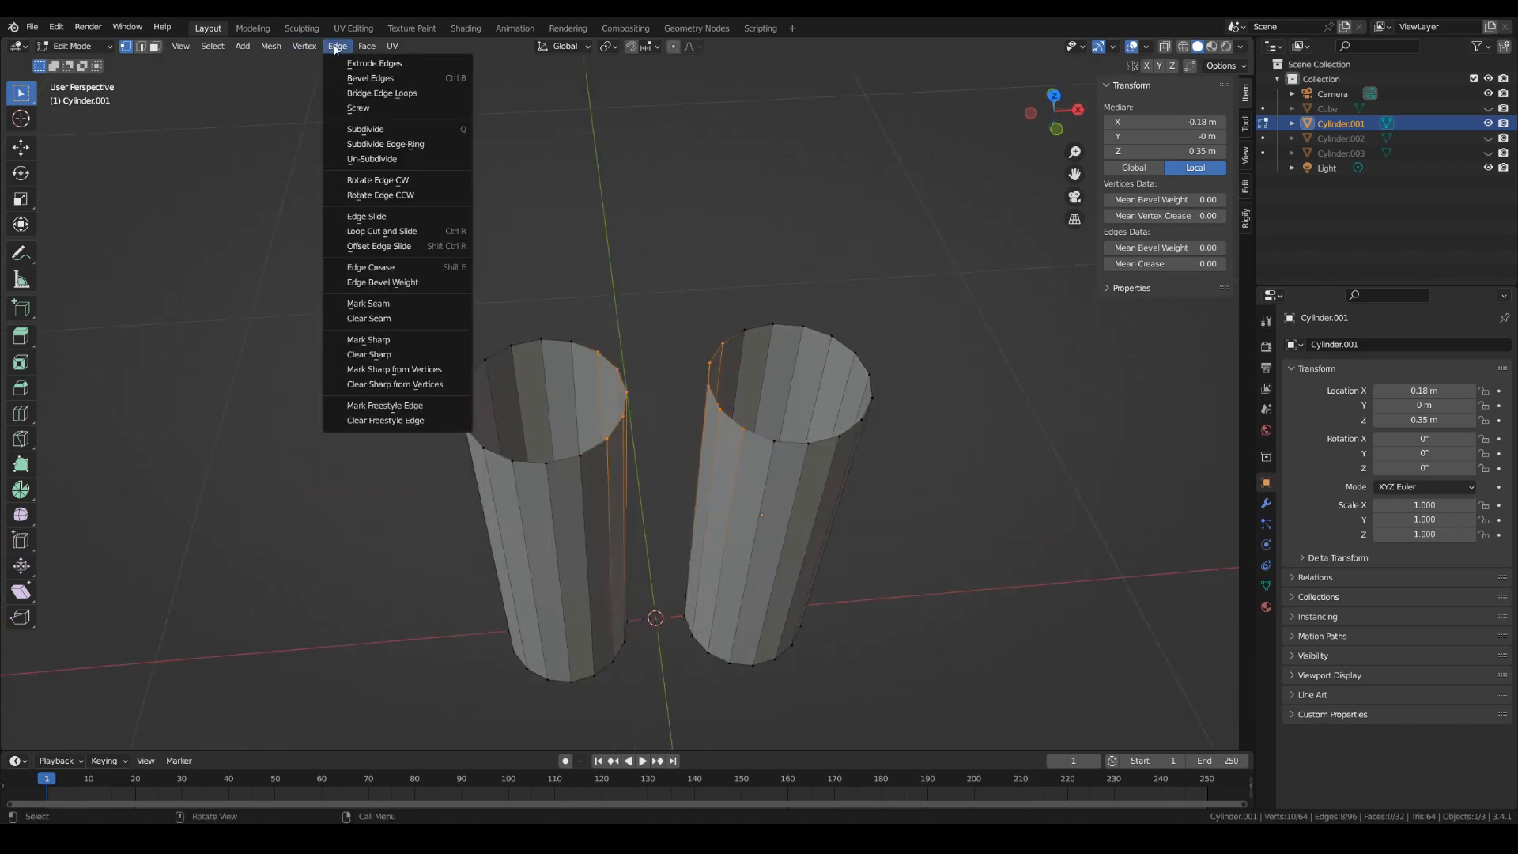
pyautogui.click(369, 93)
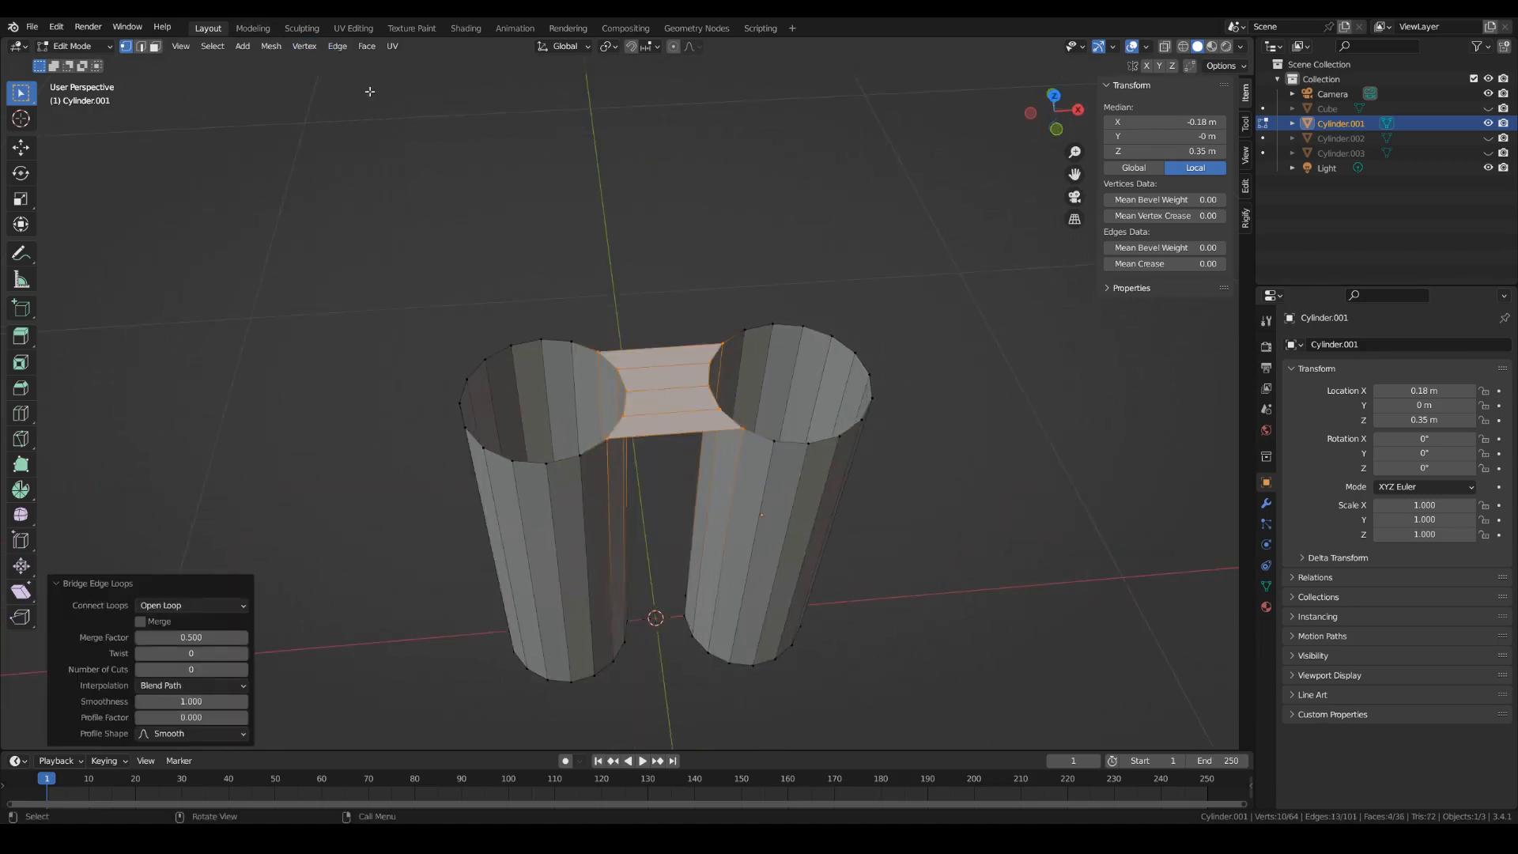
# Add a loop cut with 3 cuts across the bridge between the two legs.
pyautogui.click(20, 413)
pyautogui.click(664, 378)
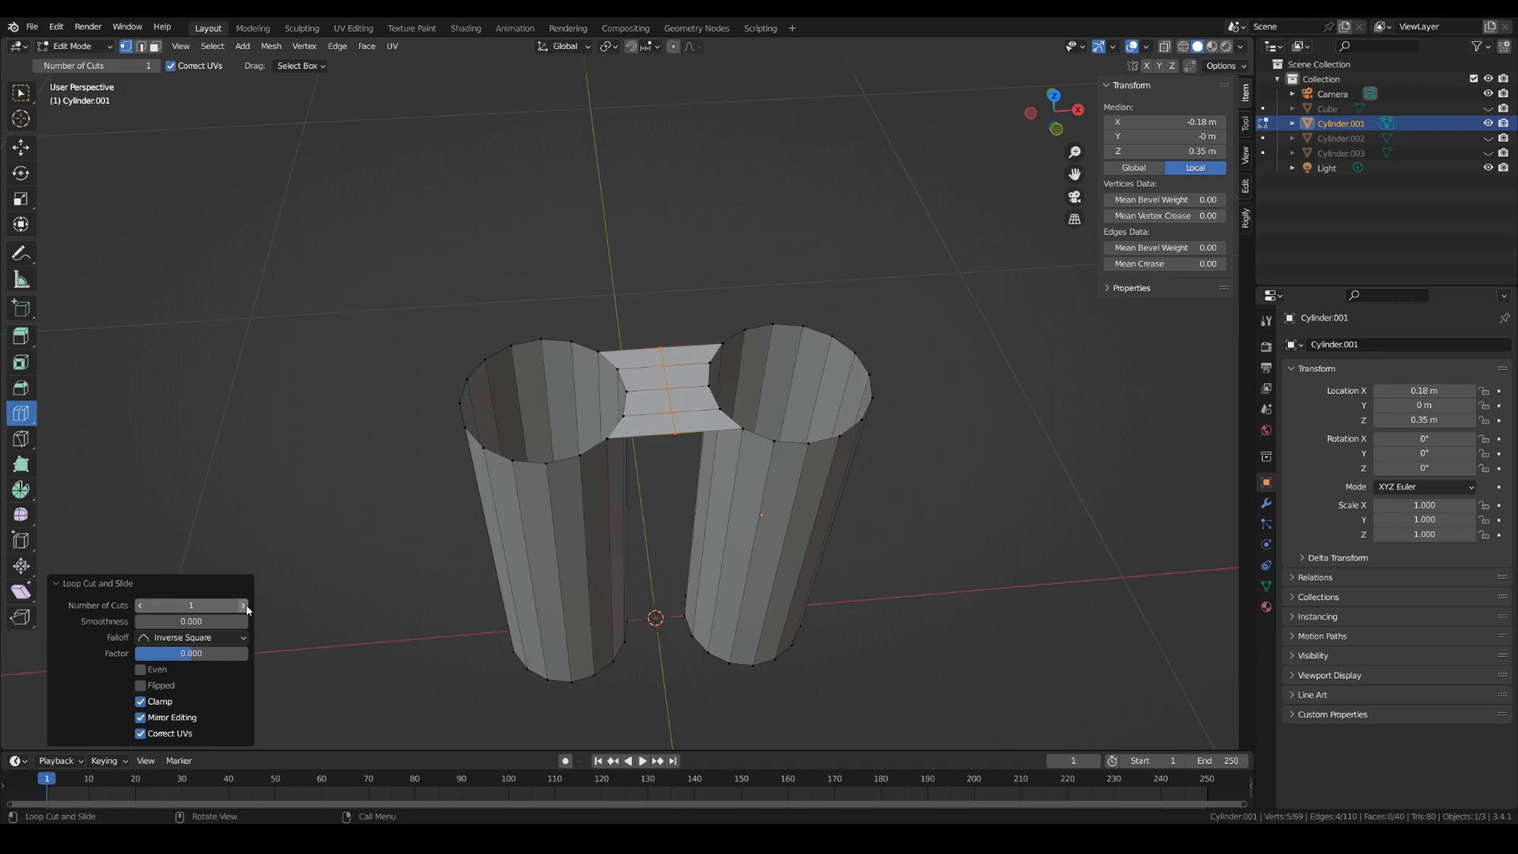
pyautogui.click(248, 605)
pyautogui.click(247, 604)
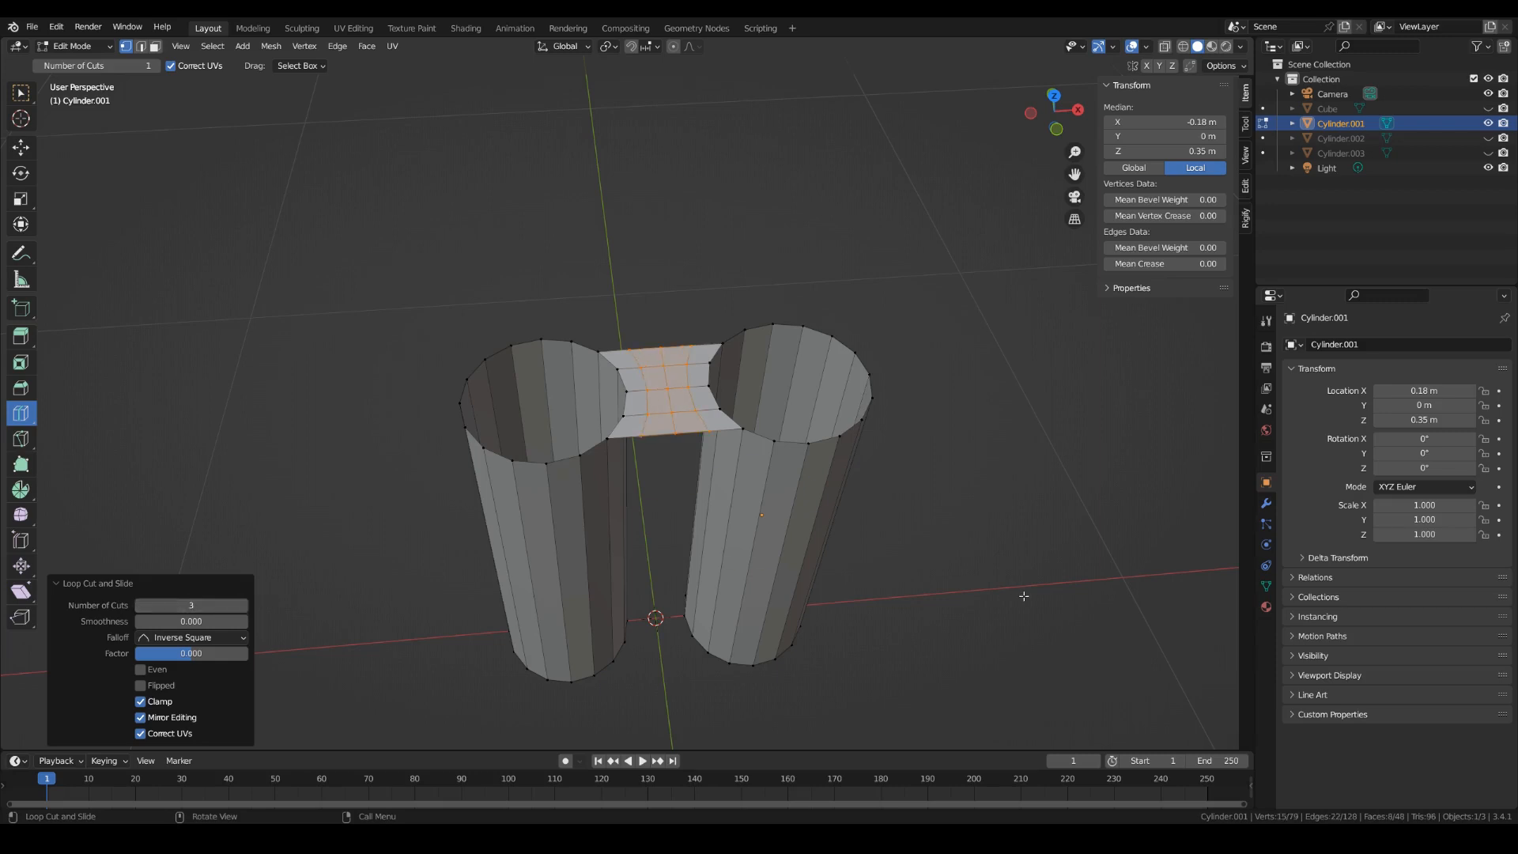
# Switch to the Select Box tool, leave Edit Mode on the legs, and unhide the body.
pyautogui.click(20, 93)
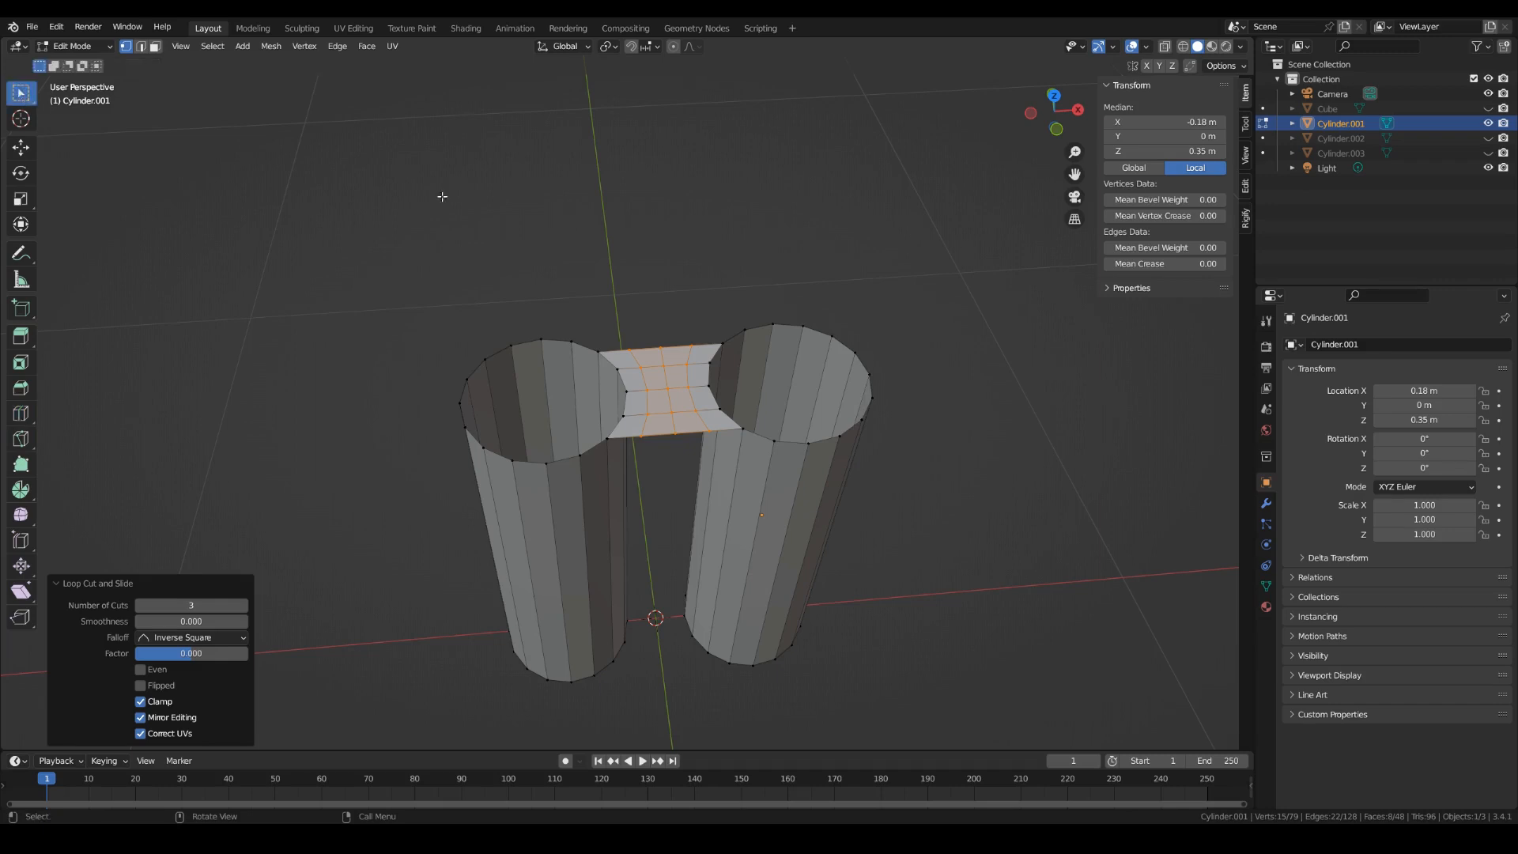
pyautogui.scroll(-2, 964, 370)
pyautogui.moveTo(958, 366); pyautogui.dragTo(964, 340, button='middle')
pyautogui.press('Tab')
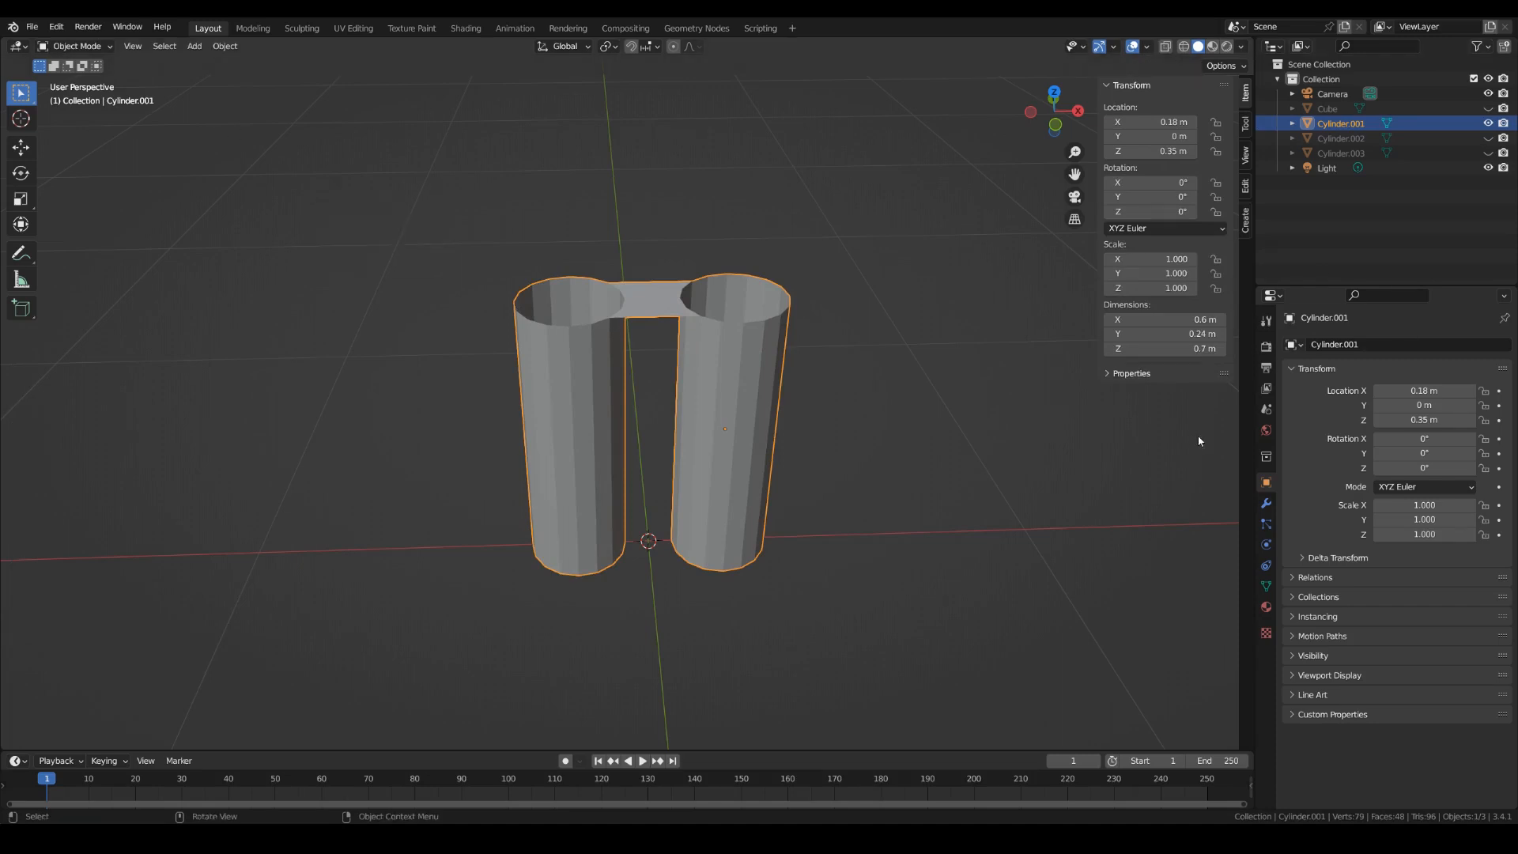
pyautogui.click(1488, 108)
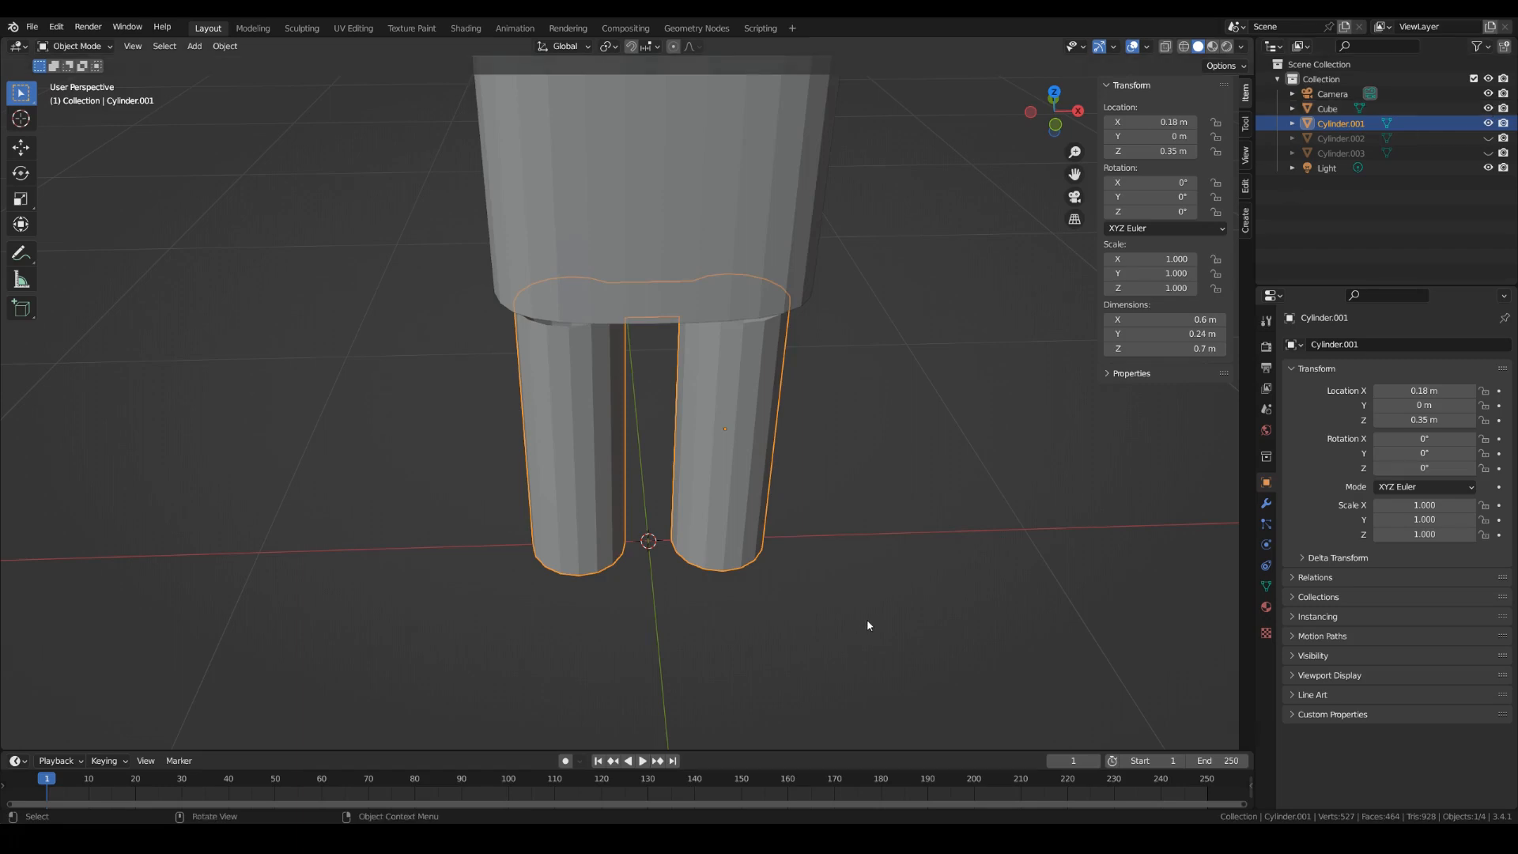
# Add the body to the selection as the active object and join the legs into it.
pyautogui.keyDown('ctrl'); pyautogui.click(1331, 109); pyautogui.keyUp('ctrl')
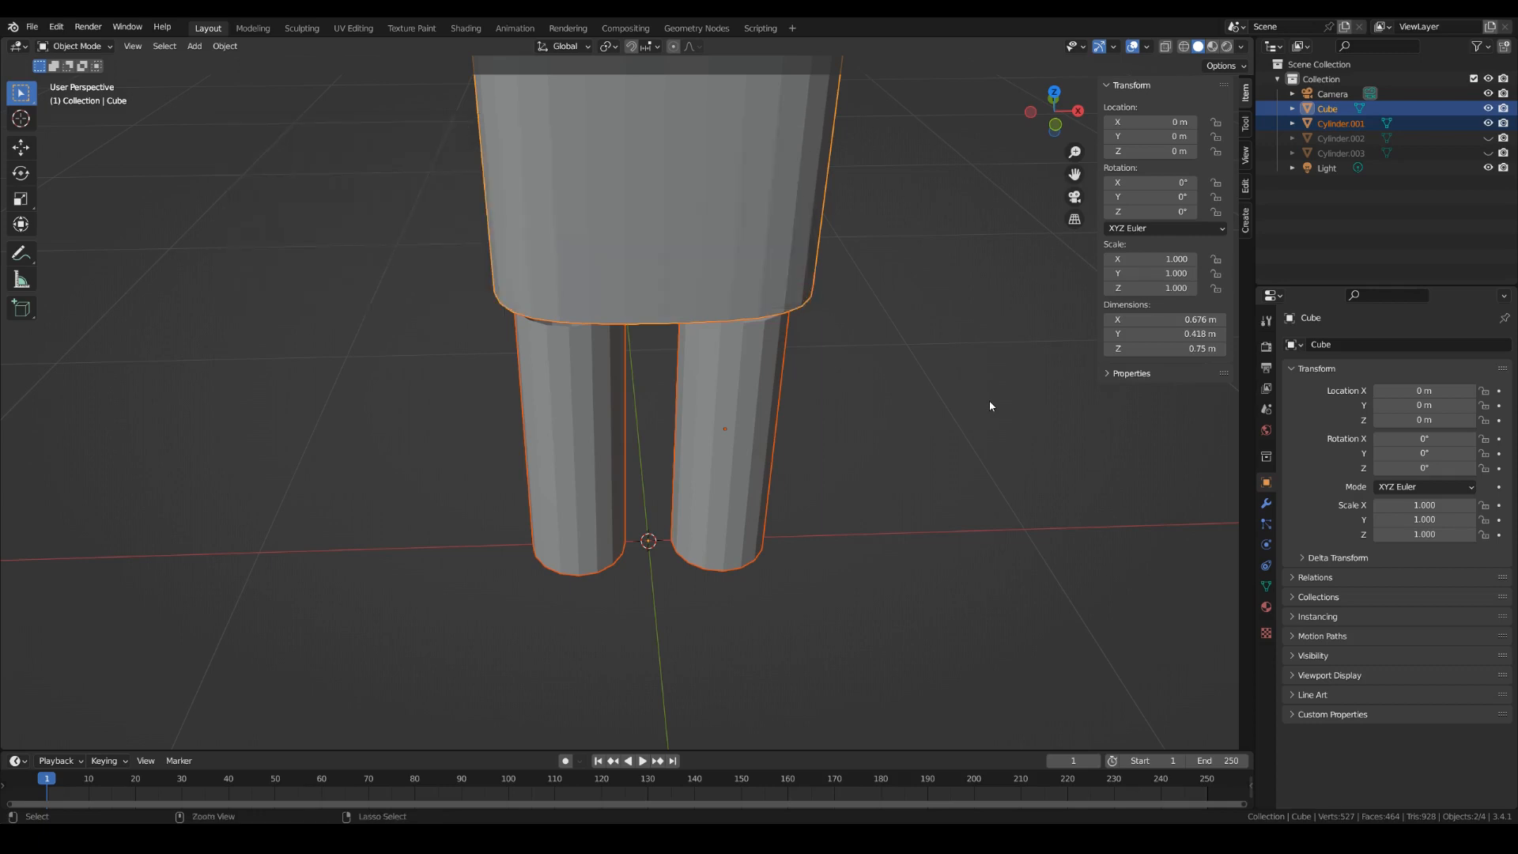
pyautogui.click(225, 45)
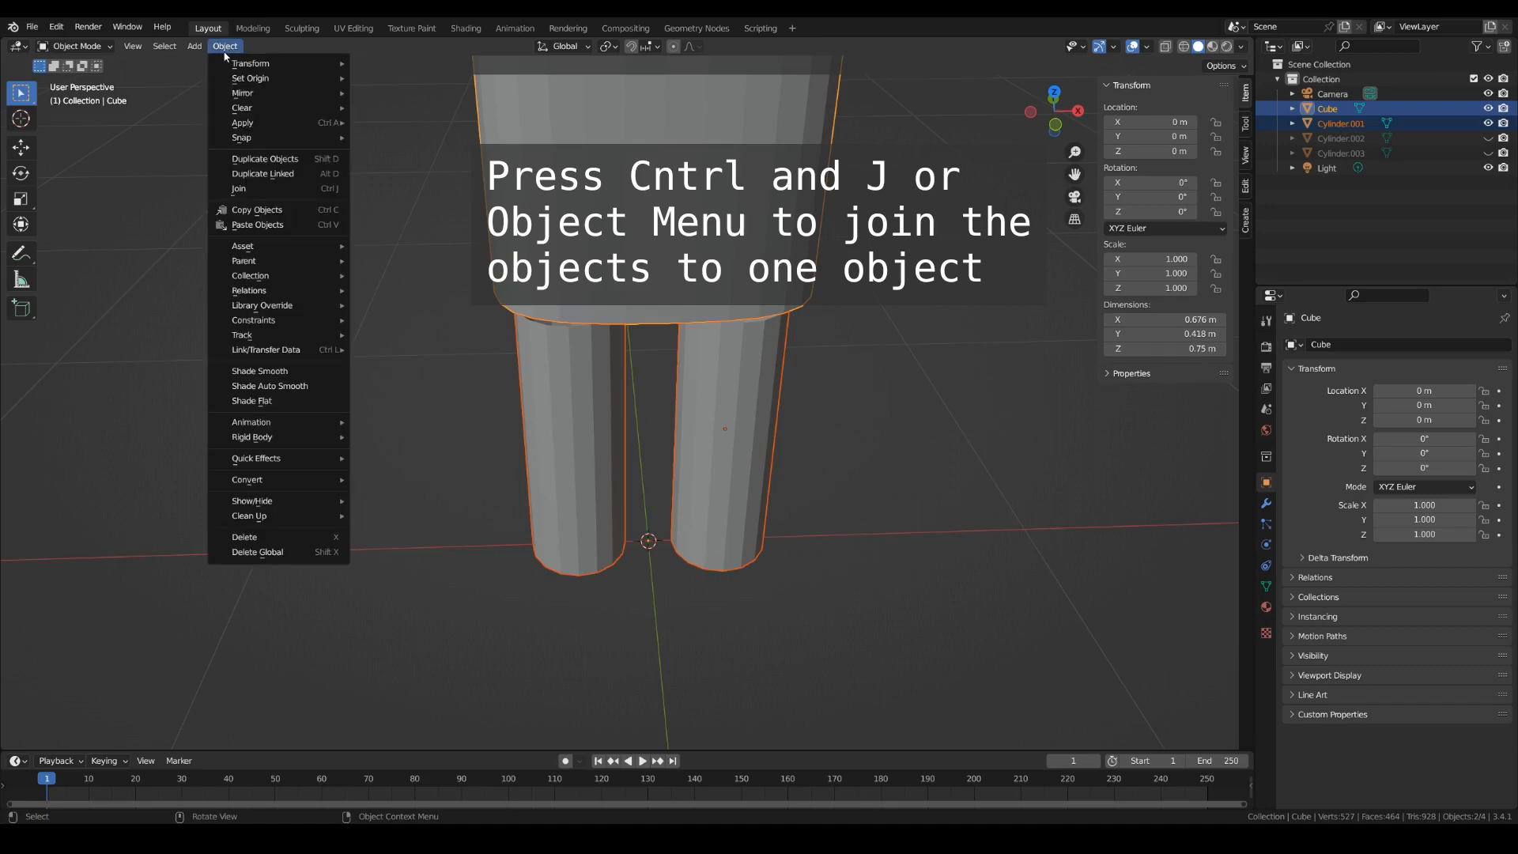
pyautogui.click(262, 190)
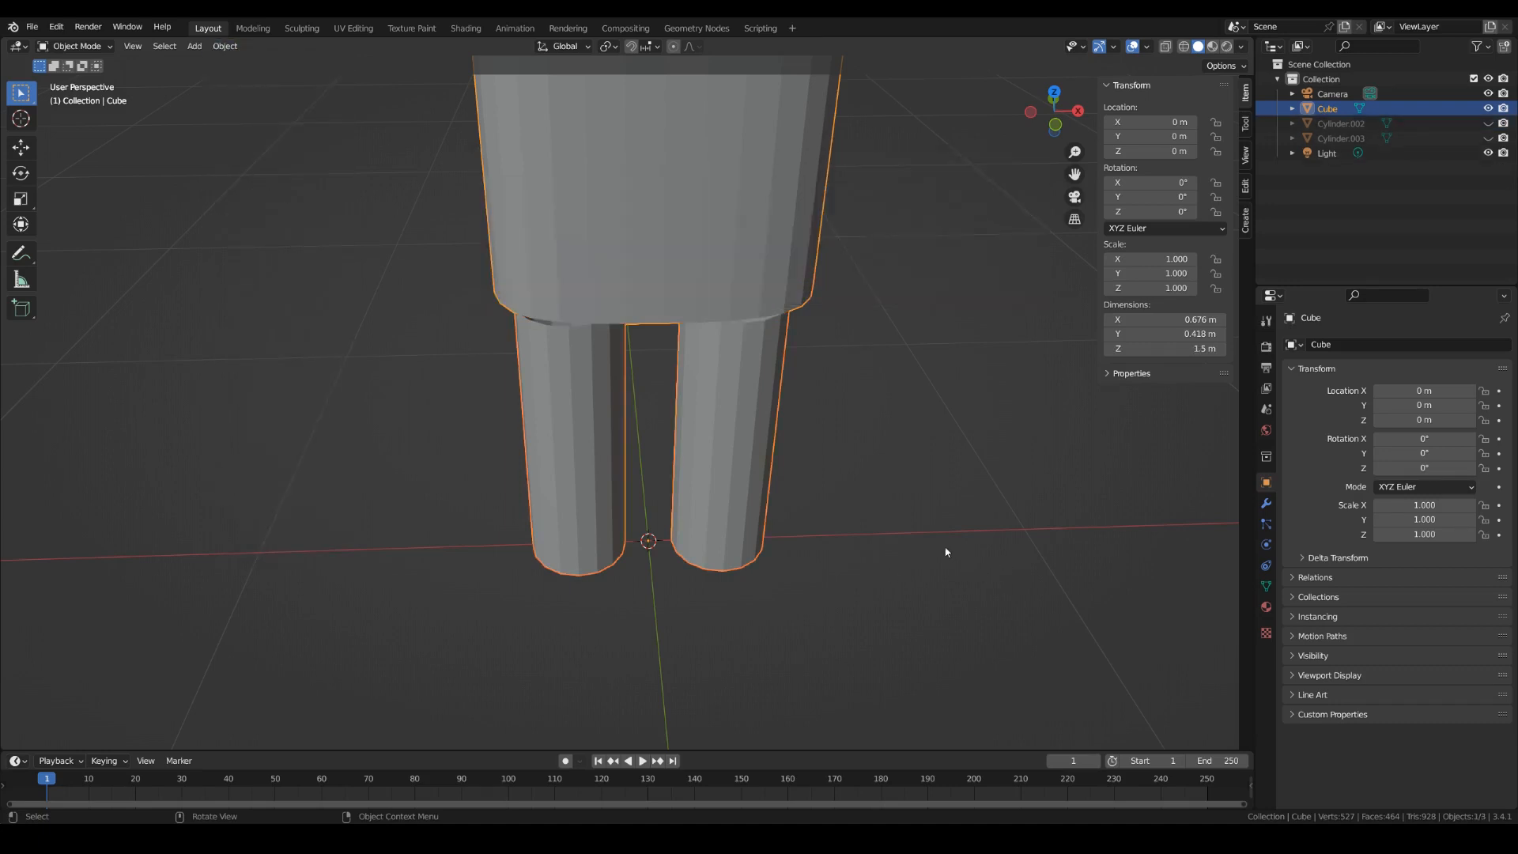
# Enter Edit Mode on the joined body-and-legs mesh and deselect all vertices.
pyautogui.scroll(-4, 880, 515)
pyautogui.moveTo(881, 515); pyautogui.dragTo(899, 435, button='middle')
pyautogui.press('Tab')
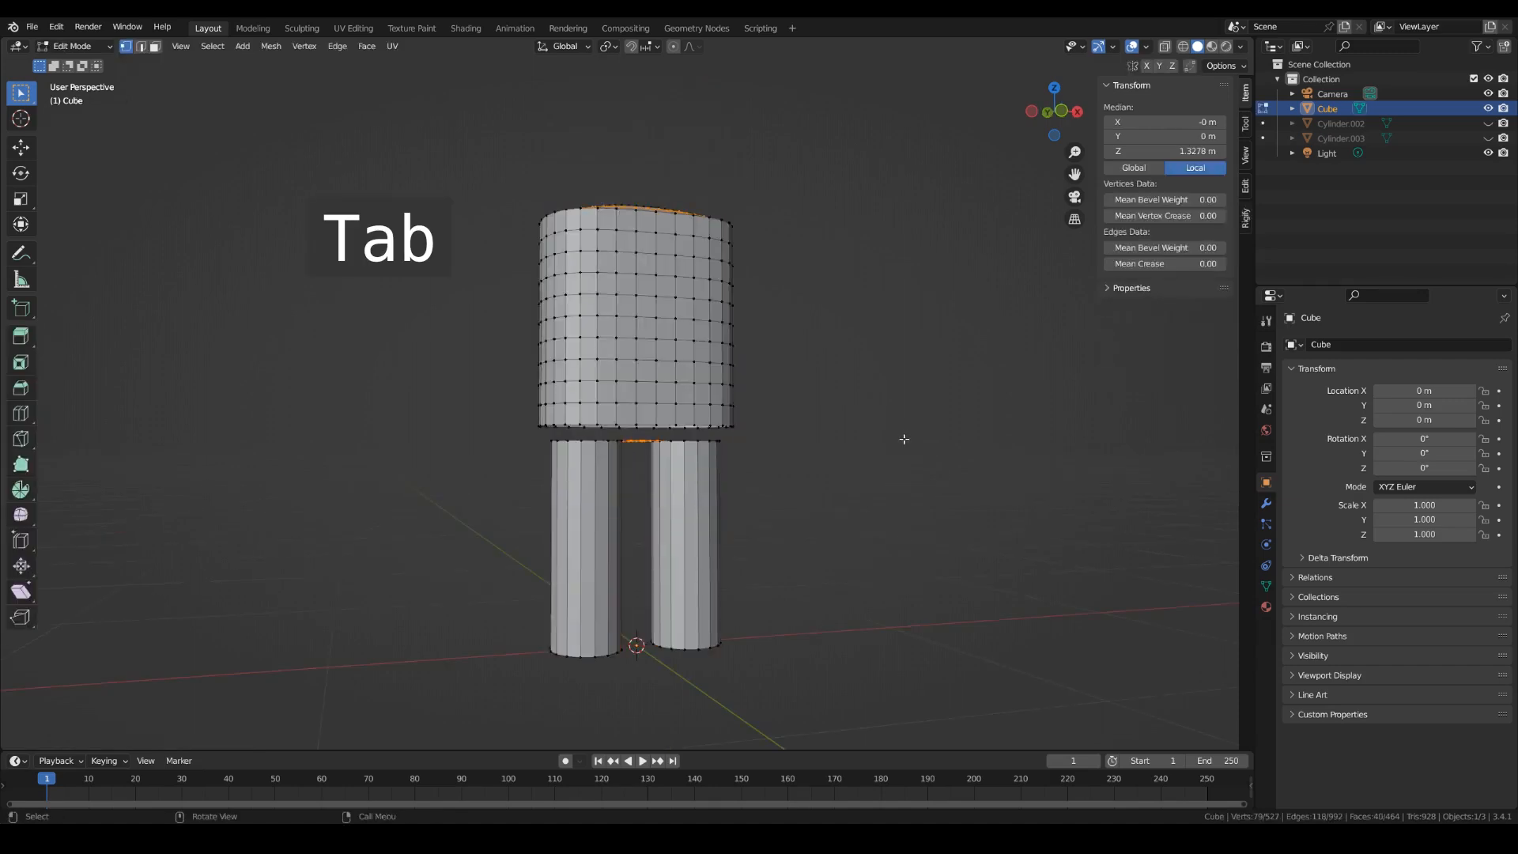
pyautogui.press('a')
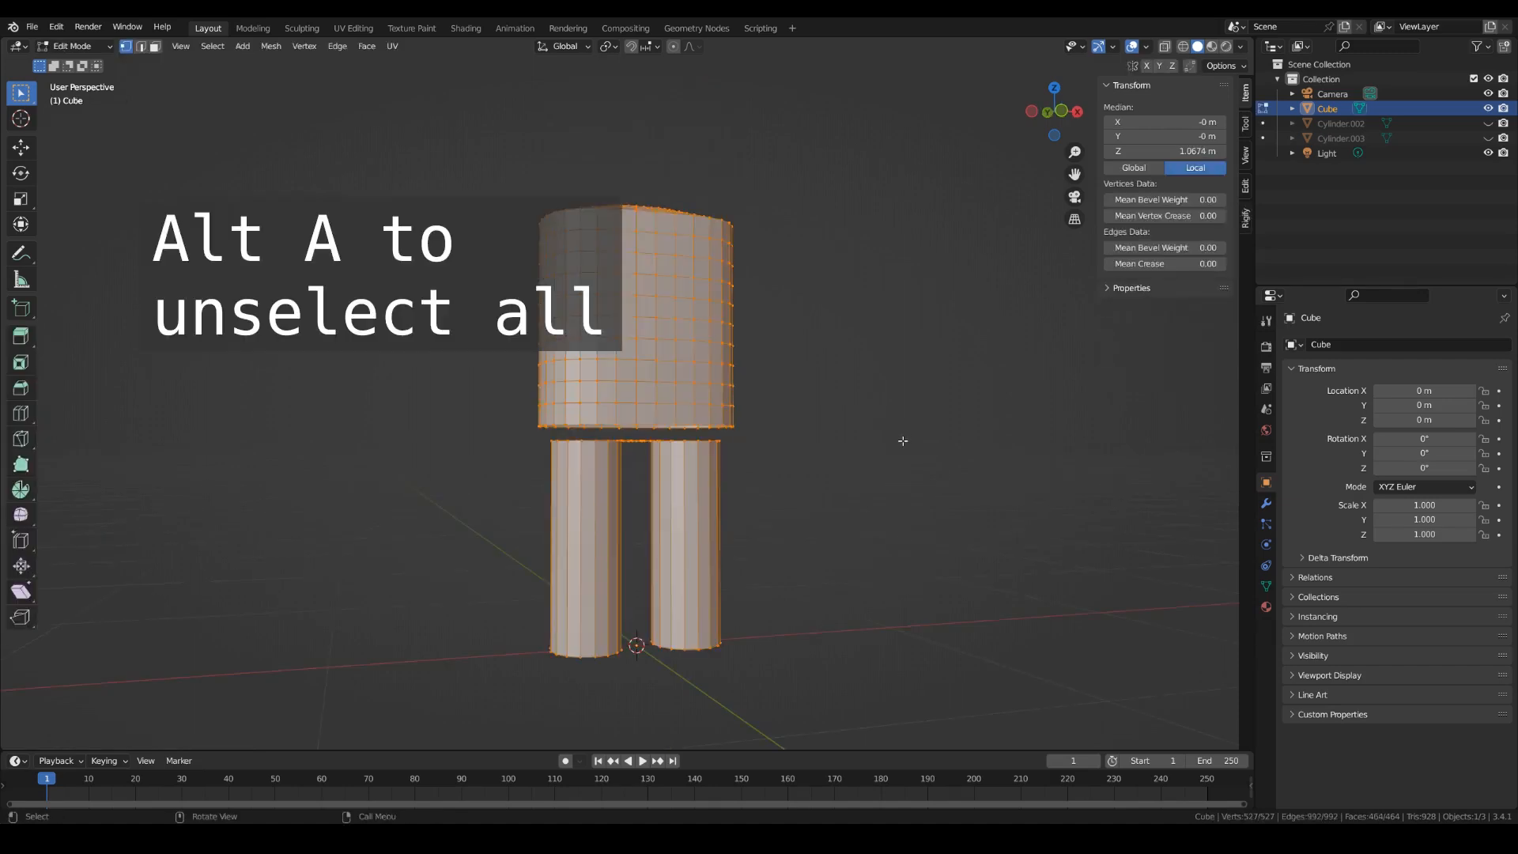
pyautogui.hotkey('alt', 'a')
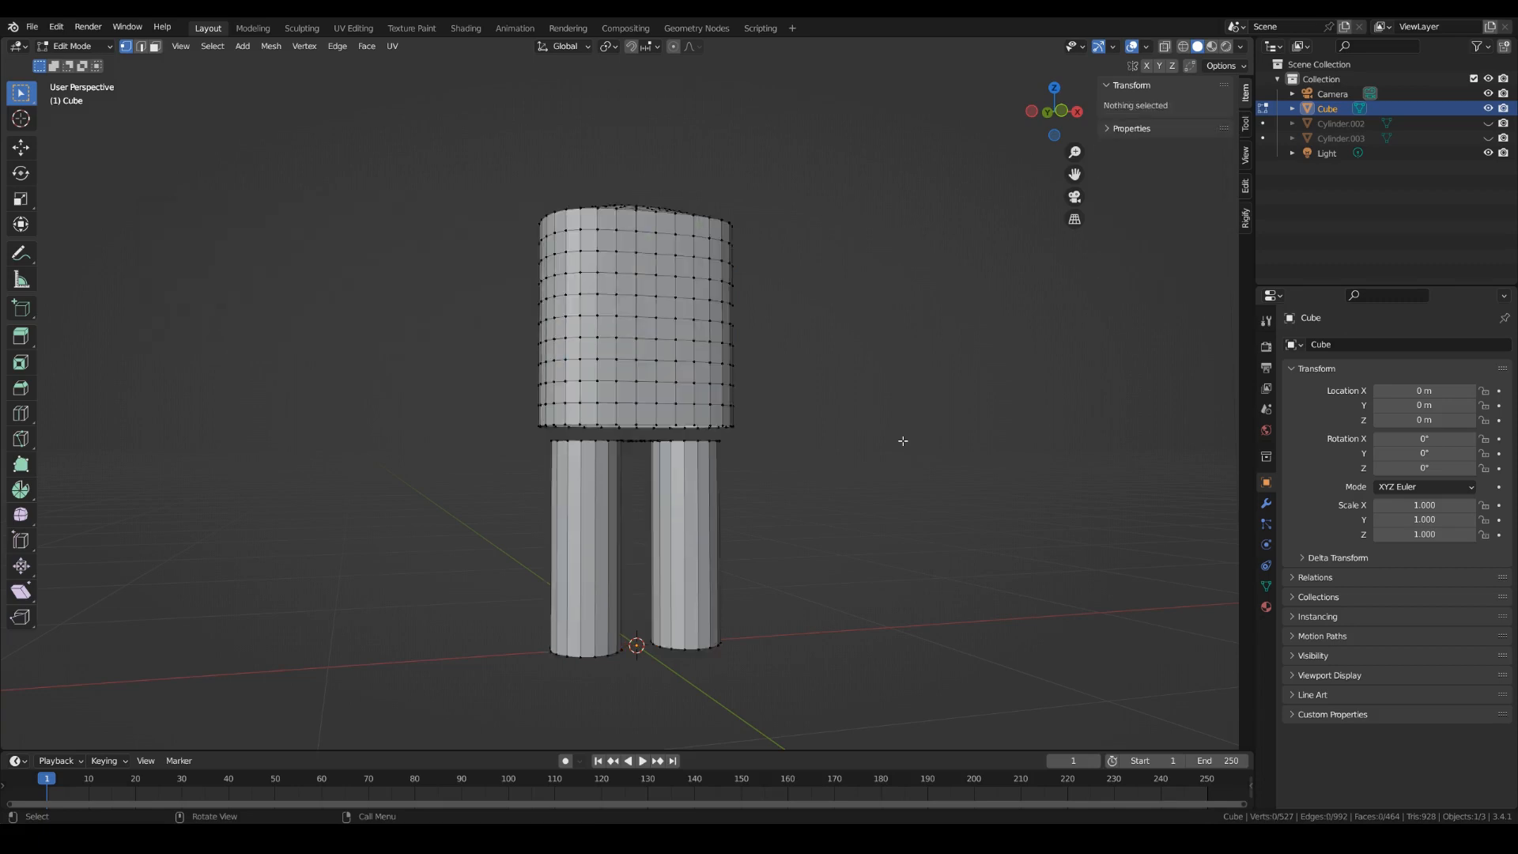
# In edge selection mode, select the legs' upper boundary loop and the body's open lower rim loop, checking both with X-ray.
pyautogui.press('2')
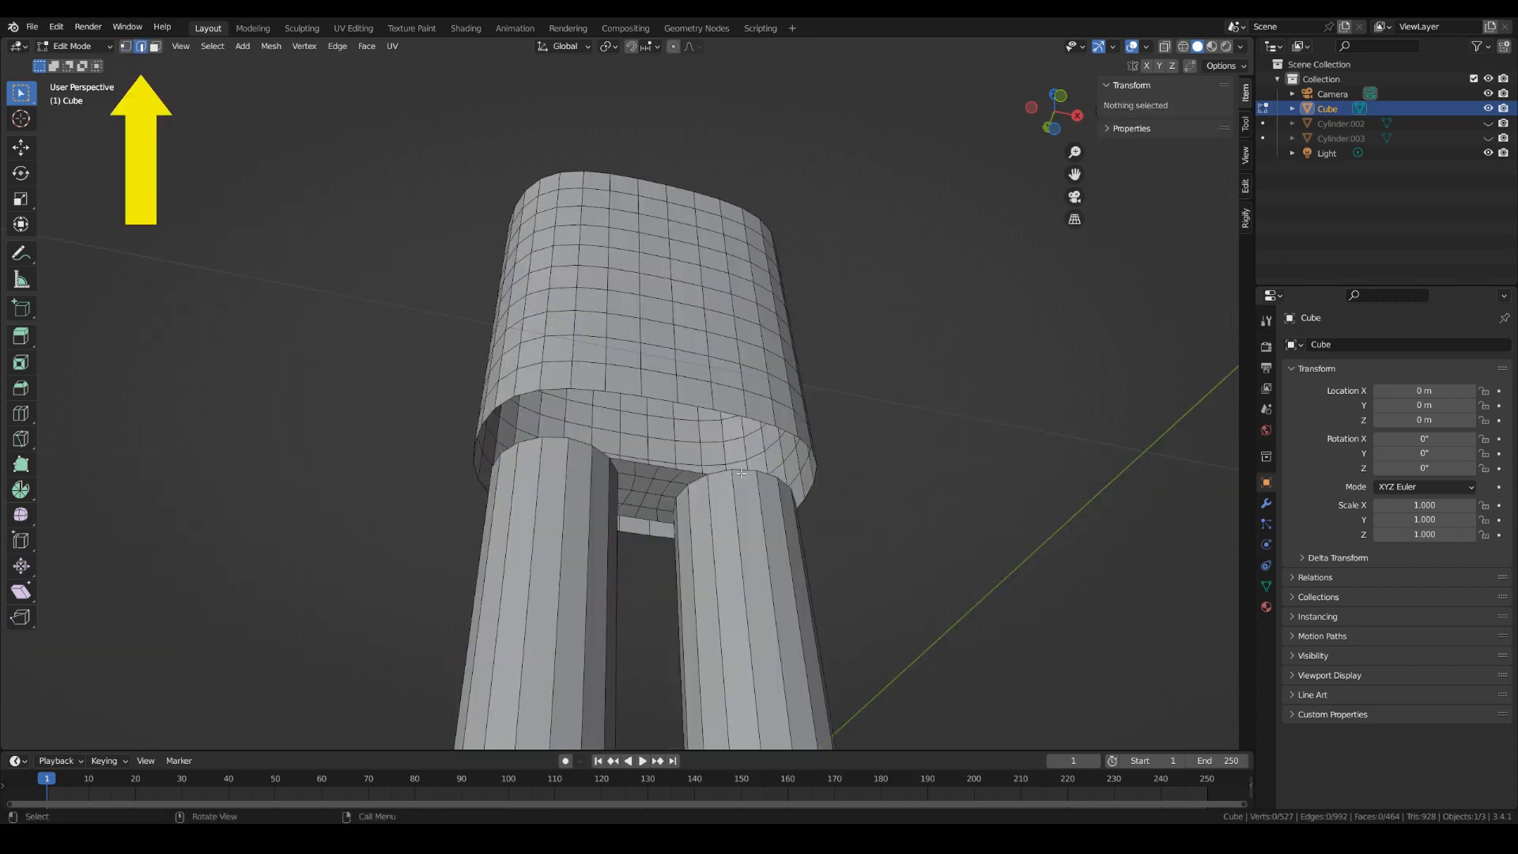
pyautogui.keyDown('alt'); pyautogui.keyDown('shift'); pyautogui.click(741, 473); pyautogui.keyUp('shift'); pyautogui.keyUp('alt')
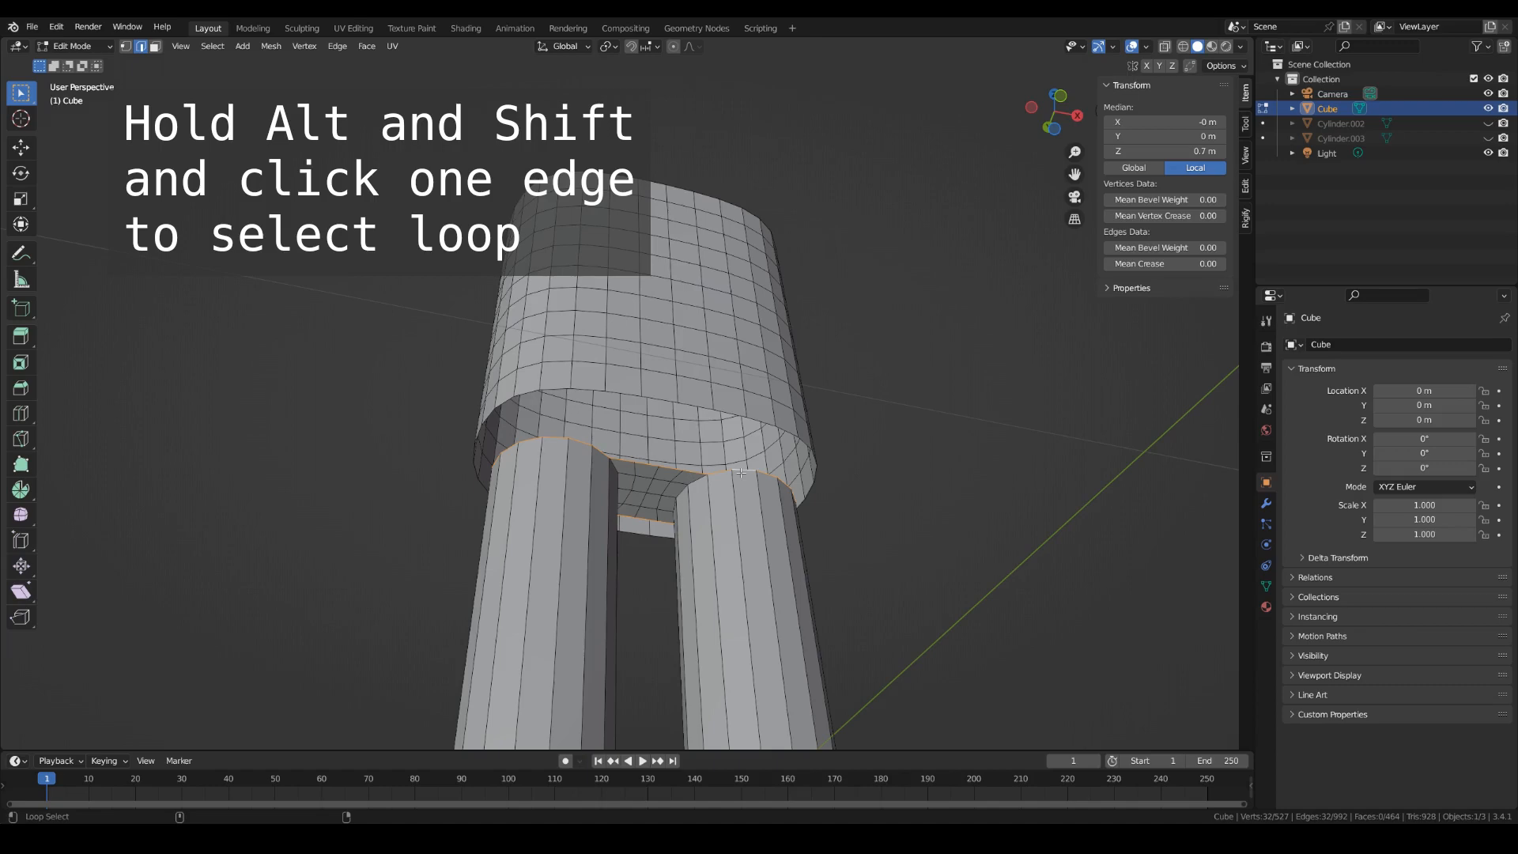
pyautogui.moveTo(813, 487); pyautogui.dragTo(876, 519, button='middle')
pyautogui.keyDown('alt'); pyautogui.keyDown('shift'); pyautogui.click(703, 414); pyautogui.keyUp('shift'); pyautogui.keyUp('alt')
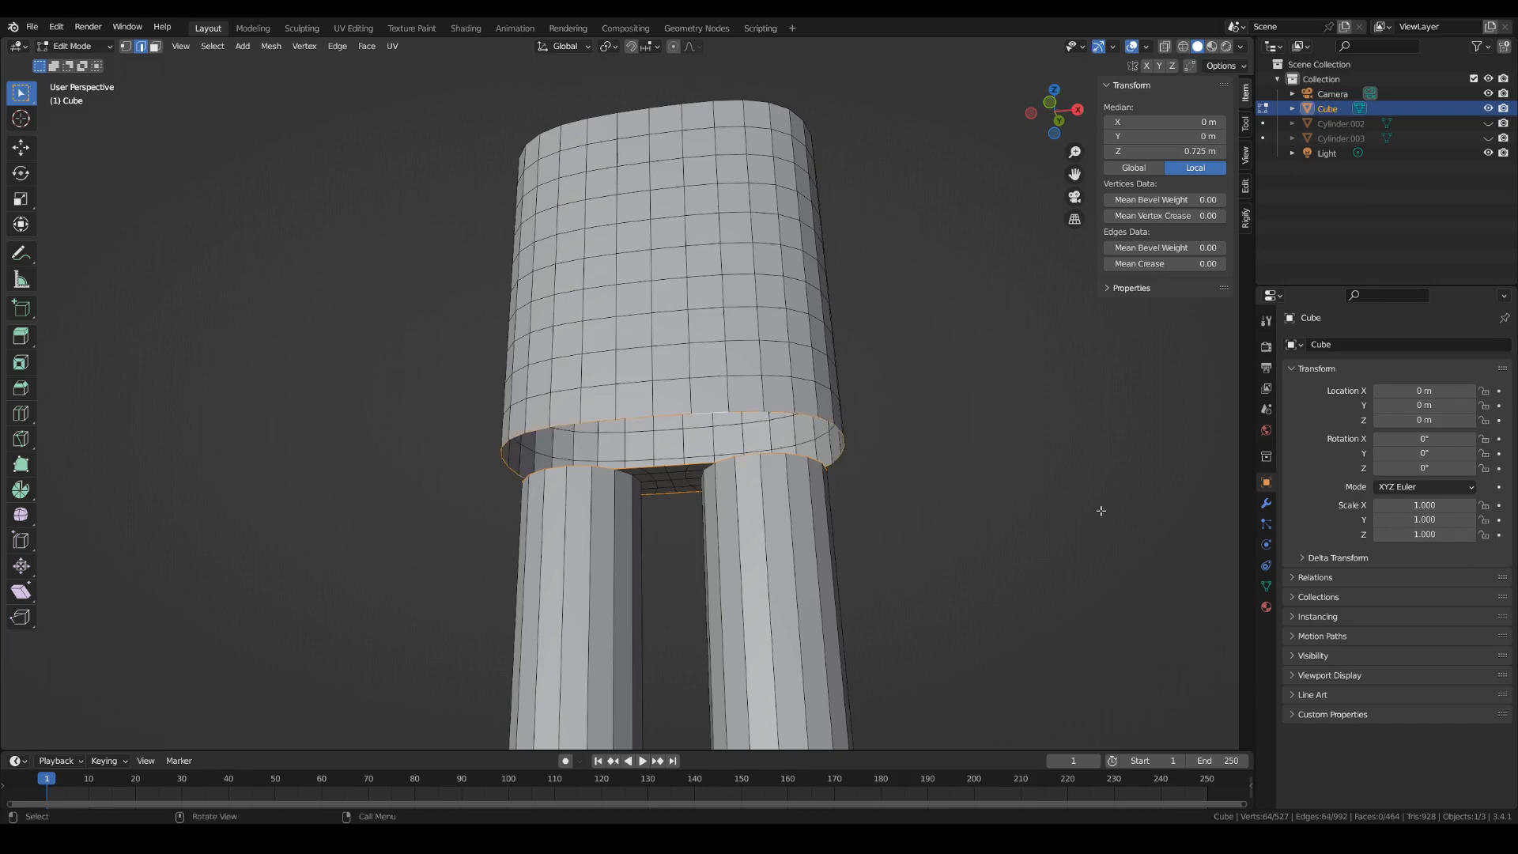
pyautogui.click(1164, 46)
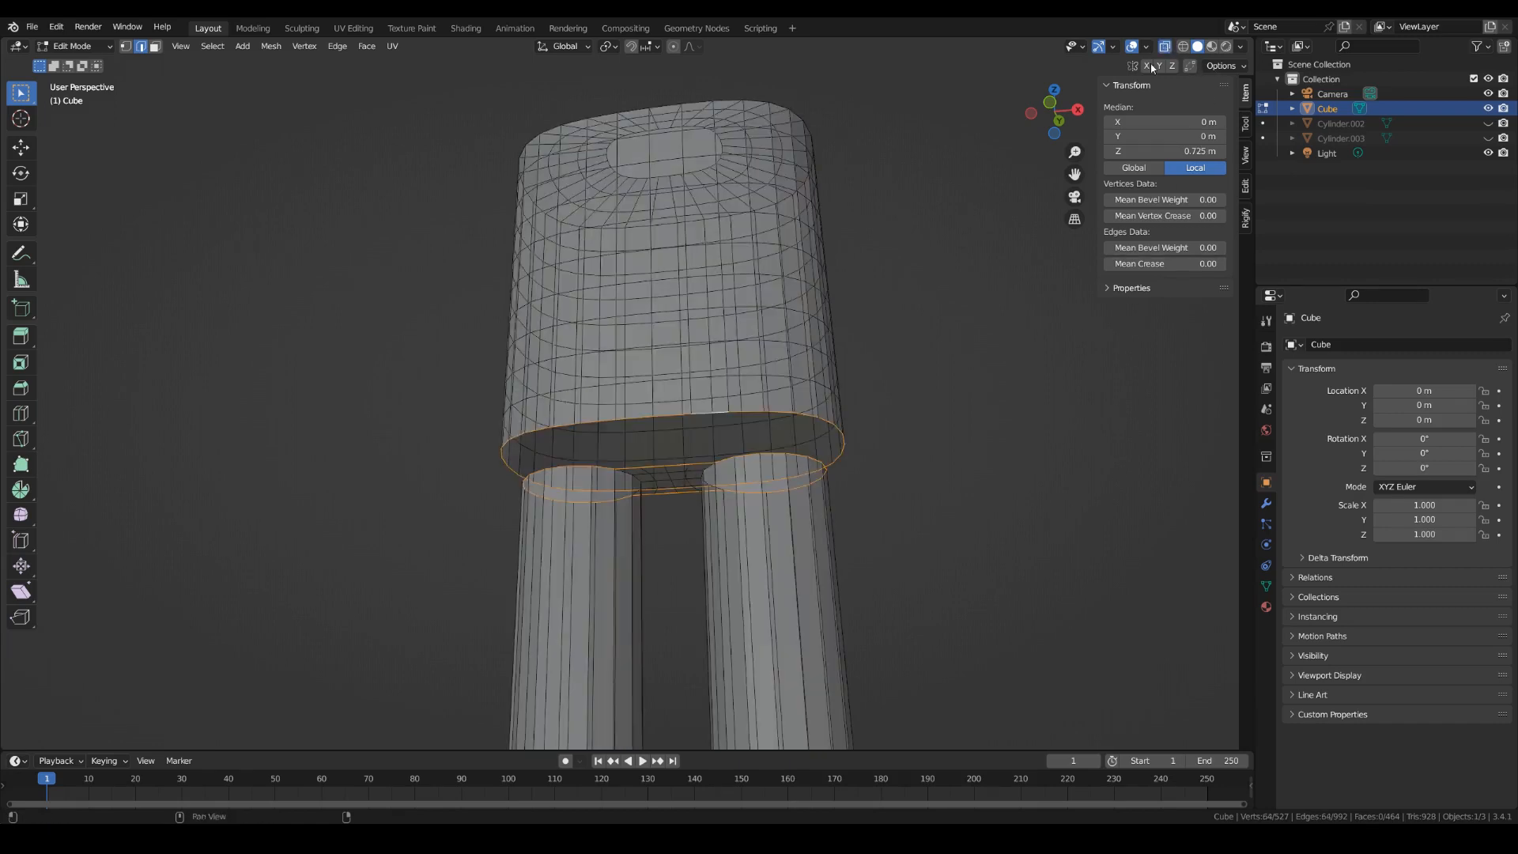
pyautogui.moveTo(954, 393); pyautogui.dragTo(898, 376, button='middle')
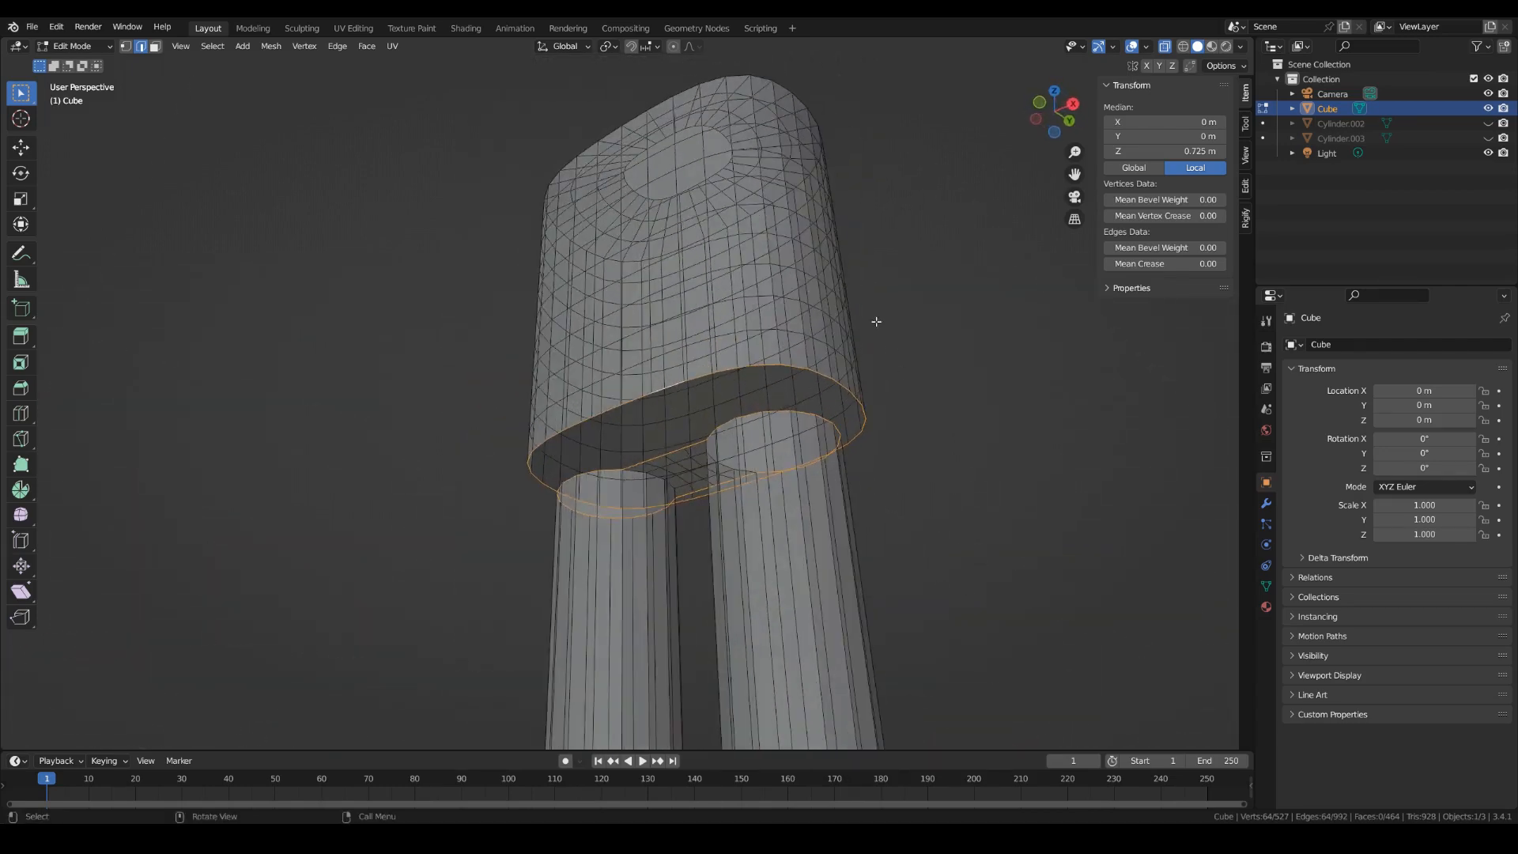
pyautogui.click(1165, 47)
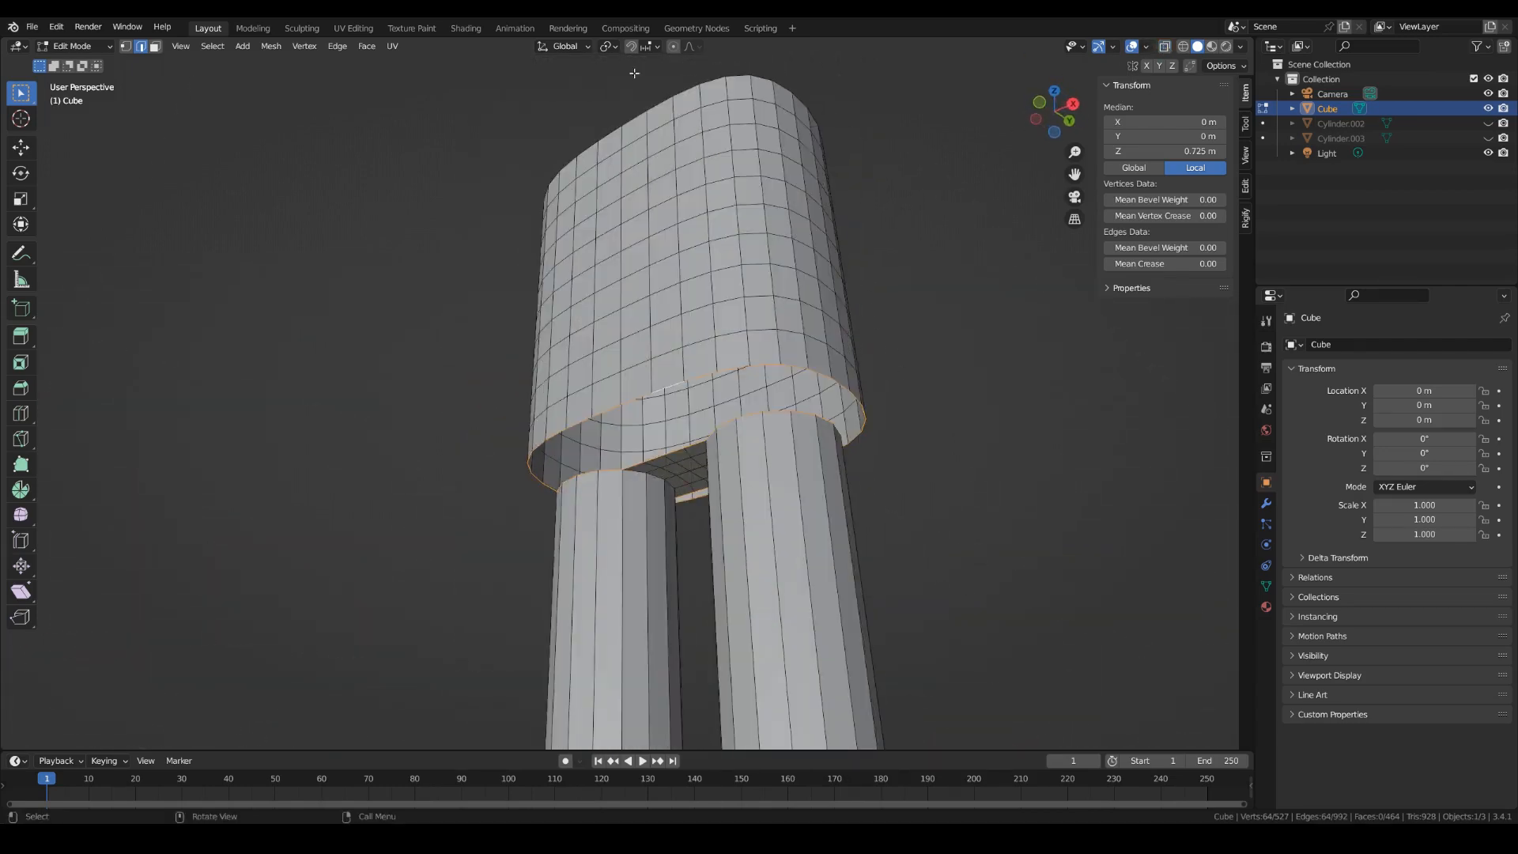
# Bridge the selected edge loops between the body's lower rim and the tops of the legs.
pyautogui.click(336, 46)
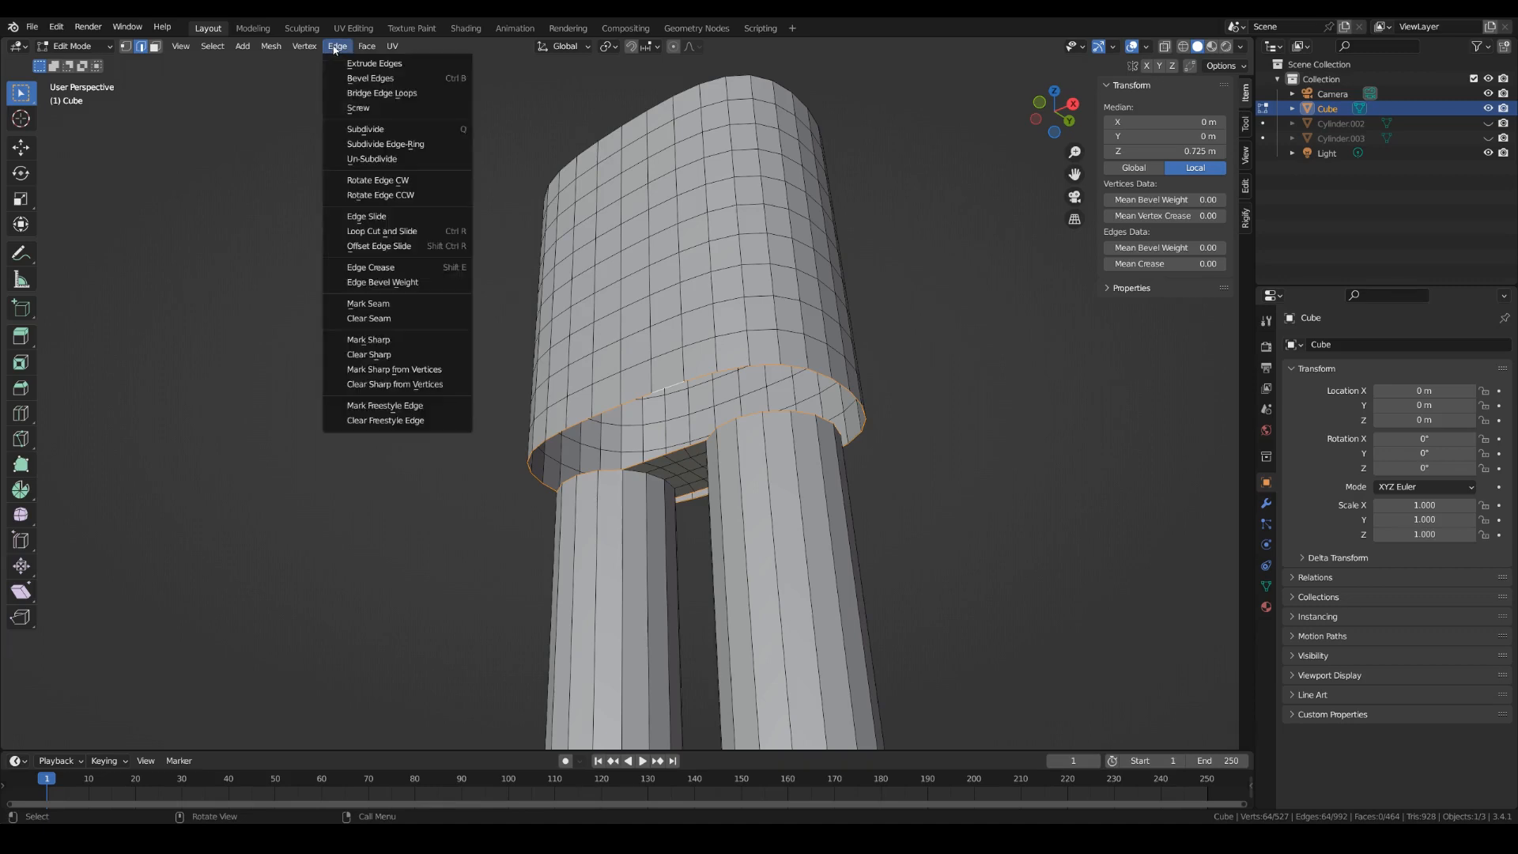
pyautogui.click(374, 92)
pyautogui.moveTo(1025, 382); pyautogui.dragTo(1074, 461, button='middle')
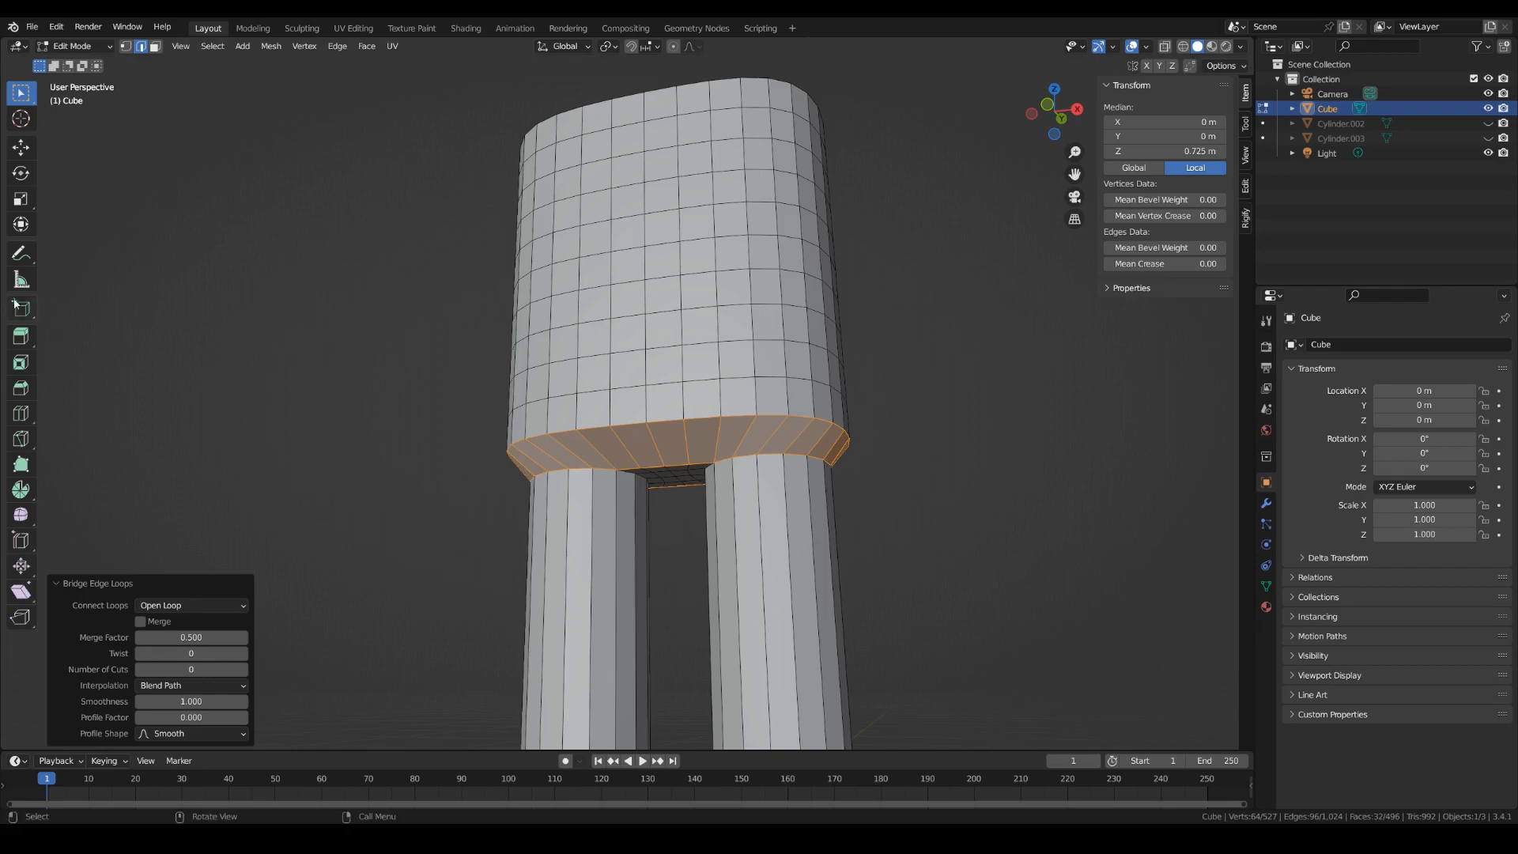
# Add a loop cut with 2 cuts around the bridge between the body and the legs.
pyautogui.click(20, 412)
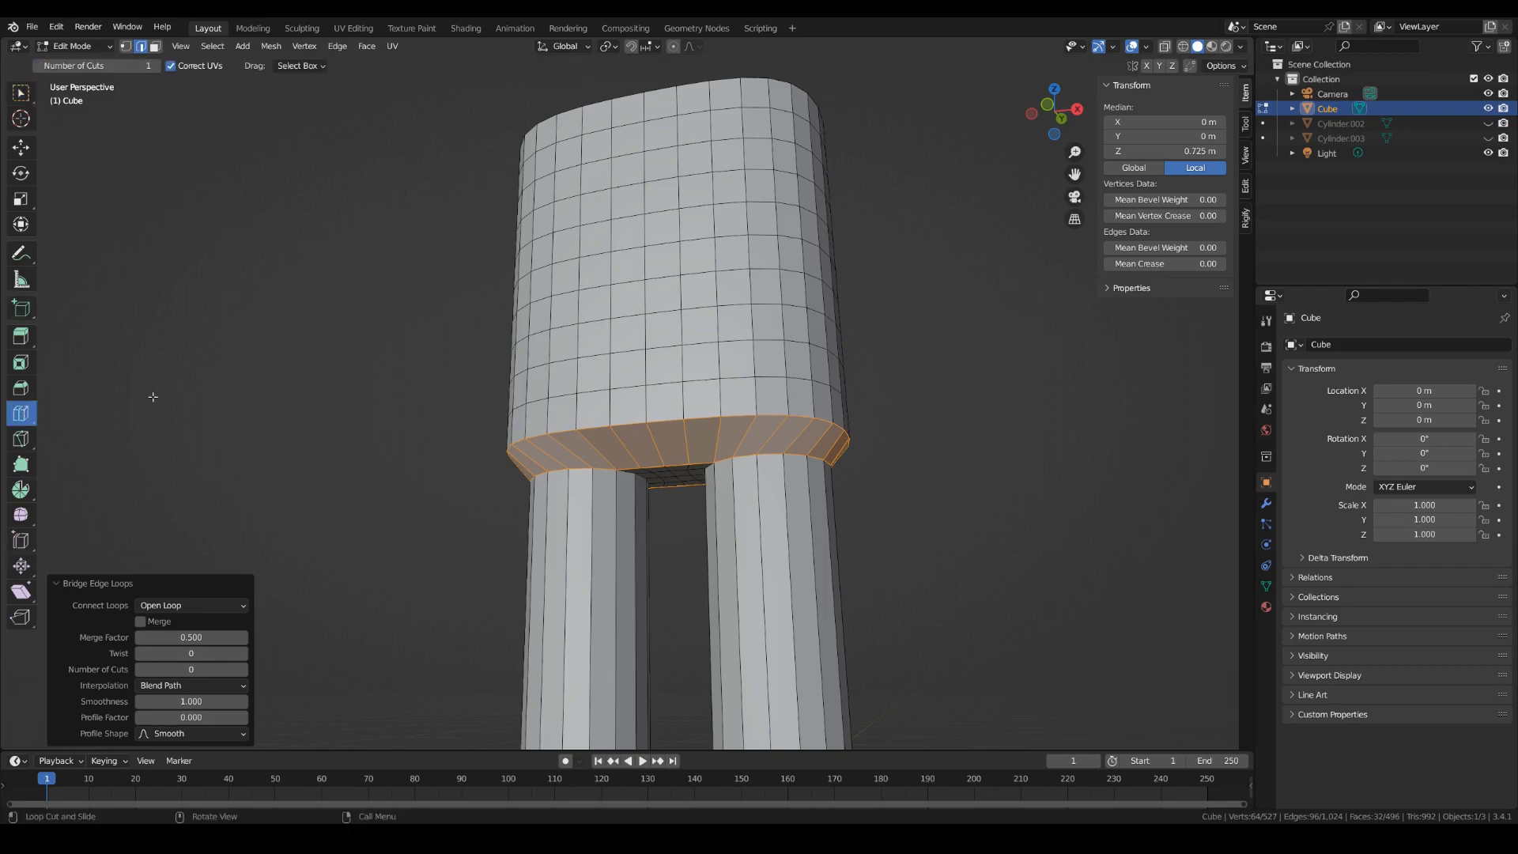
pyautogui.click(736, 440)
pyautogui.click(243, 604)
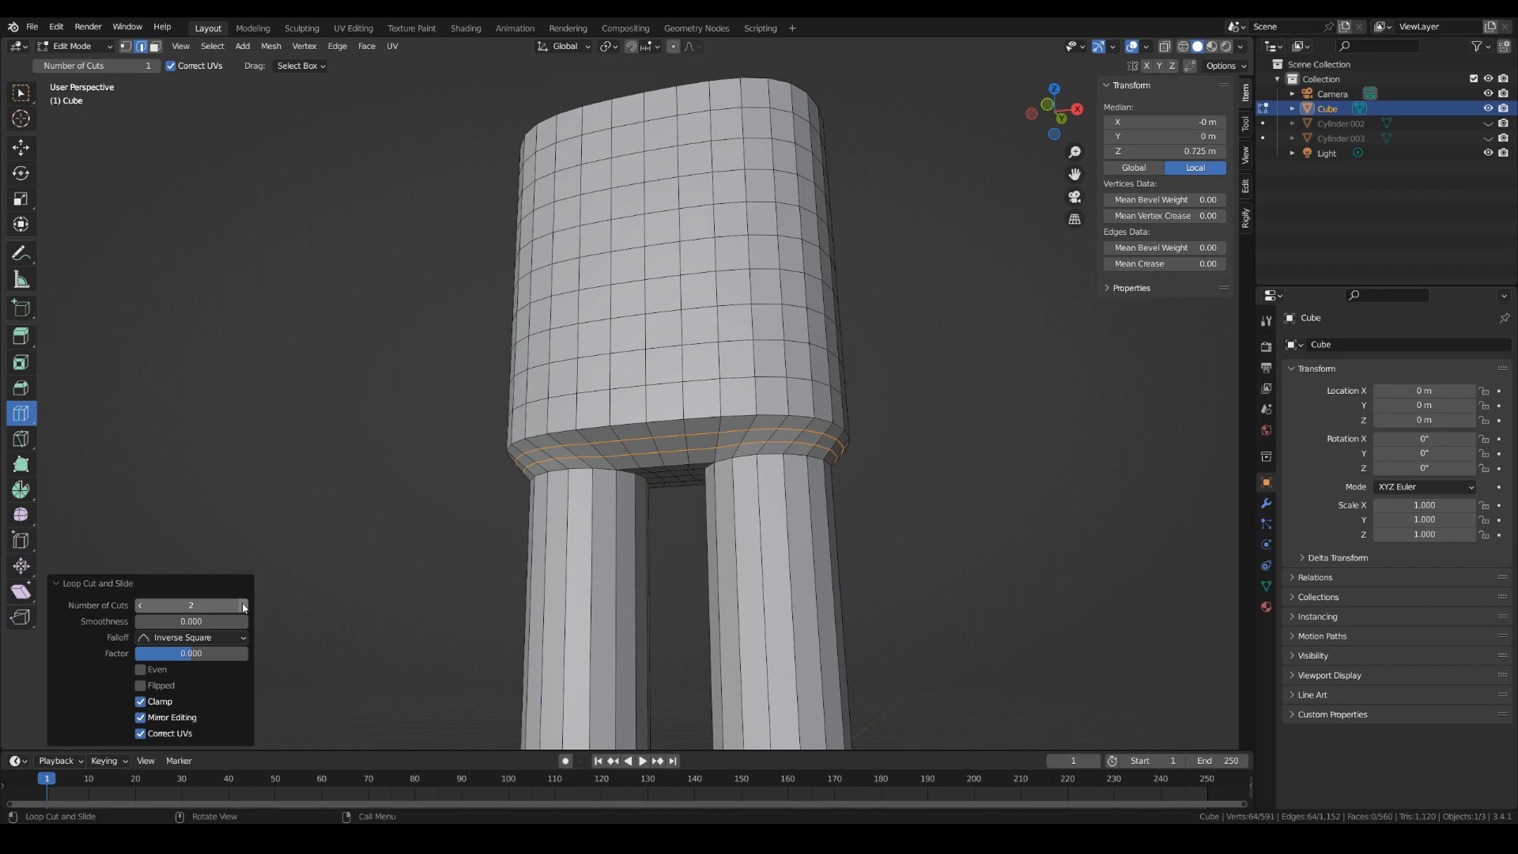
# Return to Object Mode and add a Round Cube mesh with a radius of 0.30.
pyautogui.press('Tab')
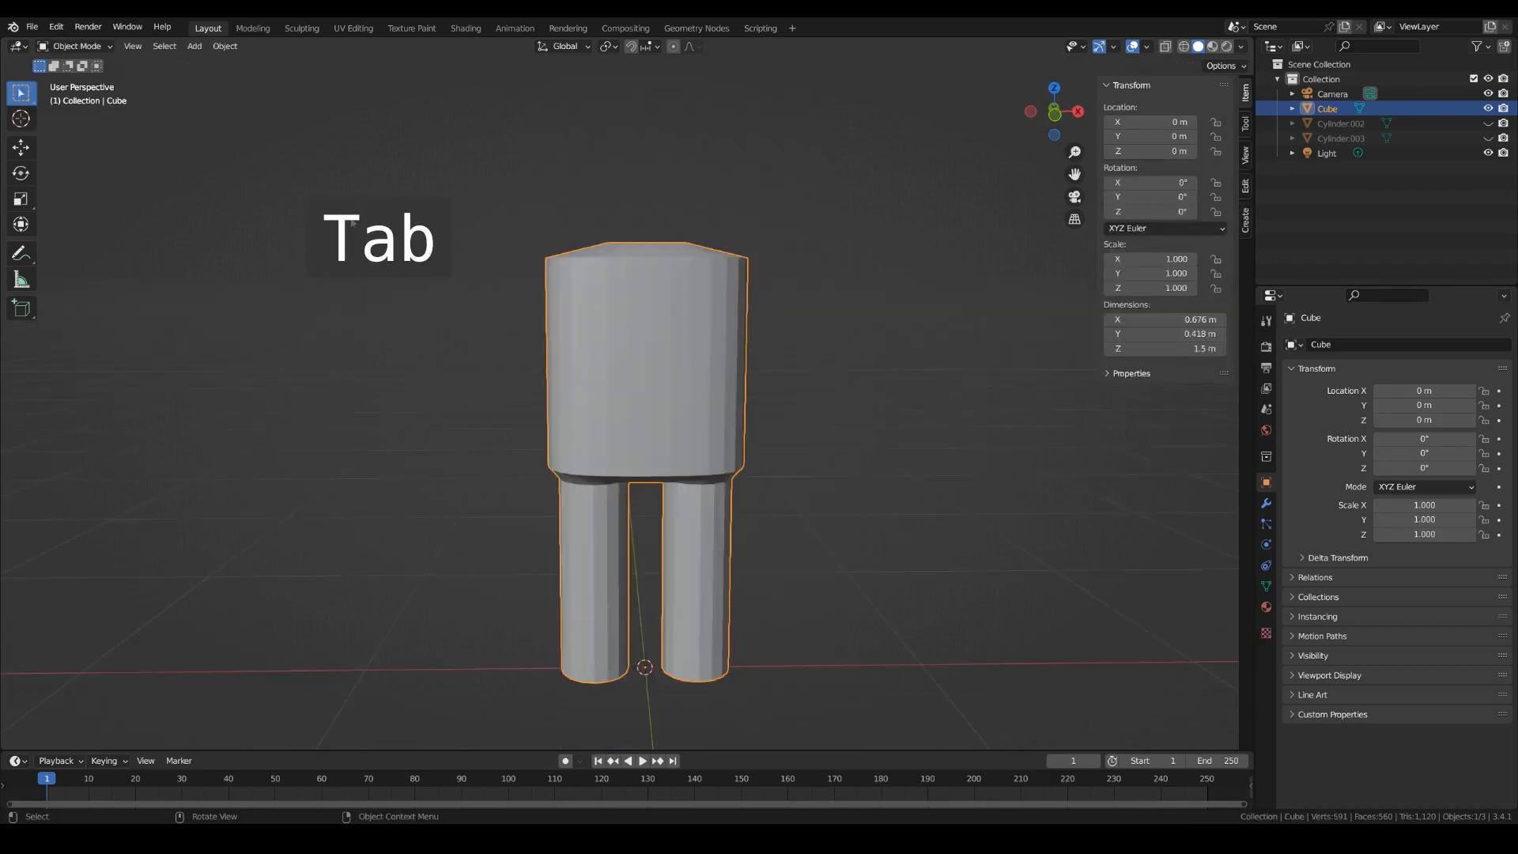
pyautogui.click(194, 46)
pyautogui.moveTo(209, 63)
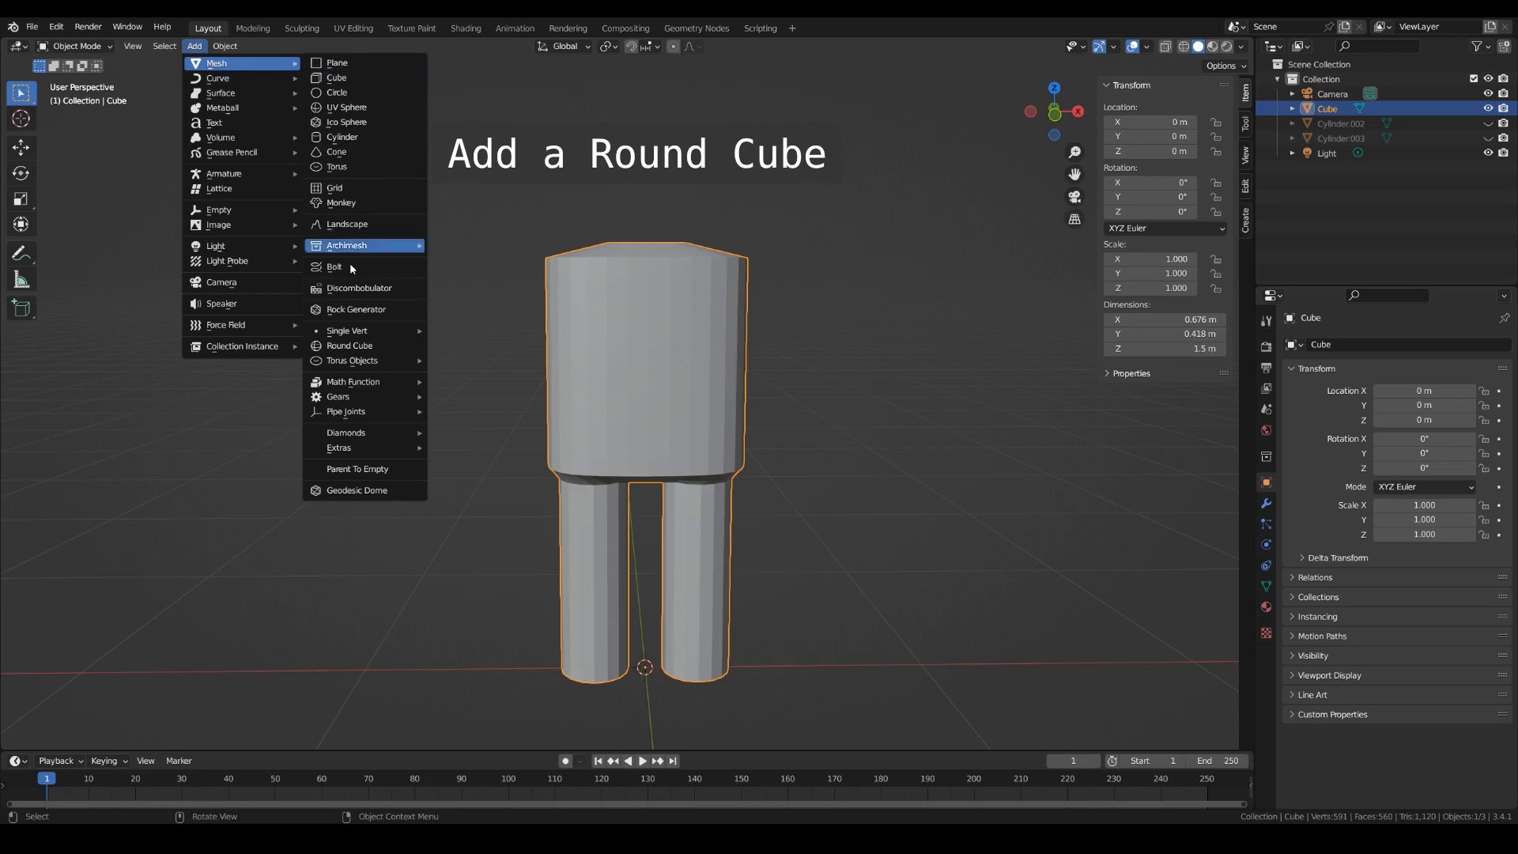
pyautogui.click(349, 345)
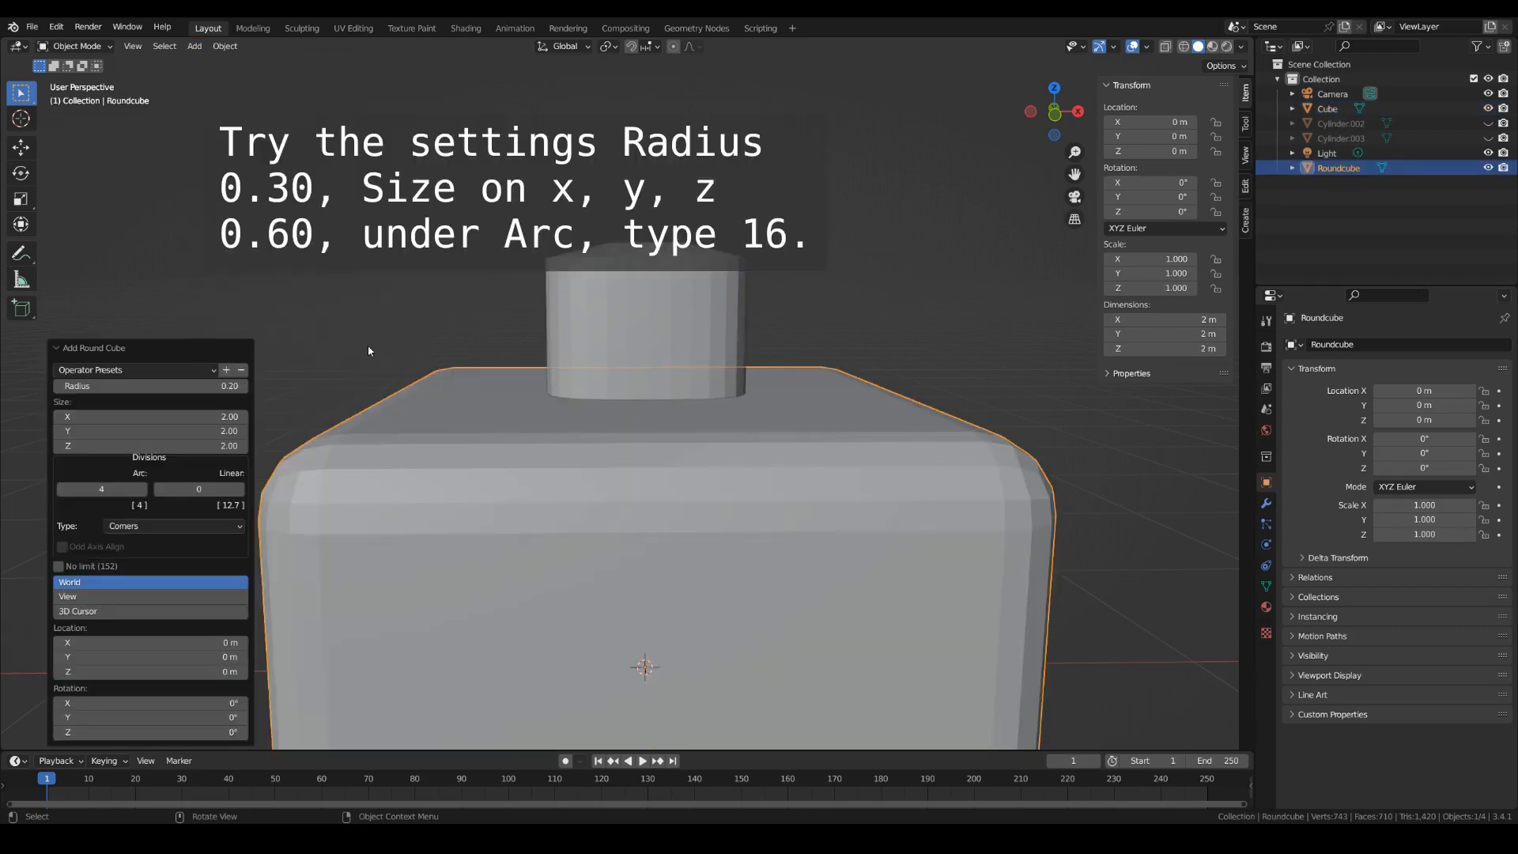
pyautogui.click(180, 384)
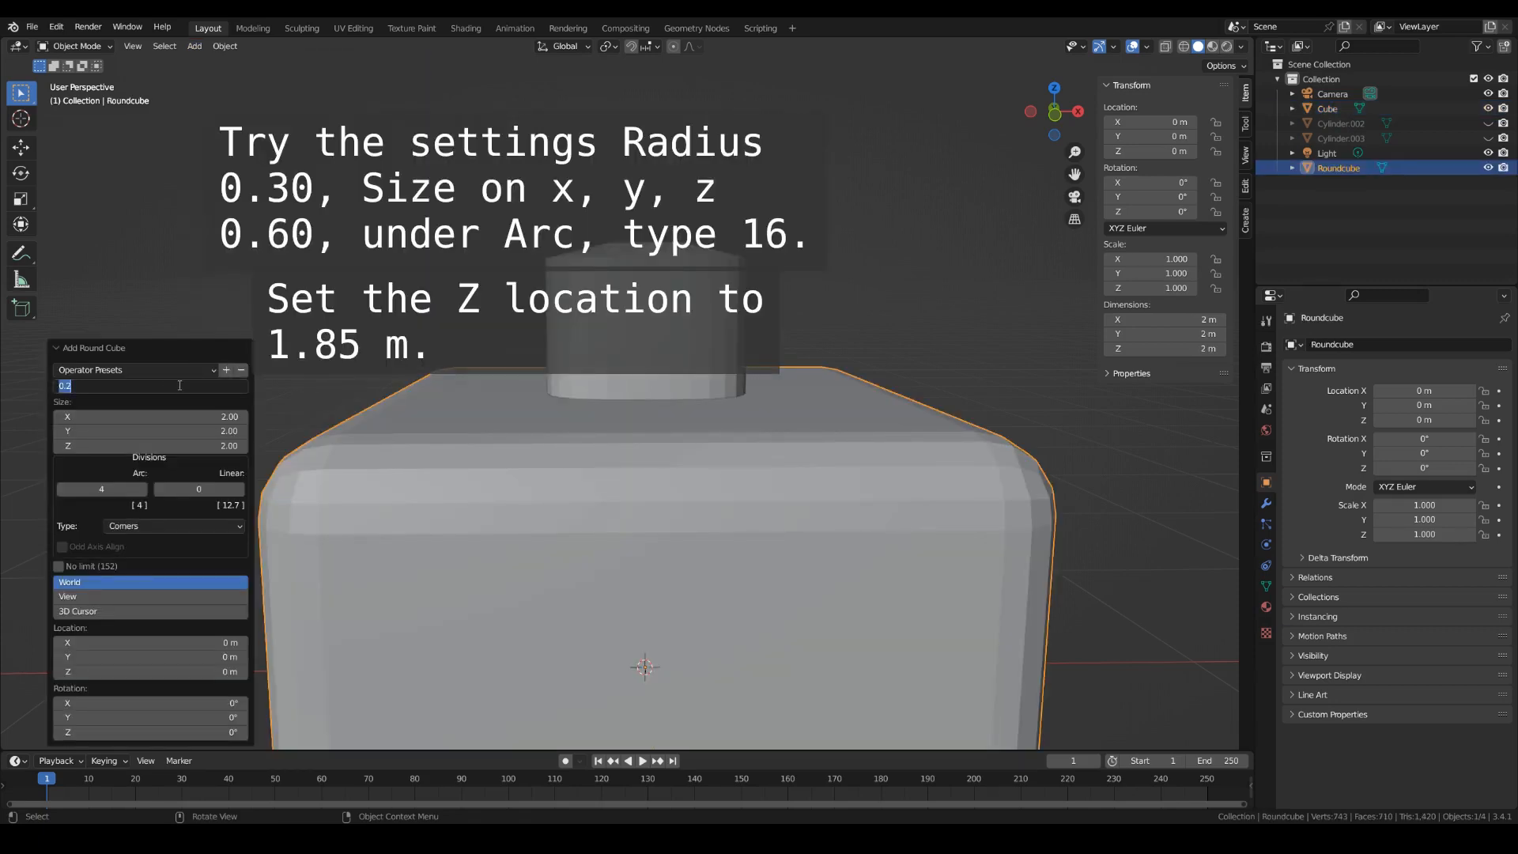
pyautogui.press('Left')
pyautogui.press('Delete')
pyautogui.write('3')
pyautogui.press('Return')
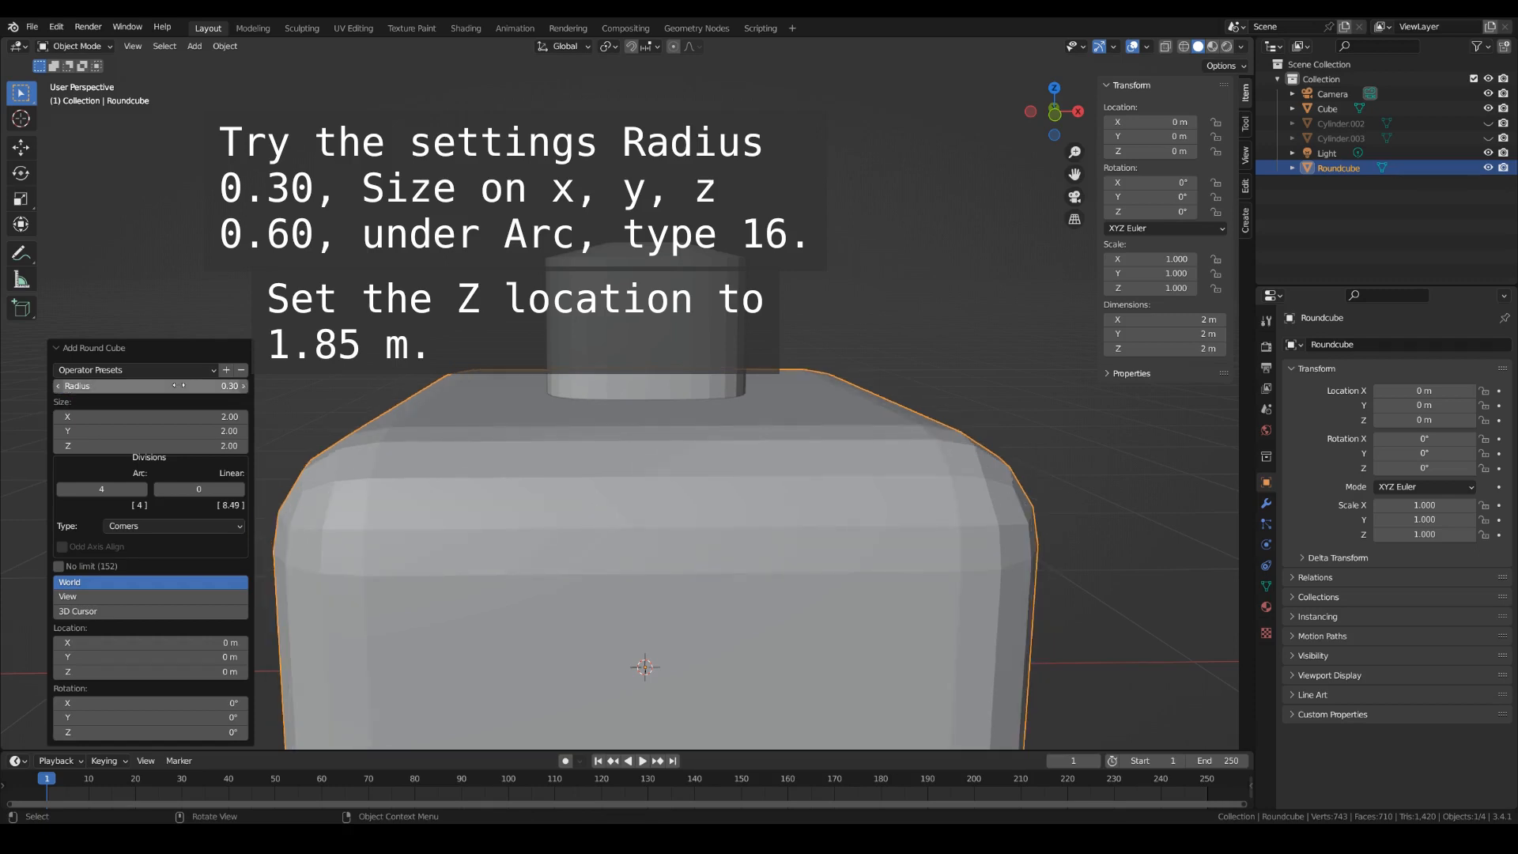
# Set the round cube's X, Y and Z size to 0.60 each.
pyautogui.click(178, 416)
pyautogui.write('0')
pyautogui.press('Left')
pyautogui.write('0')
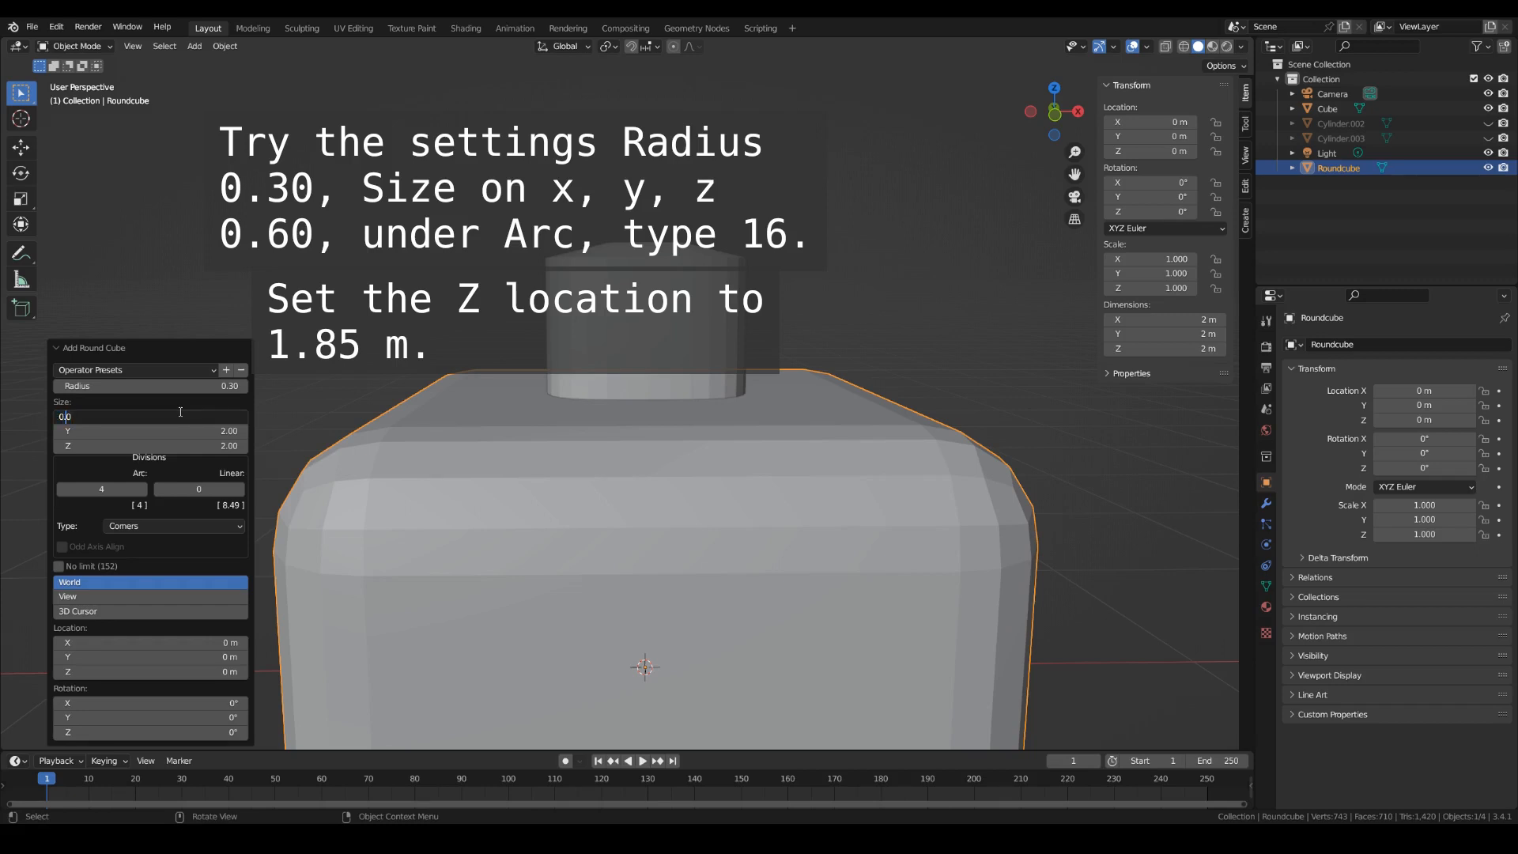
pyautogui.press('Delete')
pyautogui.write('6')
pyautogui.moveTo(162, 418); pyautogui.dragTo(57, 412)
pyautogui.hotkey('ctrl', 'c')
pyautogui.press('Return')
pyautogui.doubleClick(109, 433)
pyautogui.hotkey('ctrl', 'v')
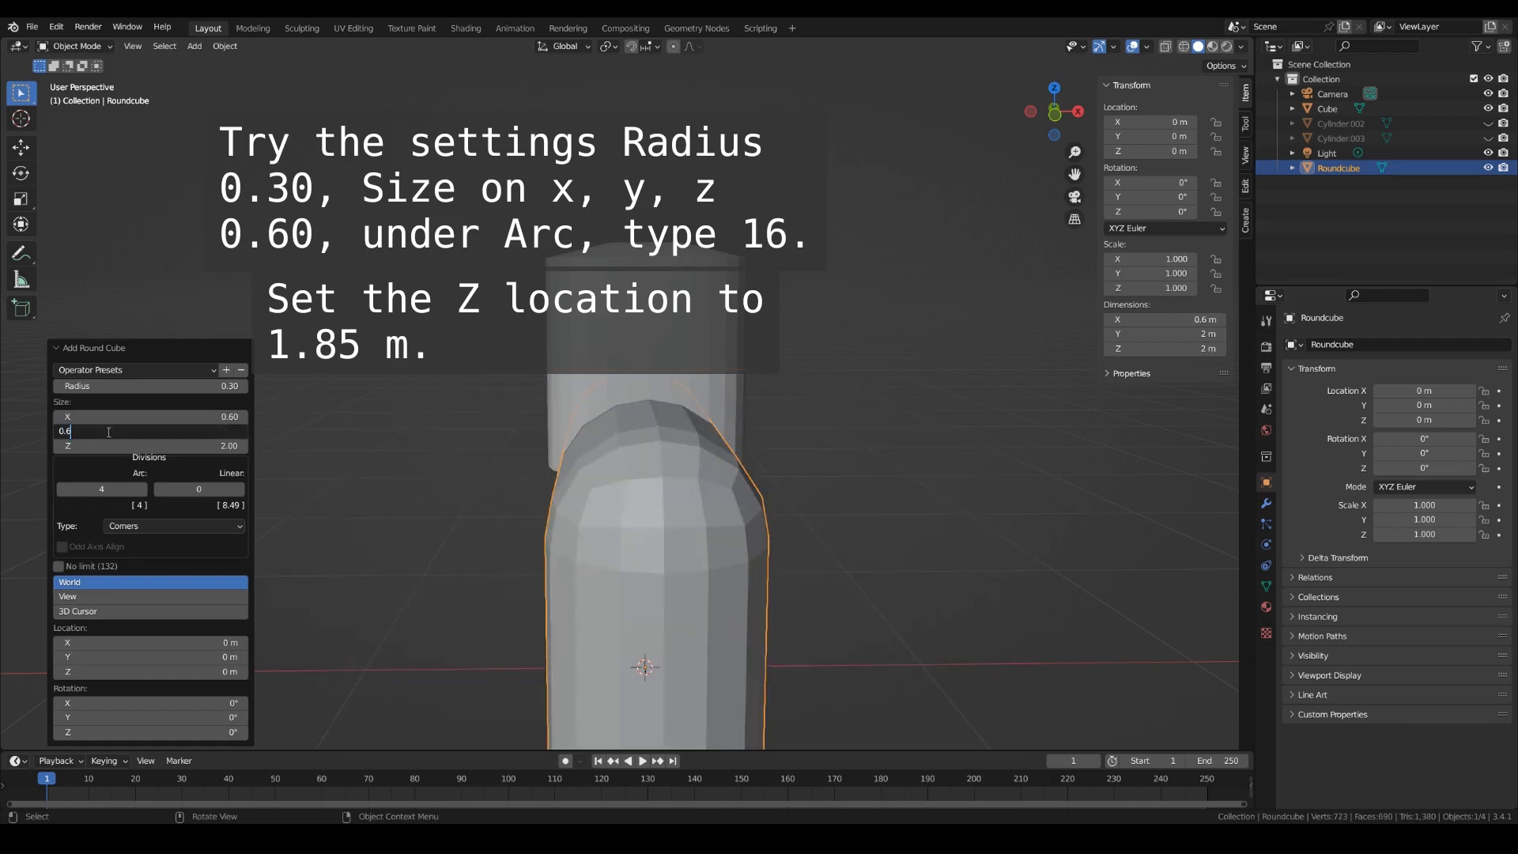
pyautogui.press('Return')
pyautogui.doubleClick(111, 445)
pyautogui.hotkey('ctrl', 'v')
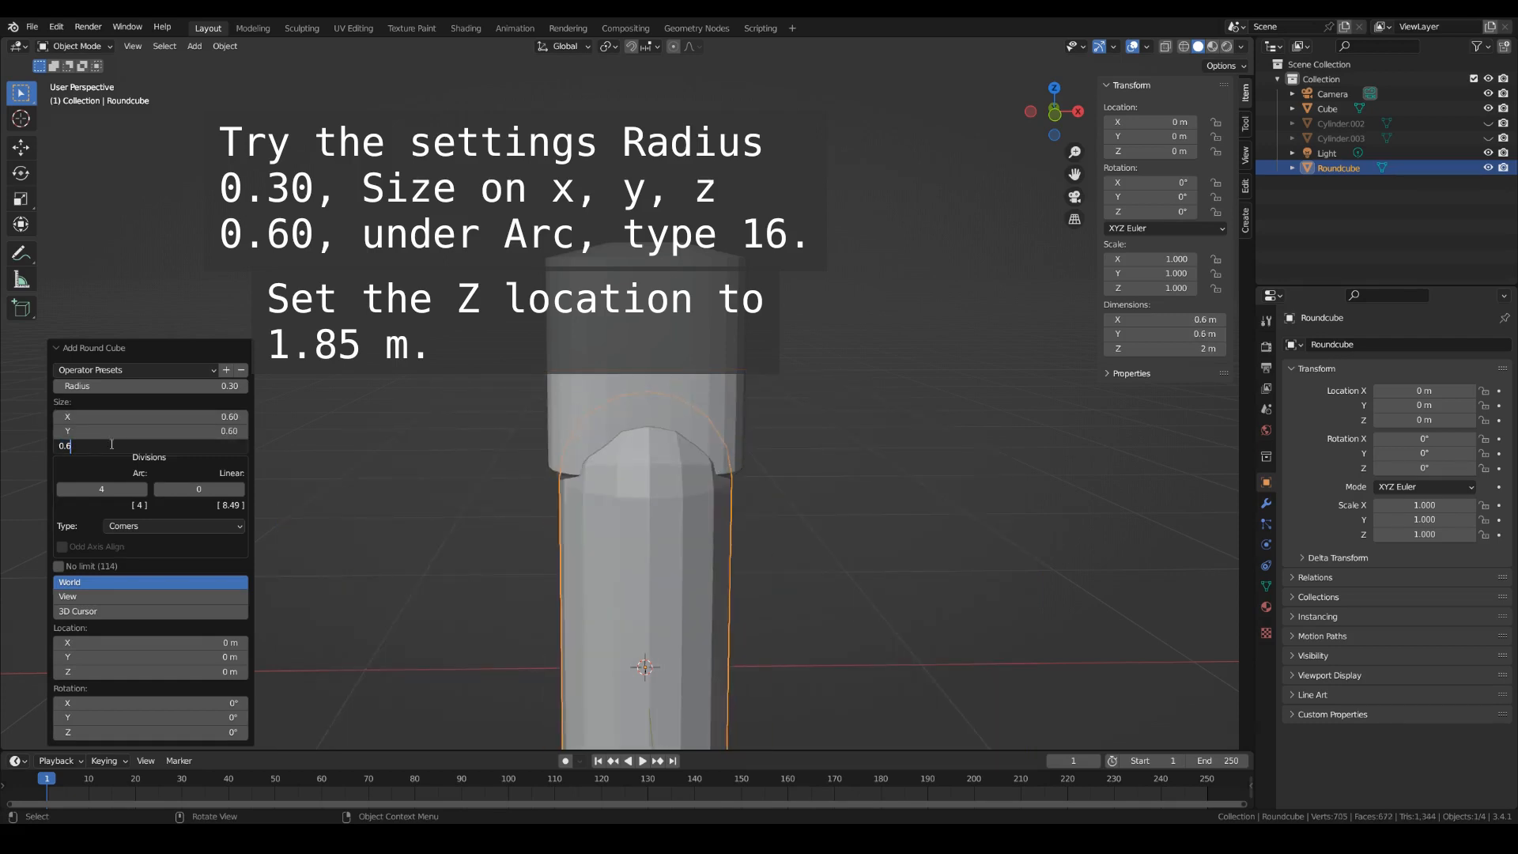
pyautogui.press('Return')
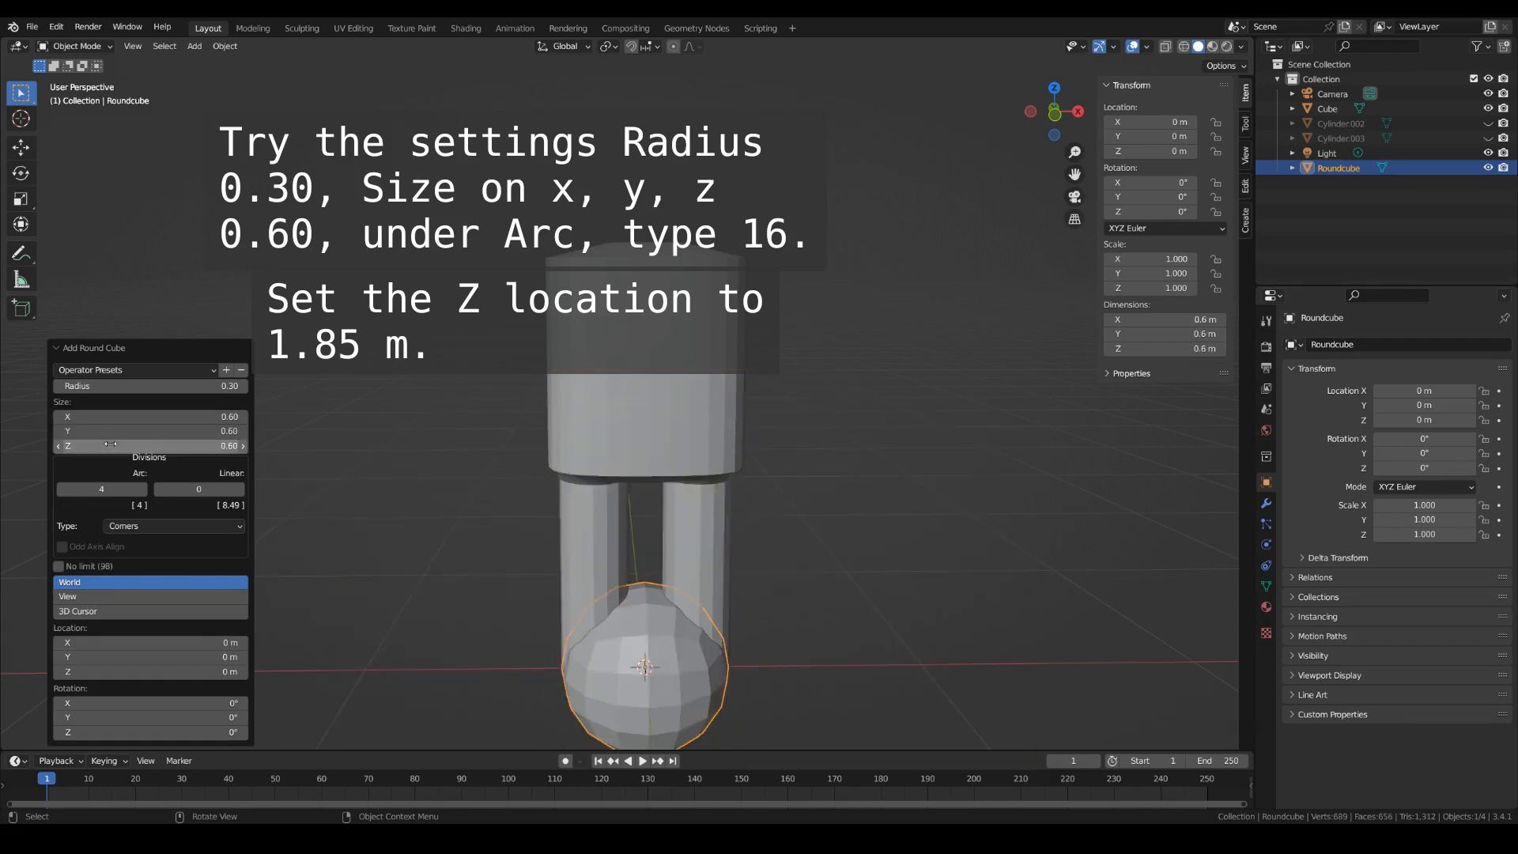
# Set the round cube's arc divisions to 16 and its Z location to 1.85 m.
pyautogui.doubleClick(102, 490)
pyautogui.write('16')
pyautogui.press('Return')
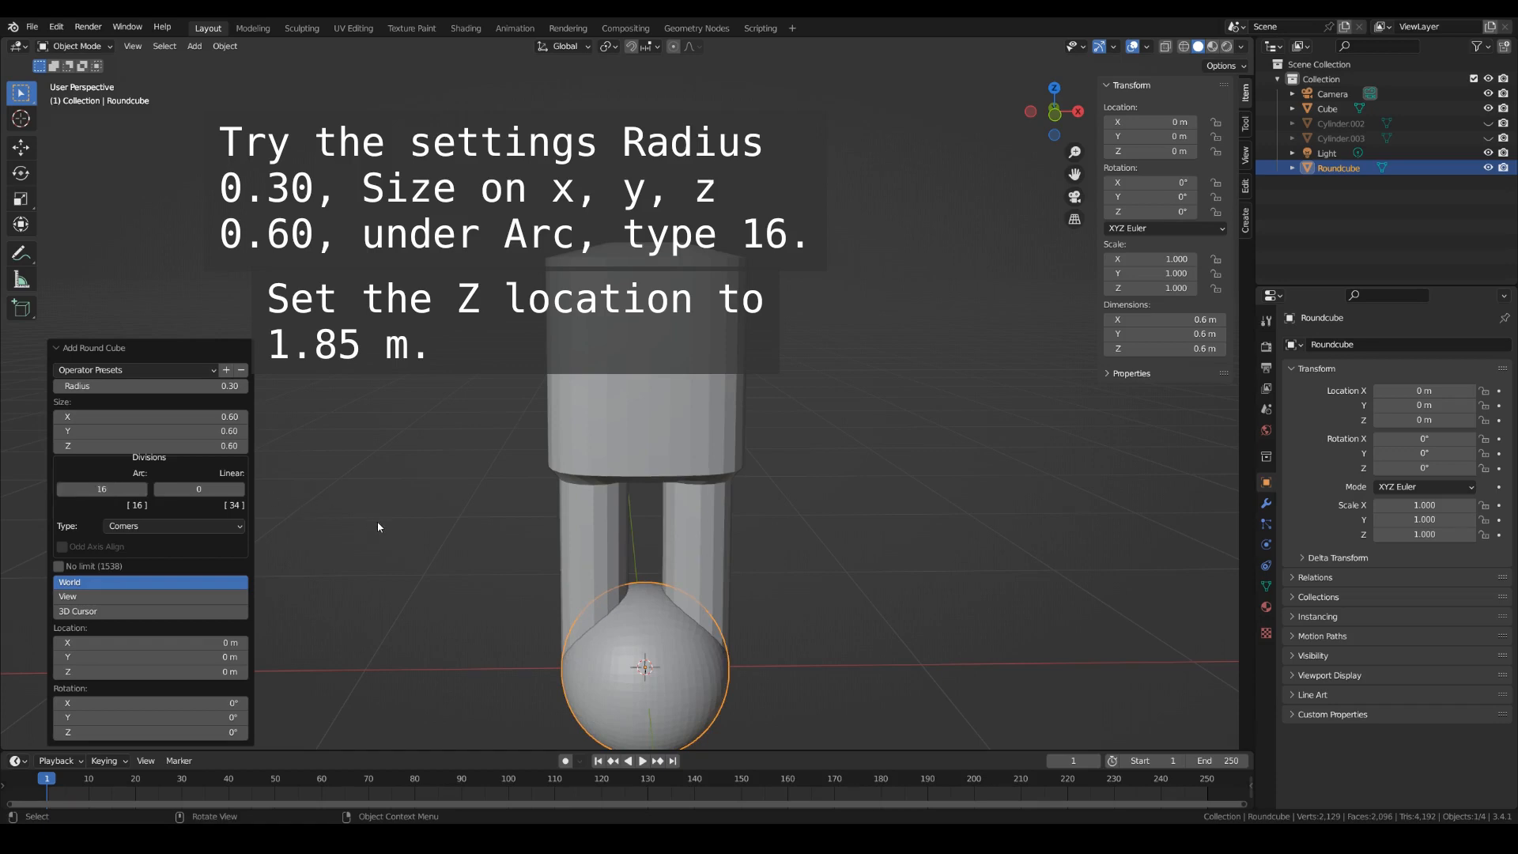
pyautogui.click(132, 674)
pyautogui.write('1.85')
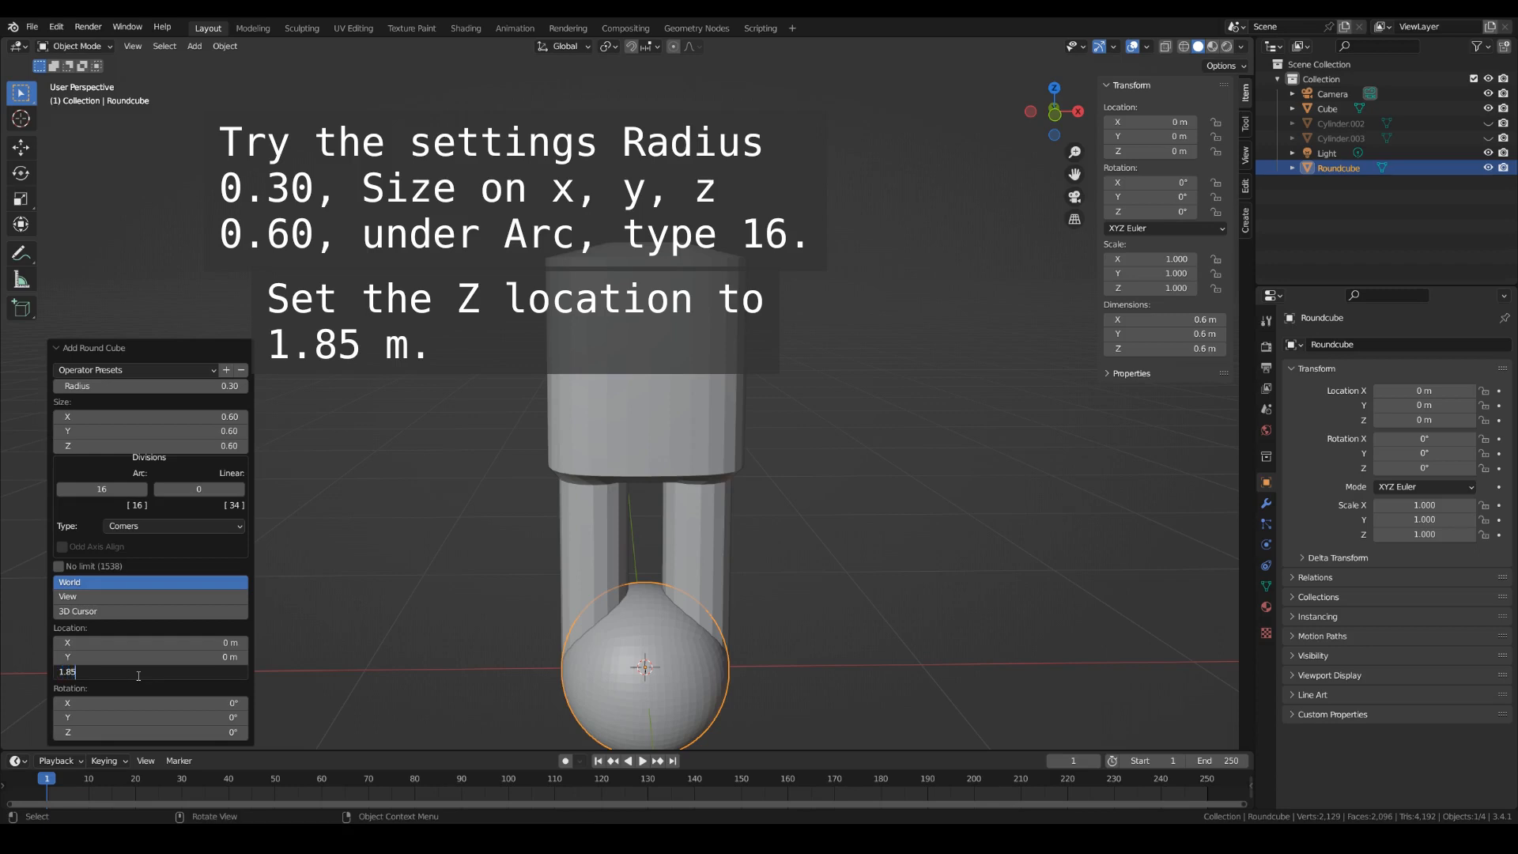
pyautogui.press('Return')
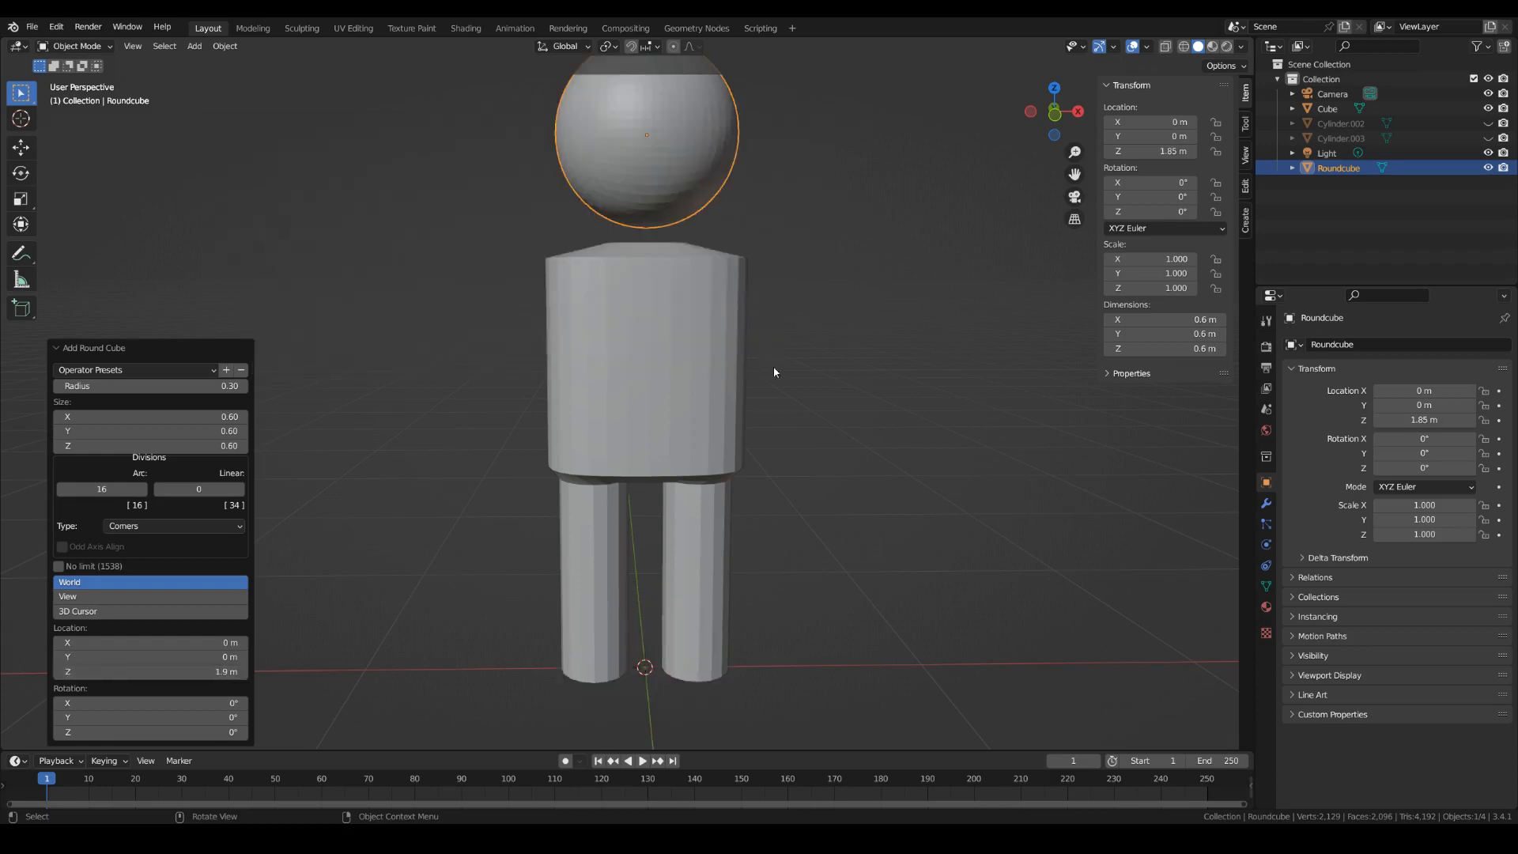
# Enter Edit Mode on the round cube head, deselect everything, and frame the head and upper body.
pyautogui.press('Tab')
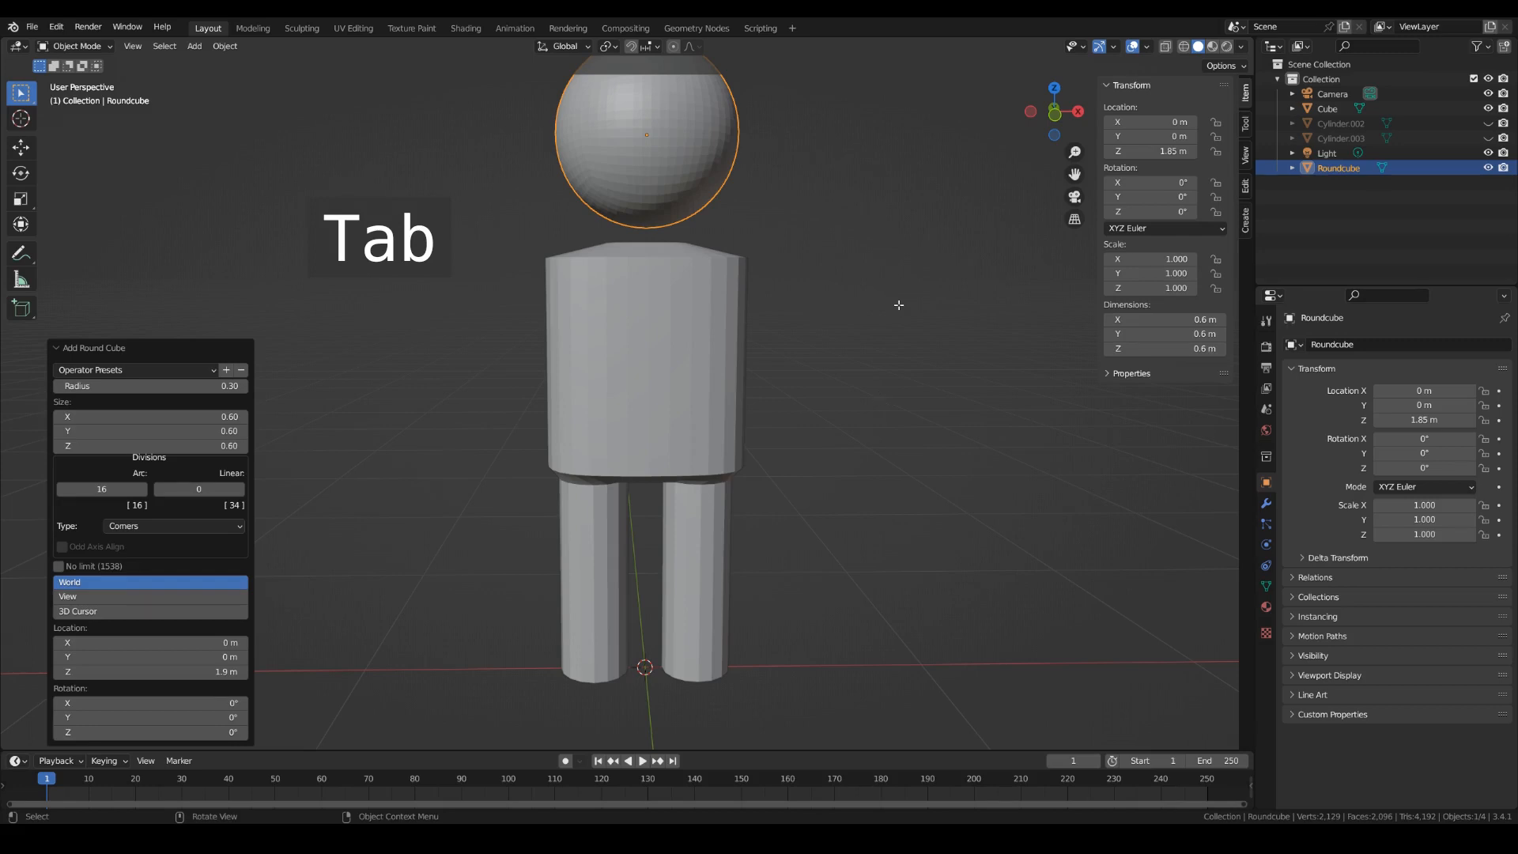
pyautogui.press('ctrl+KP_8')
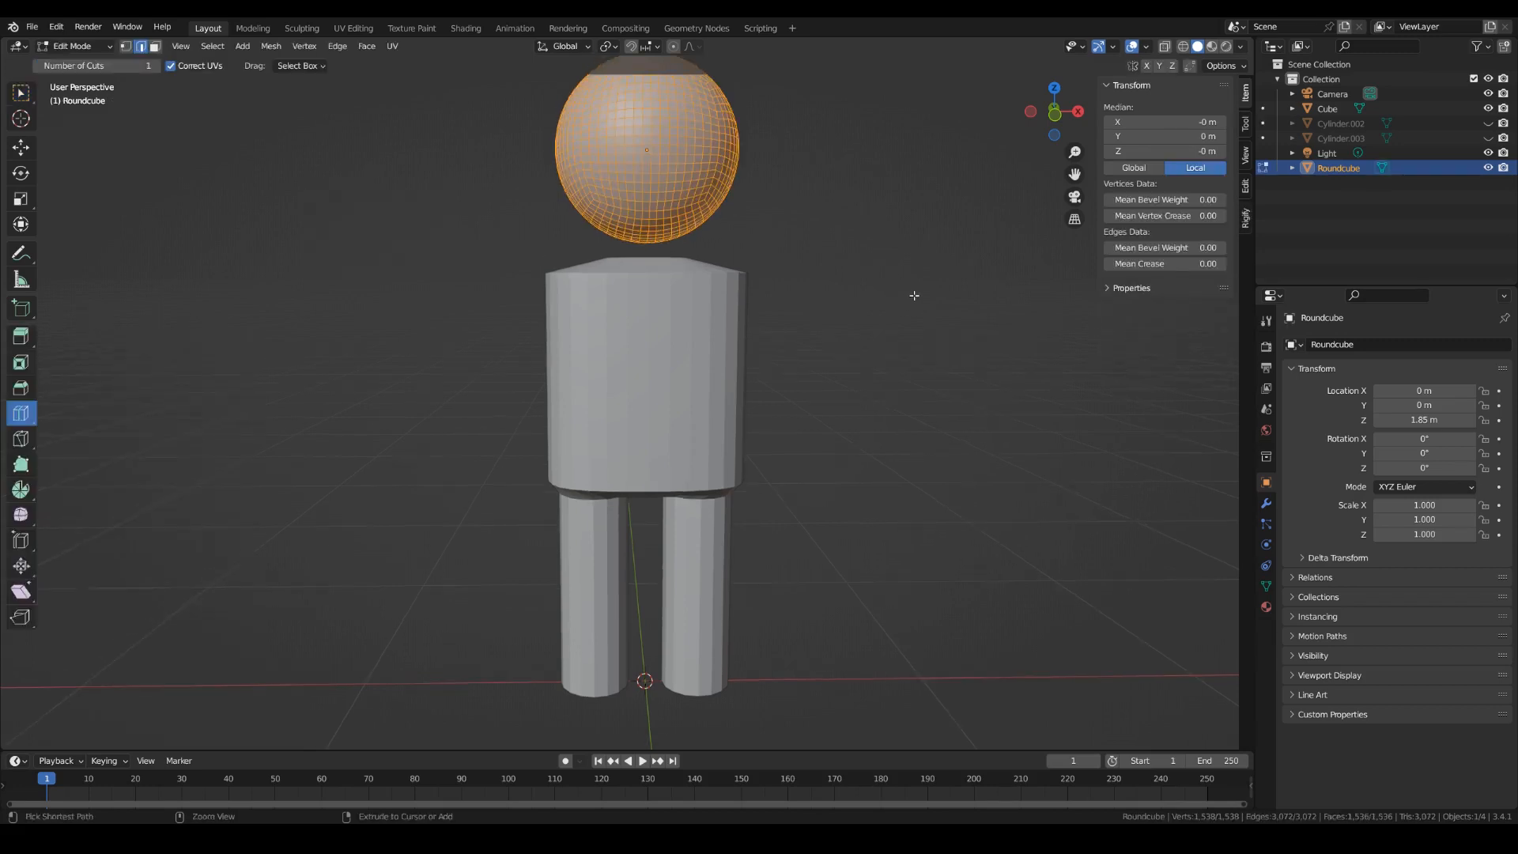
pyautogui.press('ctrl+KP_8')
pyautogui.hotkey('alt', 'a')
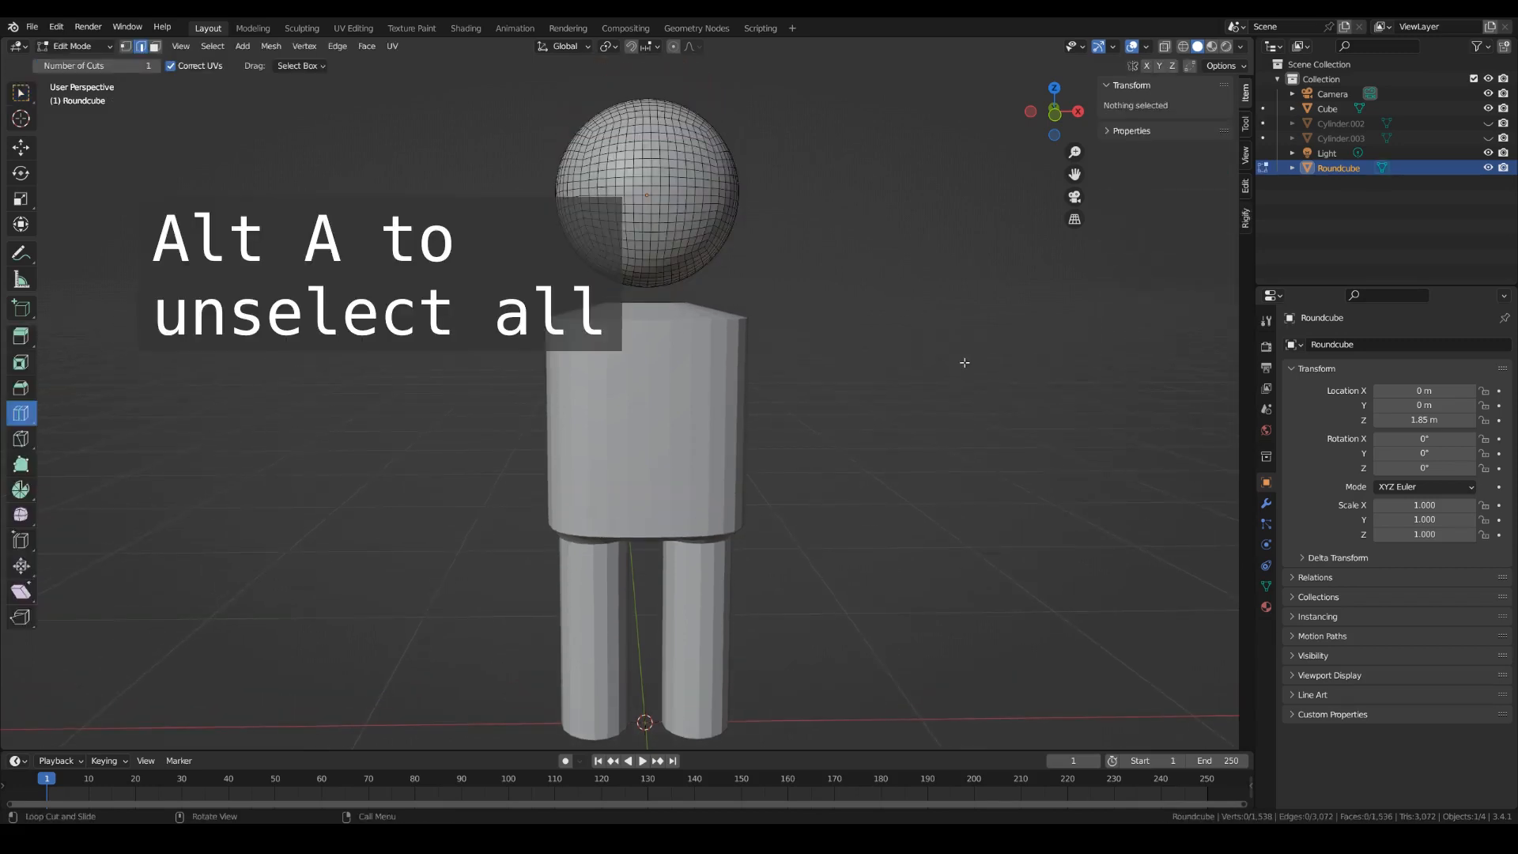
pyautogui.press('ctrl+KP_8')
pyautogui.press('ctrl+KP_8')
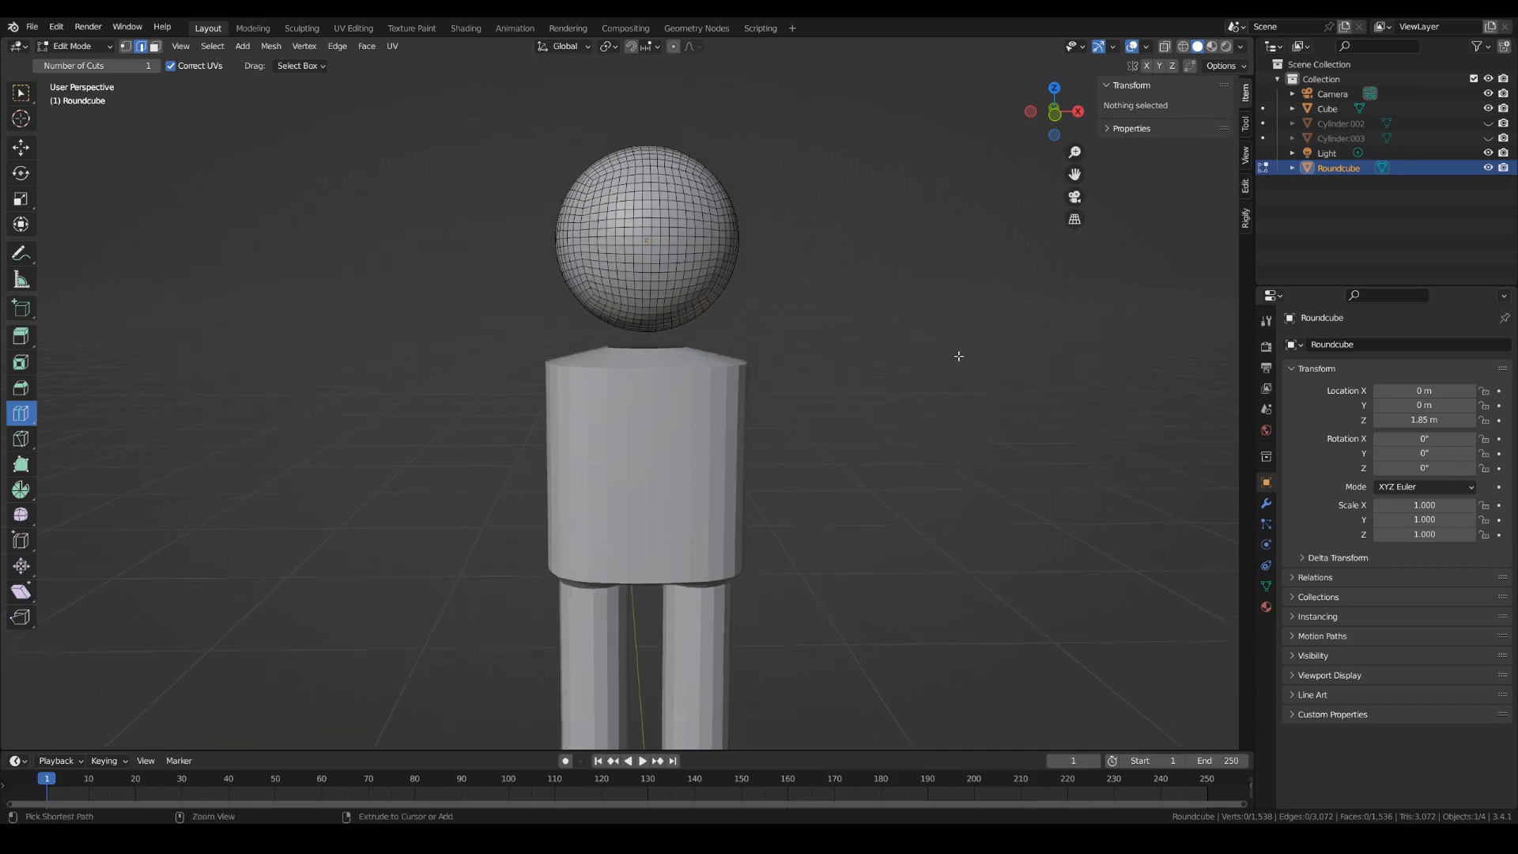
# From the front view, circle-select a 4-by-4 patch of faces for each eye and one for the nose on the head.
pyautogui.press('ctrl+KP_8')
pyautogui.press('KP_1')
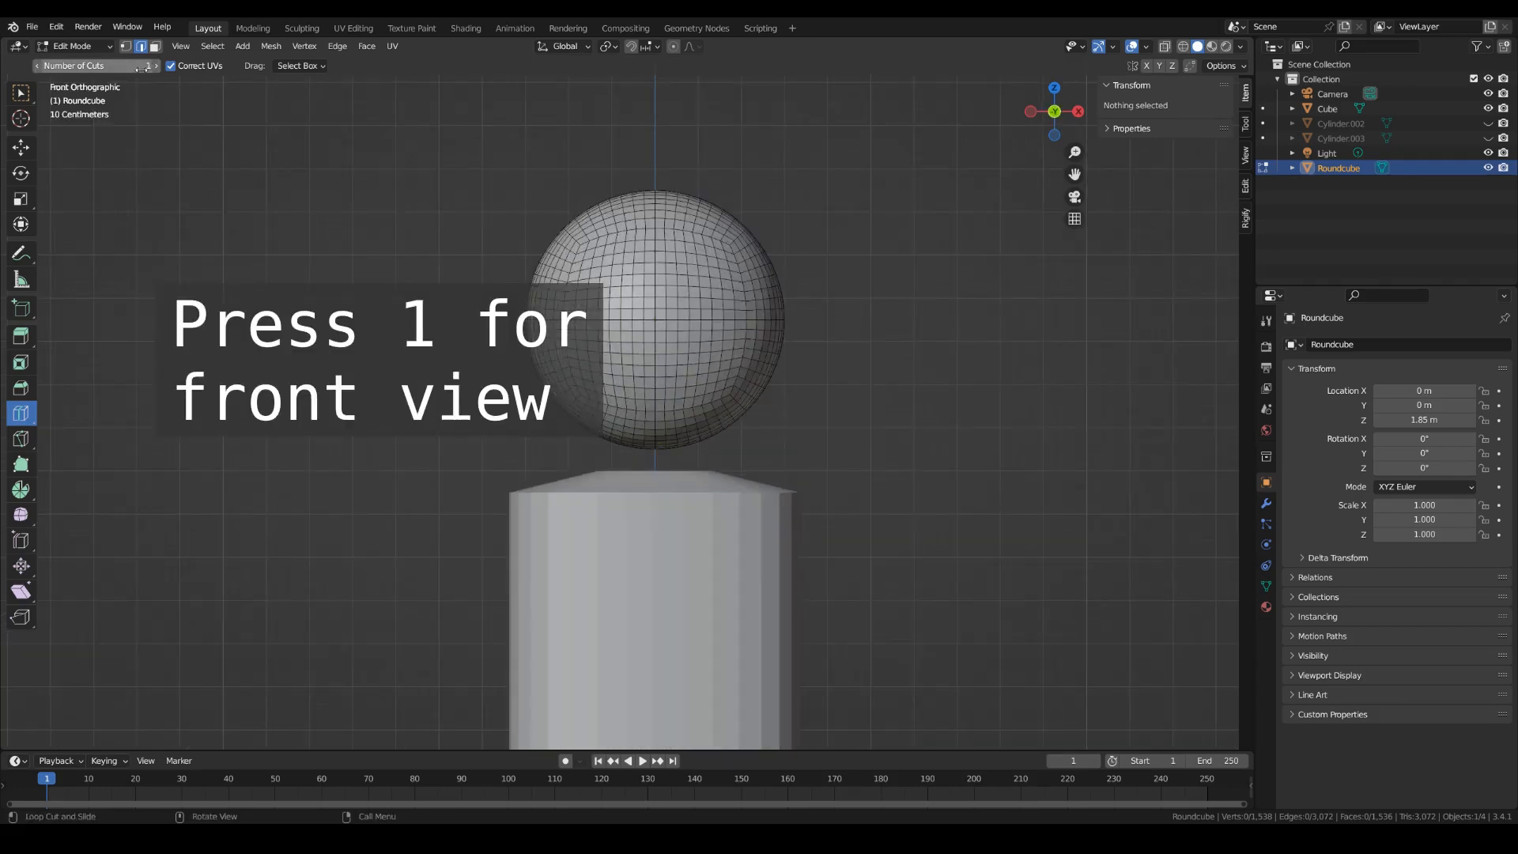
pyautogui.click(155, 47)
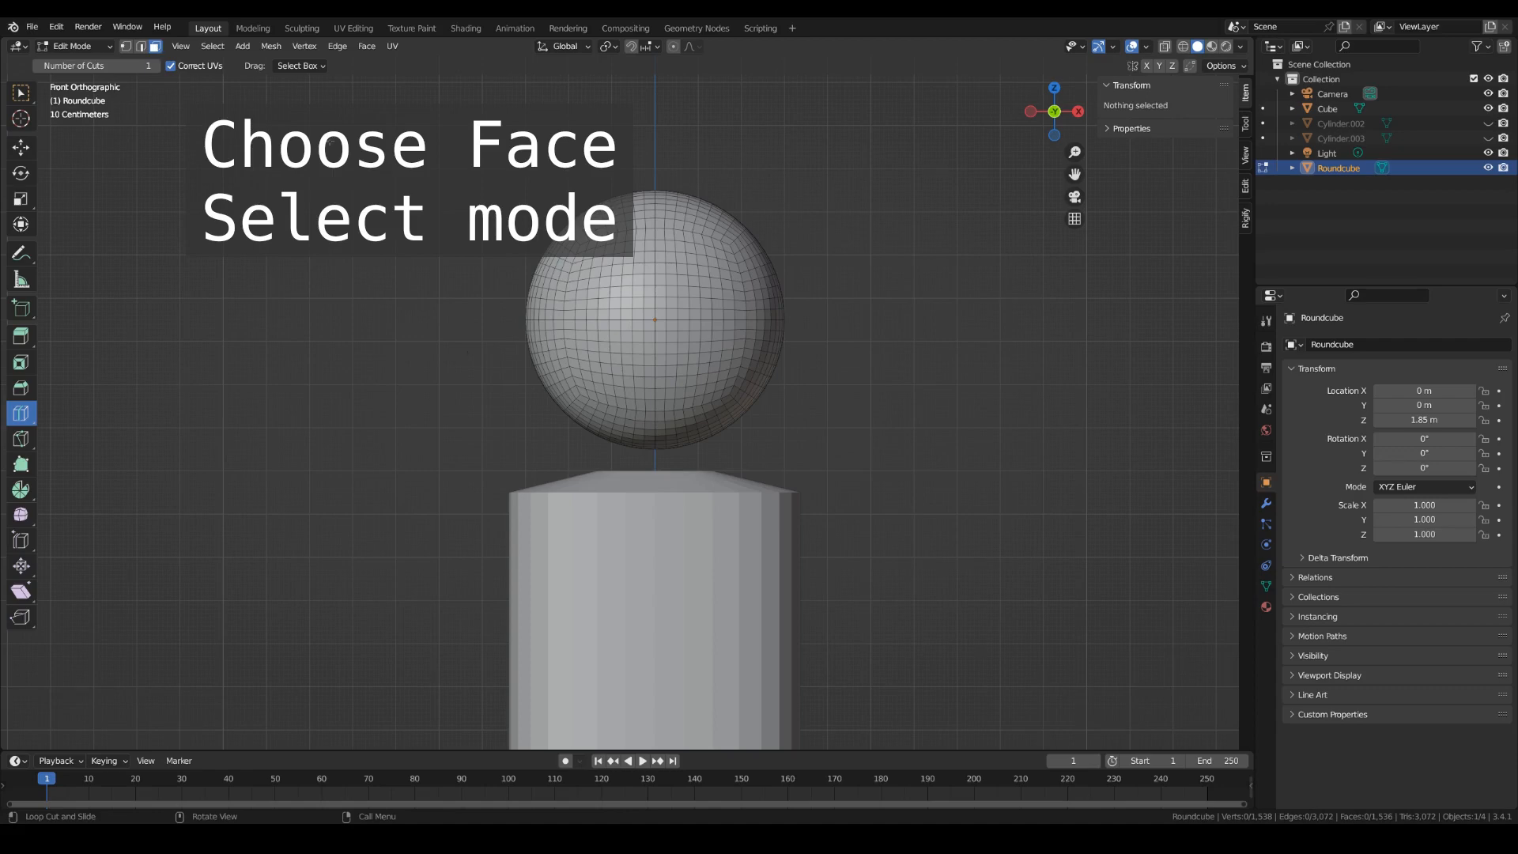
pyautogui.scroll(4, 466, 352)
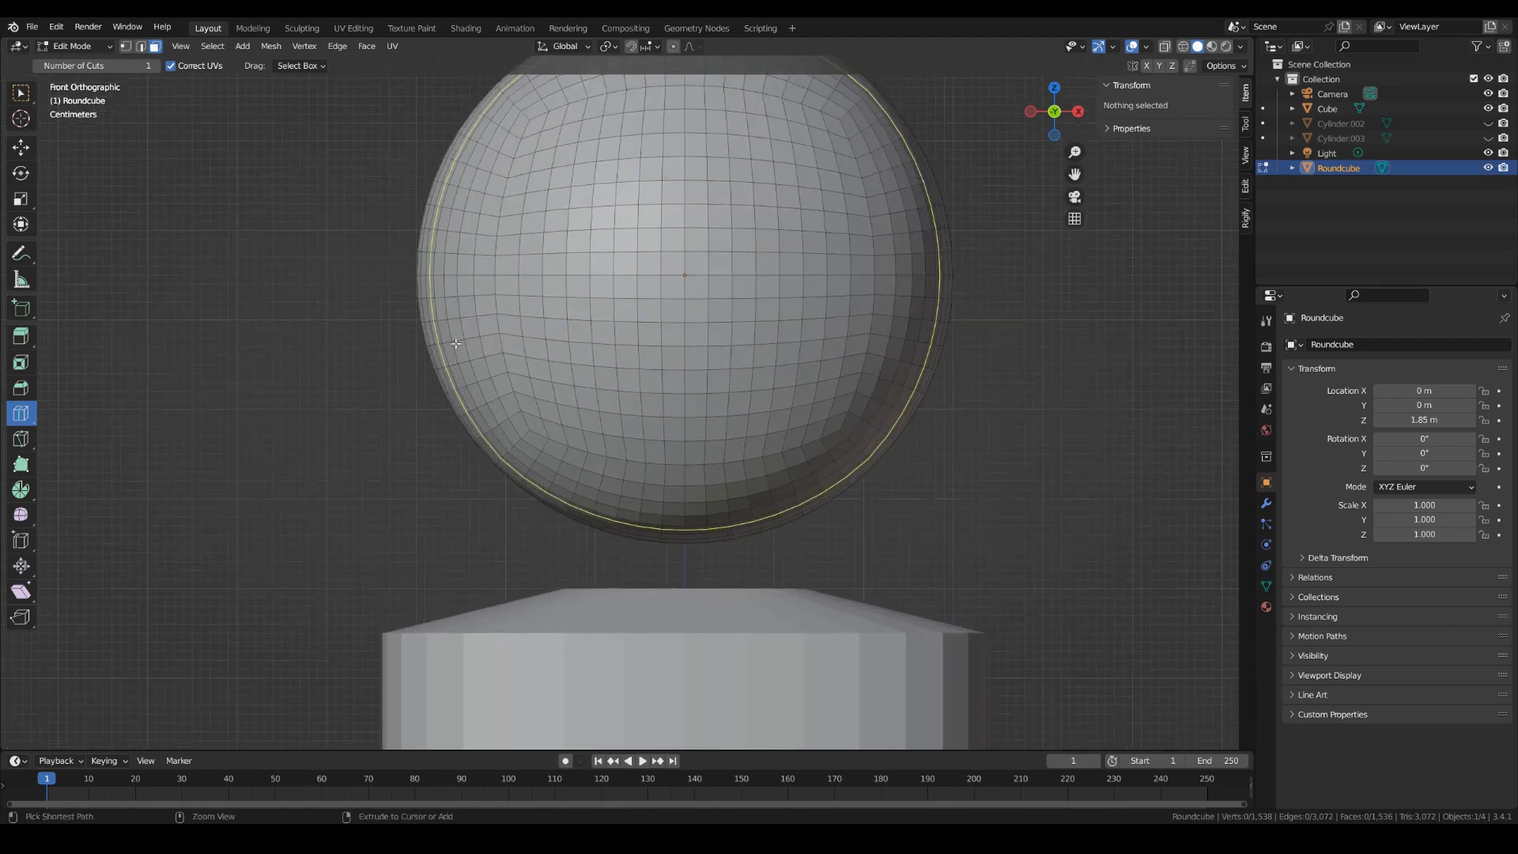
pyautogui.keyDown('shift'); pyautogui.scroll(6, 456, 344); pyautogui.keyUp('shift')
pyautogui.click(21, 93)
pyautogui.press('c')
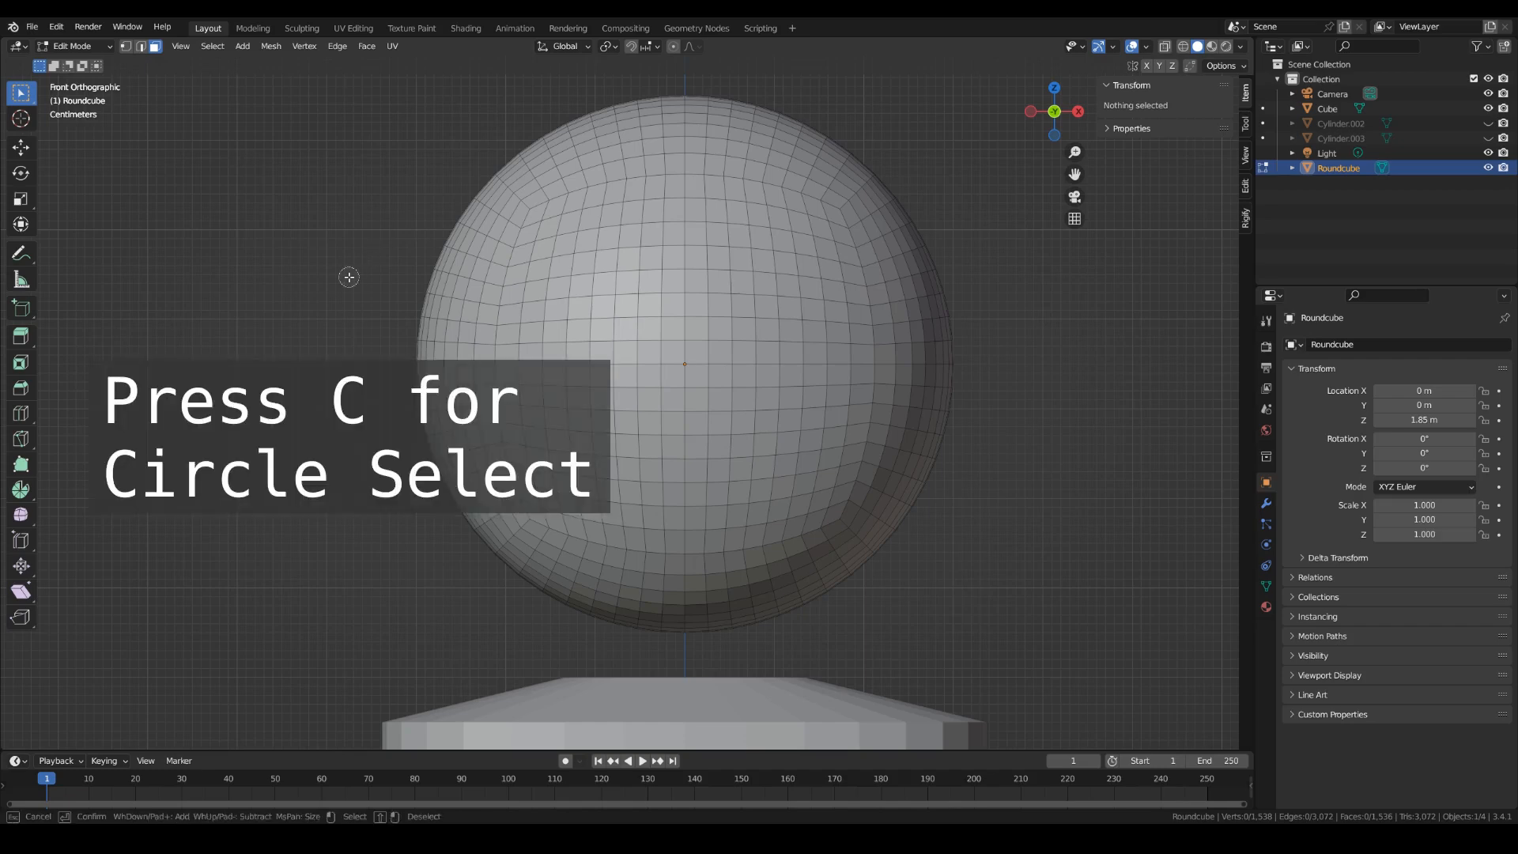
pyautogui.scroll(-2, 560, 360)
pyautogui.scroll(-2, 563, 362)
pyautogui.click(566, 363)
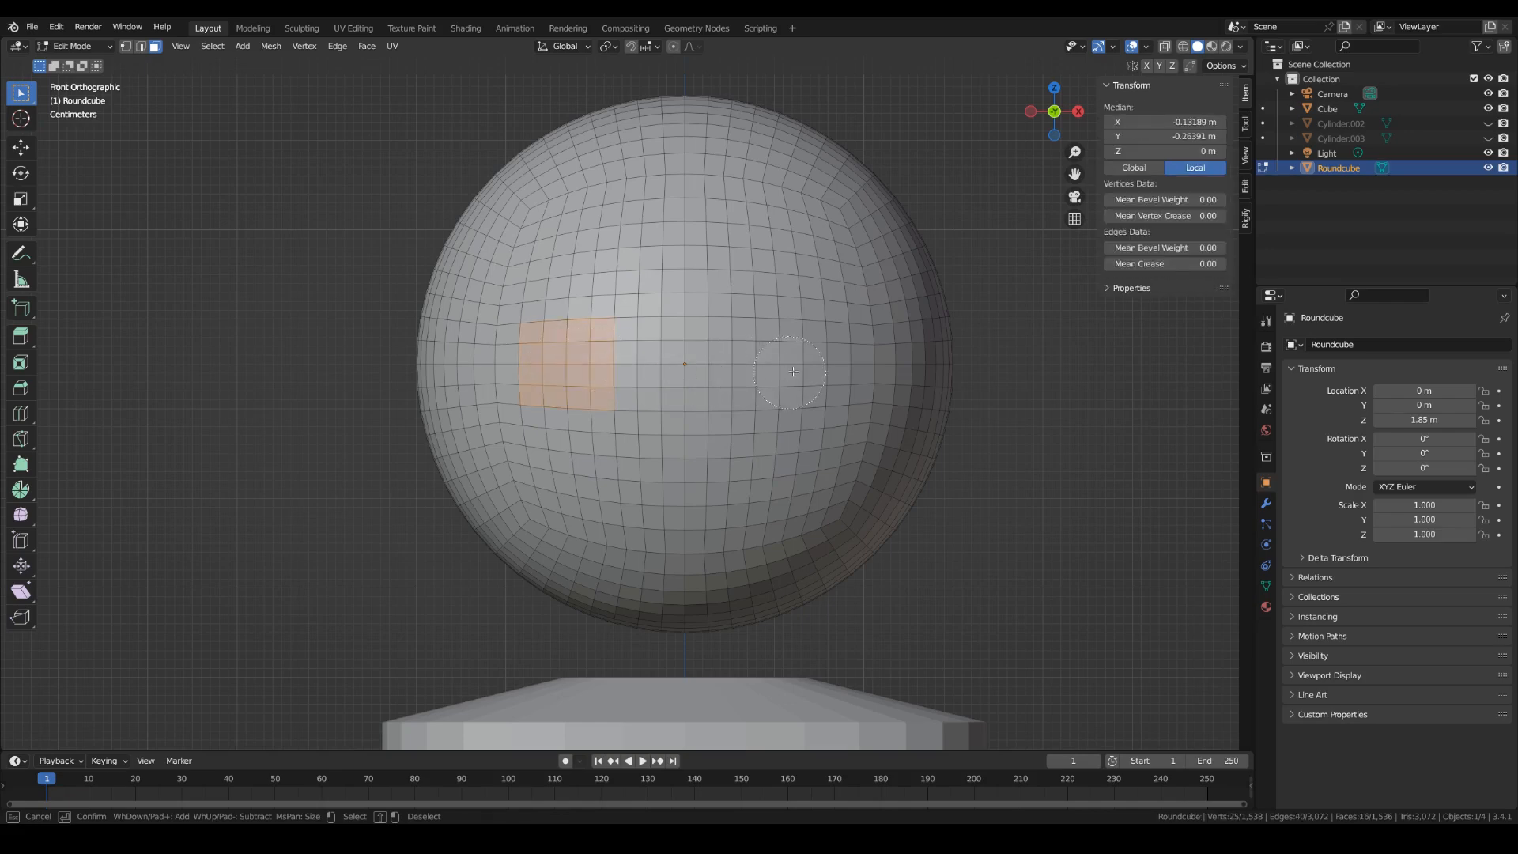
pyautogui.moveTo(798, 360); pyautogui.dragTo(801, 364)
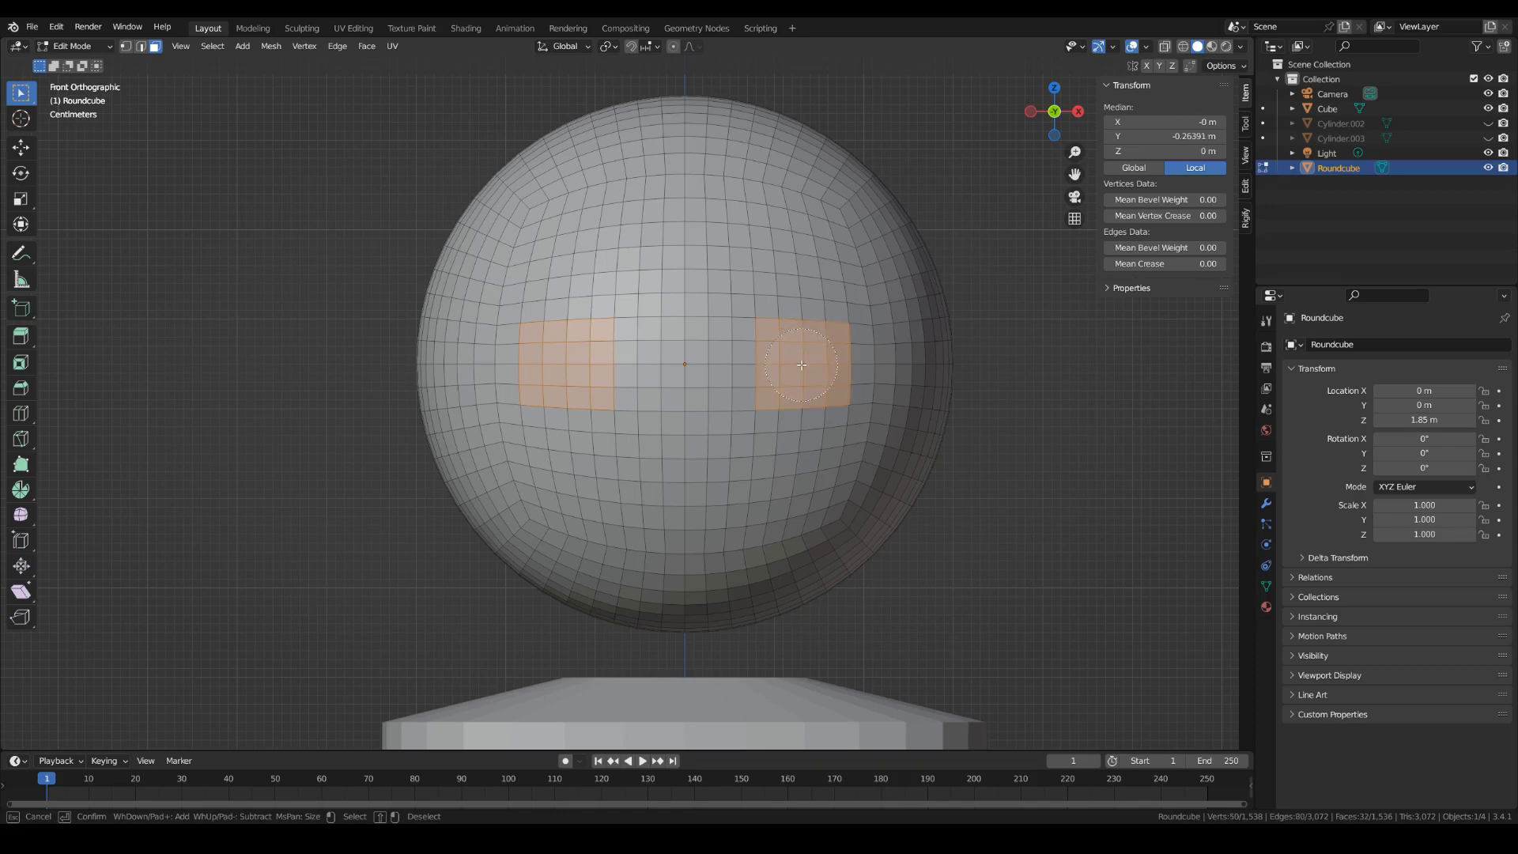
pyautogui.click(686, 408)
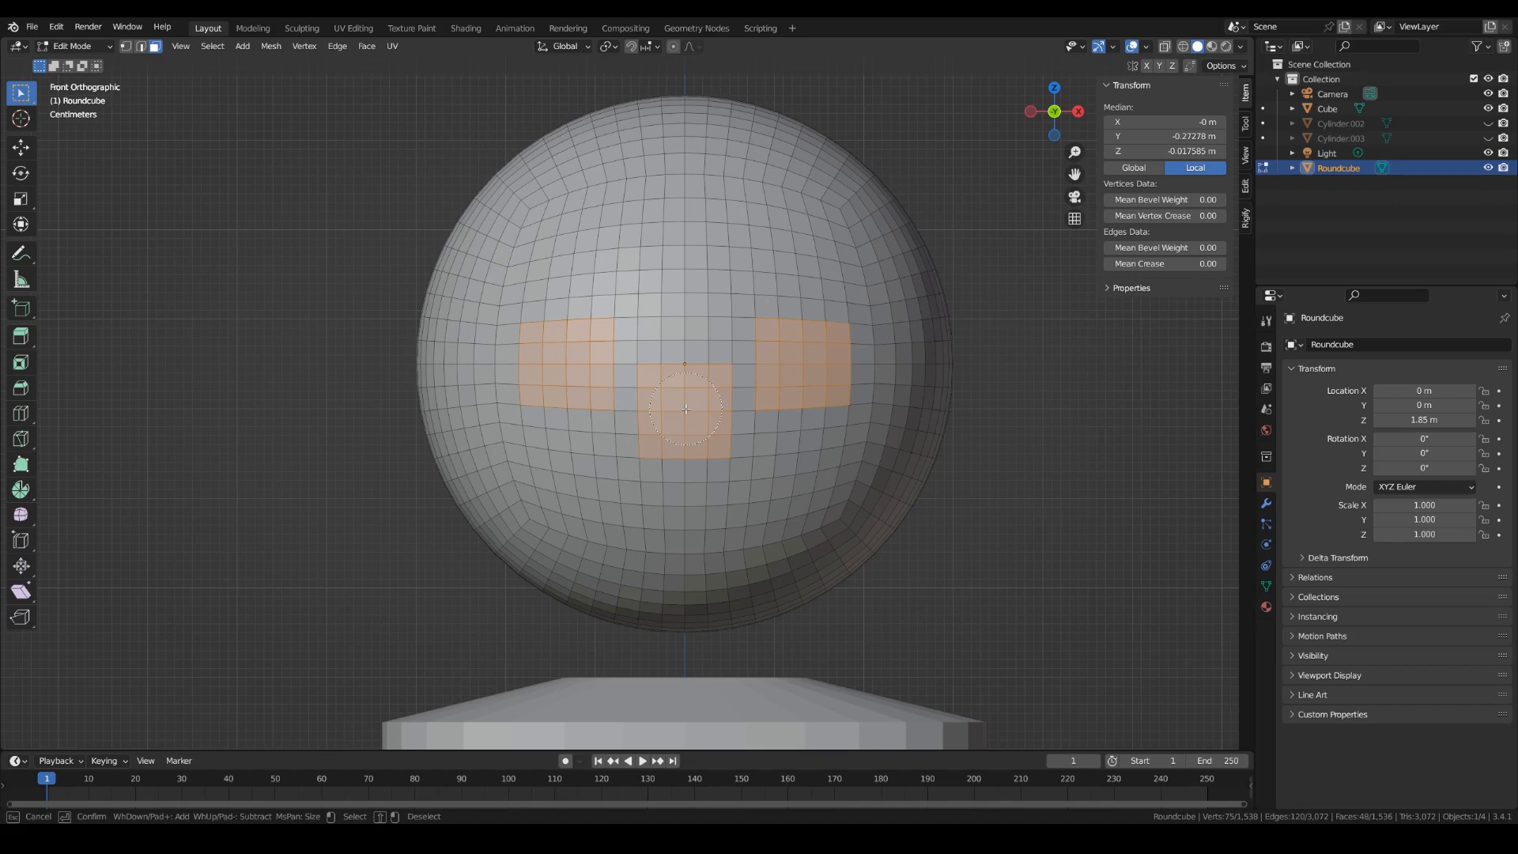
pyautogui.press('Escape')
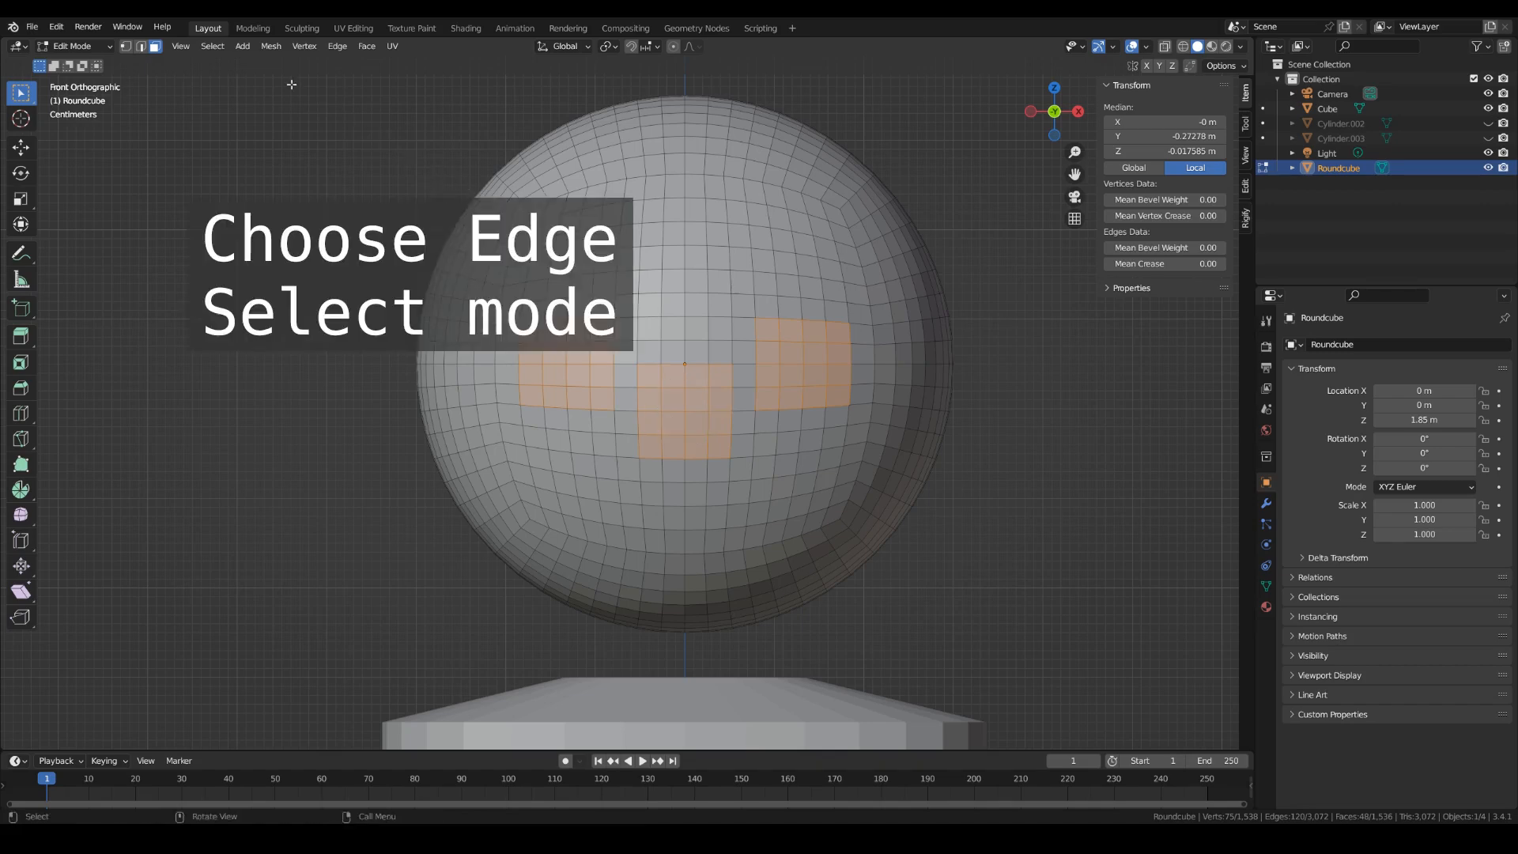
# Switch to edge selection and deselect the inner edges of the eye and nose patches, keeping only their outlines.
pyautogui.click(142, 48)
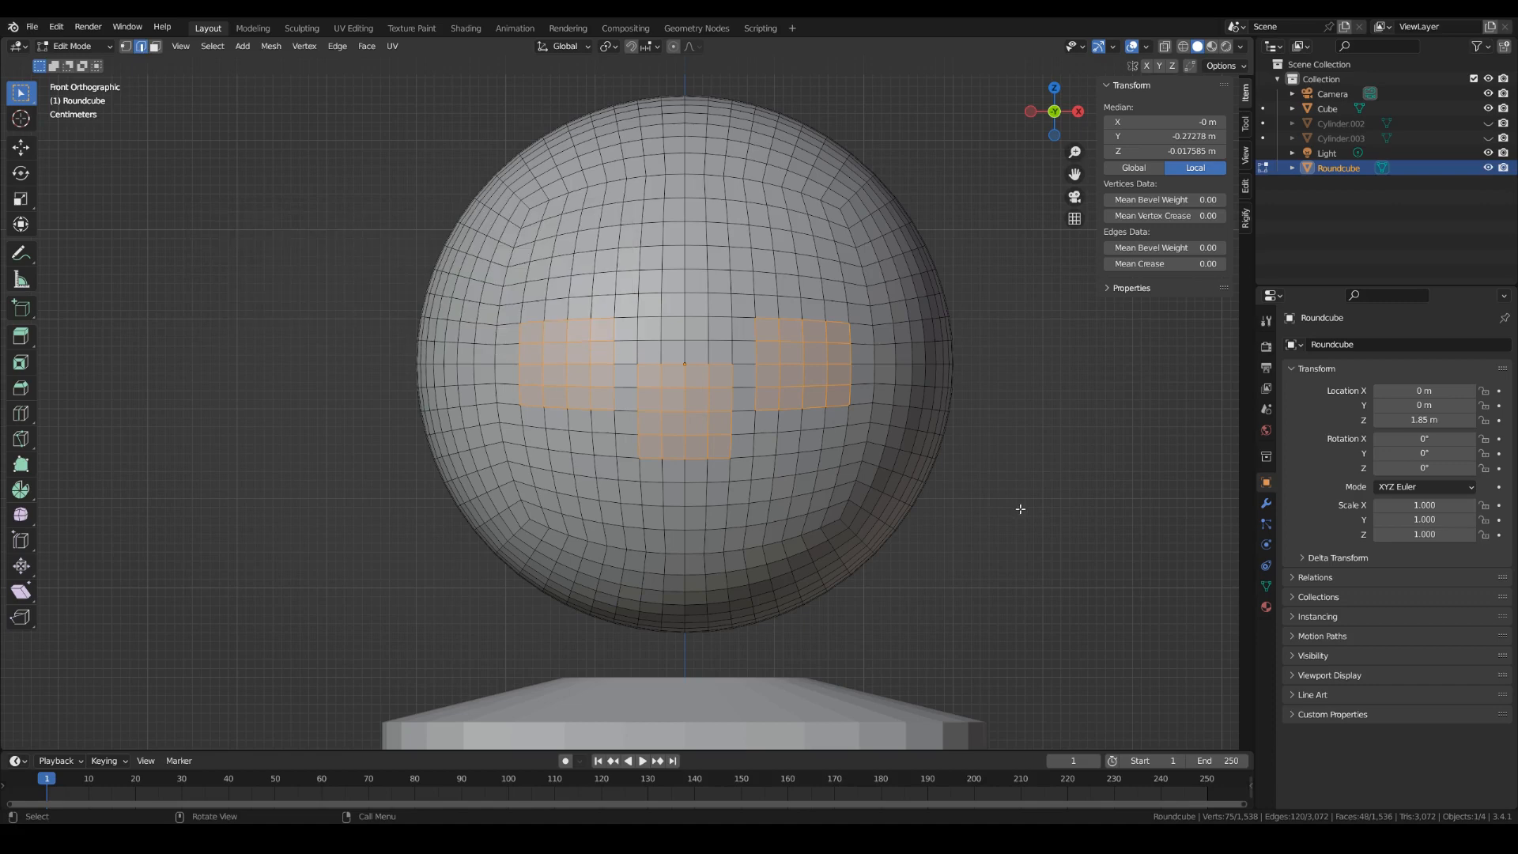
pyautogui.press('c')
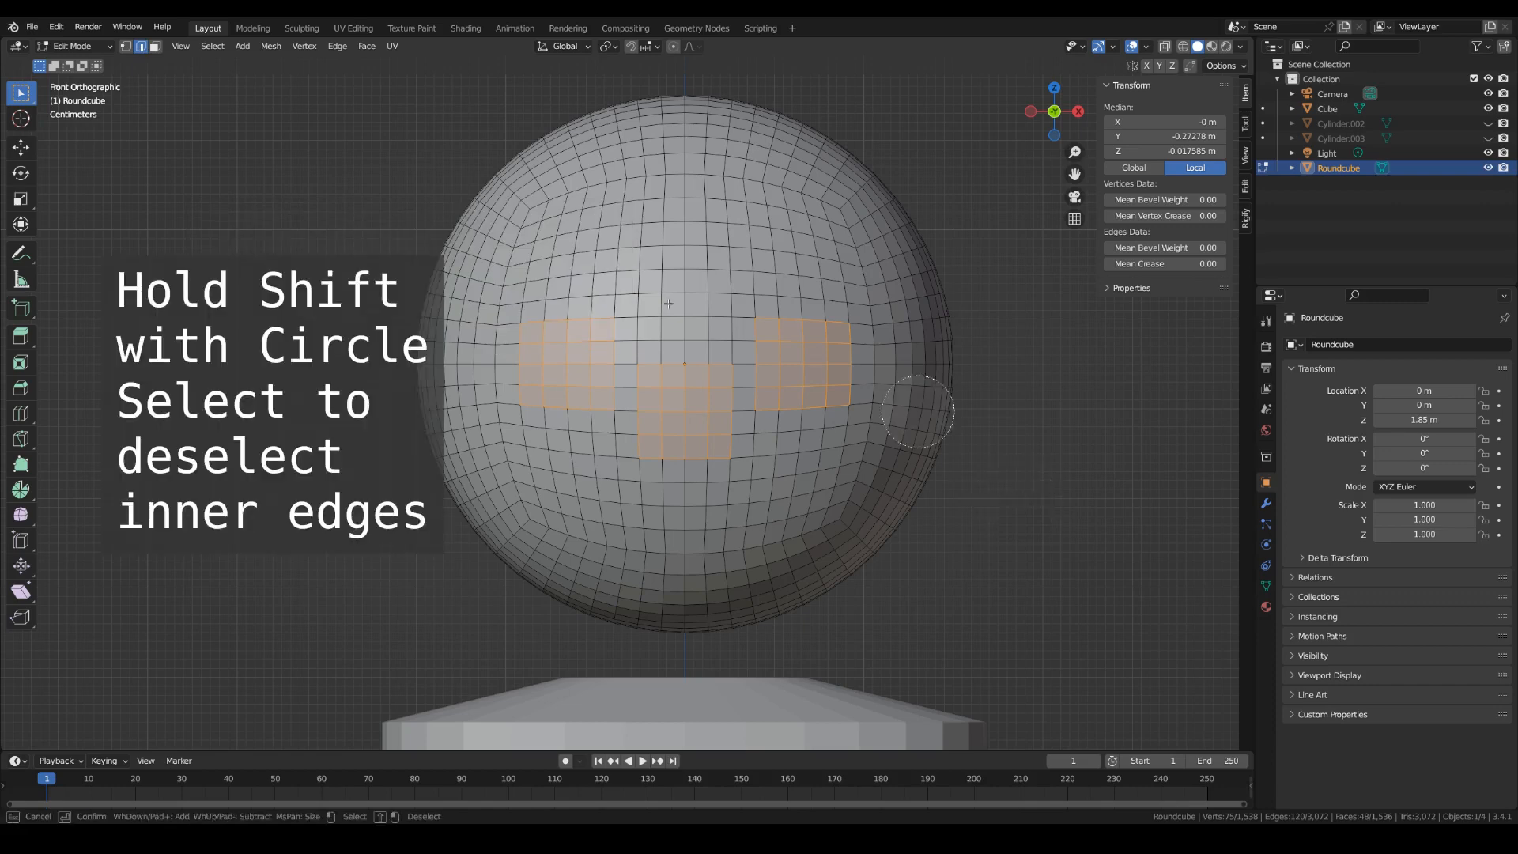
pyautogui.keyDown('shift'); pyautogui.click(566, 364); pyautogui.keyUp('shift')
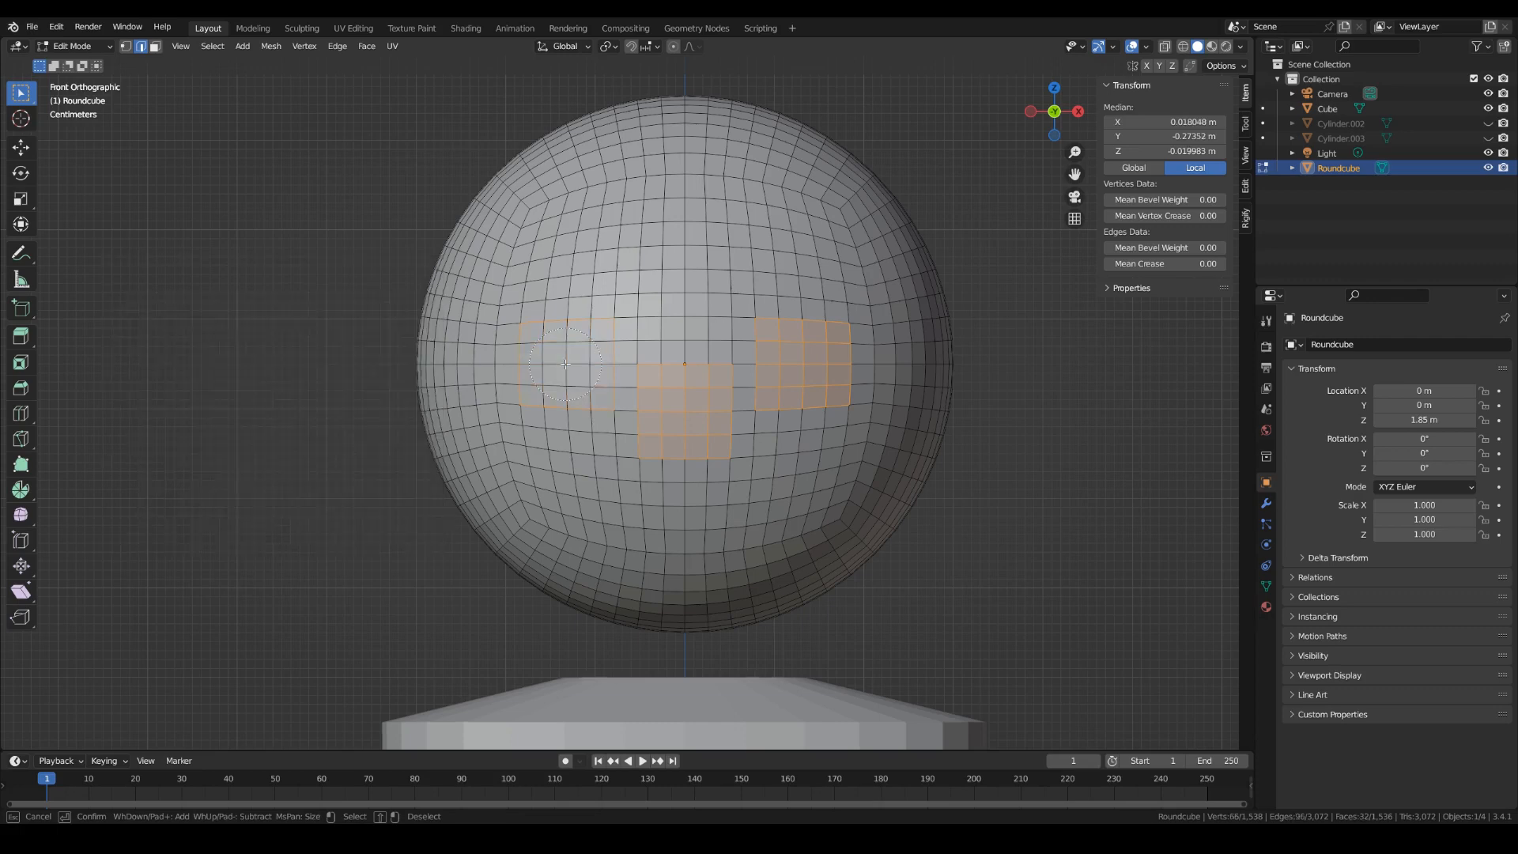
pyautogui.keyDown('shift'); pyautogui.click(687, 412); pyautogui.keyUp('shift')
pyautogui.keyDown('shift'); pyautogui.click(806, 362); pyautogui.keyUp('shift')
pyautogui.rightClick(1146, 451)
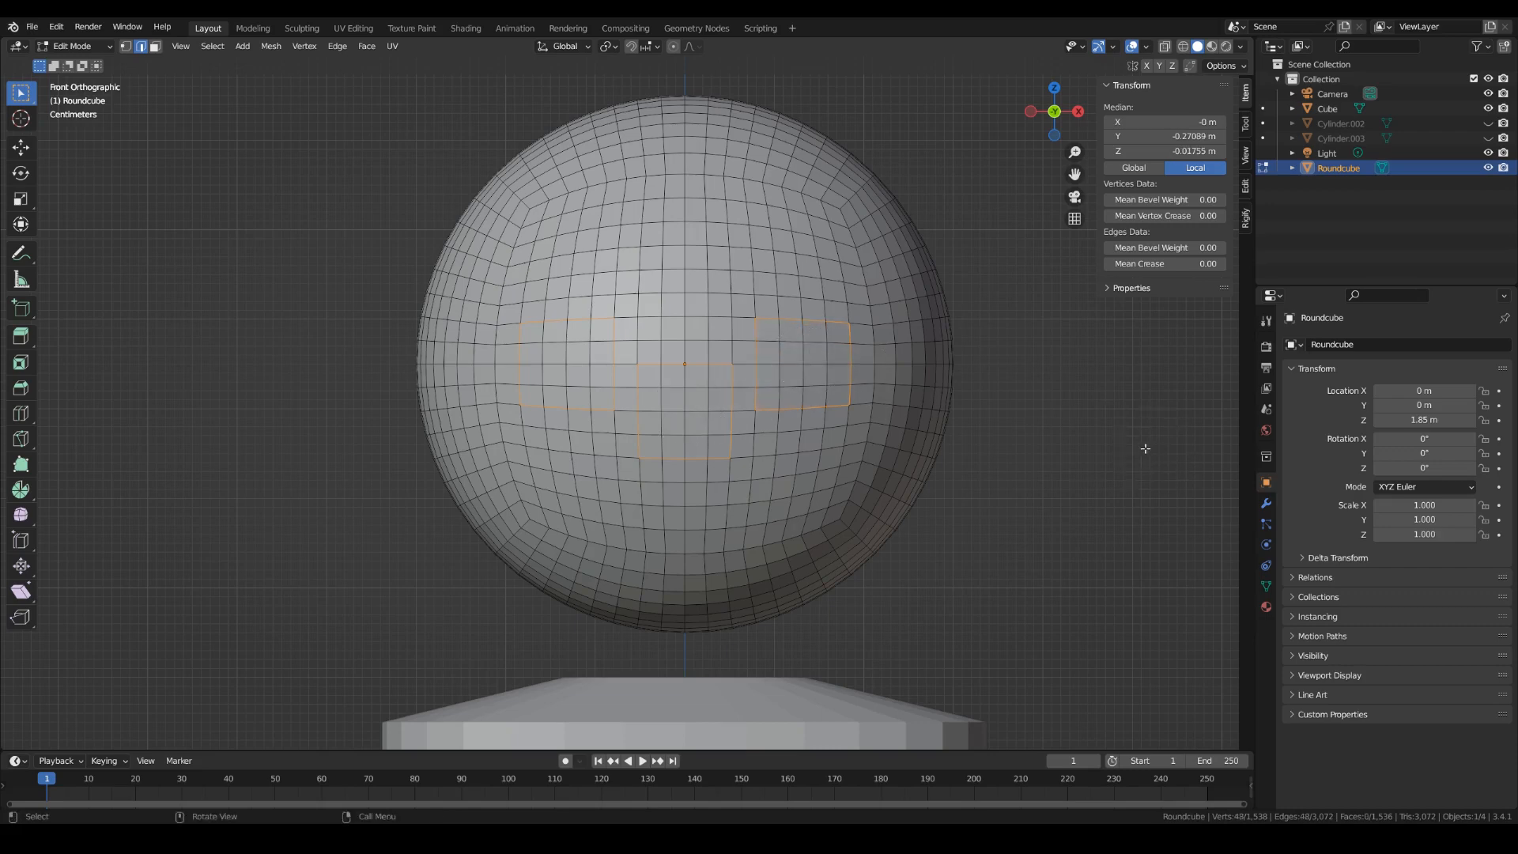
# Round the eye and nose outlines with the LoopTools Circle operation and deselect everything.
pyautogui.rightClick(983, 363)
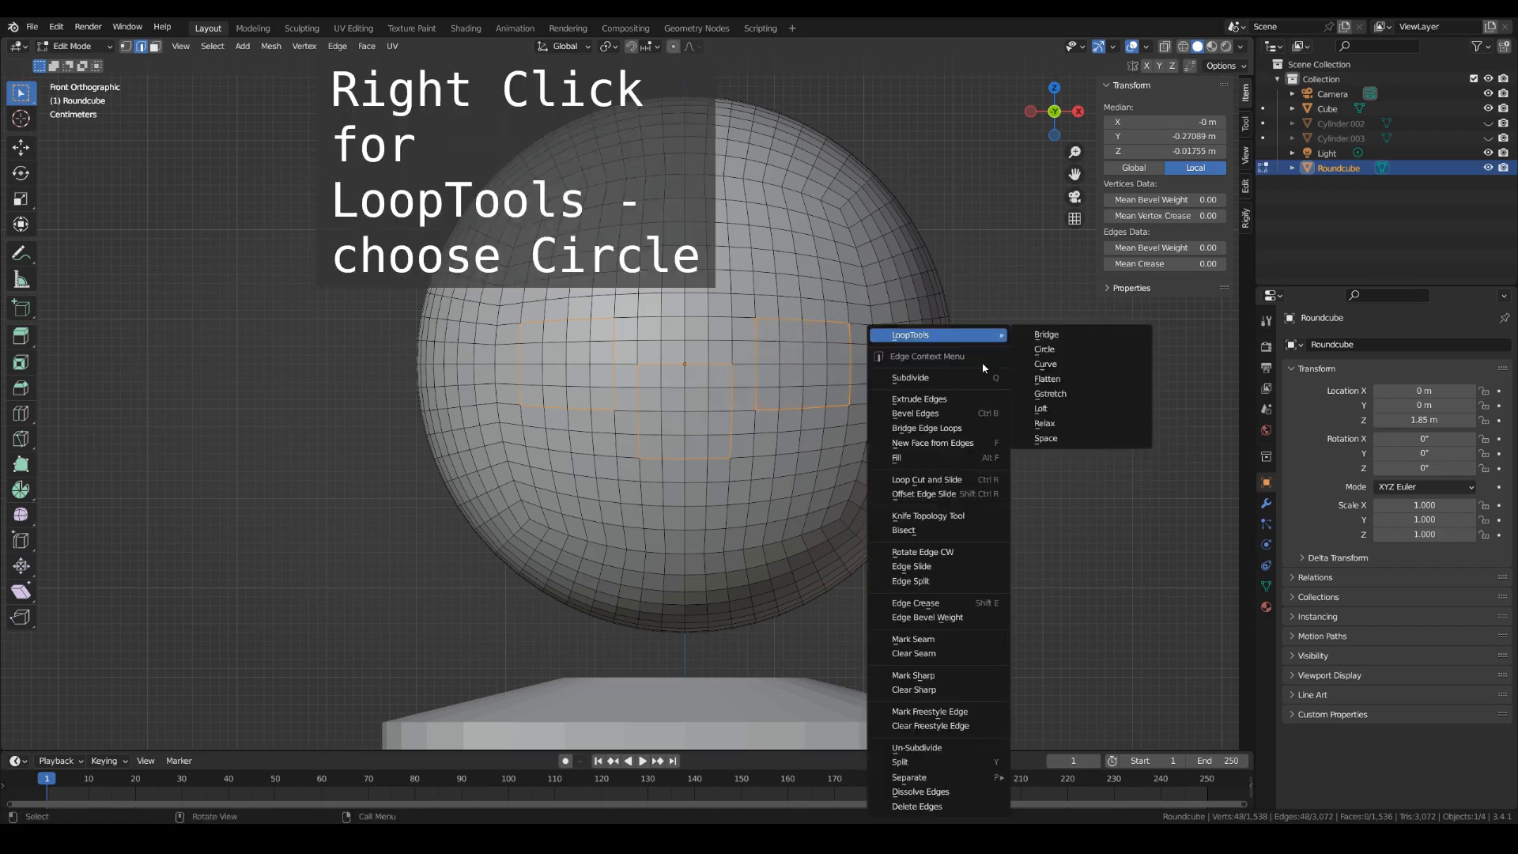
pyautogui.moveTo(962, 335)
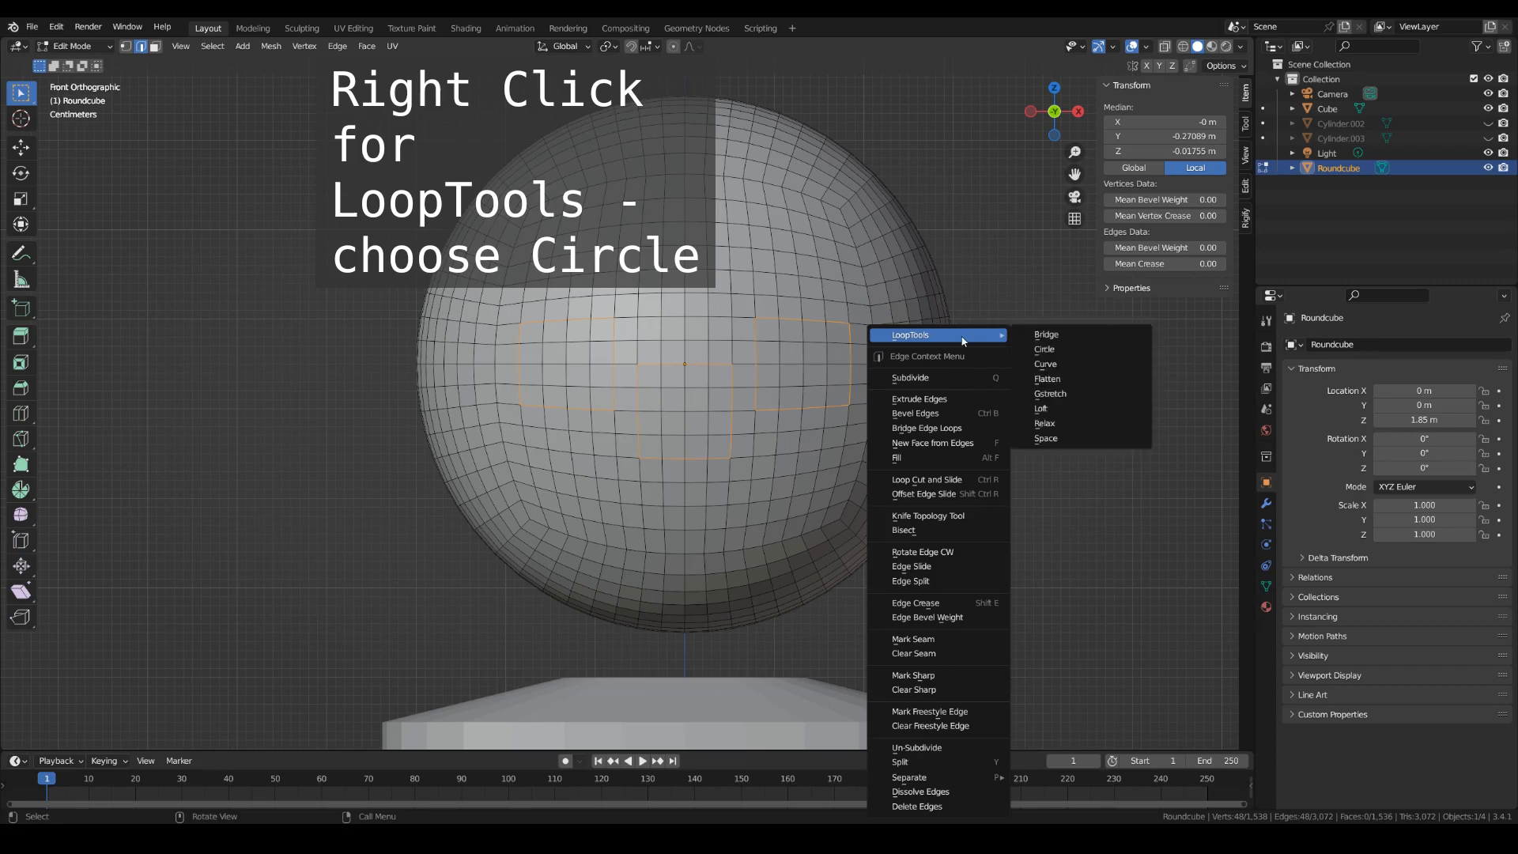
pyautogui.click(1044, 350)
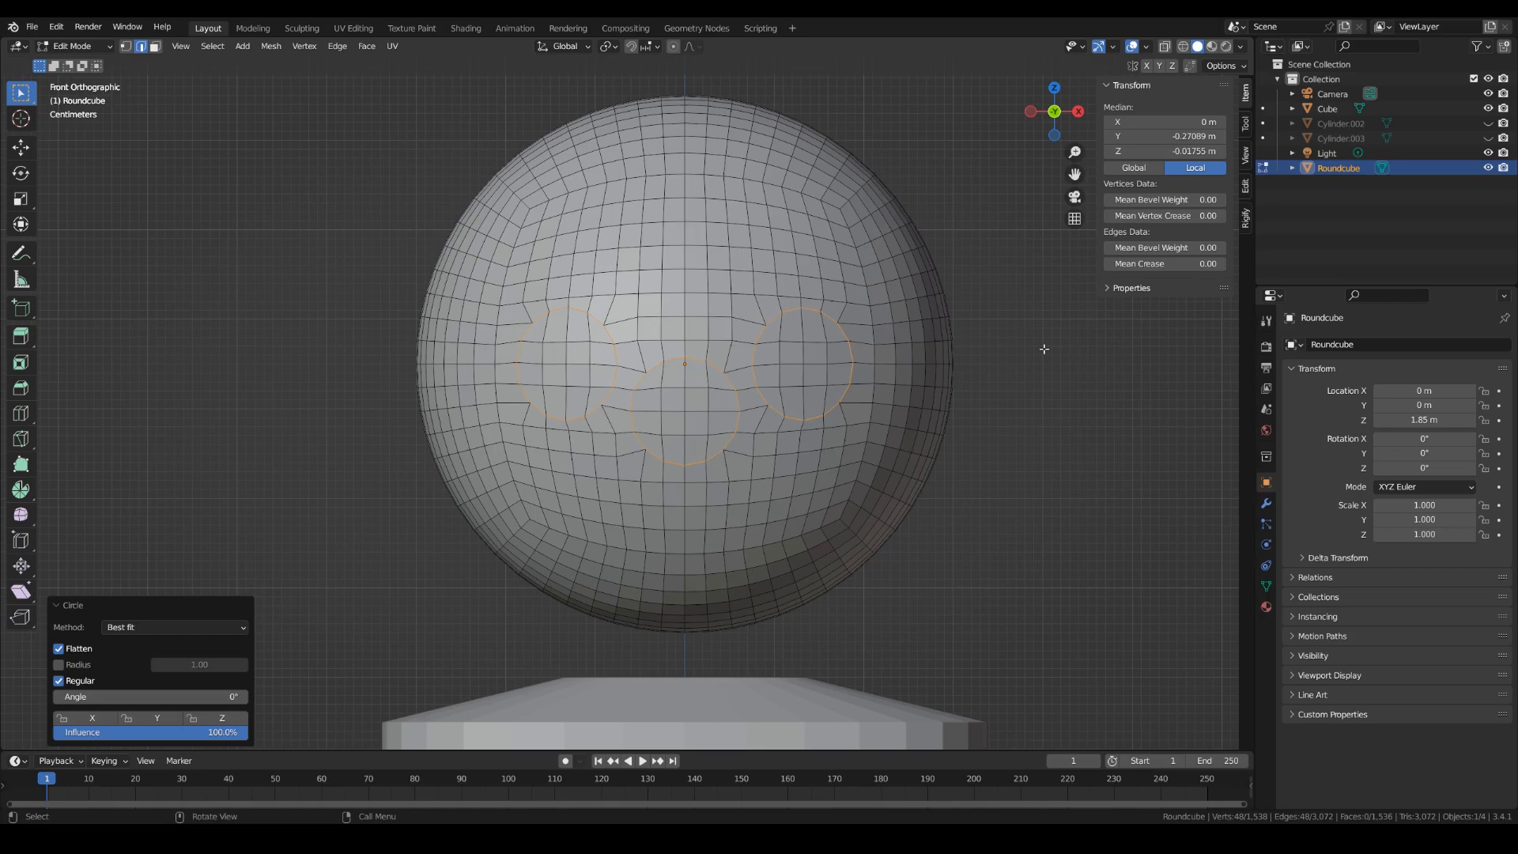
pyautogui.hotkey('alt', 'a')
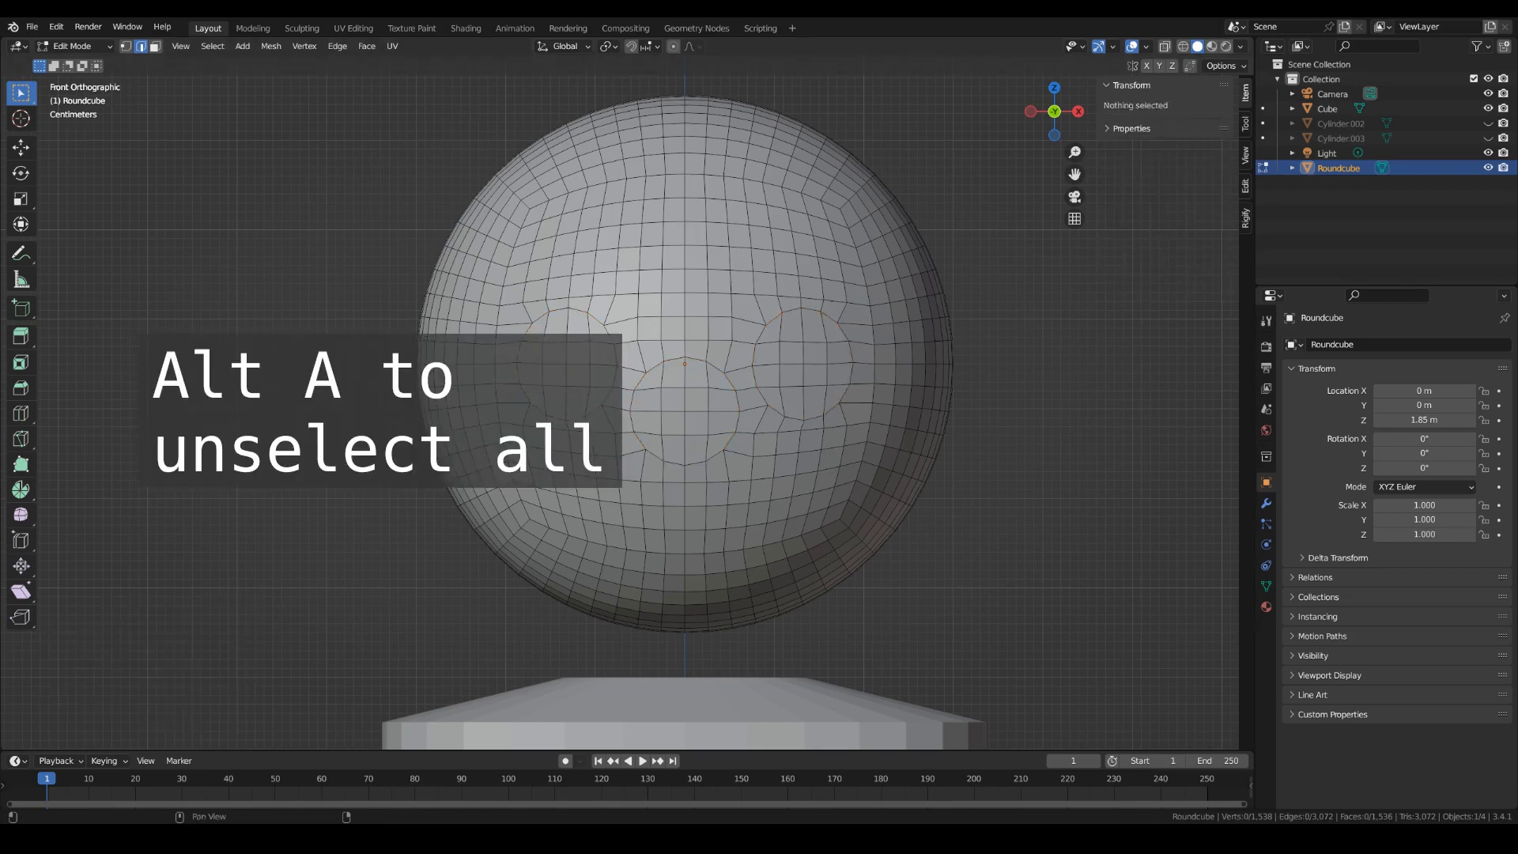
# Circle-select a patch of faces six wide and two high below the nose for the mouth.
pyautogui.click(155, 46)
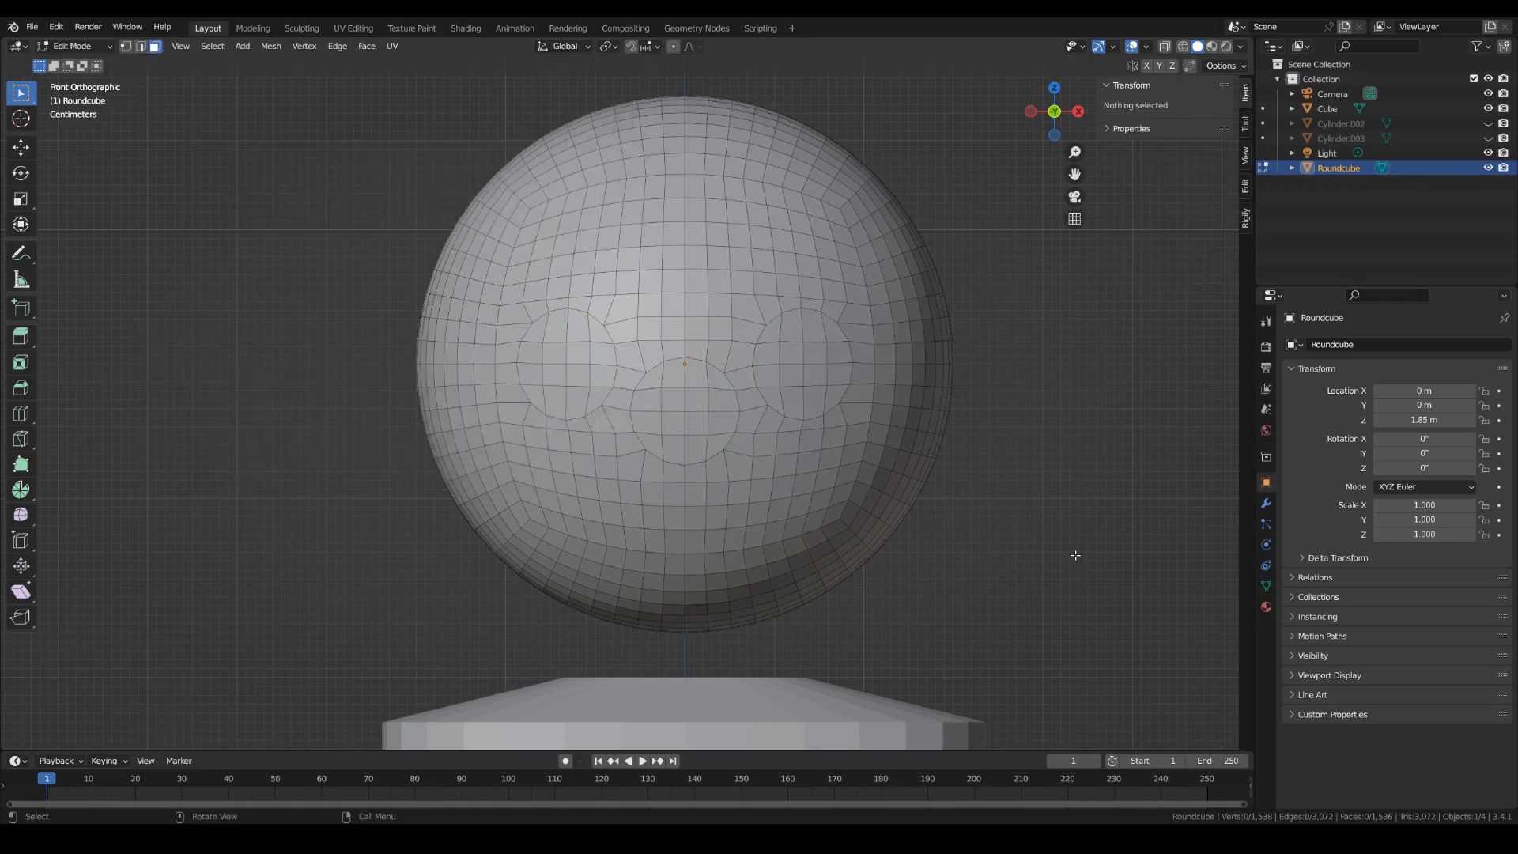
pyautogui.press('c')
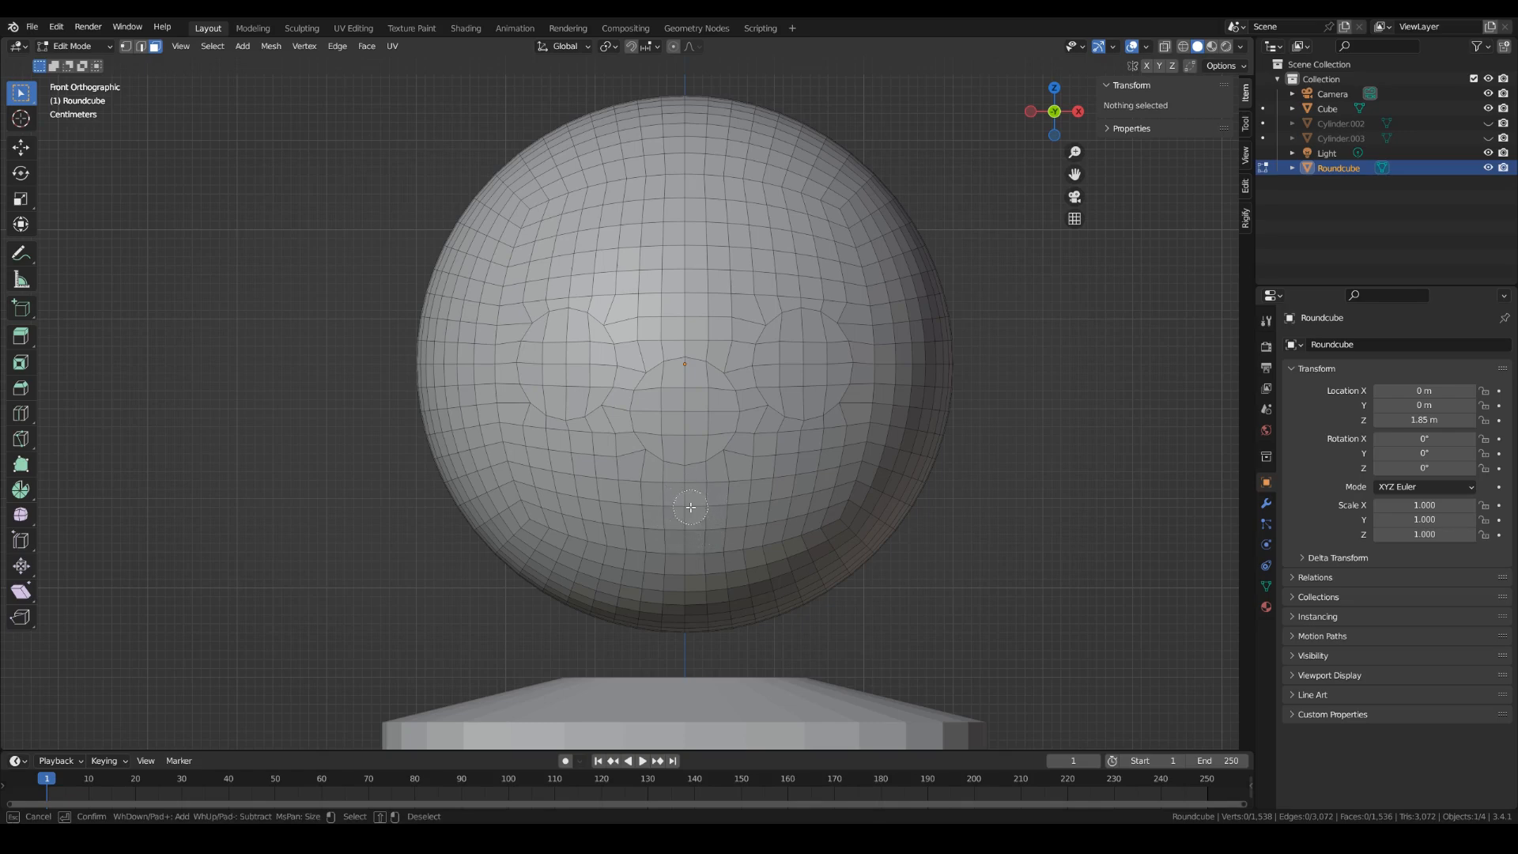
pyautogui.click(687, 507)
pyautogui.click(639, 497)
pyautogui.click(733, 509)
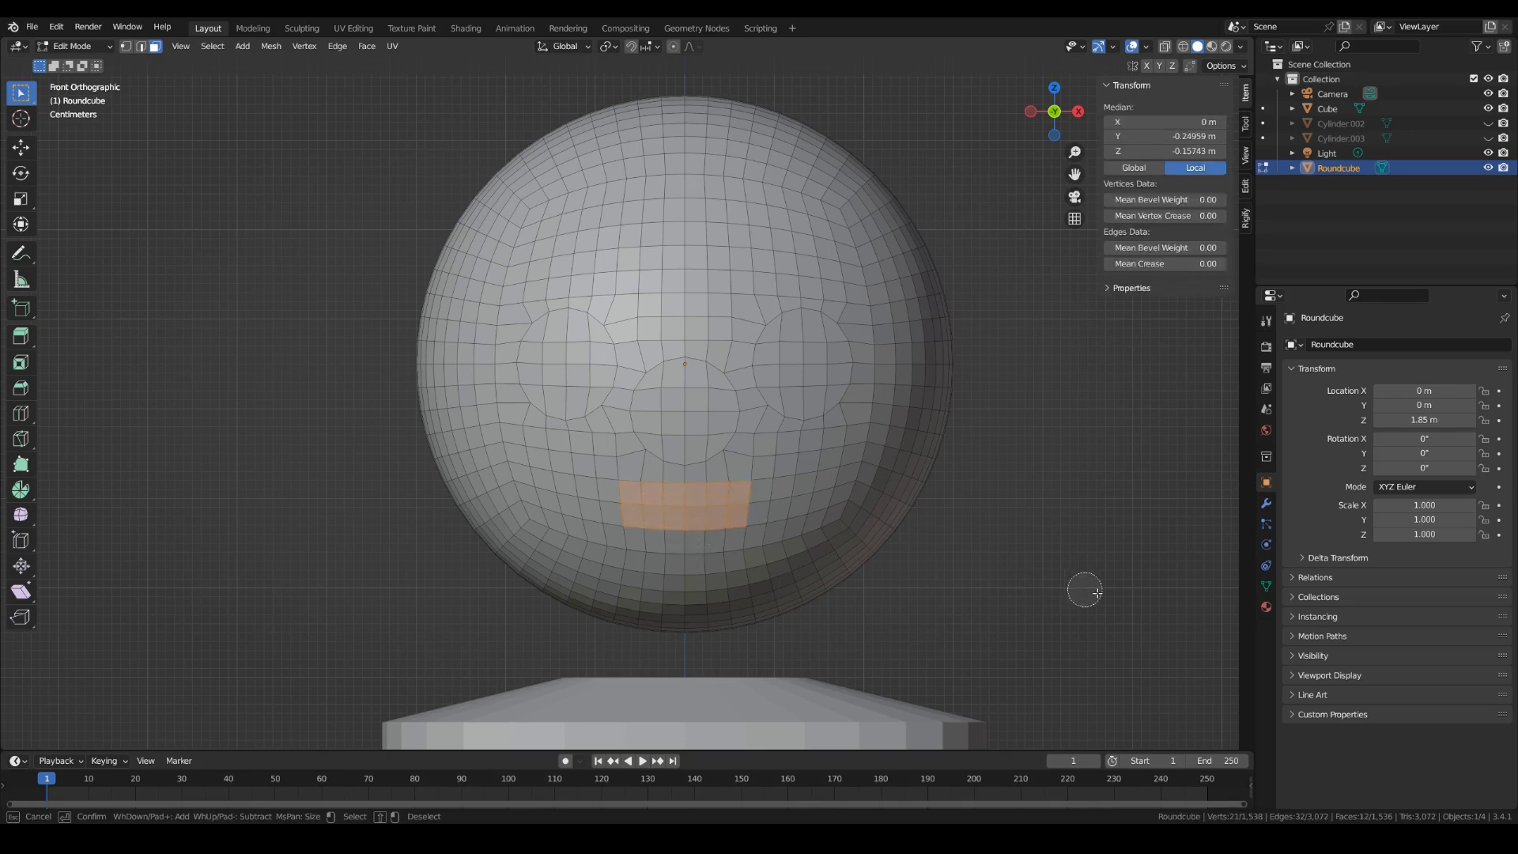
pyautogui.press('Escape')
# Switch to edge selection and deselect the mouth patch's inner edges, keeping only its outline.
pyautogui.click(1244, 154)
pyautogui.click(144, 47)
pyautogui.press('c')
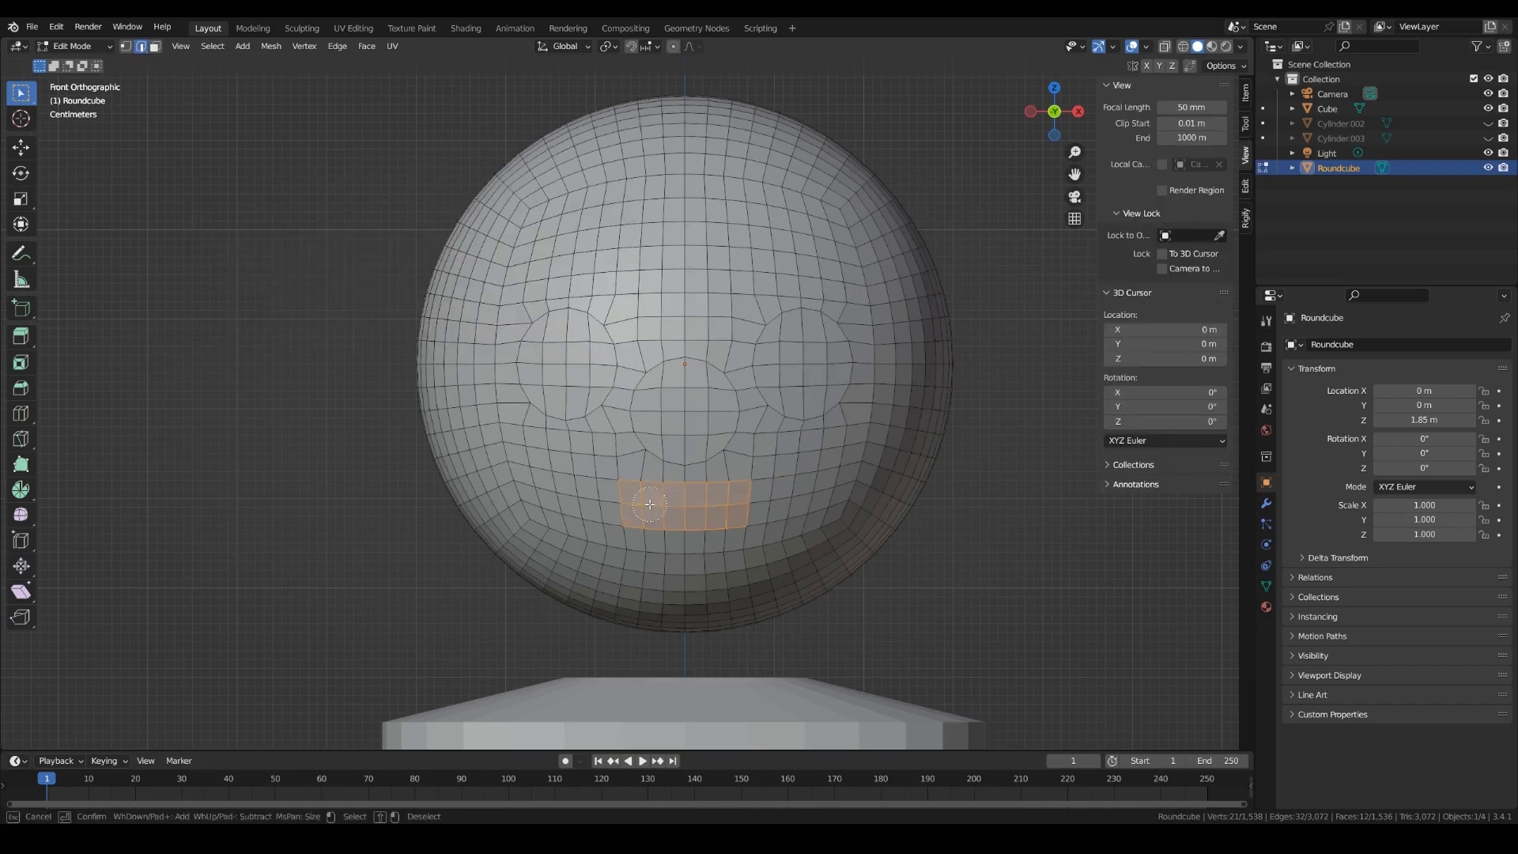
pyautogui.keyDown('shift'); pyautogui.moveTo(647, 503); pyautogui.dragTo(753, 507); pyautogui.keyUp('shift')
pyautogui.press('Escape')
# Smooth the mouth outline with LoopTools Relax, using 5 iterations and Cubic interpolation.
pyautogui.rightClick(960, 245)
pyautogui.moveTo(960, 245)
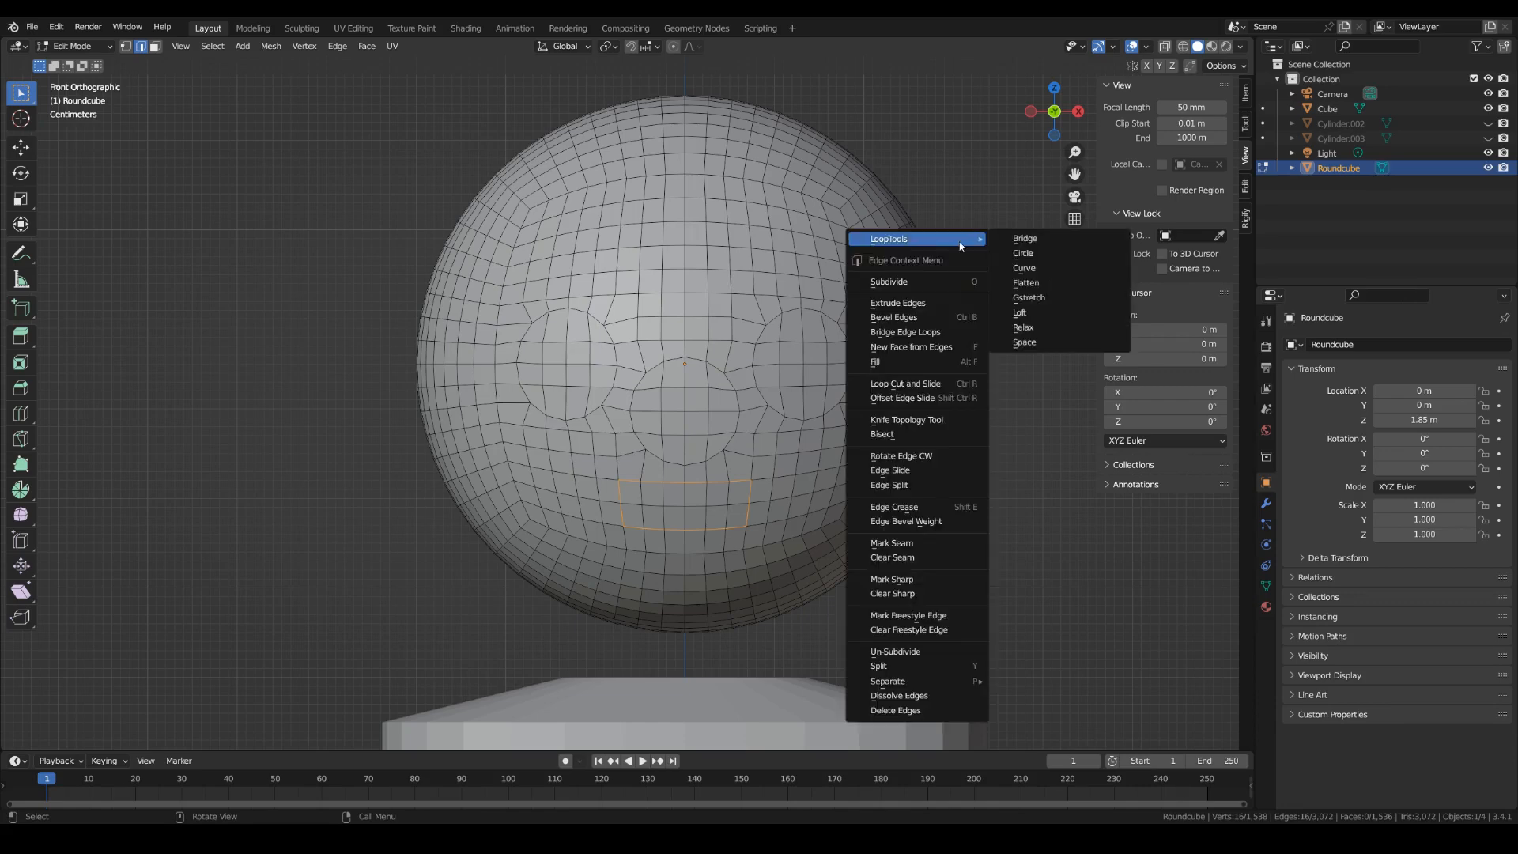
pyautogui.click(1043, 327)
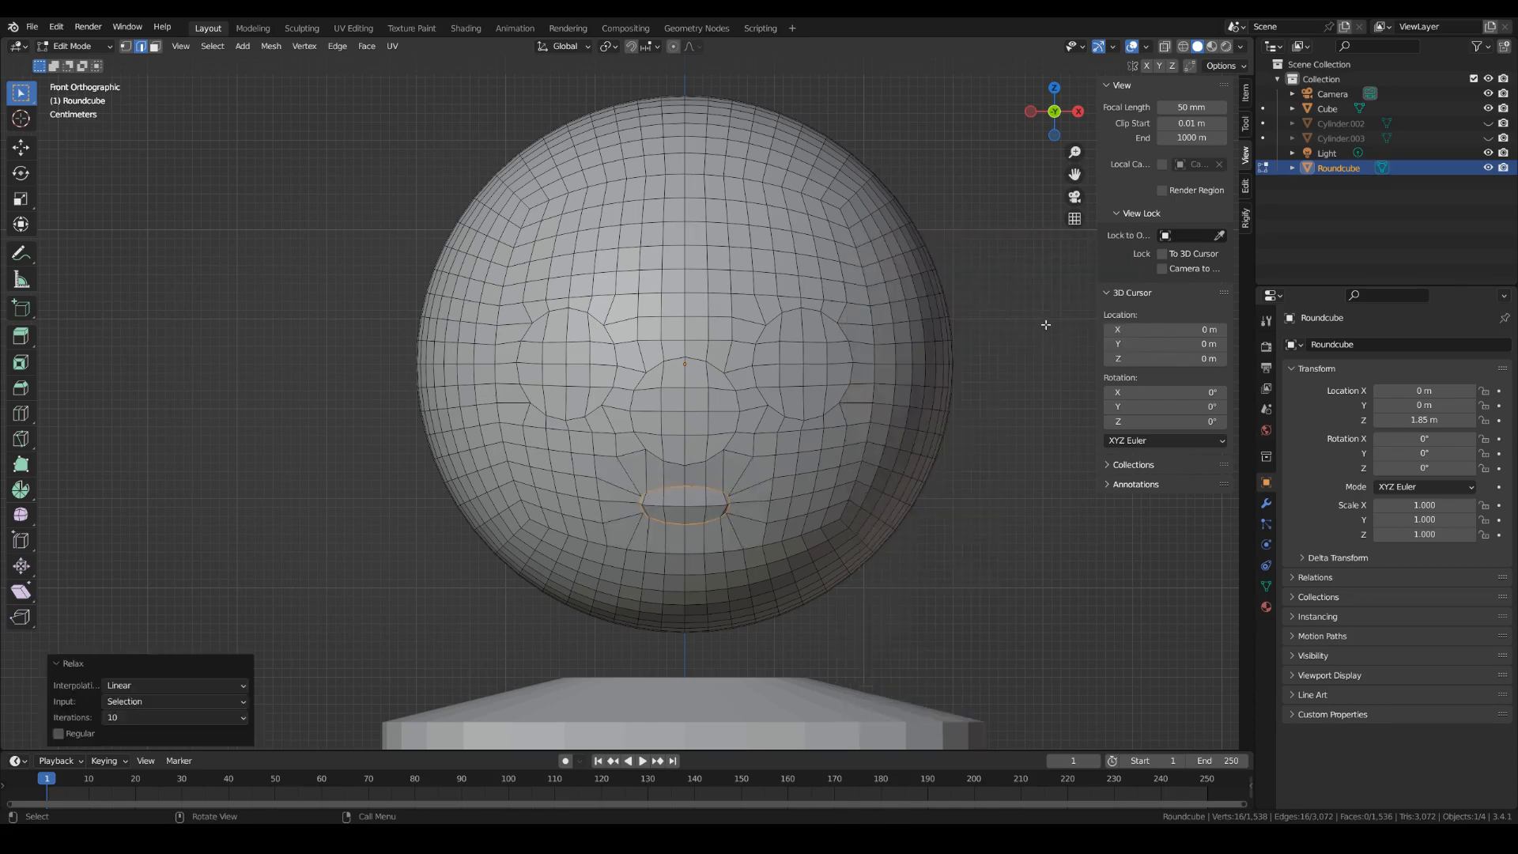
pyautogui.click(137, 716)
pyautogui.click(111, 670)
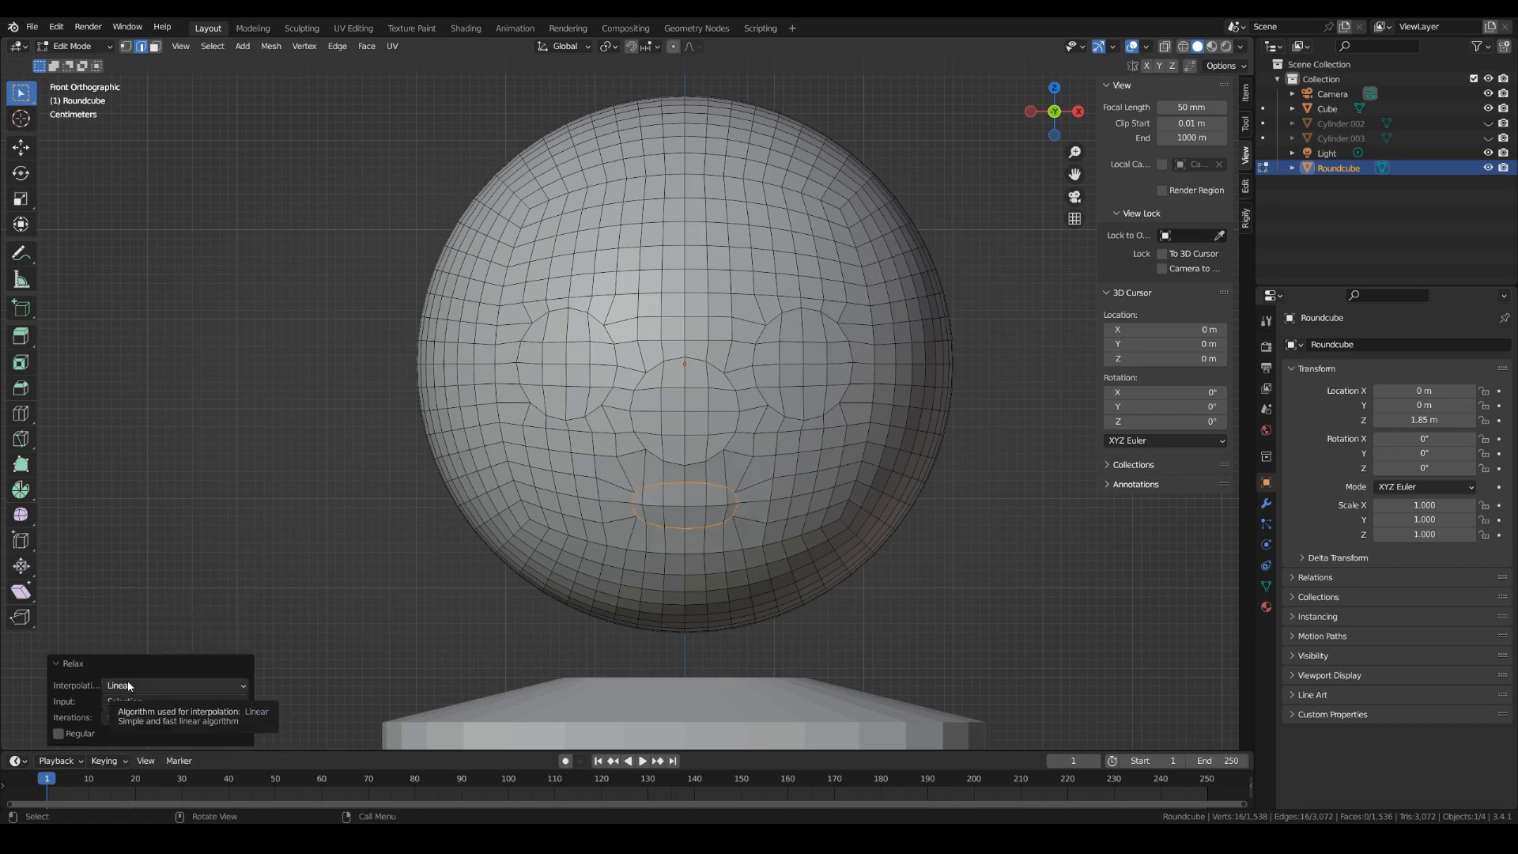
pyautogui.click(129, 685)
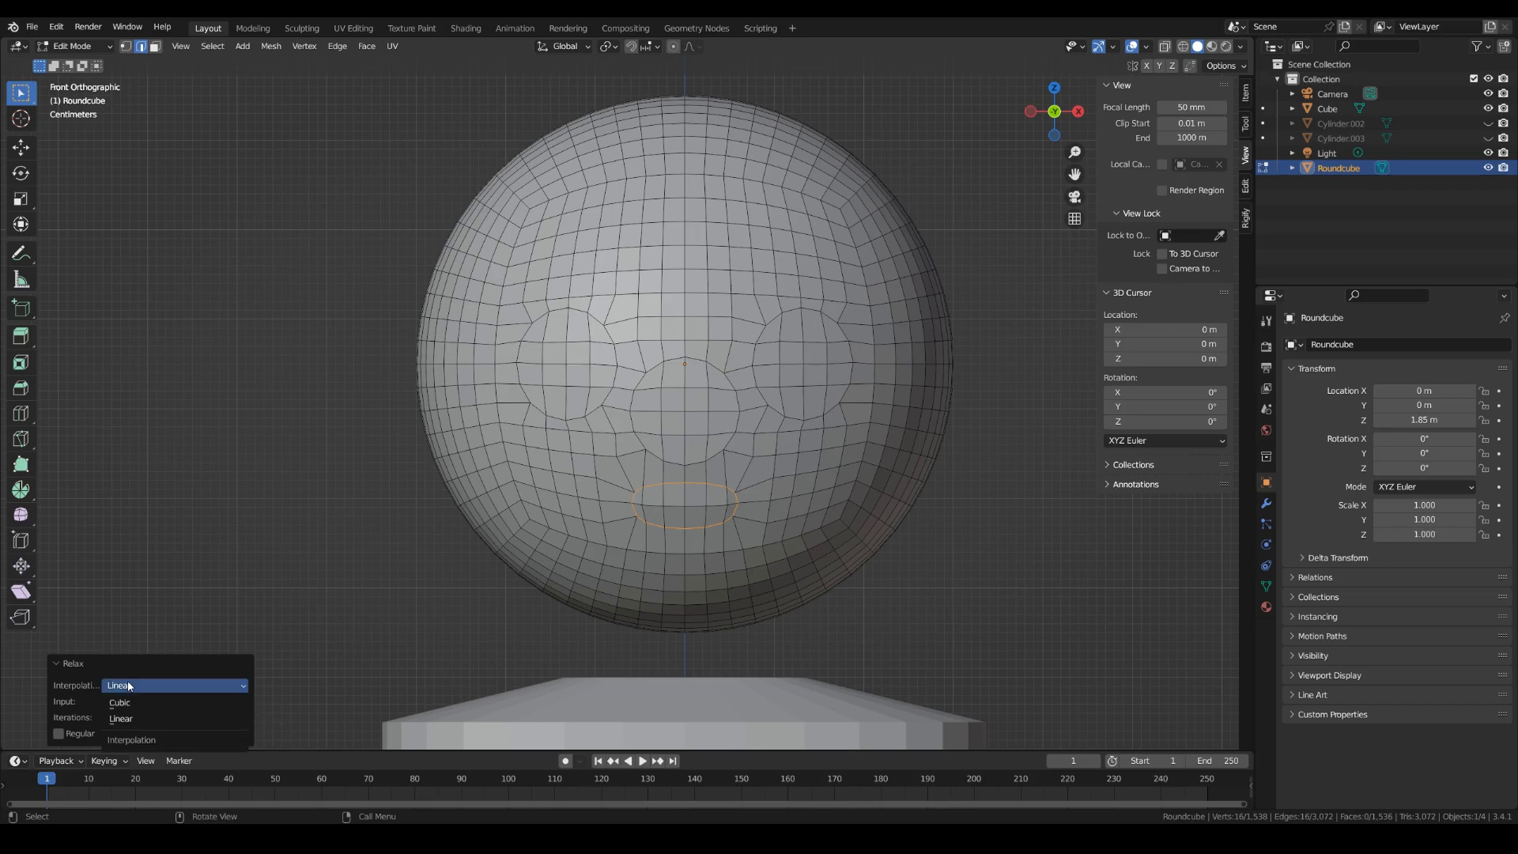
pyautogui.click(137, 703)
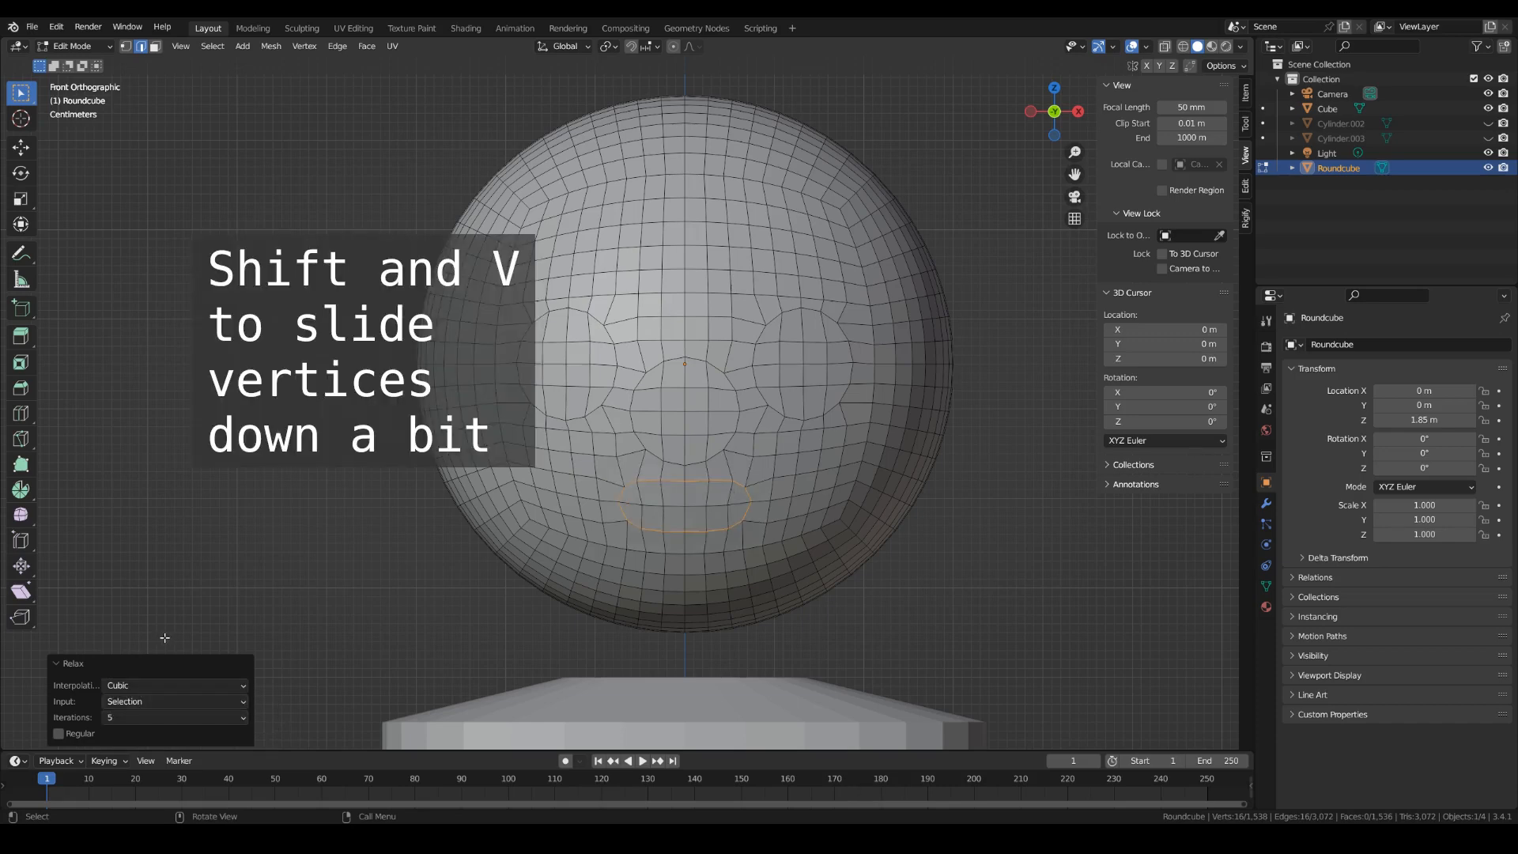
# Vertex-slide the mouth outline down slightly, by a factor of about 0.27.
pyautogui.hotkey('shift', 'v')
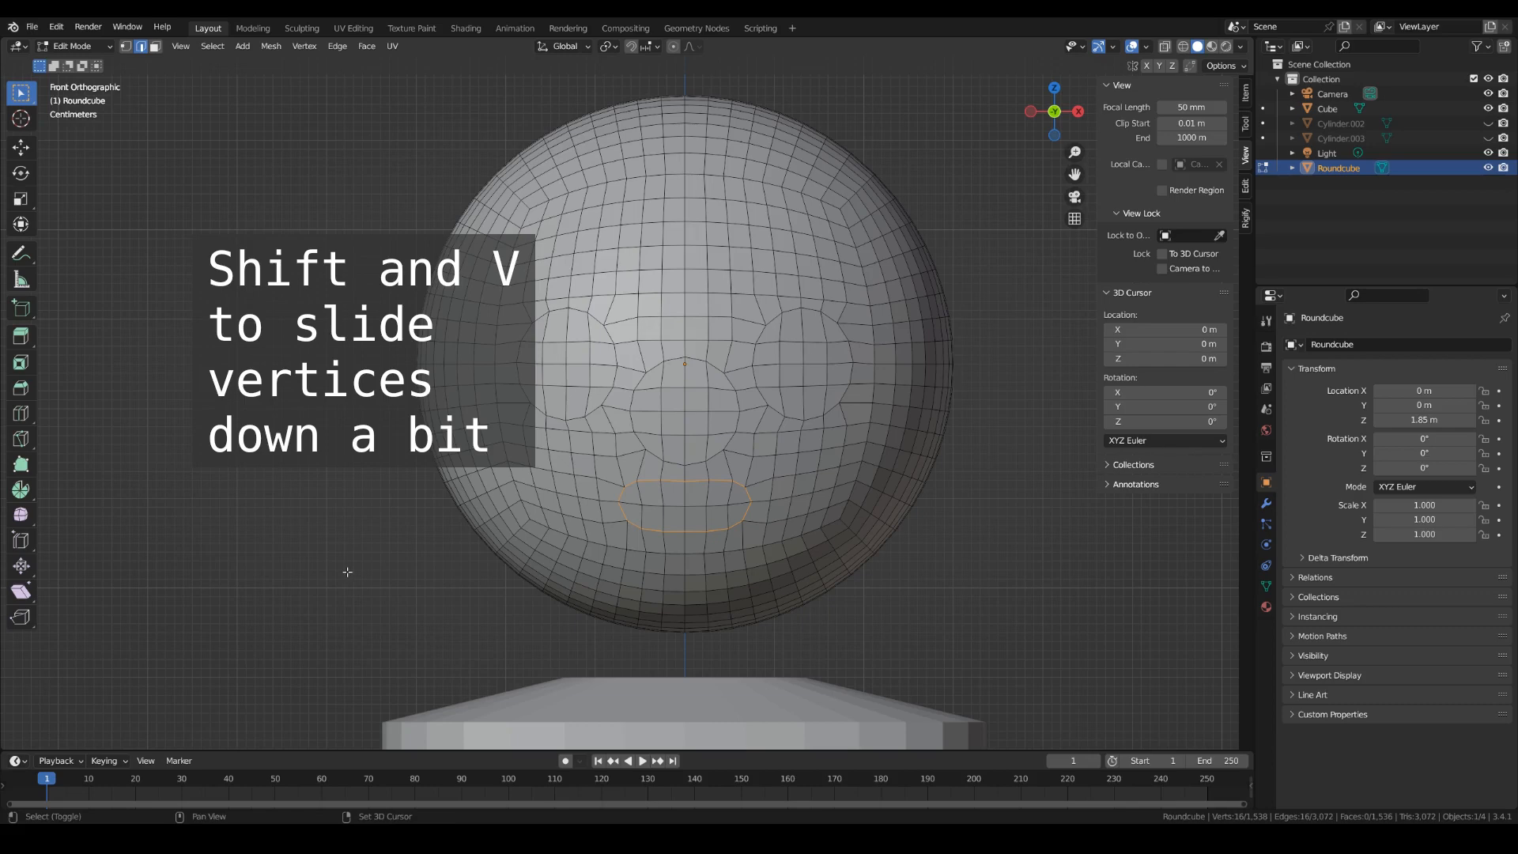
pyautogui.hotkey('shift', 'v')
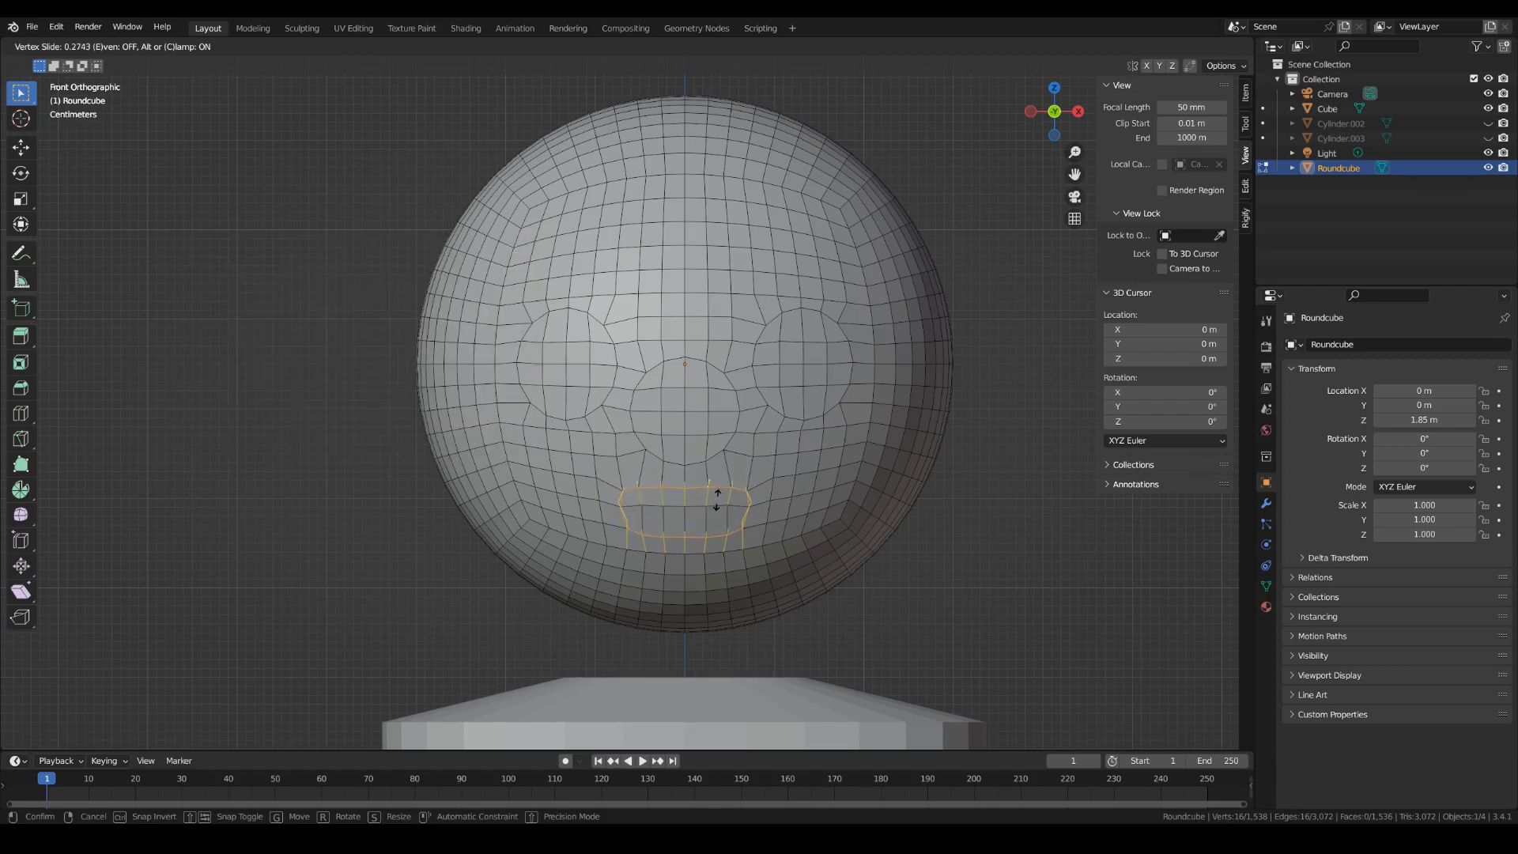
pyautogui.click(717, 499)
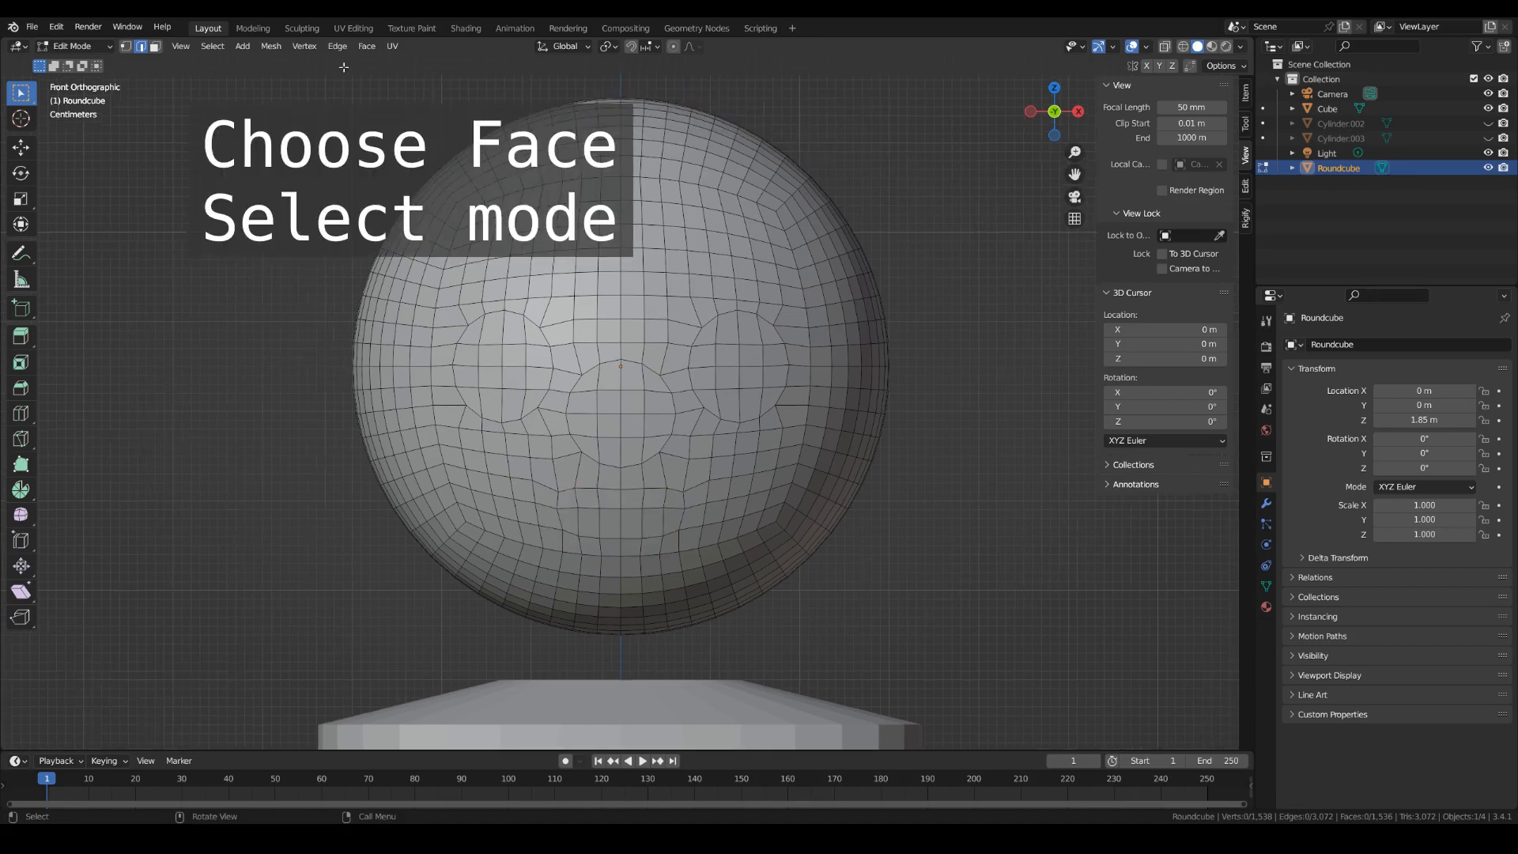
# Switch to face selection and circle-select all faces inside both eyes, the nose and the mouth.
pyautogui.click(155, 46)
pyautogui.press('c')
pyautogui.click(499, 366)
pyautogui.click(617, 413)
pyautogui.click(743, 367)
pyautogui.click(733, 358)
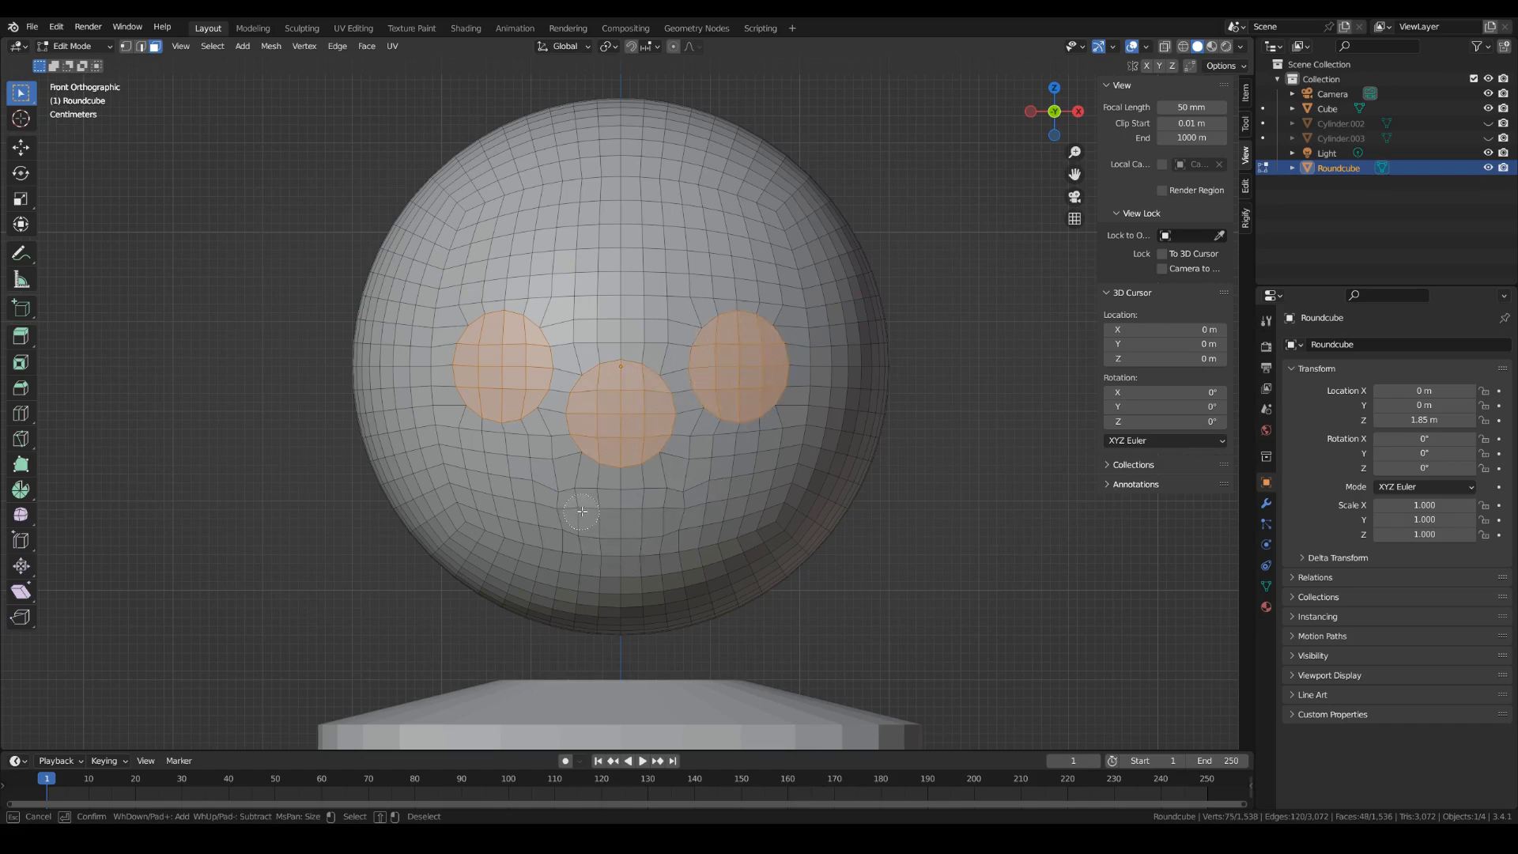
pyautogui.moveTo(575, 514); pyautogui.dragTo(650, 513)
pyautogui.click(671, 512)
pyautogui.rightClick(944, 569)
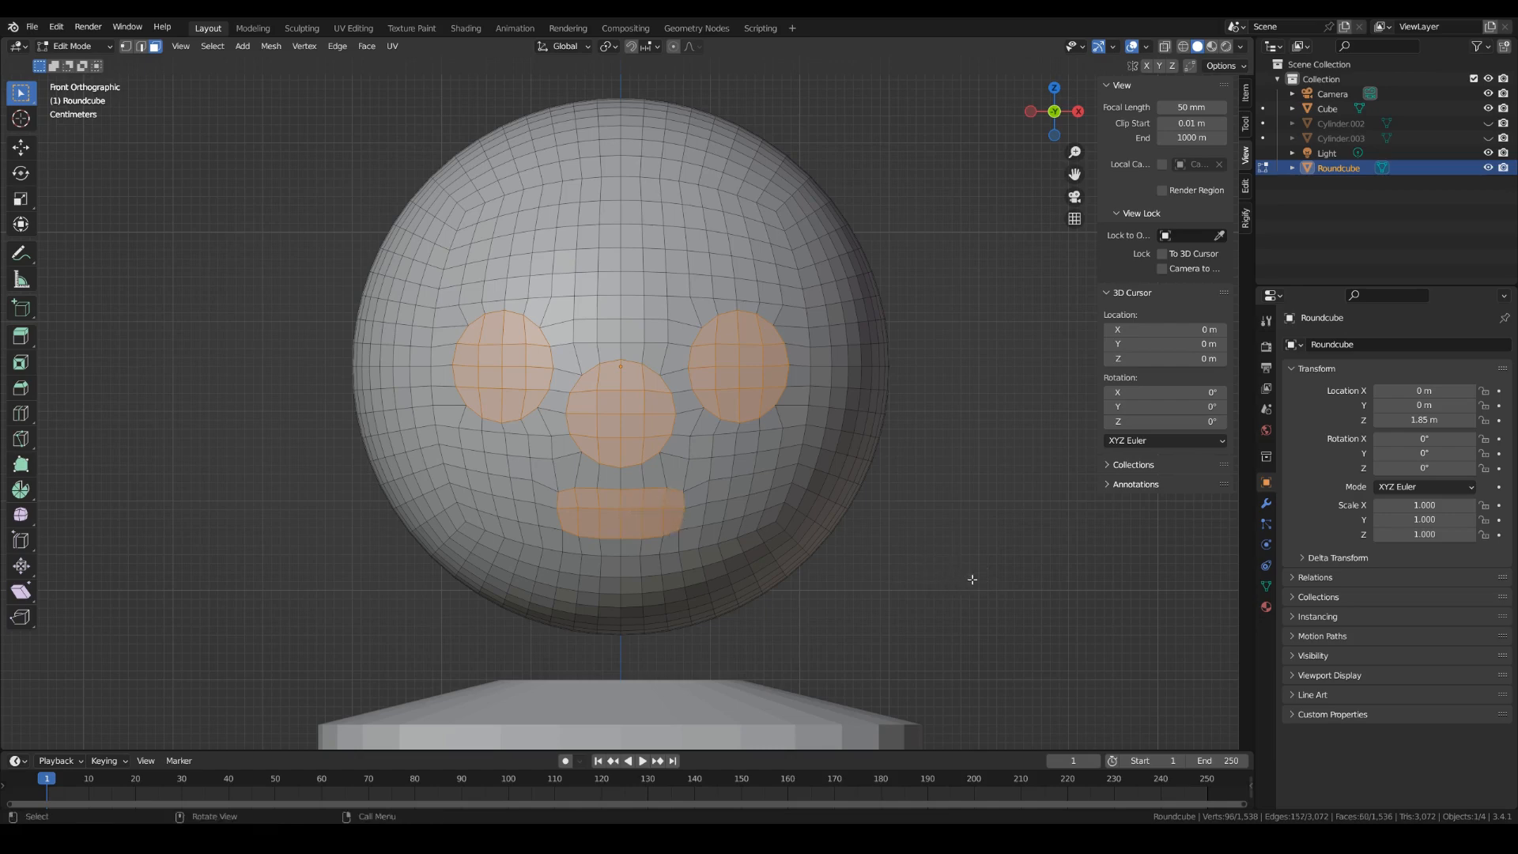
# Switch to edge selection and deselect all inner edges of the eyes, nose and mouth, keeping only the four outlines.
pyautogui.click(140, 45)
pyautogui.press('c')
pyautogui.keyDown('shift'); pyautogui.moveTo(503, 370); pyautogui.dragTo(519, 374); pyautogui.keyUp('shift')
pyautogui.keyDown('shift'); pyautogui.click(622, 417); pyautogui.keyUp('shift')
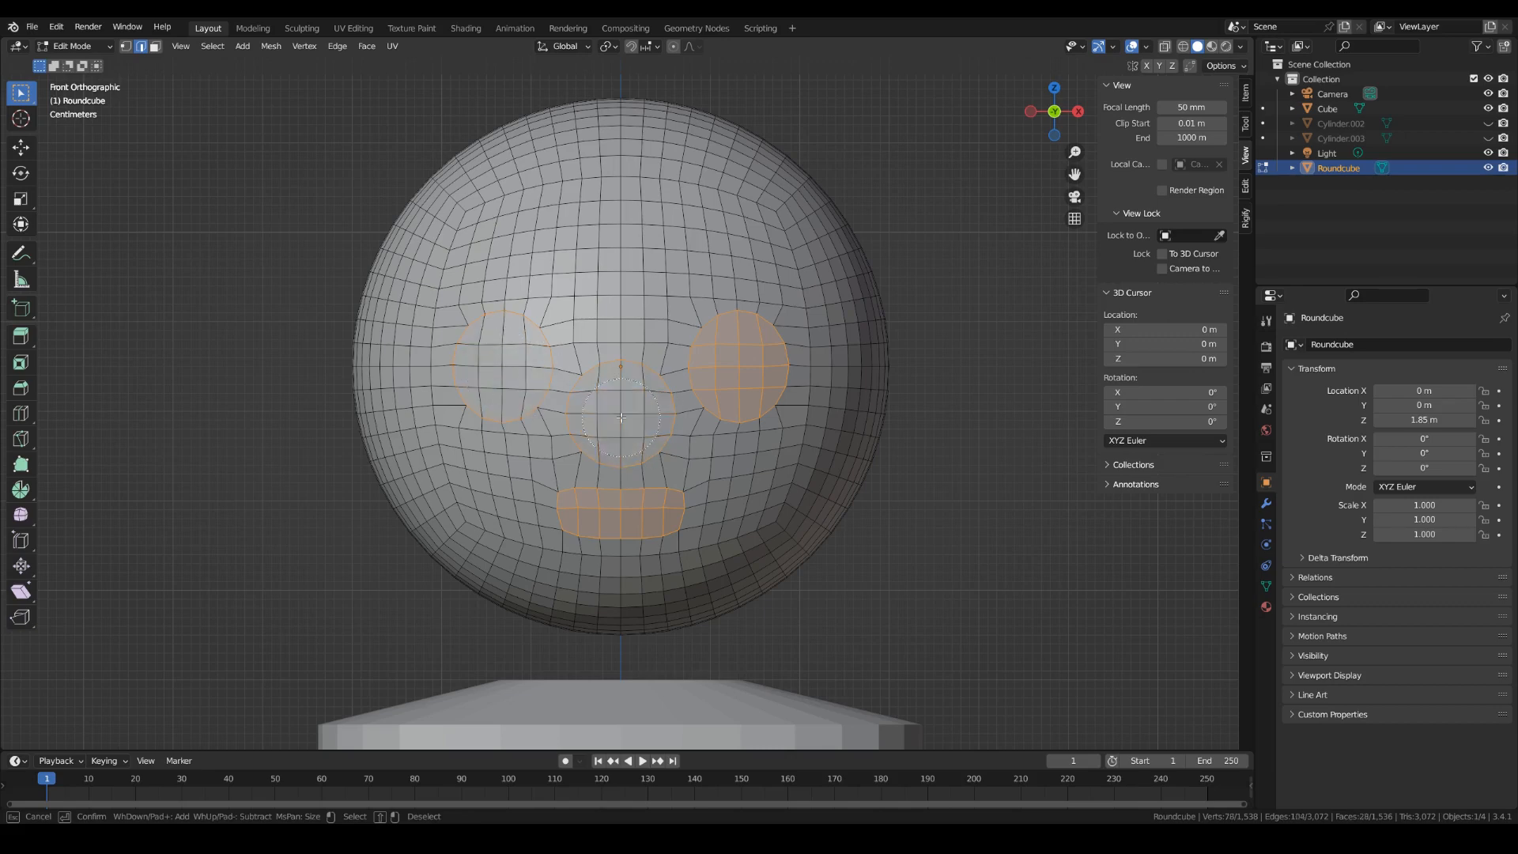
pyautogui.keyDown('shift'); pyautogui.click(739, 367); pyautogui.keyUp('shift')
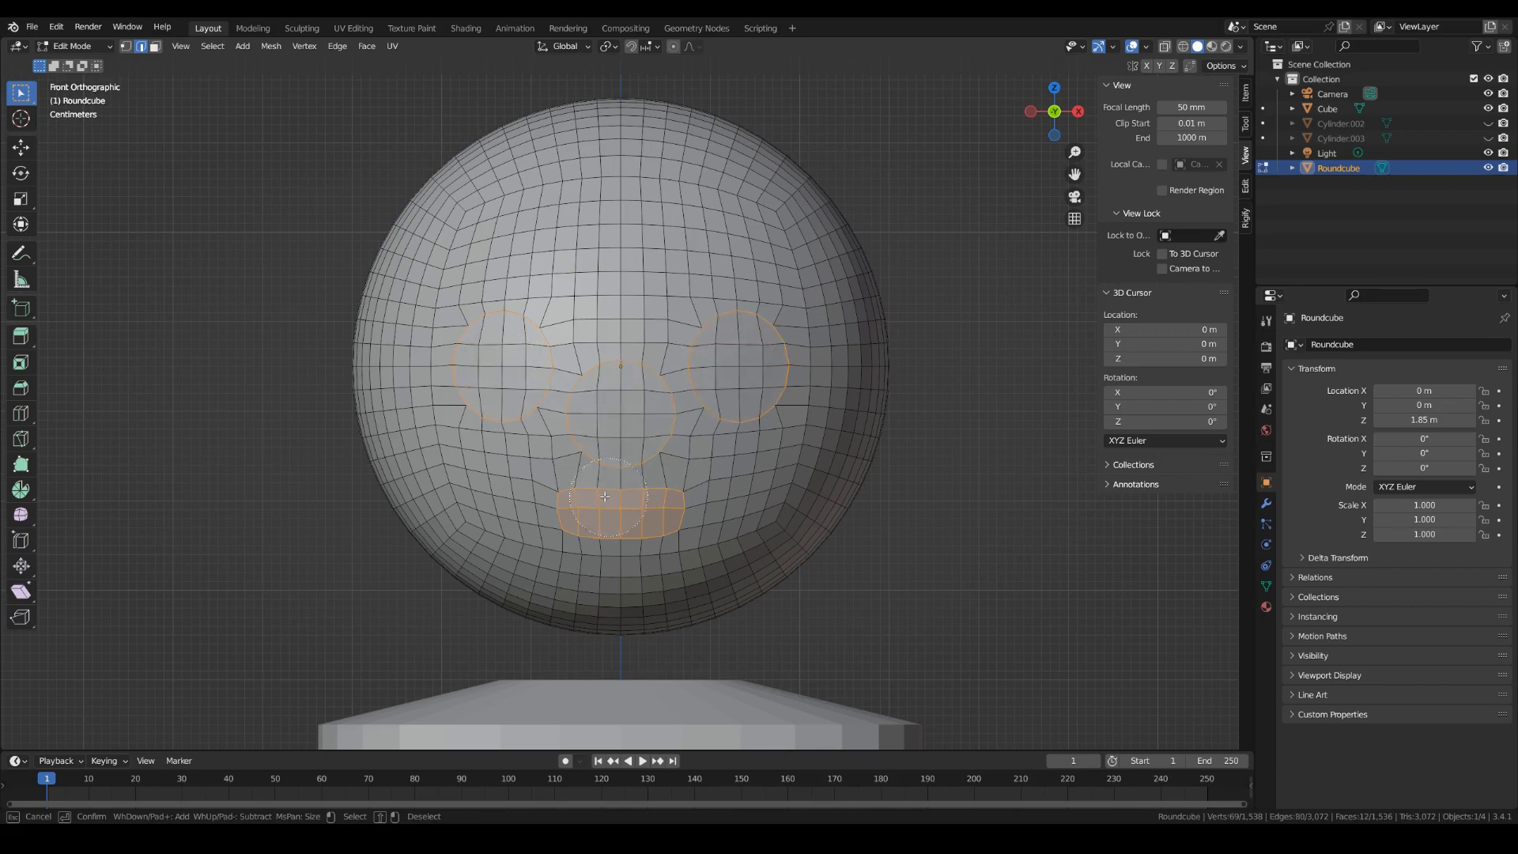
pyautogui.keyDown('shift'); pyautogui.moveTo(587, 514); pyautogui.dragTo(664, 514); pyautogui.keyUp('shift')
pyautogui.keyDown('shift'); pyautogui.click(652, 513); pyautogui.keyUp('shift')
pyautogui.rightClick(1058, 562)
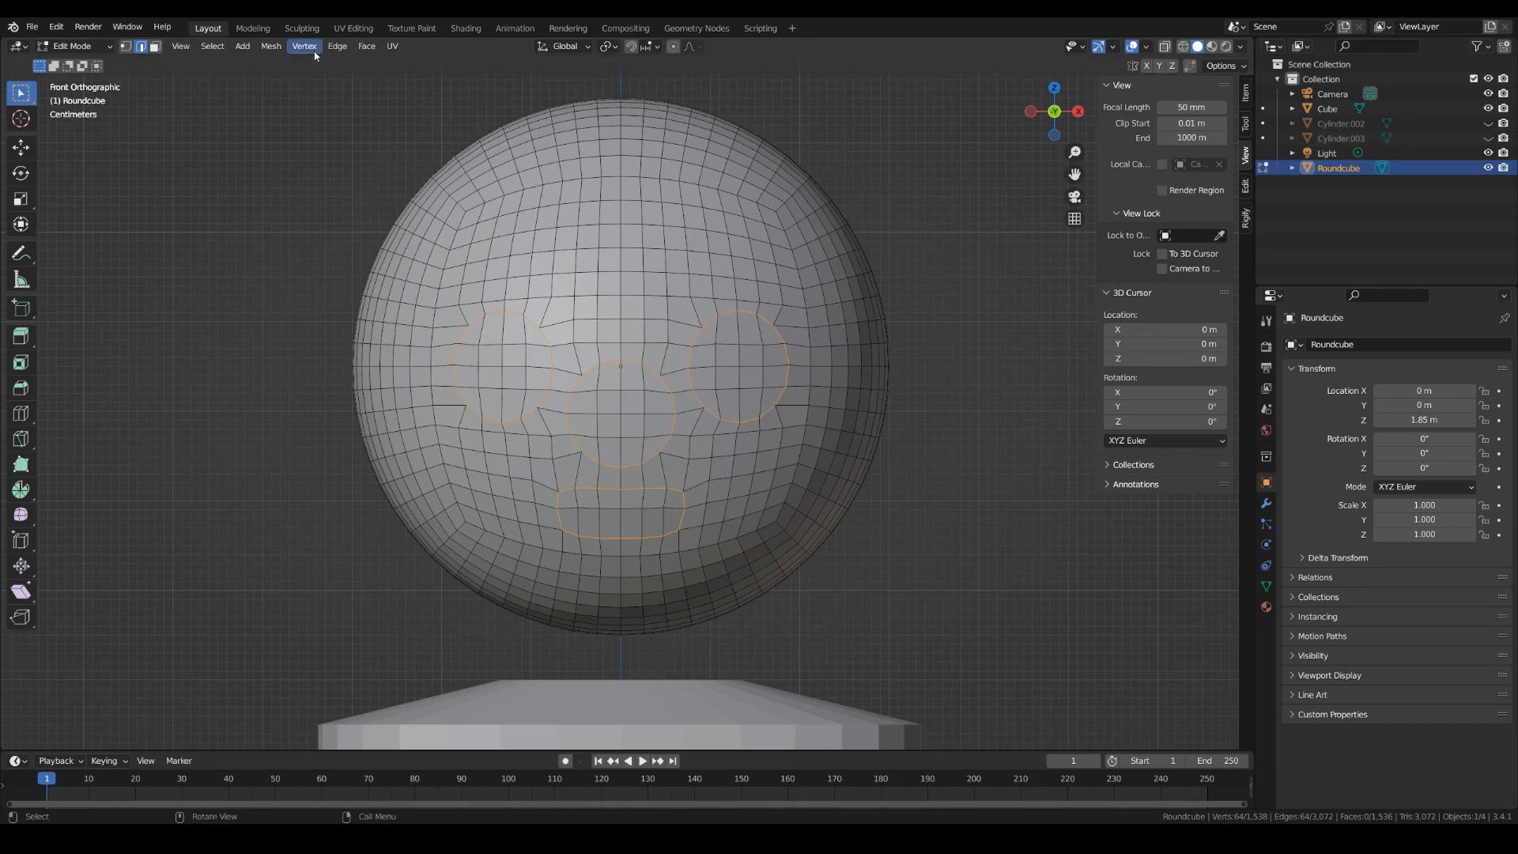
# Bevel the eye, nose and mouth outline edges with a width of about 0.01 m.
pyautogui.click(330, 49)
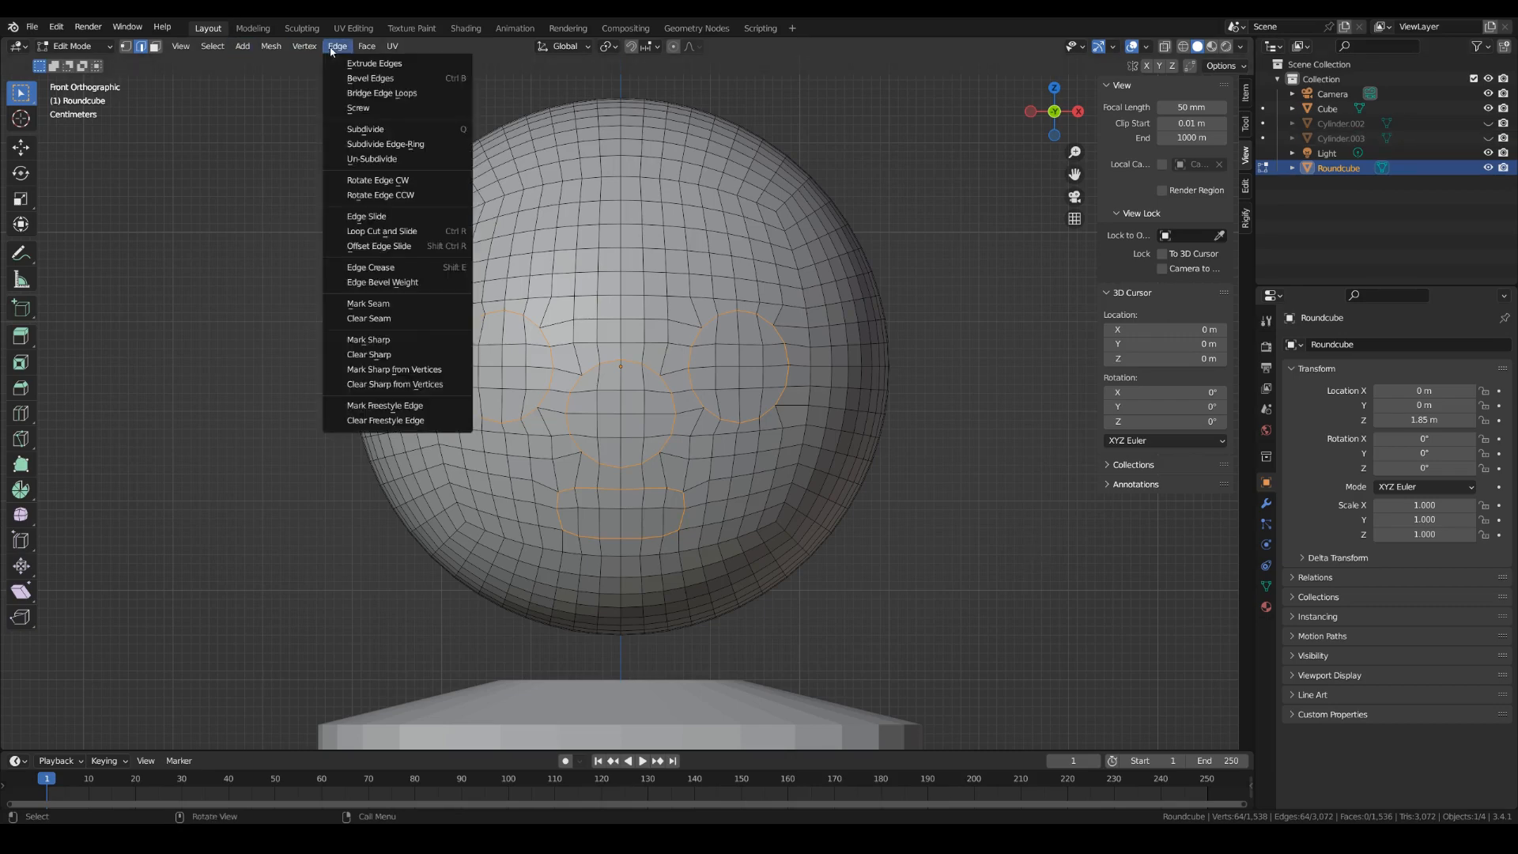
pyautogui.click(367, 79)
pyautogui.click(194, 336)
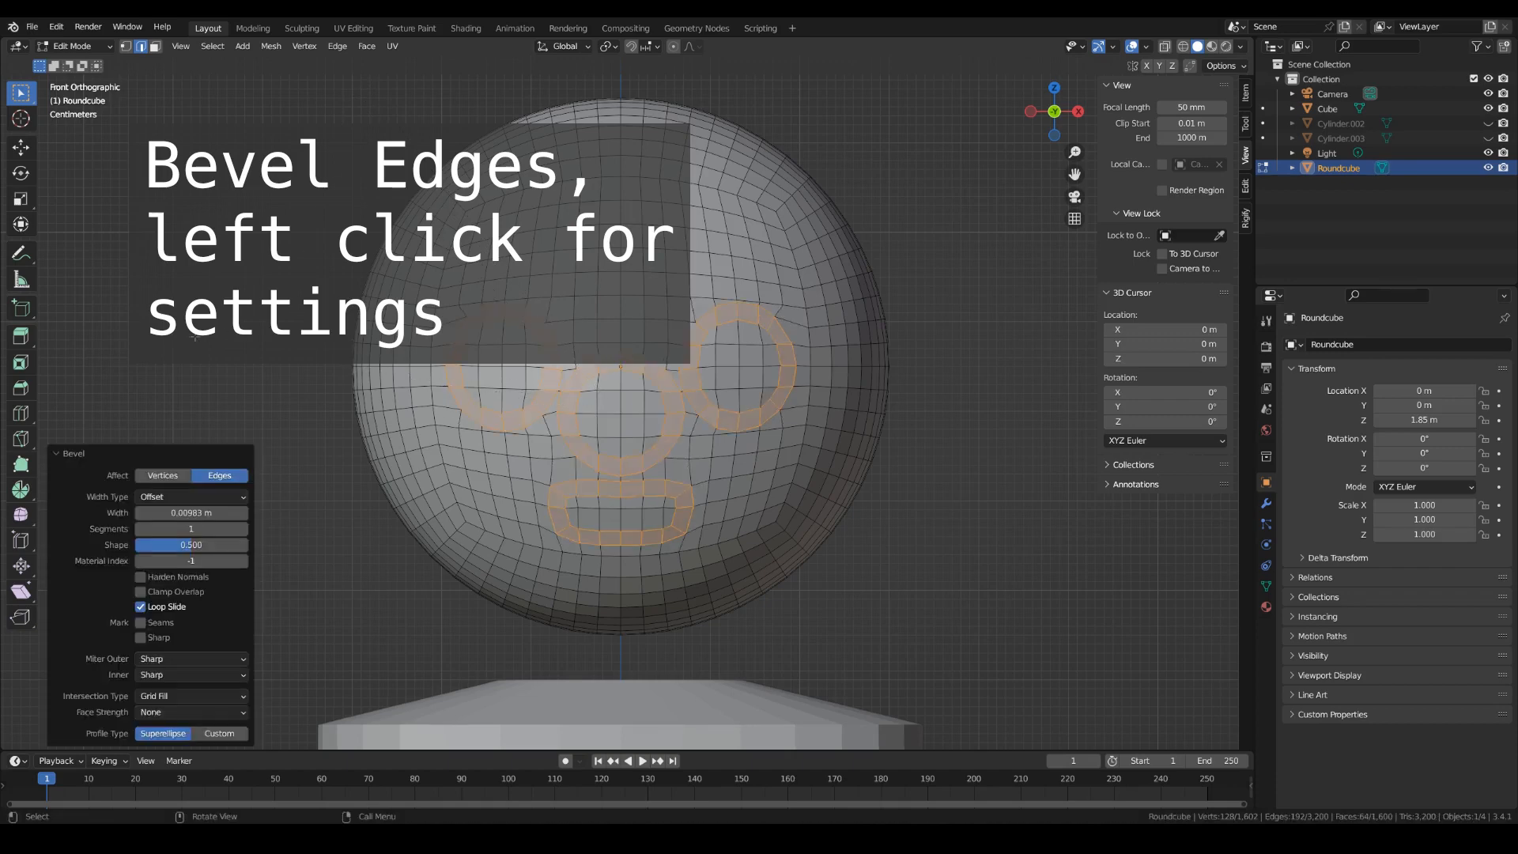
# Set the width of the bevel around the eyes, nose and mouth to 0.005 m.
pyautogui.click(190, 512)
pyautogui.press('Right')
pyautogui.press('Left')
pyautogui.press('Left')
pyautogui.press('Left')
pyautogui.press('Left')
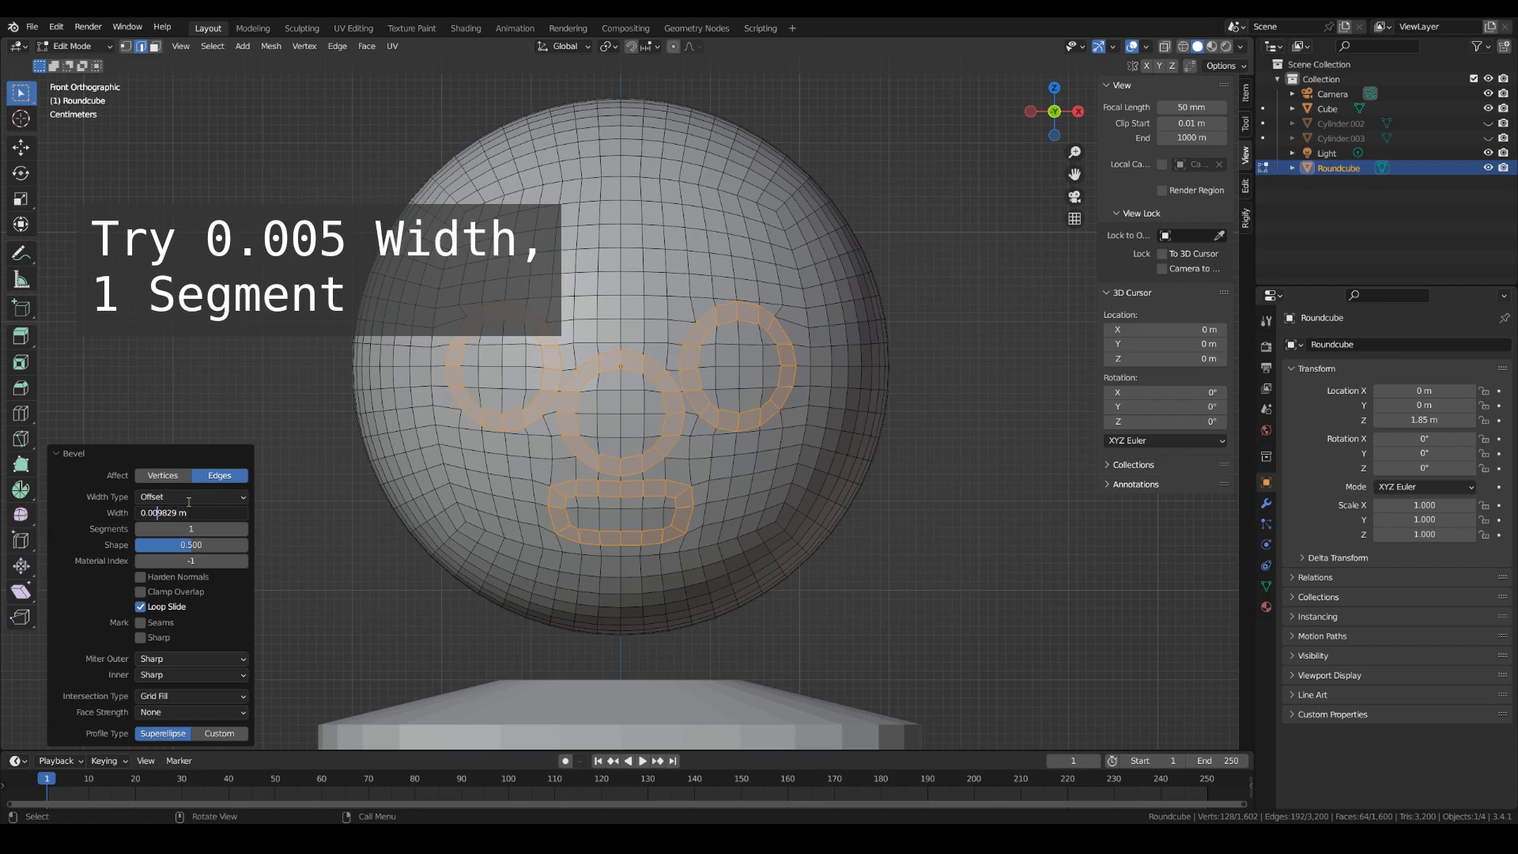
pyautogui.write('5')
pyautogui.press('Delete')
pyautogui.press('Delete')
pyautogui.press('Delete')
pyautogui.press('Delete')
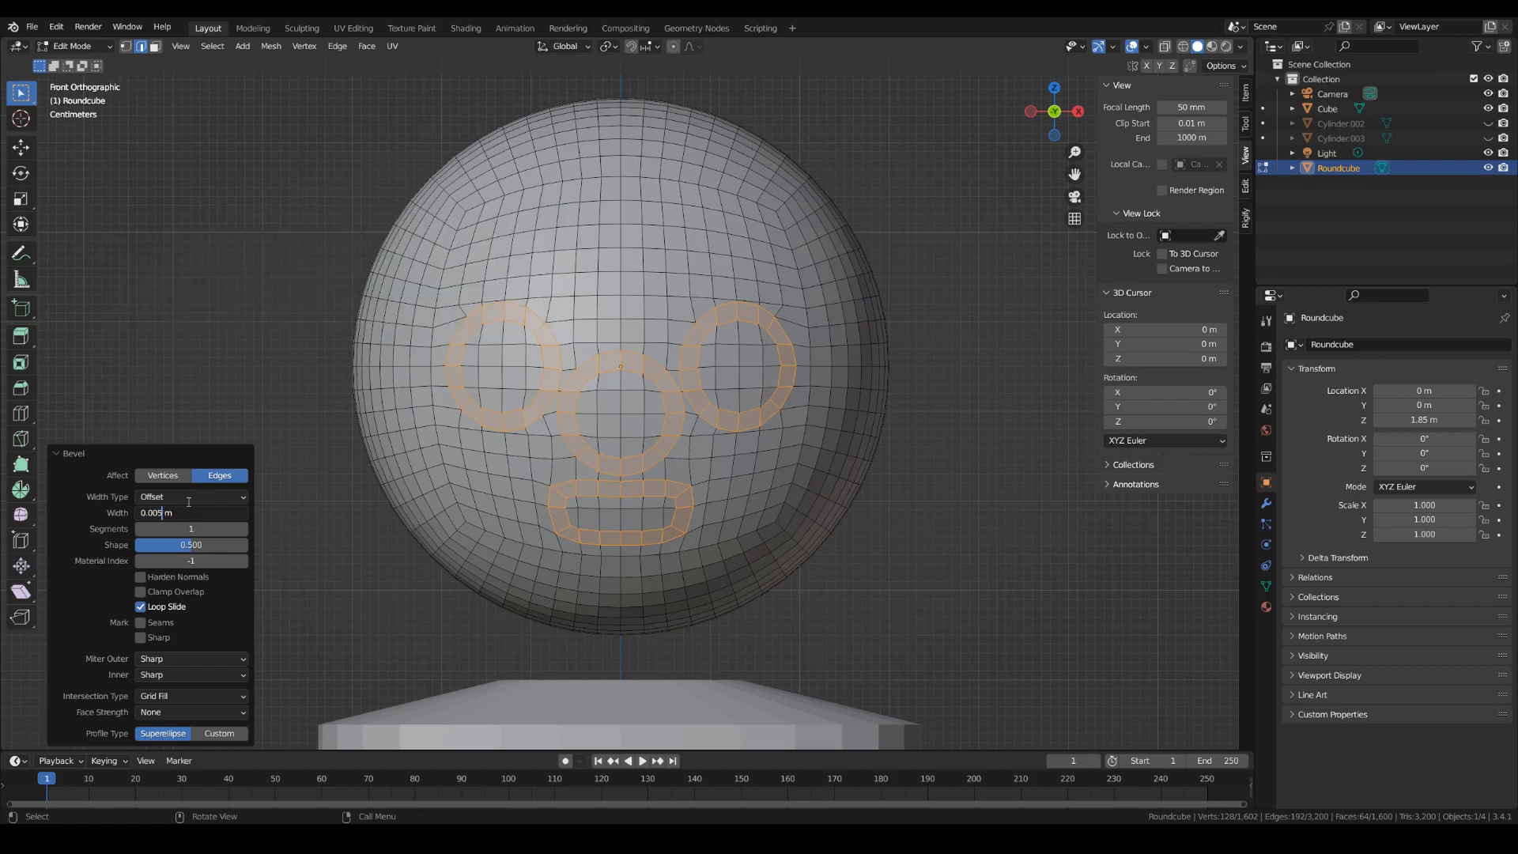
pyautogui.press('Return')
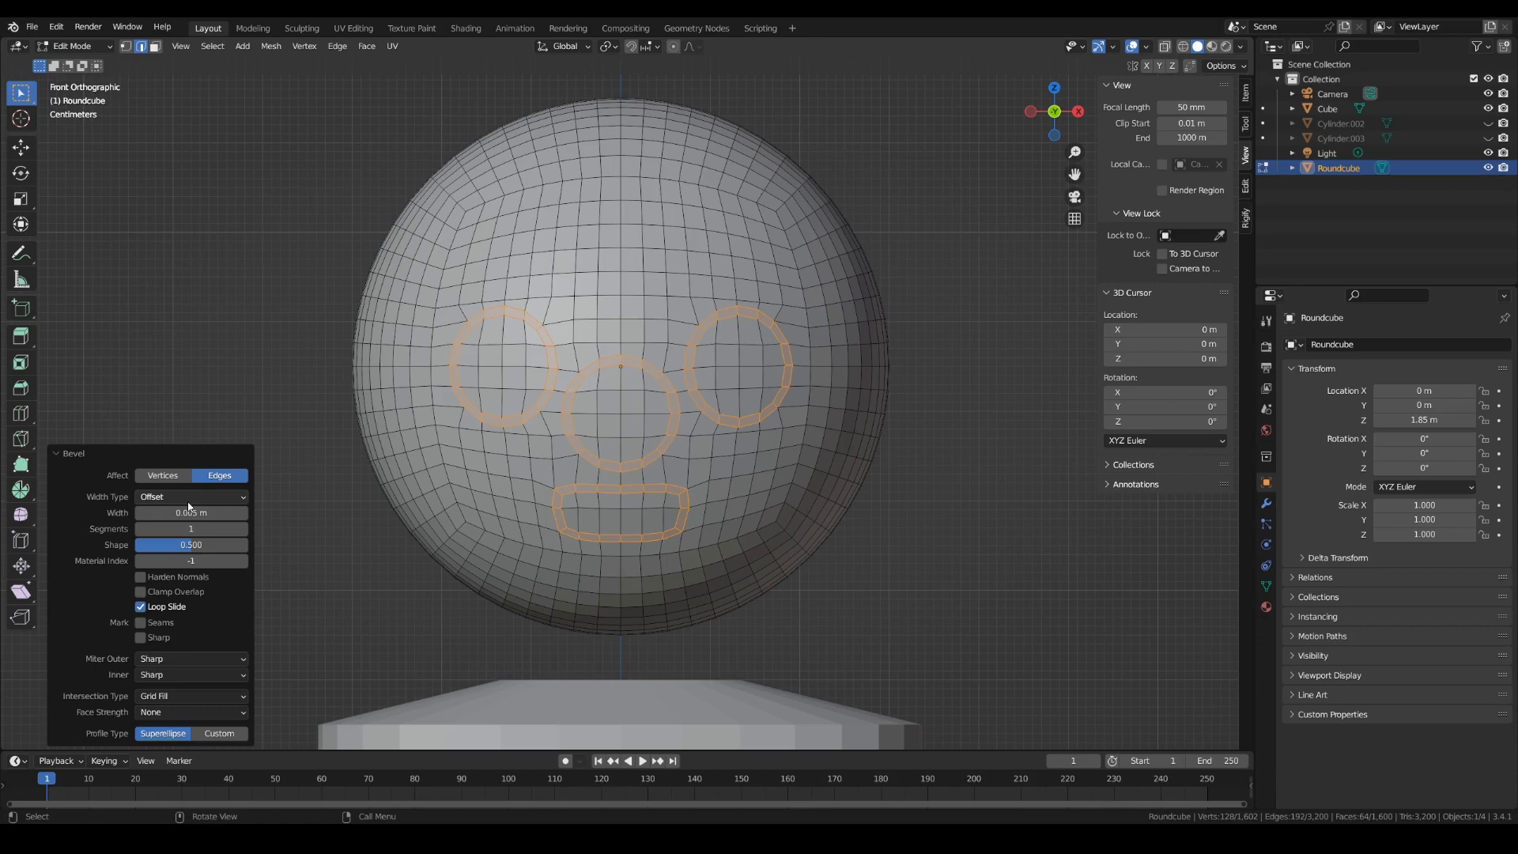
# Add a single centred loop cut inside the bevelled ring around the nose.
pyautogui.click(20, 413)
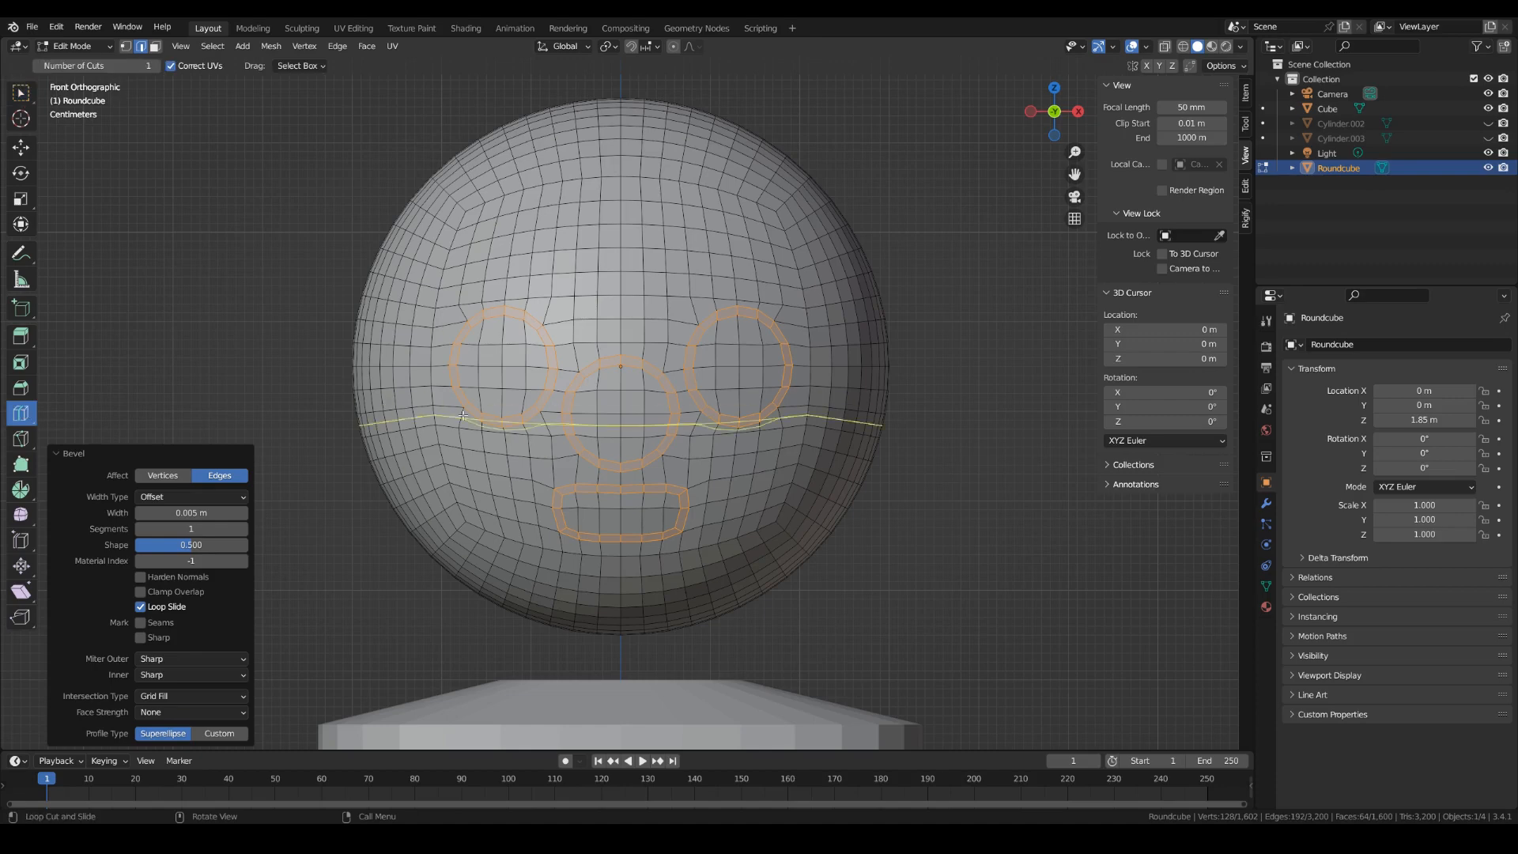
pyautogui.click(598, 364)
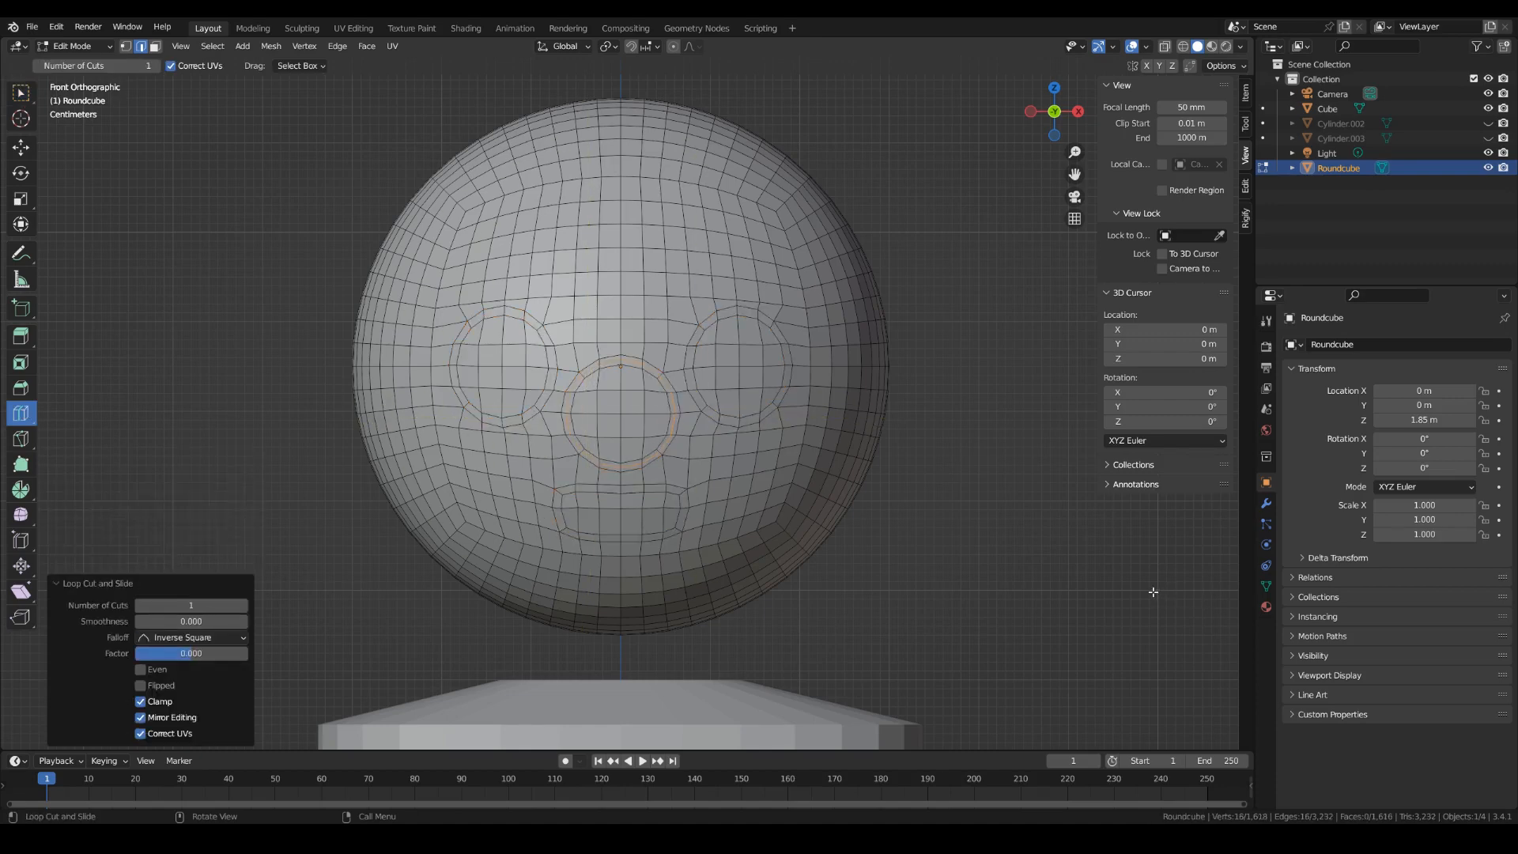
pyautogui.press('w')
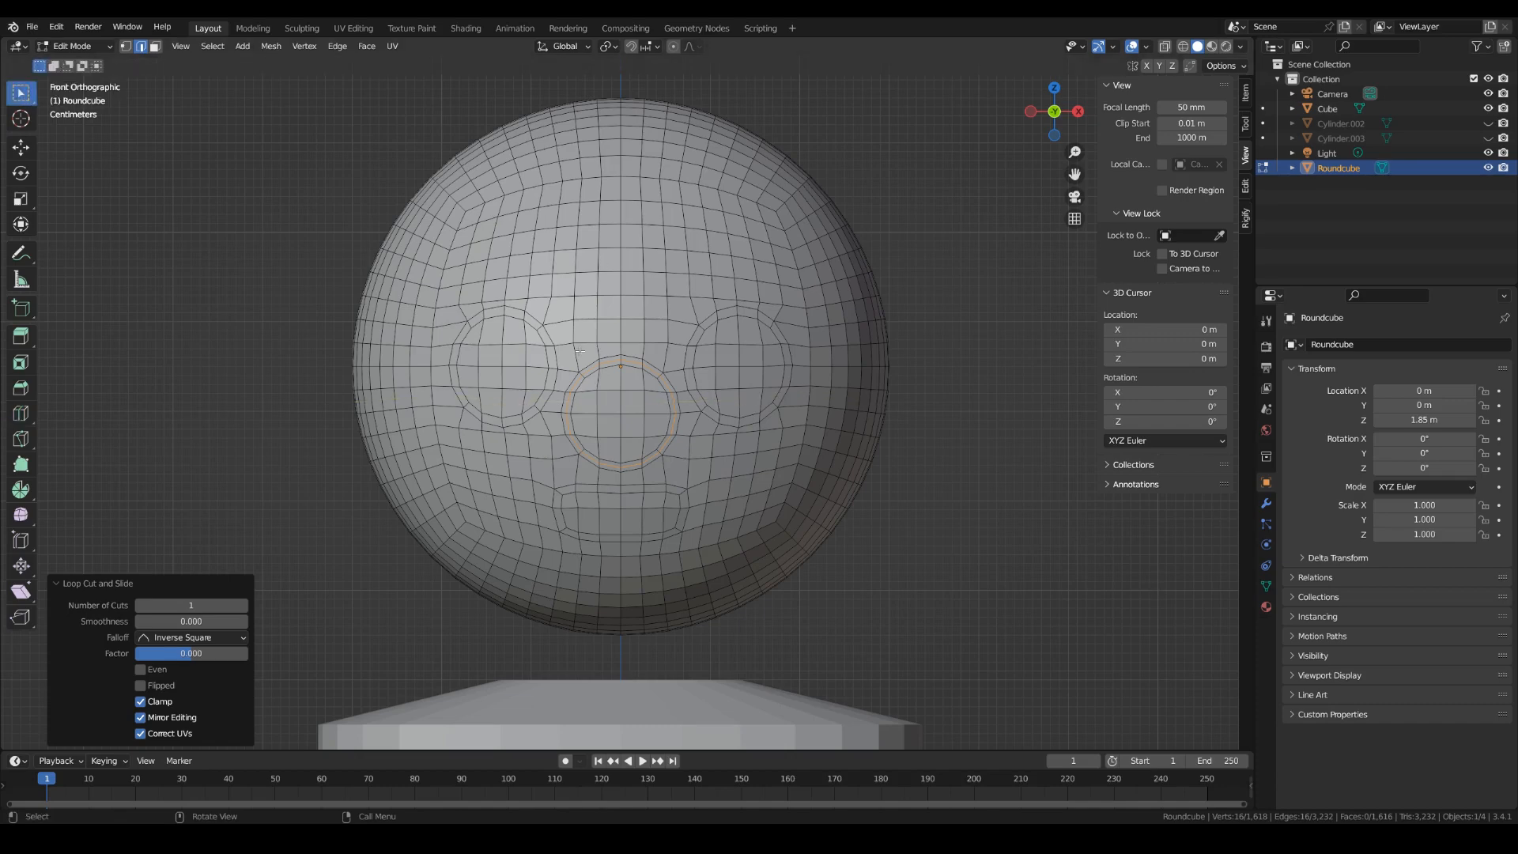
# Switch to face selection and circle-select all faces inside the nose ring.
pyautogui.click(155, 46)
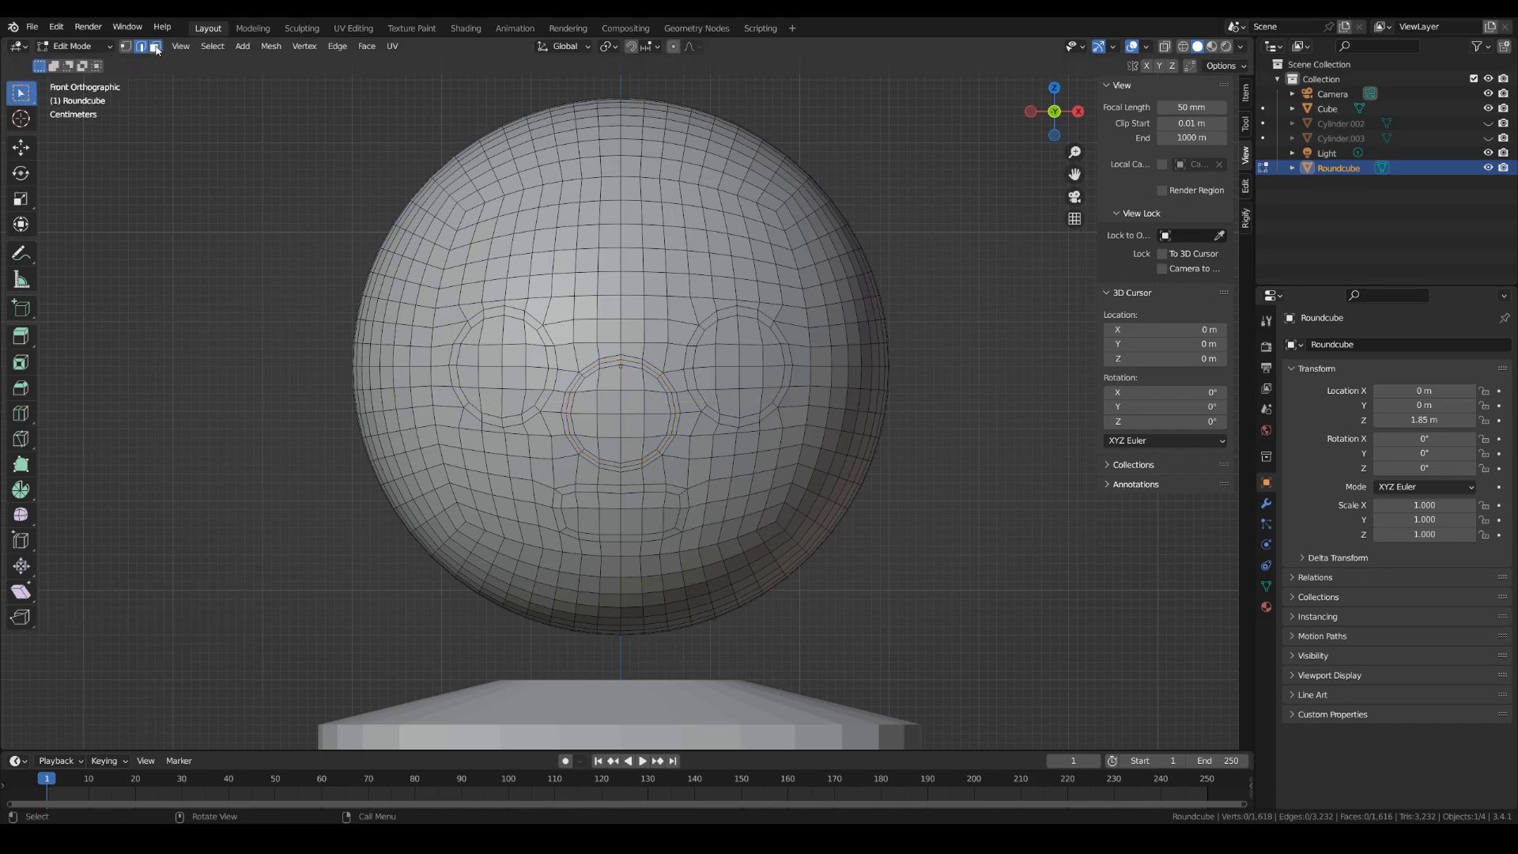
pyautogui.press('c')
pyautogui.moveTo(604, 398)
pyautogui.mouseDown()
pyautogui.moveTo(633, 427)
pyautogui.moveTo(621, 446)
pyautogui.moveTo(634, 424)
pyautogui.mouseUp()
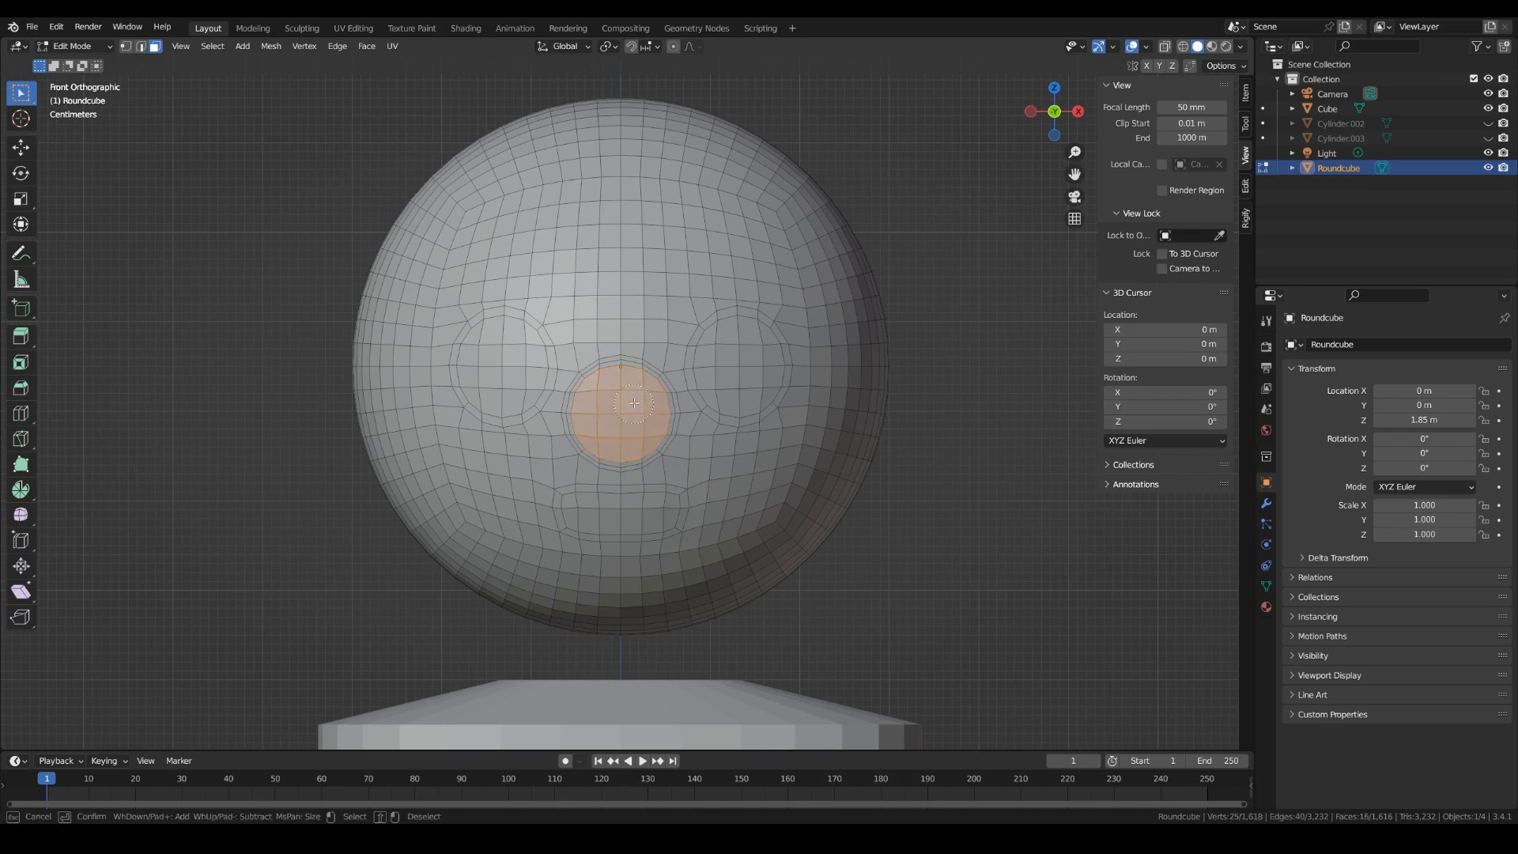
pyautogui.press('Escape')
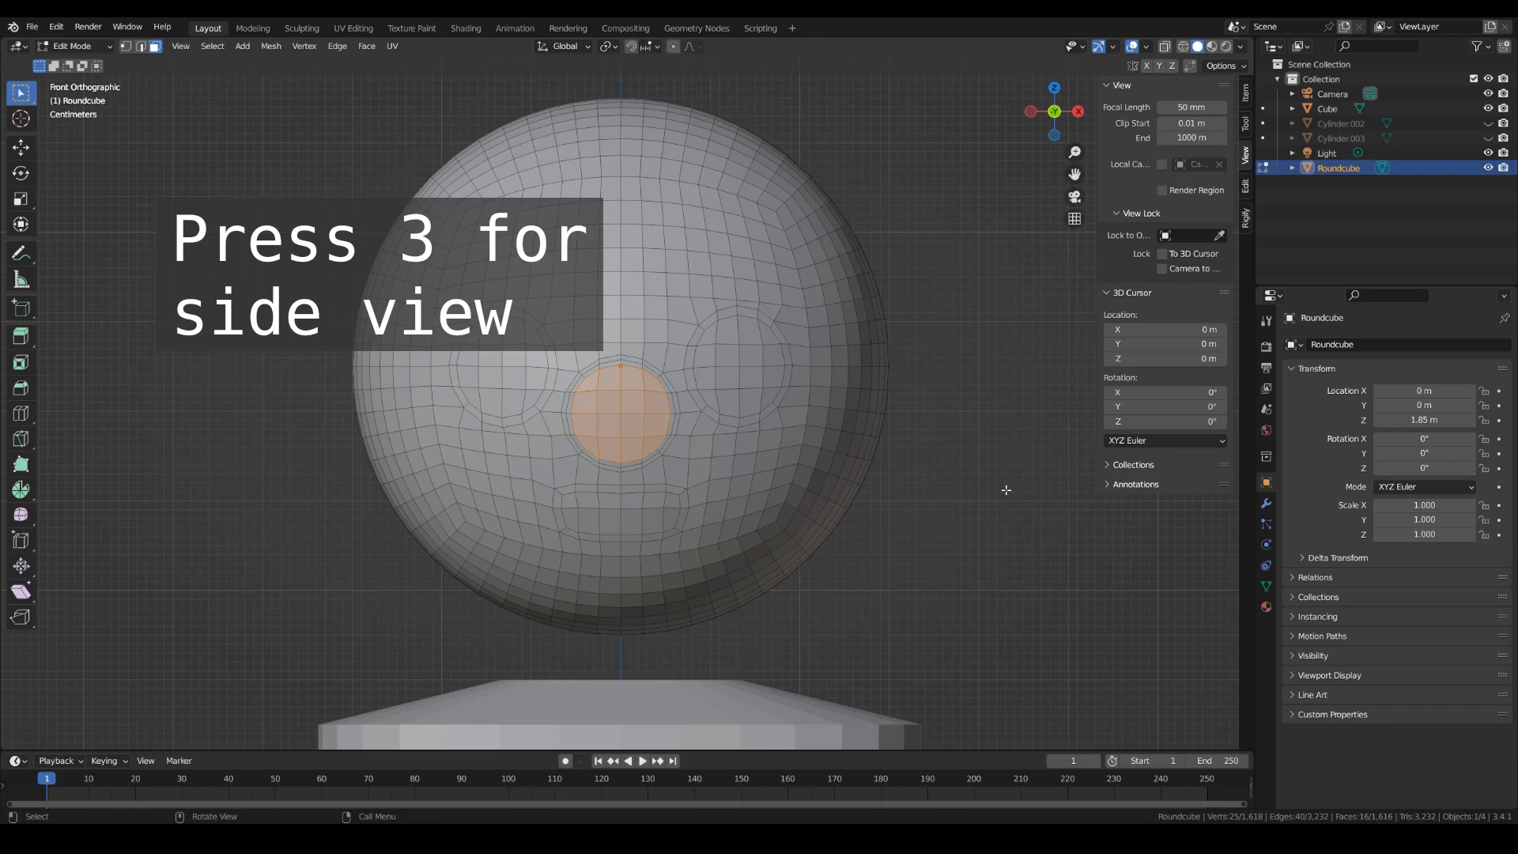
# Move the nose faces outward about 0.014 m along their Normal orientation, and restore the Global transform orientation.
pyautogui.press('3')
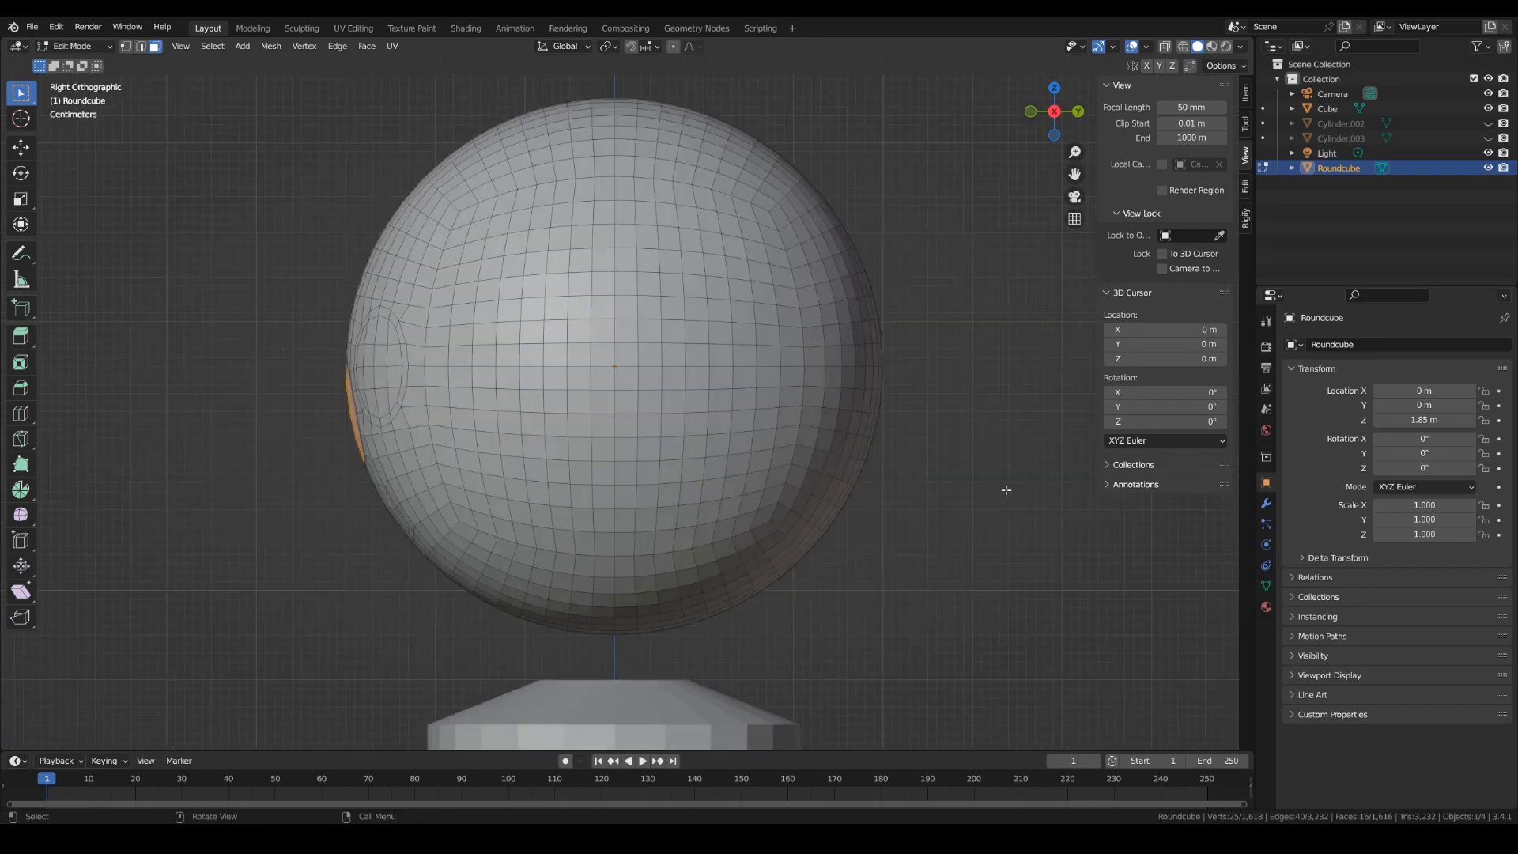
pyautogui.click(21, 148)
pyautogui.click(563, 48)
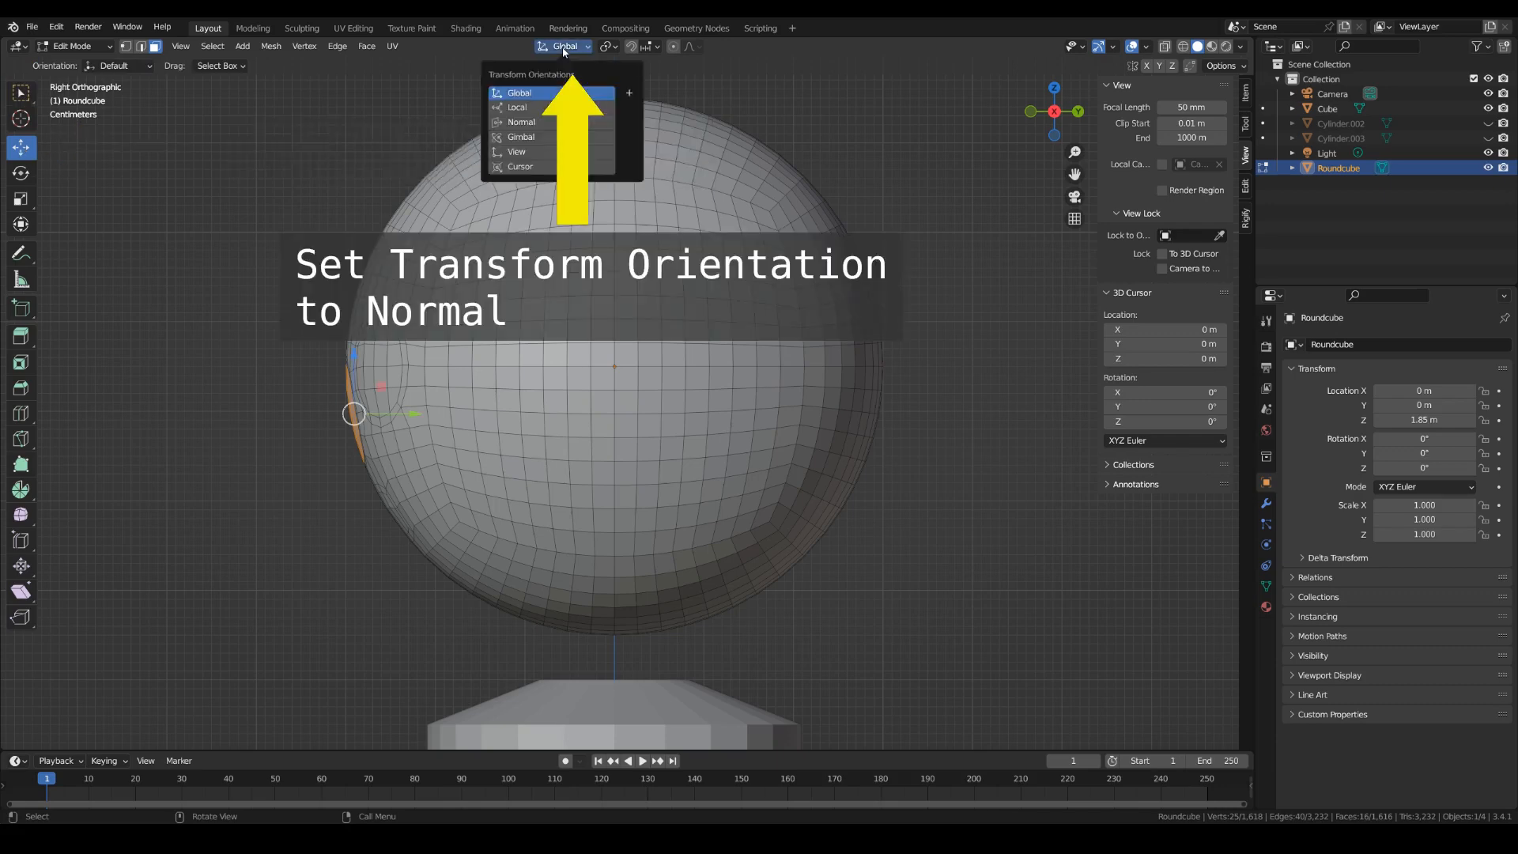
pyautogui.click(553, 123)
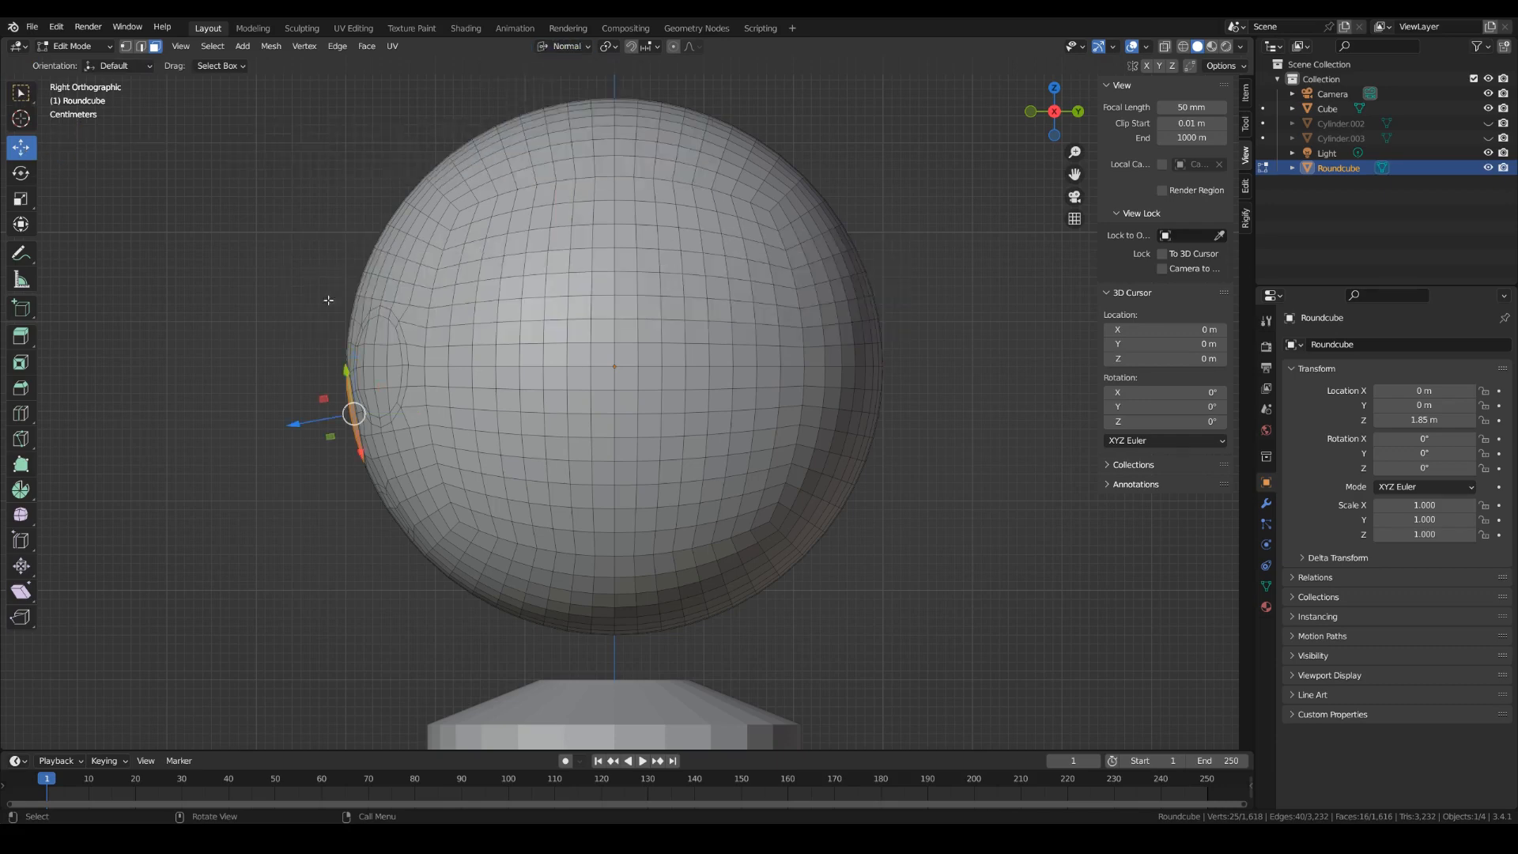
pyautogui.moveTo(294, 425); pyautogui.dragTo(279, 426)
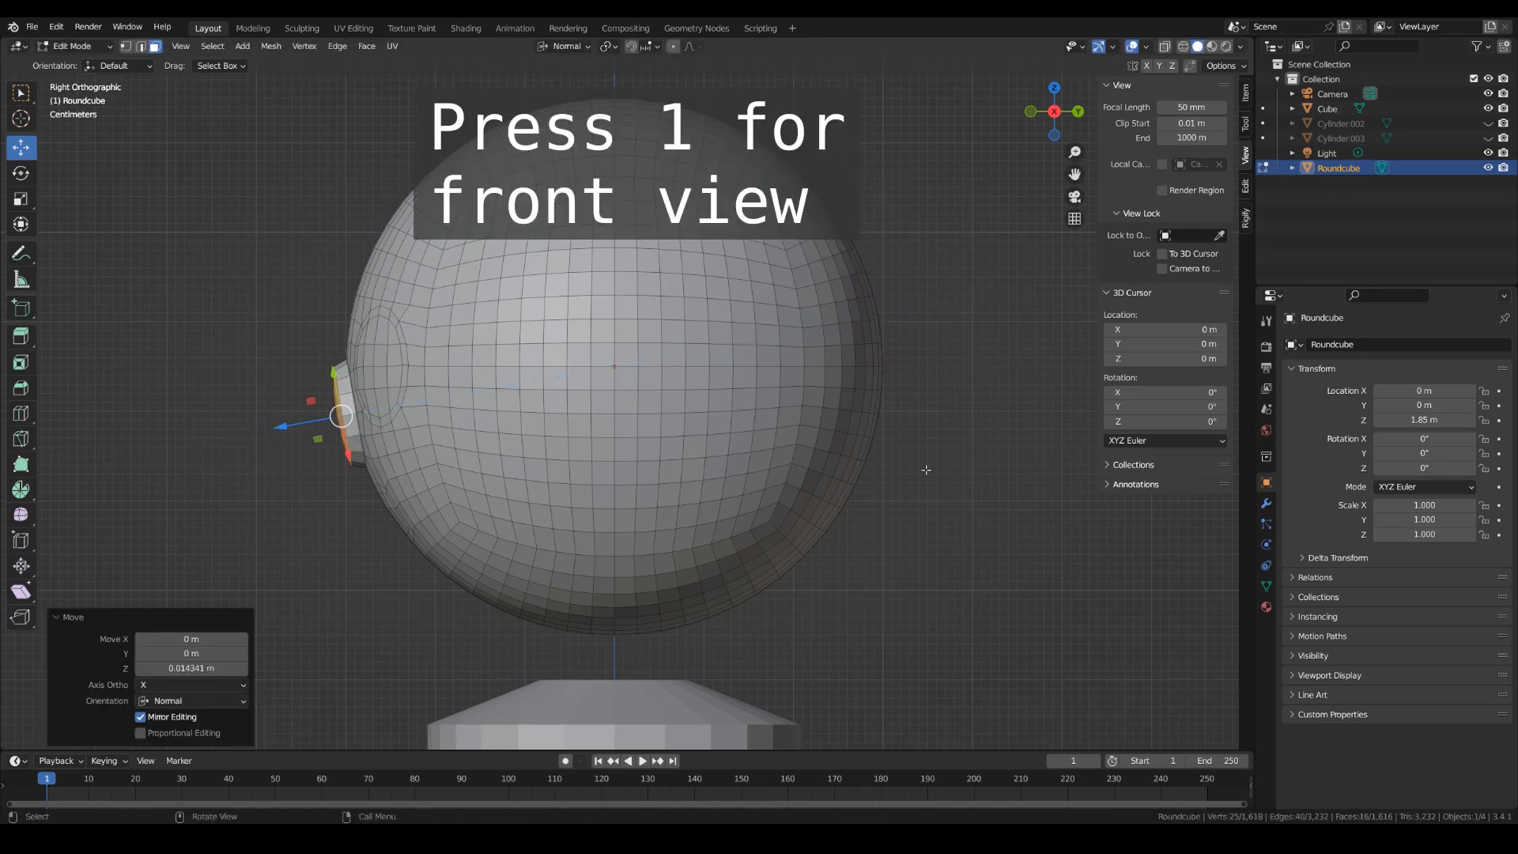
pyautogui.press('1')
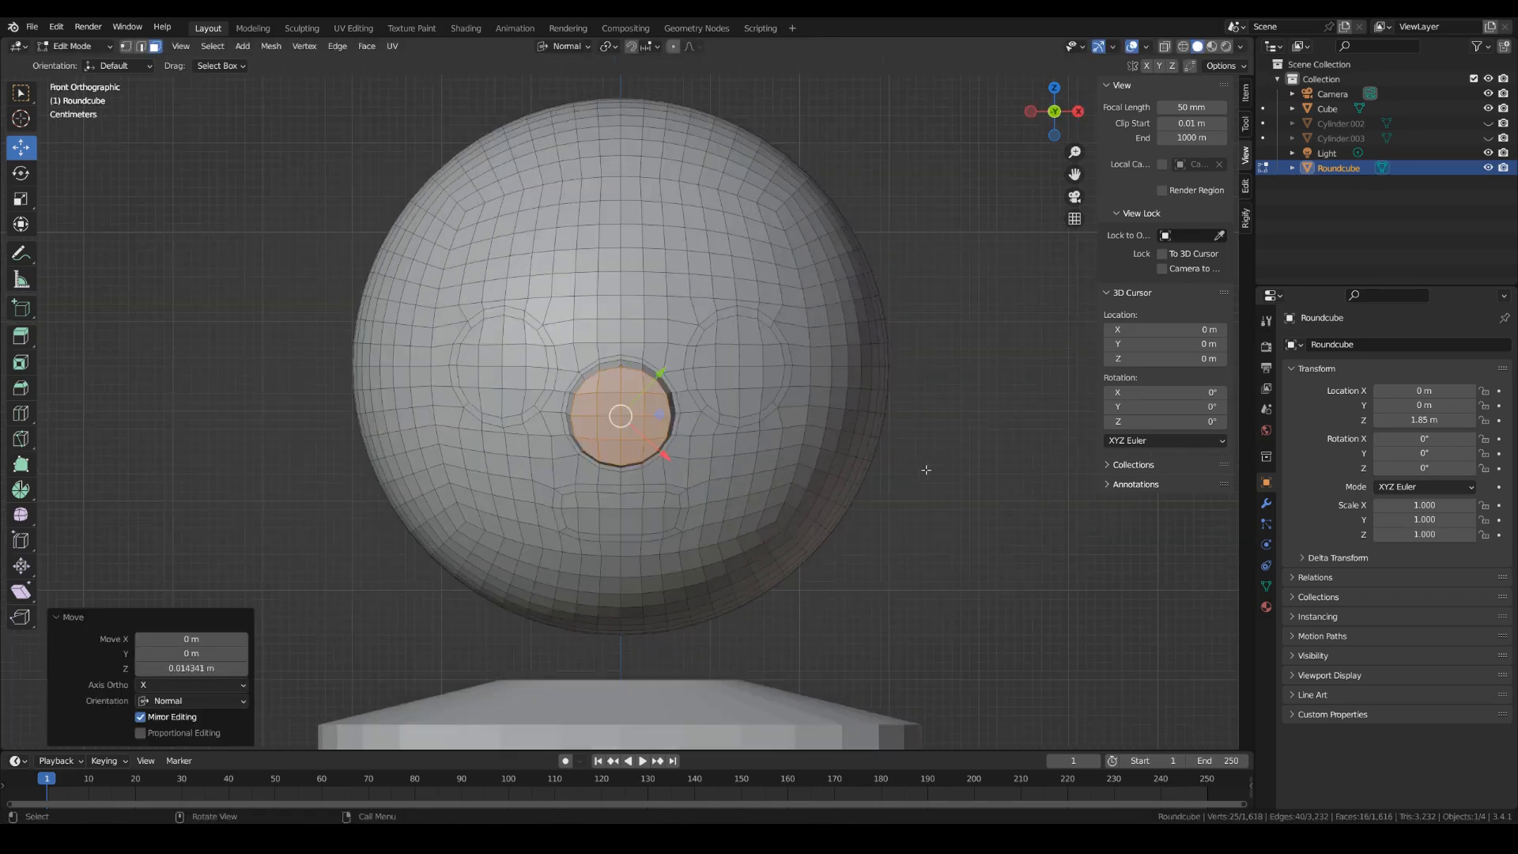
pyautogui.click(570, 46)
pyautogui.click(548, 92)
# Add a centred loop cut around the side wall of the raised nose and deselect everything.
pyautogui.moveTo(954, 446); pyautogui.dragTo(823, 462, button='middle')
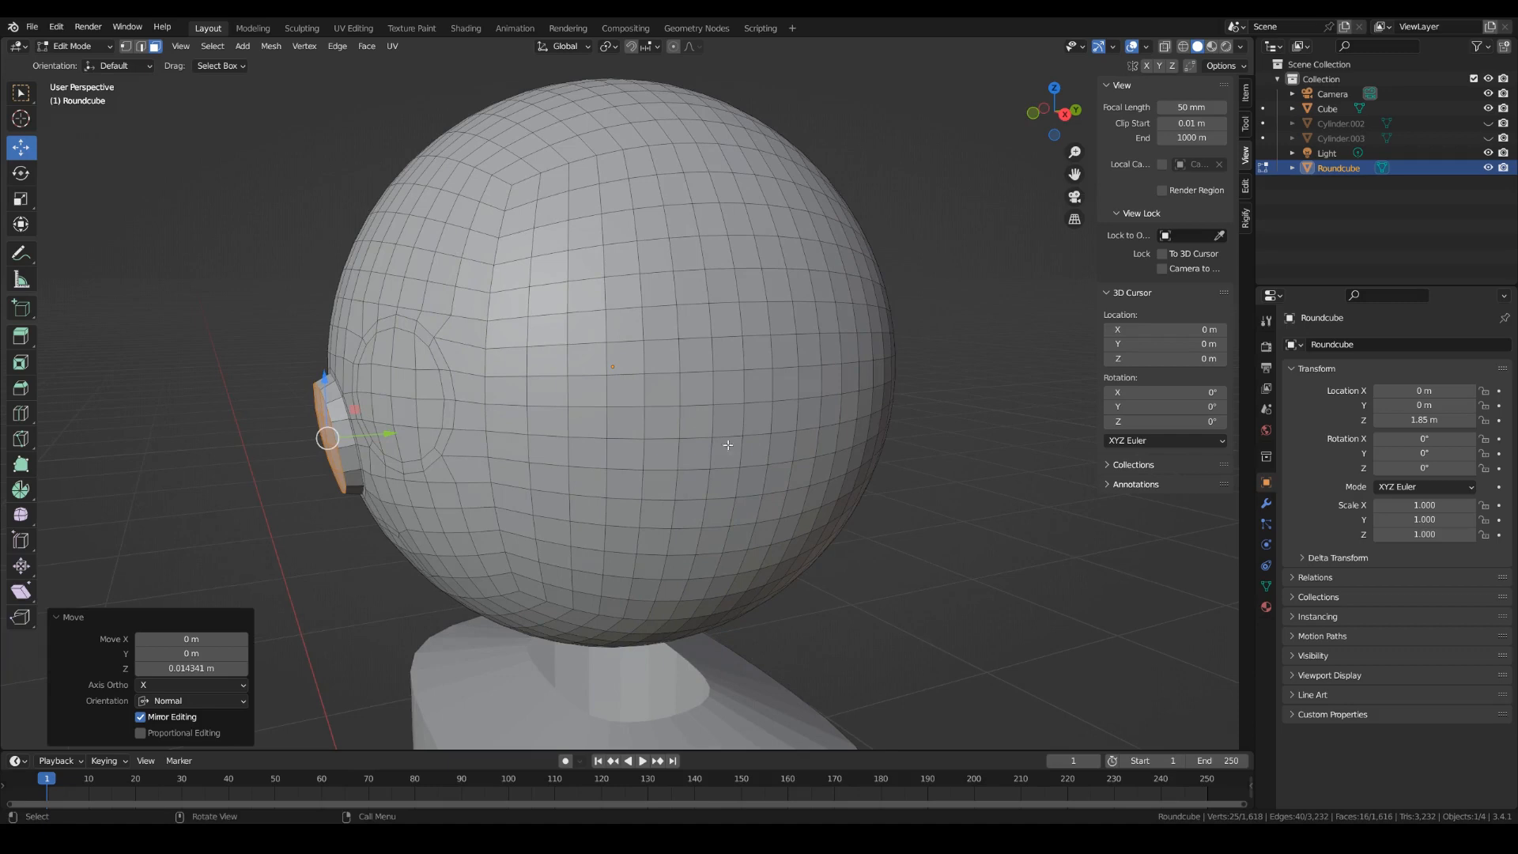
pyautogui.click(22, 412)
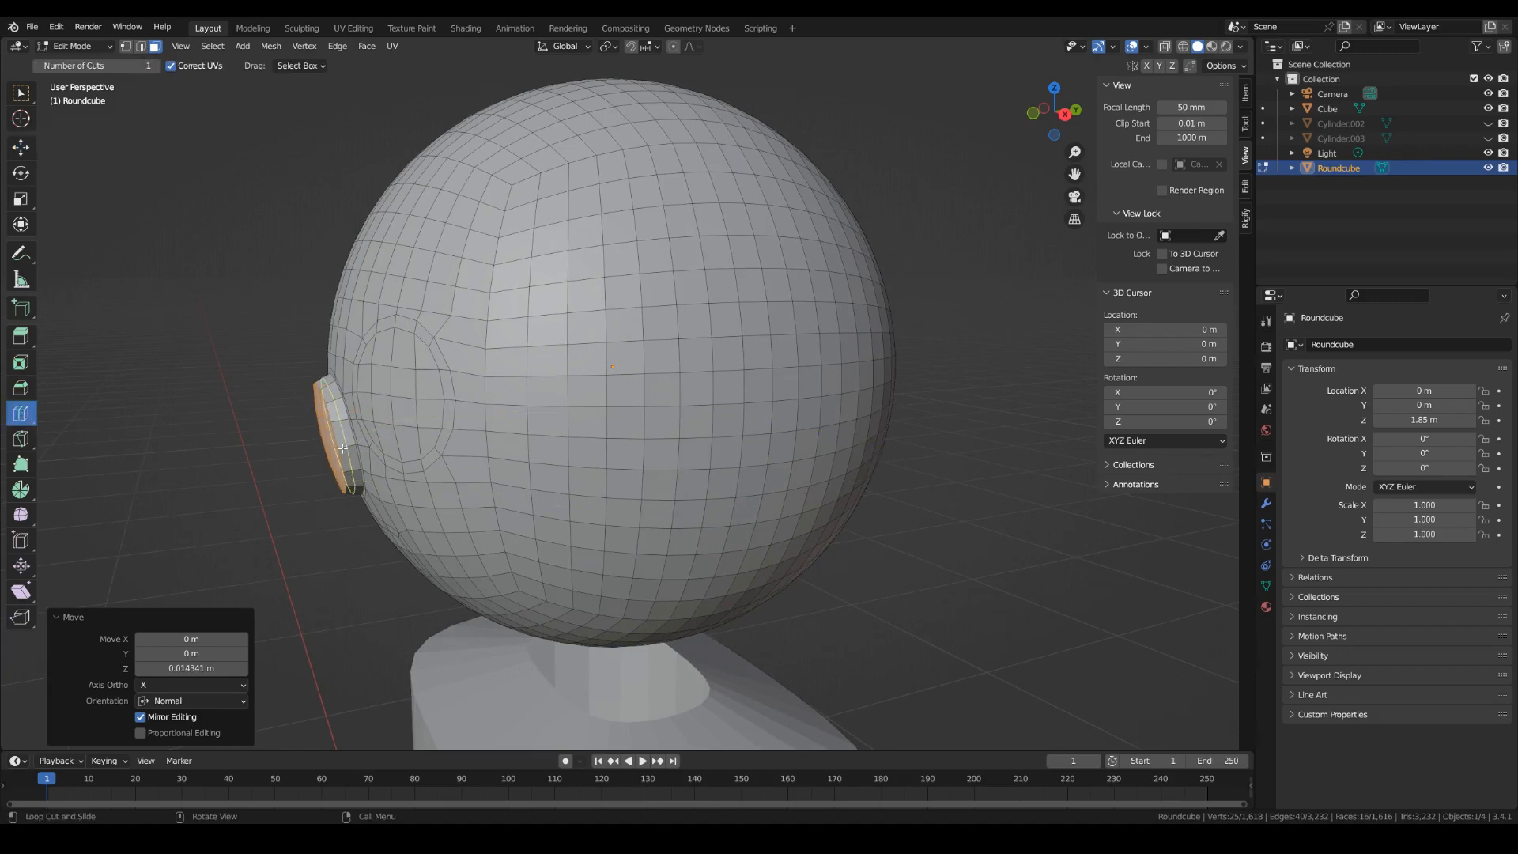
pyautogui.hotkey('alt', 'a')
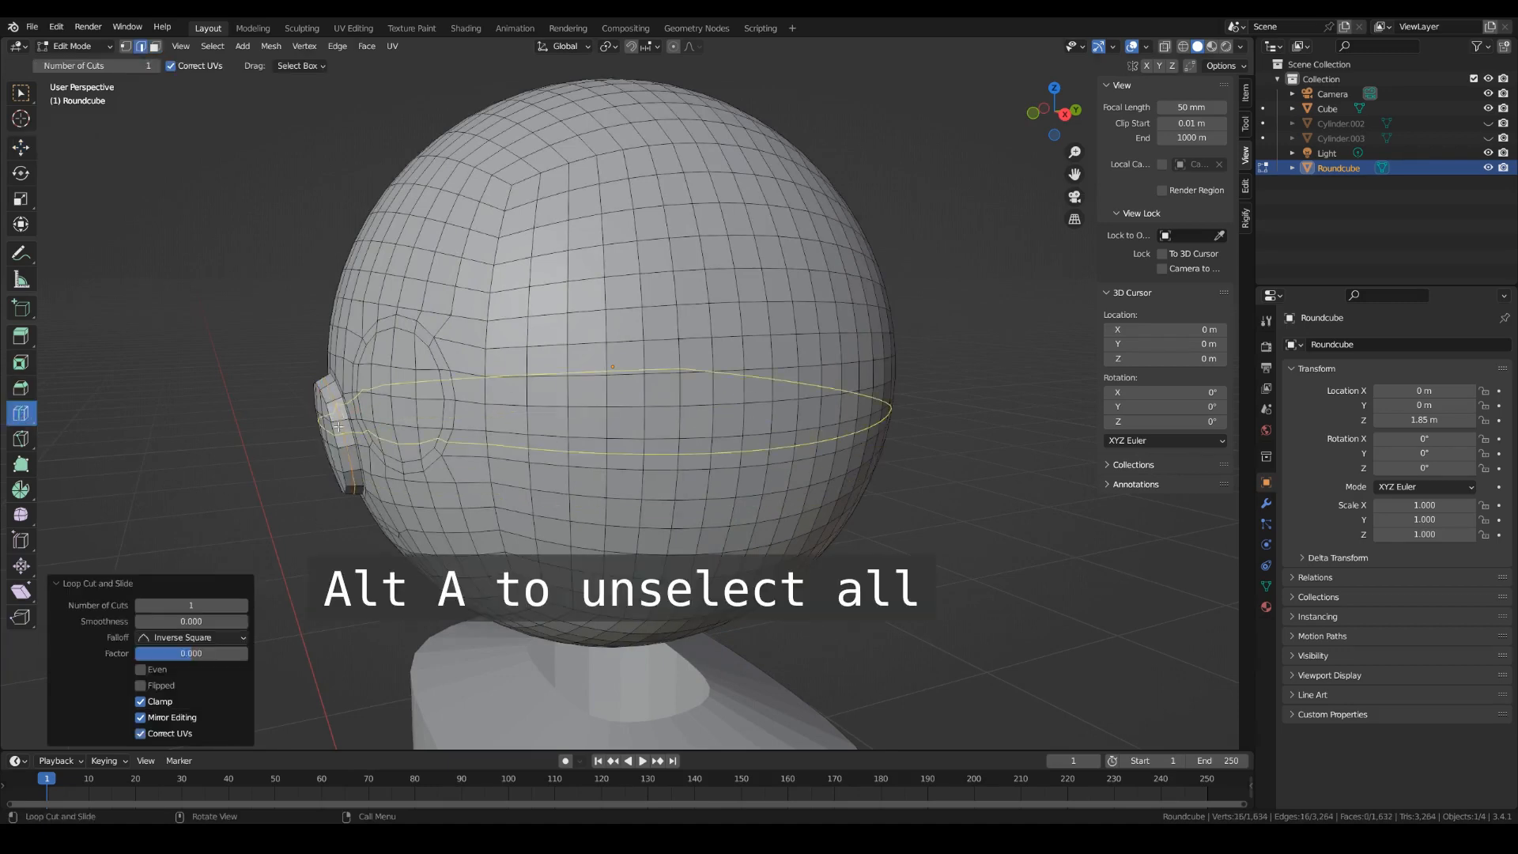
# In edge selection, select the complete edge loop around the nose's front rim.
pyautogui.press('w')
pyautogui.press('2')
pyautogui.moveTo(340, 419); pyautogui.dragTo(336, 441, button='middle')
pyautogui.keyDown('alt'); pyautogui.keyDown('shift'); pyautogui.click(336, 441); pyautogui.keyUp('shift'); pyautogui.keyUp('alt')
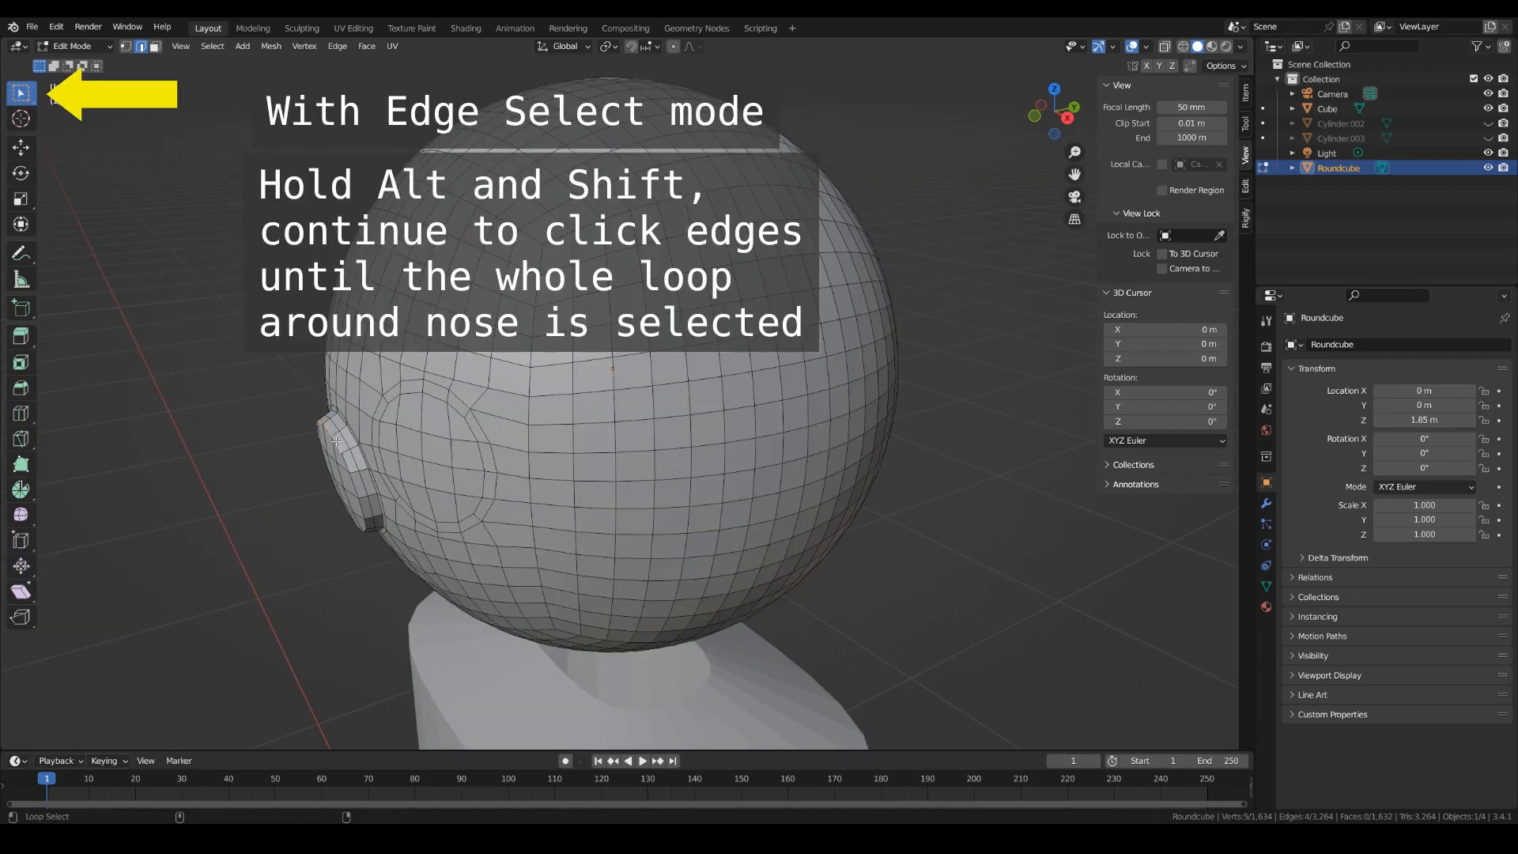
pyautogui.keyDown('alt'); pyautogui.keyDown('shift'); pyautogui.click(349, 472); pyautogui.keyUp('shift'); pyautogui.keyUp('alt')
pyautogui.keyDown('alt'); pyautogui.keyDown('shift'); pyautogui.click(360, 506); pyautogui.keyUp('shift'); pyautogui.keyUp('alt')
pyautogui.moveTo(327, 534); pyautogui.dragTo(558, 484, button='middle')
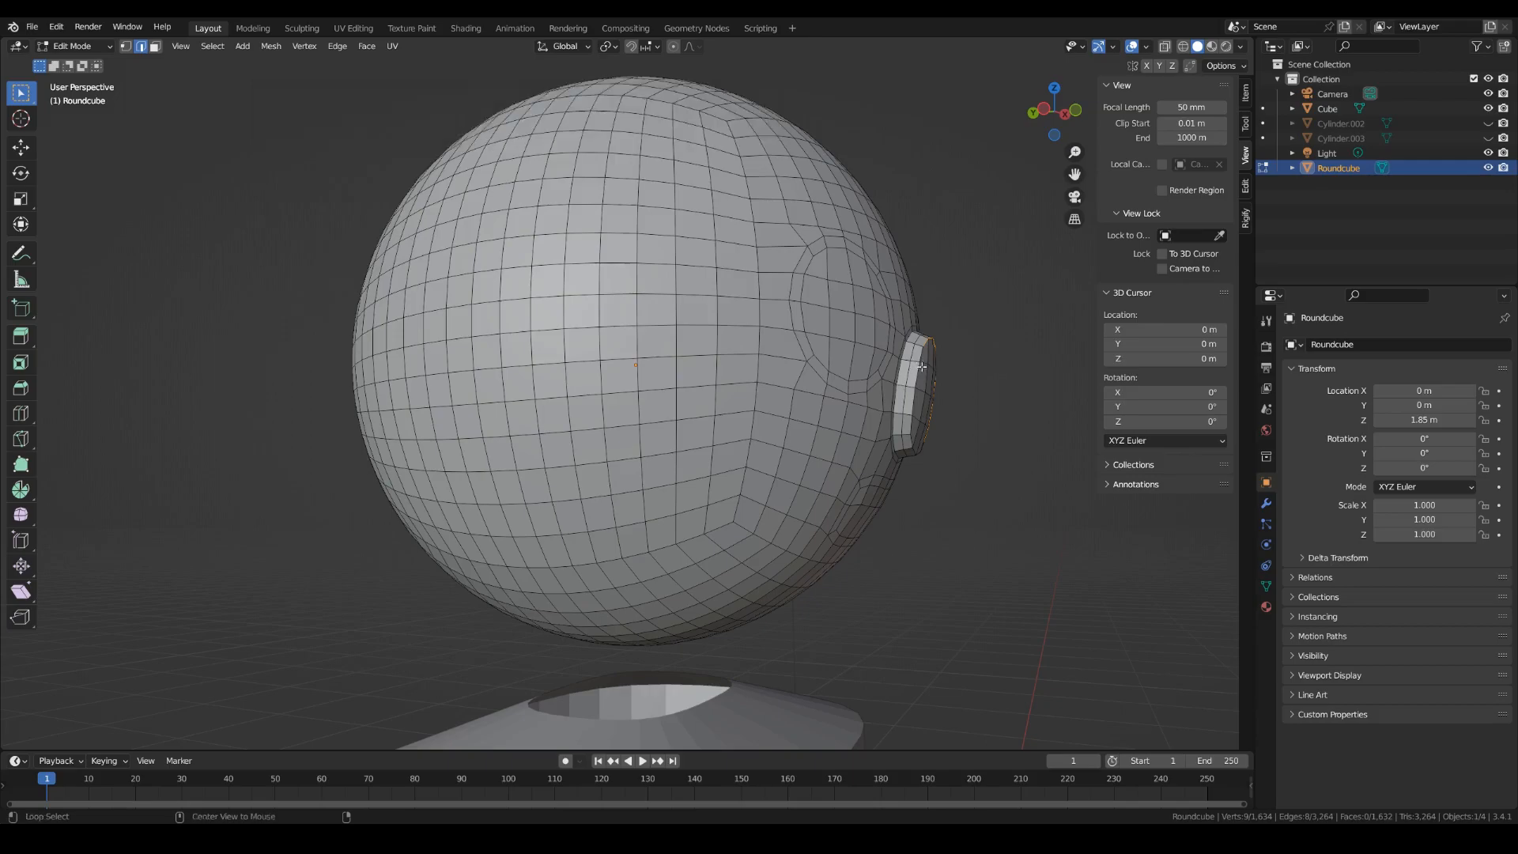
pyautogui.keyDown('alt'); pyautogui.keyDown('shift'); pyautogui.click(932, 427); pyautogui.keyUp('shift'); pyautogui.keyUp('alt')
pyautogui.moveTo(939, 467); pyautogui.dragTo(841, 491, button='middle')
# Select the inner region of the nose's rim loop and scale it uniformly by 0.75.
pyautogui.click(210, 46)
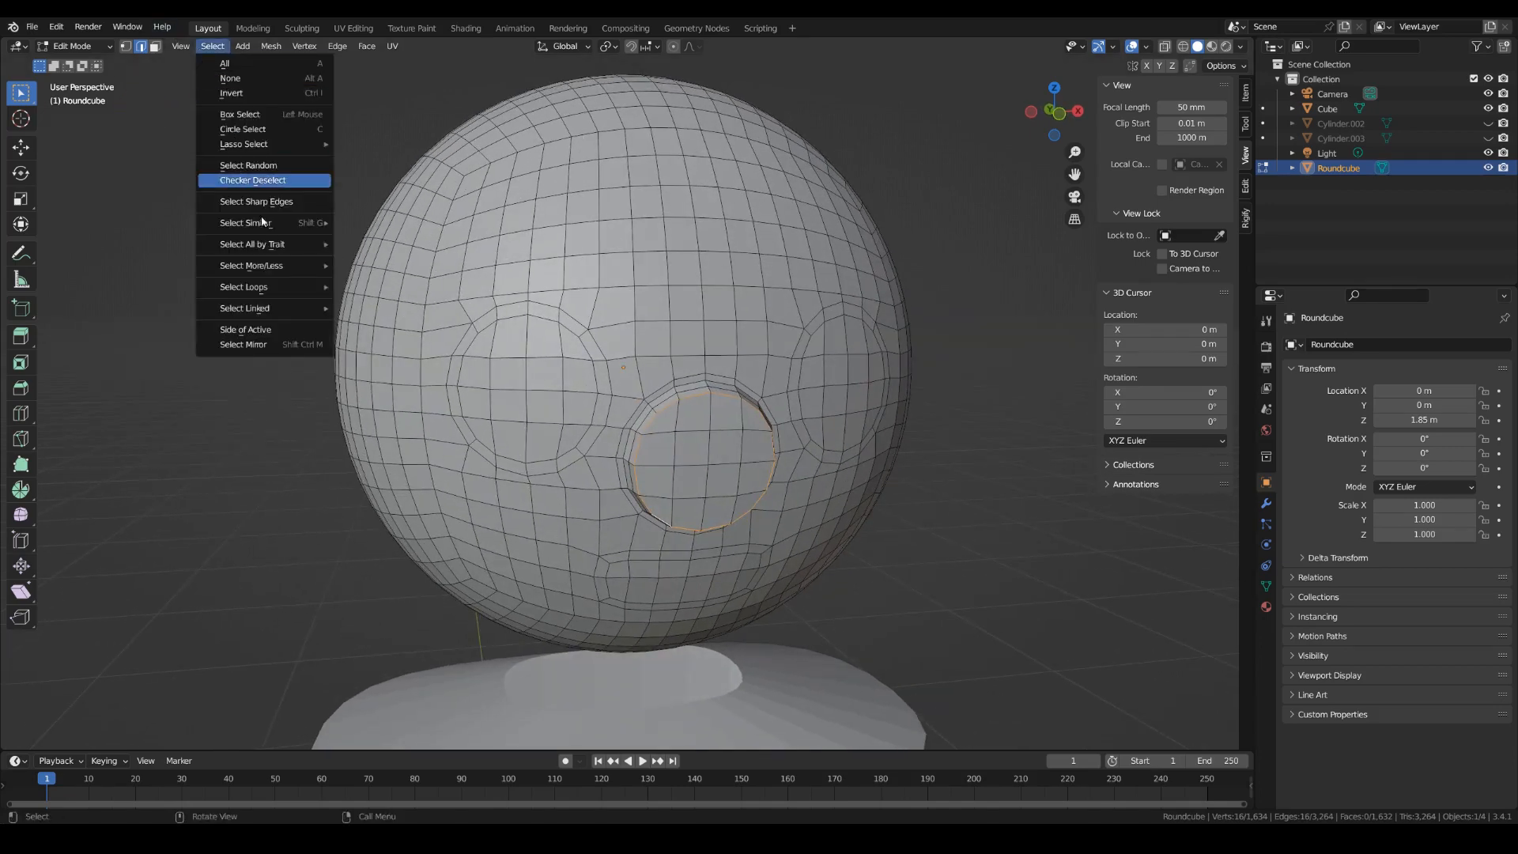
pyautogui.moveTo(275, 291)
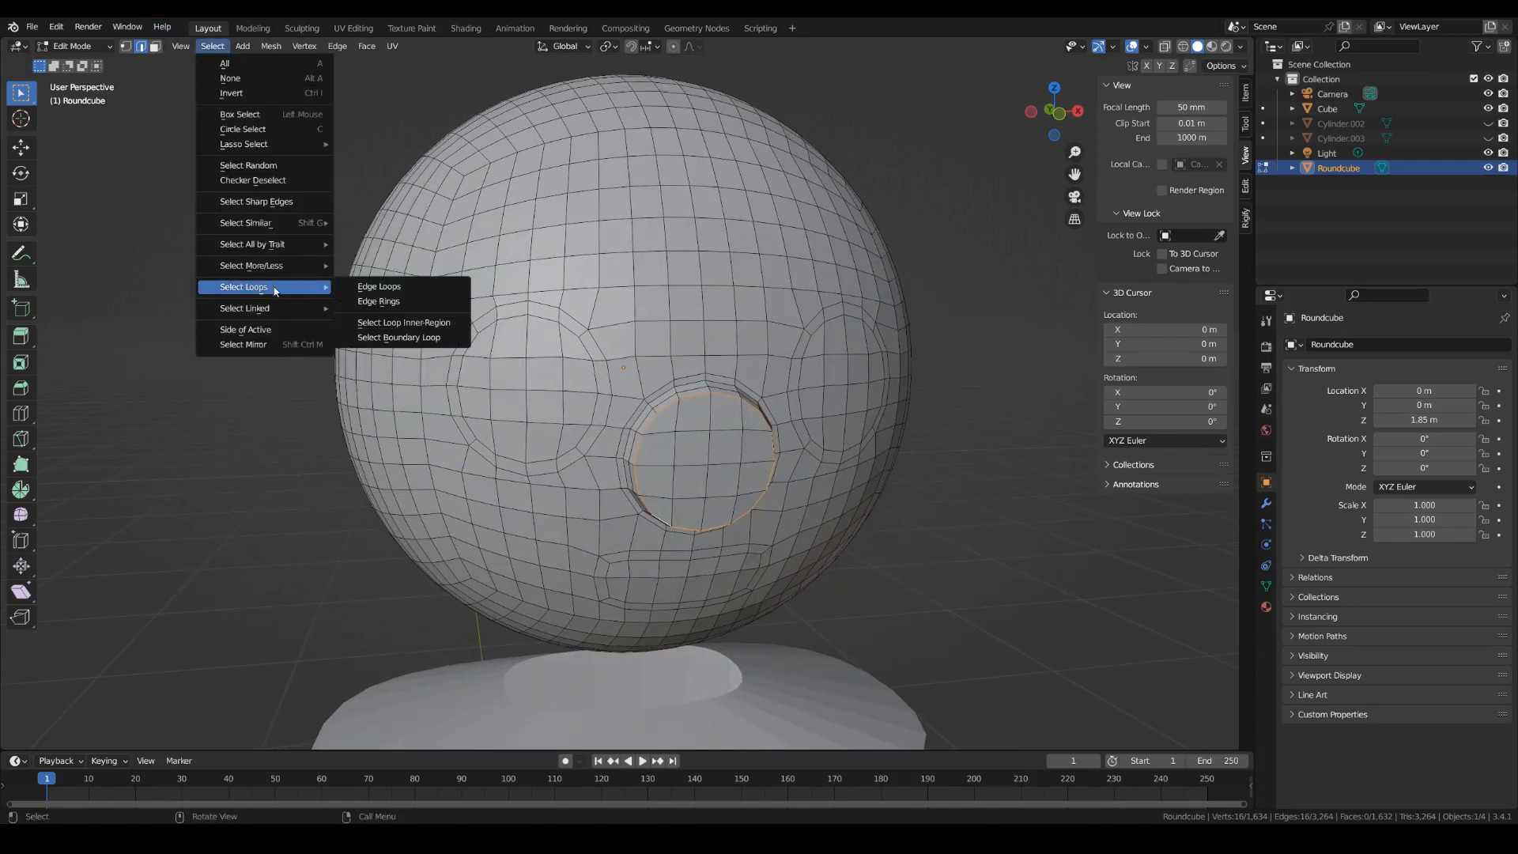
pyautogui.click(403, 322)
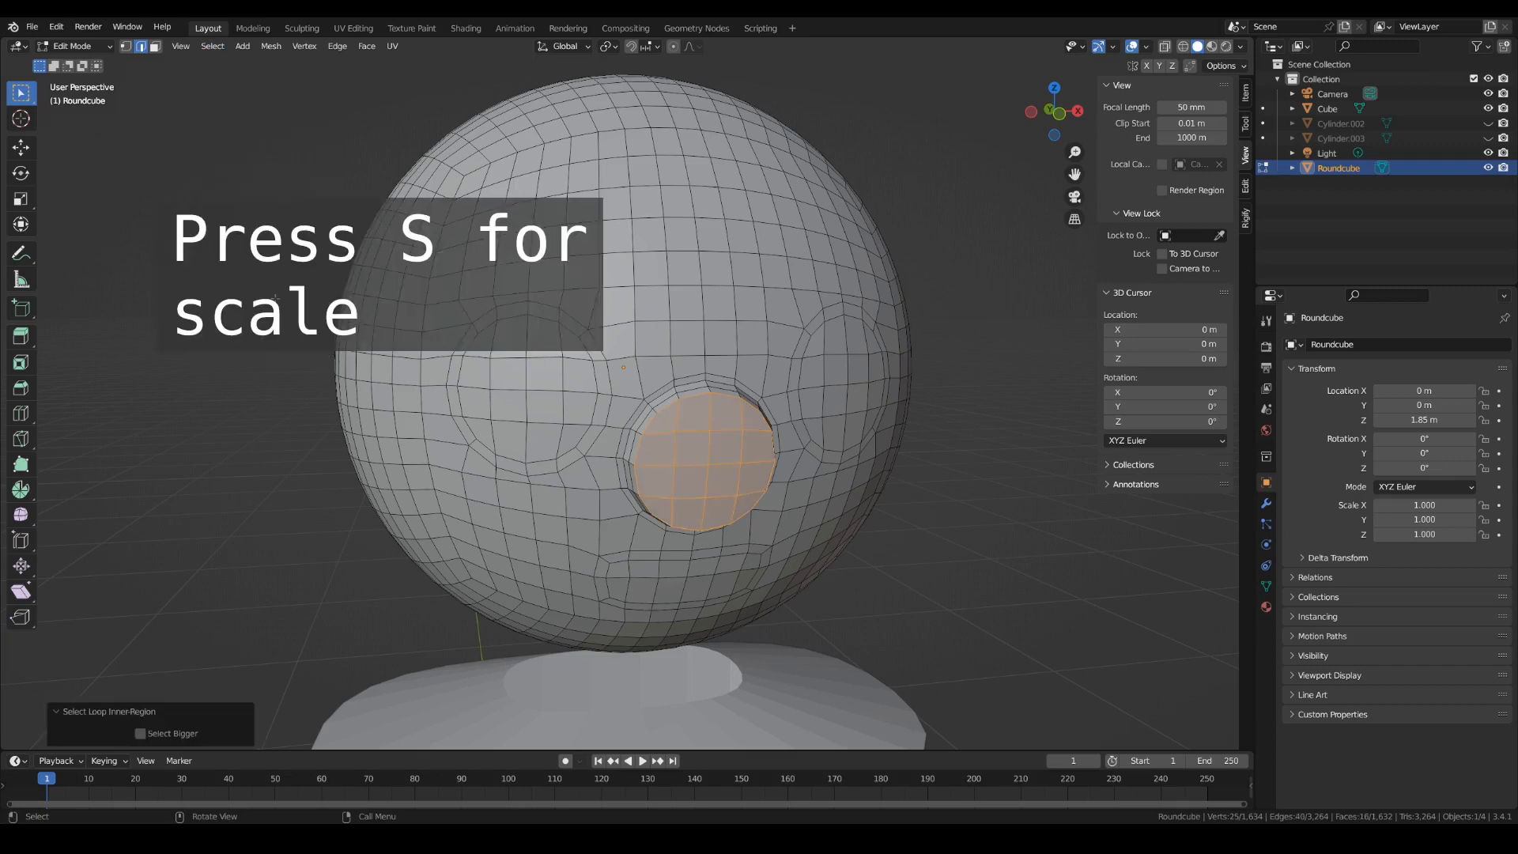
pyautogui.press('s')
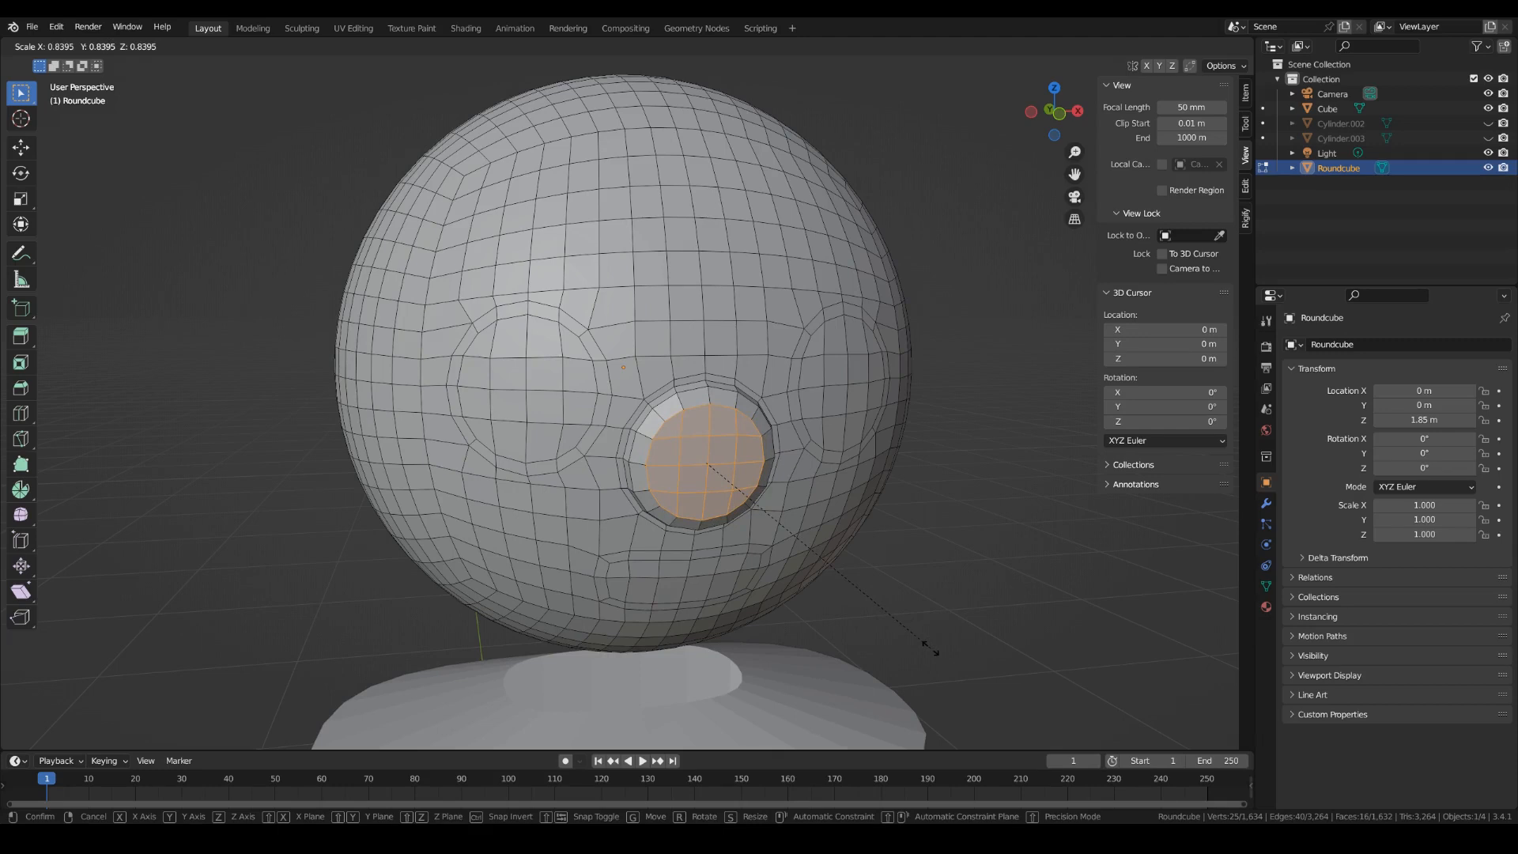
pyautogui.write('0.')
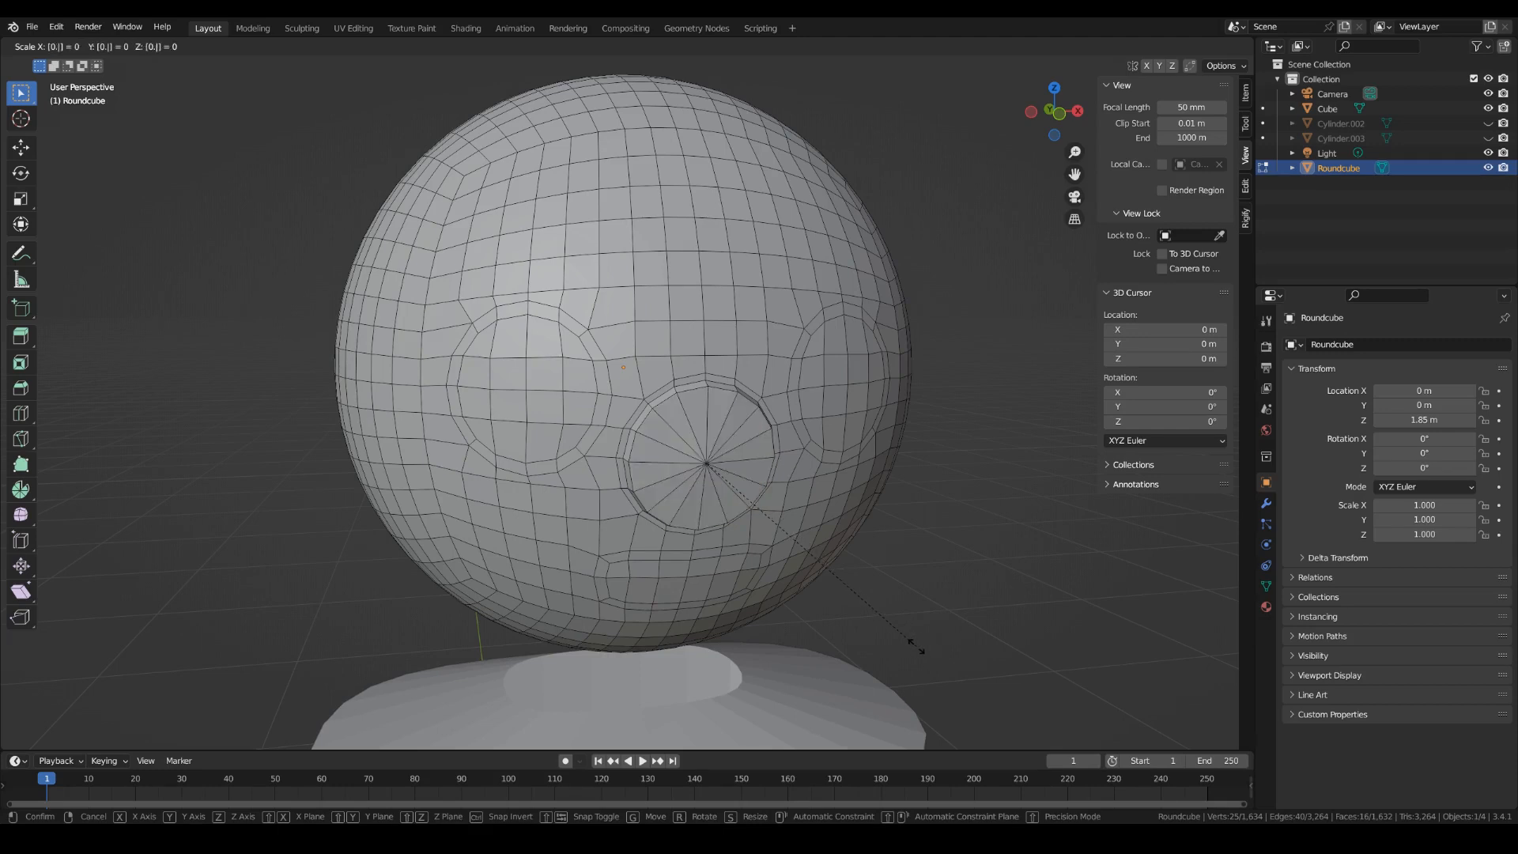
pyautogui.write('75')
pyautogui.press('Return')
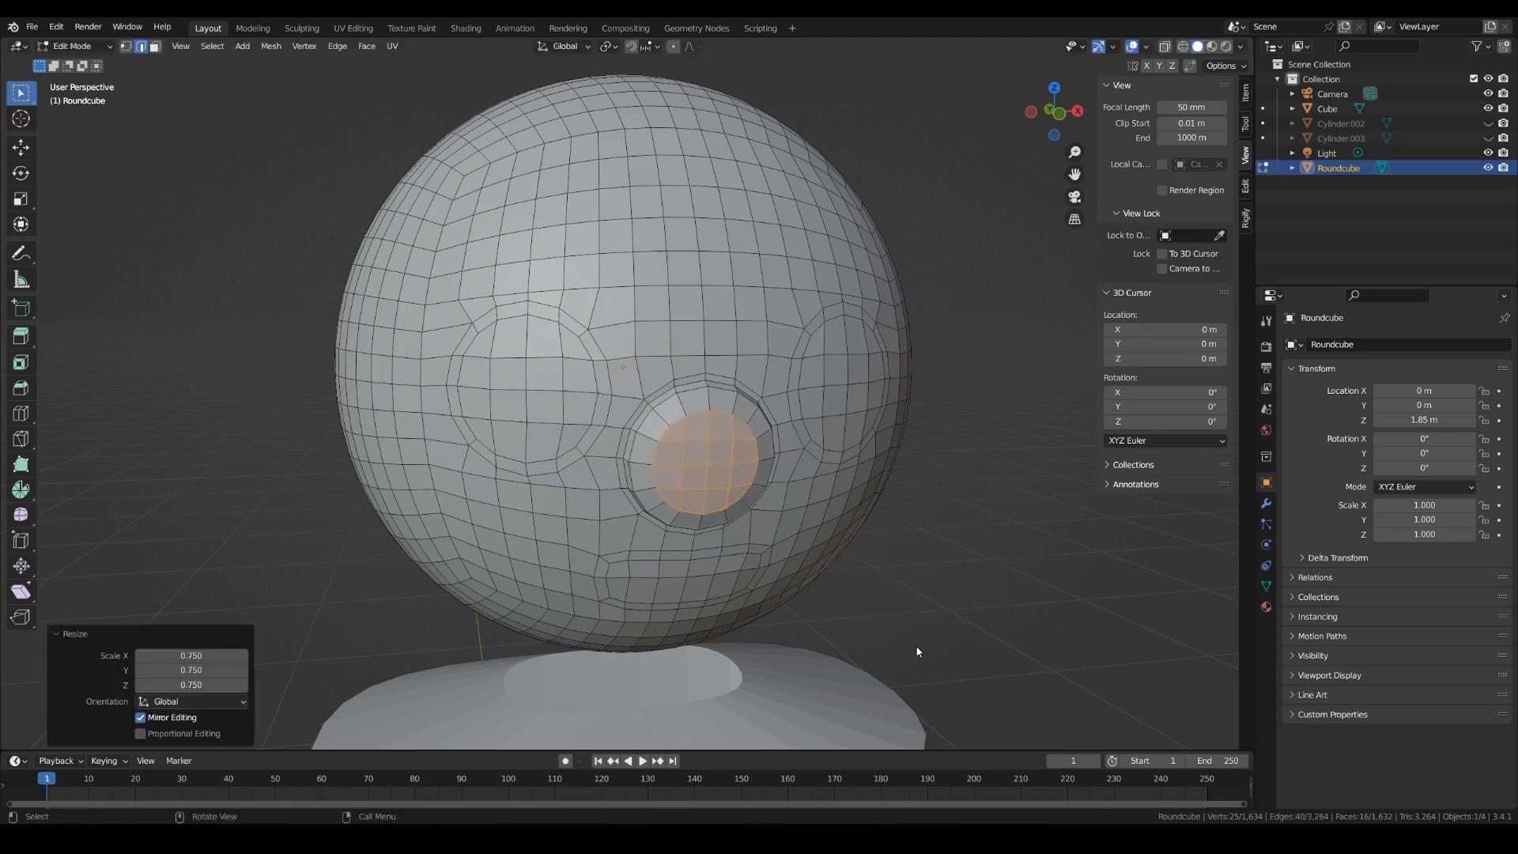
# Select the edge loop behind the nose's front rim and scale it down by a factor of about 0.93.
pyautogui.moveTo(971, 566); pyautogui.dragTo(711, 553, button='middle')
pyautogui.keyDown('alt'); pyautogui.click(398, 451); pyautogui.keyUp('alt')
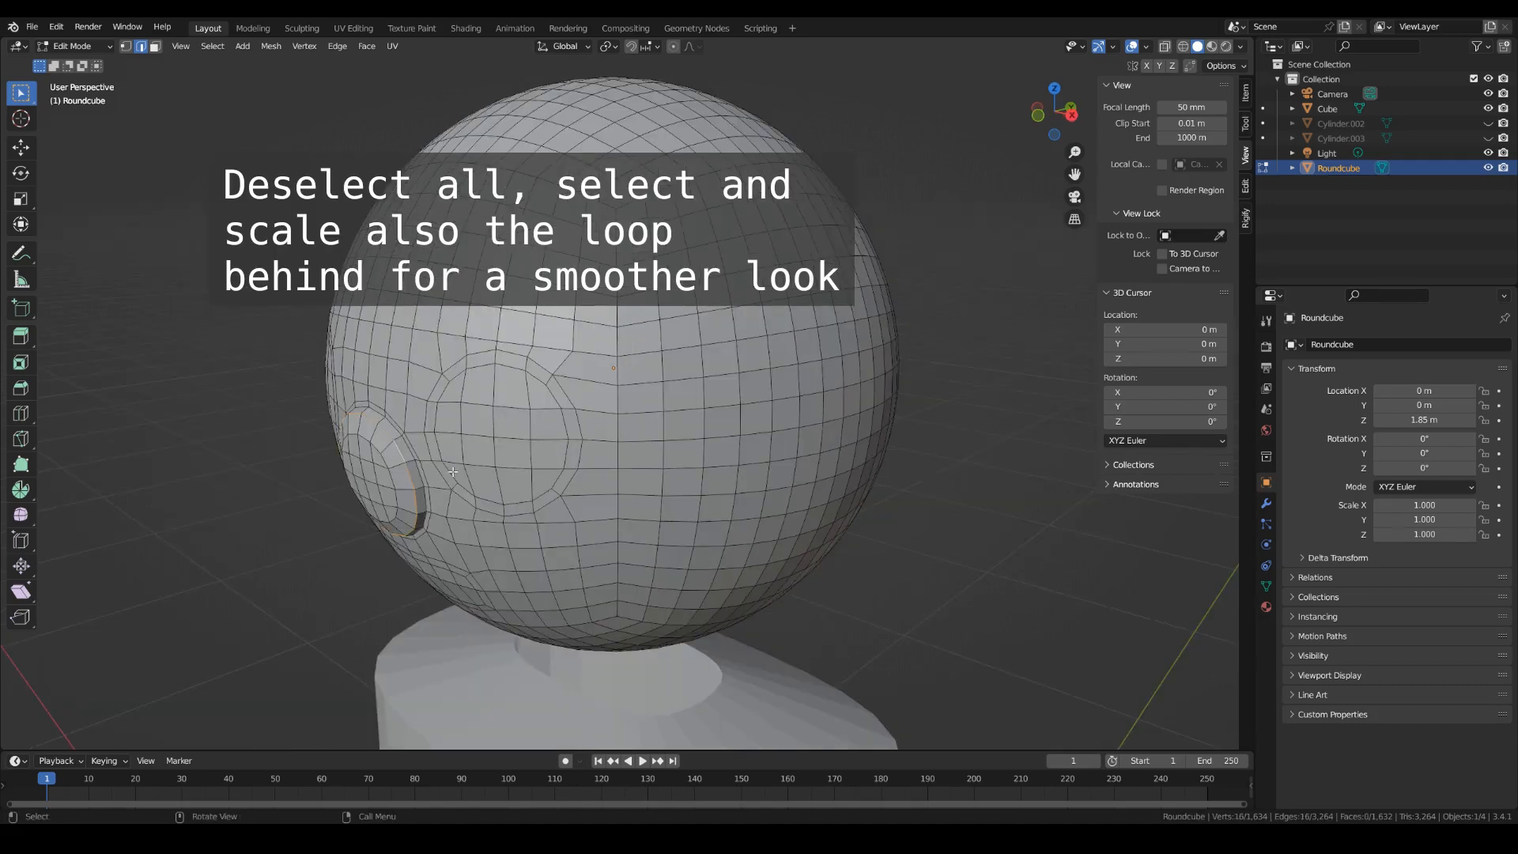
pyautogui.moveTo(379, 561); pyautogui.dragTo(1017, 656, button='middle')
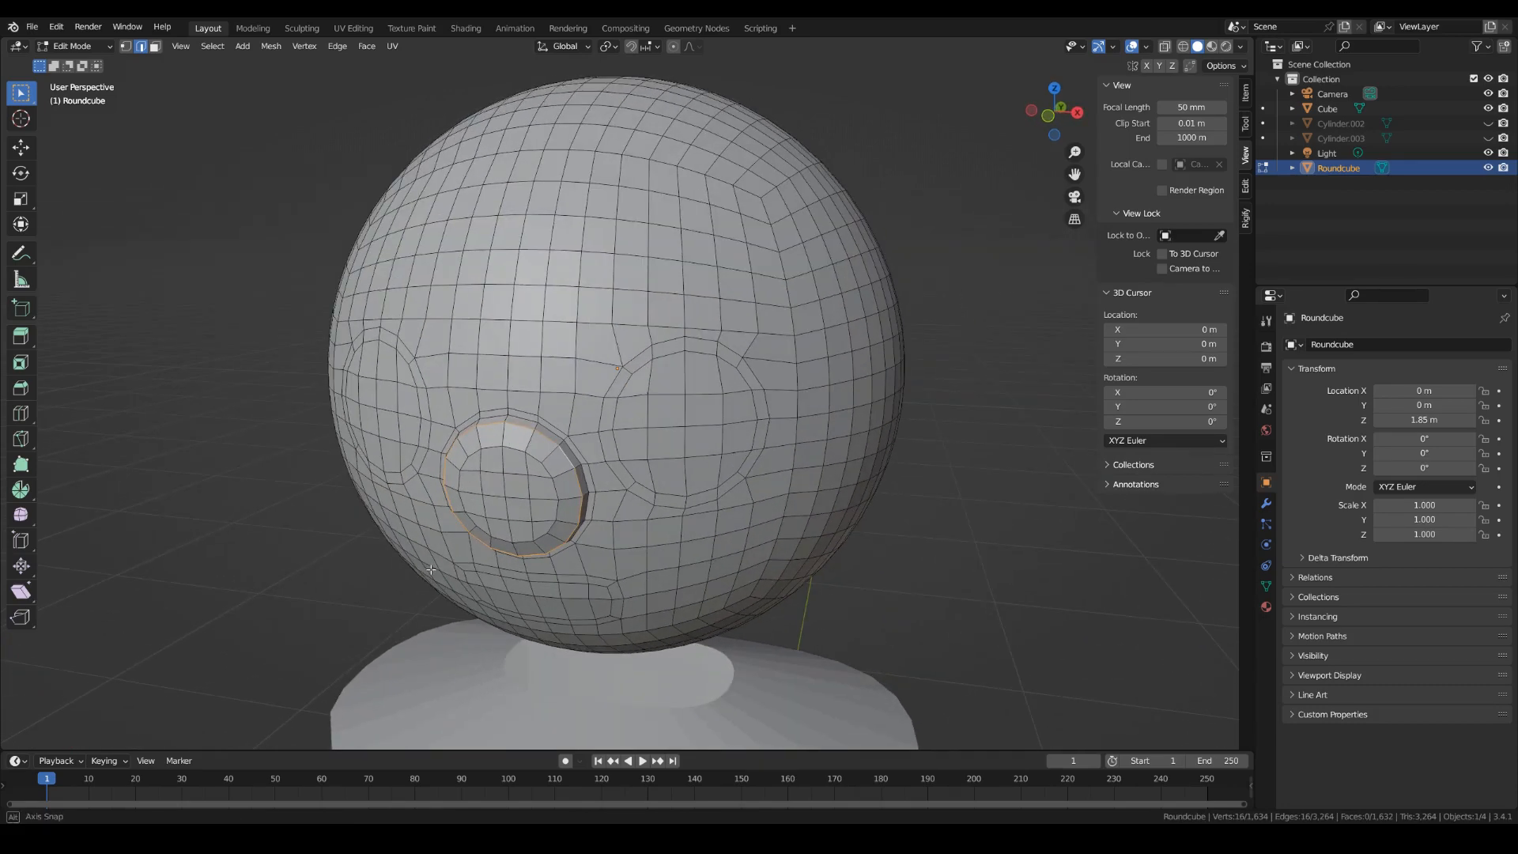
pyautogui.press('s')
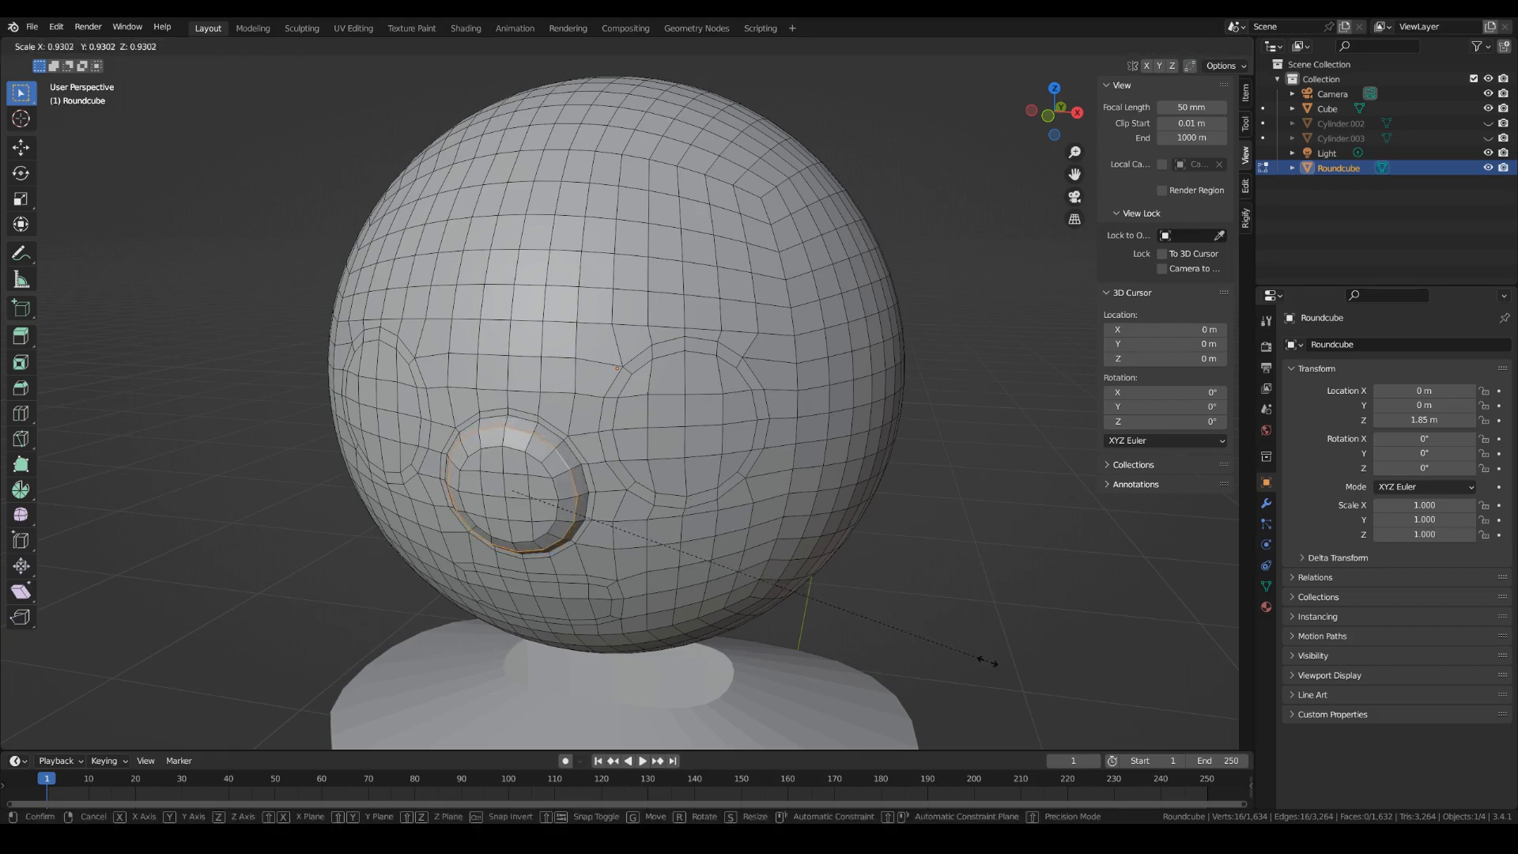
pyautogui.click(983, 660)
pyautogui.moveTo(983, 628)
pyautogui.mouseDown(button='middle')
pyautogui.moveTo(942, 553)
pyautogui.moveTo(891, 619)
pyautogui.moveTo(1006, 605)
pyautogui.moveTo(980, 600)
pyautogui.mouseUp(button='middle')
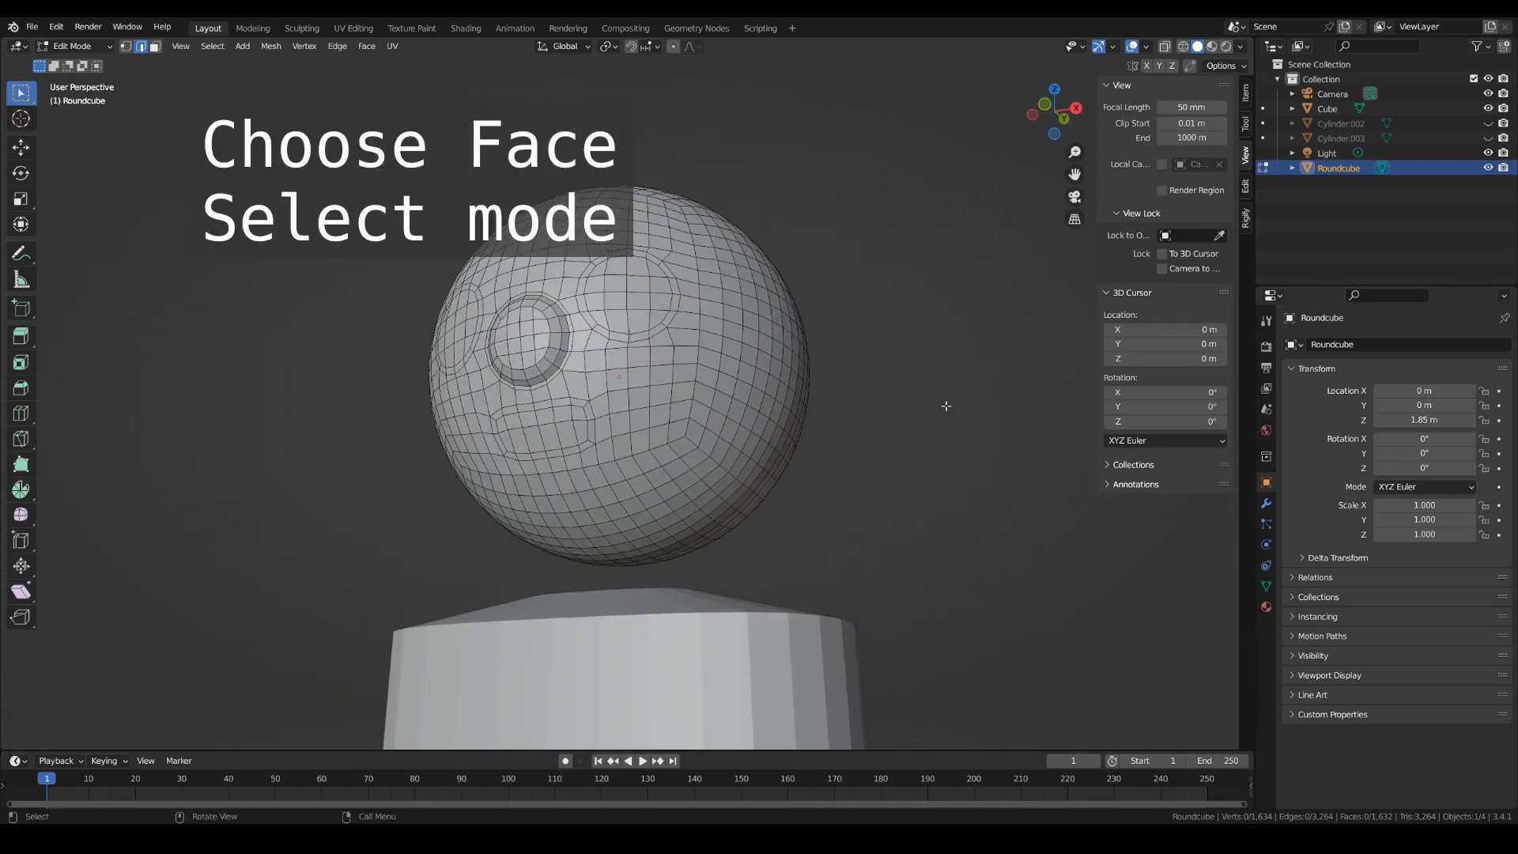
# Switch to face selection and circle-select a band of jaw faces below the mouth, extending to both sides.
pyautogui.click(154, 48)
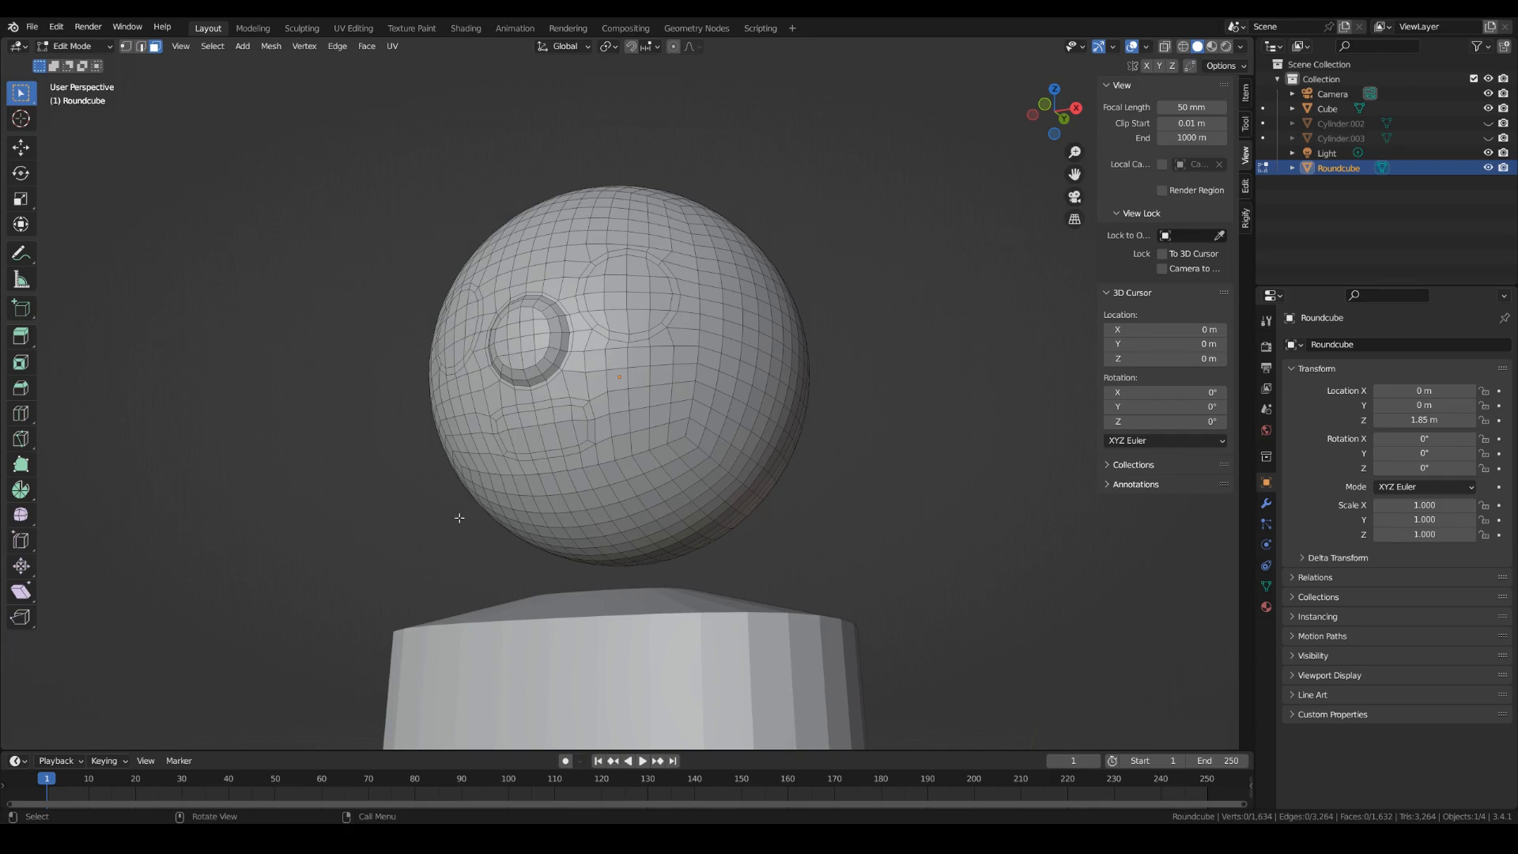
pyautogui.press('c')
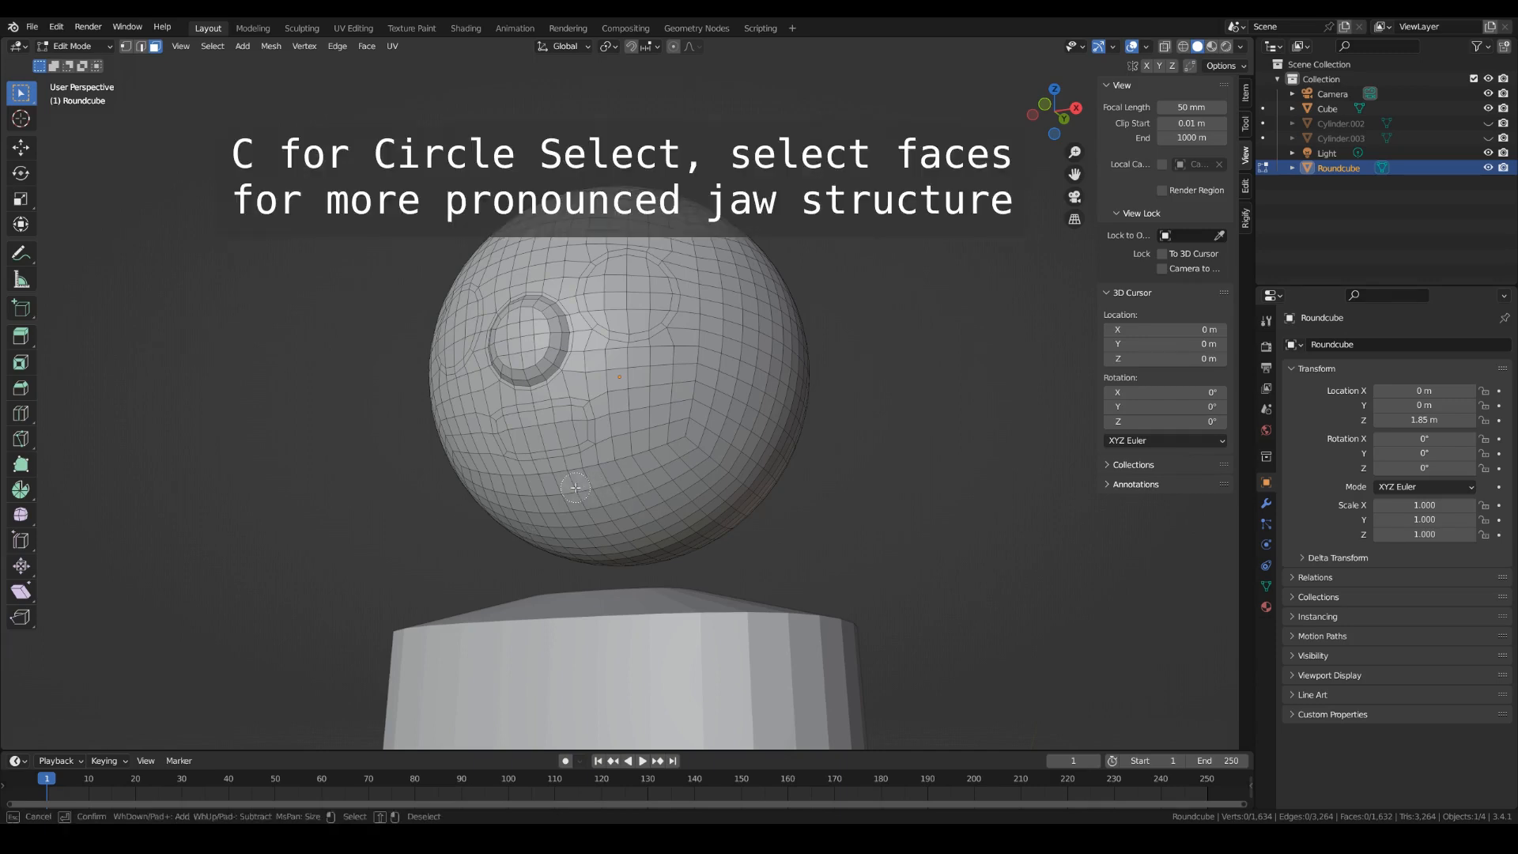
pyautogui.moveTo(574, 487)
pyautogui.mouseDown()
pyautogui.moveTo(663, 474)
pyautogui.moveTo(691, 453)
pyautogui.moveTo(638, 502)
pyautogui.mouseUp()
pyautogui.press('Escape')
pyautogui.moveTo(332, 471); pyautogui.dragTo(554, 451, button='middle')
pyautogui.press('c')
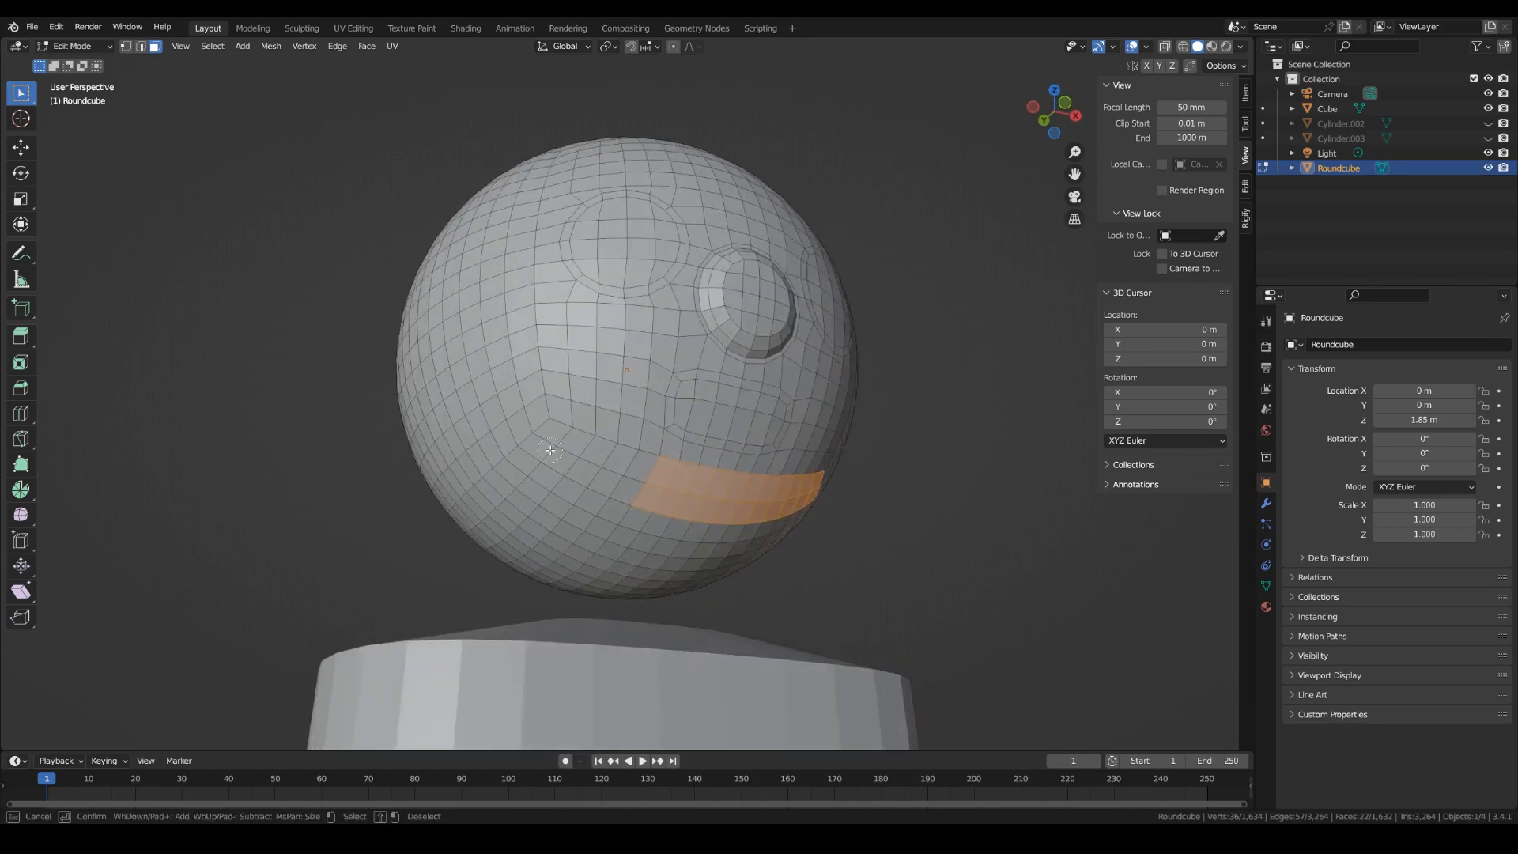
pyautogui.moveTo(552, 445); pyautogui.dragTo(632, 478)
pyautogui.press('Escape')
pyautogui.moveTo(298, 419)
pyautogui.mouseDown(button='middle')
pyautogui.moveTo(187, 458)
pyautogui.moveTo(159, 444)
pyautogui.mouseUp(button='middle')
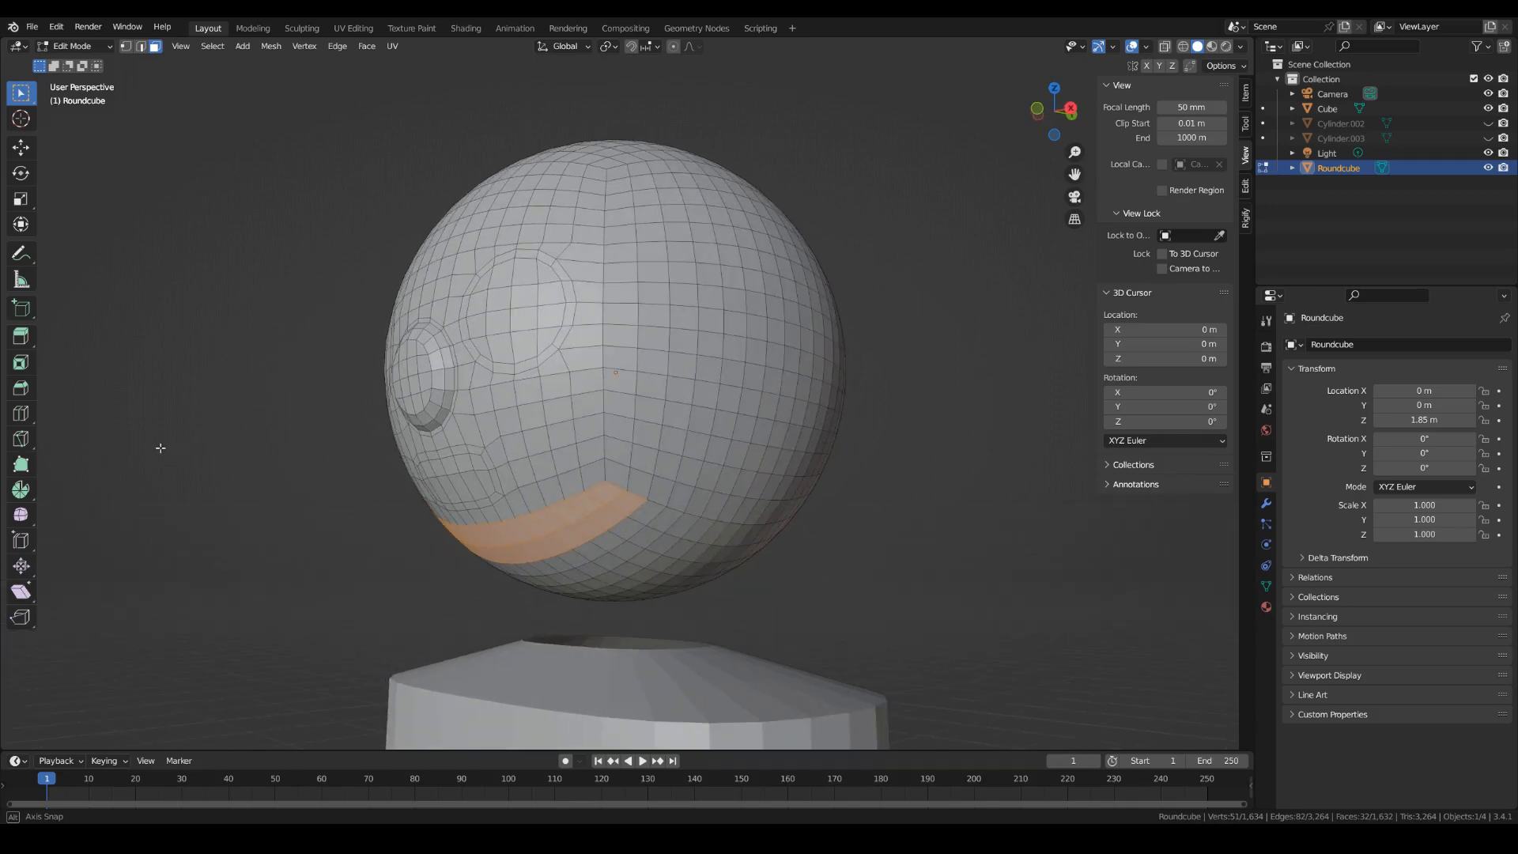
# From the side view, set the transform orientation to Normal and extrude the selected jaw faces 0.025 m along their normal.
pyautogui.press('3')
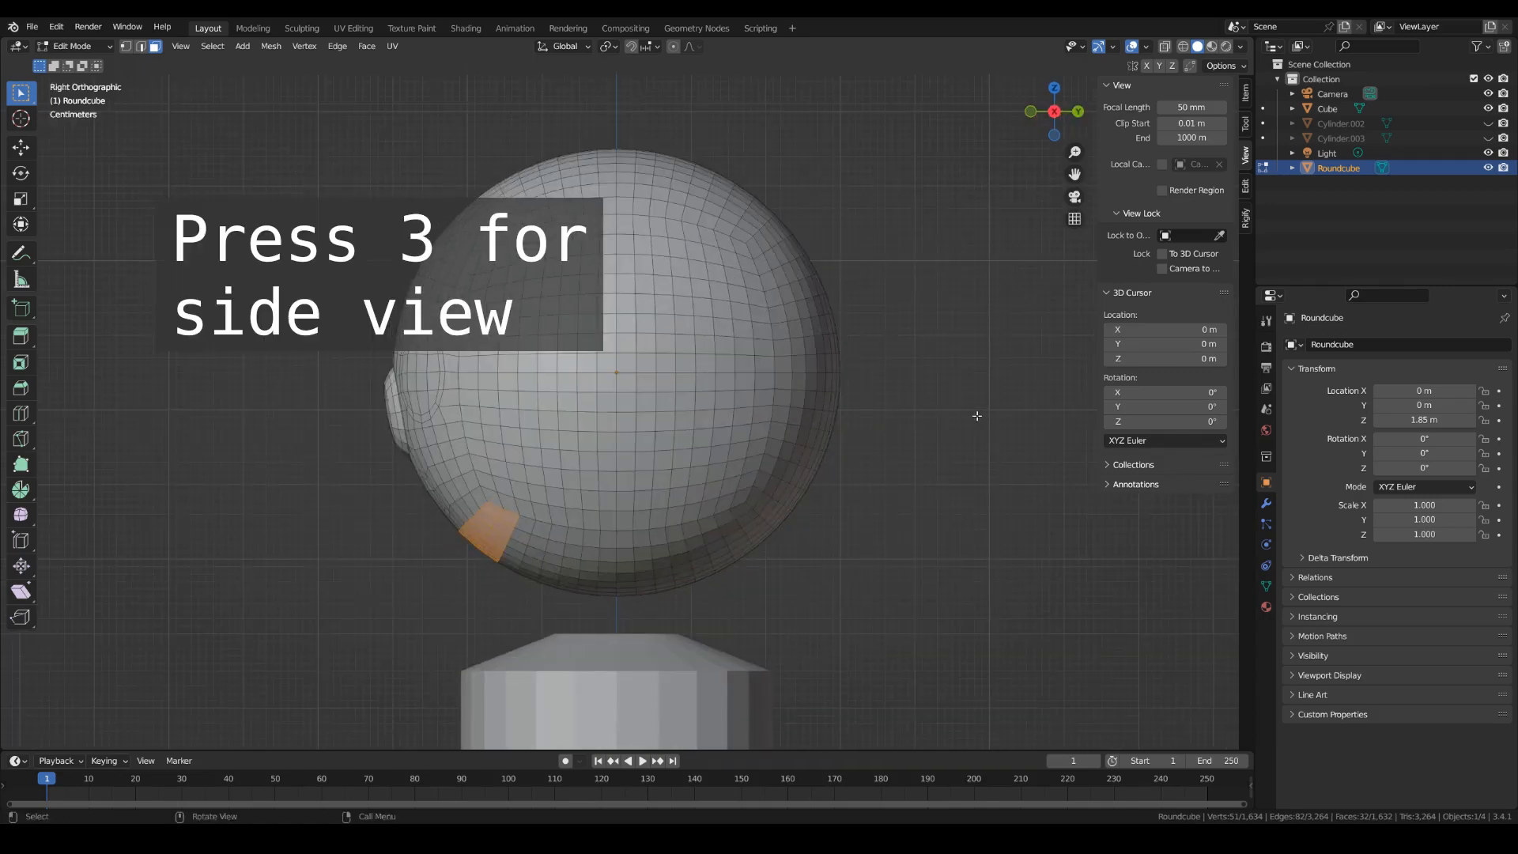
pyautogui.click(565, 47)
pyautogui.click(550, 106)
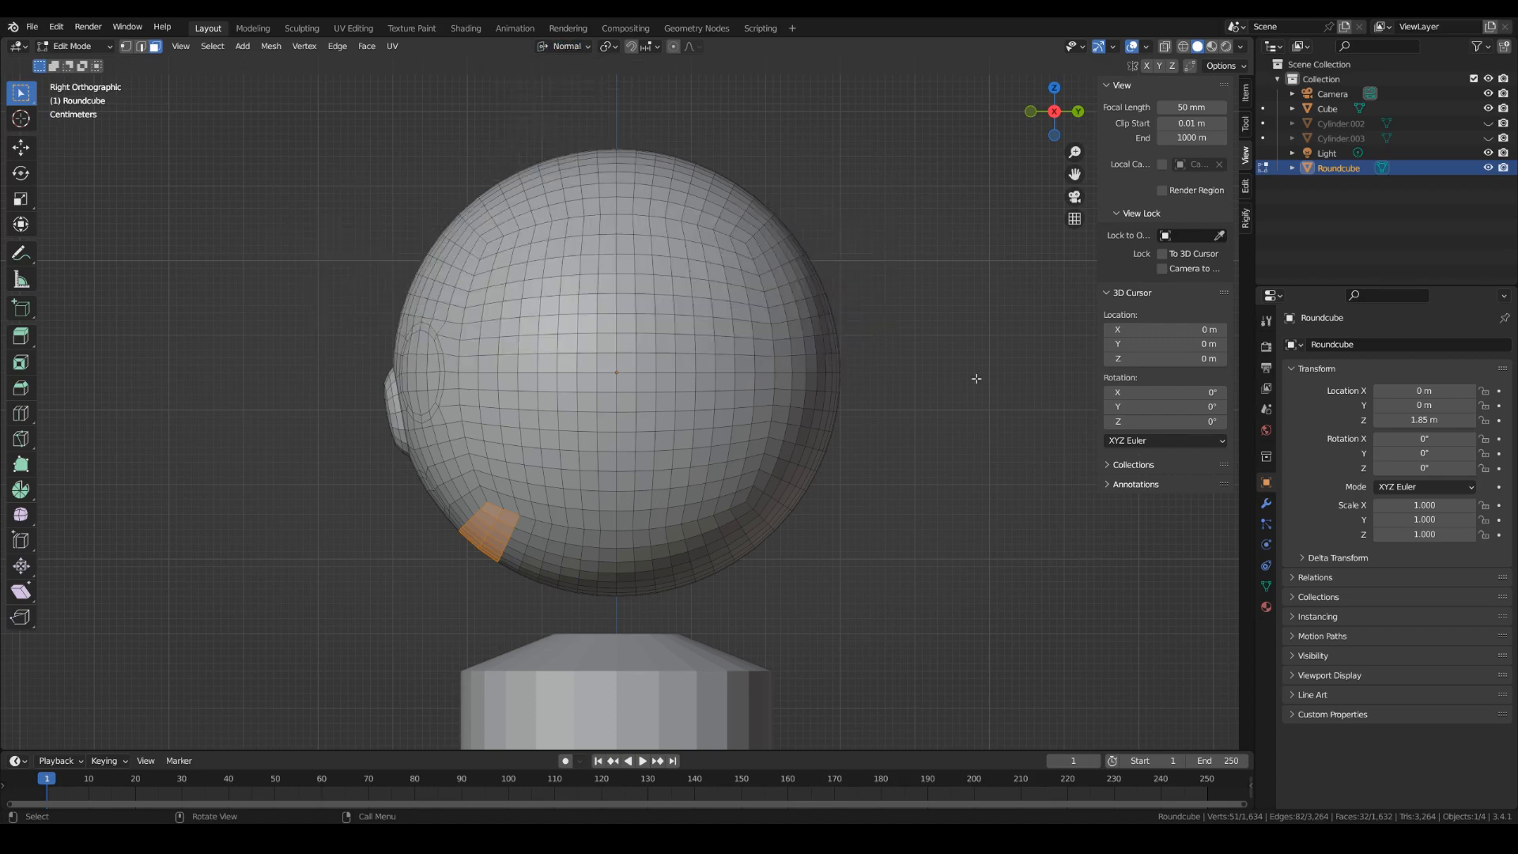
pyautogui.press('e')
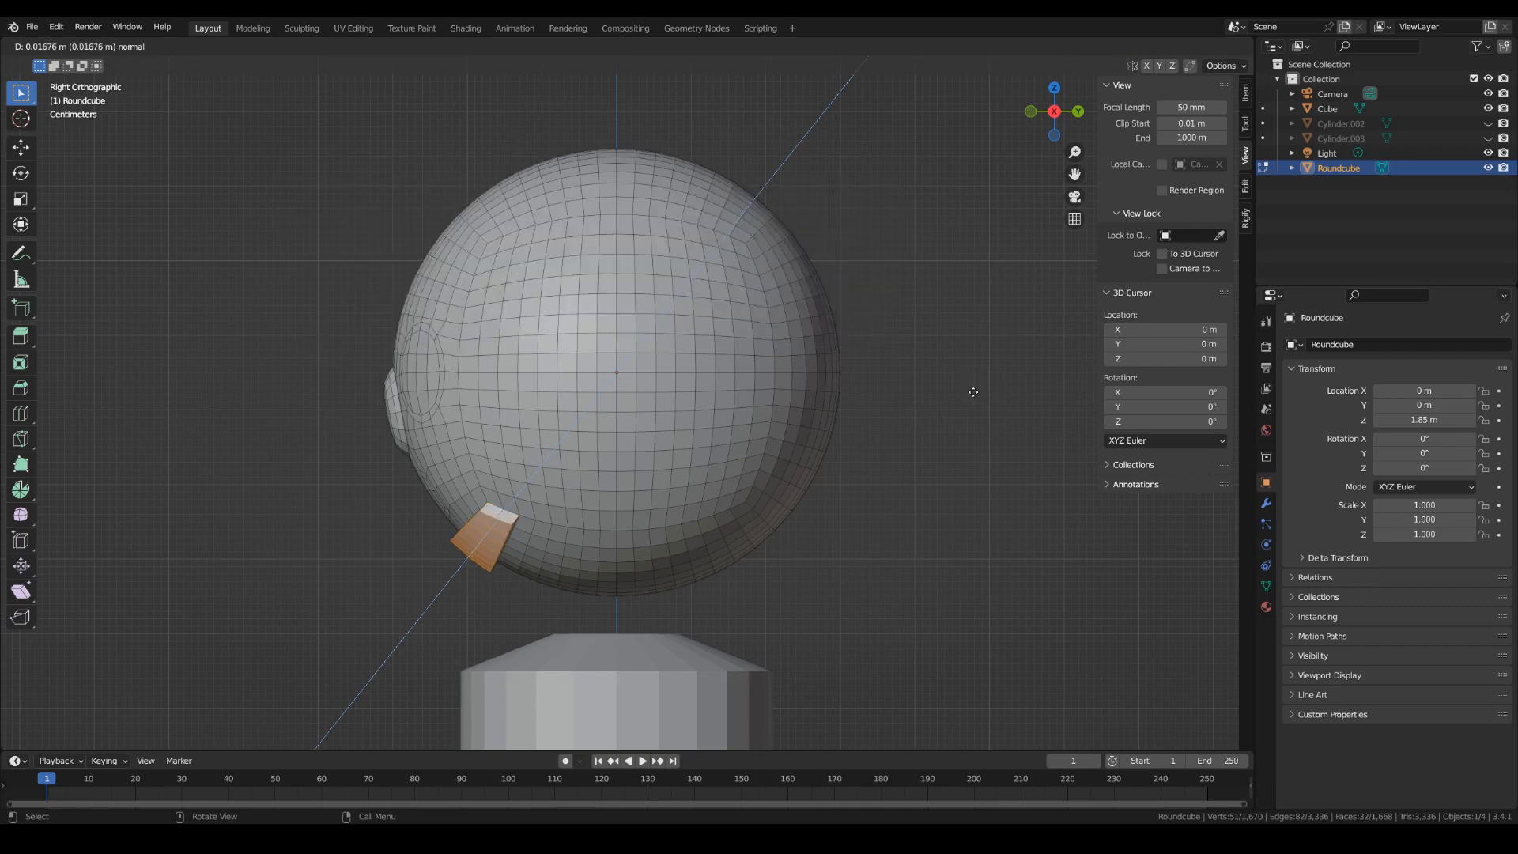
pyautogui.click(973, 392)
pyautogui.click(207, 669)
pyautogui.write('0.025')
pyautogui.press('Return')
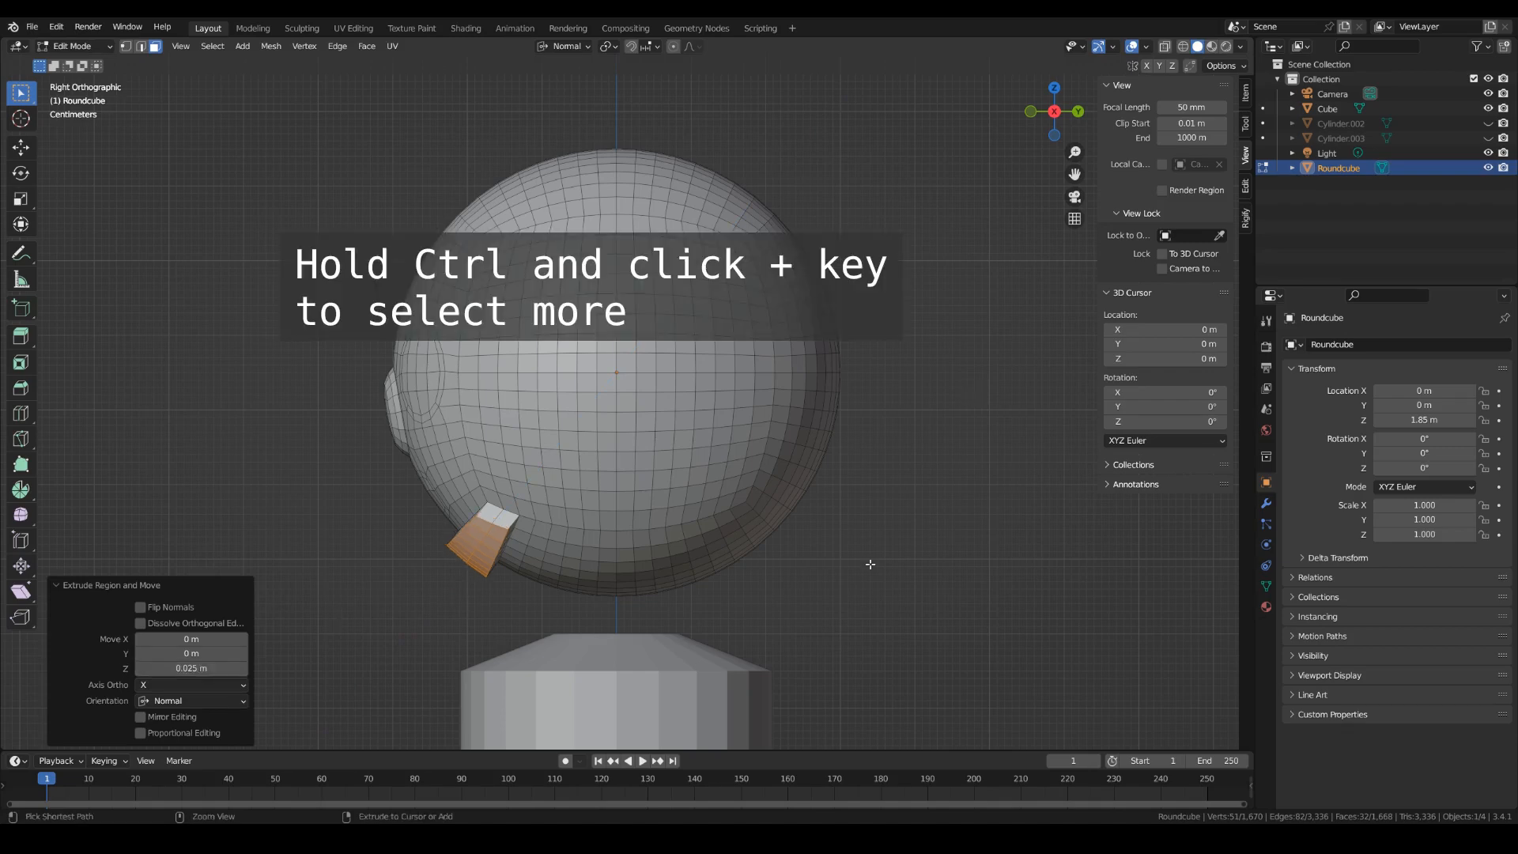
# Grow the selection around the extruded jaw by two rings of faces.
pyautogui.press('ctrl+KP_Add')
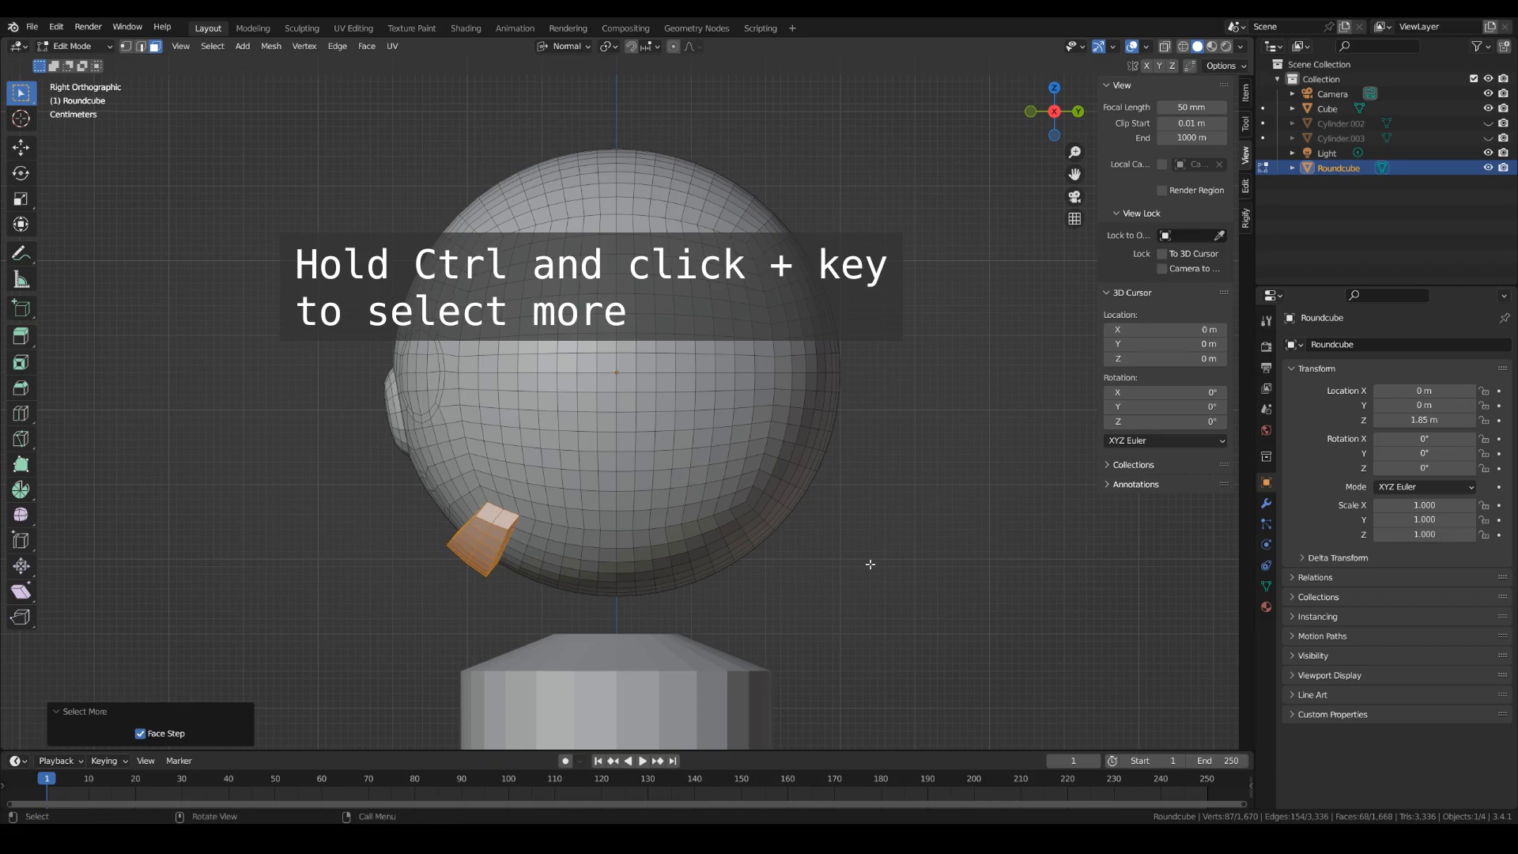
pyautogui.press('ctrl+KP_Add')
pyautogui.moveTo(284, 566); pyautogui.dragTo(372, 537, button='middle')
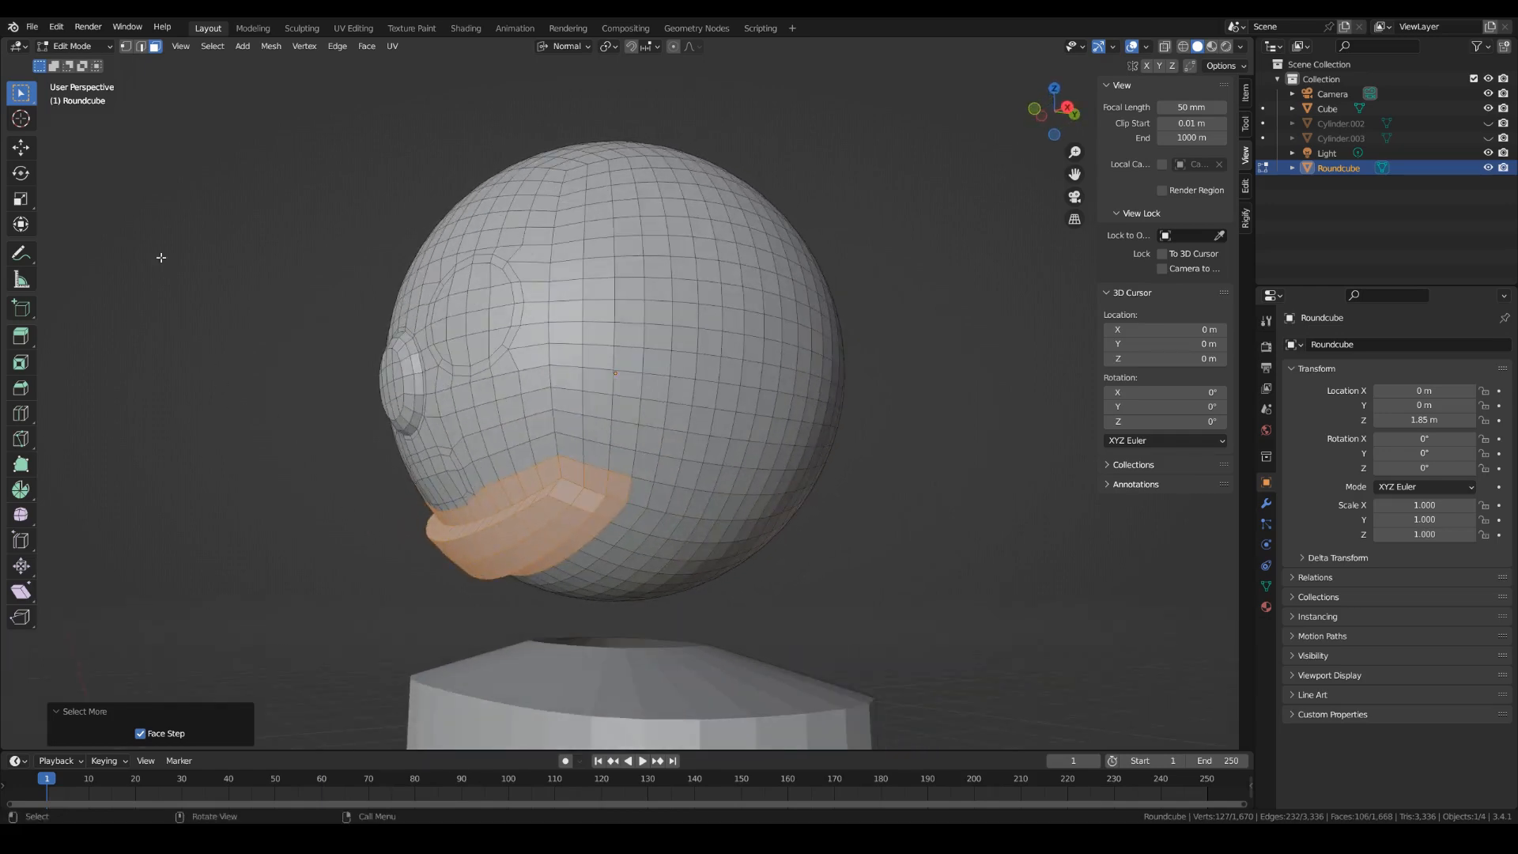
# Smooth the vertices of the selected jaw region with Smoothing 1.000 and Repeat 4.
pyautogui.click(305, 46)
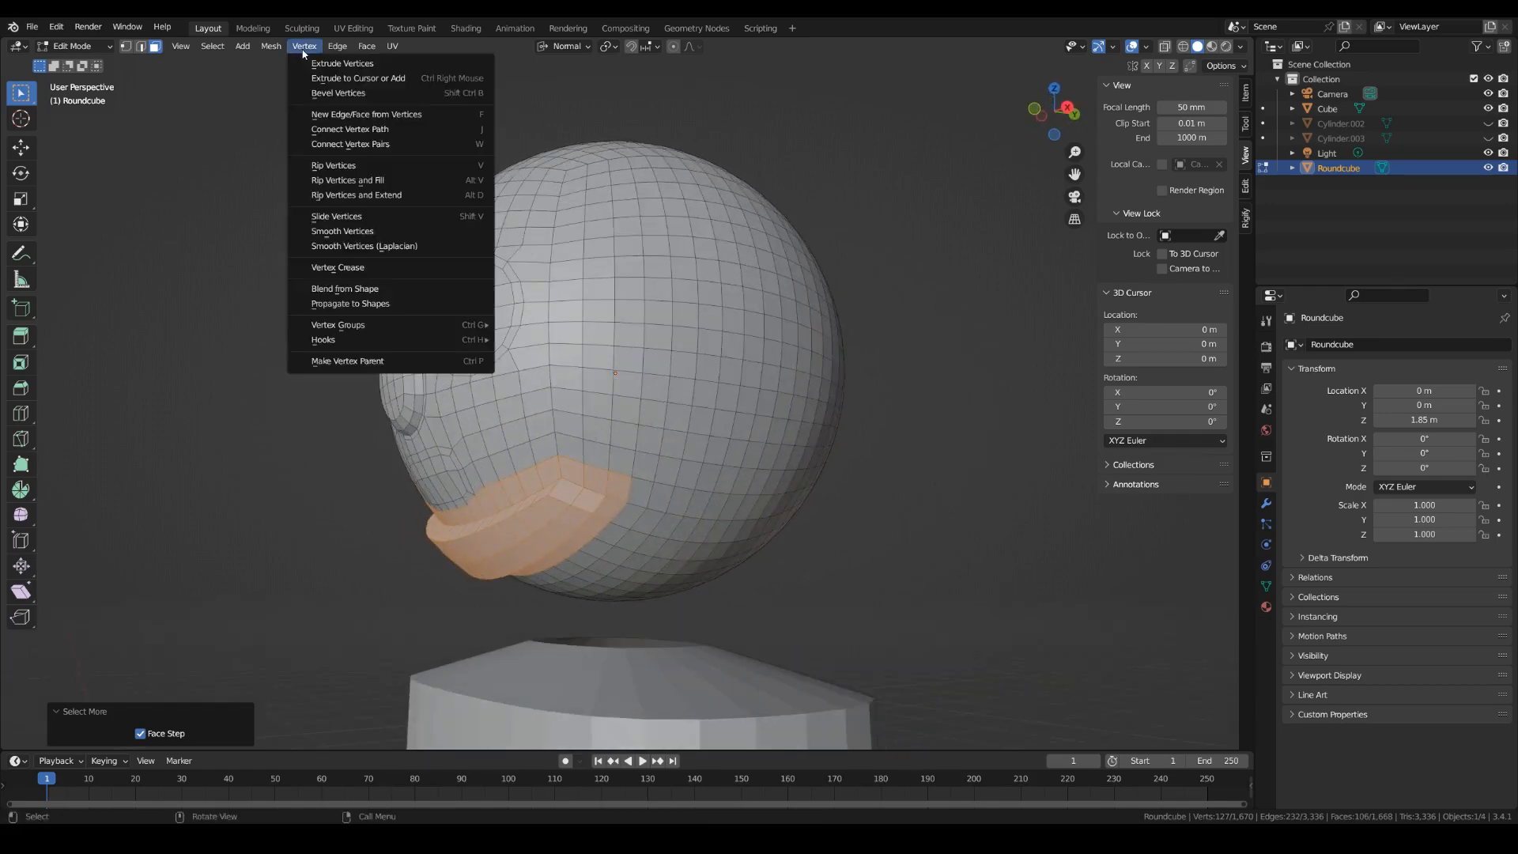
pyautogui.click(377, 233)
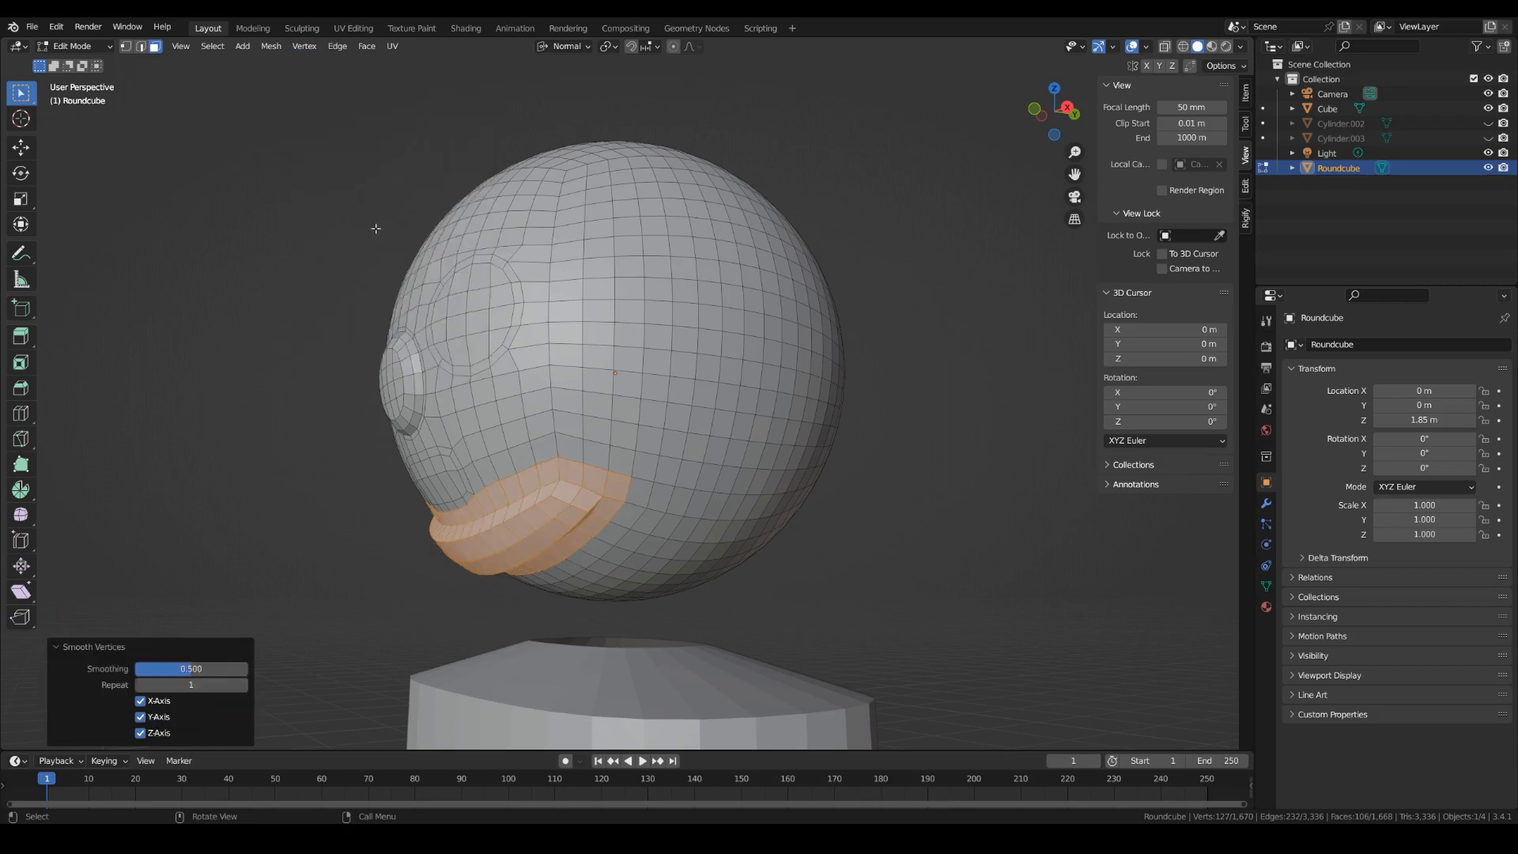
pyautogui.click(164, 673)
pyautogui.write('1')
pyautogui.press('Return')
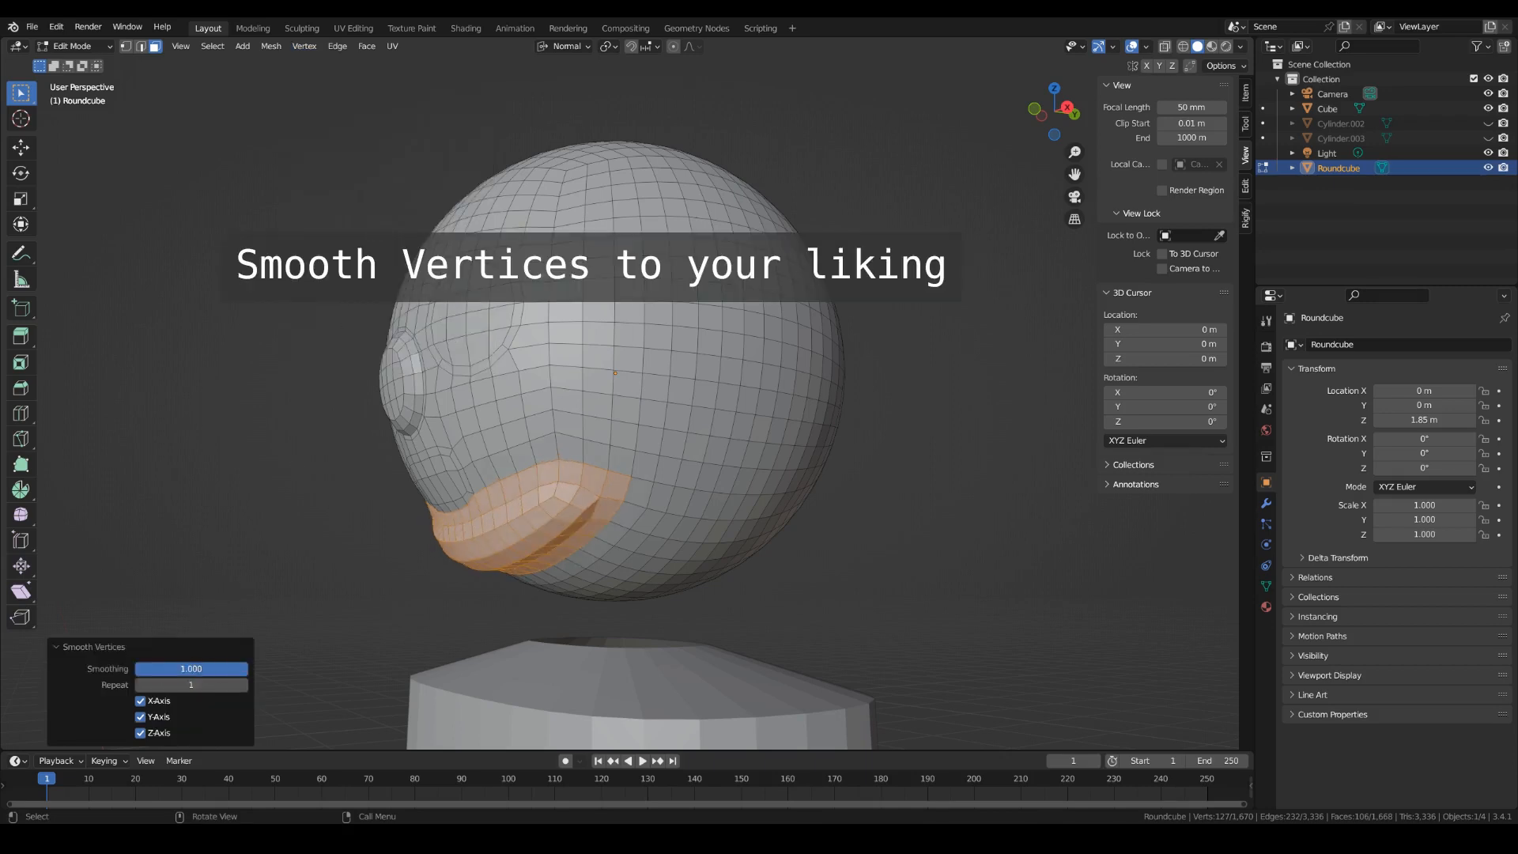
pyautogui.click(243, 686)
pyautogui.click(243, 686)
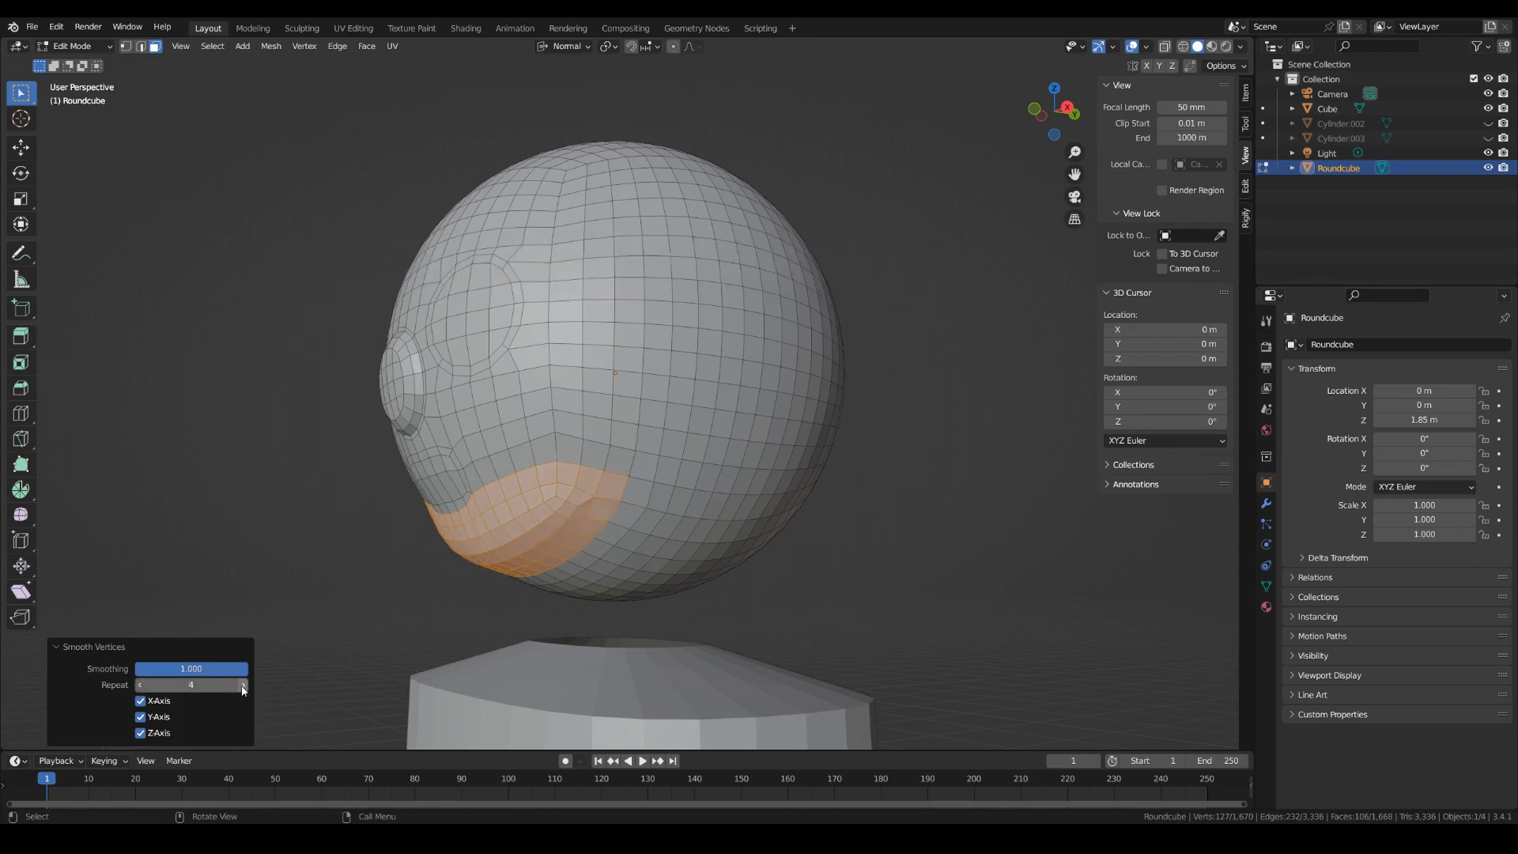
# Hide the Cube body in Object Mode, then return to editing the head with the transform orientation set to Global.
pyautogui.press('Tab')
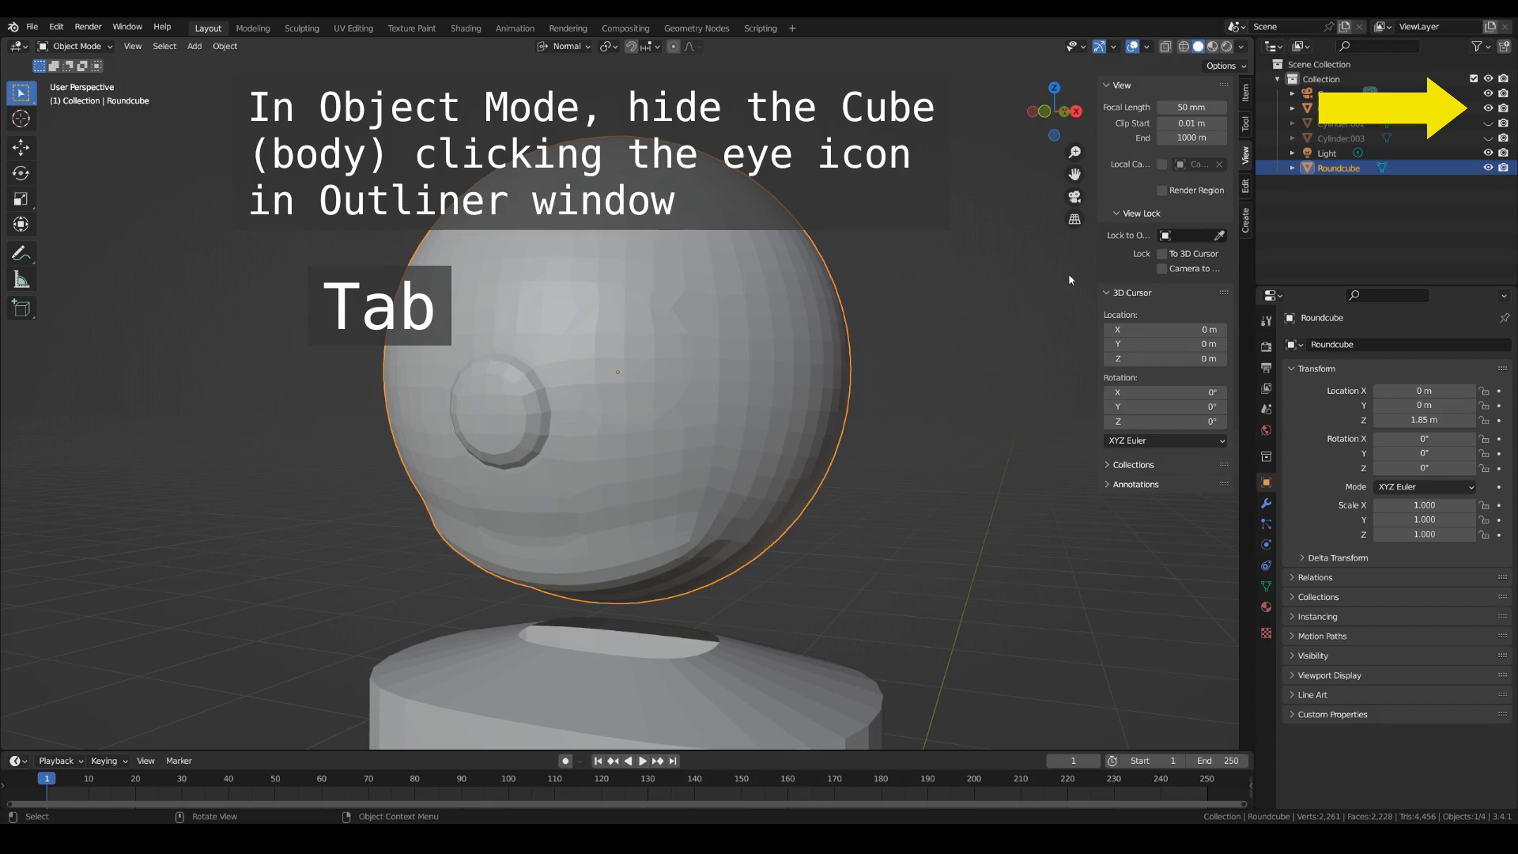
pyautogui.click(1487, 108)
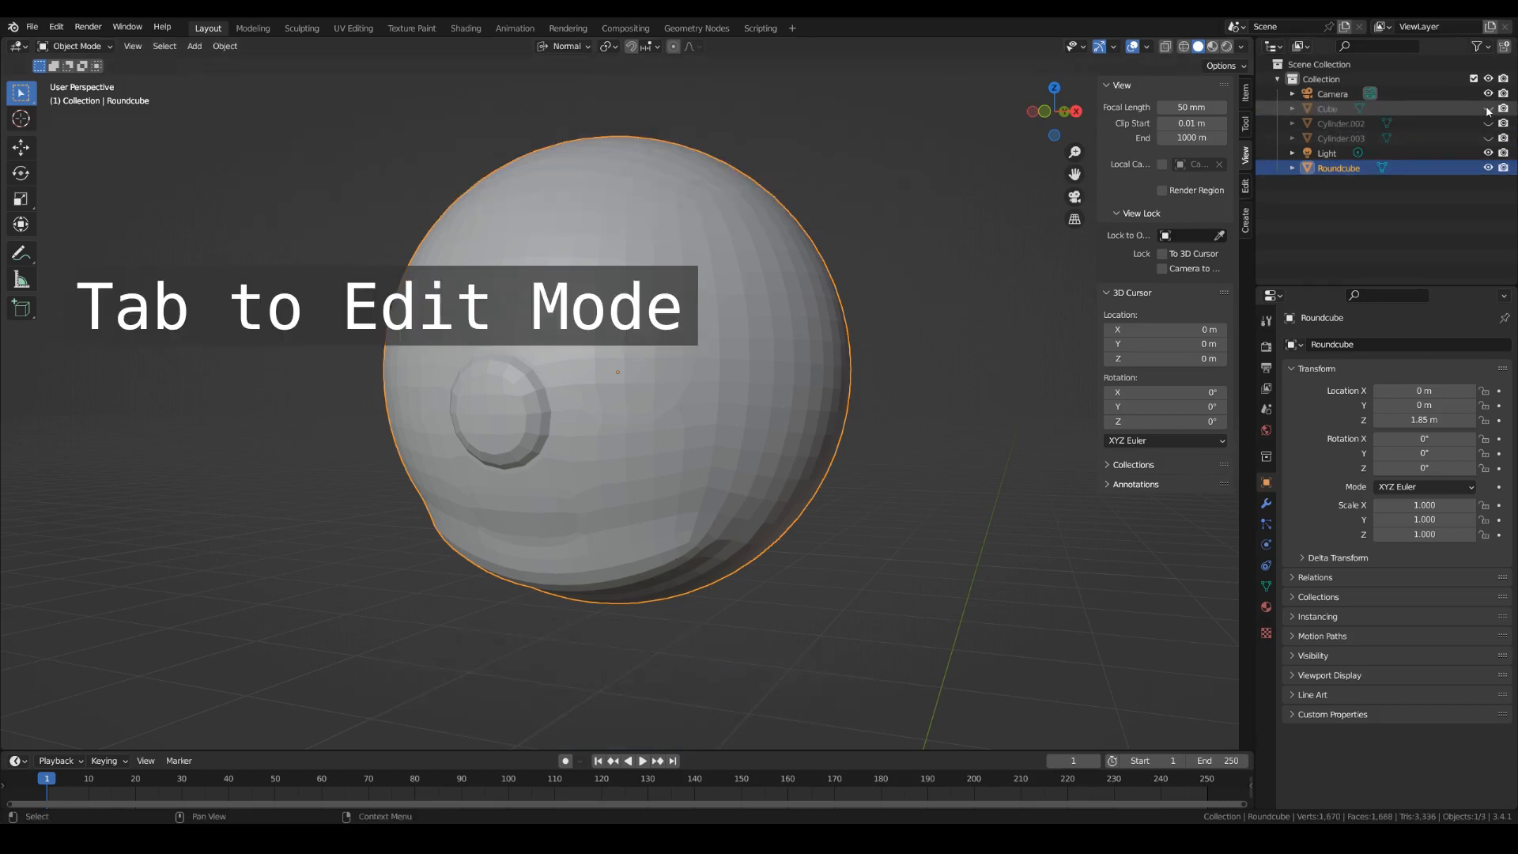
pyautogui.press('Tab')
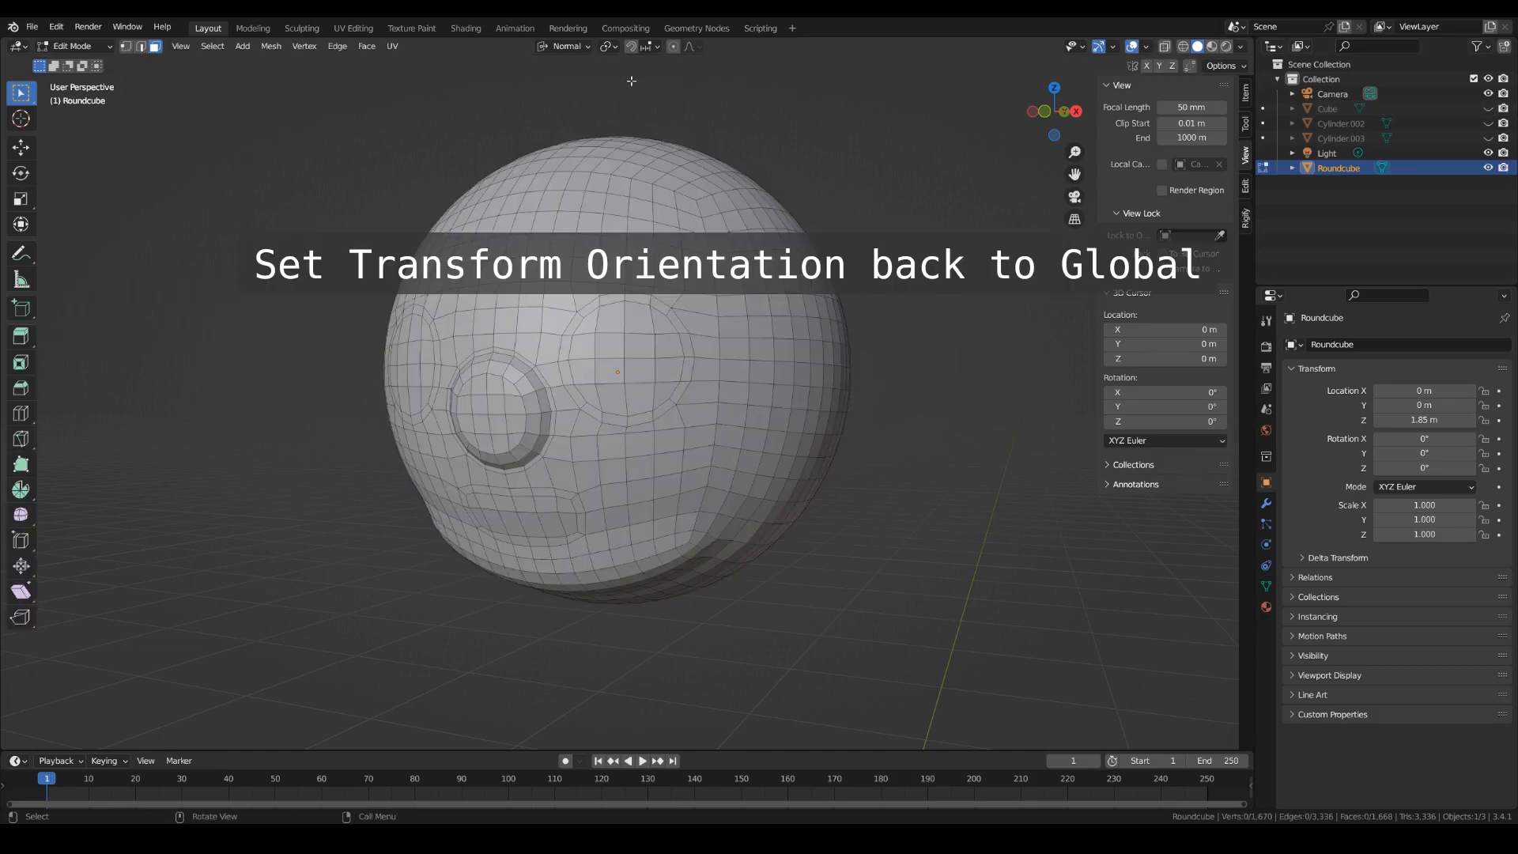
pyautogui.click(565, 46)
pyautogui.click(544, 93)
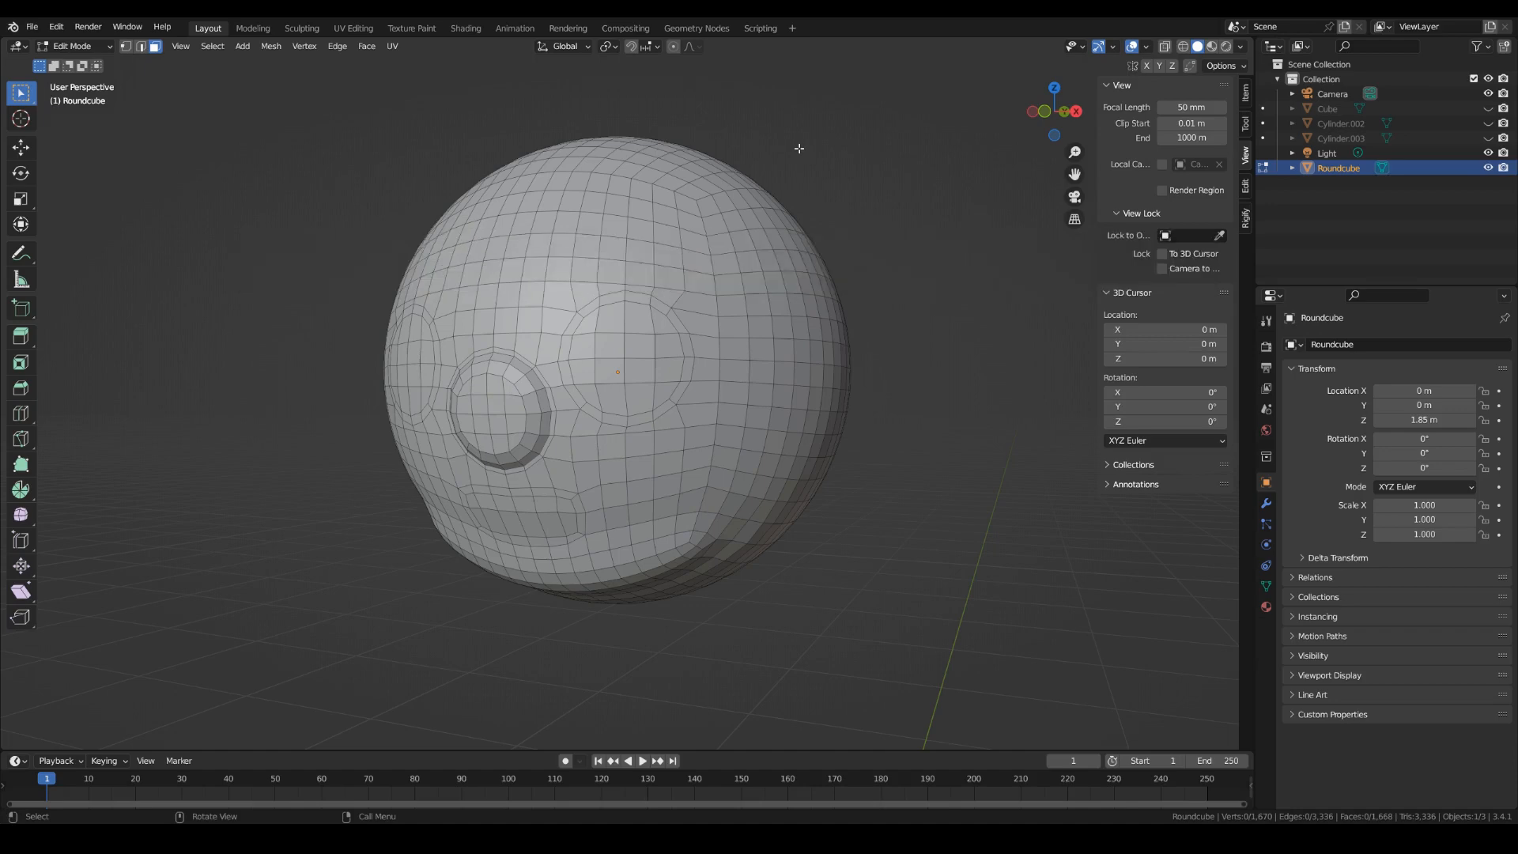
# From the bottom view, circle-select a central block of faces four wide and eight long on the head's underside.
pyautogui.press('ctrl+KP_7')
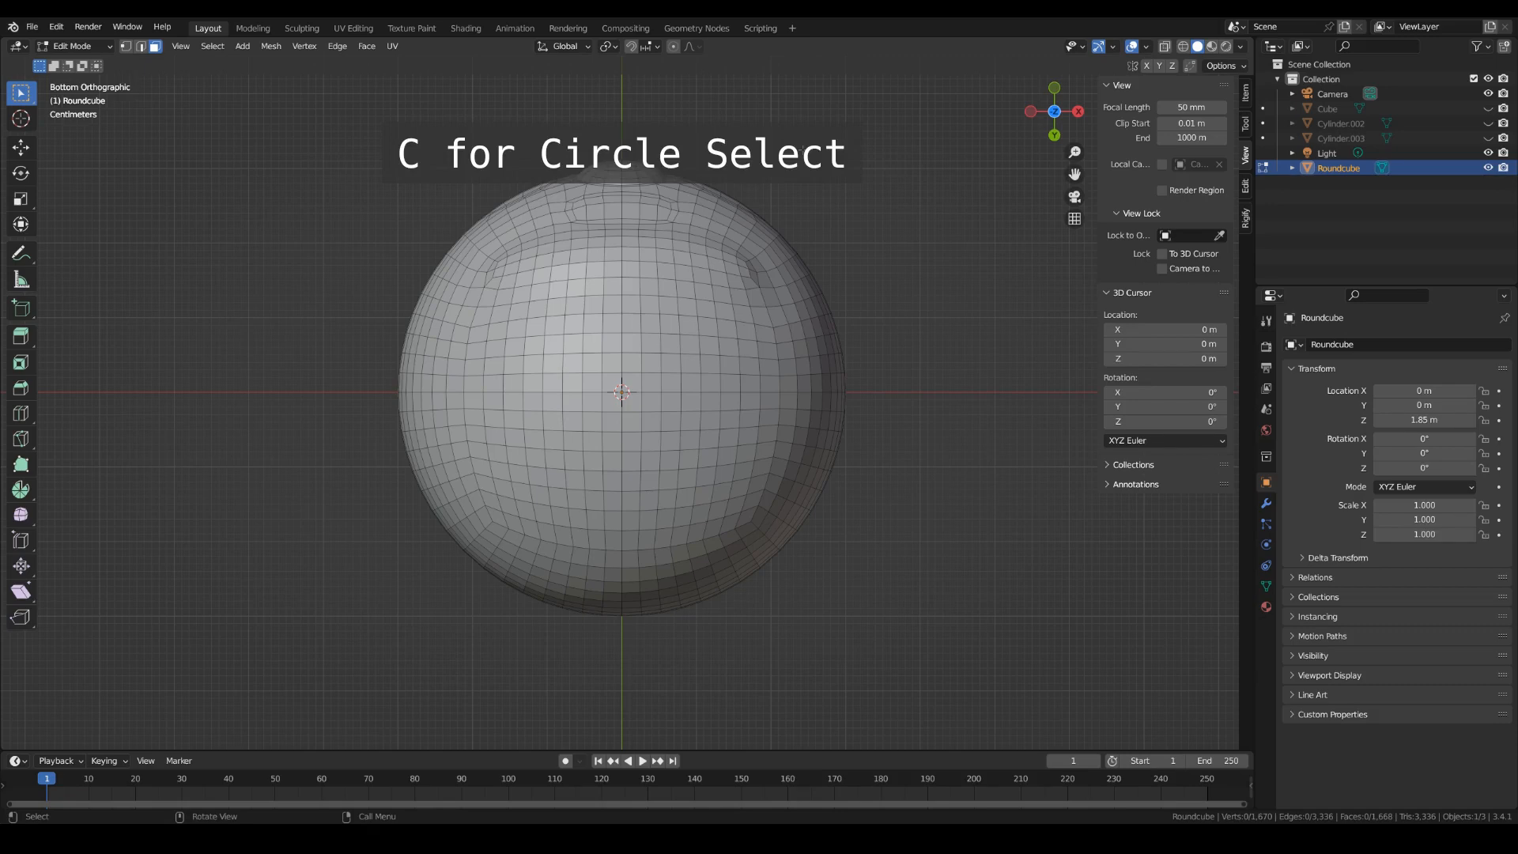
pyautogui.press('c')
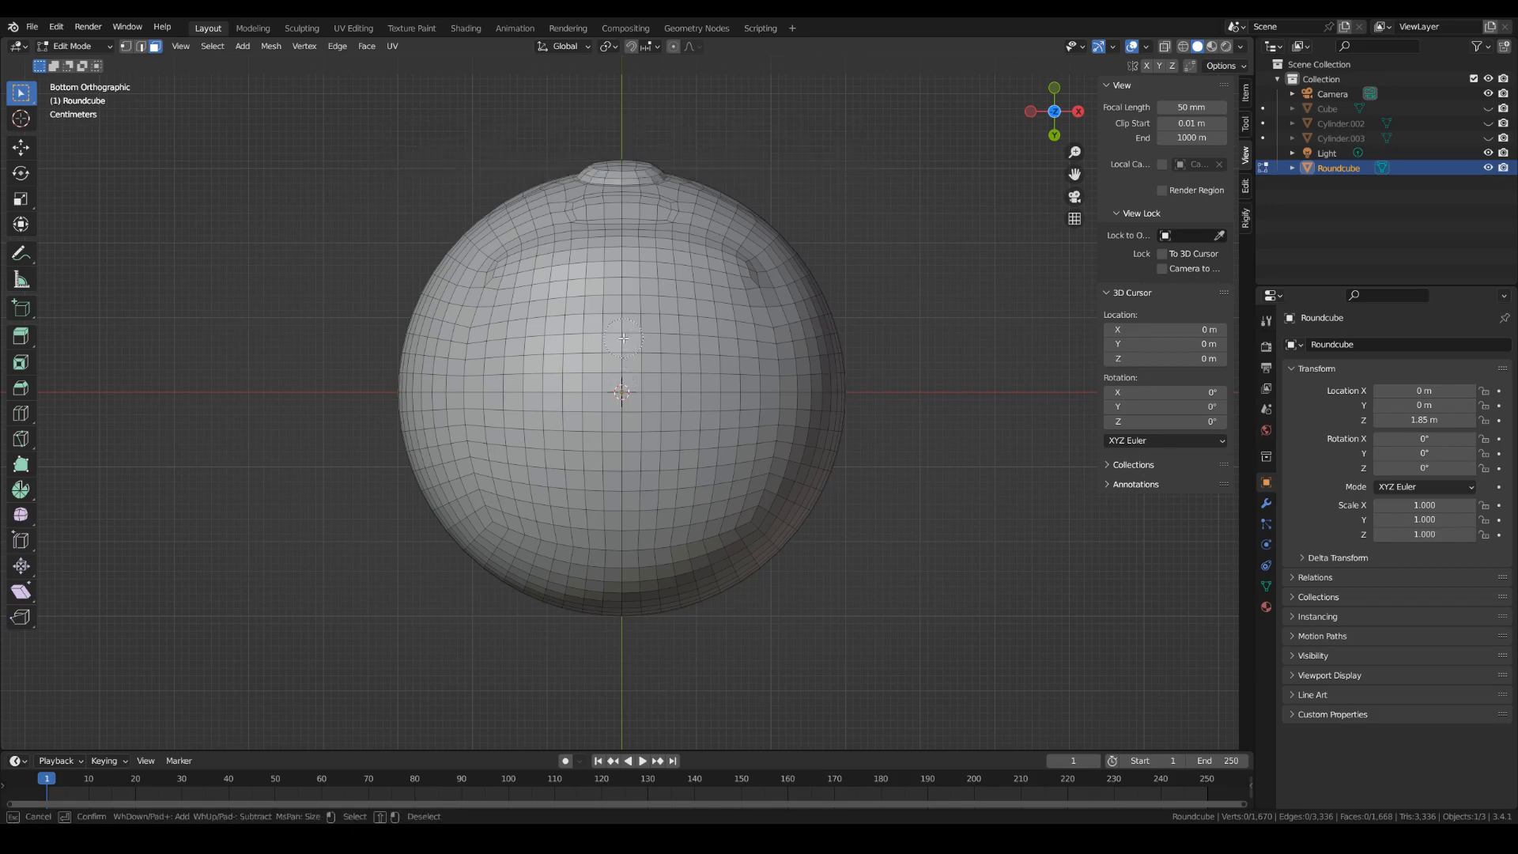
pyautogui.moveTo(621, 348); pyautogui.dragTo(619, 355)
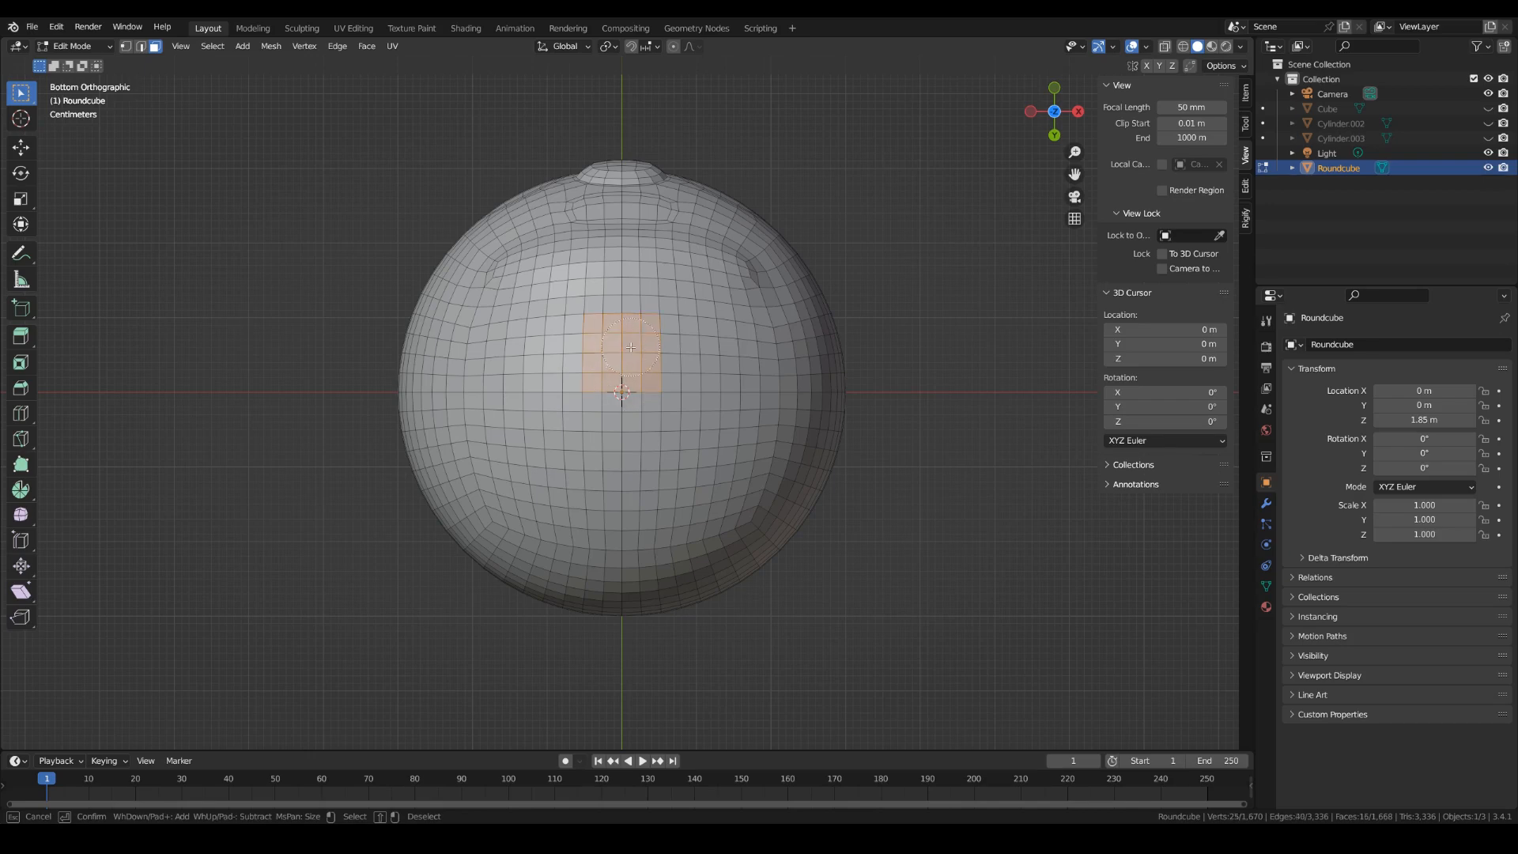
pyautogui.moveTo(618, 430); pyautogui.dragTo(624, 430)
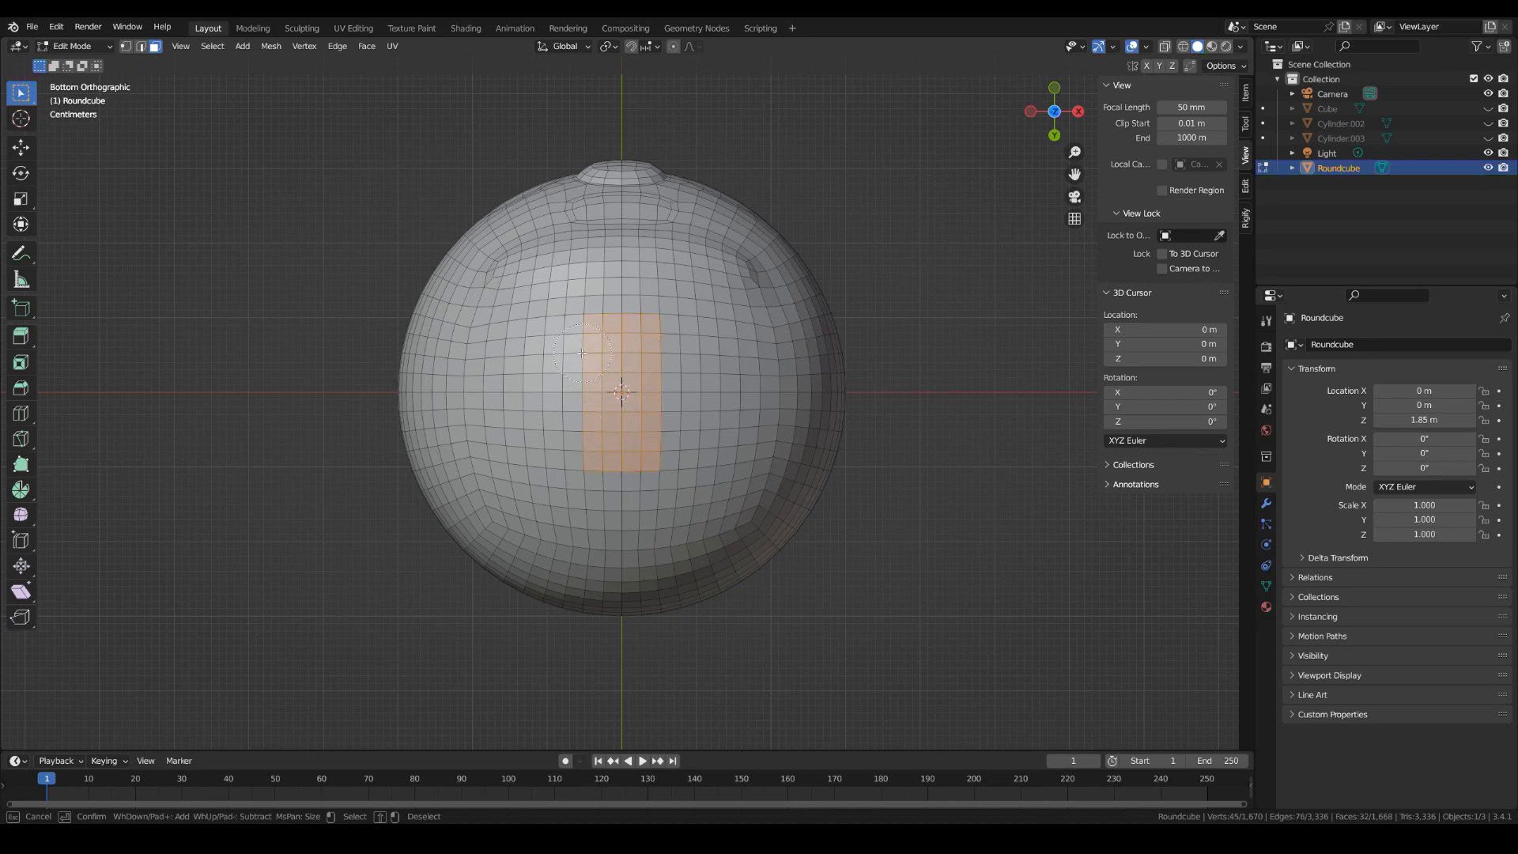
# Extend the face selection on the head's underside to a square patch around the centre and delete those faces.
pyautogui.moveTo(579, 351); pyautogui.dragTo(577, 427)
pyautogui.moveTo(660, 349); pyautogui.dragTo(660, 429)
pyautogui.press('Escape')
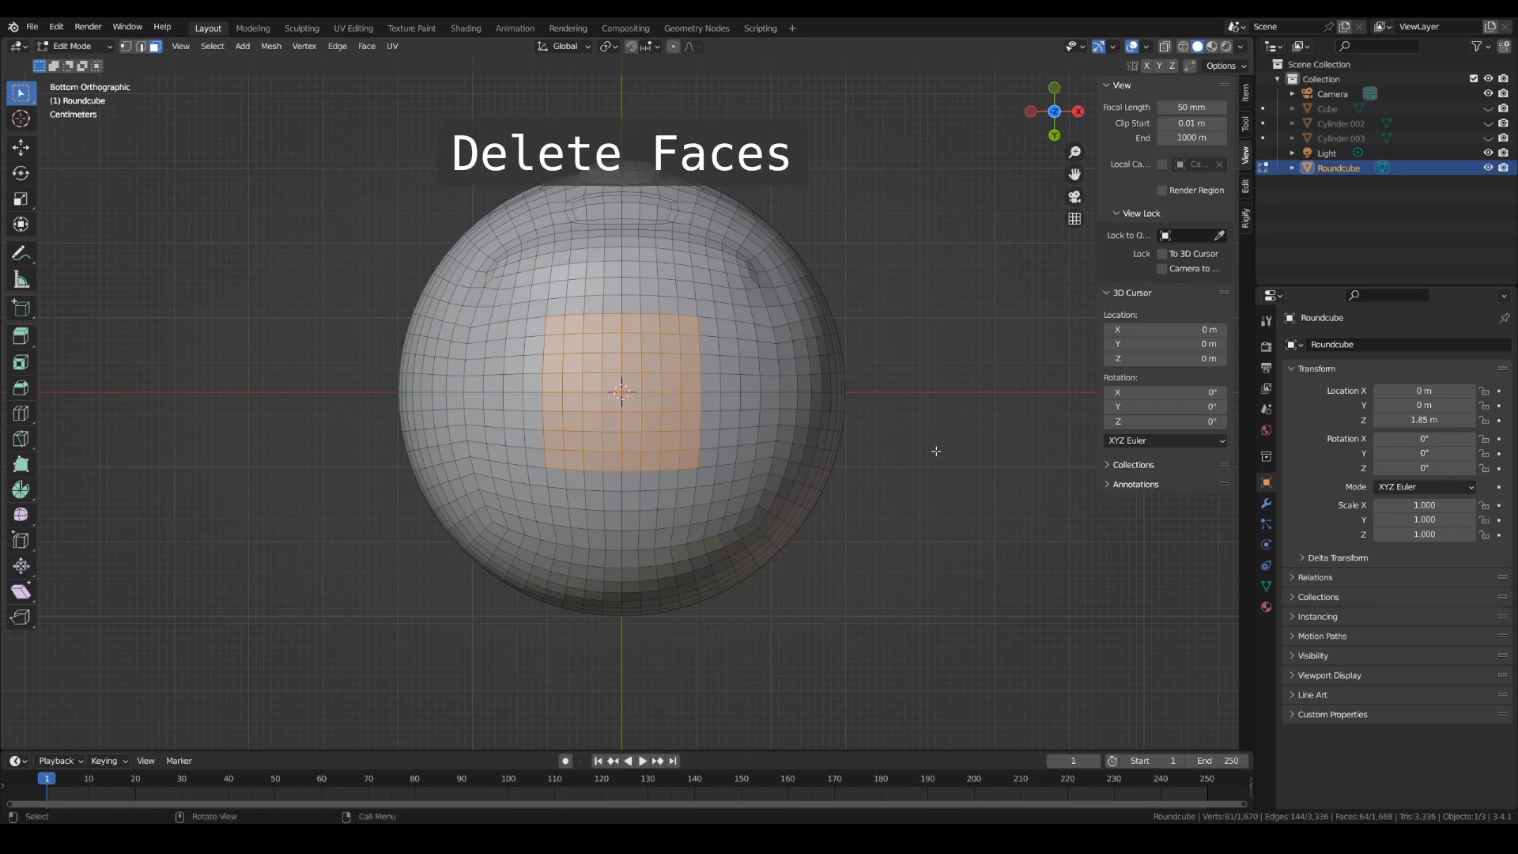
pyautogui.press('x')
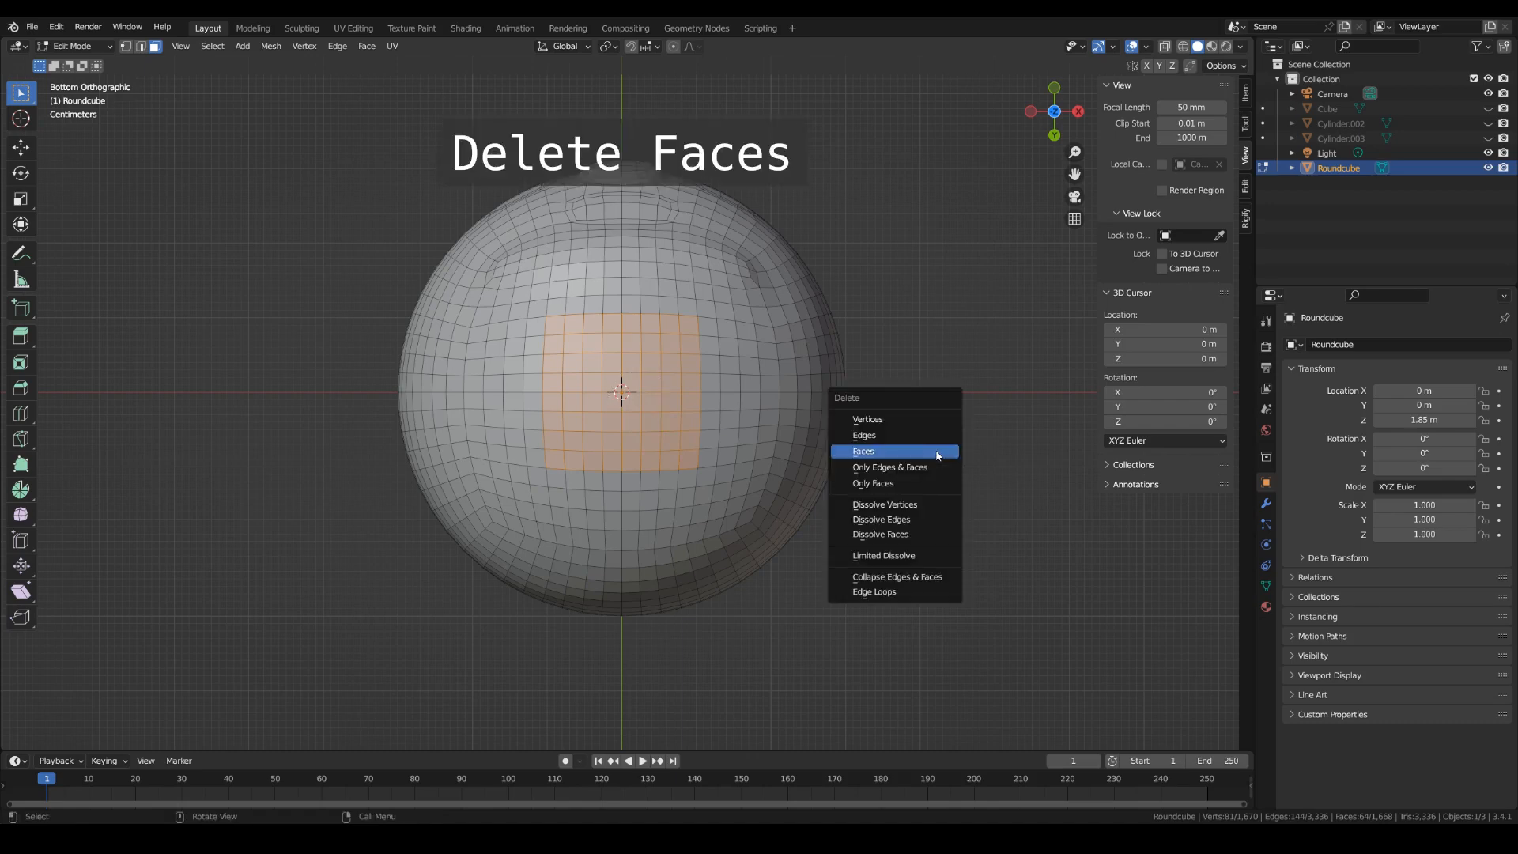
pyautogui.click(936, 456)
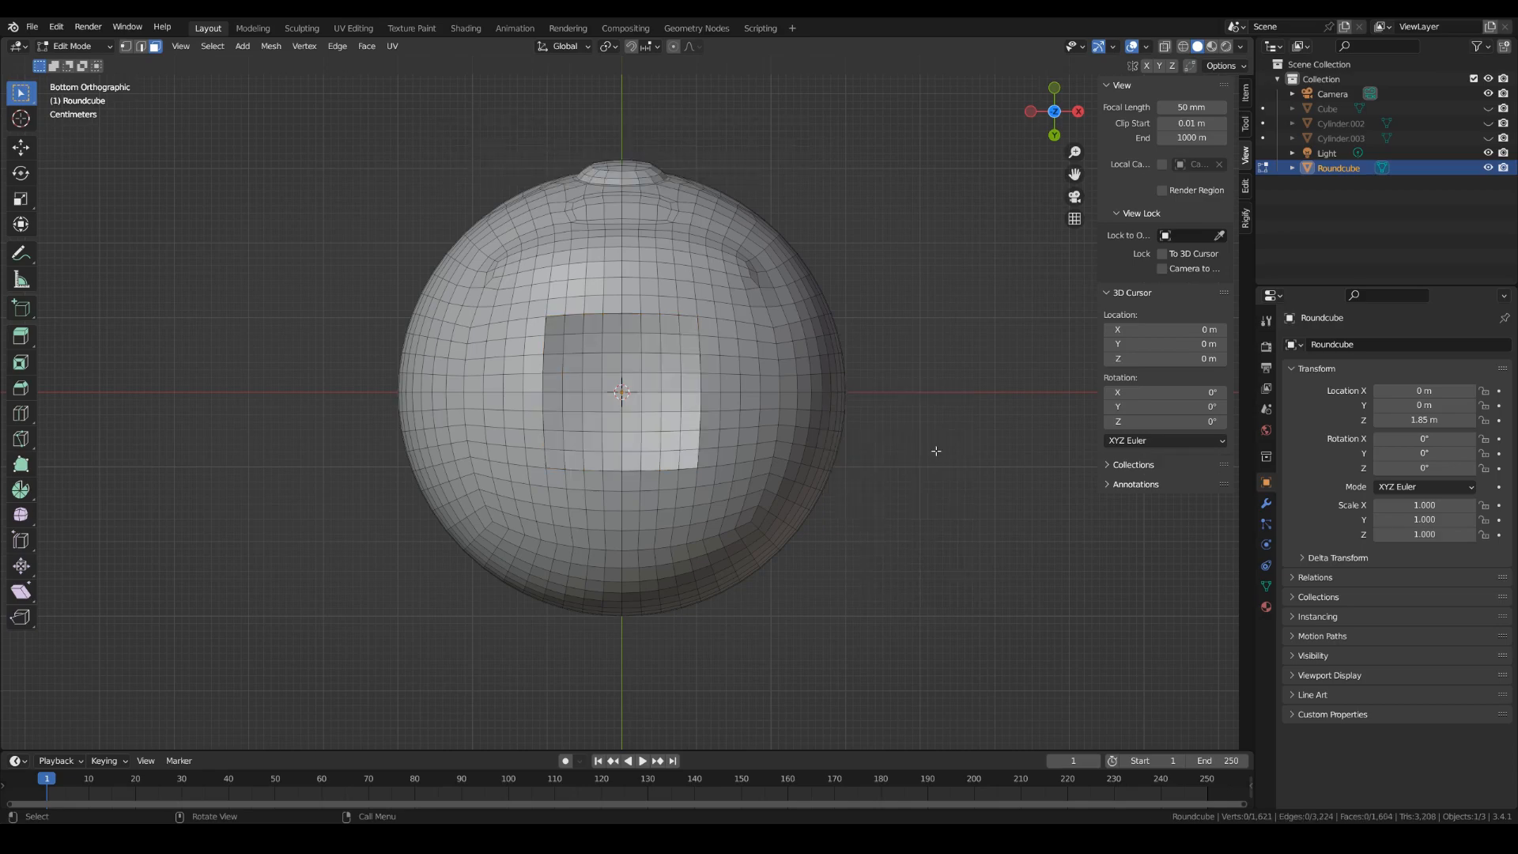
# Select the edge loop around the square hole under the head and round it with LoopTools Circle.
pyautogui.moveTo(936, 451); pyautogui.dragTo(882, 482, button='middle')
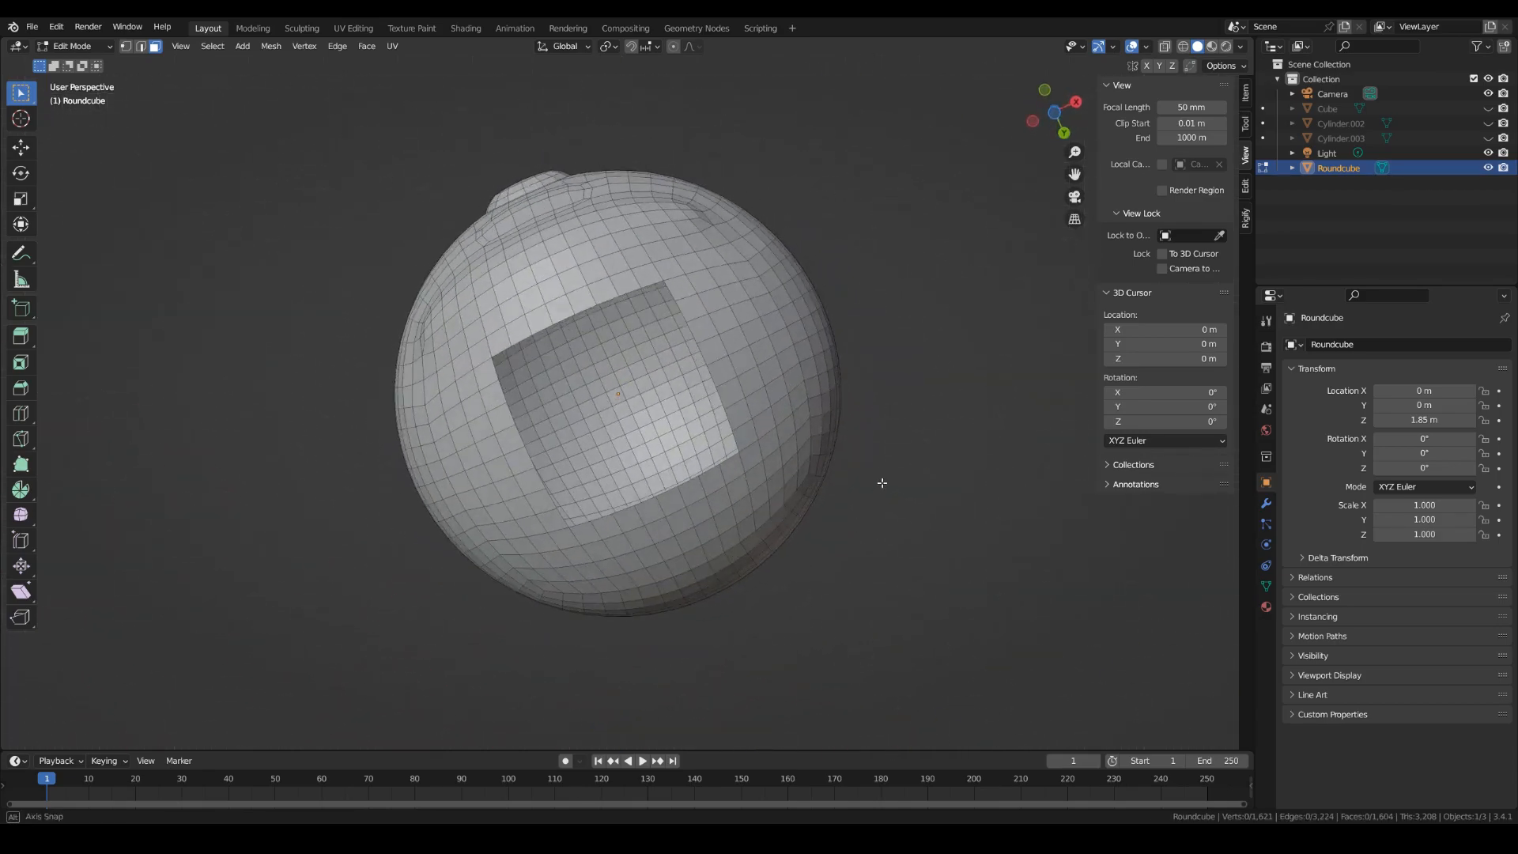
pyautogui.press('2')
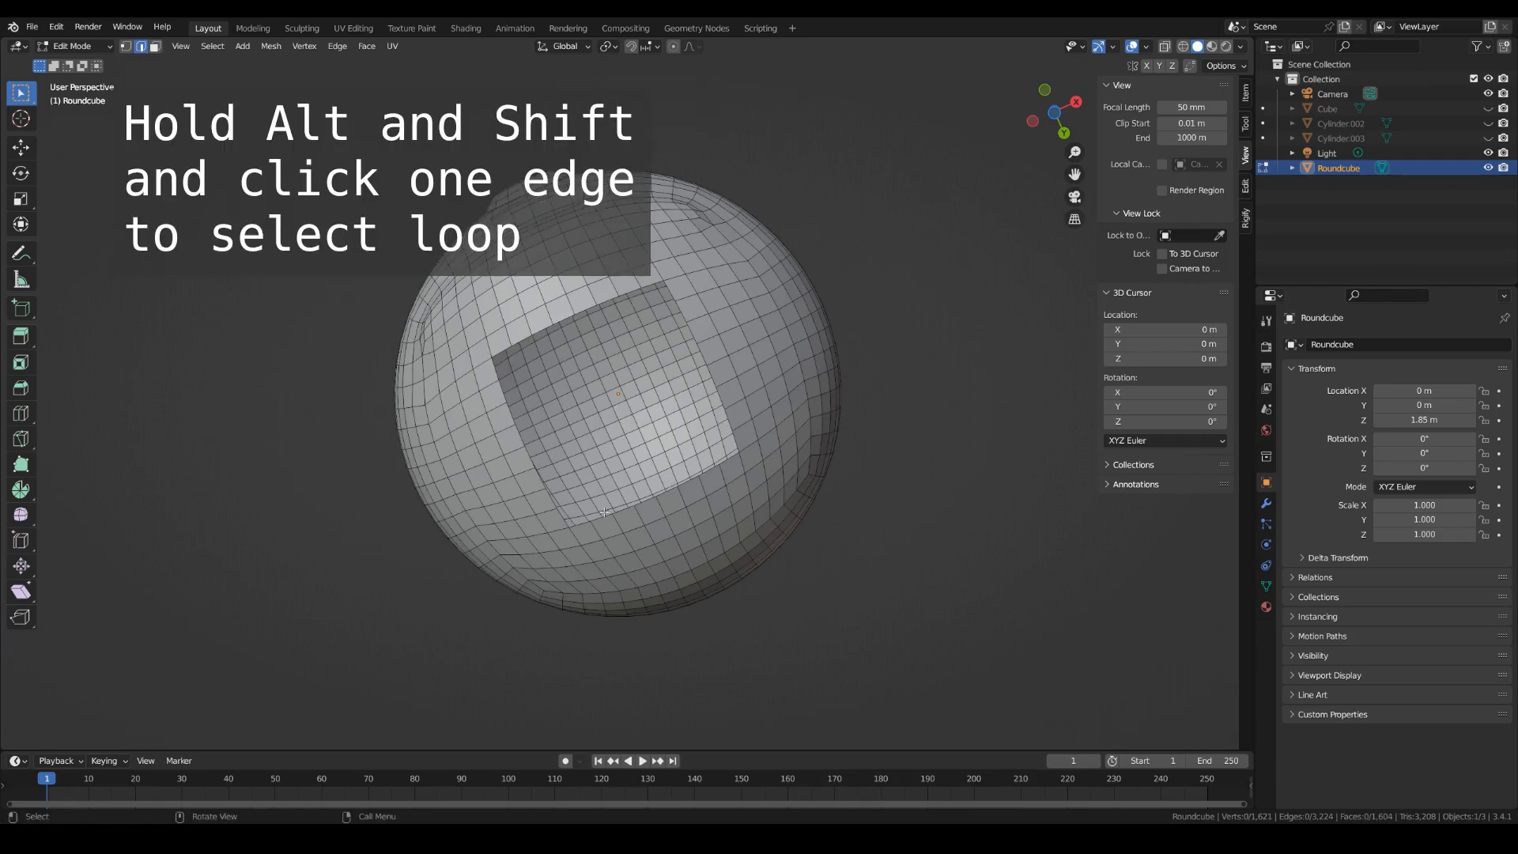
pyautogui.moveTo(535, 440); pyautogui.dragTo(526, 490, button='middle')
pyautogui.keyDown('alt'); pyautogui.keyDown('shift'); pyautogui.click(525, 491); pyautogui.keyUp('shift'); pyautogui.keyUp('alt')
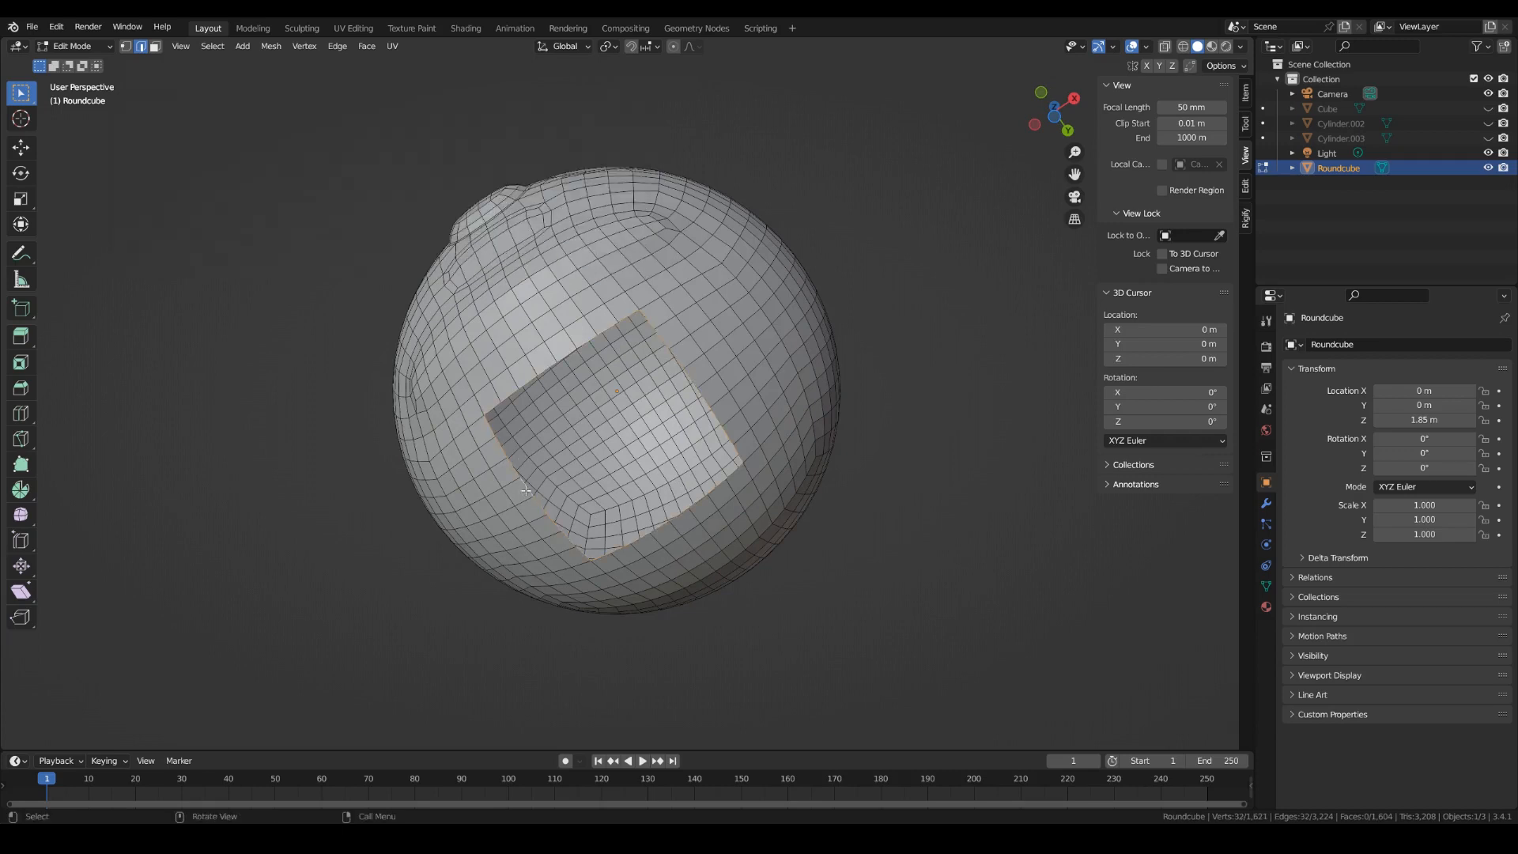
pyautogui.rightClick(880, 285)
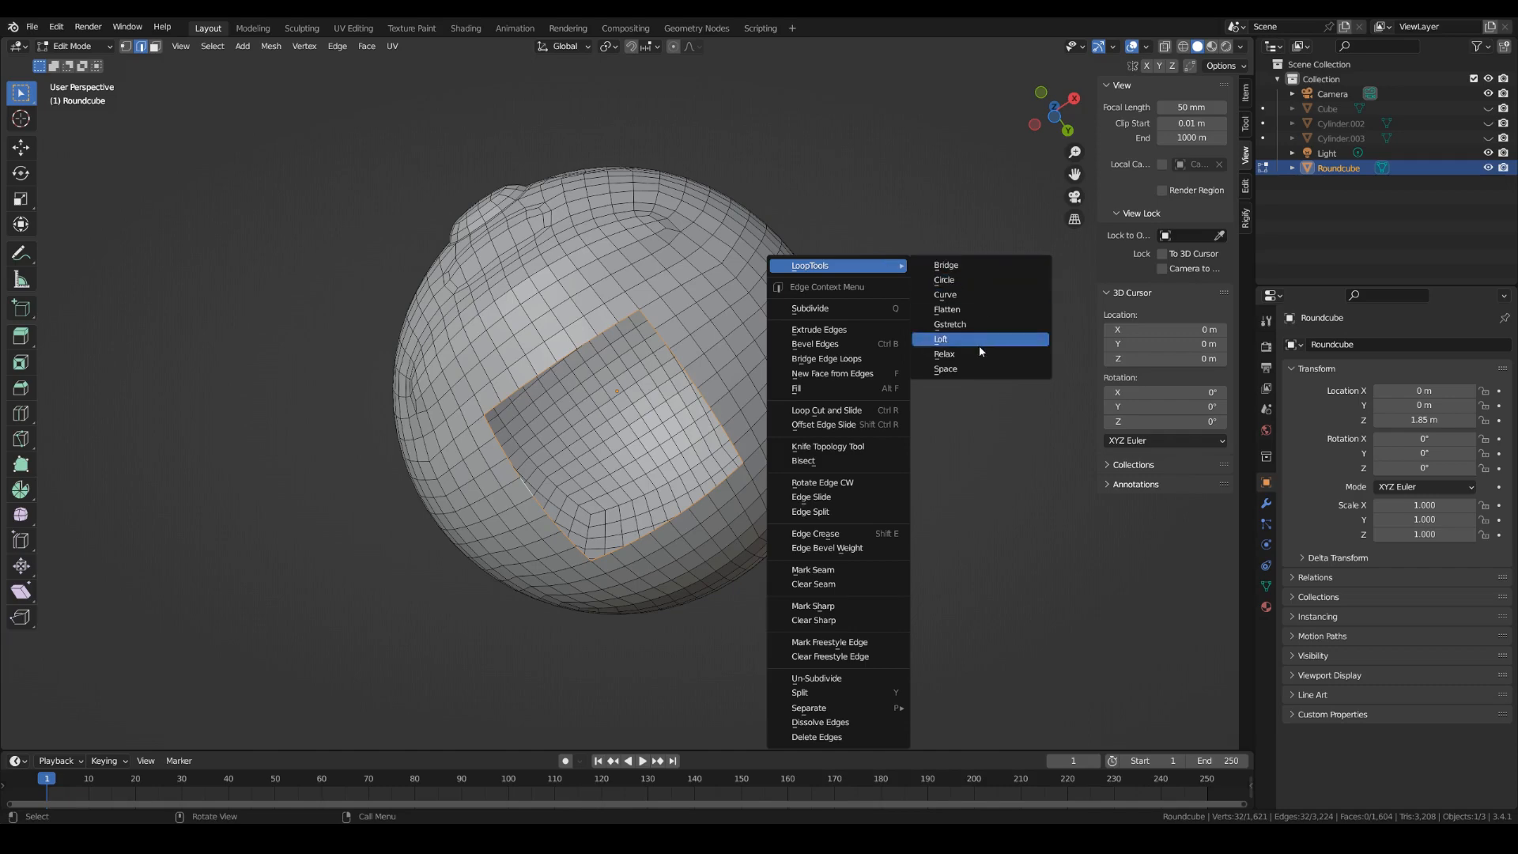
pyautogui.click(971, 282)
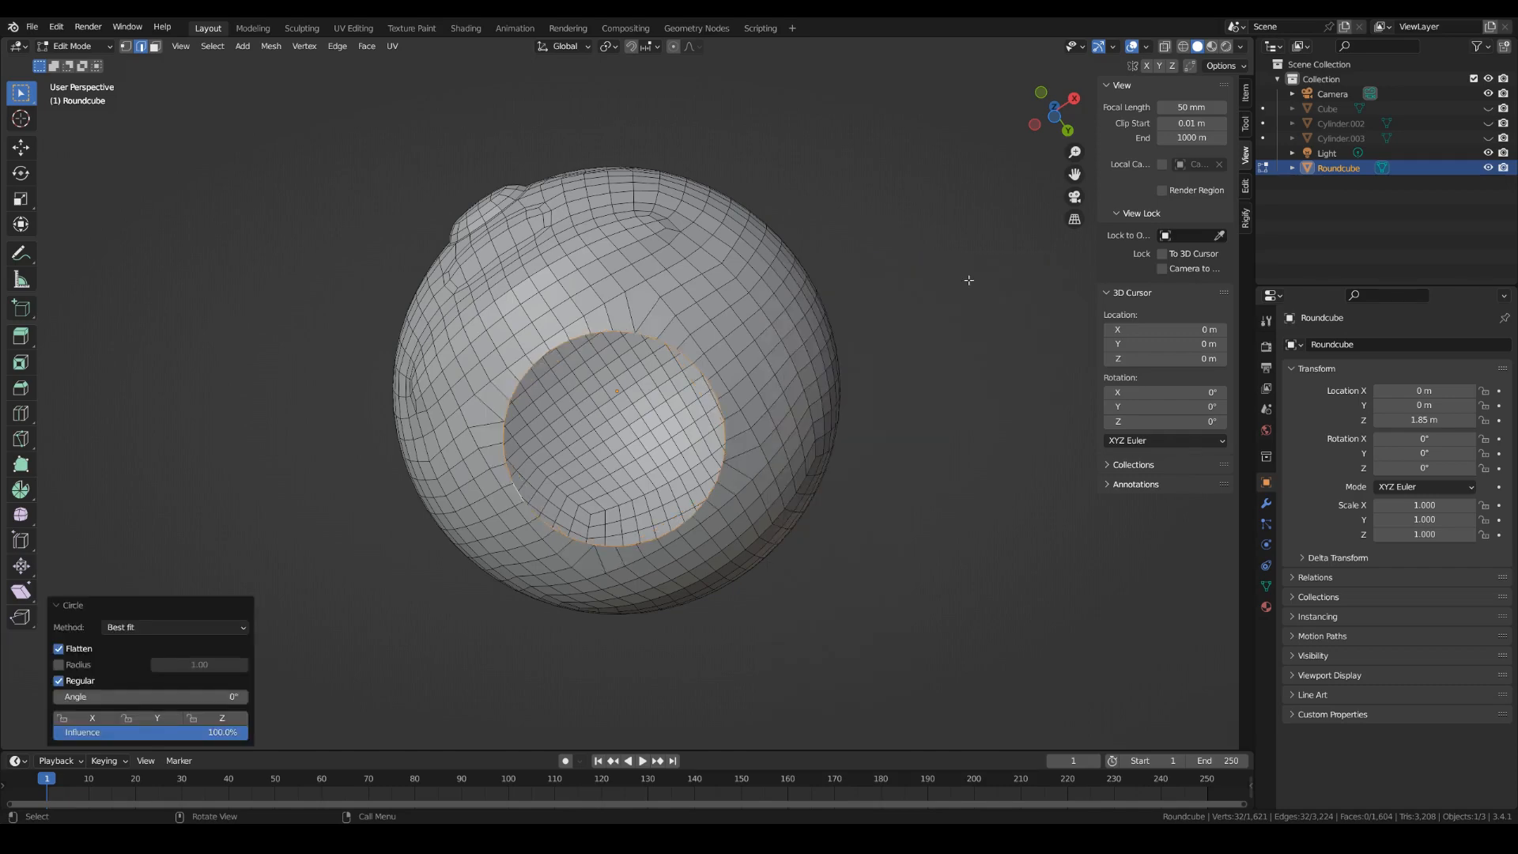
# Return to Object Mode and unhide the Cube body beneath the head.
pyautogui.moveTo(969, 281); pyautogui.dragTo(969, 400, button='middle')
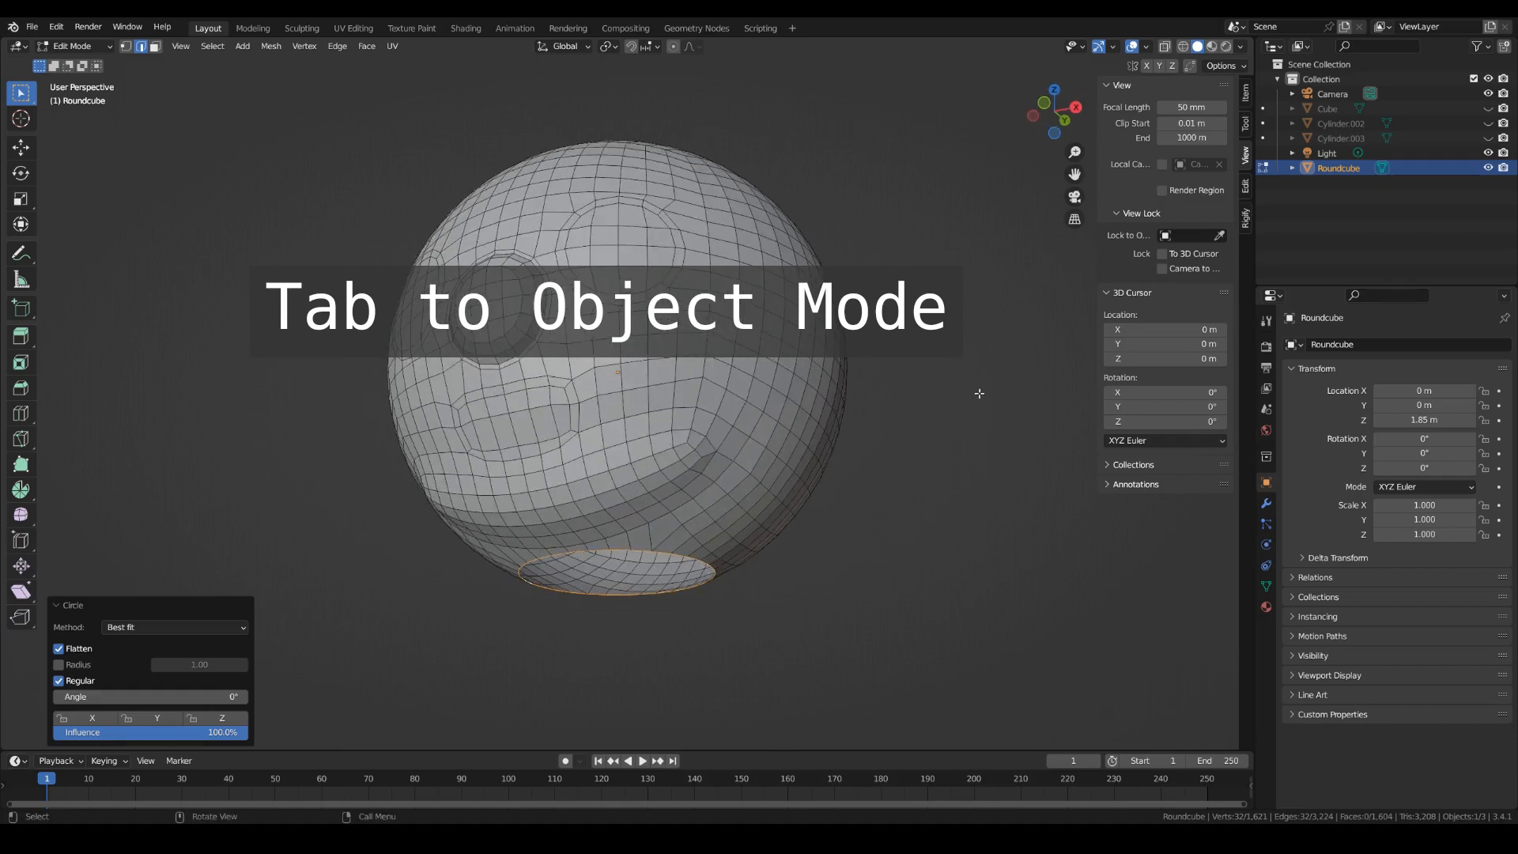
pyautogui.press('Tab')
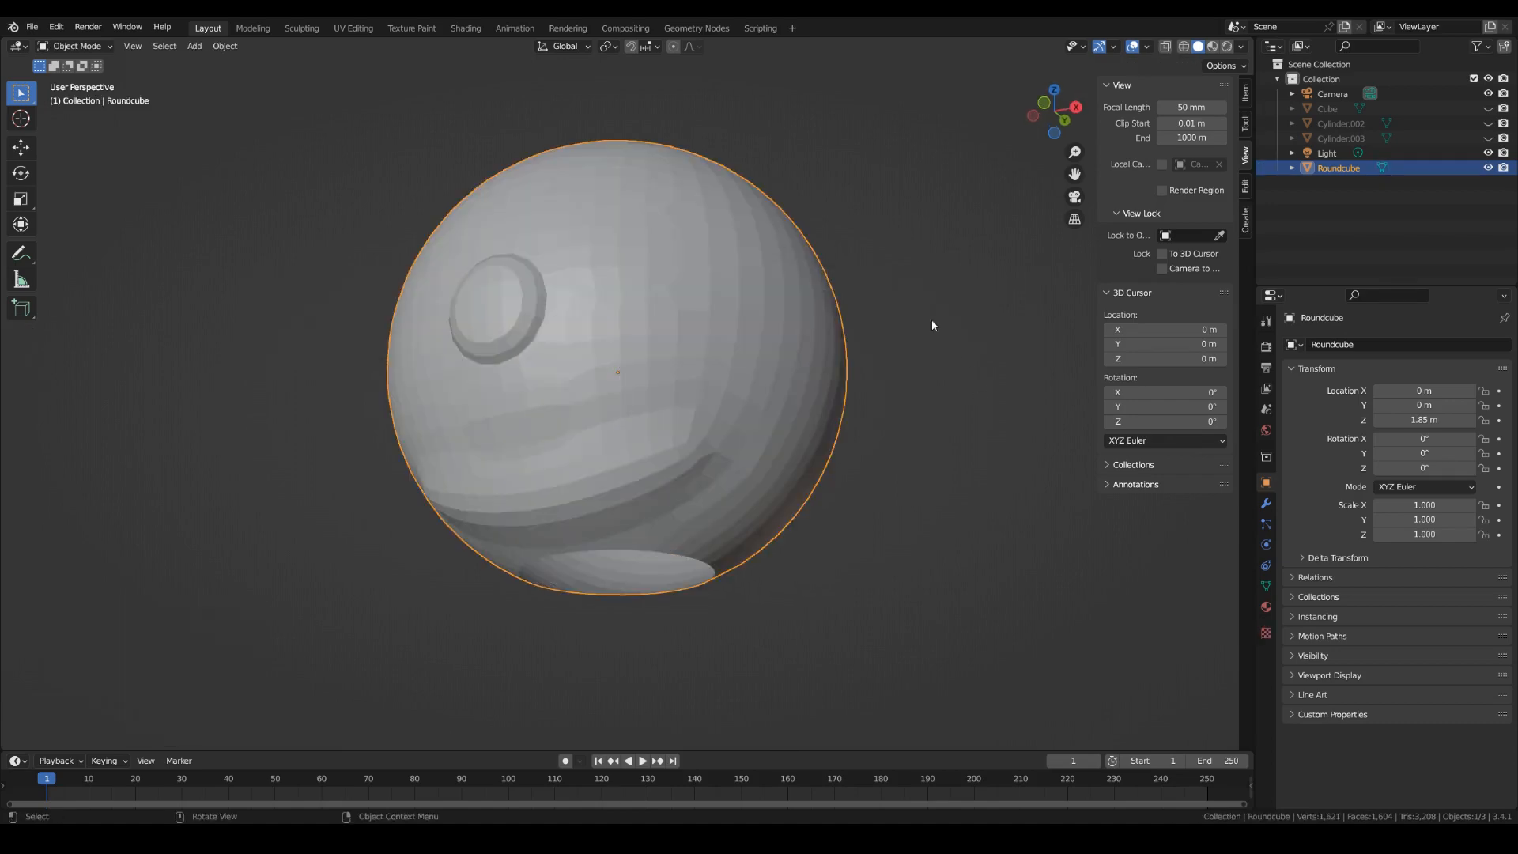
pyautogui.click(1487, 109)
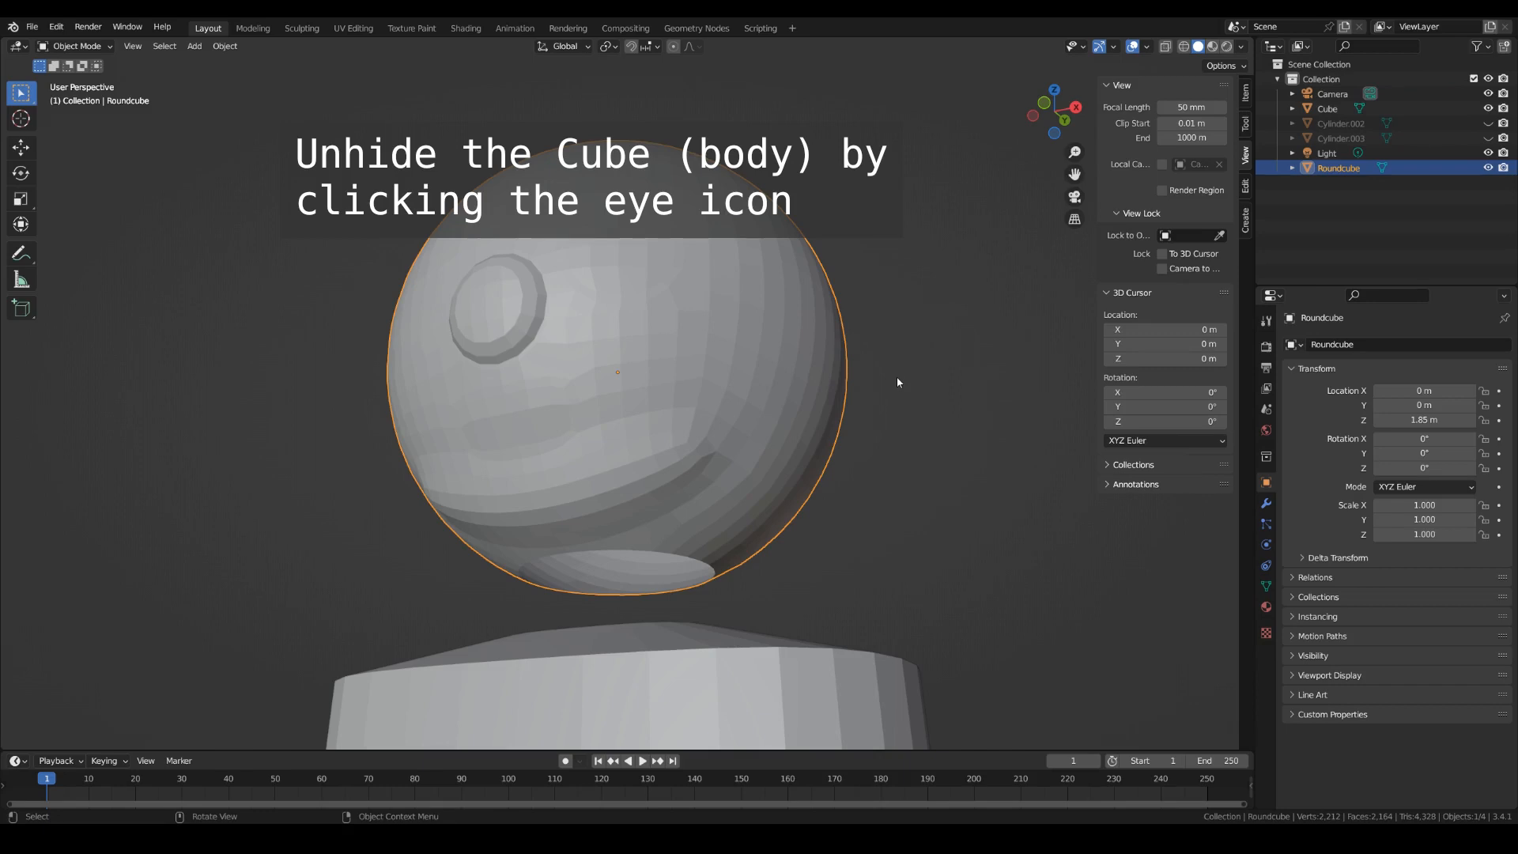
pyautogui.click(1327, 109)
pyautogui.press('Tab')
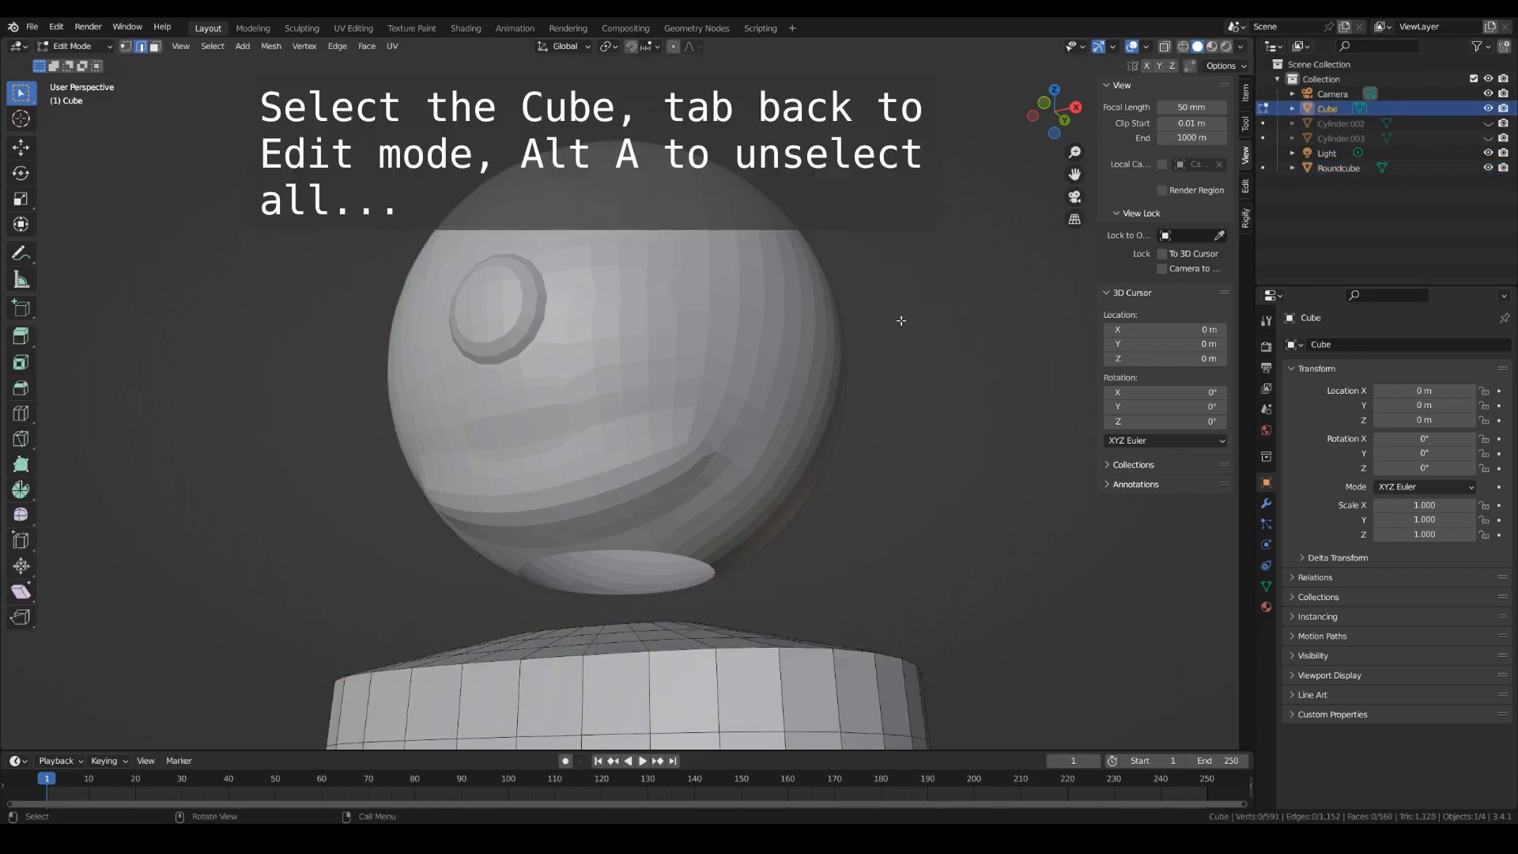
pyautogui.scroll(-5, 842, 431)
pyautogui.scroll(-4, 842, 431)
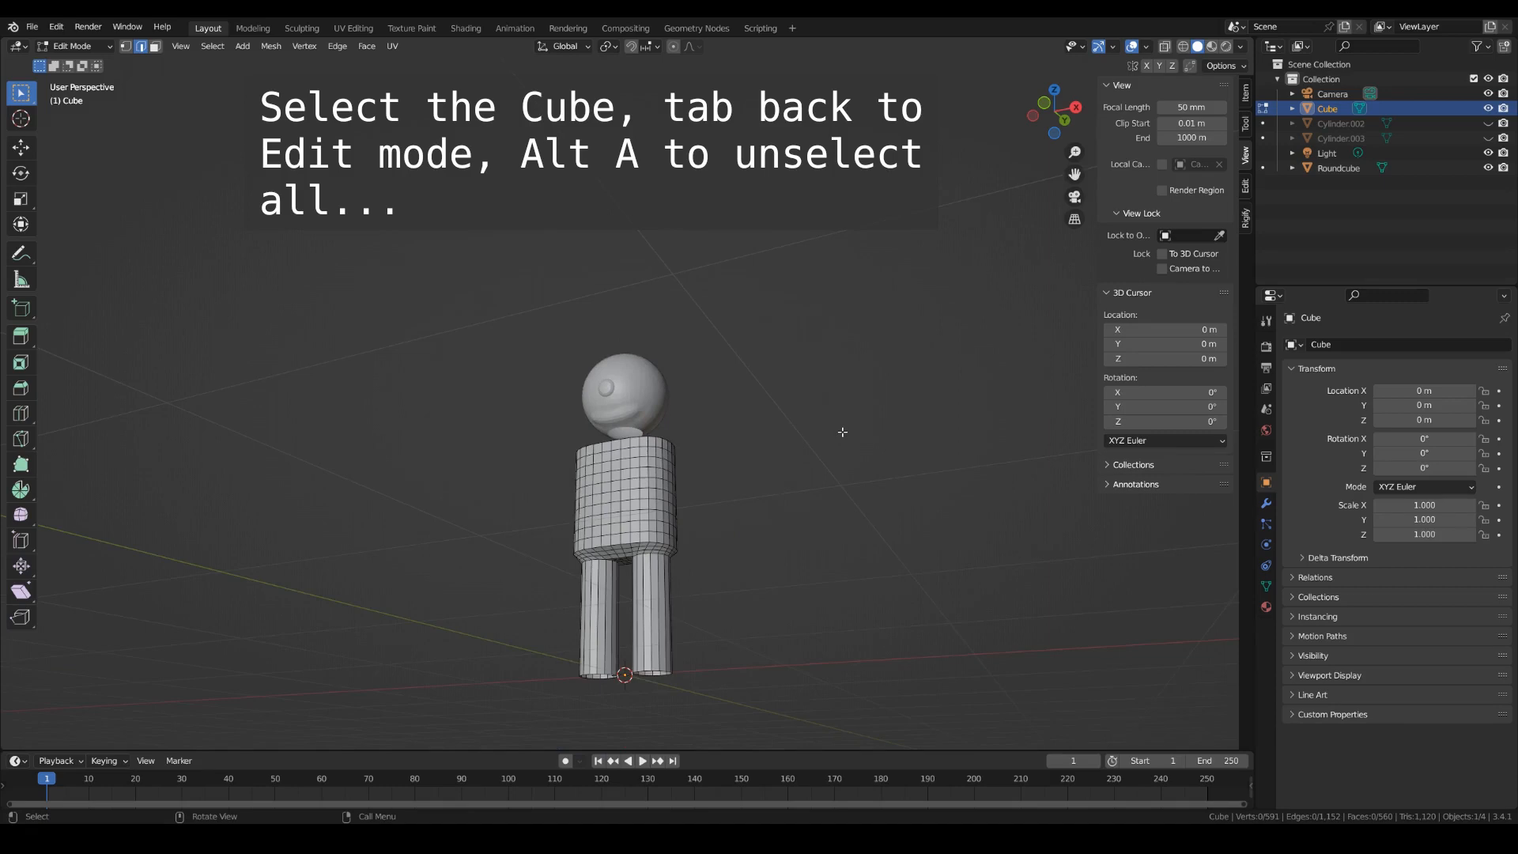
pyautogui.moveTo(843, 432); pyautogui.dragTo(888, 448, button='middle')
pyautogui.press('Tab')
# Join the Roundcube head into the Cube body, keeping Cube as the active object.
pyautogui.click(1344, 169)
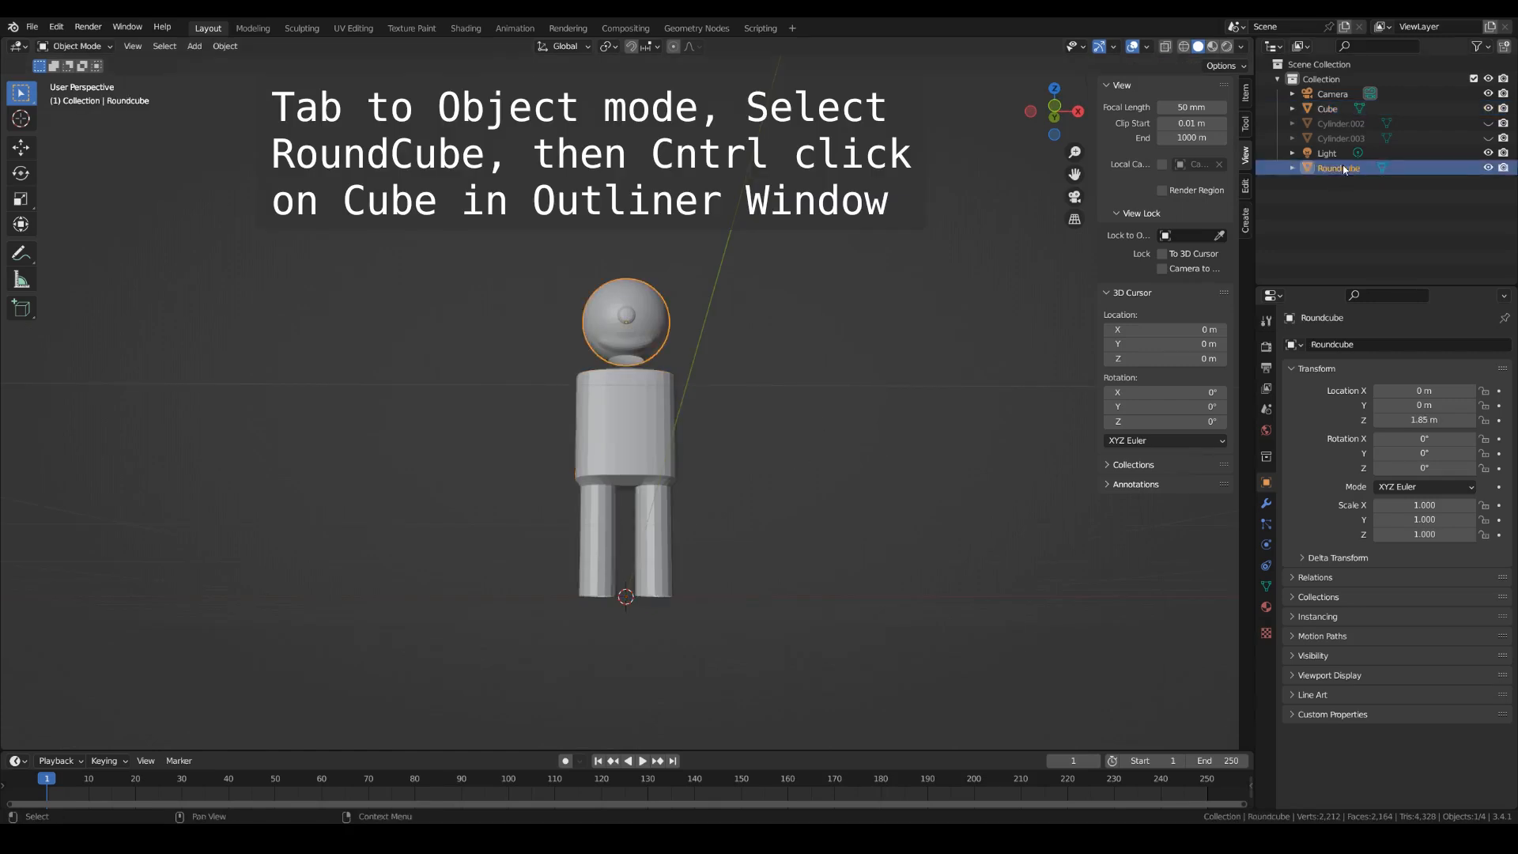
pyautogui.keyDown('ctrl'); pyautogui.click(1328, 109); pyautogui.keyUp('ctrl')
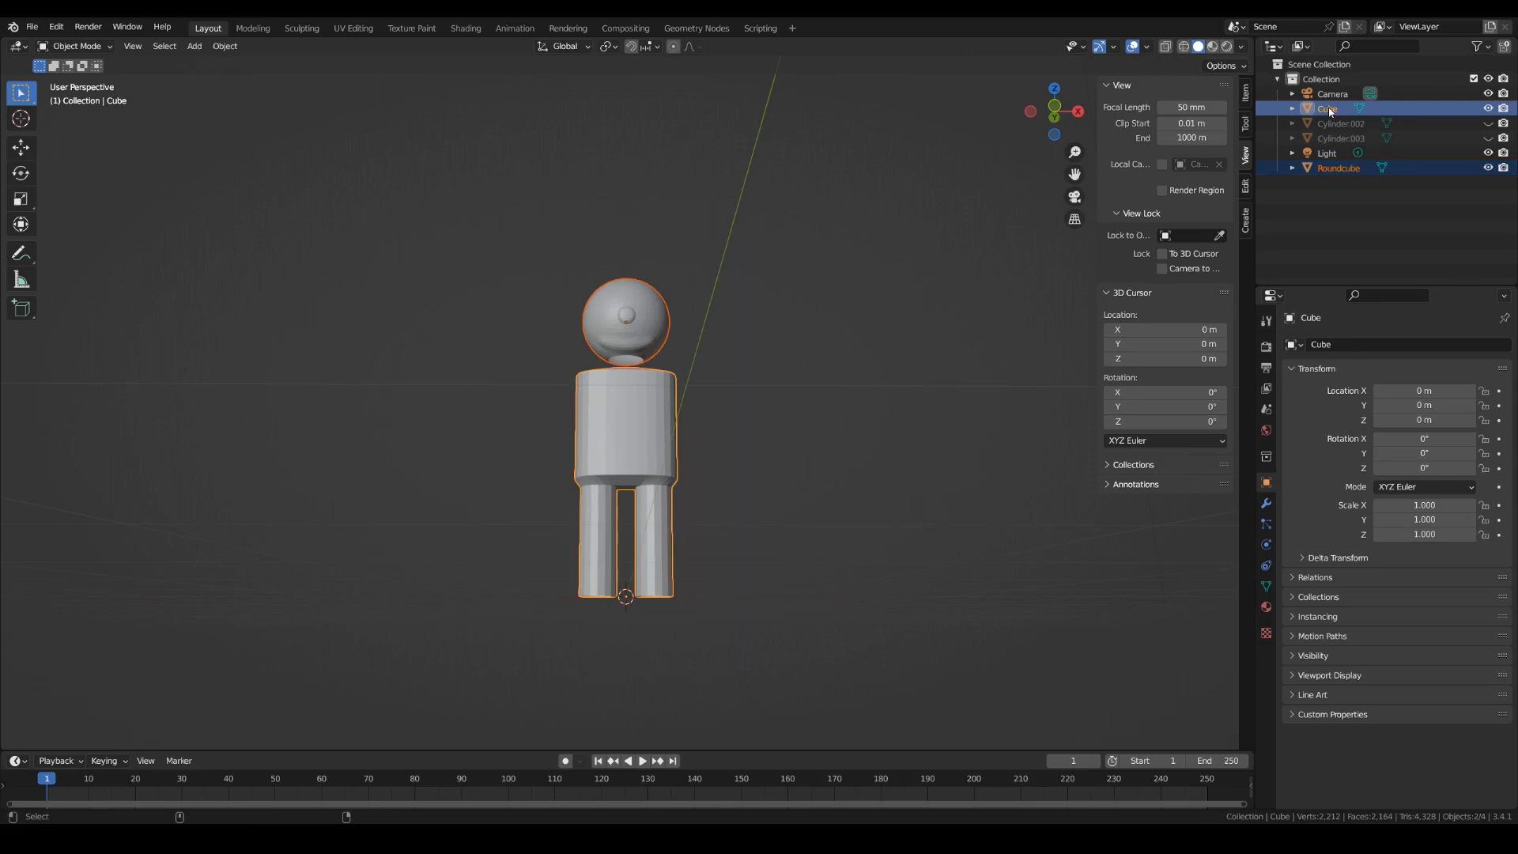
pyautogui.scroll(2, 782, 480)
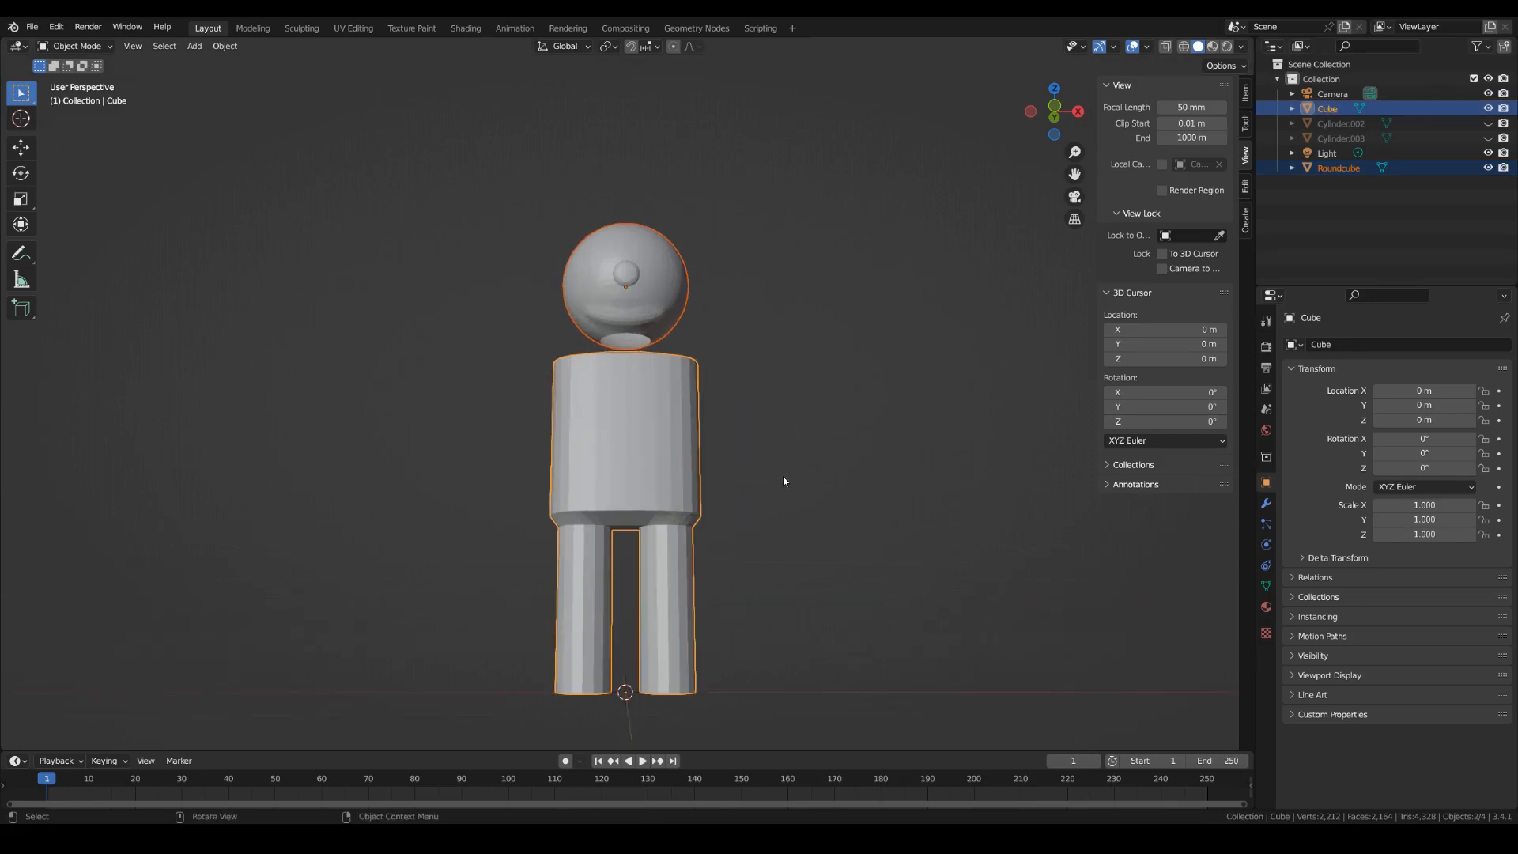
pyautogui.hotkey('ctrl', 'j')
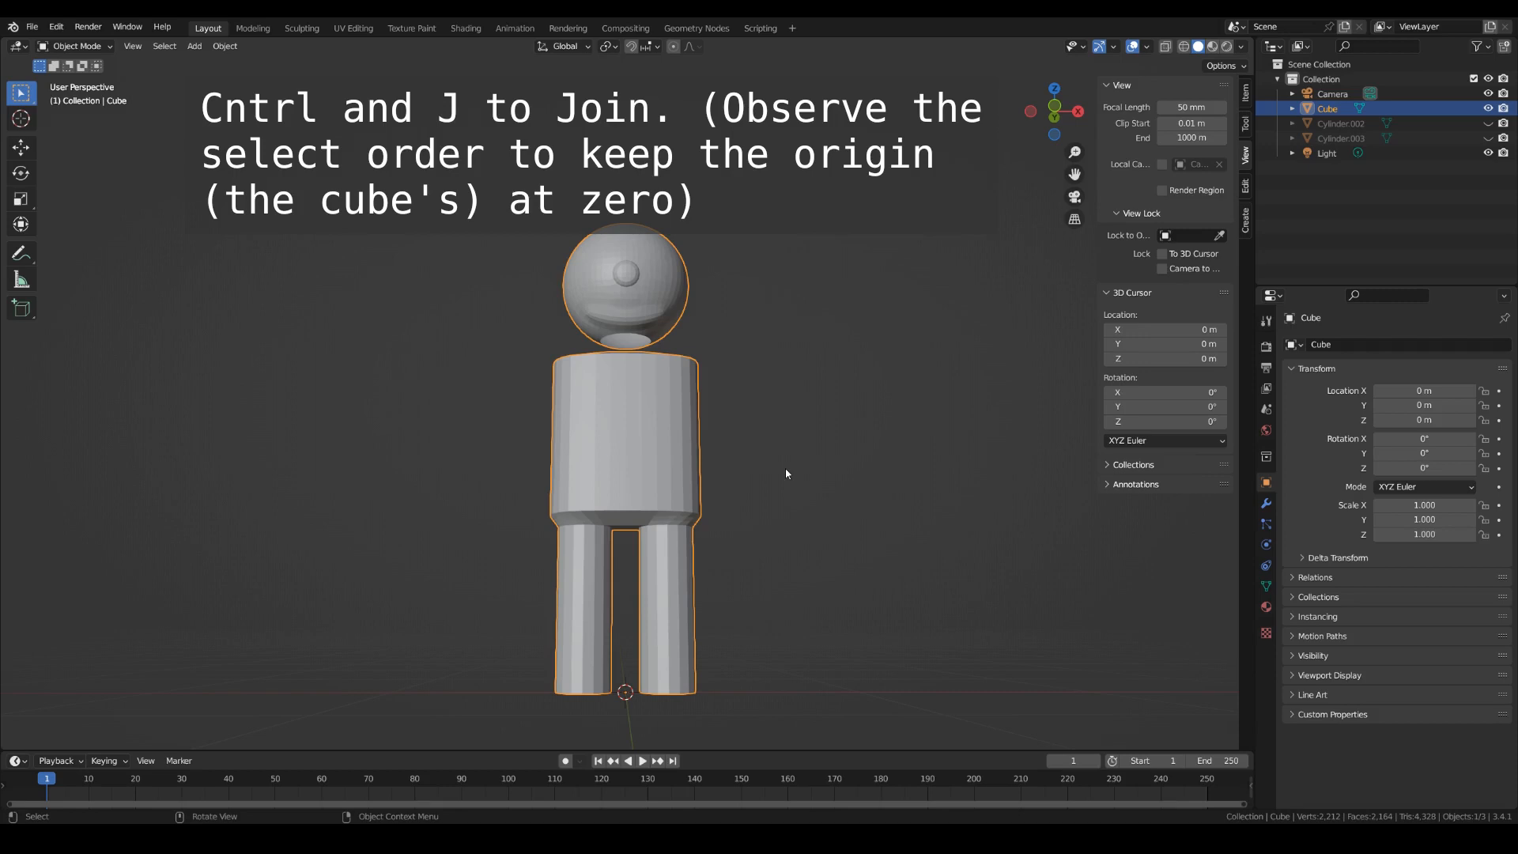
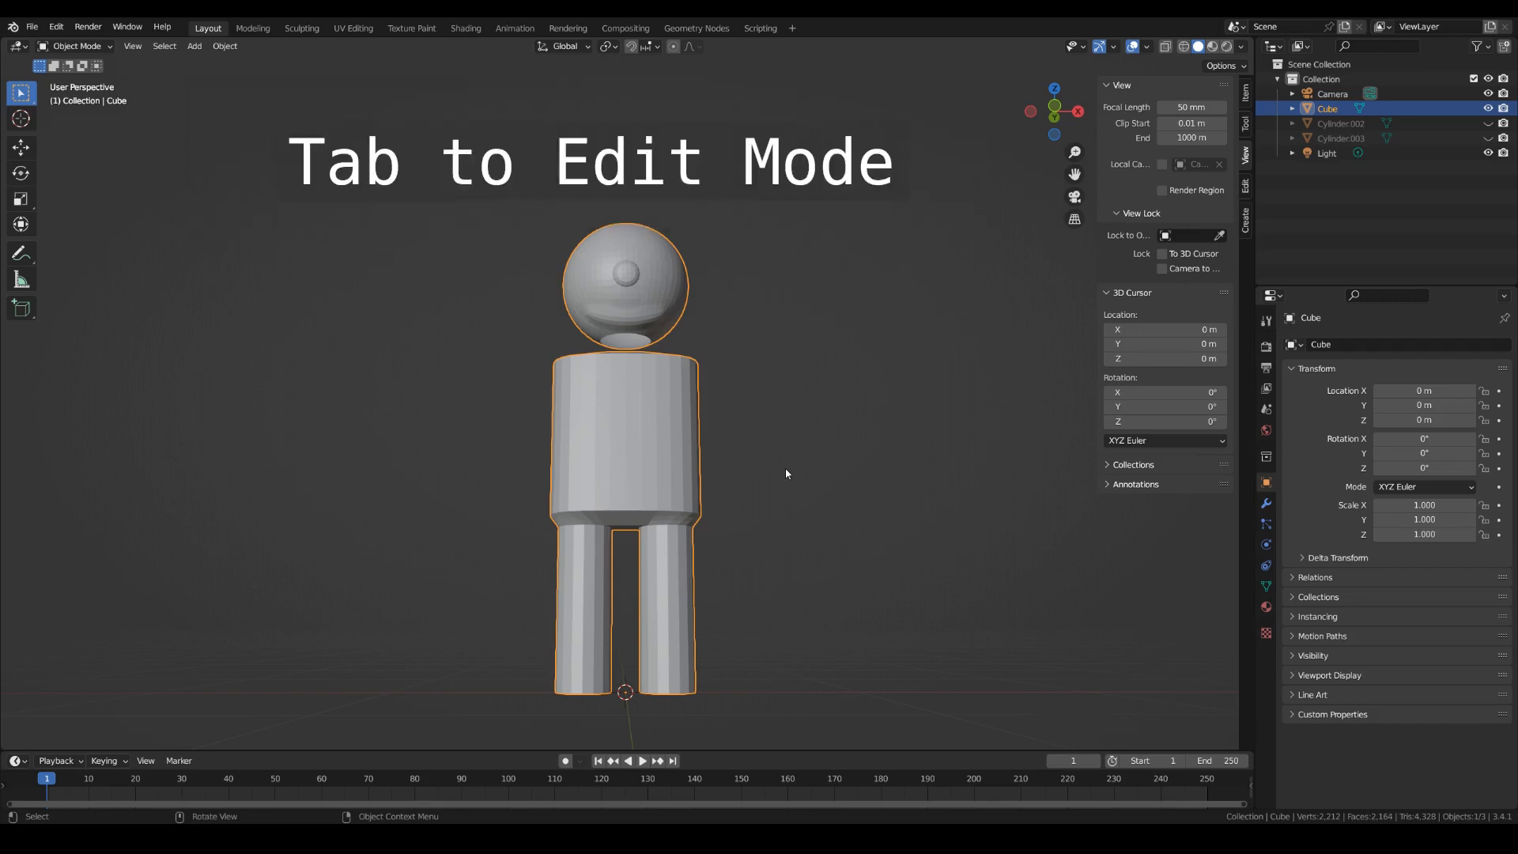
# In Edit Mode, add the edge loop of the body's top opening to the selected head loop and bridge both loops into a neck.
pyautogui.press('Tab')
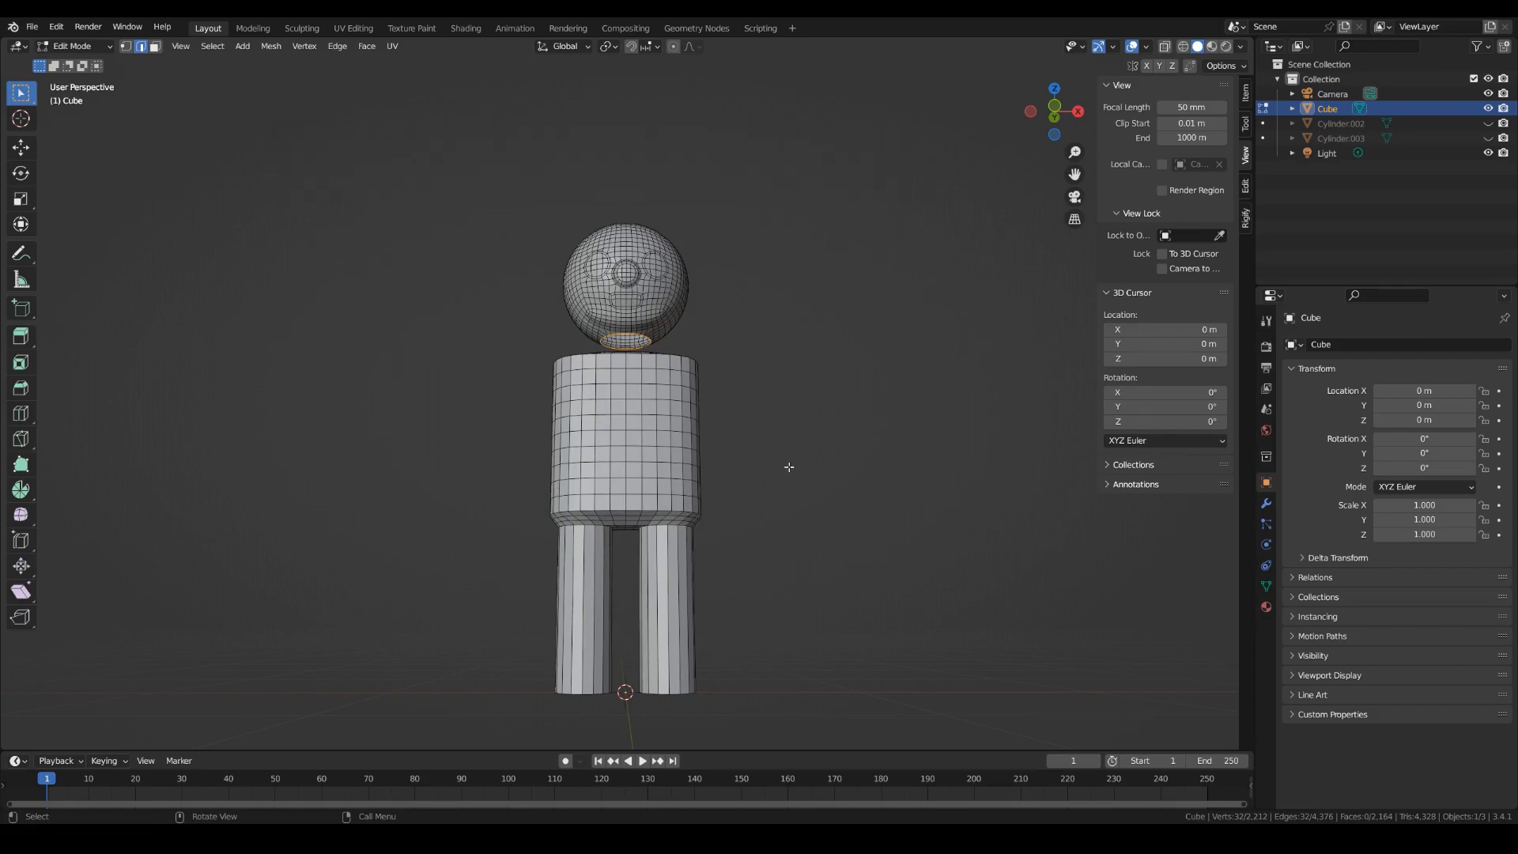
pyautogui.scroll(5, 788, 466)
pyautogui.moveTo(888, 441); pyautogui.dragTo(881, 477, button='middle')
pyautogui.scroll(4, 609, 364)
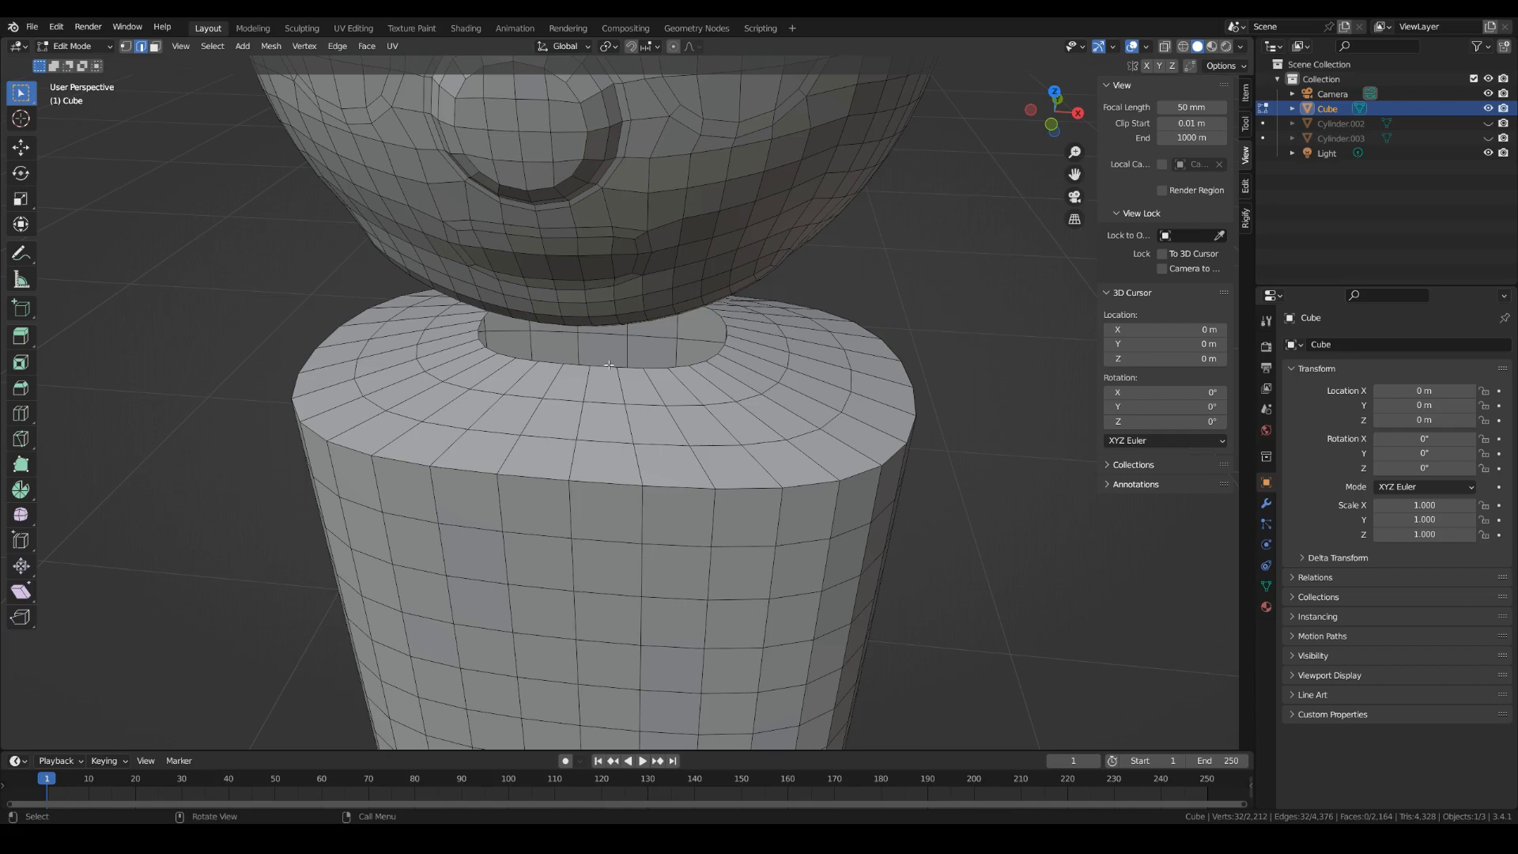
pyautogui.keyDown('alt'); pyautogui.keyDown('shift'); pyautogui.click(607, 366); pyautogui.keyUp('shift'); pyautogui.keyUp('alt')
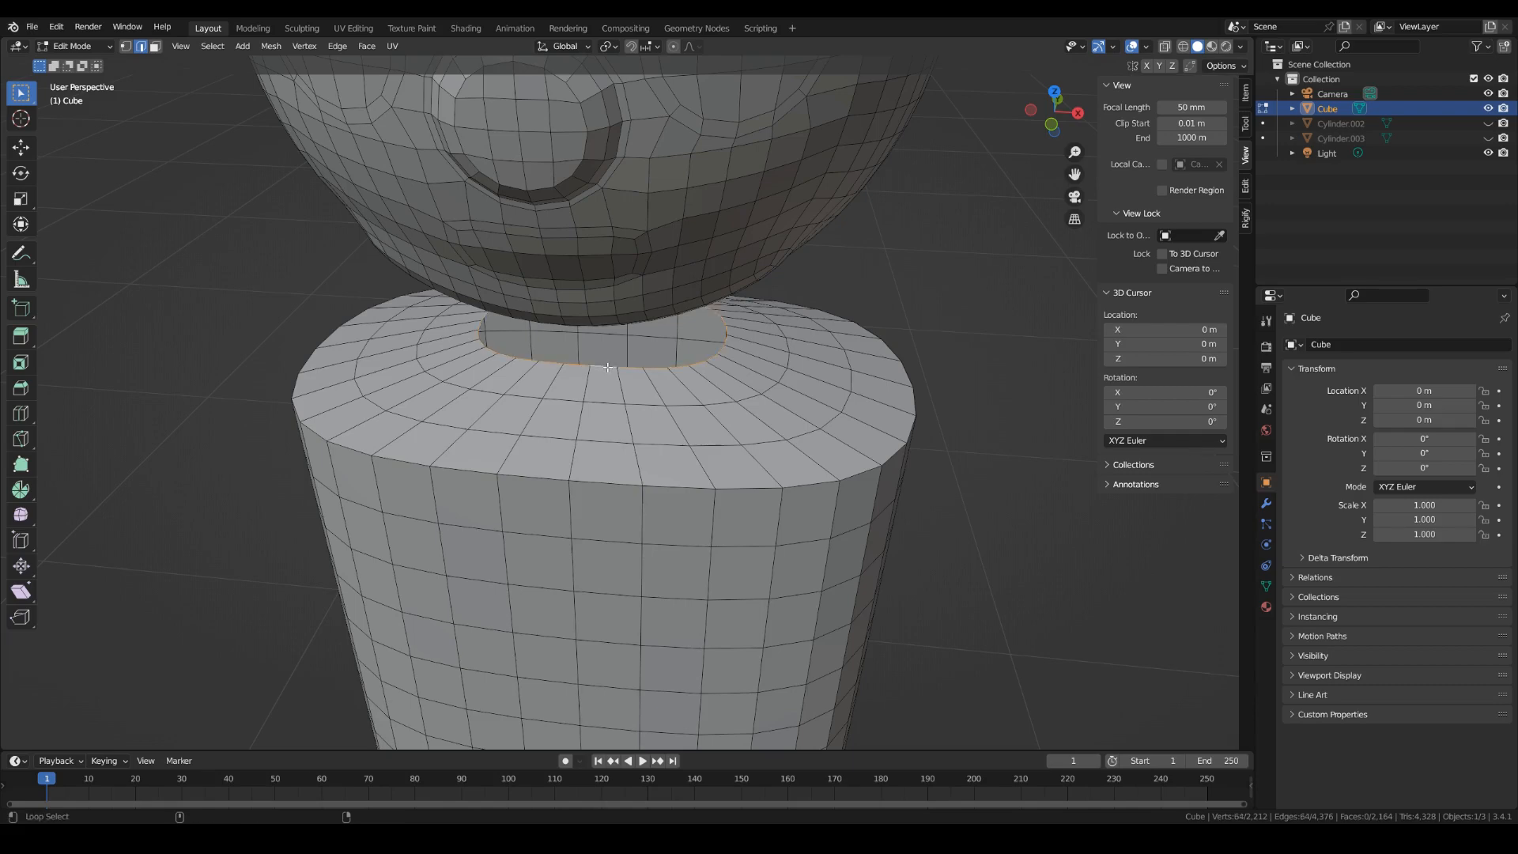
pyautogui.moveTo(920, 531); pyautogui.dragTo(939, 474, button='middle')
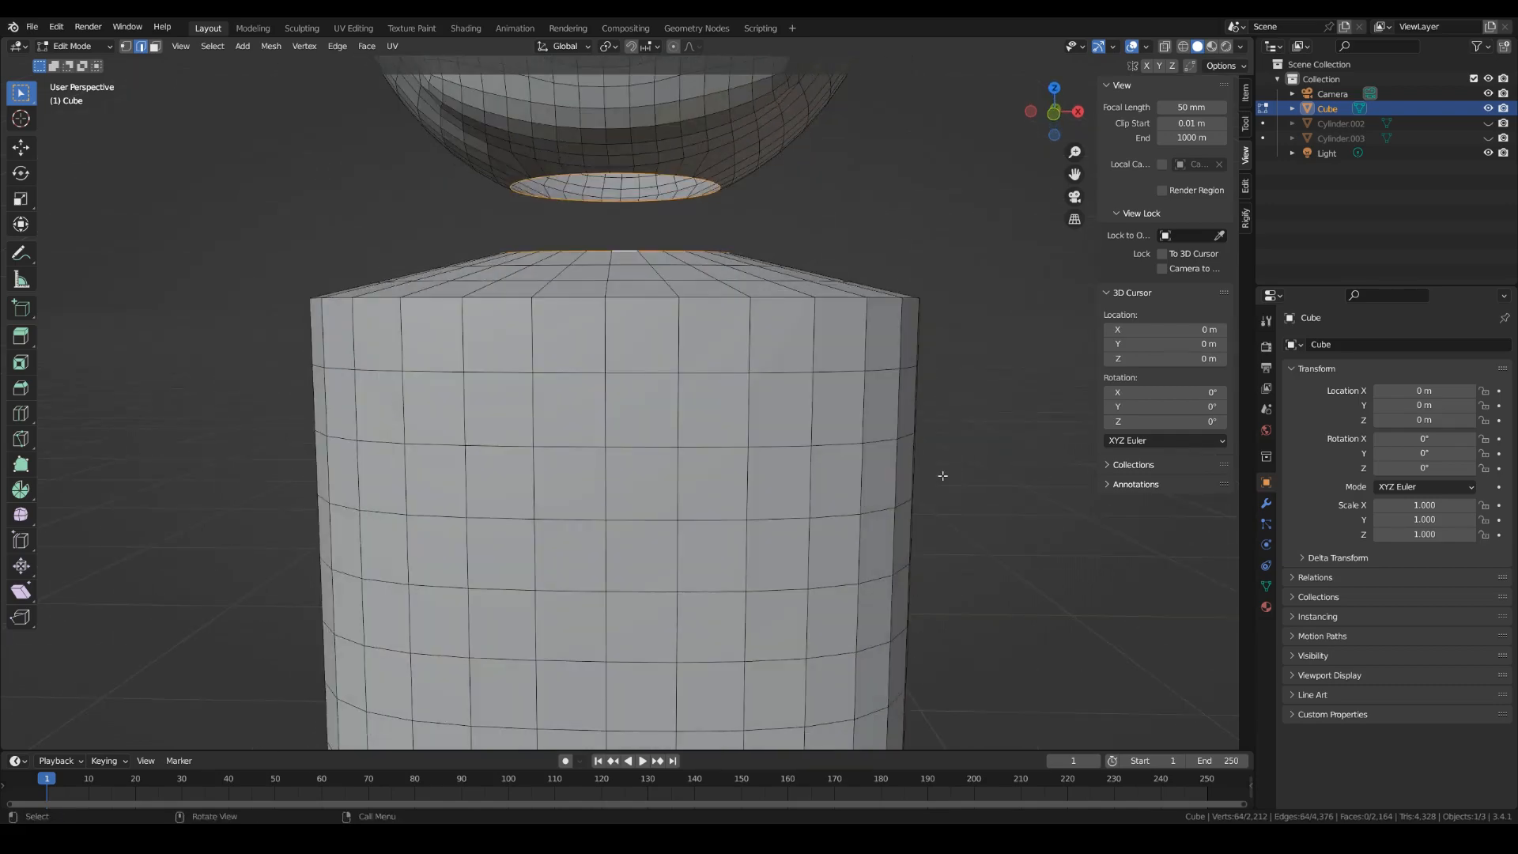
pyautogui.scroll(-5, 923, 489)
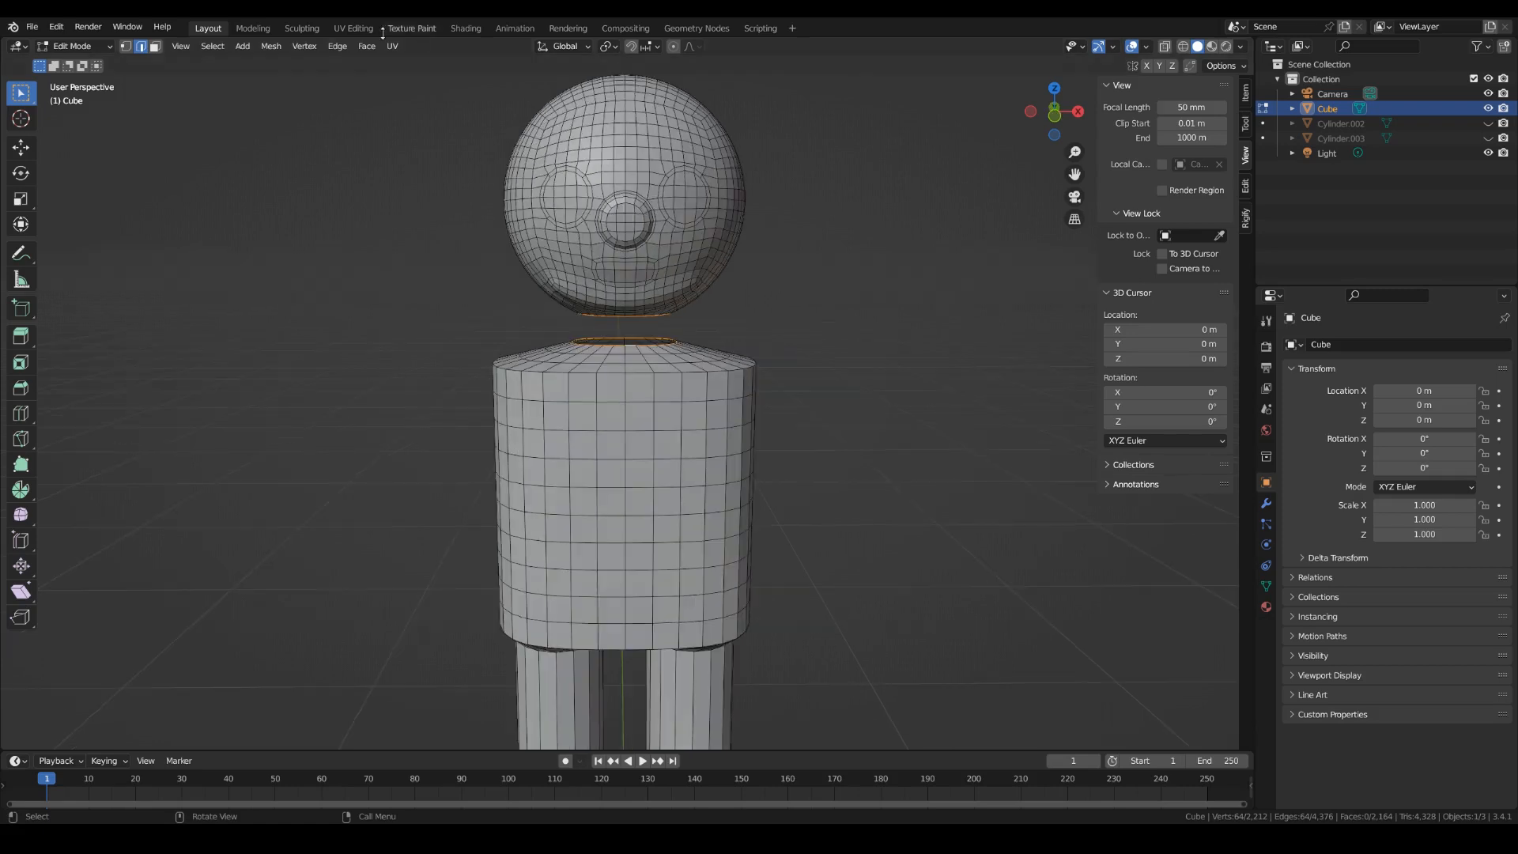
pyautogui.click(336, 46)
pyautogui.click(352, 93)
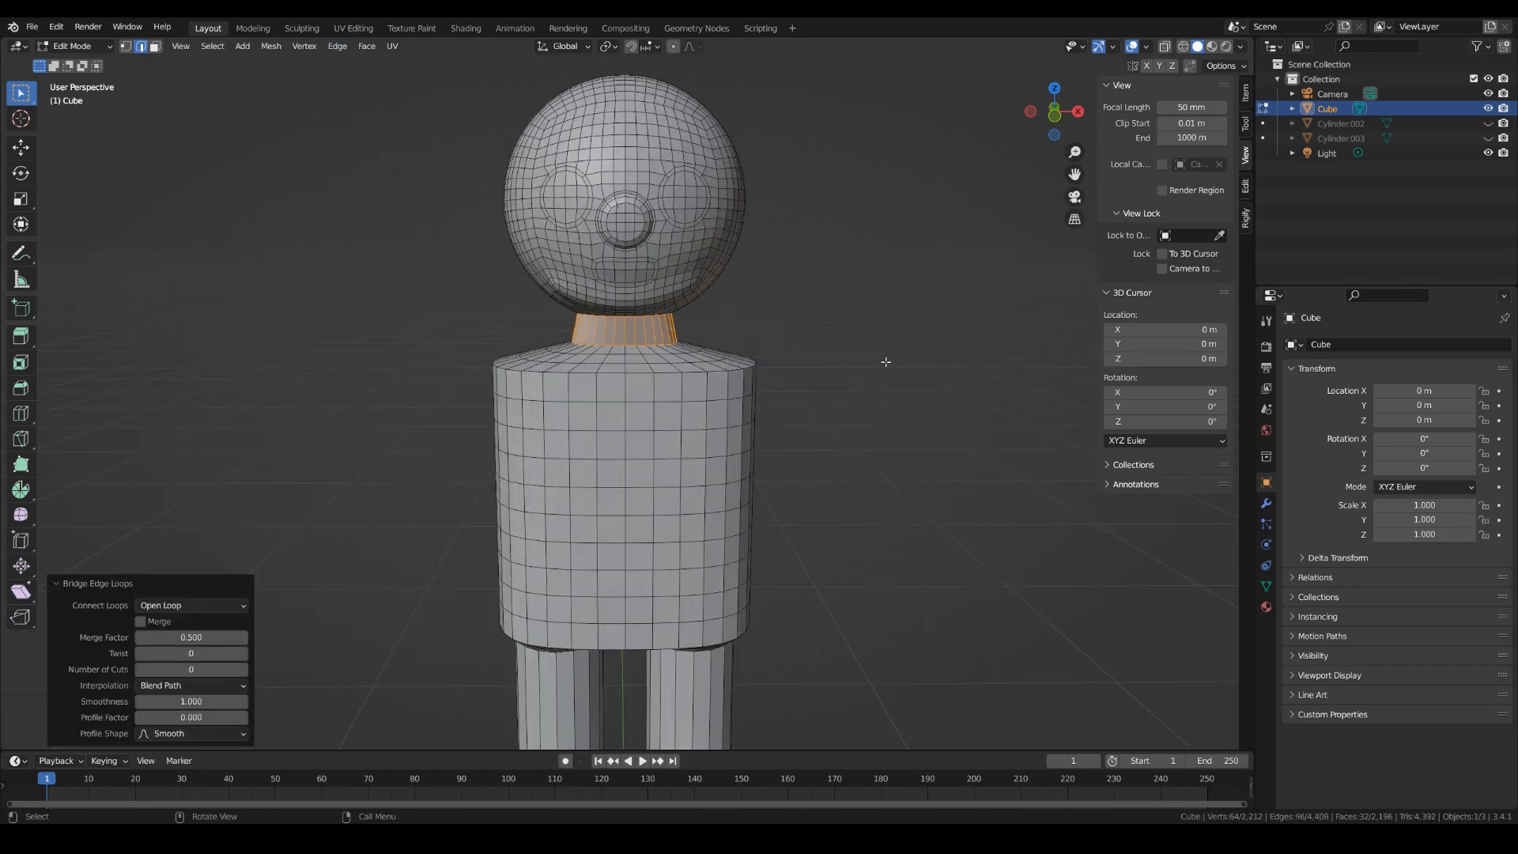
# Add a loop cut with 2 cuts around the neck, scale the new loops to about 0.966 and clear the selection.
pyautogui.click(22, 413)
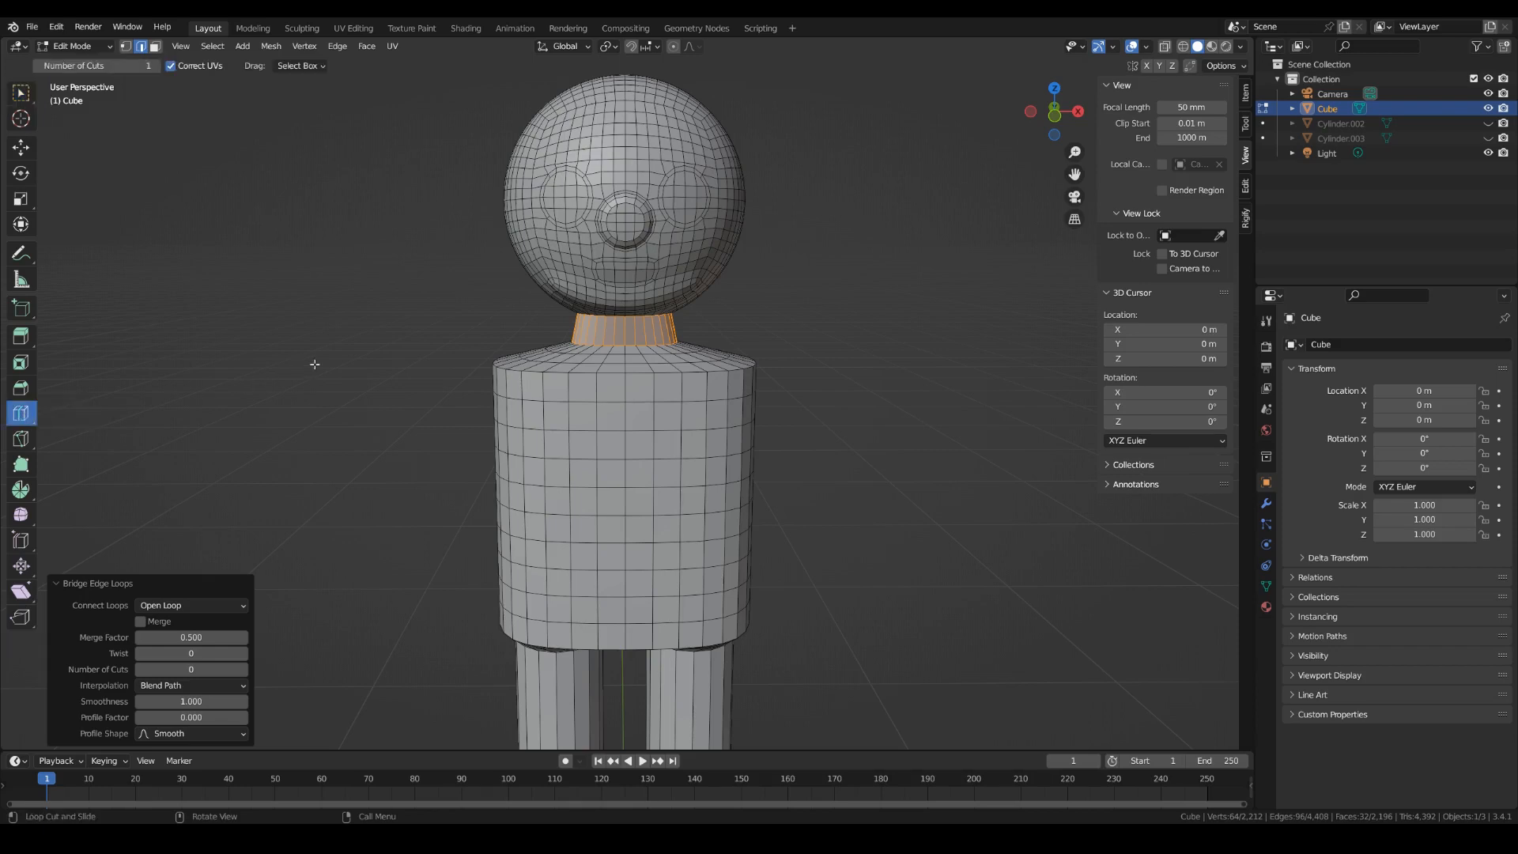
pyautogui.click(585, 331)
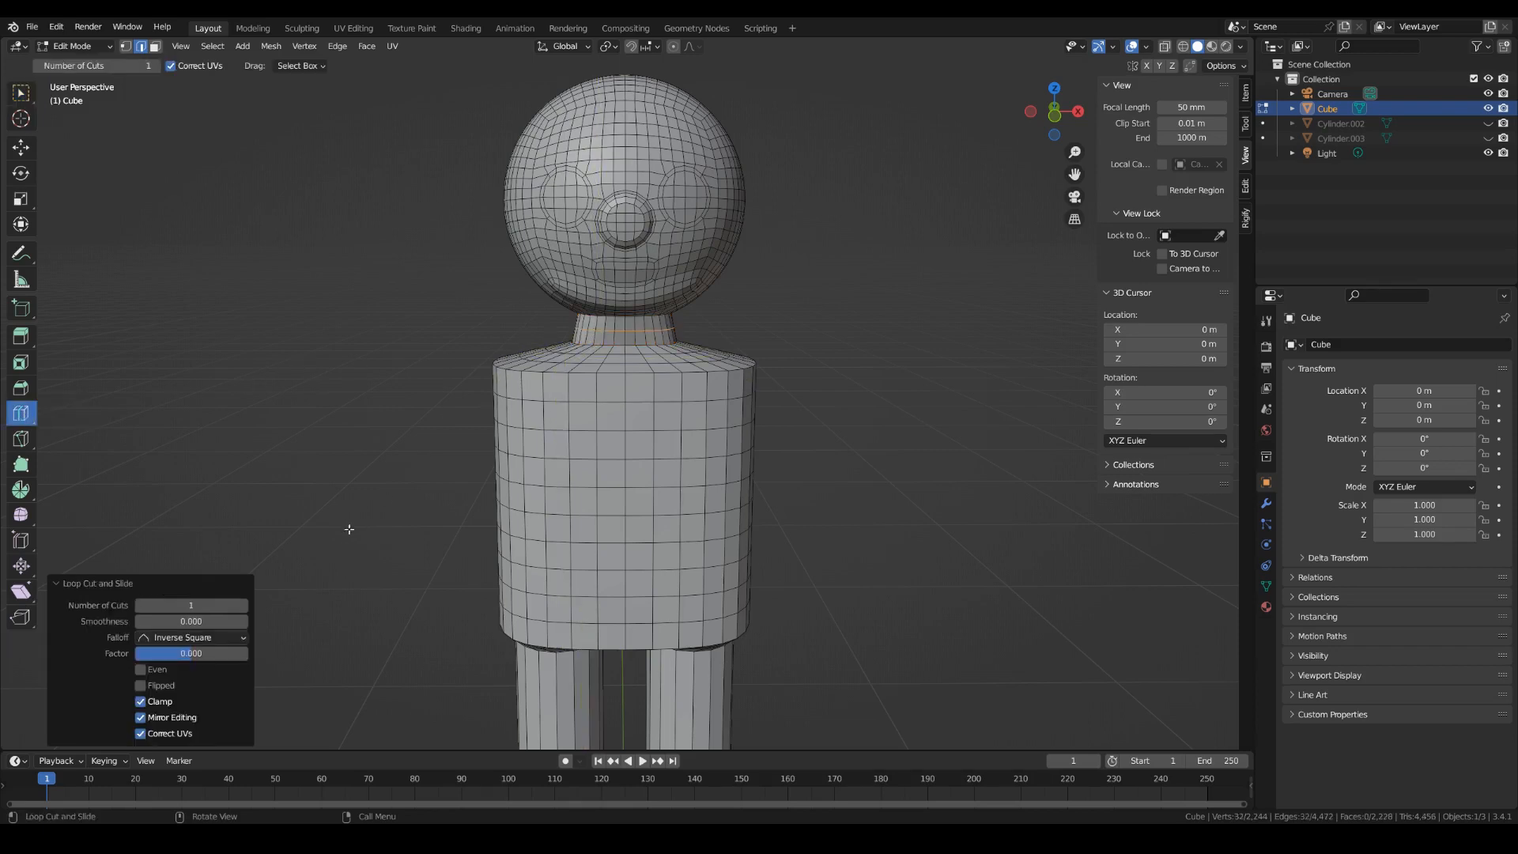
pyautogui.click(243, 606)
pyautogui.press('s')
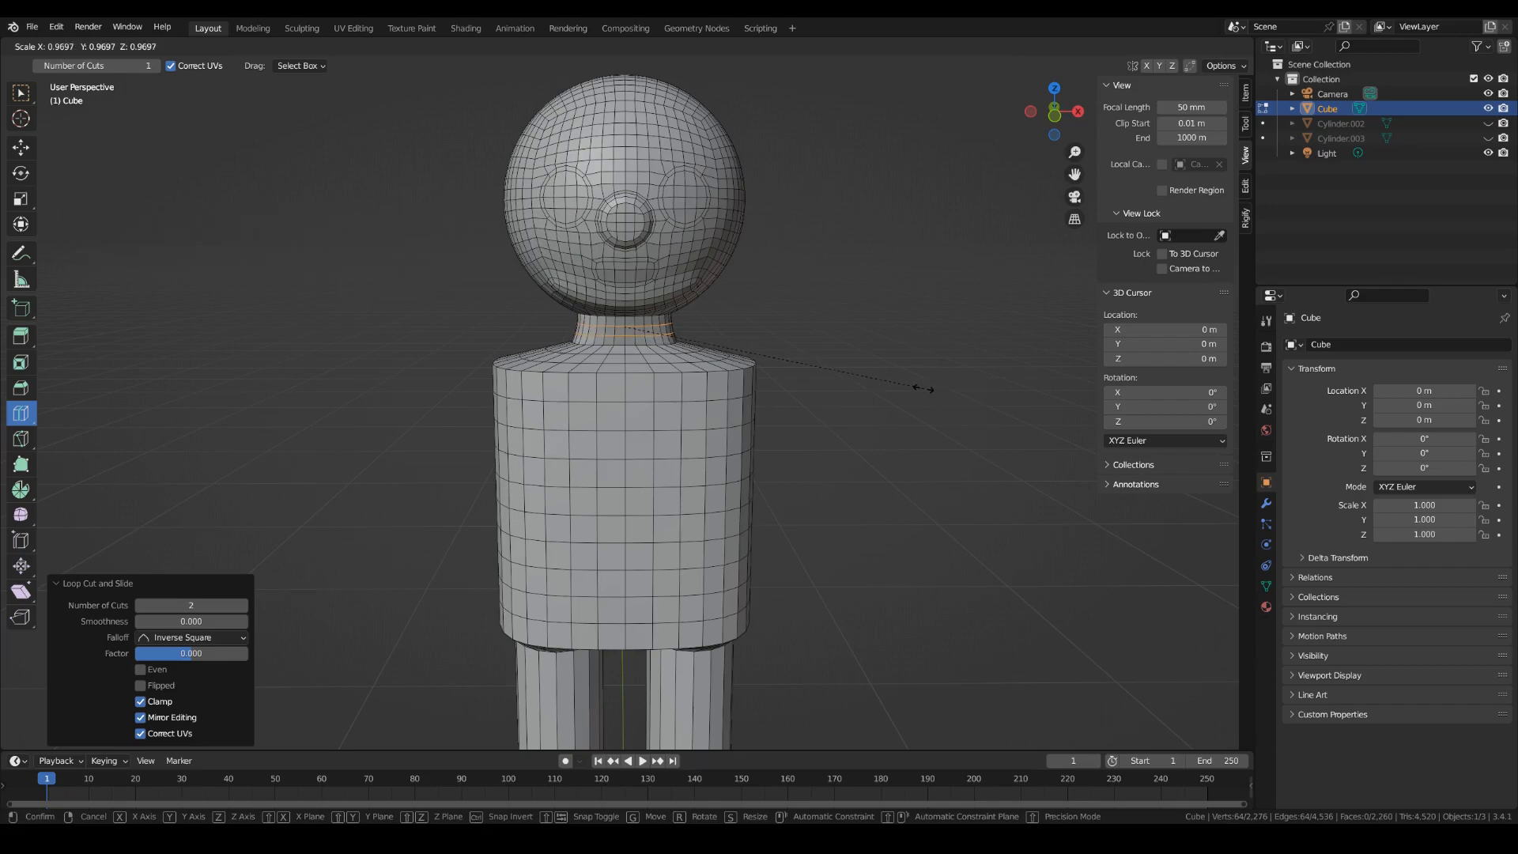
pyautogui.click(922, 388)
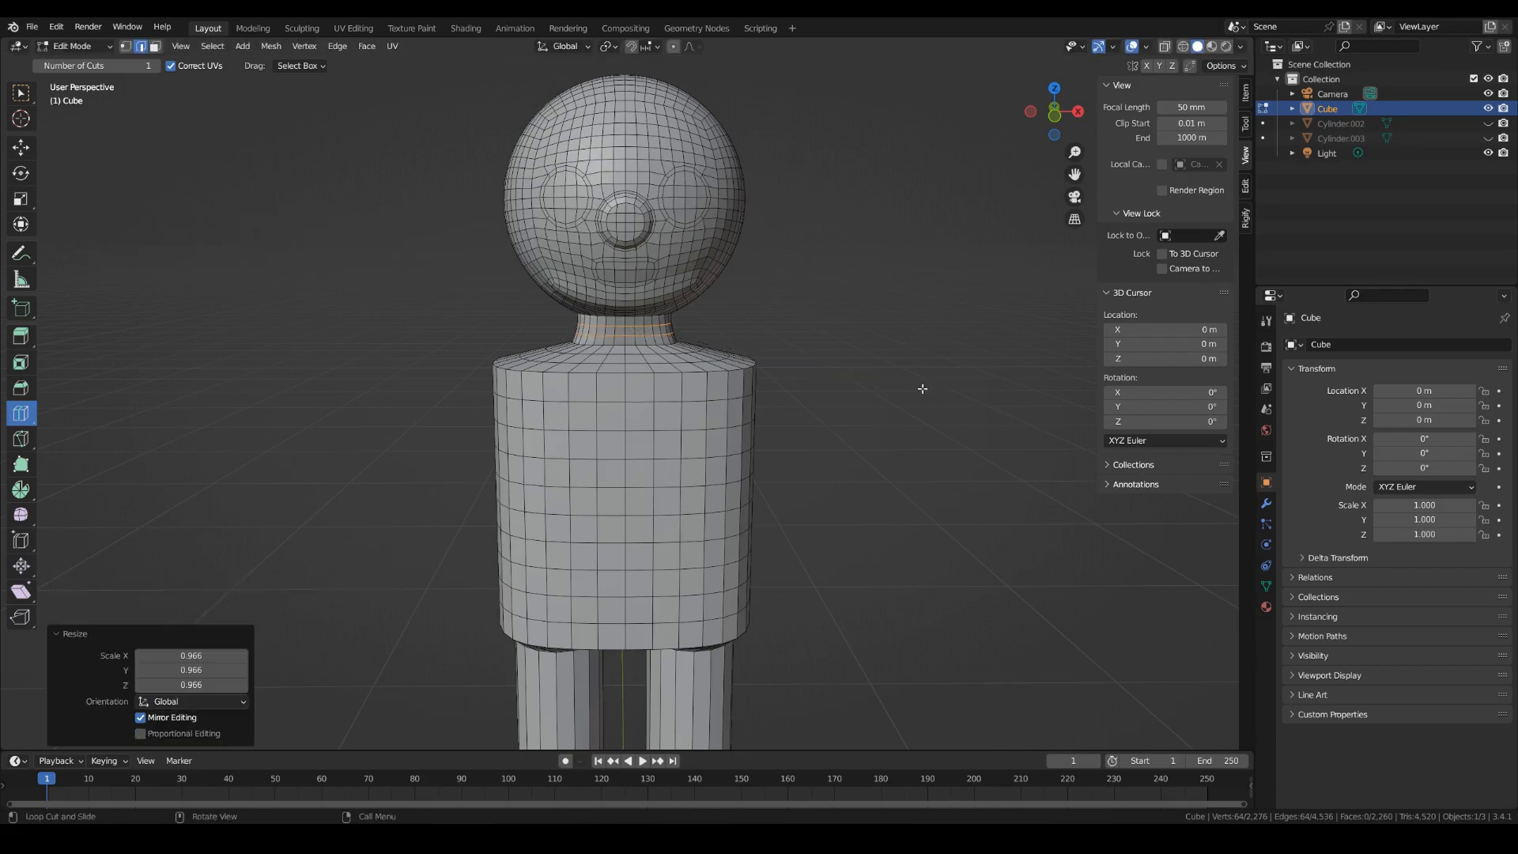
pyautogui.click(992, 372)
# Show the character from the right side with X-ray on, and switch to face selection with the Select Box tool.
pyautogui.press('KP_1')
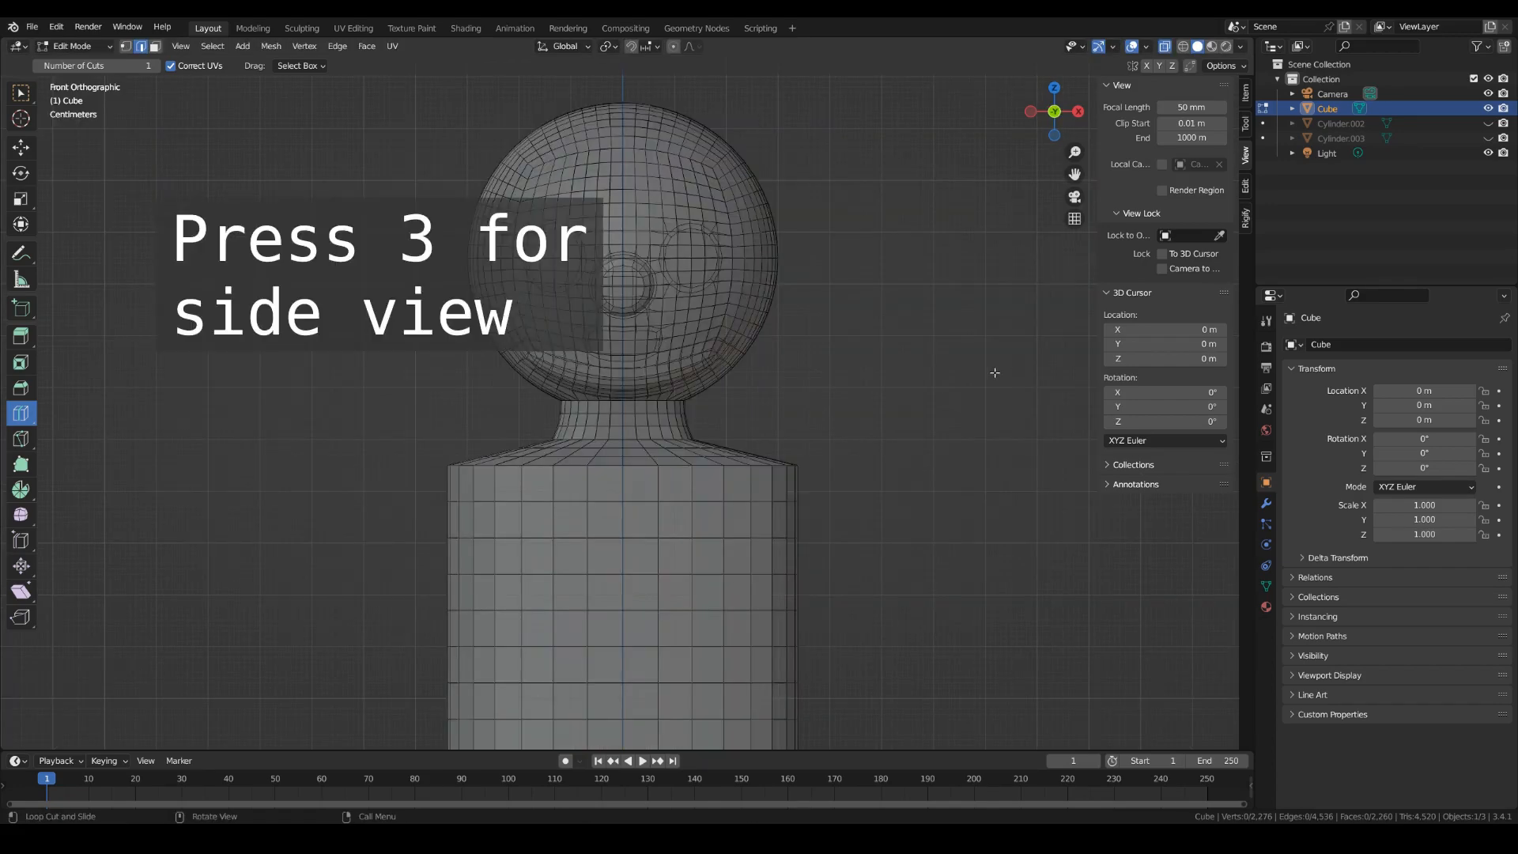
pyautogui.press('KP_3')
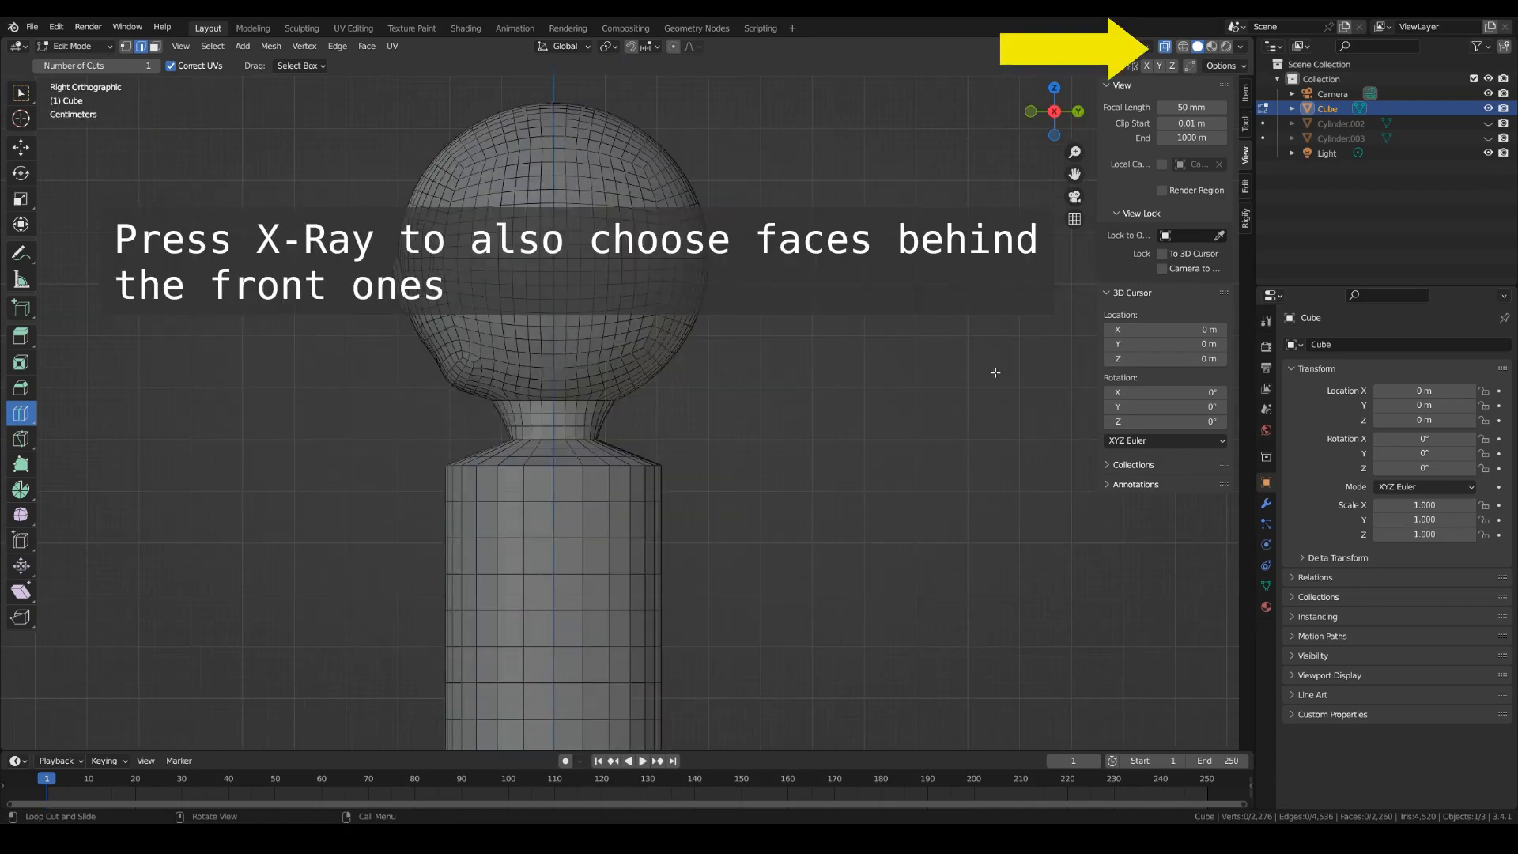
pyautogui.scroll(-5, 965, 427)
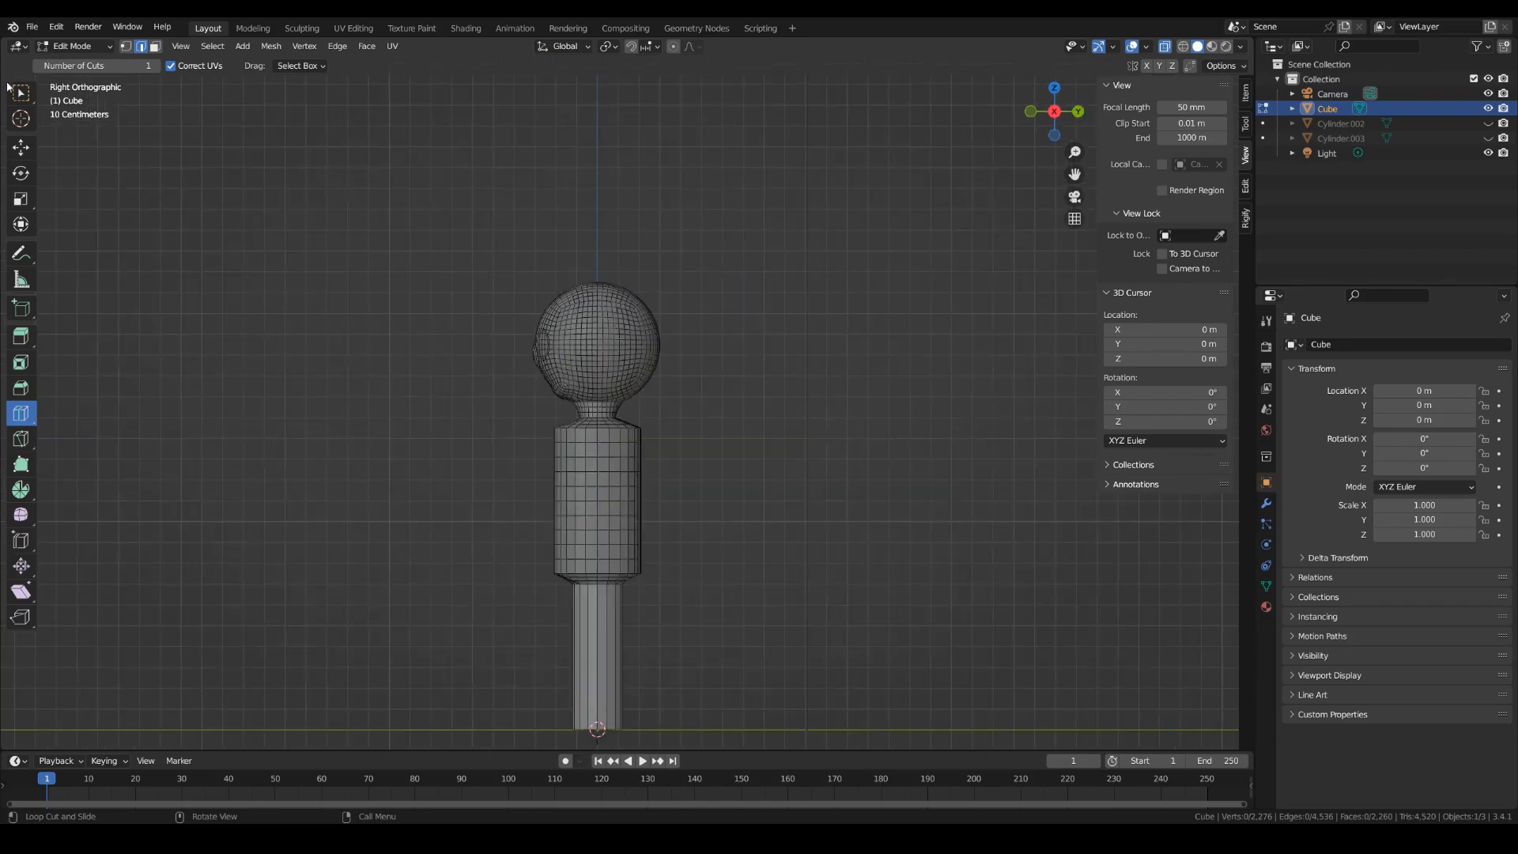
pyautogui.click(155, 49)
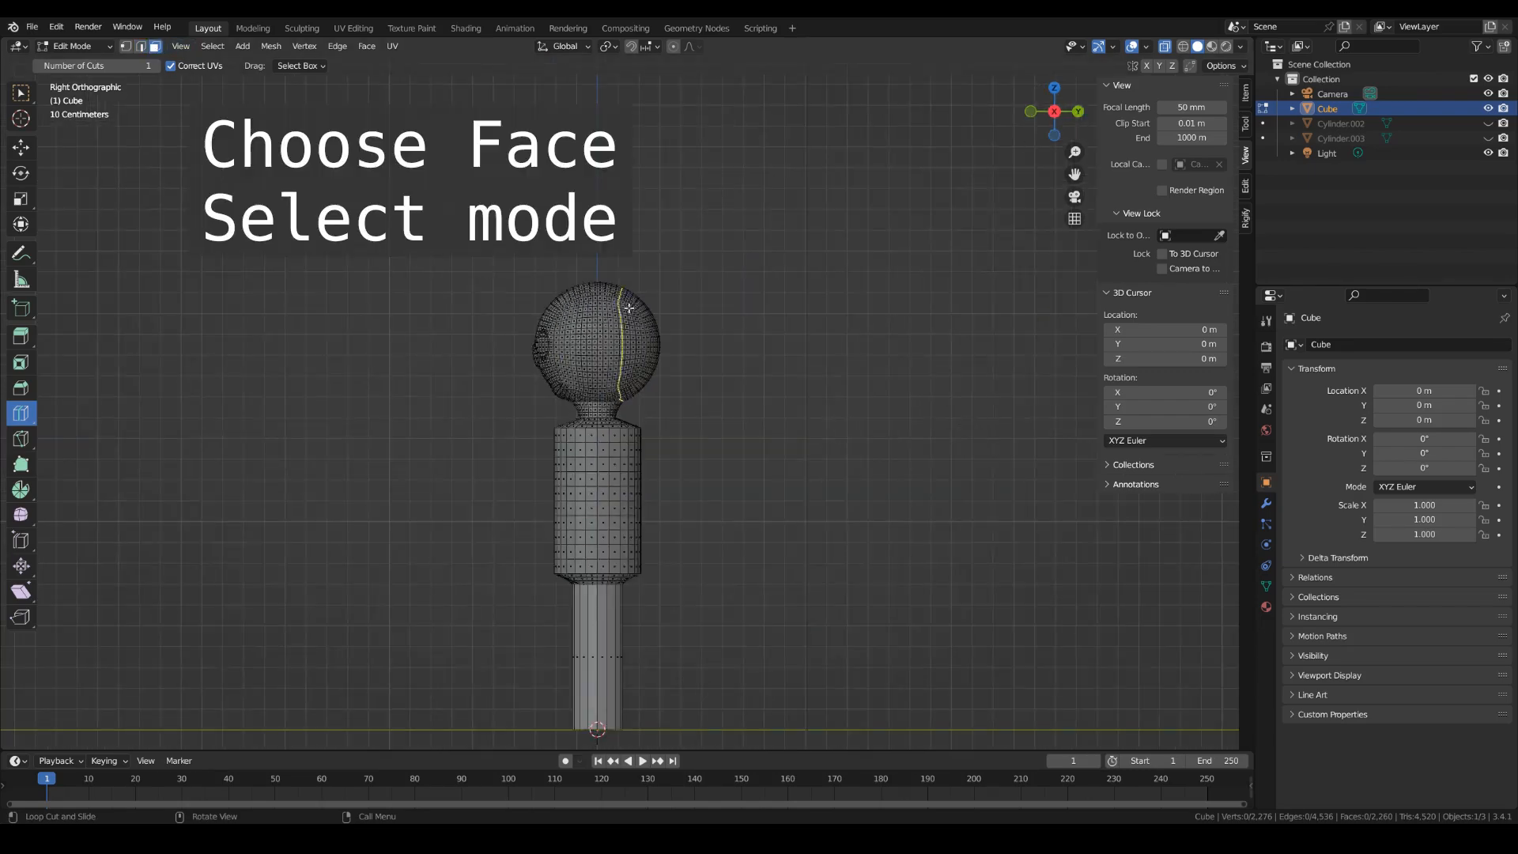
pyautogui.press('w')
pyautogui.keyDown('ctrl'); pyautogui.scroll(-5, 924, 387); pyautogui.keyUp('ctrl')
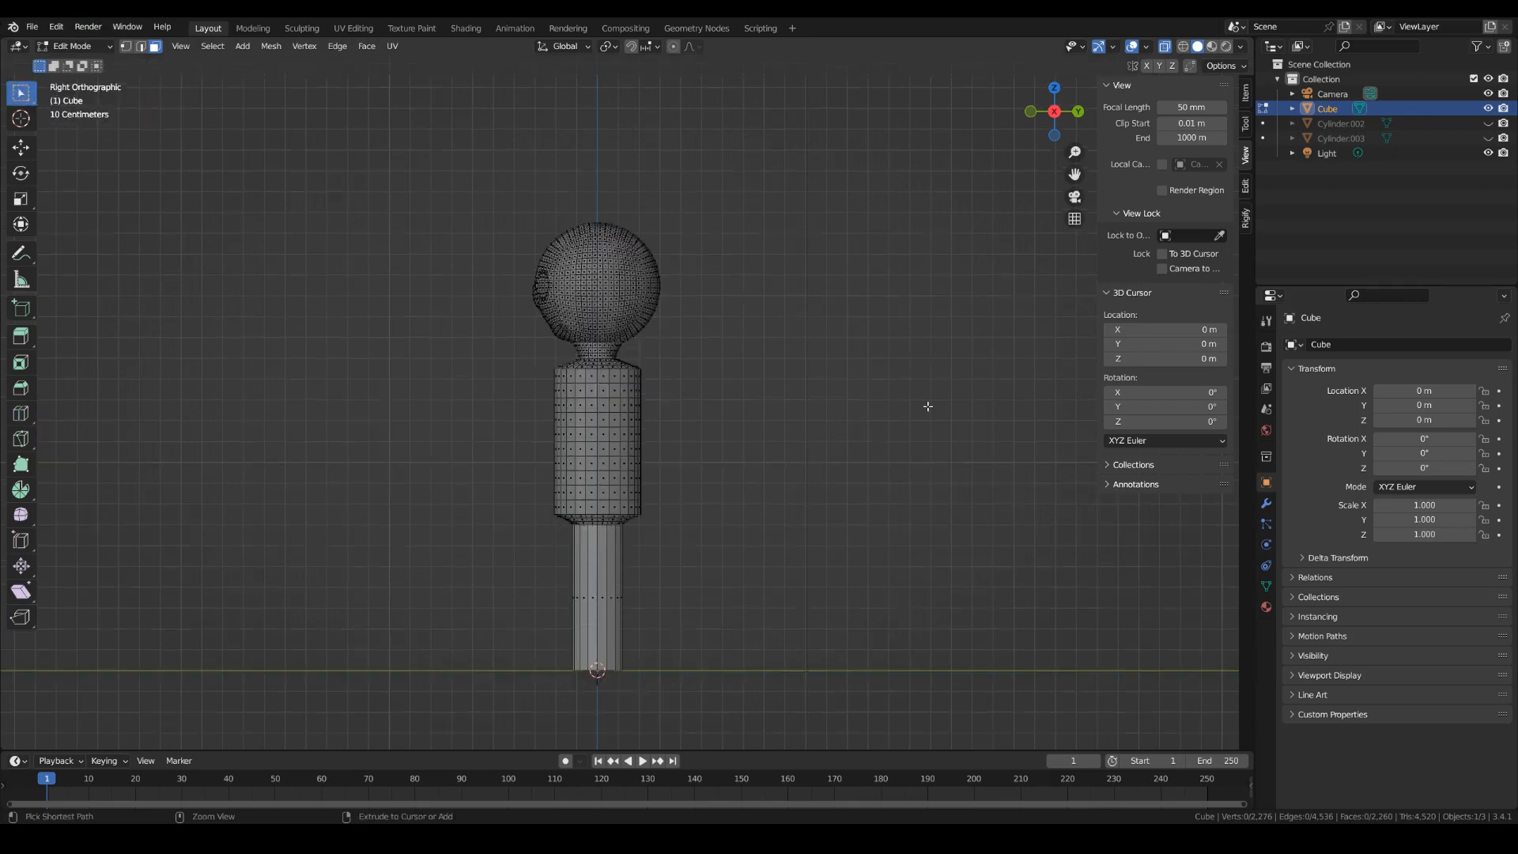
pyautogui.scroll(2, 814, 344)
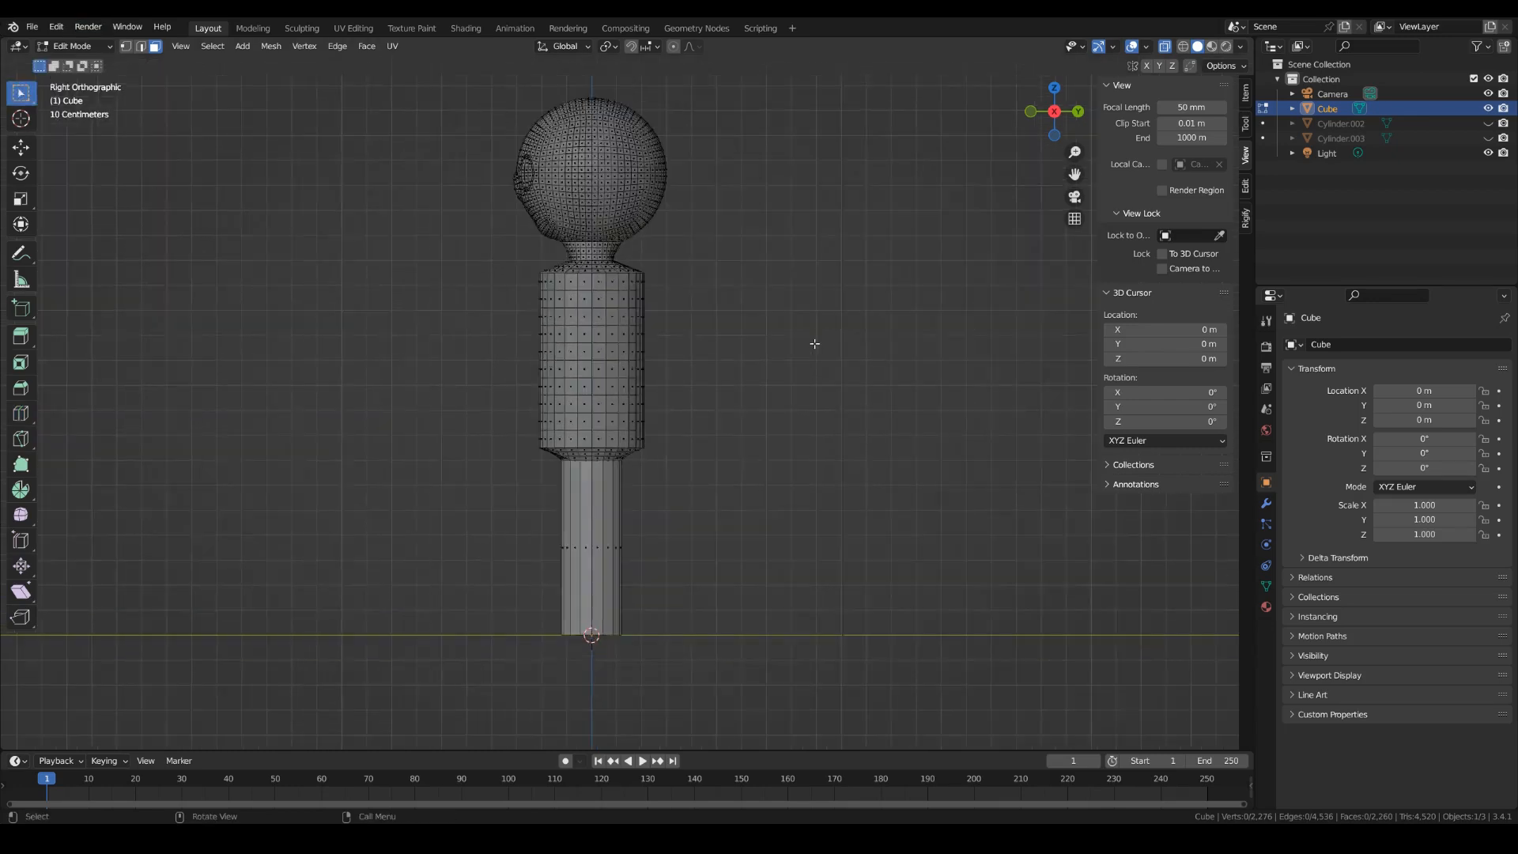
# Circle-select a block of faces on both sides of the upper torso and delete those faces to open the arm holes.
pyautogui.press('c')
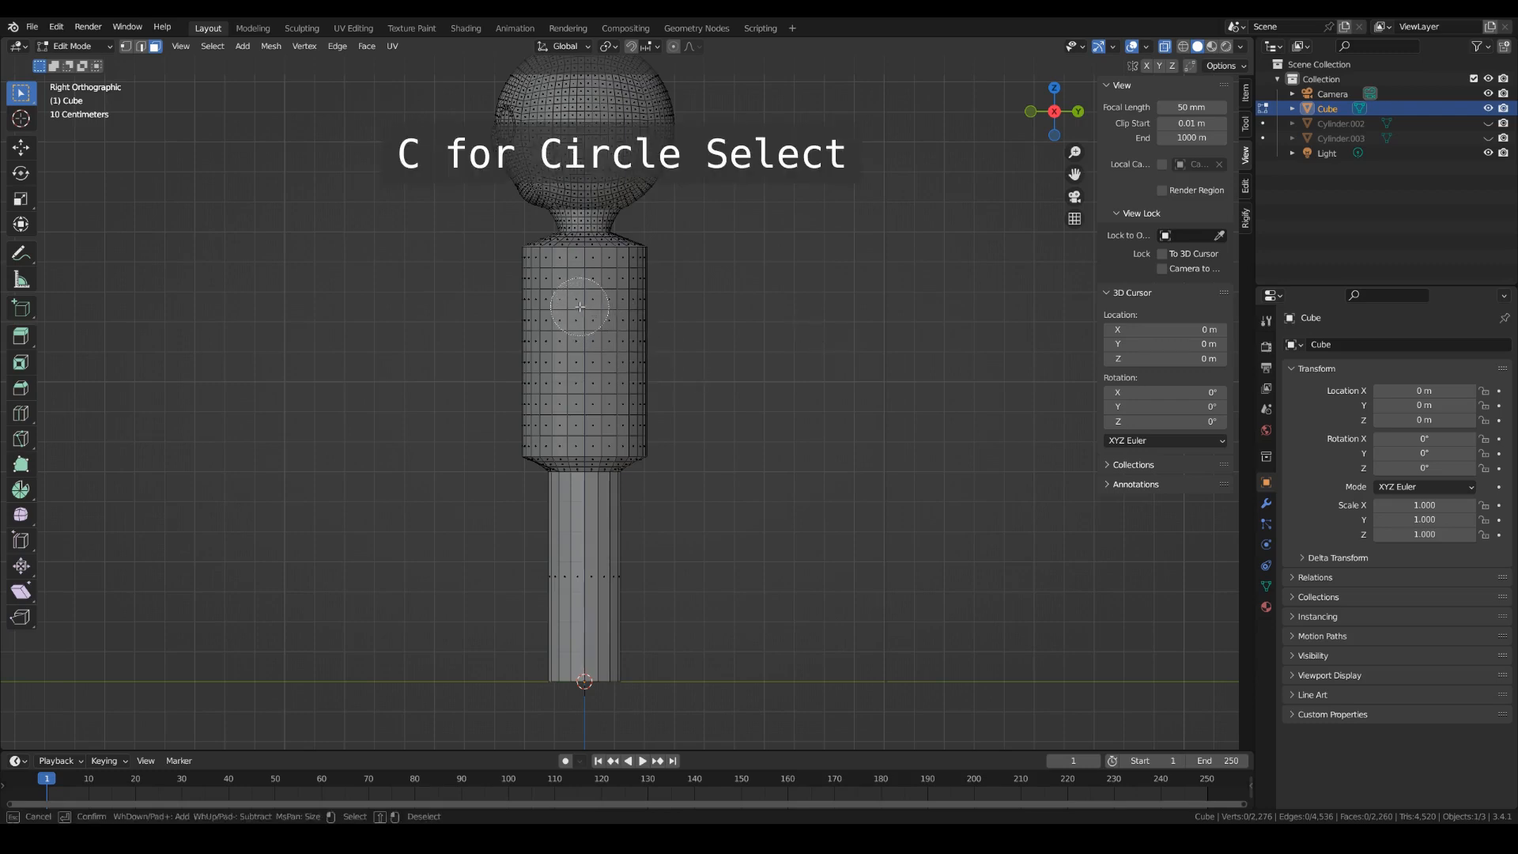
pyautogui.moveTo(579, 307); pyautogui.dragTo(583, 310)
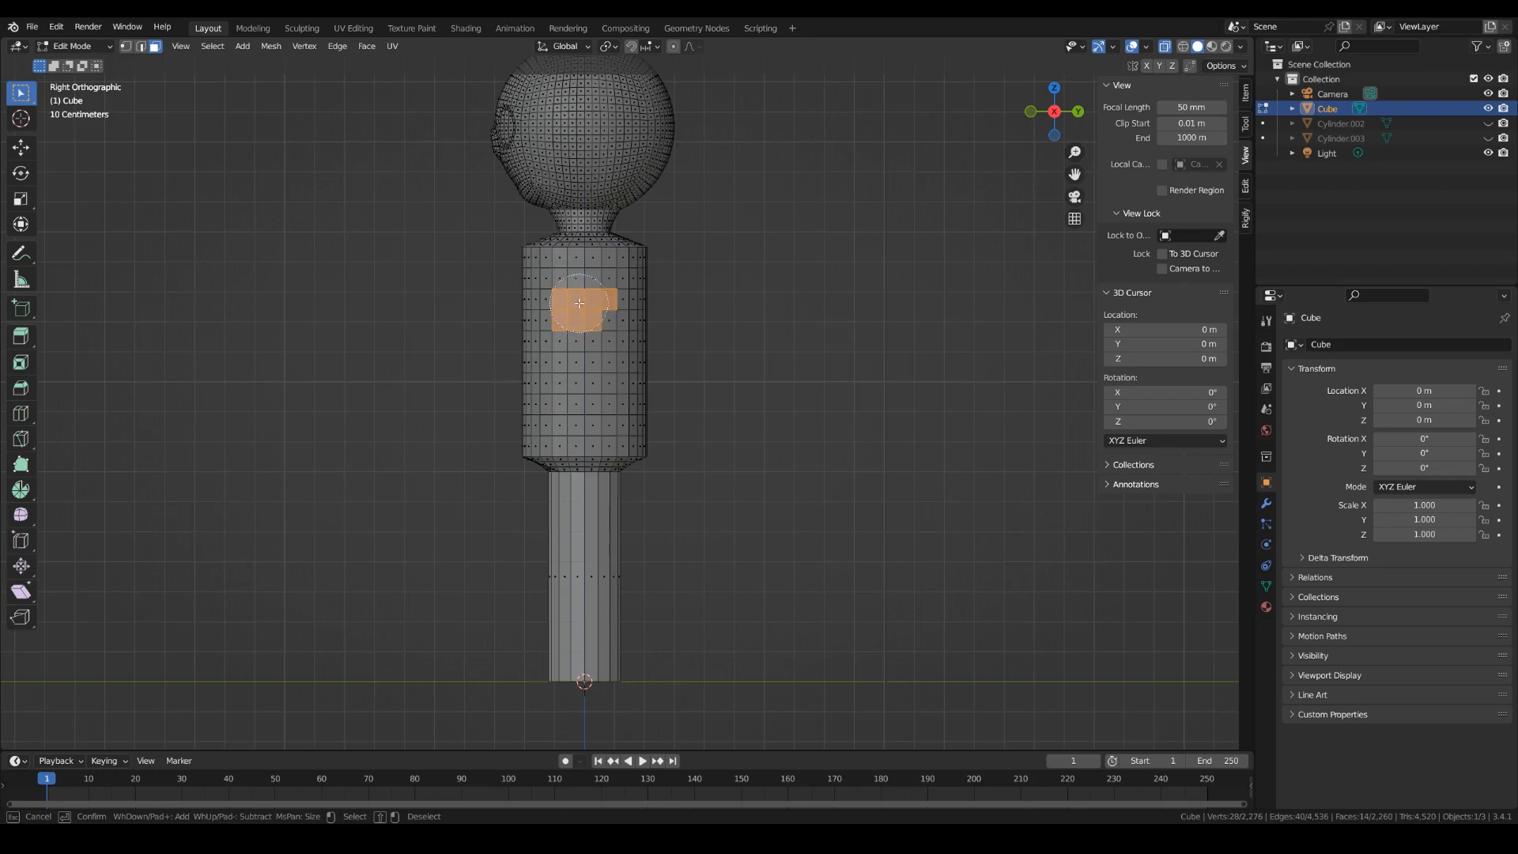
pyautogui.moveTo(576, 297)
pyautogui.mouseDown()
pyautogui.moveTo(569, 283)
pyautogui.moveTo(606, 285)
pyautogui.moveTo(597, 329)
pyautogui.moveTo(563, 342)
pyautogui.mouseUp()
pyautogui.rightClick(712, 328)
pyautogui.moveTo(812, 441); pyautogui.dragTo(884, 470, button='middle')
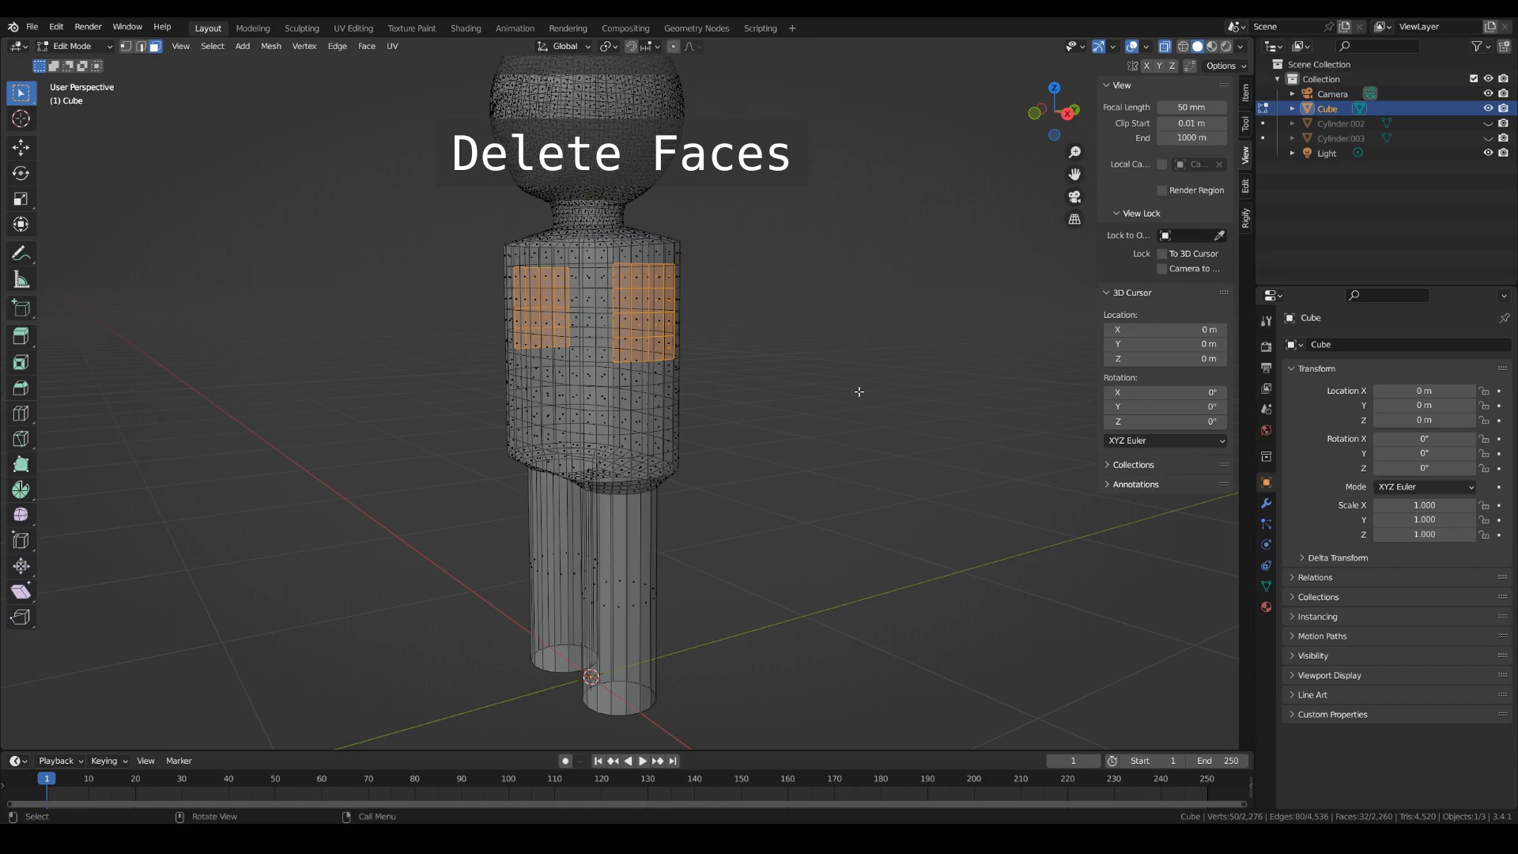
pyautogui.press('x')
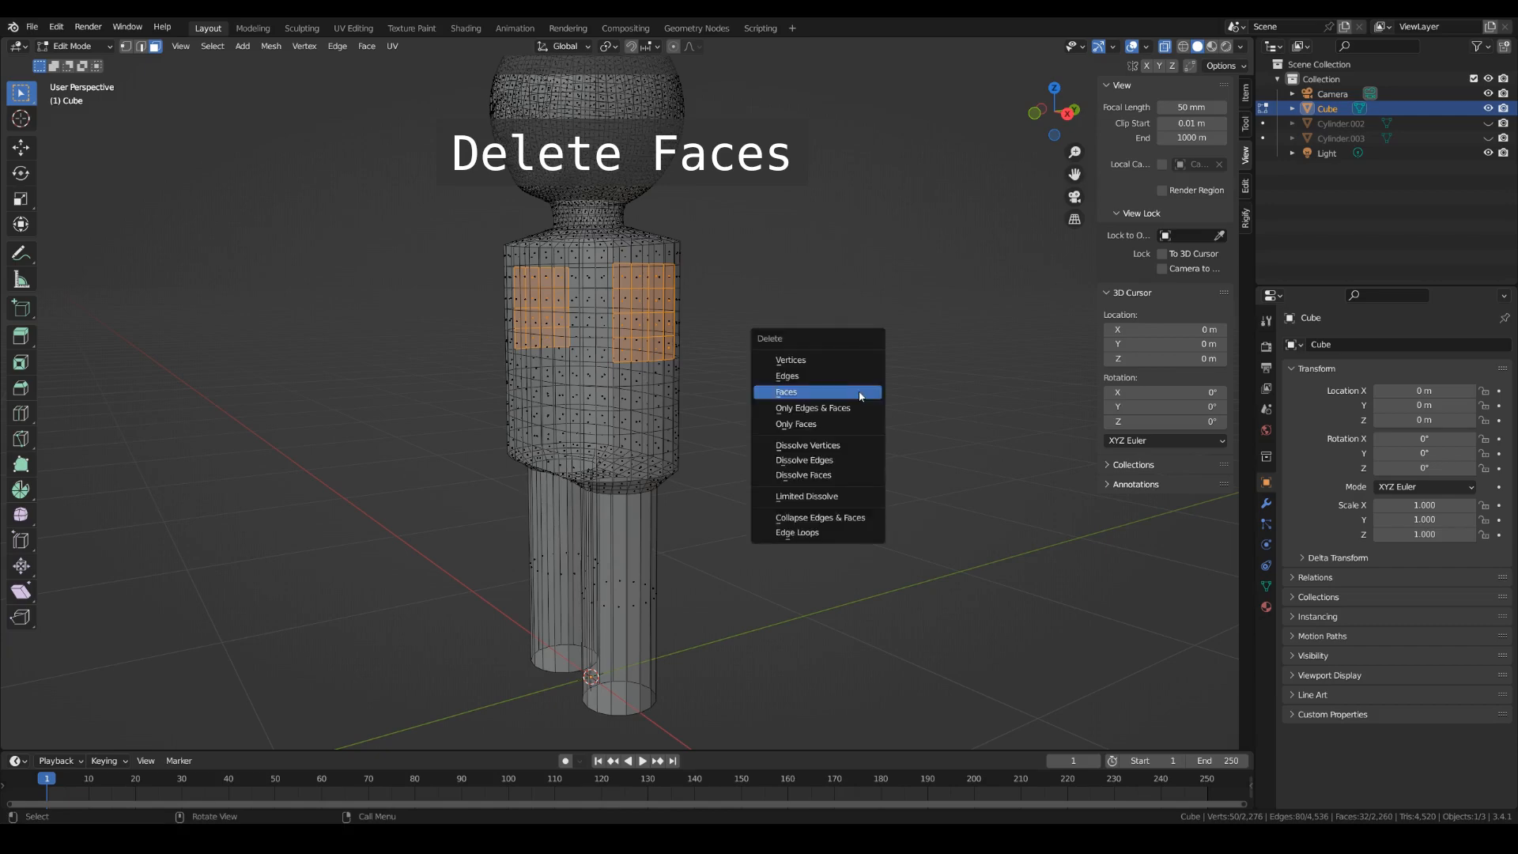
pyautogui.click(861, 395)
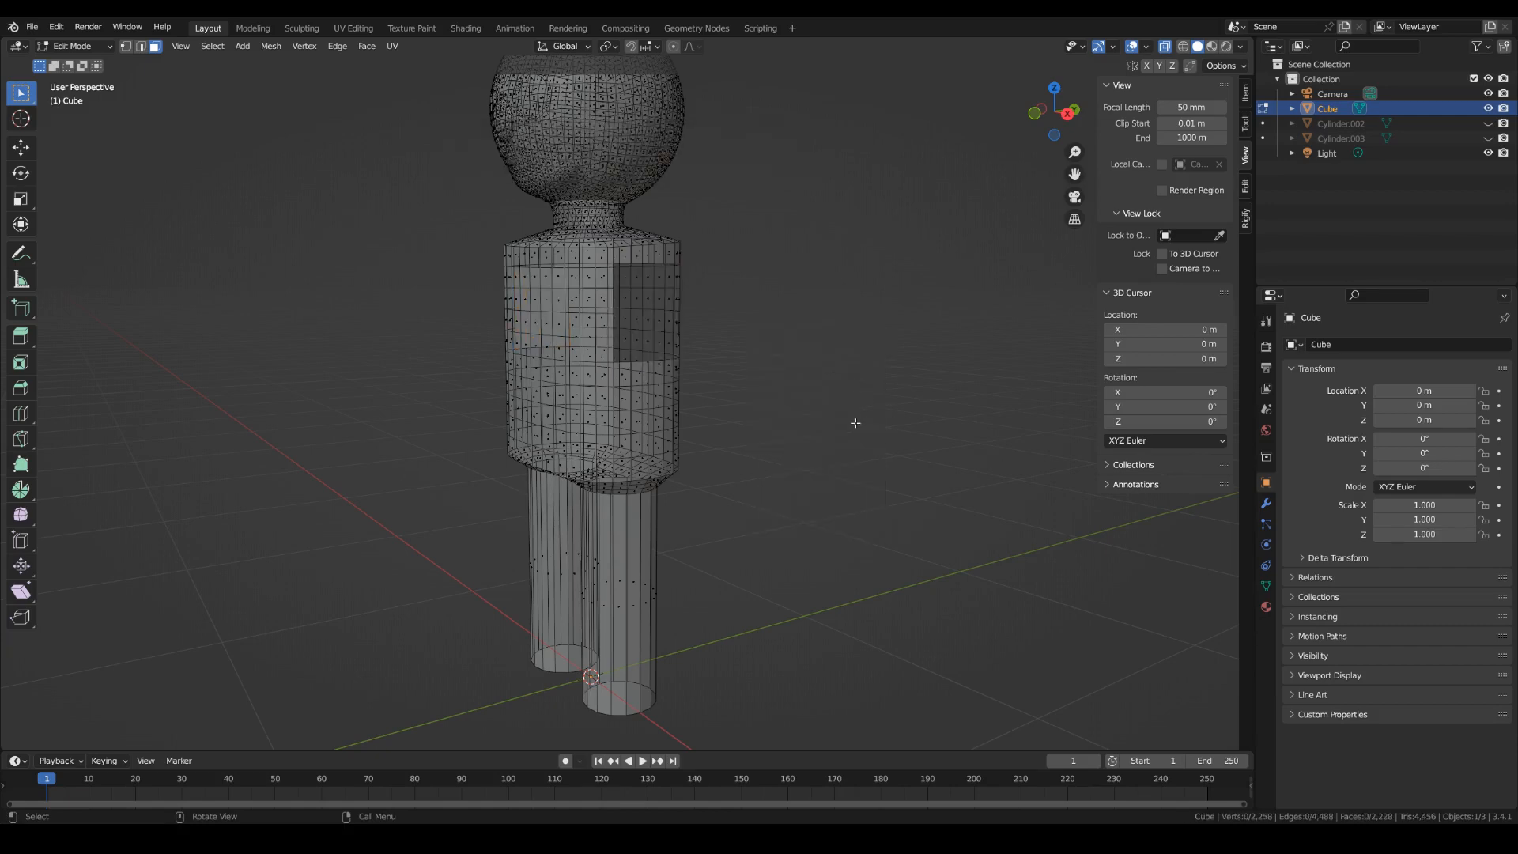
# Turn off X-ray and return to Object Mode.
pyautogui.moveTo(858, 390); pyautogui.dragTo(926, 434, button='middle')
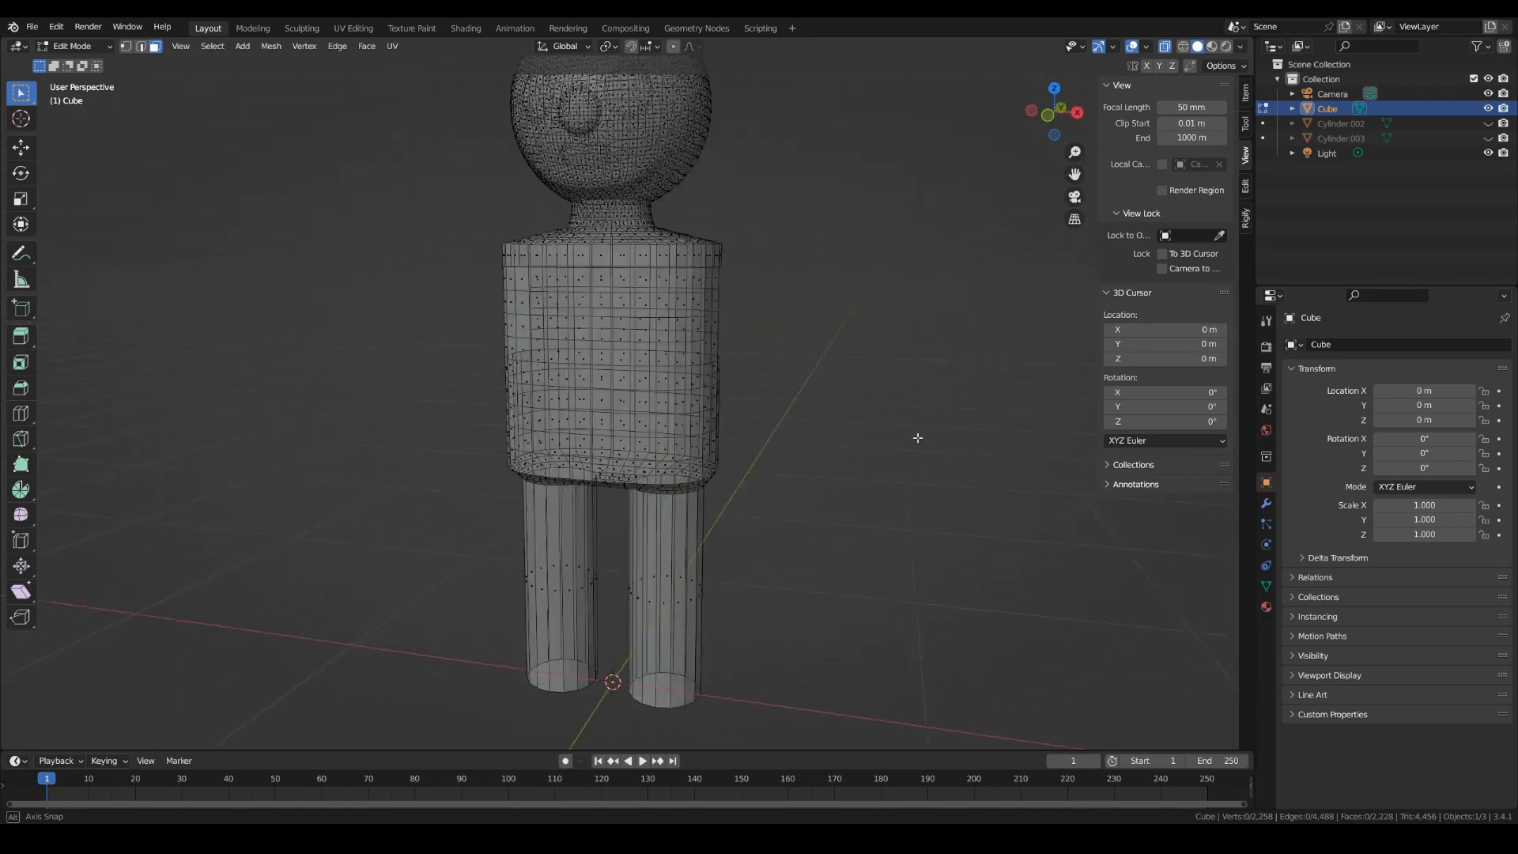
pyautogui.click(1165, 45)
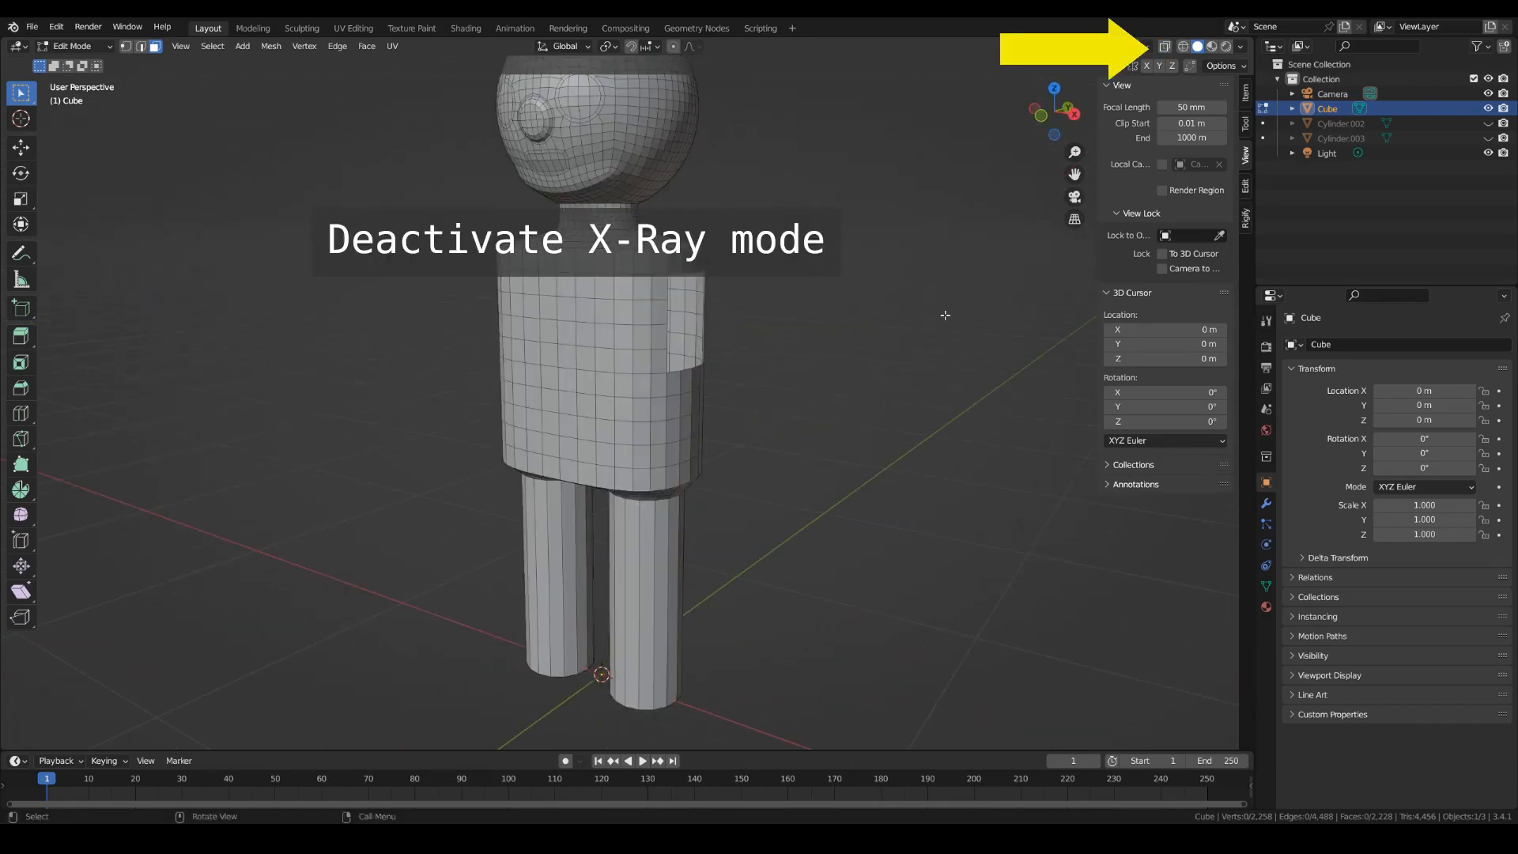
pyautogui.press('Tab')
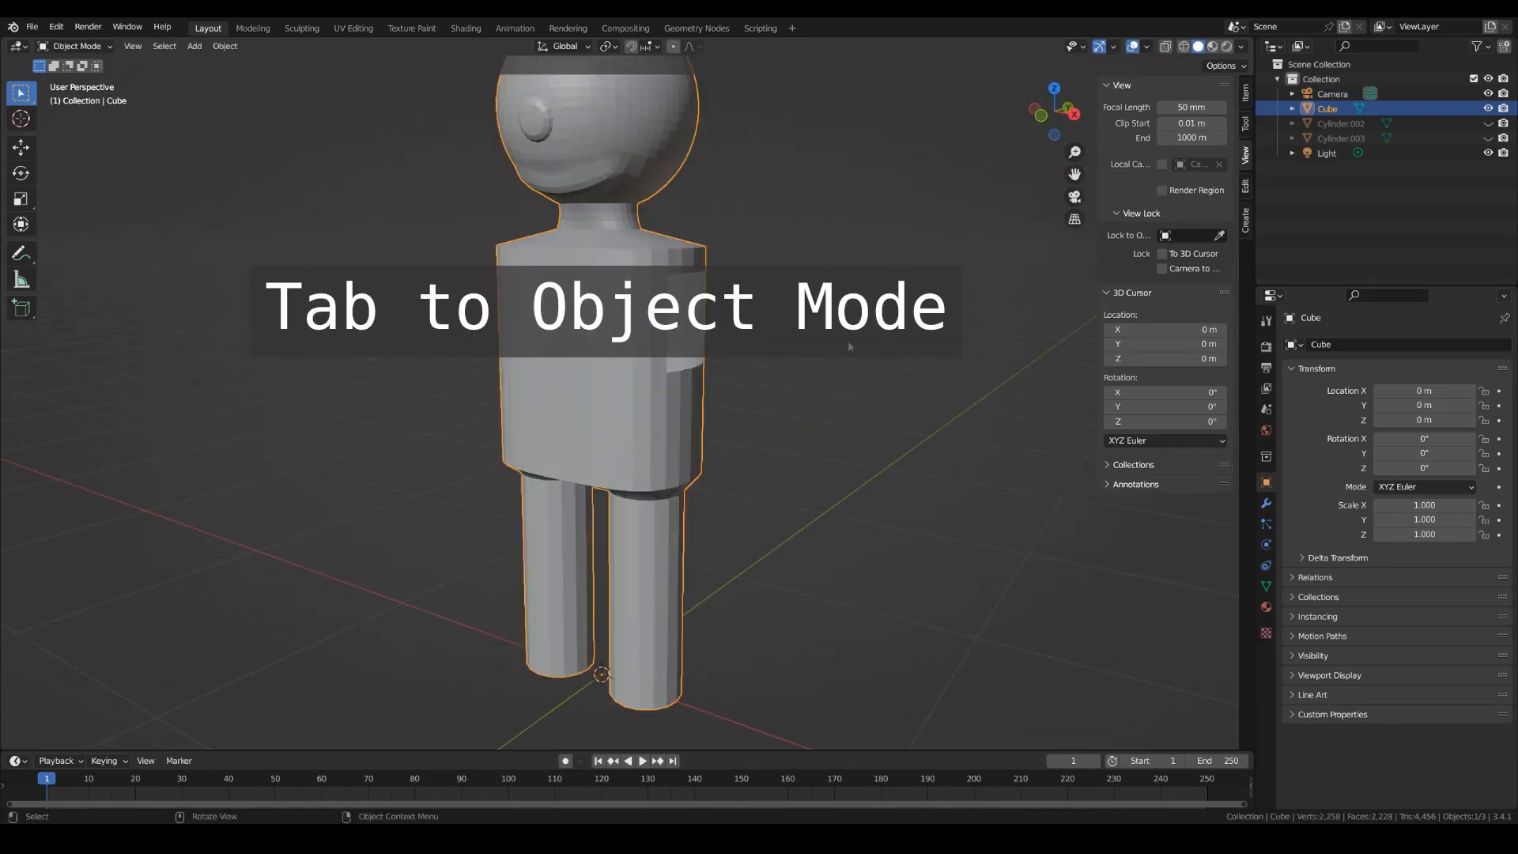
# Unhide and select Cylinder.002, and set its origin to the 3D cursor.
pyautogui.moveTo(853, 338); pyautogui.dragTo(847, 434, button='middle')
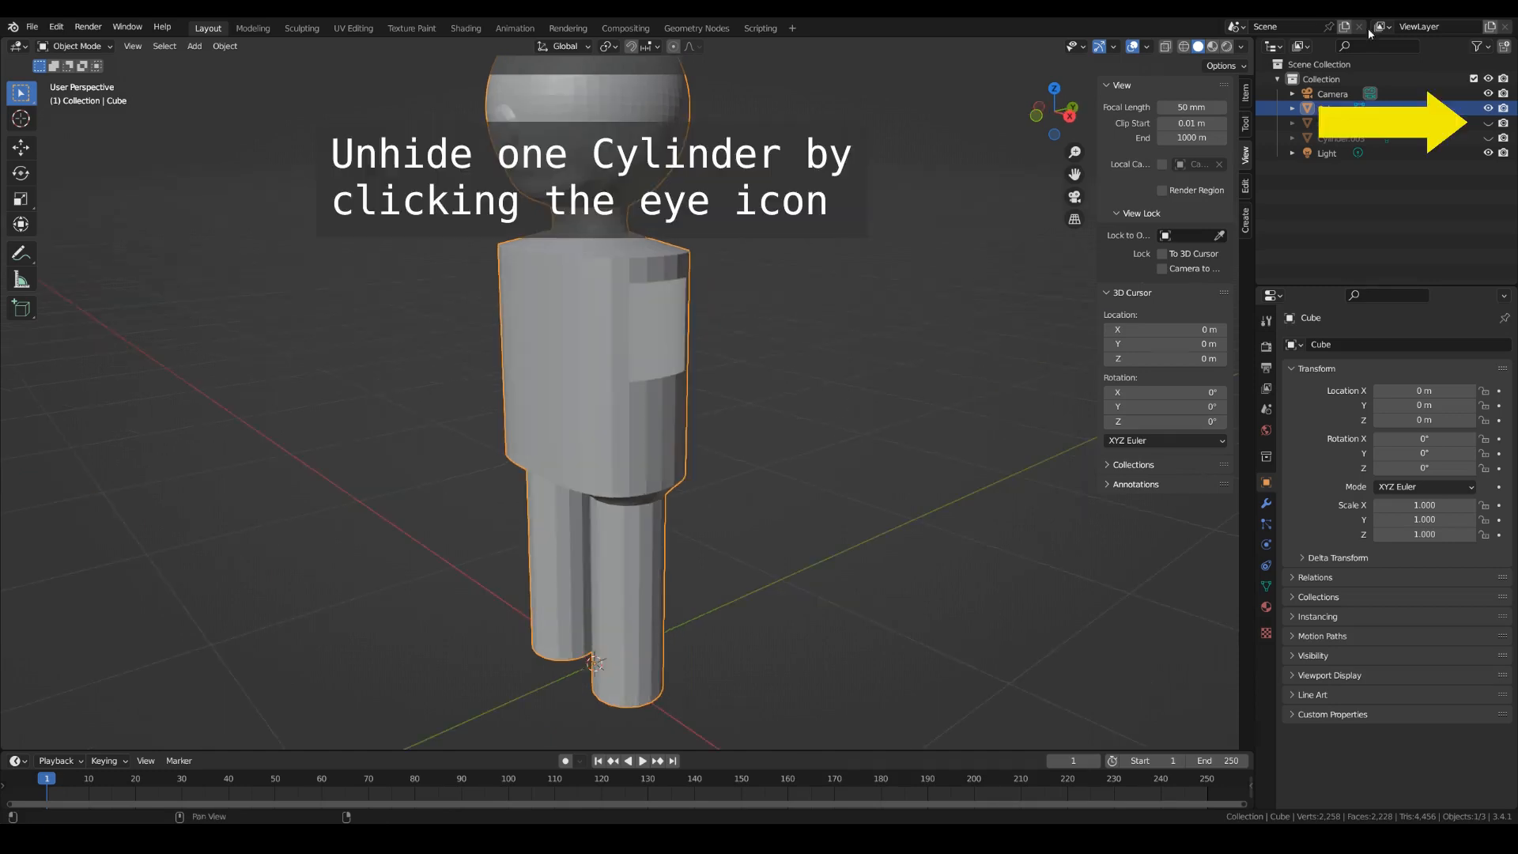
pyautogui.click(1343, 123)
pyautogui.click(1487, 122)
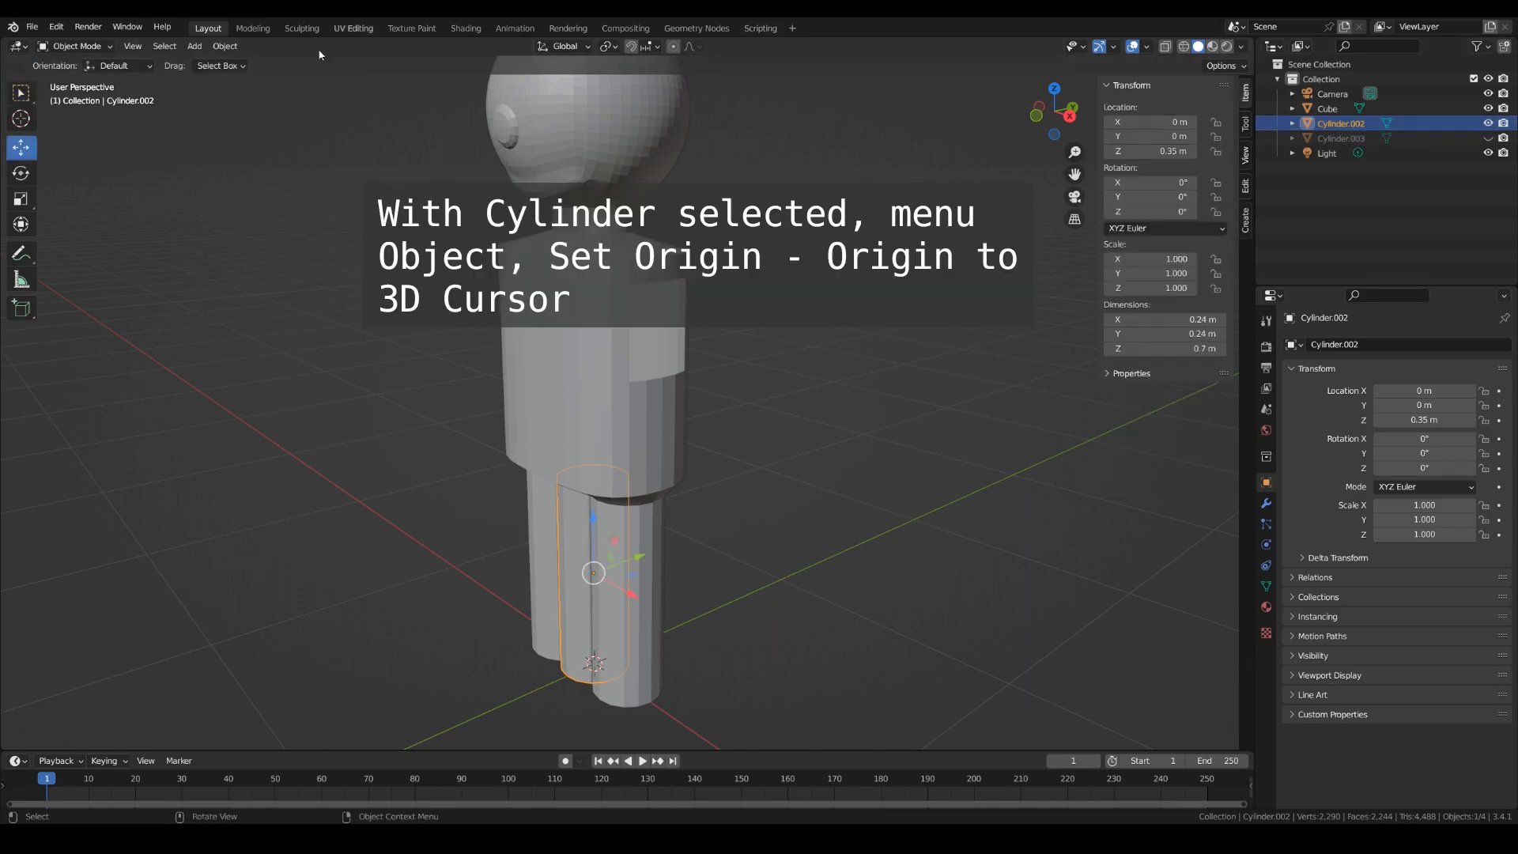
pyautogui.click(226, 46)
pyautogui.moveTo(249, 80)
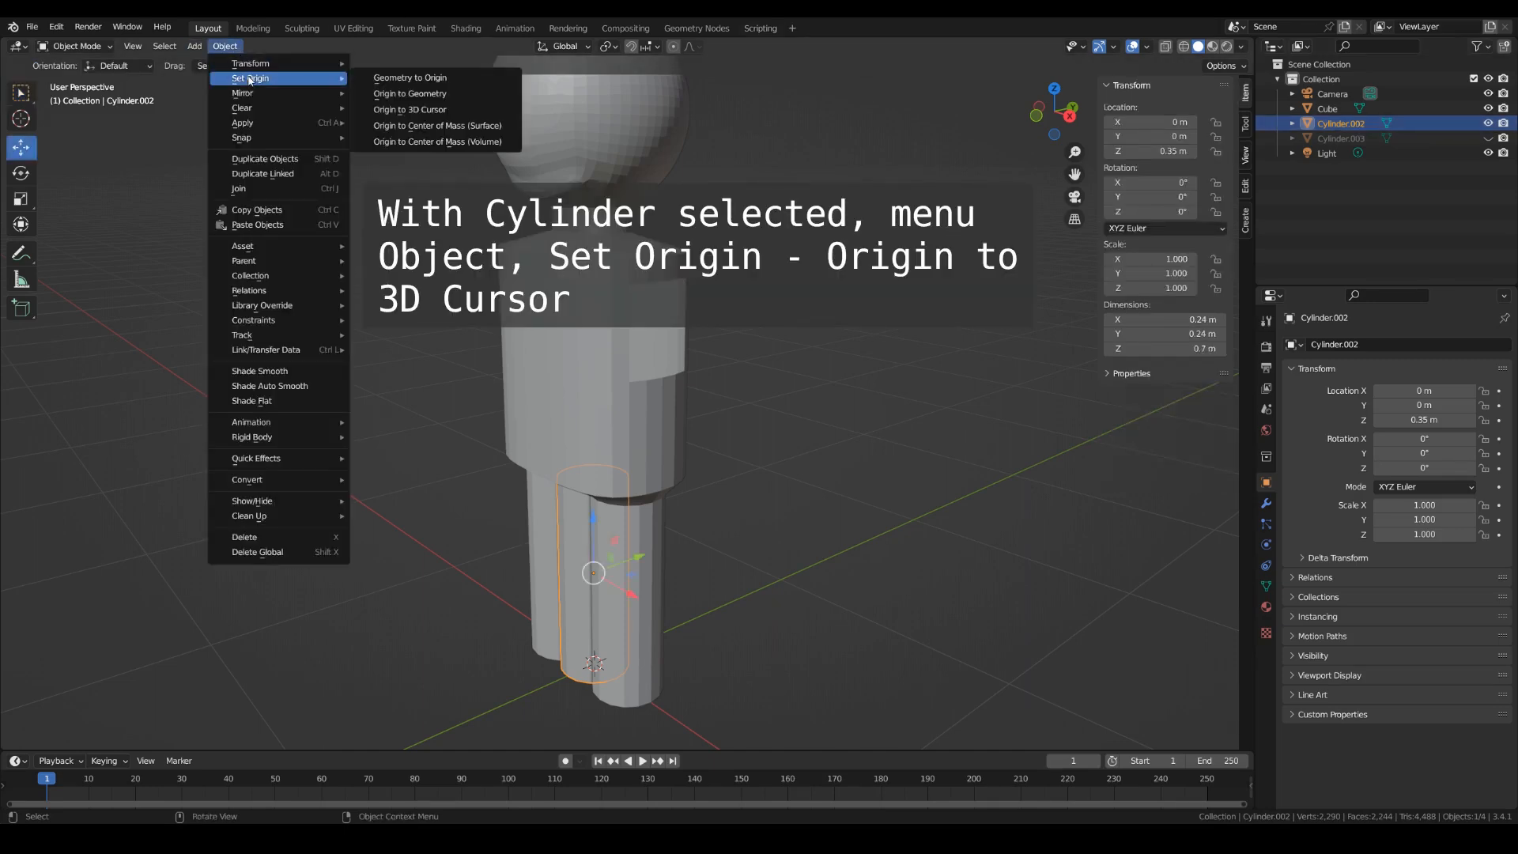
pyautogui.click(432, 111)
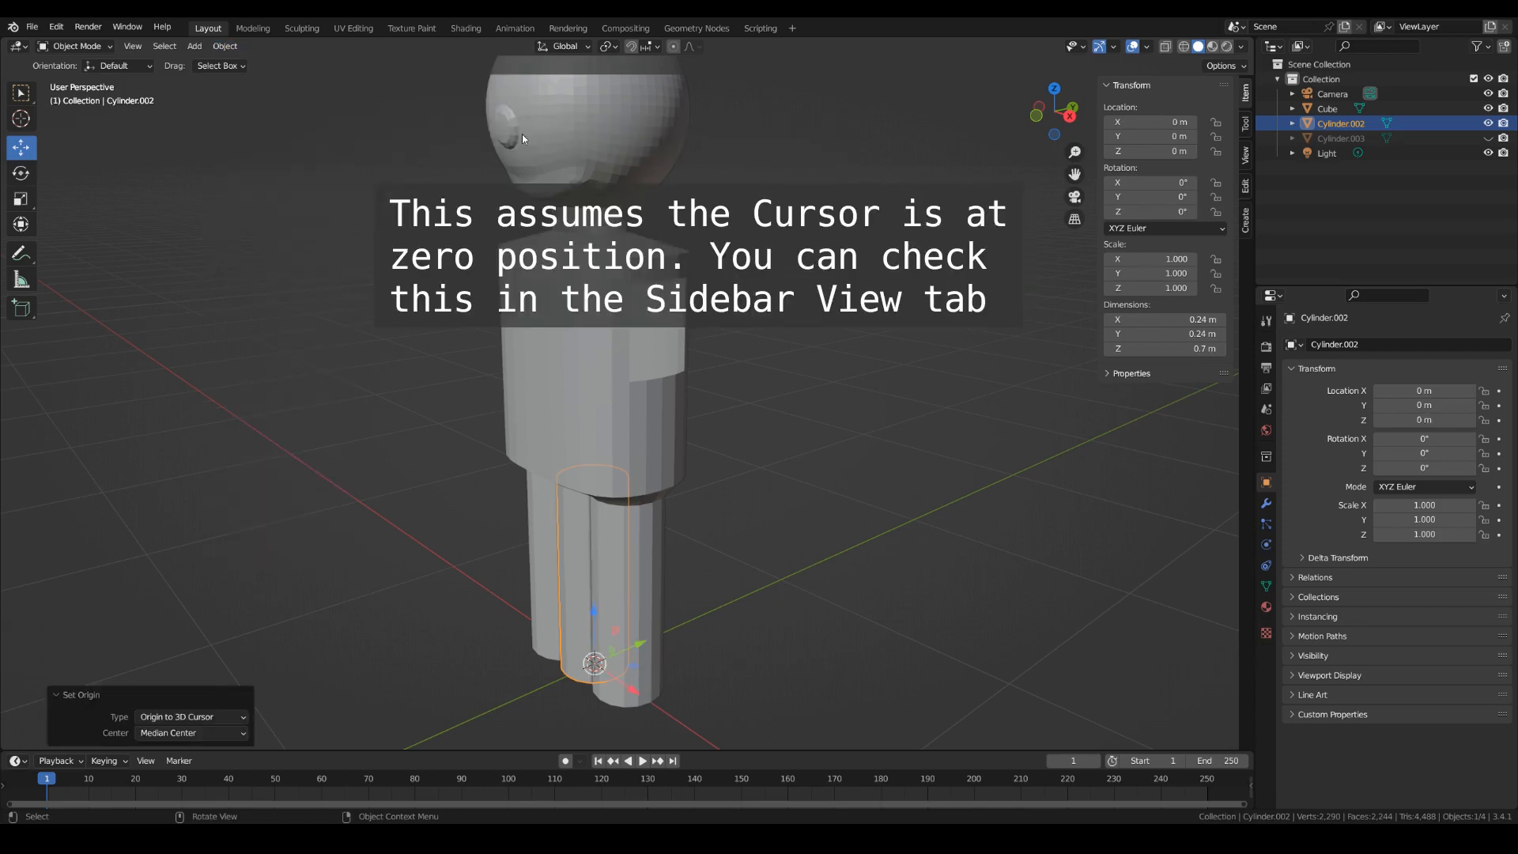
# Set the Y rotation of Cylinder.002 to 90°.
pyautogui.click(1145, 203)
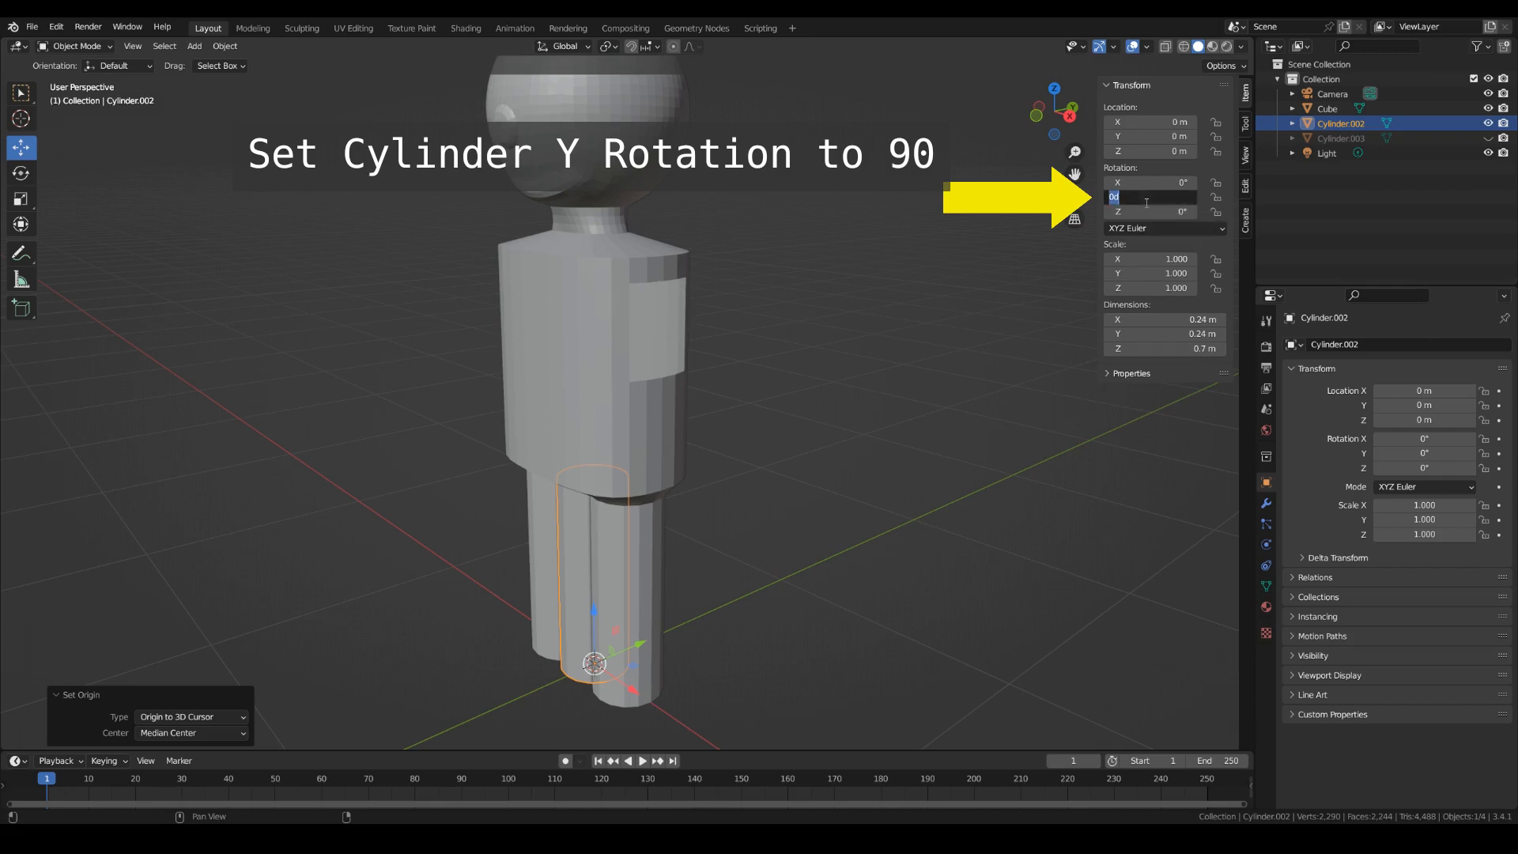
pyautogui.write('90')
pyautogui.press('Return')
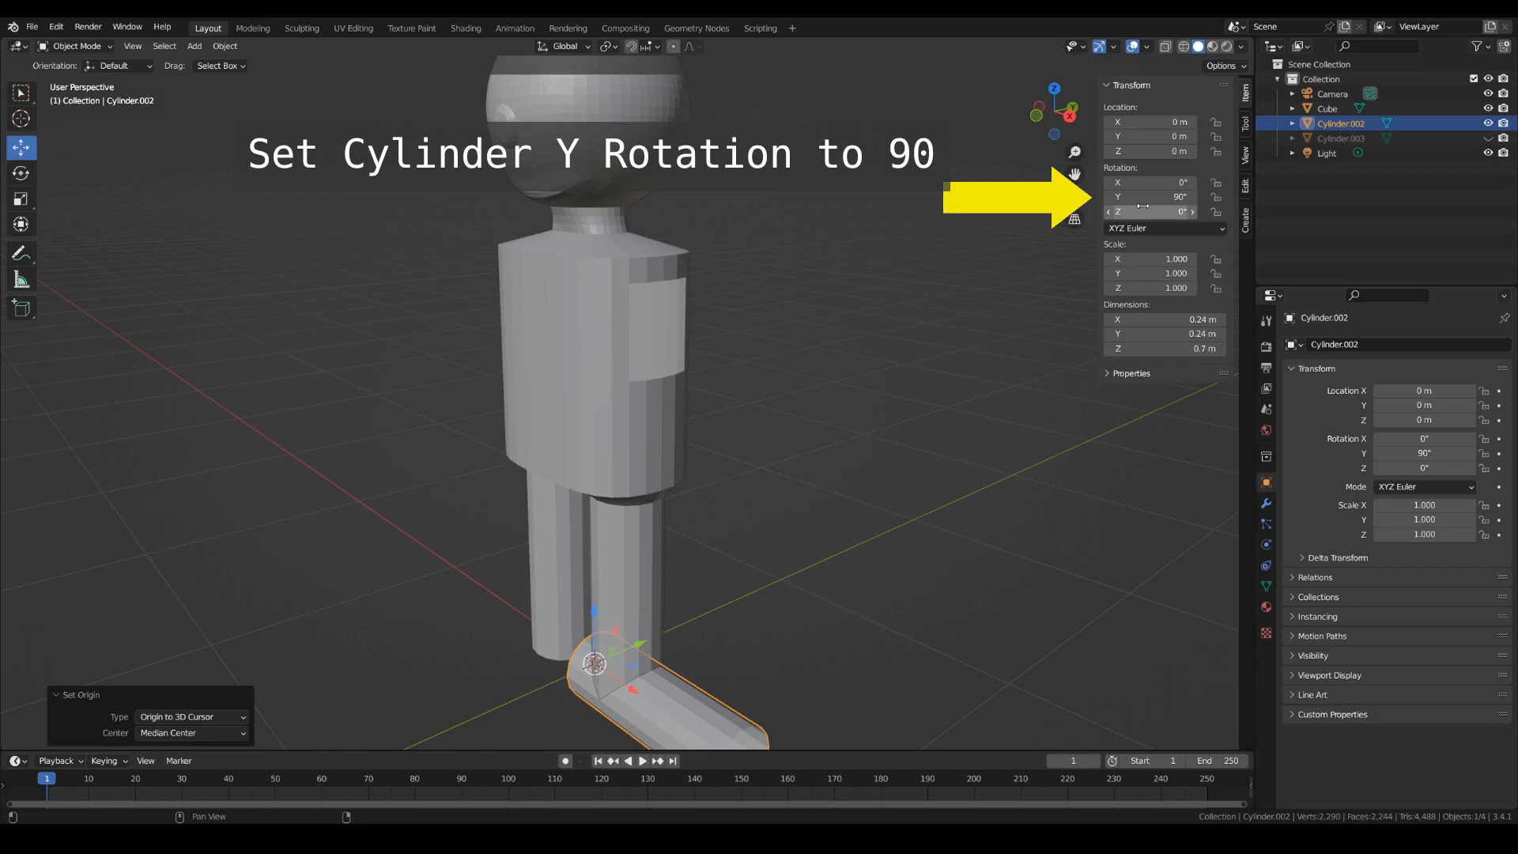
# Place Cylinder.002 at the torso's open arm hole by setting its location to X 0.35 m and Z 1.25 m.
pyautogui.doubleClick(1145, 120)
pyautogui.write('0')
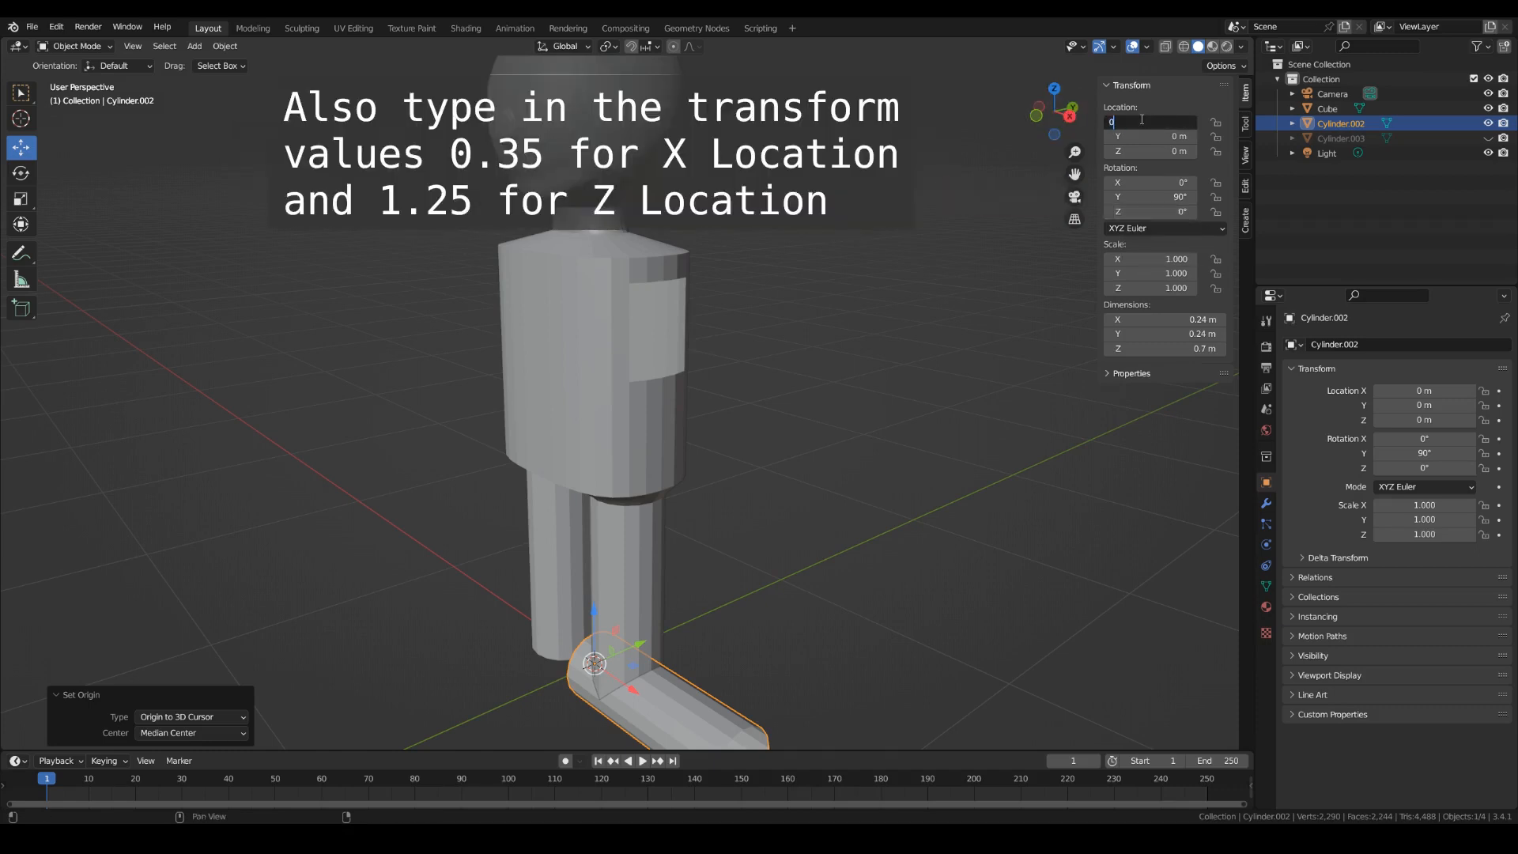
pyautogui.write('.35')
pyautogui.press('Return')
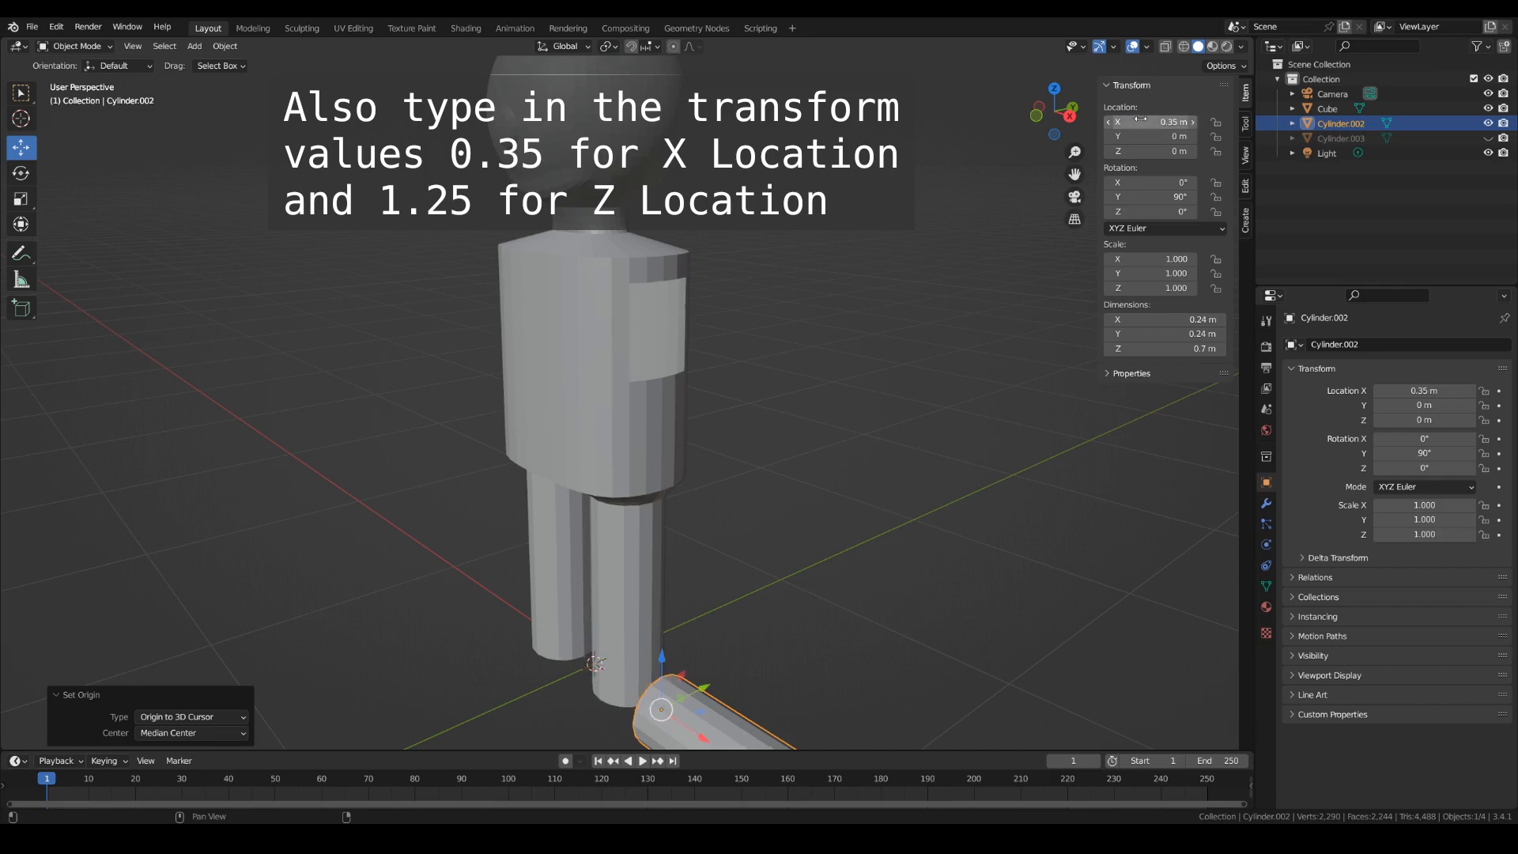
pyautogui.doubleClick(1153, 151)
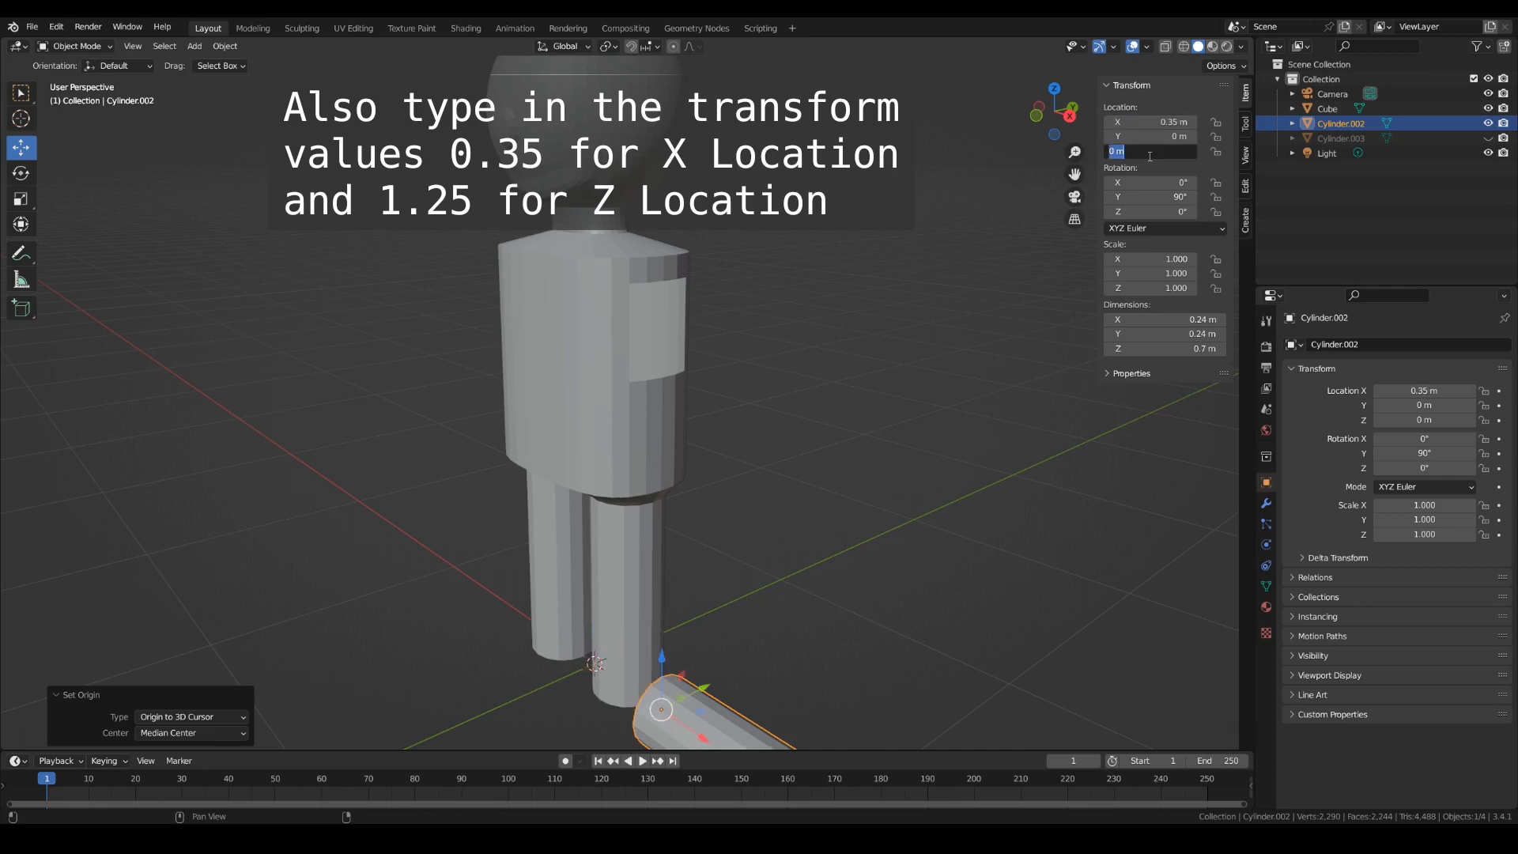
pyautogui.write('1.25')
pyautogui.press('Return')
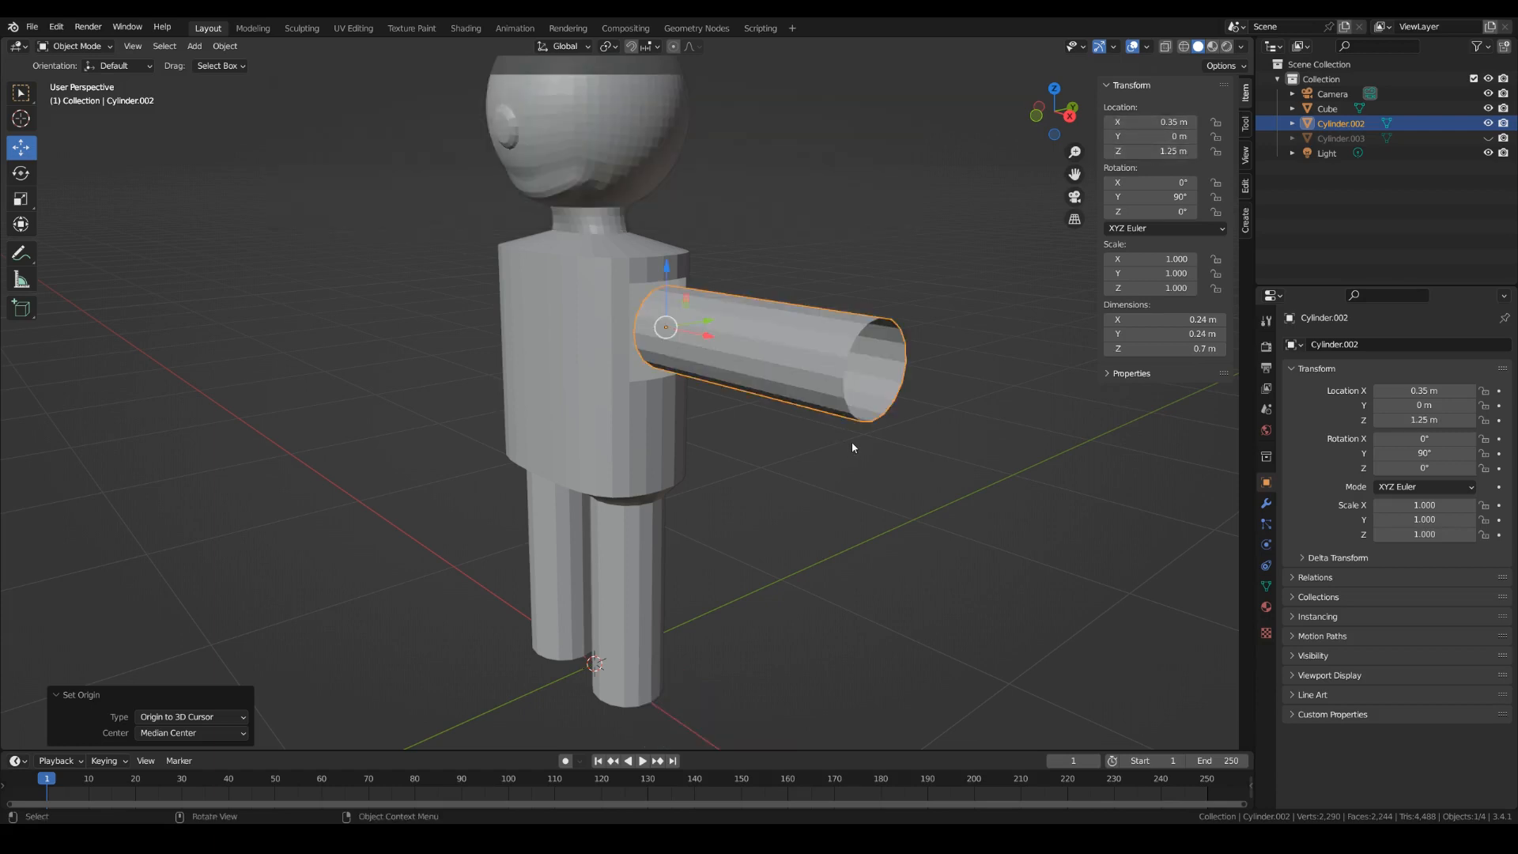
# Unhide and select Cylinder.003, and set its origin to the 3D cursor.
pyautogui.moveTo(431, 375); pyautogui.dragTo(487, 415, button='middle')
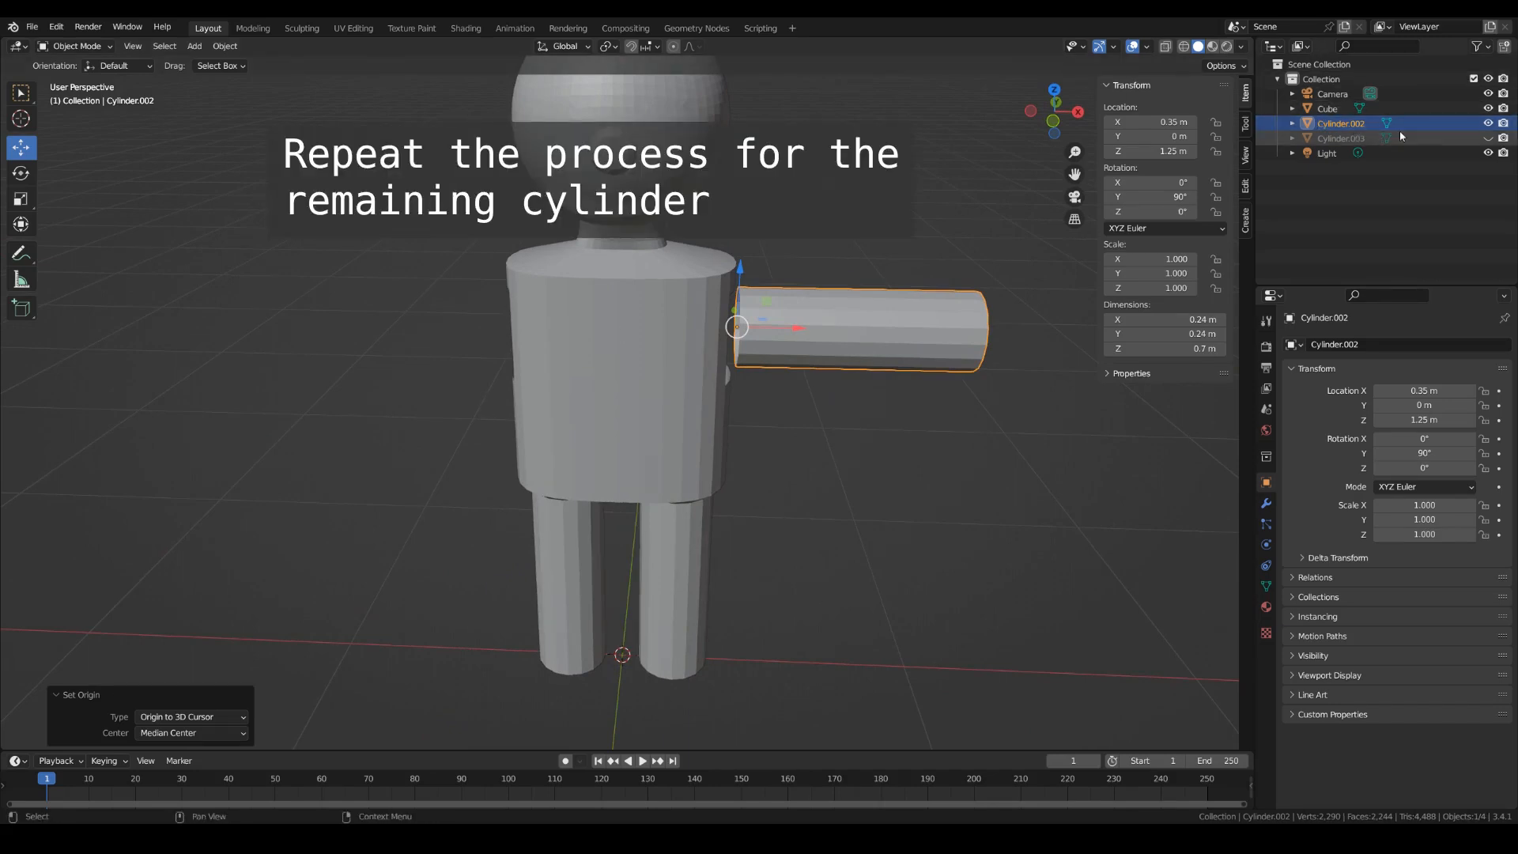
pyautogui.click(1489, 138)
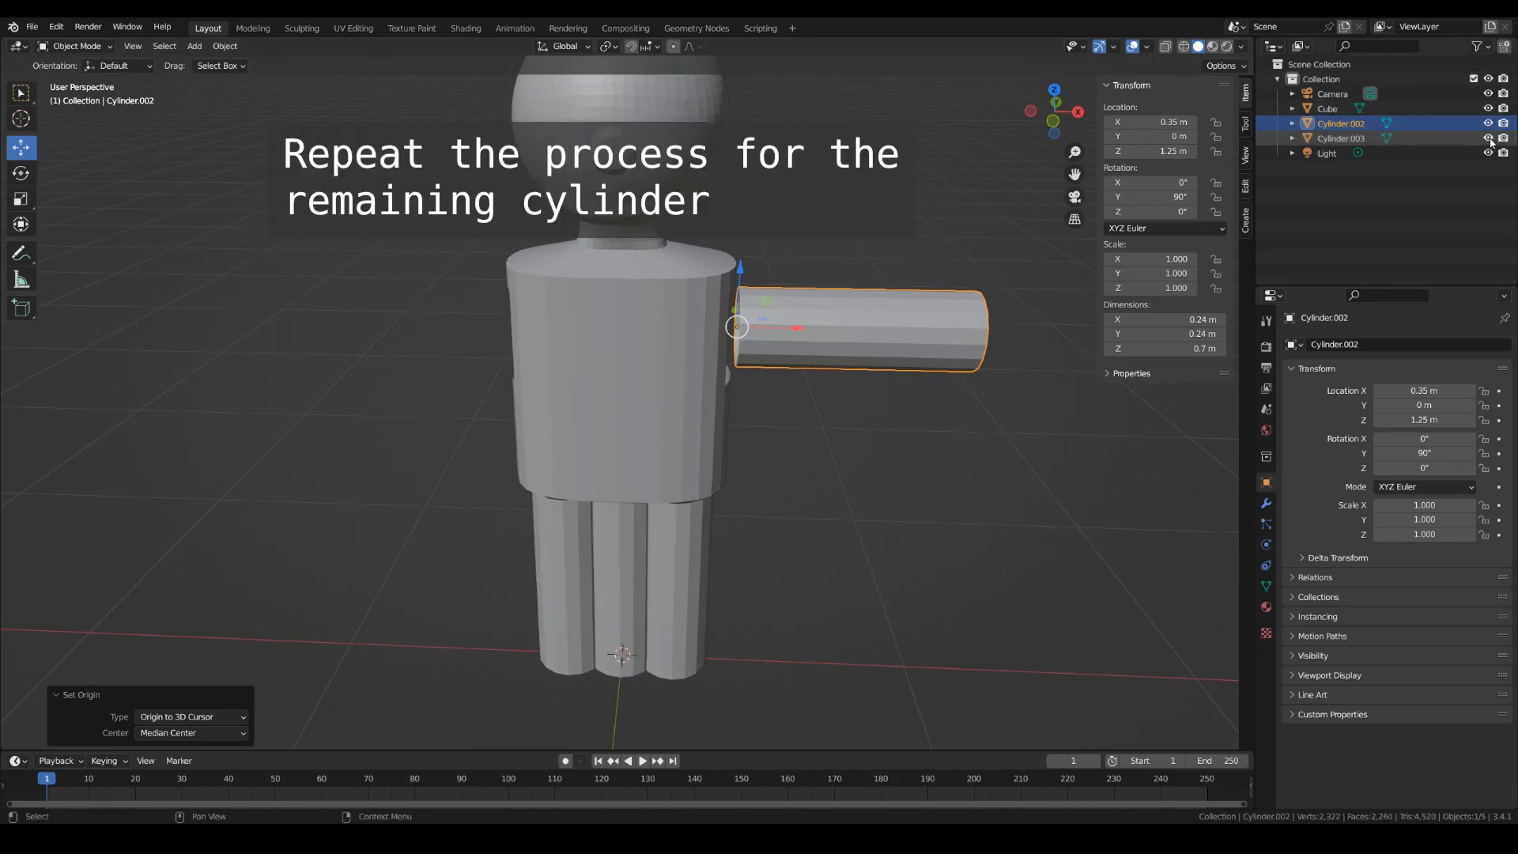
pyautogui.click(1341, 139)
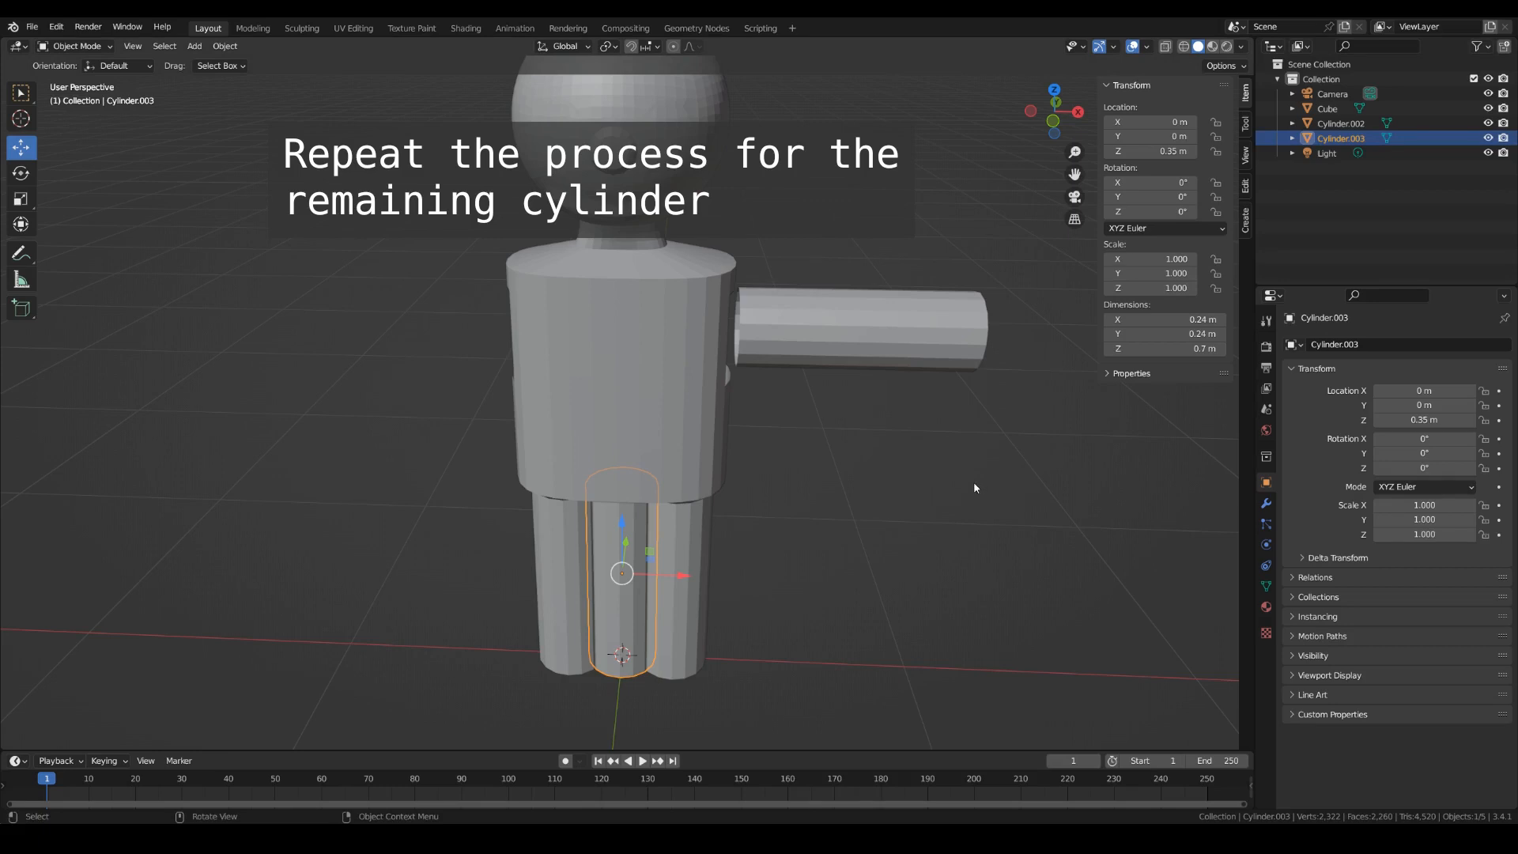
pyautogui.click(225, 46)
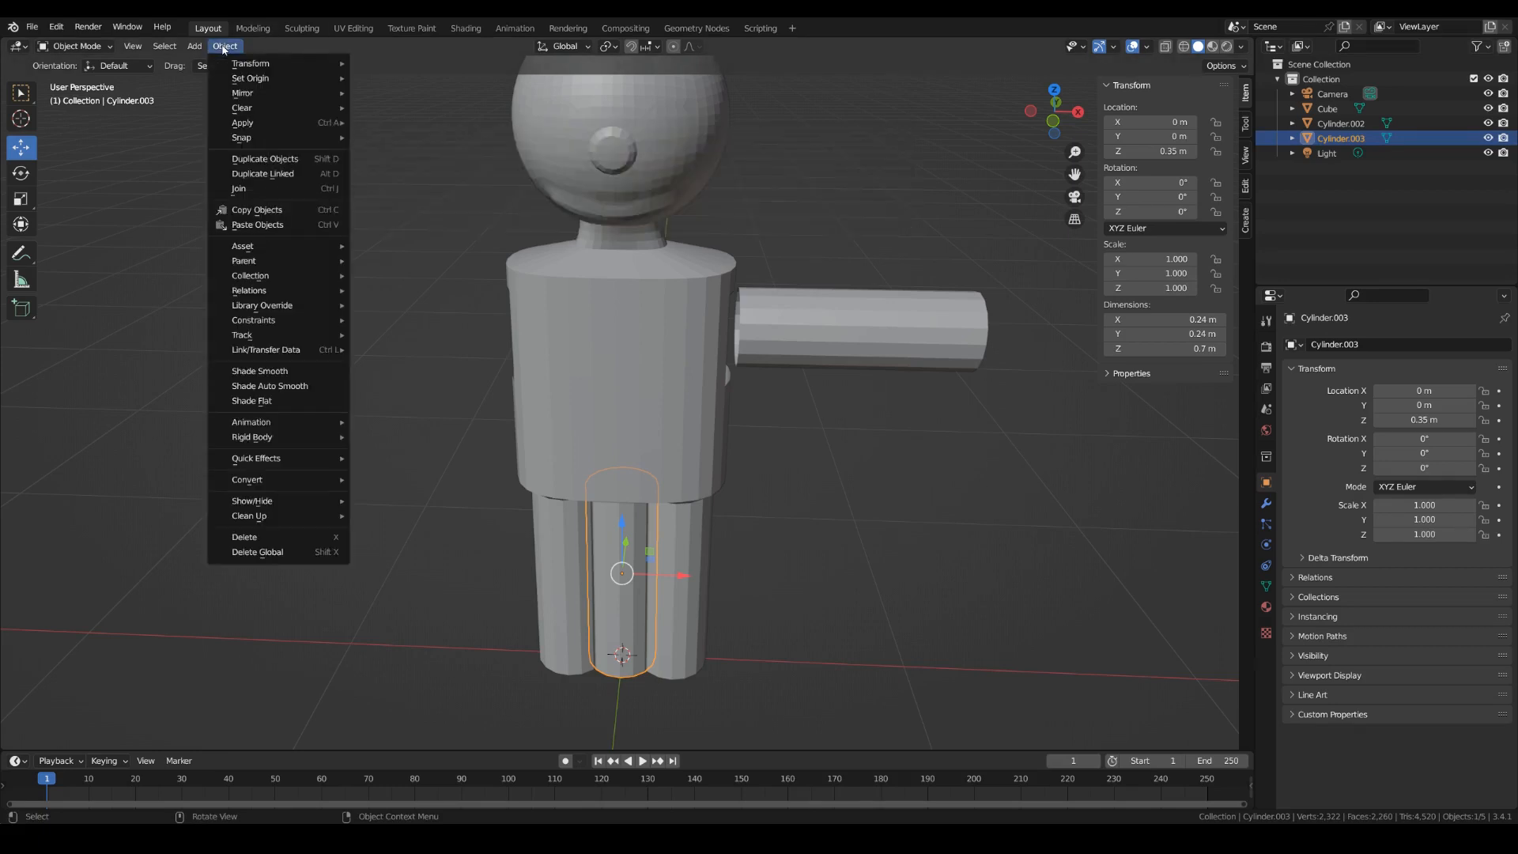
pyautogui.moveTo(261, 79)
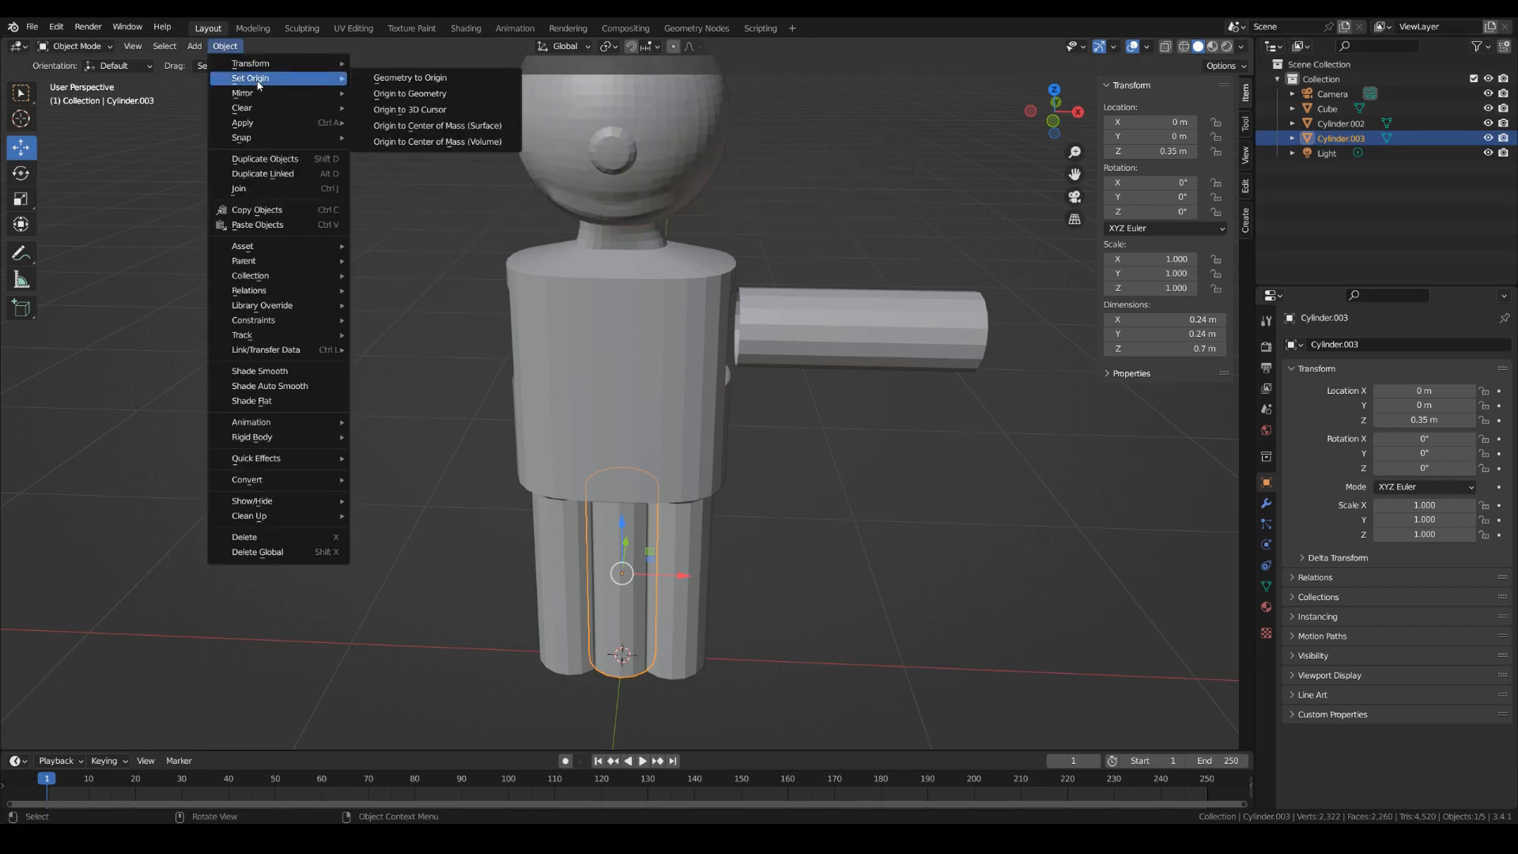
pyautogui.click(429, 110)
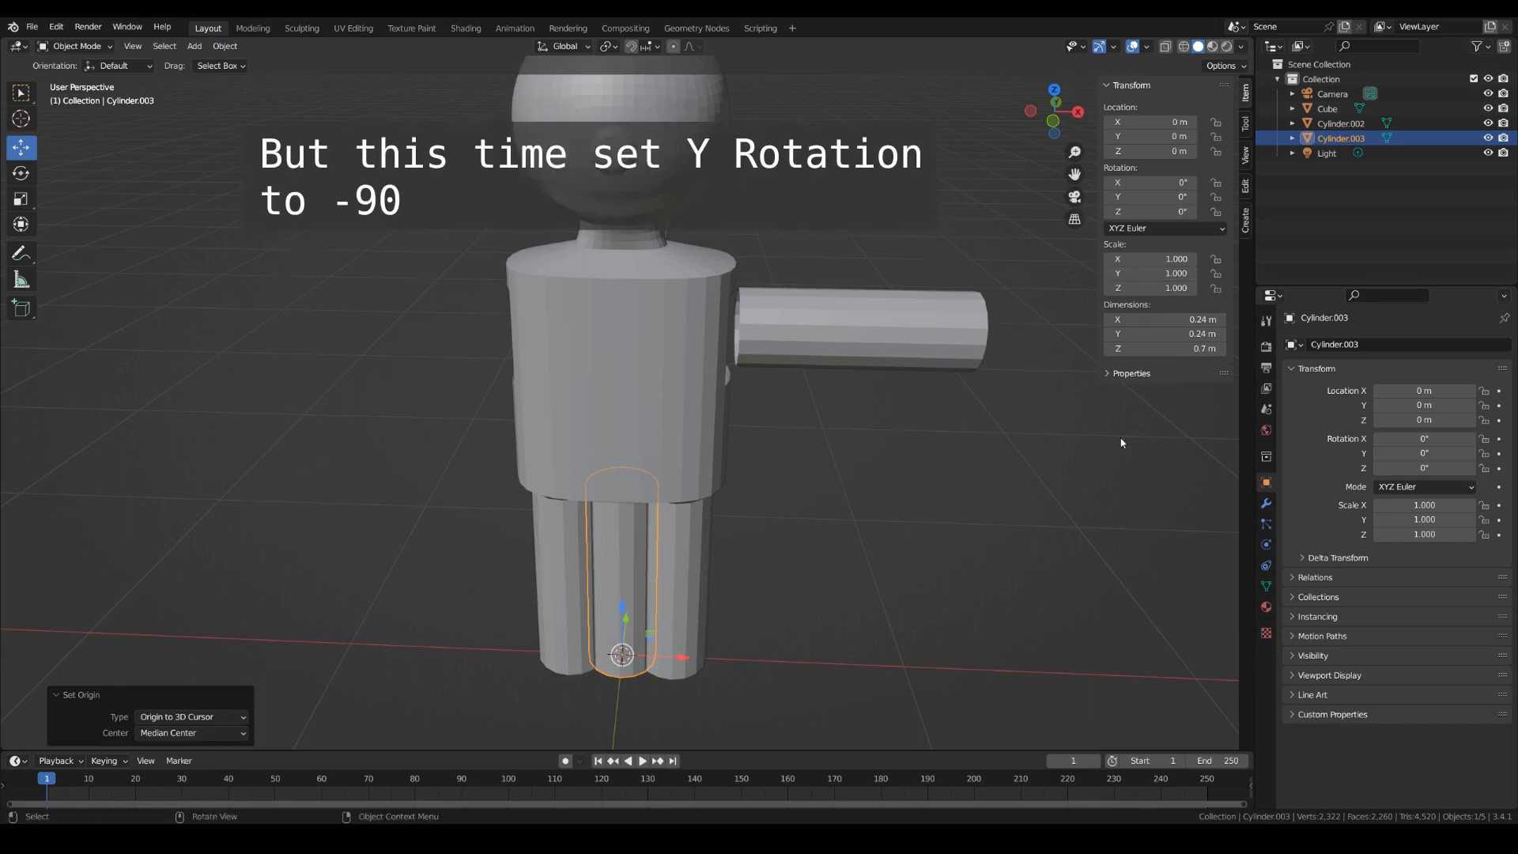
# Set the Y rotation of Cylinder.003 to -90°.
pyautogui.click(1141, 196)
pyautogui.write('-90')
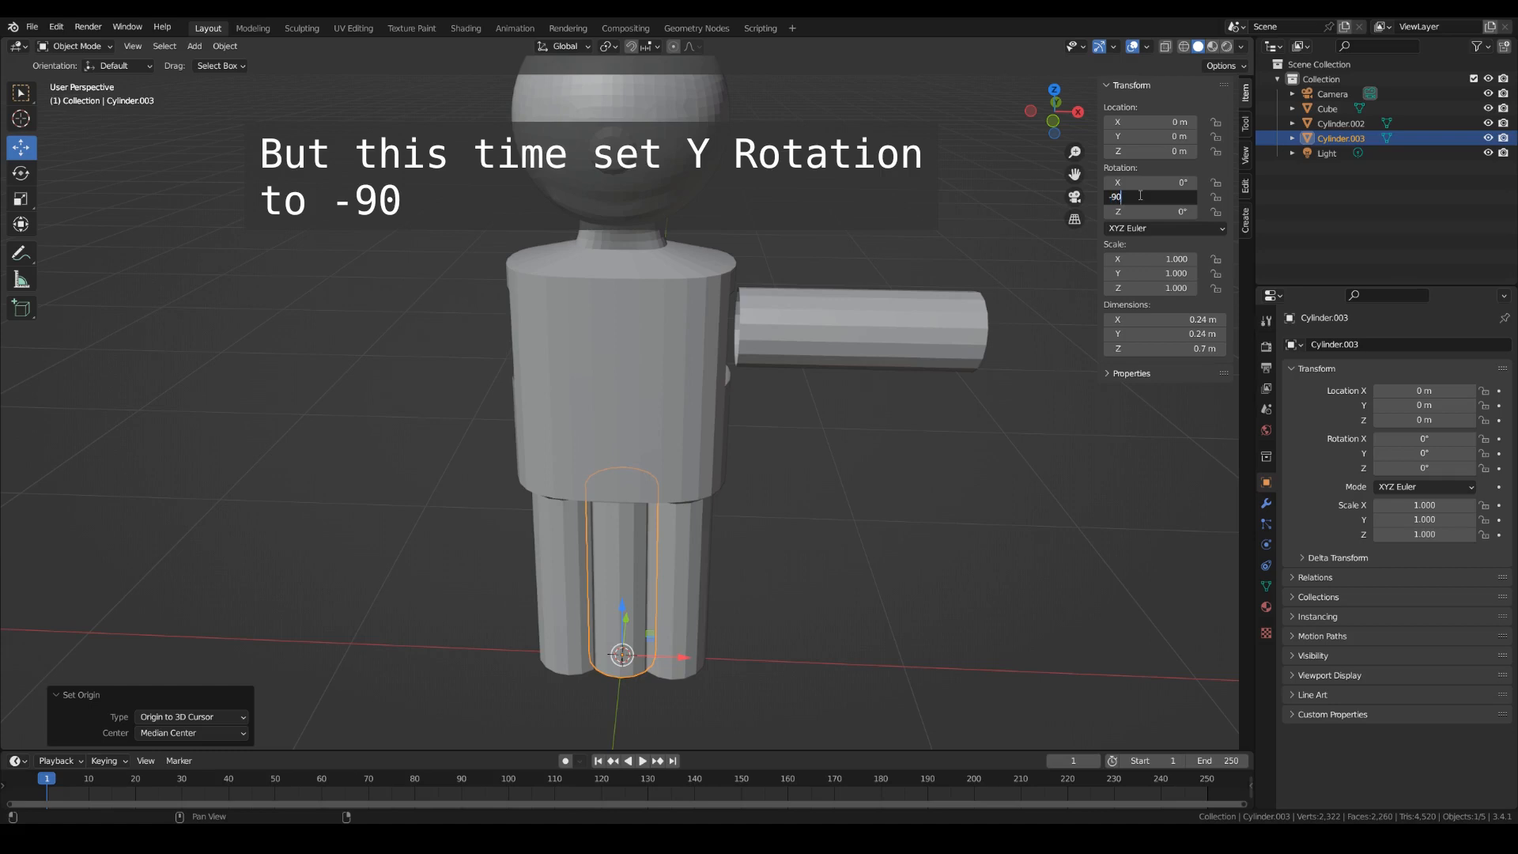
pyautogui.press('Return')
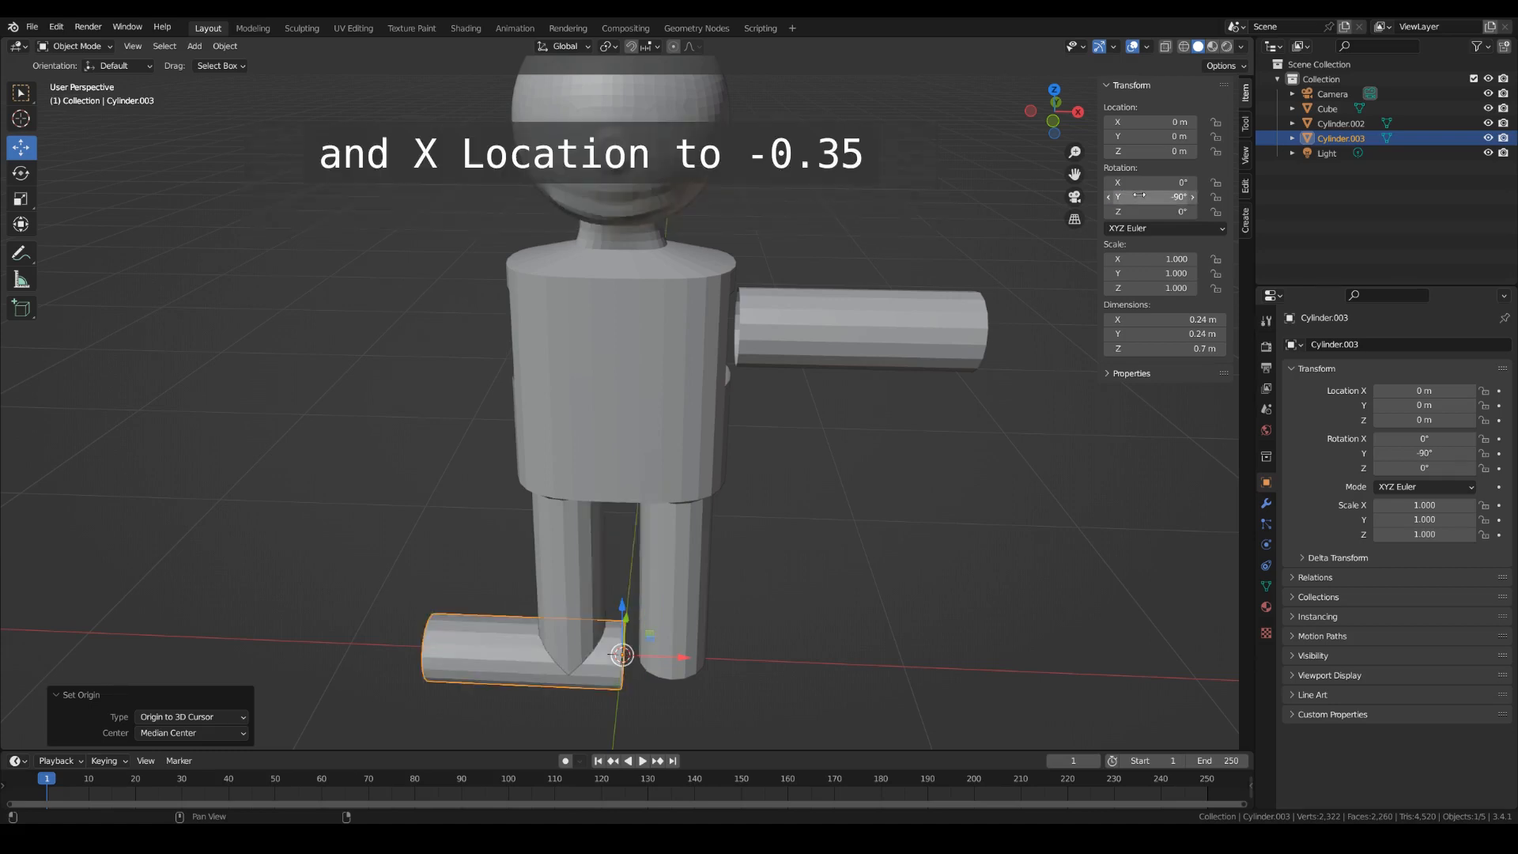
# Place Cylinder.003 at the torso's other arm hole by setting its location to X -0.35 m and Z 1.25 m.
pyautogui.click(1140, 123)
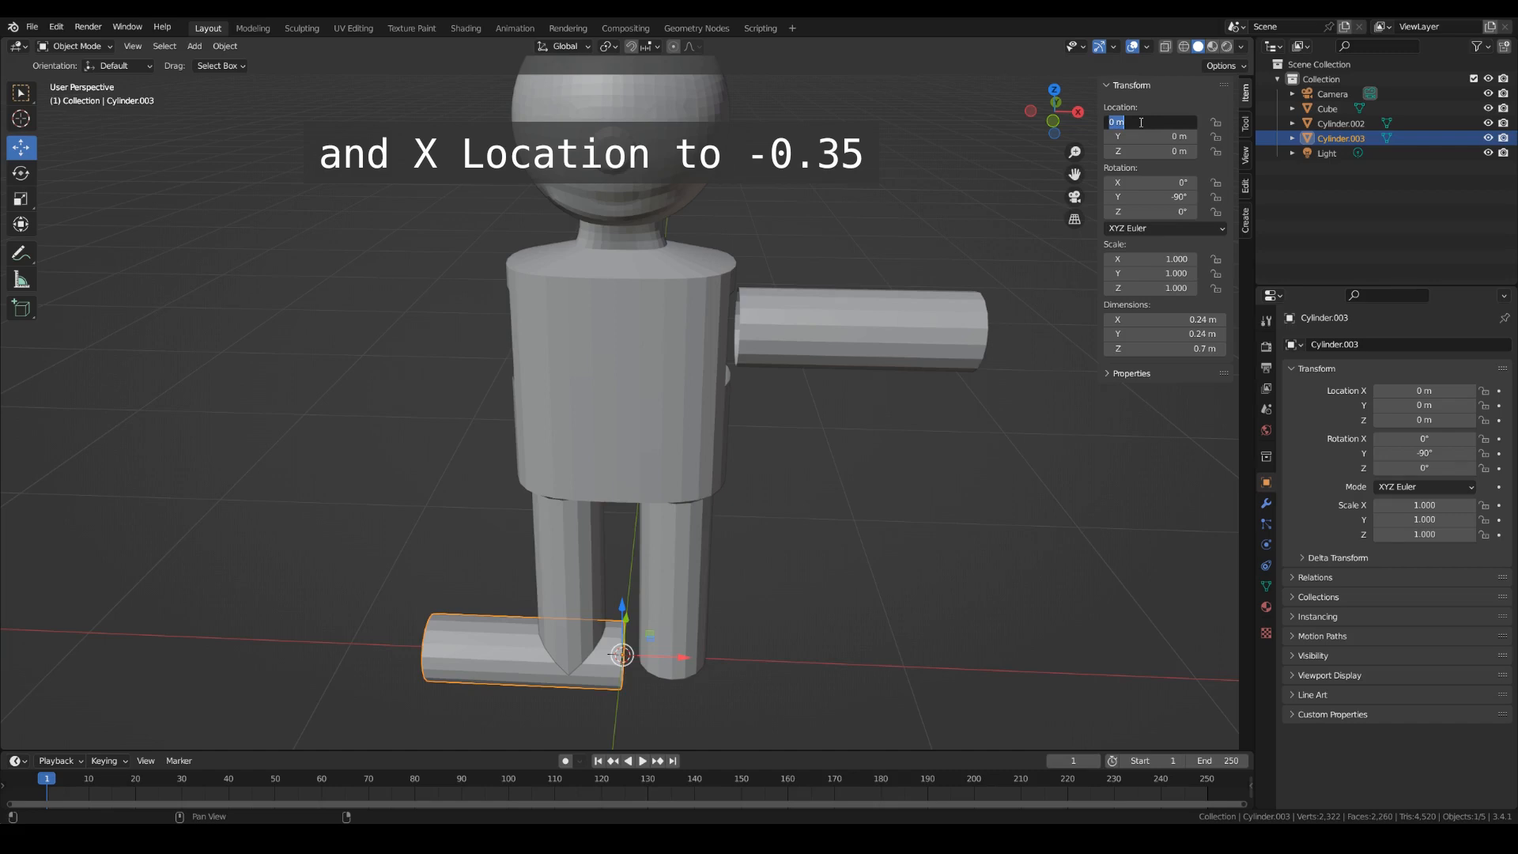
pyautogui.write('-0.35')
pyautogui.press('Return')
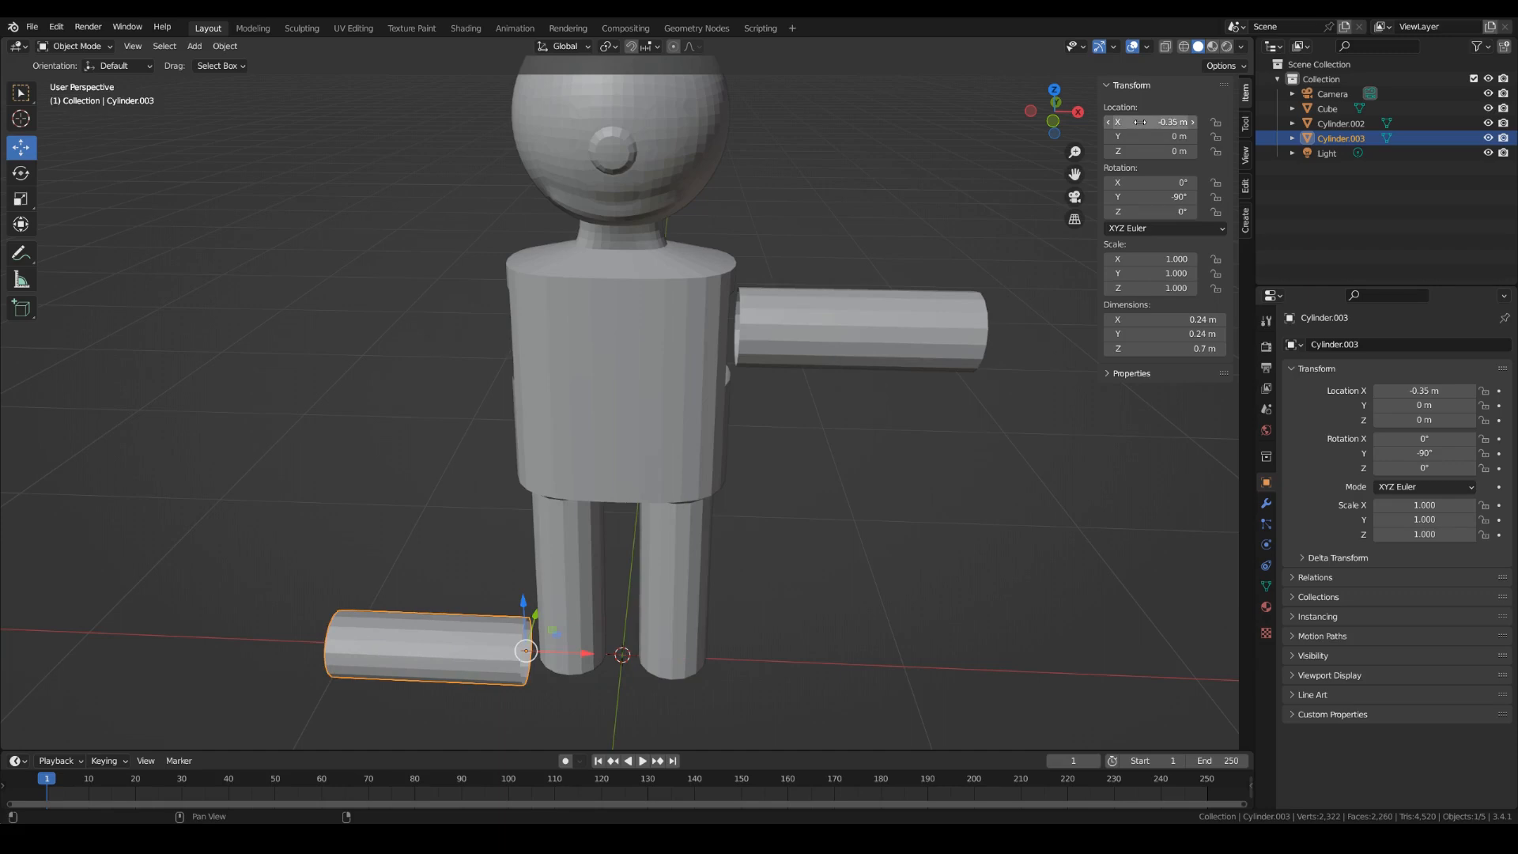
pyautogui.click(1154, 153)
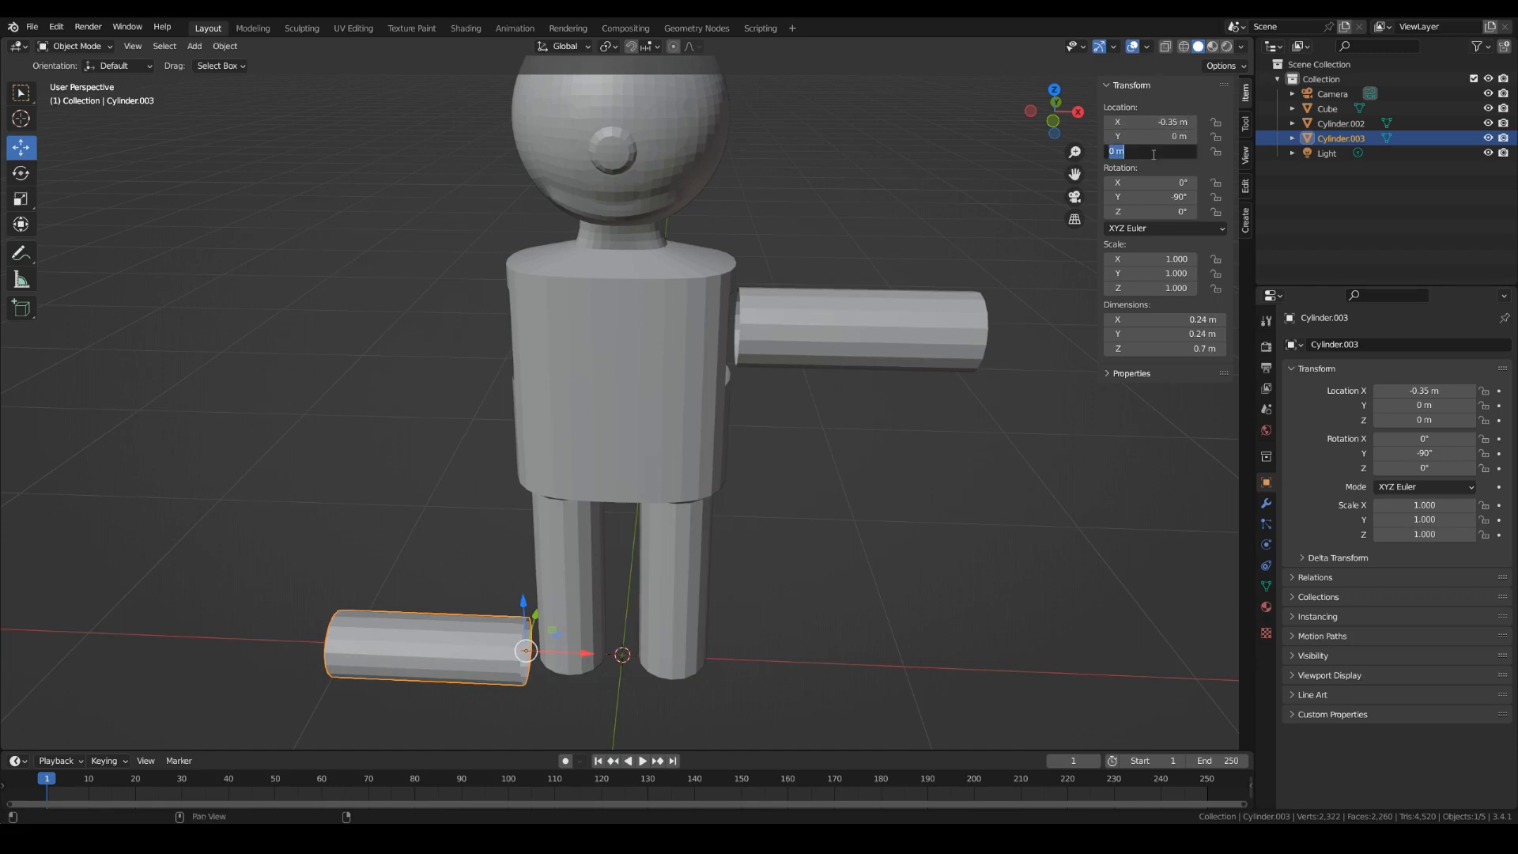
pyautogui.write('1.25')
pyautogui.press('Return')
pyautogui.moveTo(891, 491); pyautogui.dragTo(893, 442, button='middle')
pyautogui.scroll(-2, 826, 427)
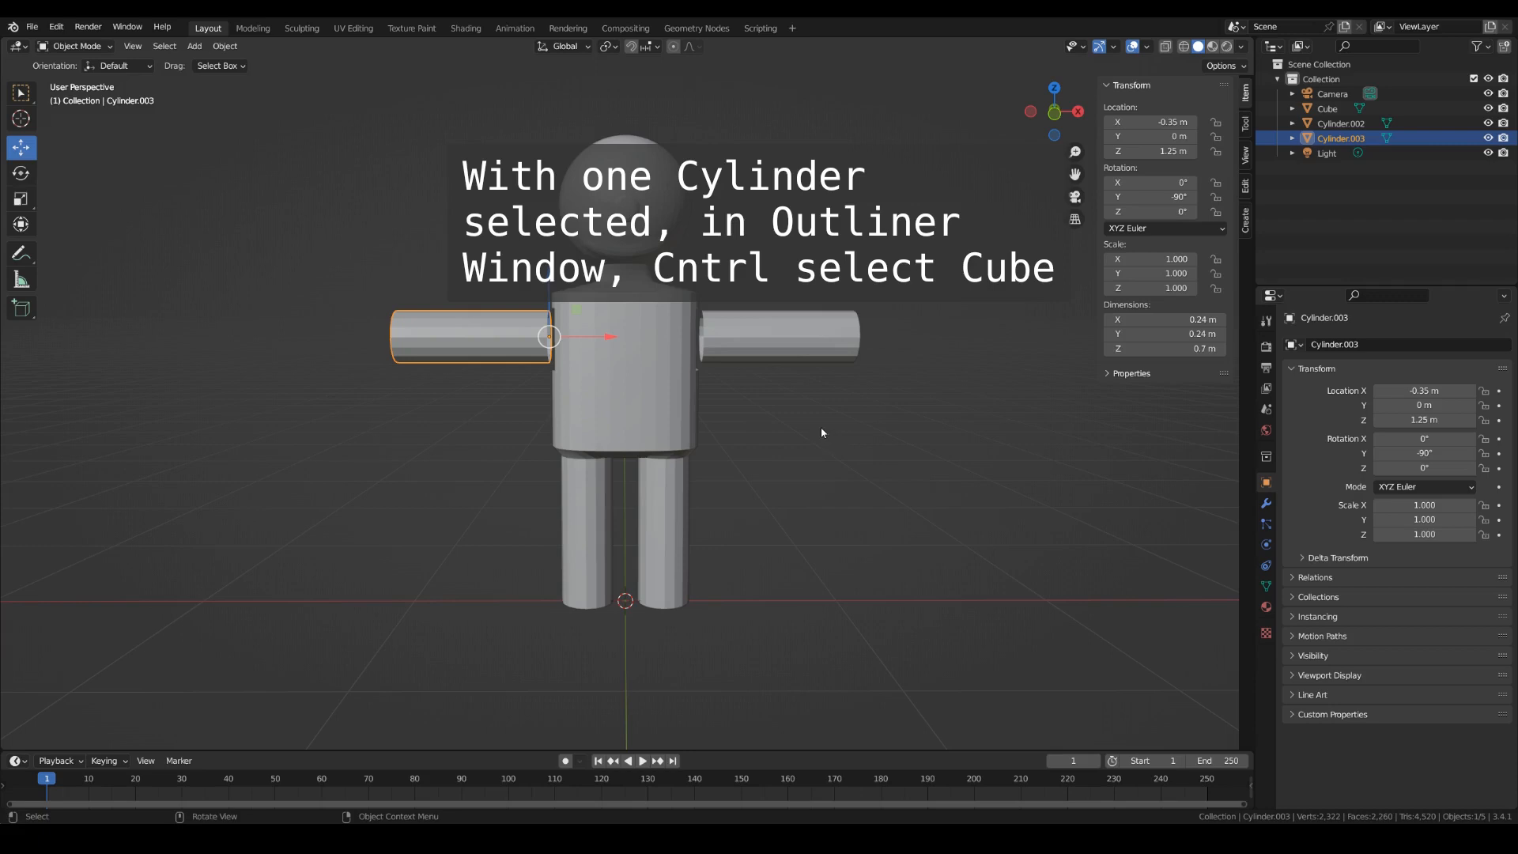
# Join Cylinder.003 and Cylinder.002 into the Cube body object, one after the other.
pyautogui.keyDown('ctrl'); pyautogui.click(1328, 110); pyautogui.keyUp('ctrl')
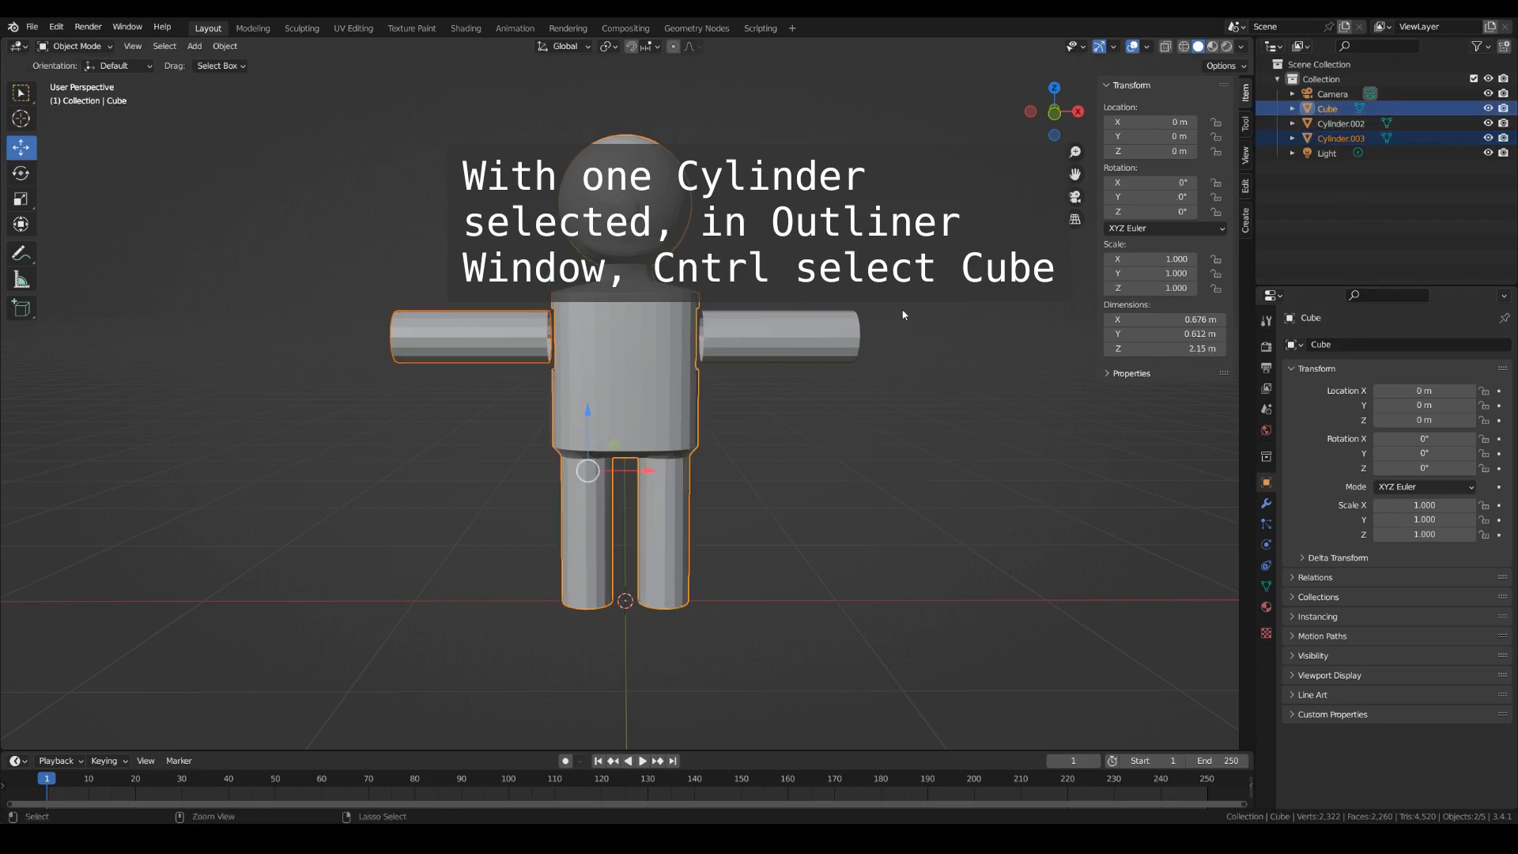
pyautogui.hotkey('ctrl', 'j')
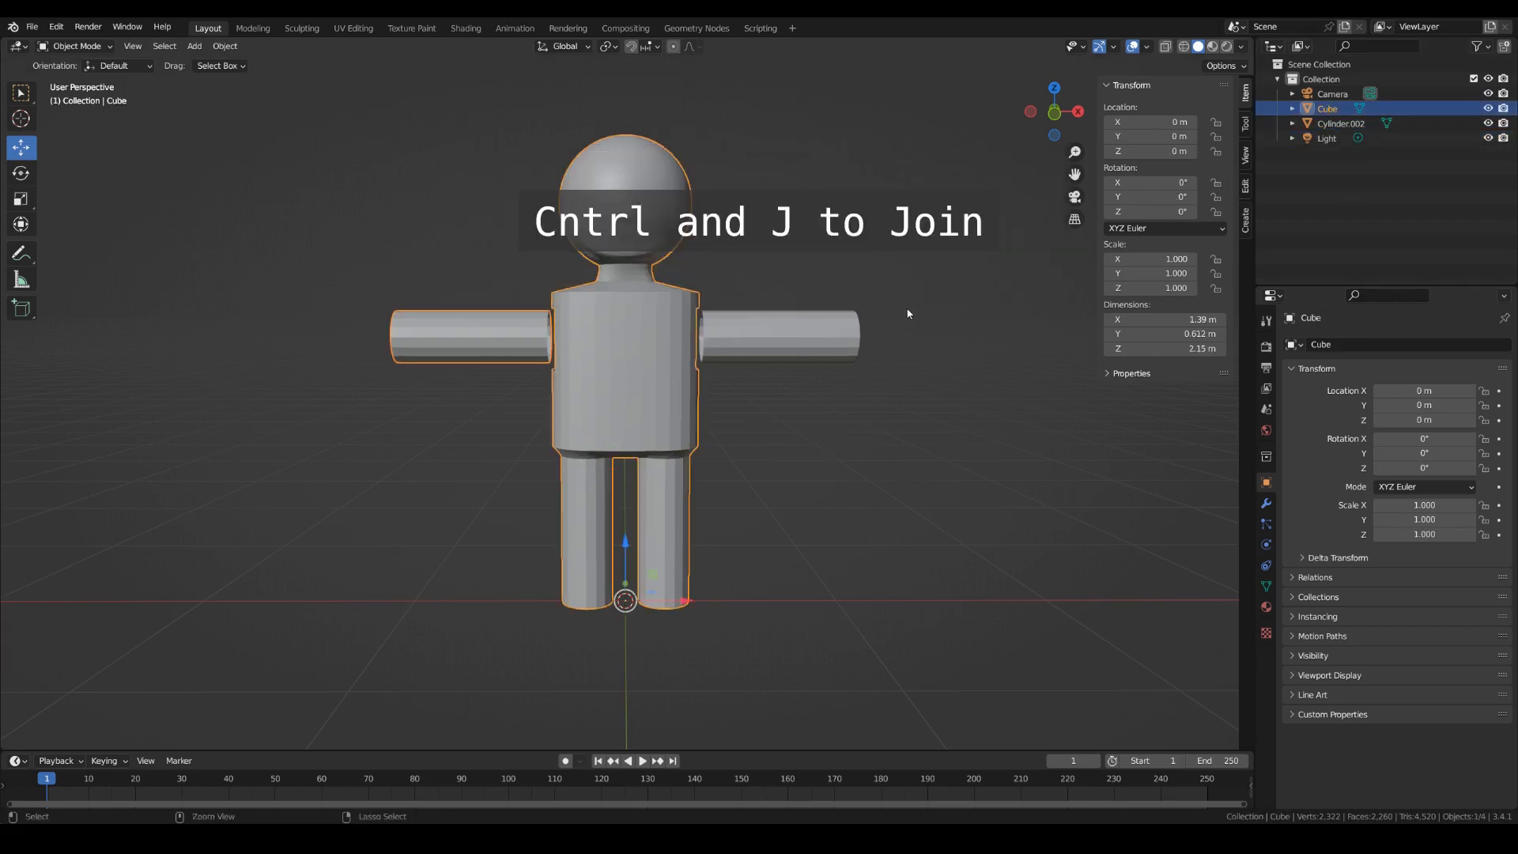
pyautogui.click(1339, 124)
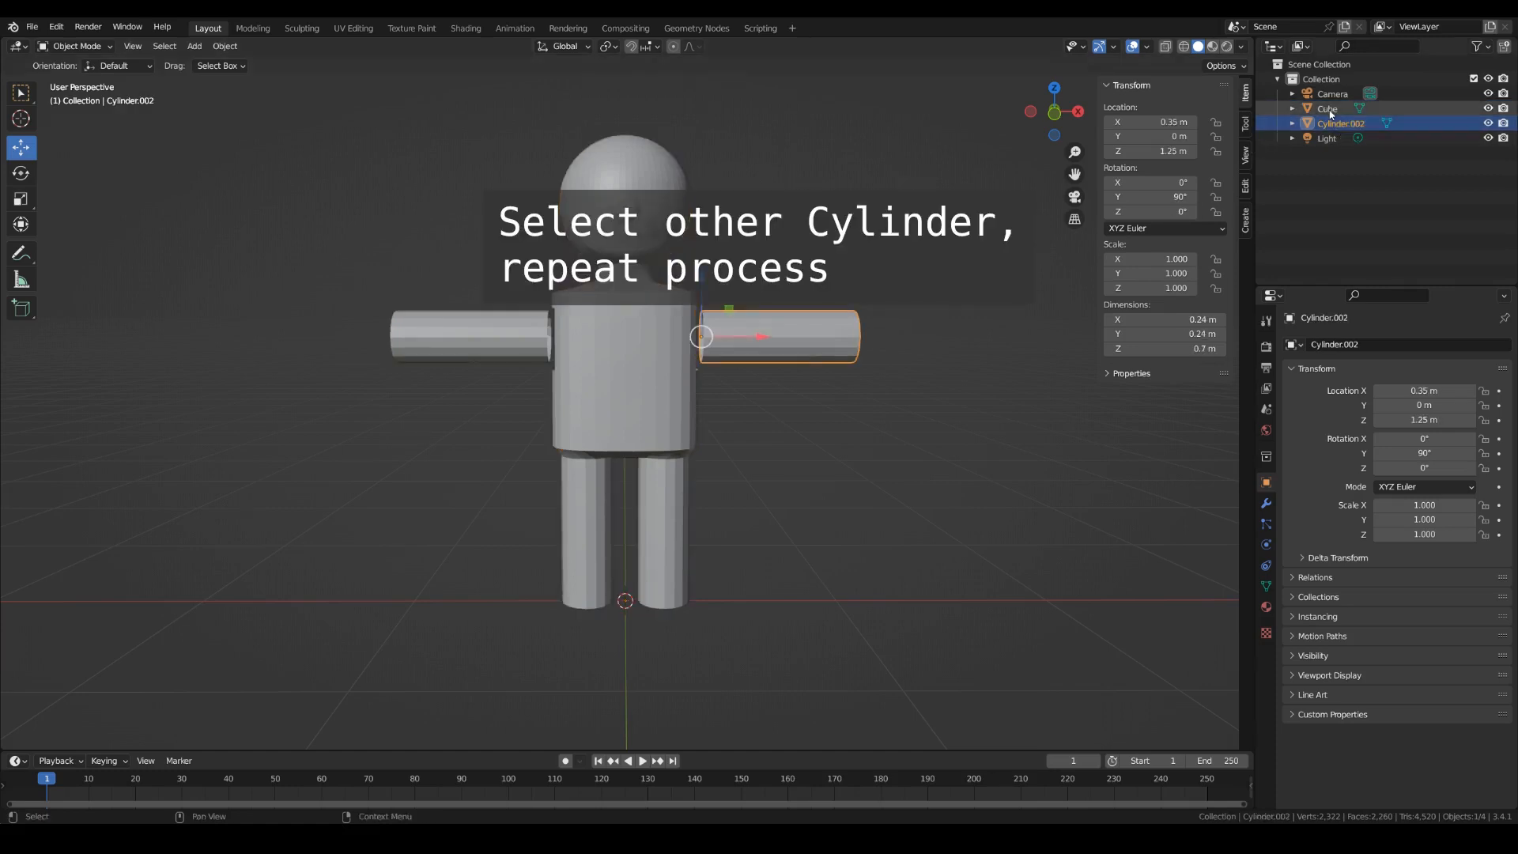
pyautogui.keyDown('ctrl'); pyautogui.click(1328, 108); pyautogui.keyUp('ctrl')
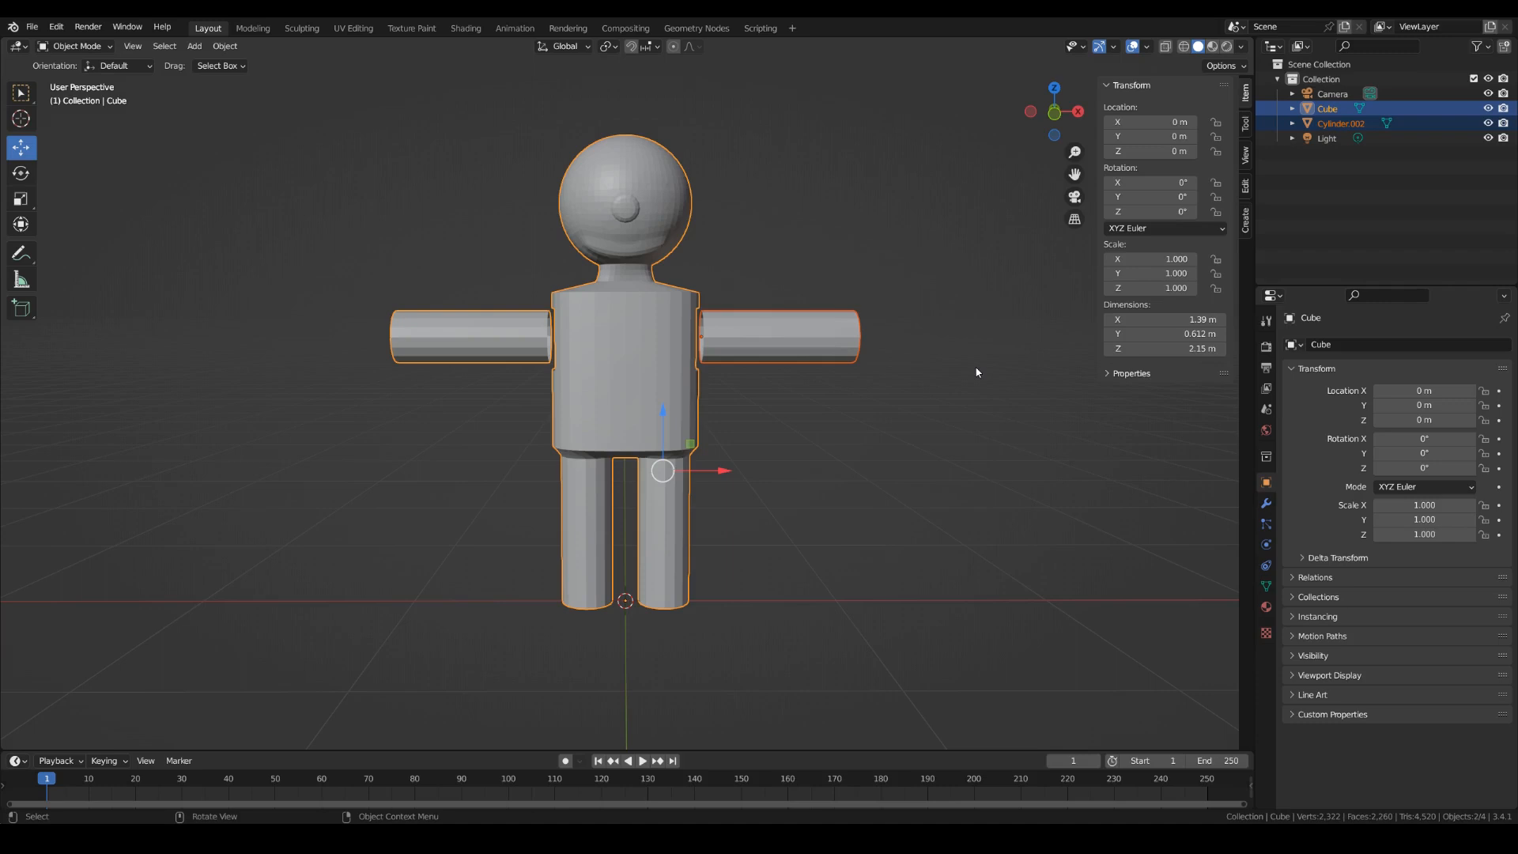
pyautogui.hotkey('ctrl', 'j')
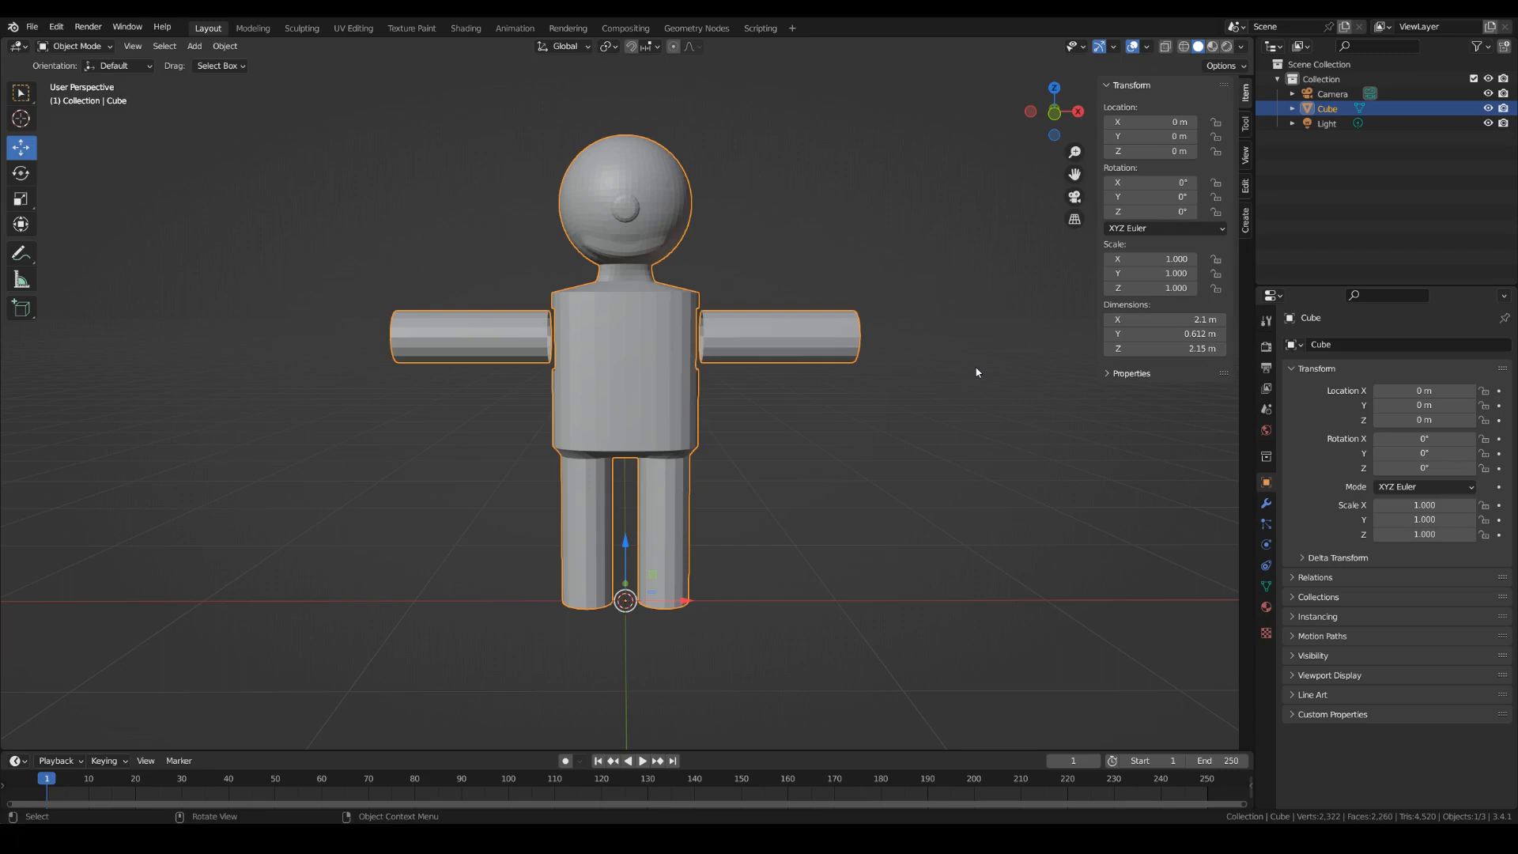
# In Edit Mode, bridge the edge loop of the torso's arm hole on the positive X side with the adjacent arm's inner edge loop.
pyautogui.press('Tab')
pyautogui.scroll(2, 925, 451)
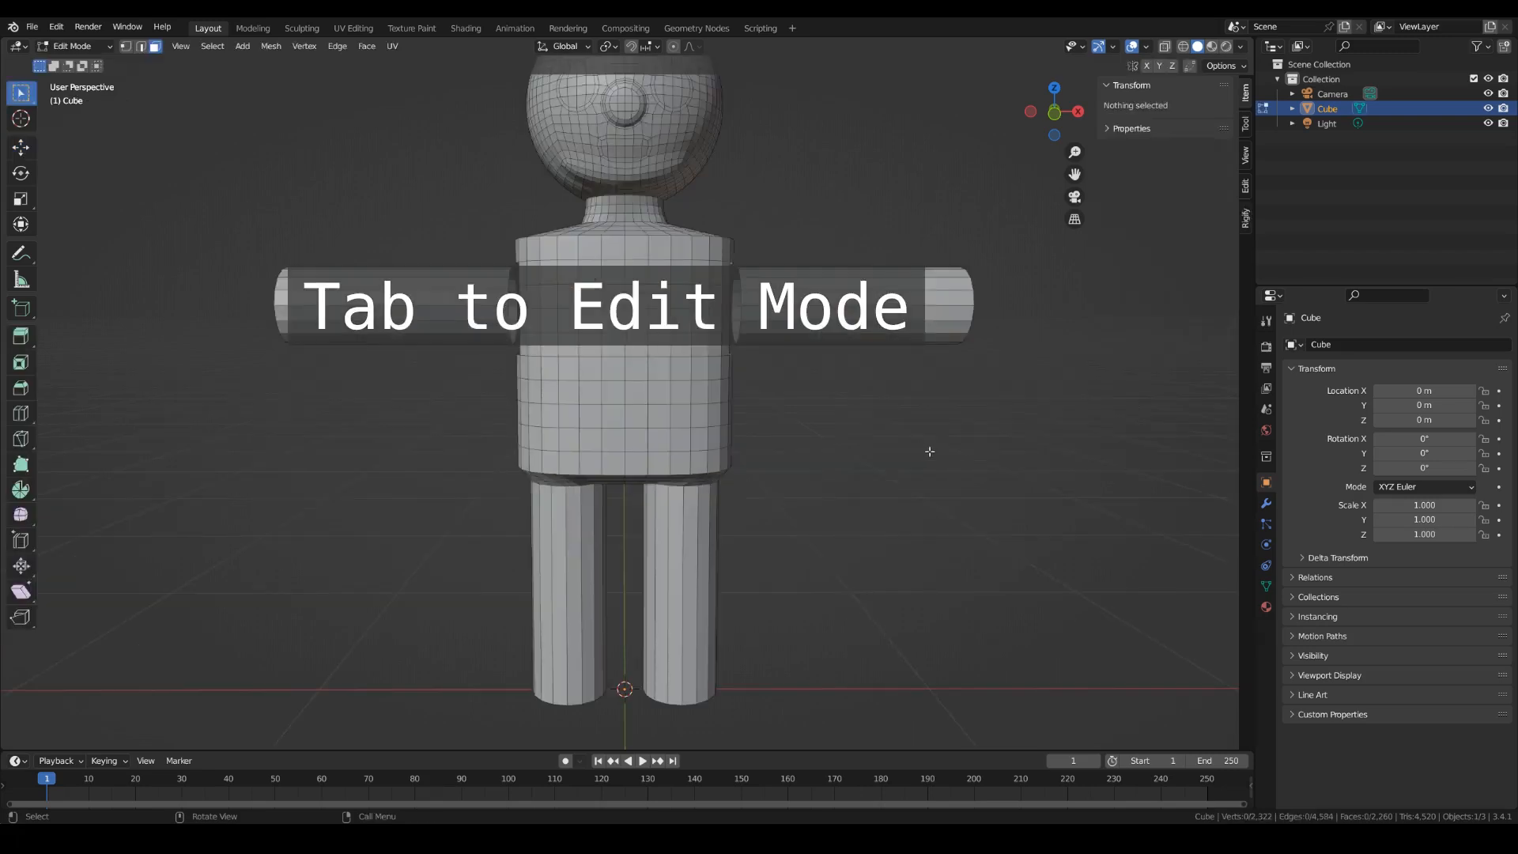
pyautogui.moveTo(925, 376); pyautogui.dragTo(877, 384, button='middle')
pyautogui.scroll(3, 332, 130)
pyautogui.press('2')
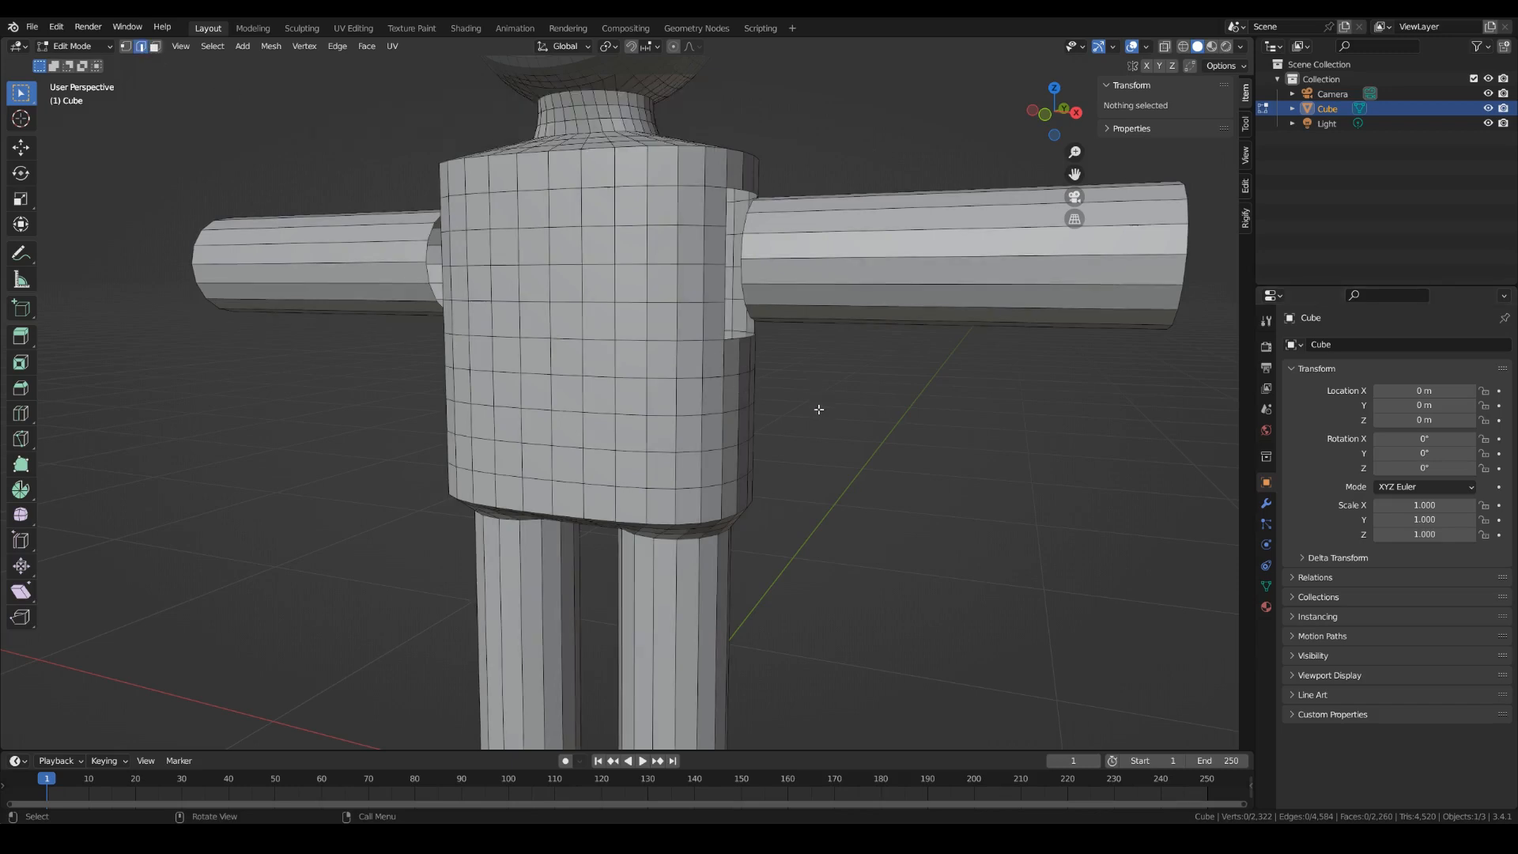
pyautogui.moveTo(820, 405); pyautogui.dragTo(776, 395, button='middle')
pyautogui.keyDown('alt'); pyautogui.keyDown('shift'); pyautogui.click(721, 356); pyautogui.keyUp('shift'); pyautogui.keyUp('alt')
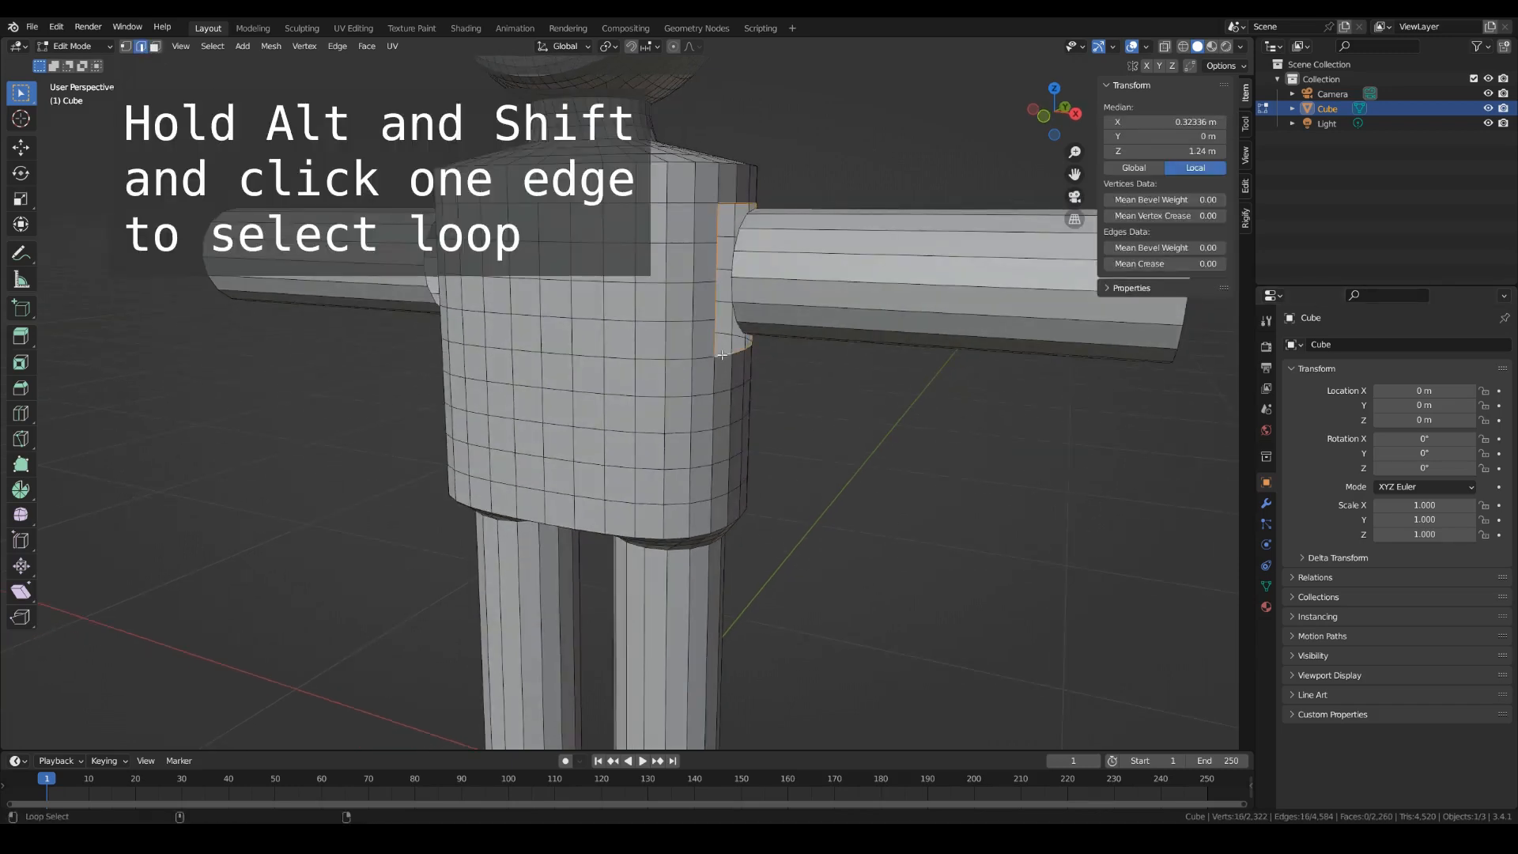
pyautogui.moveTo(825, 435)
pyautogui.mouseDown(button='middle')
pyautogui.moveTo(886, 442)
pyautogui.moveTo(840, 416)
pyautogui.mouseUp(button='middle')
pyautogui.keyDown('alt'); pyautogui.keyDown('shift'); pyautogui.click(819, 275); pyautogui.keyUp('shift'); pyautogui.keyUp('alt')
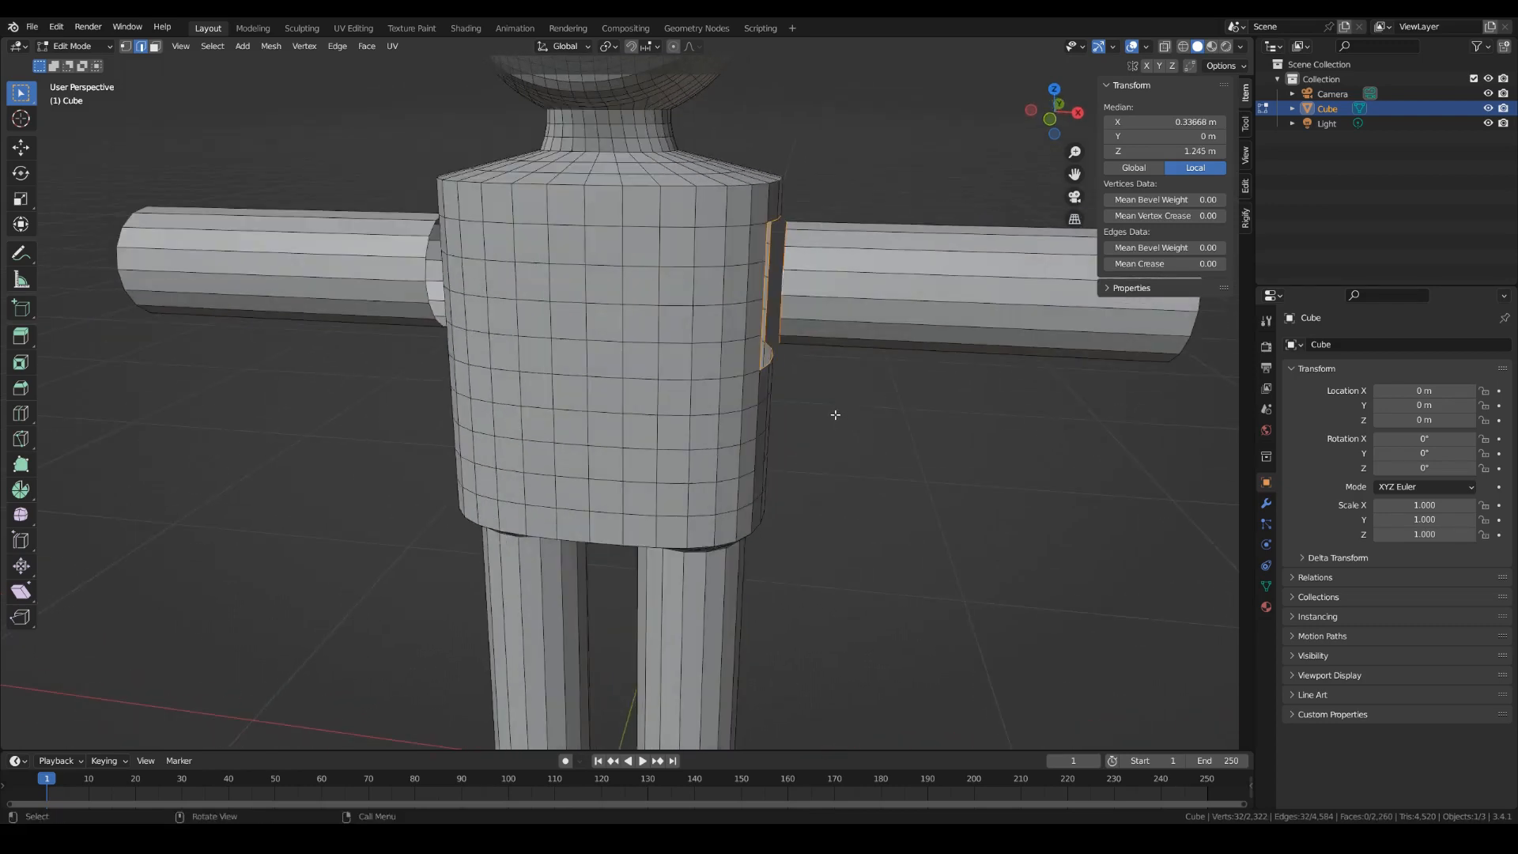
pyautogui.click(338, 46)
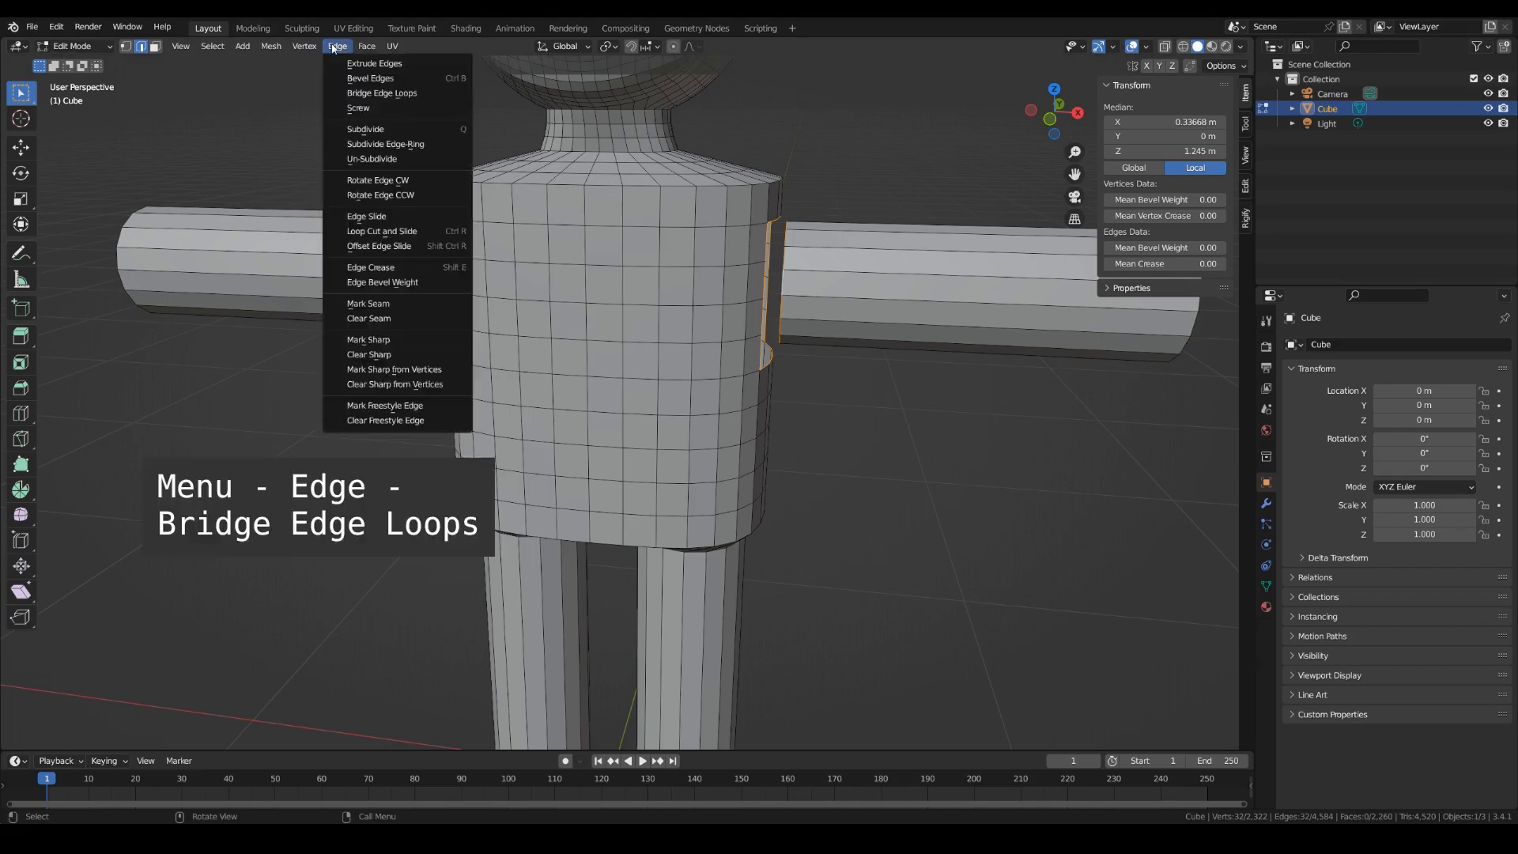
pyautogui.click(375, 94)
# Bridge the arm hole loop and the arm's inner edge loop on the negative X side, and clear the selection.
pyautogui.moveTo(892, 486); pyautogui.dragTo(986, 485, button='middle')
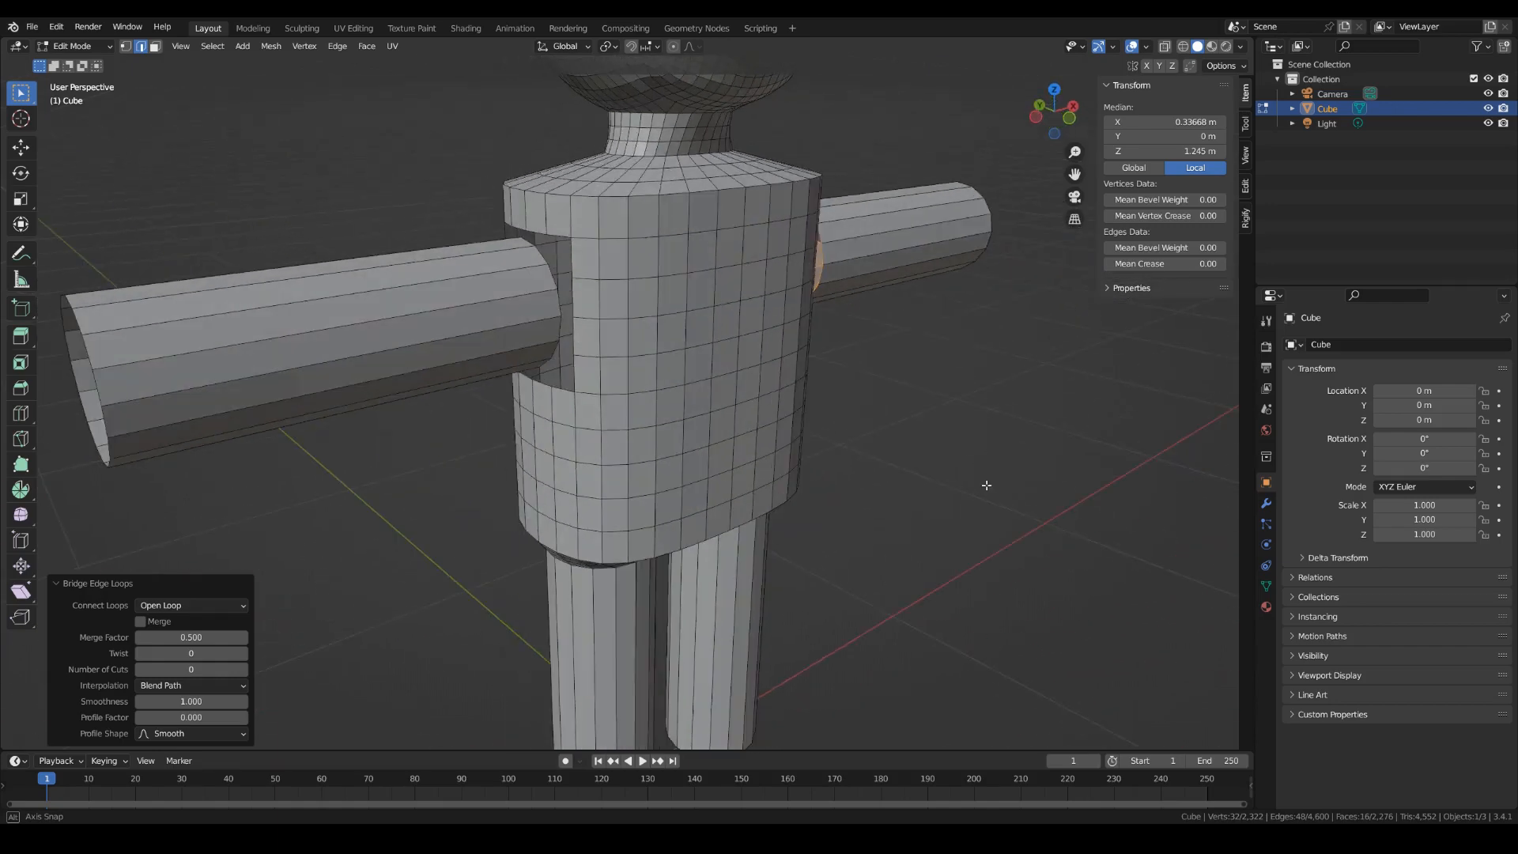
pyautogui.hotkey('alt', 'a')
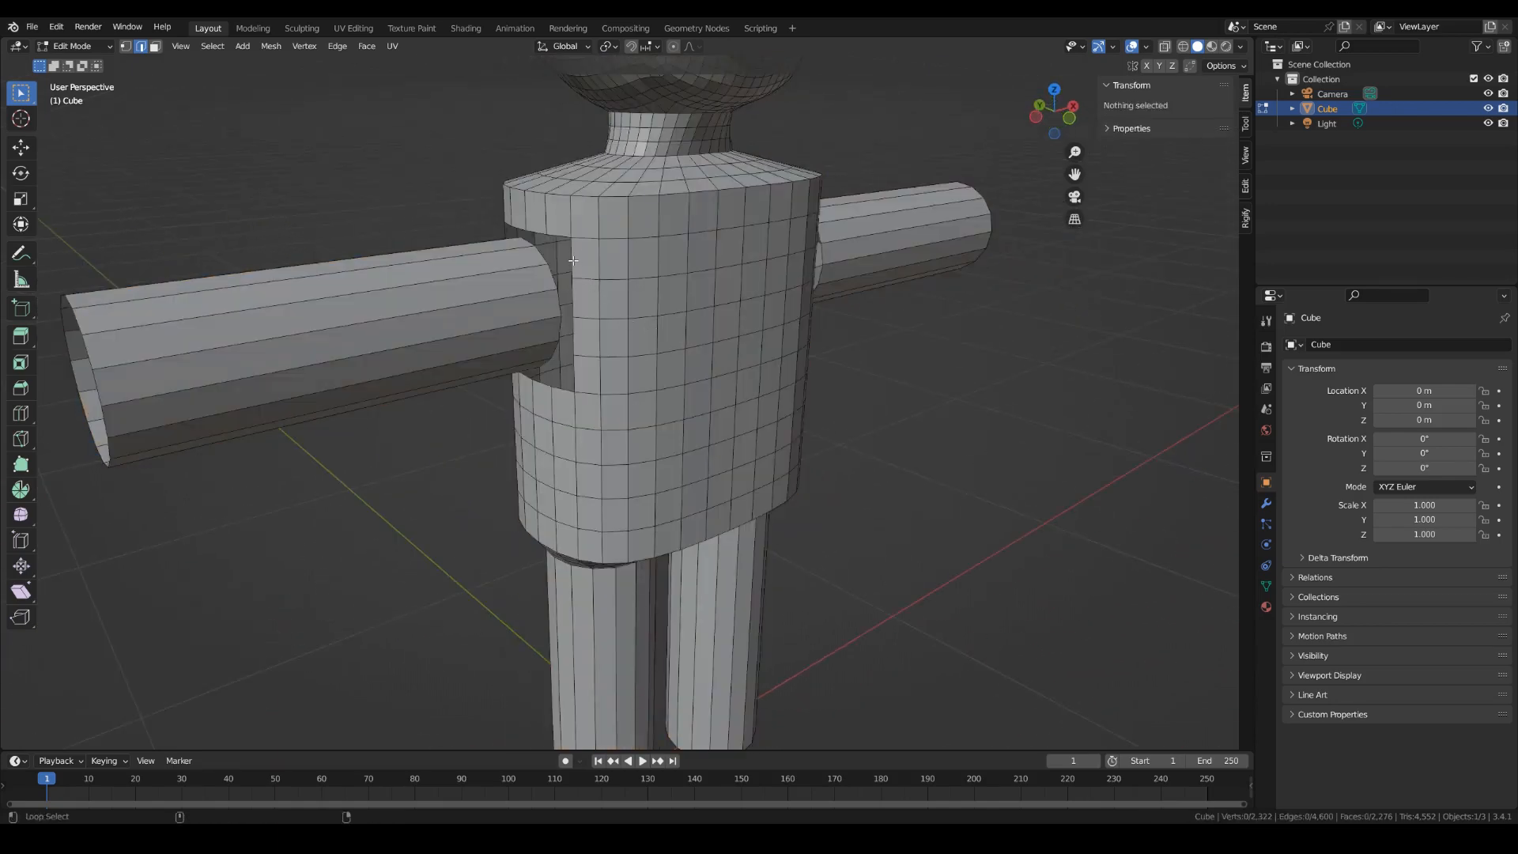
pyautogui.keyDown('alt'); pyautogui.keyDown('shift'); pyautogui.click(543, 259); pyautogui.keyUp('shift'); pyautogui.keyUp('alt')
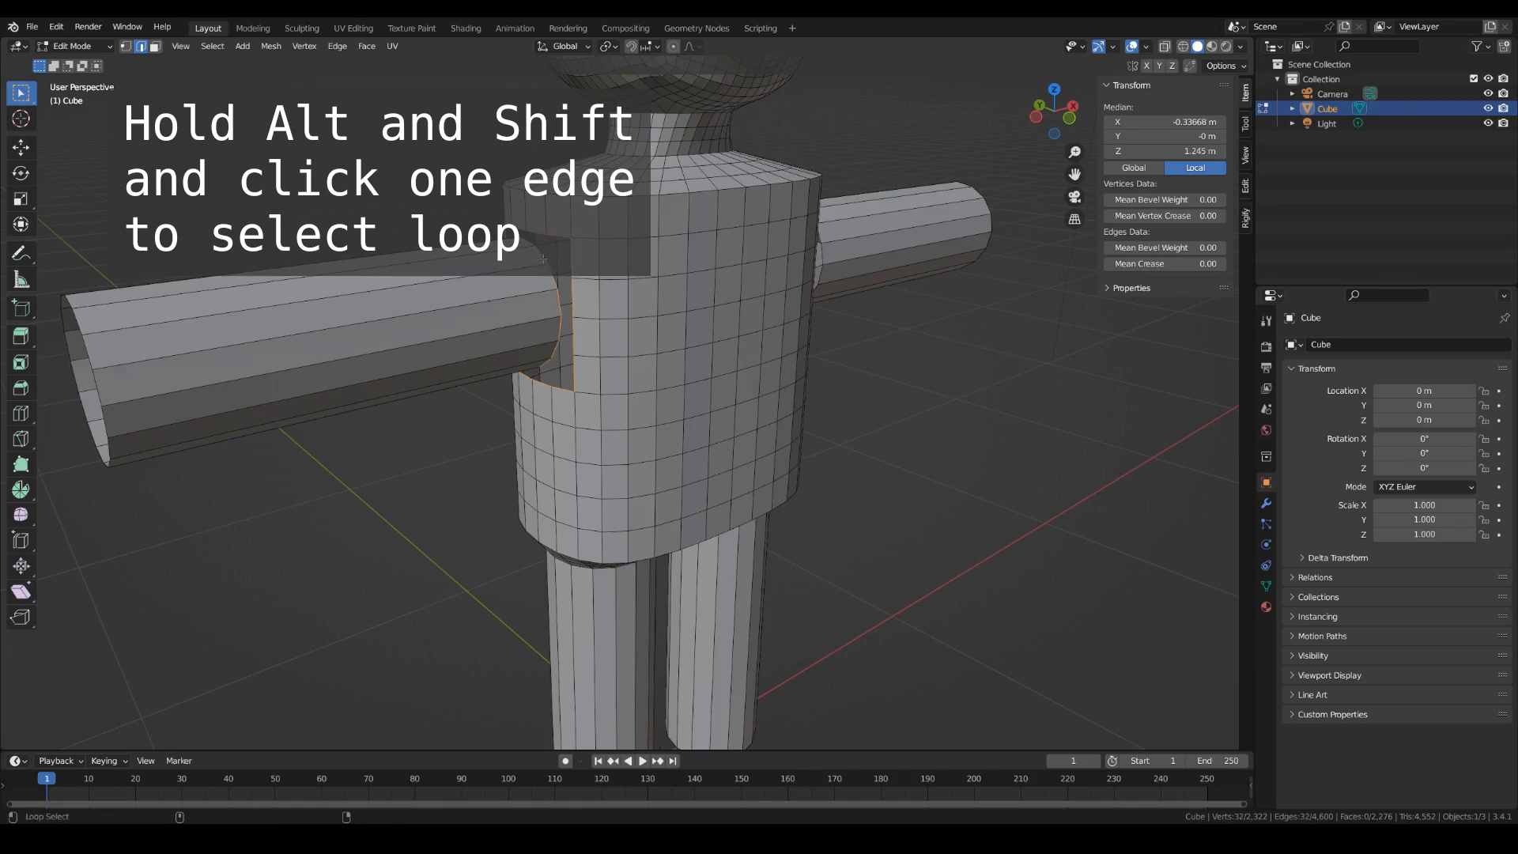
pyautogui.moveTo(735, 427); pyautogui.dragTo(680, 419, button='middle')
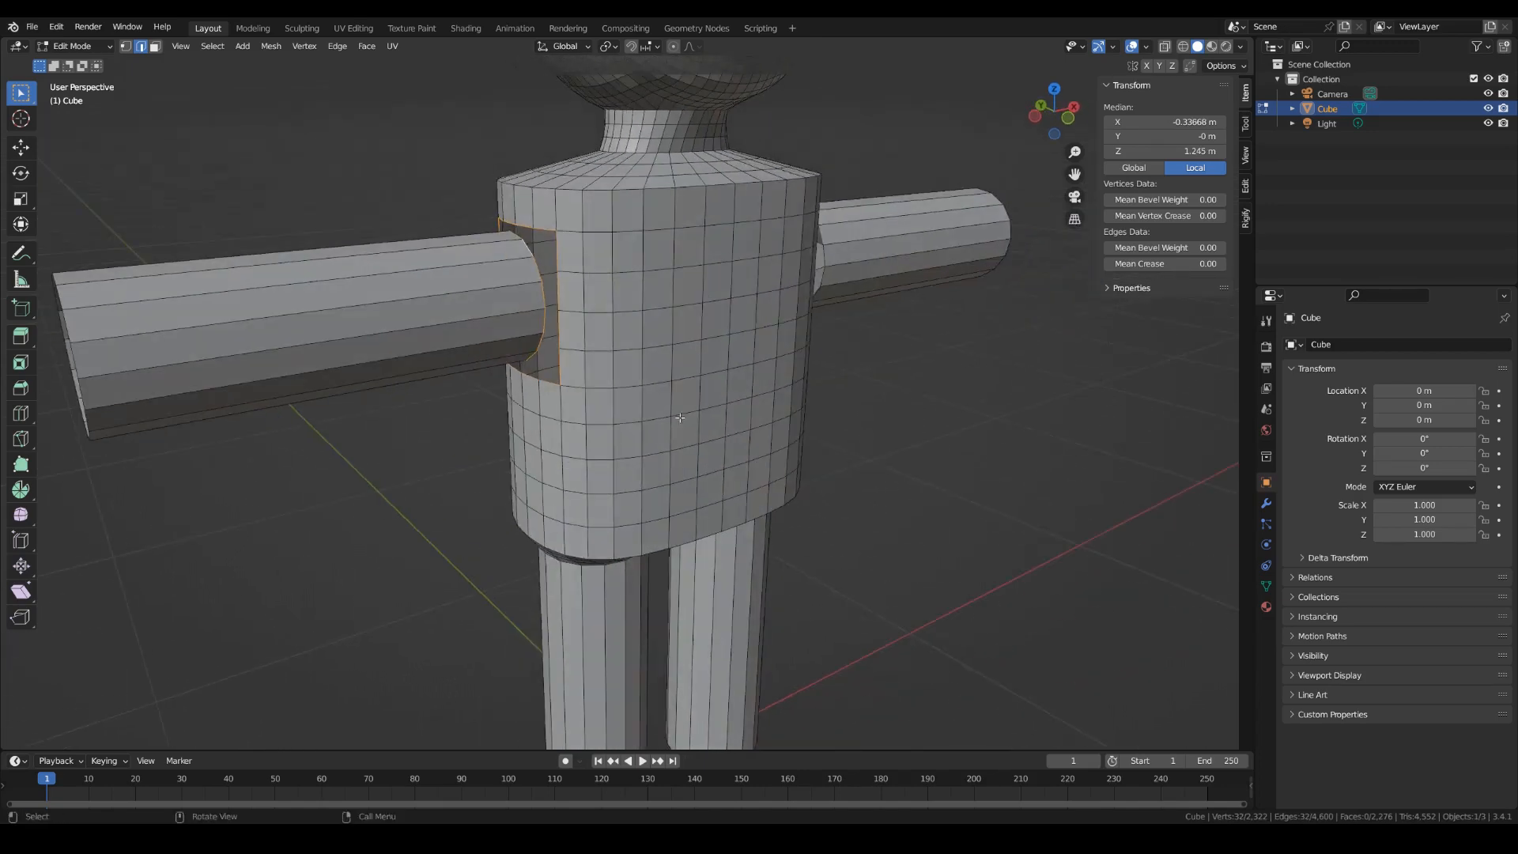
pyautogui.click(337, 46)
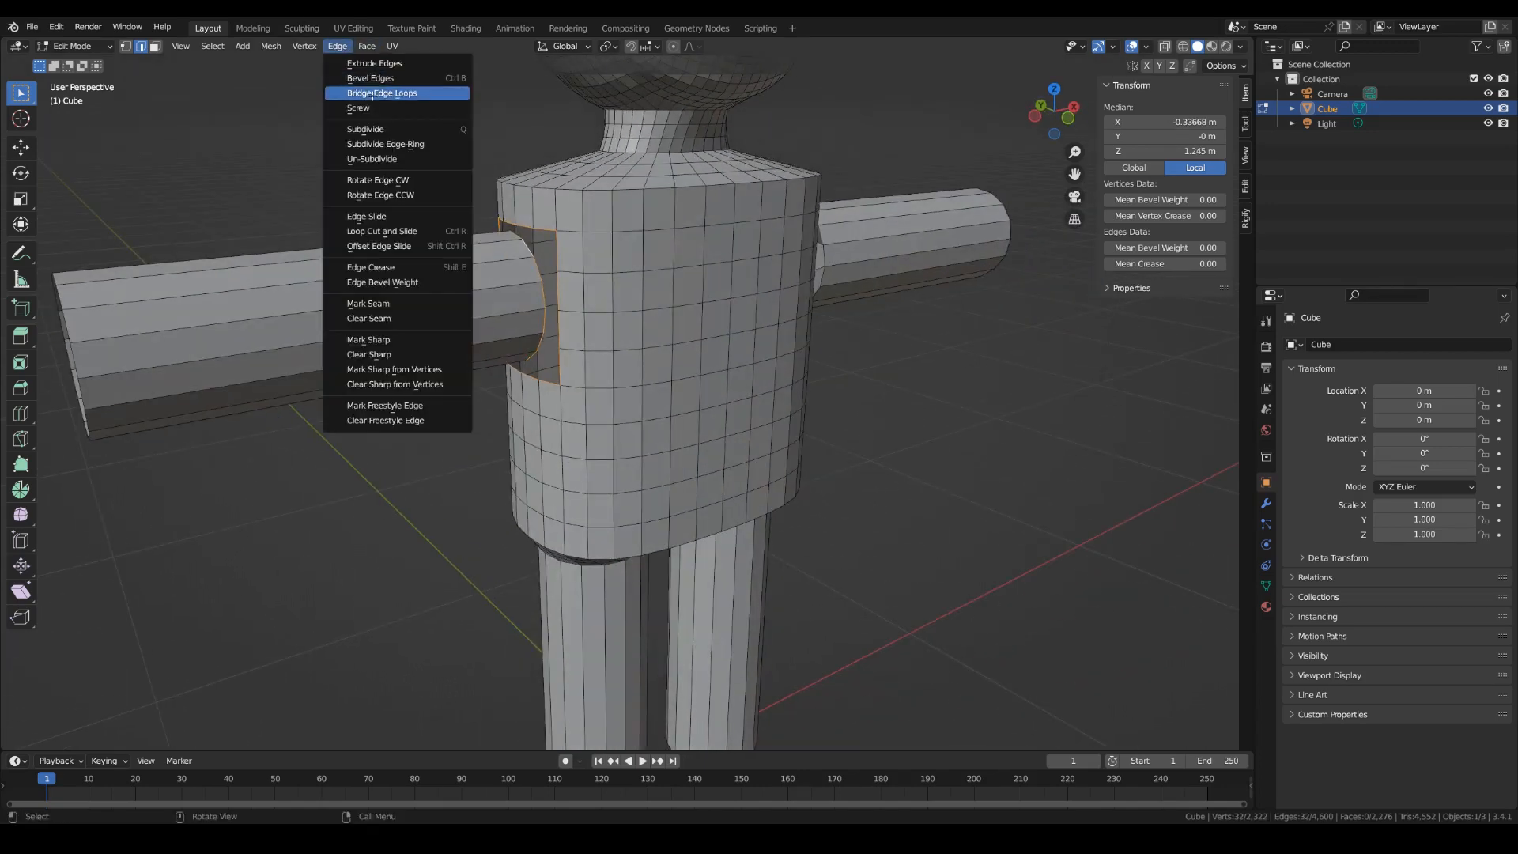
pyautogui.click(374, 94)
pyautogui.moveTo(849, 510)
pyautogui.mouseDown(button='middle')
pyautogui.moveTo(790, 498)
pyautogui.moveTo(877, 522)
pyautogui.moveTo(835, 512)
pyautogui.mouseUp(button='middle')
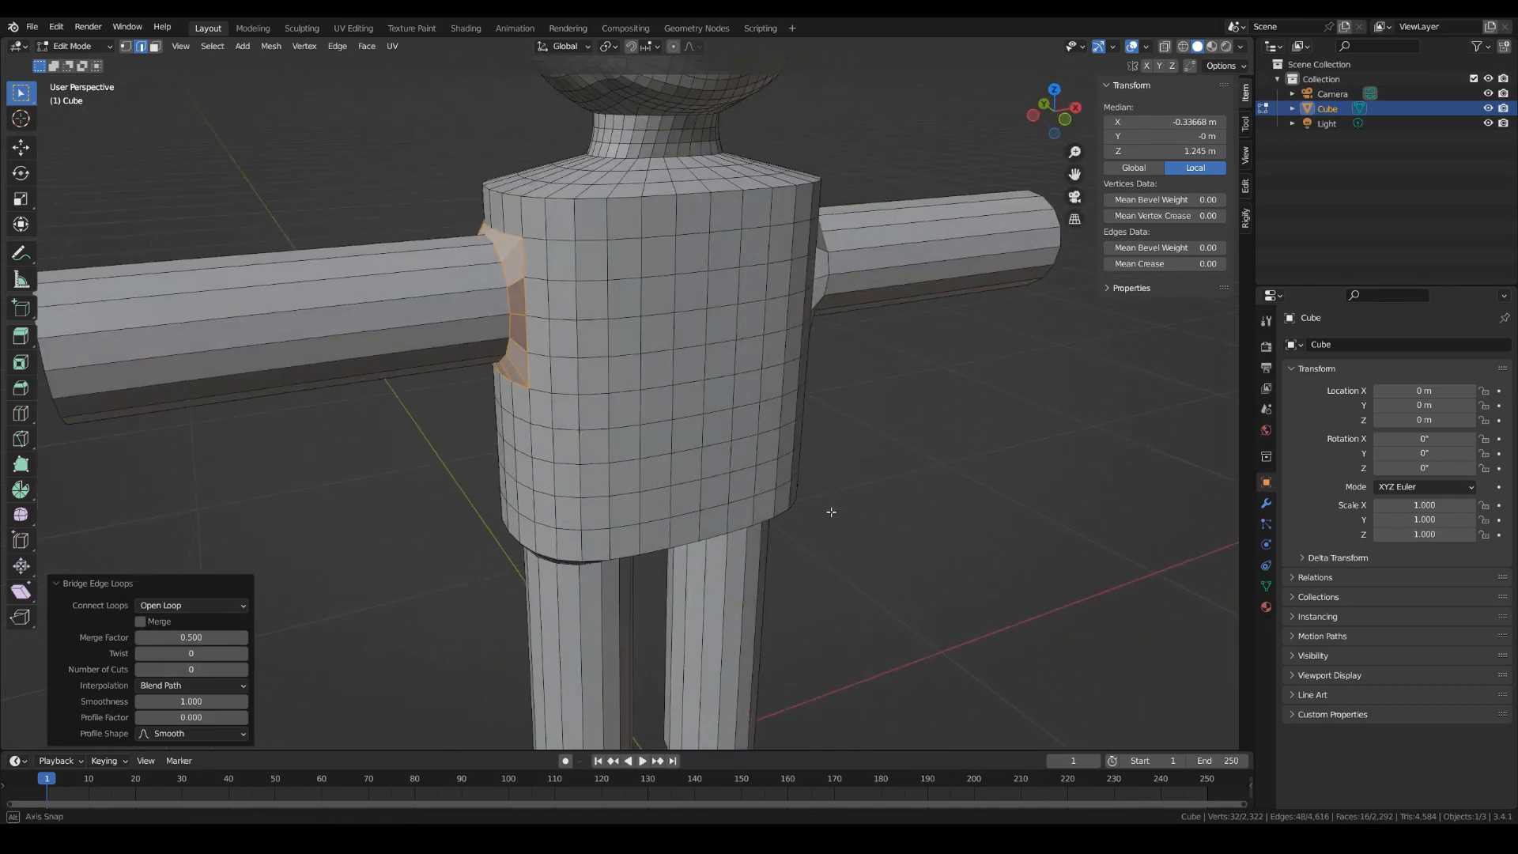
pyautogui.scroll(-3, 833, 510)
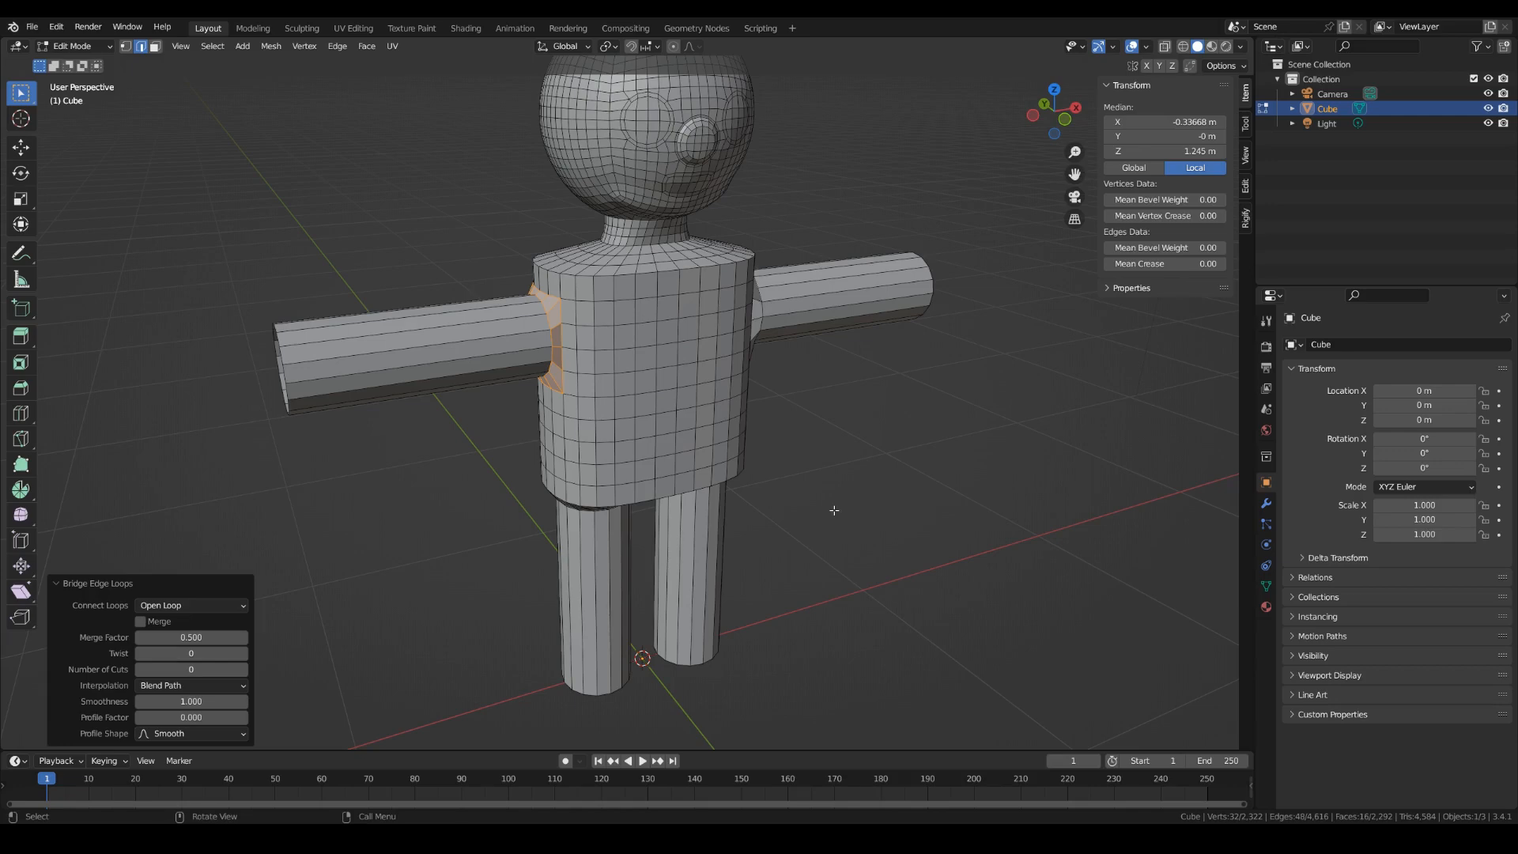
pyautogui.hotkey('alt', 'a')
# Add a loop cut with 2 cuts around the bridged shoulder on the positive X side.
pyautogui.moveTo(830, 513); pyautogui.dragTo(784, 482, button='middle')
pyautogui.scroll(3, 870, 427)
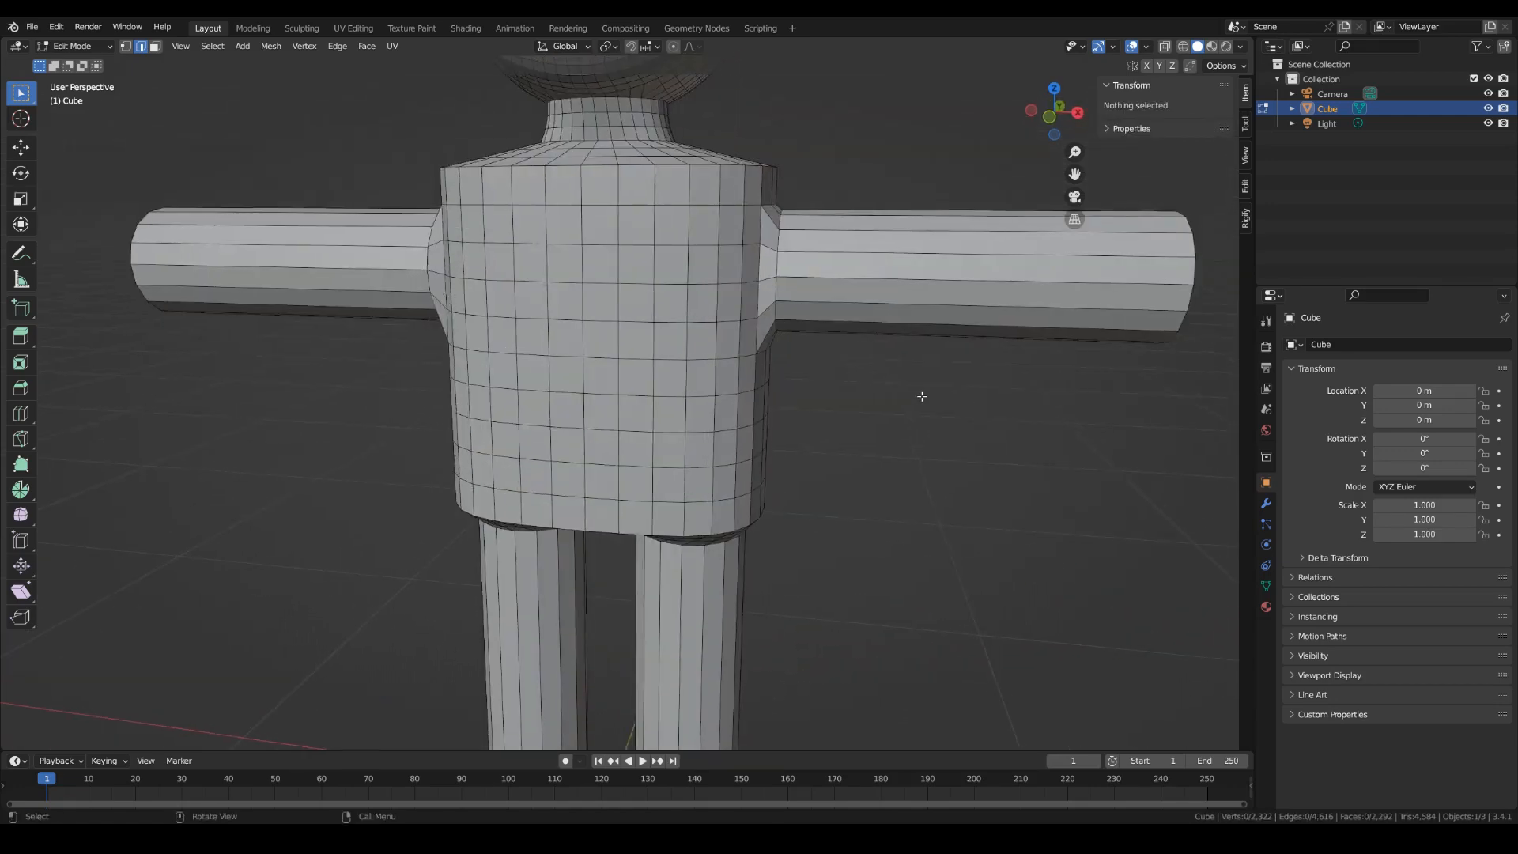
pyautogui.click(19, 412)
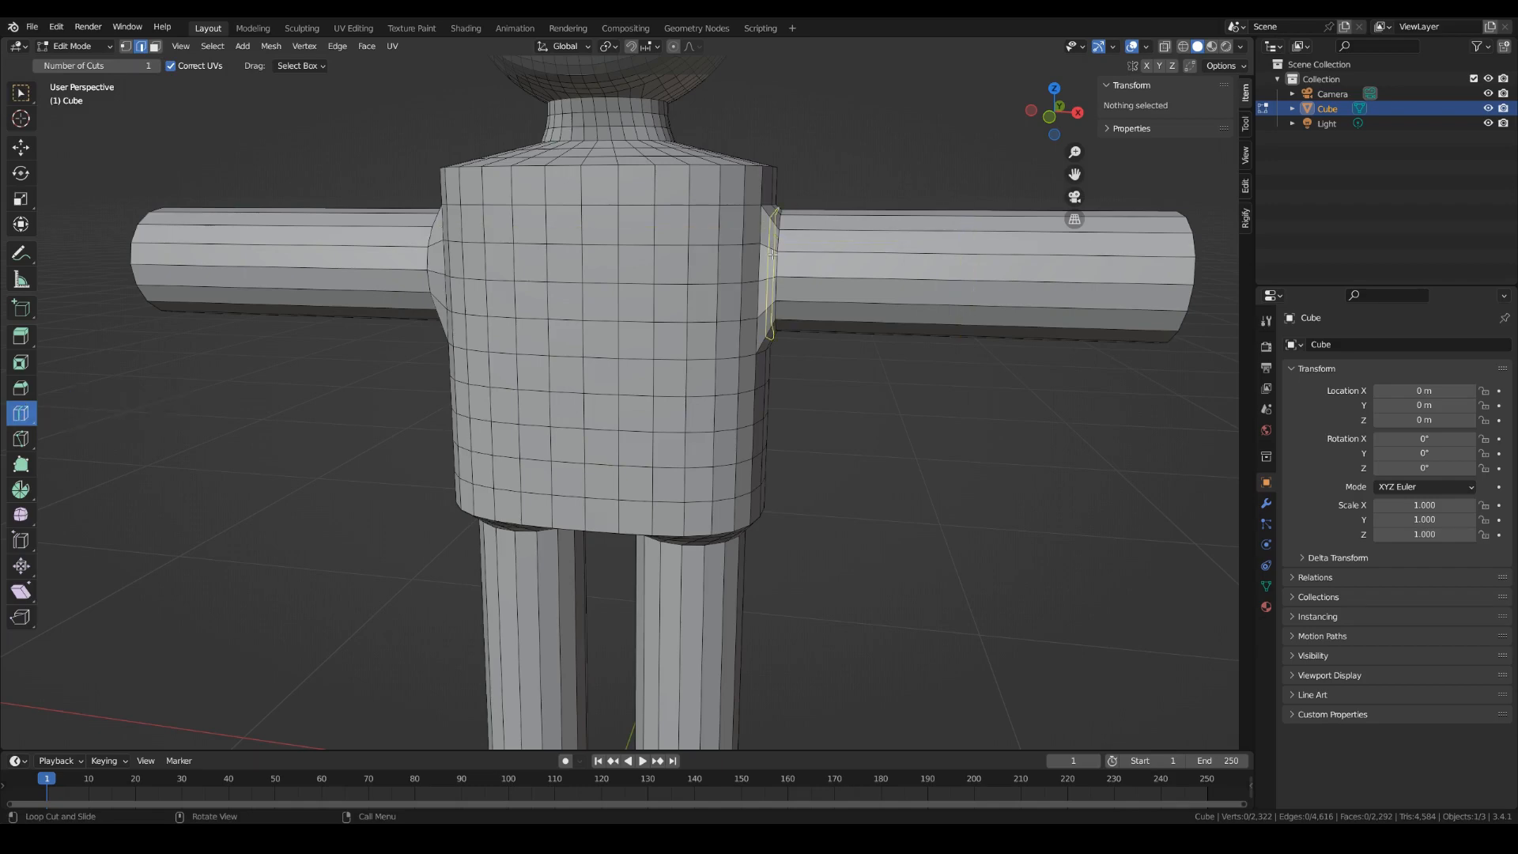
pyautogui.click(773, 269)
pyautogui.click(243, 606)
# Add a loop cut with 2 cuts around the bridged shoulder on the negative X side, and deselect everything.
pyautogui.moveTo(846, 557); pyautogui.dragTo(894, 559, button='middle')
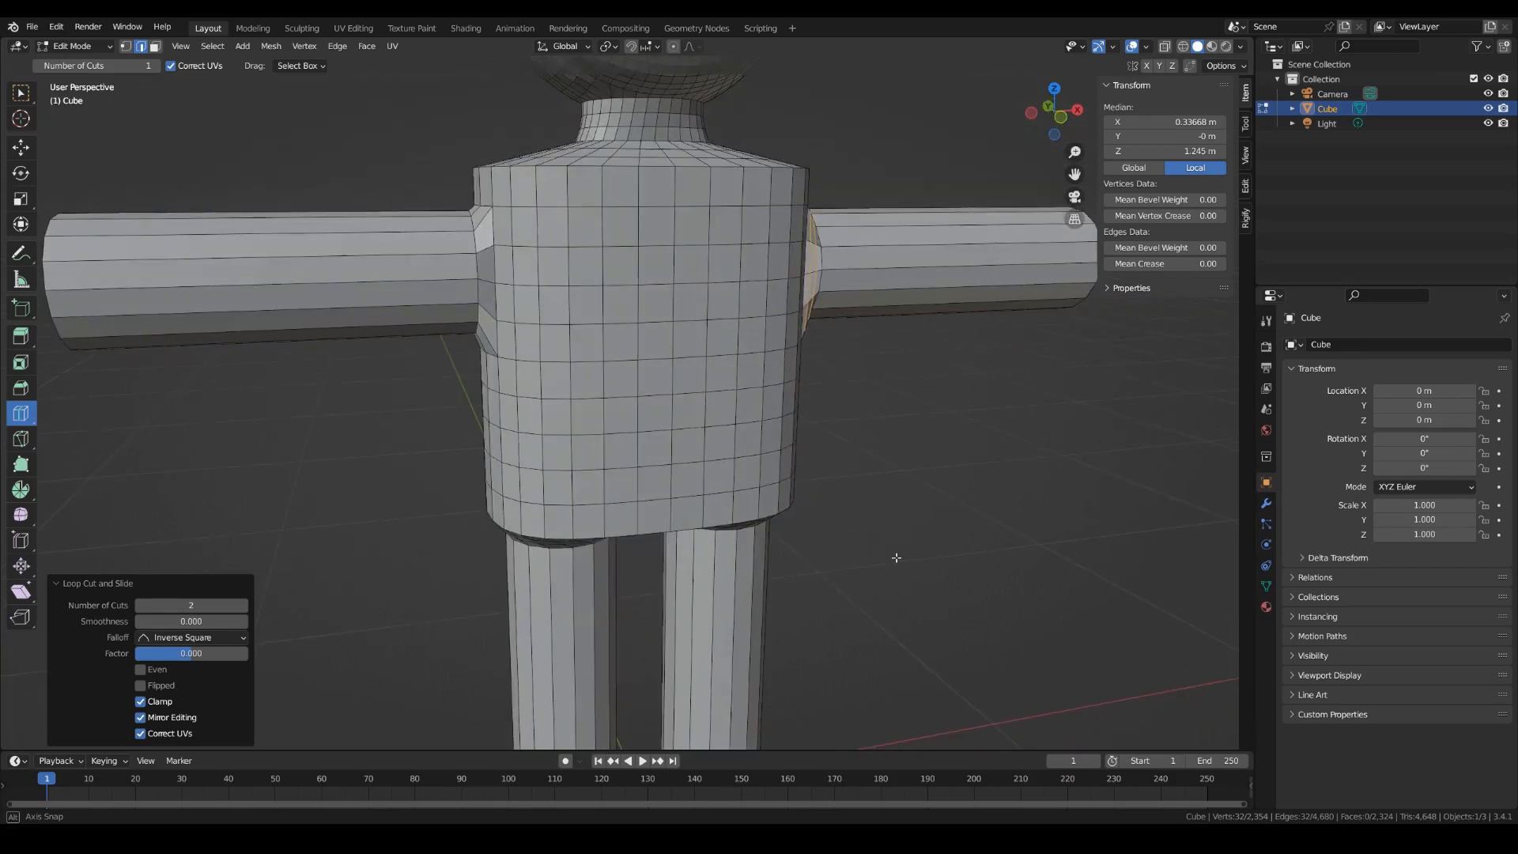
pyautogui.click(485, 244)
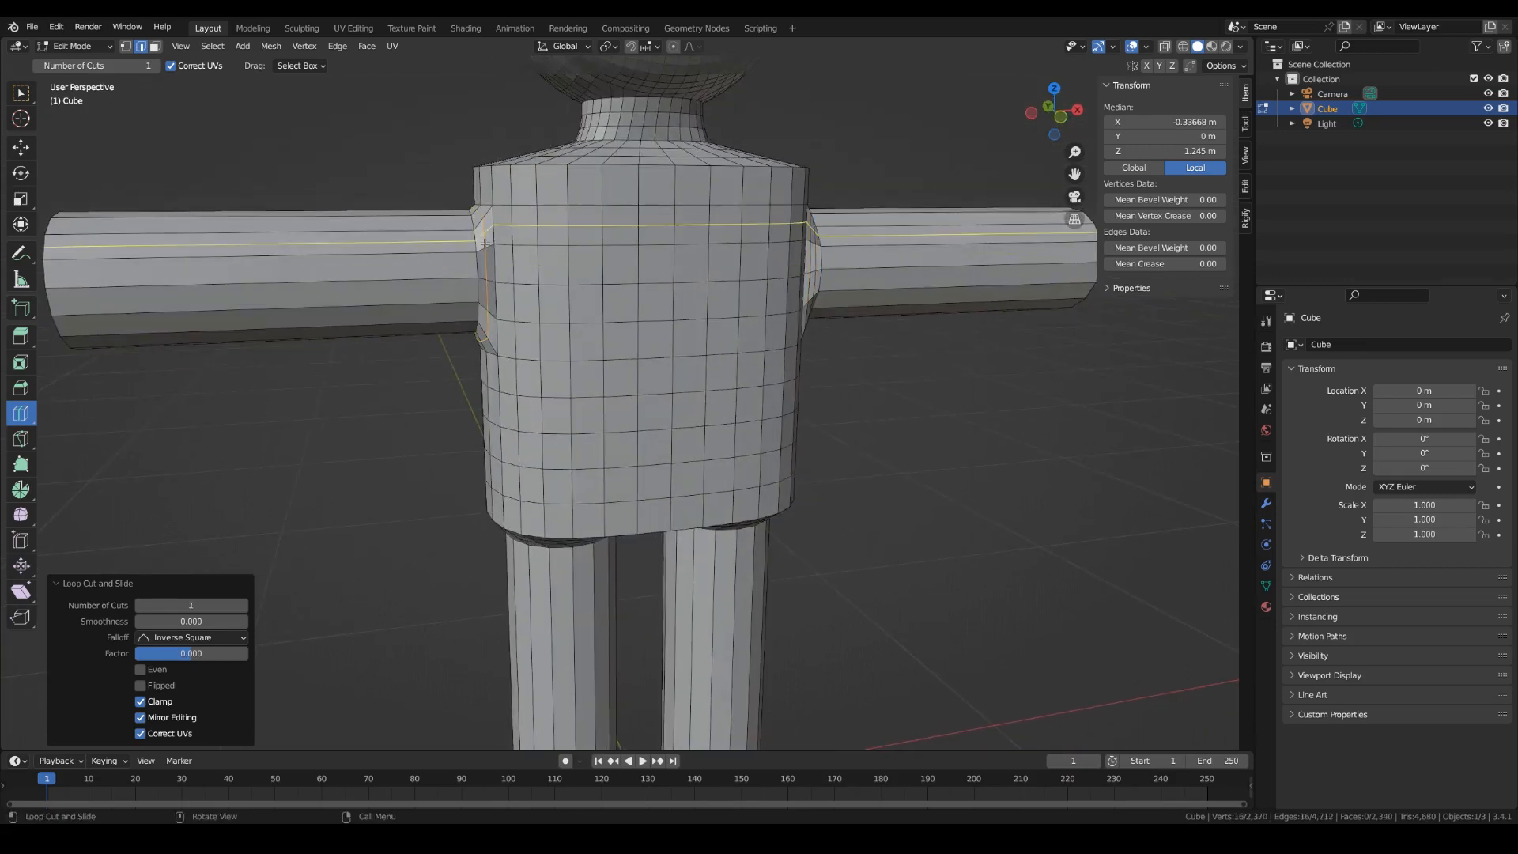
pyautogui.click(244, 608)
pyautogui.moveTo(988, 576); pyautogui.dragTo(1030, 609, button='middle')
pyautogui.press('a')
pyautogui.hotkey('alt', 'a')
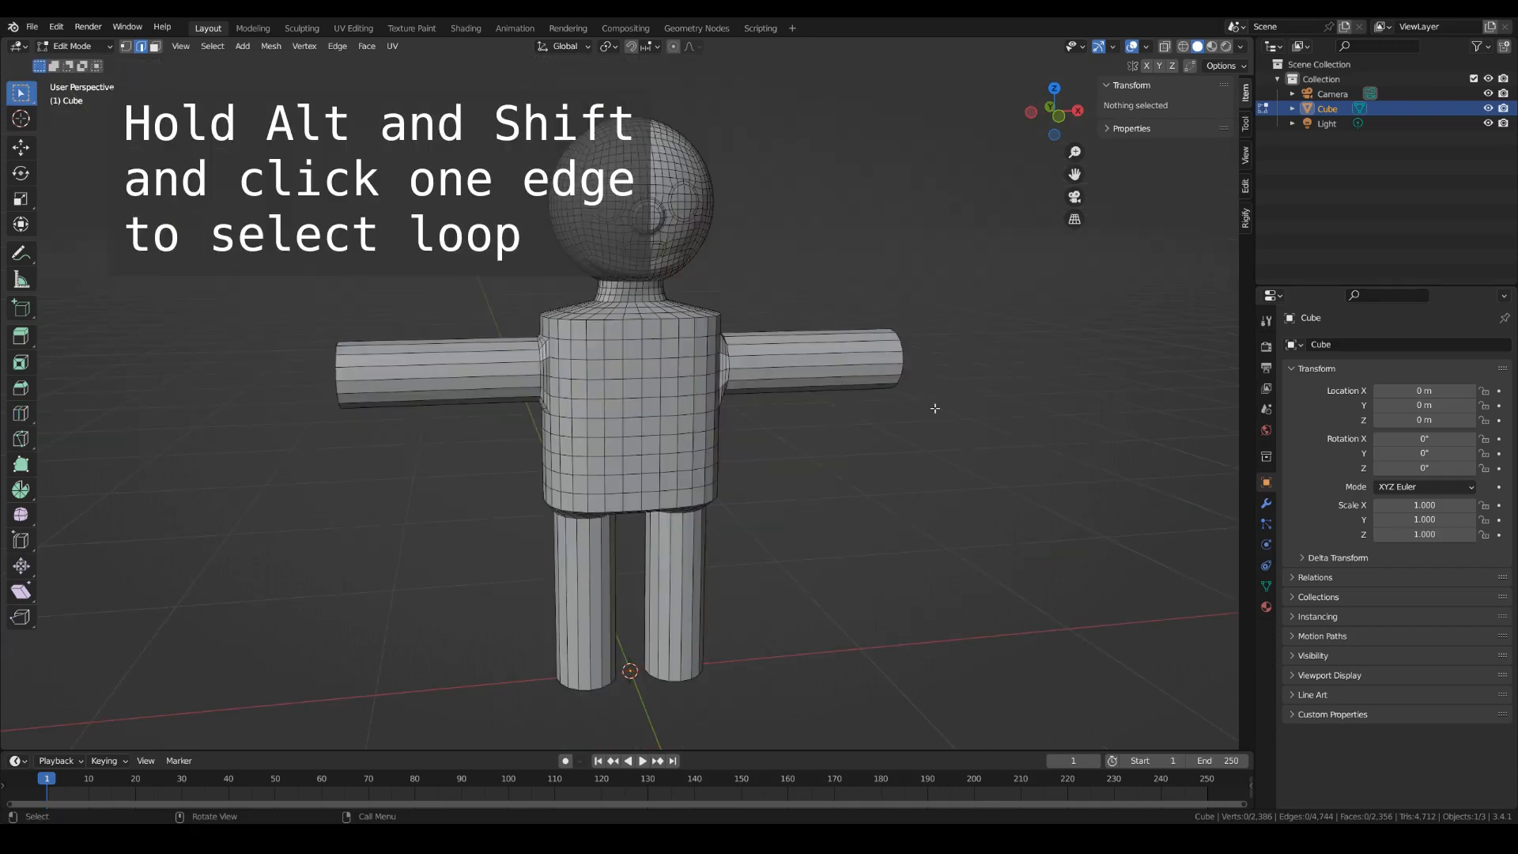
# Close the open end of the positive X arm with a Grid Fill, using an offset of 2.
pyautogui.keyDown('alt'); pyautogui.keyDown('shift'); pyautogui.click(901, 344); pyautogui.keyUp('shift'); pyautogui.keyUp('alt')
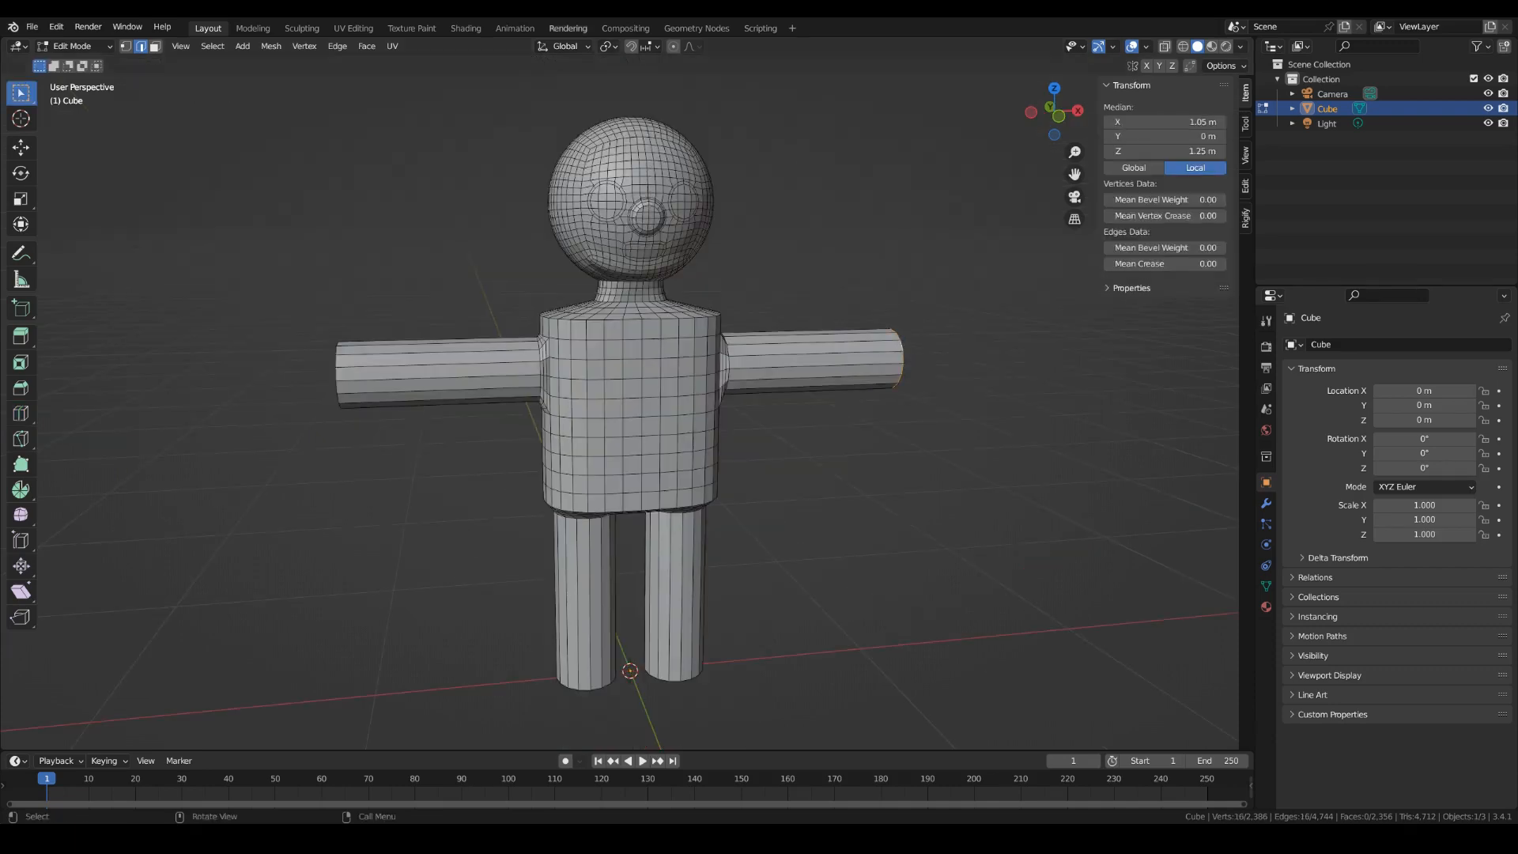
pyautogui.moveTo(937, 313); pyautogui.dragTo(869, 332, button='middle')
pyautogui.click(366, 46)
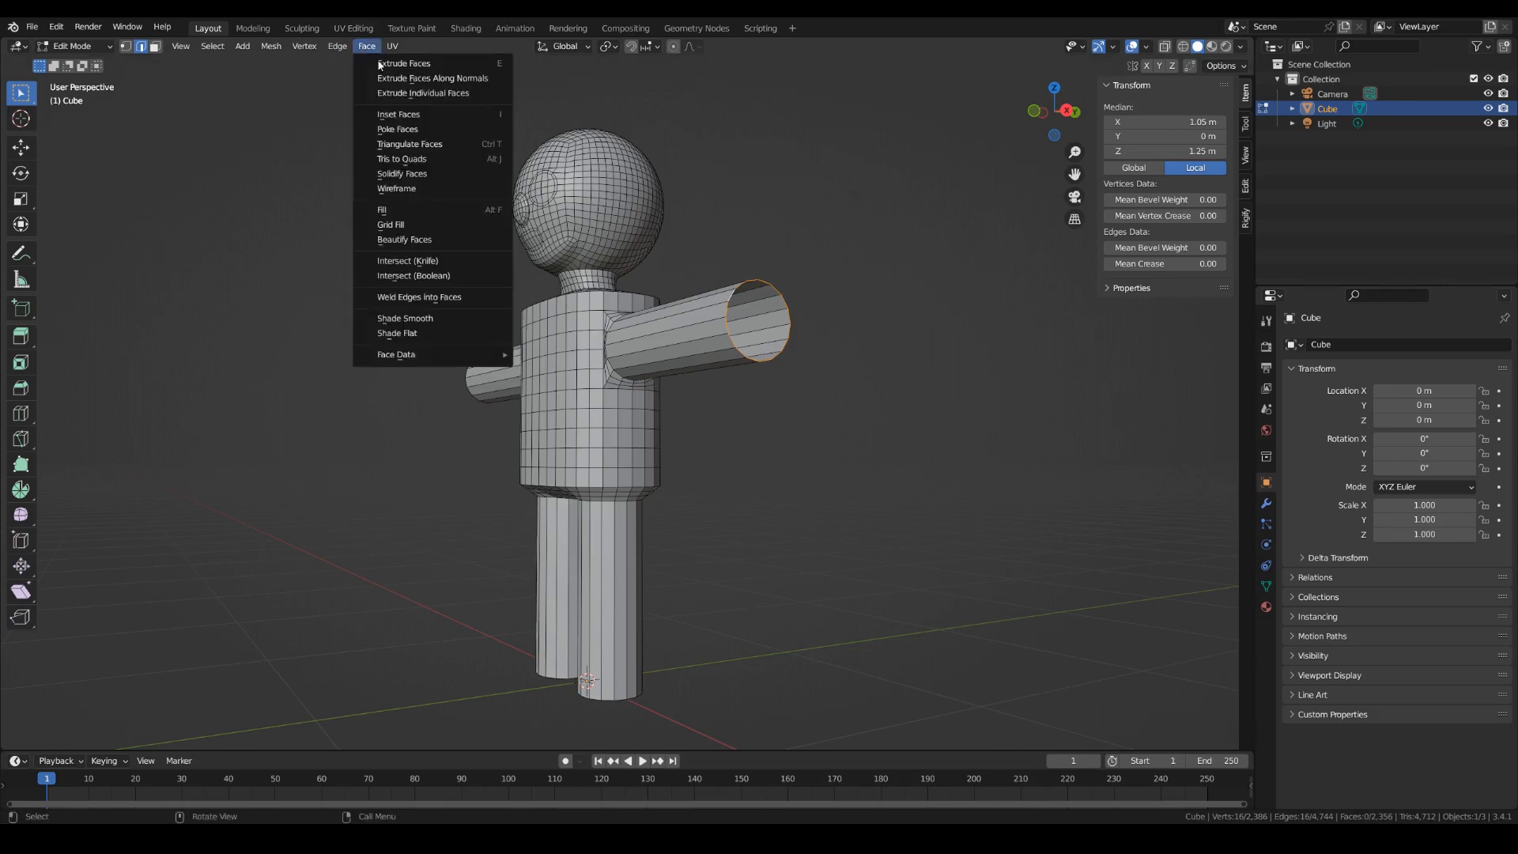
pyautogui.click(407, 210)
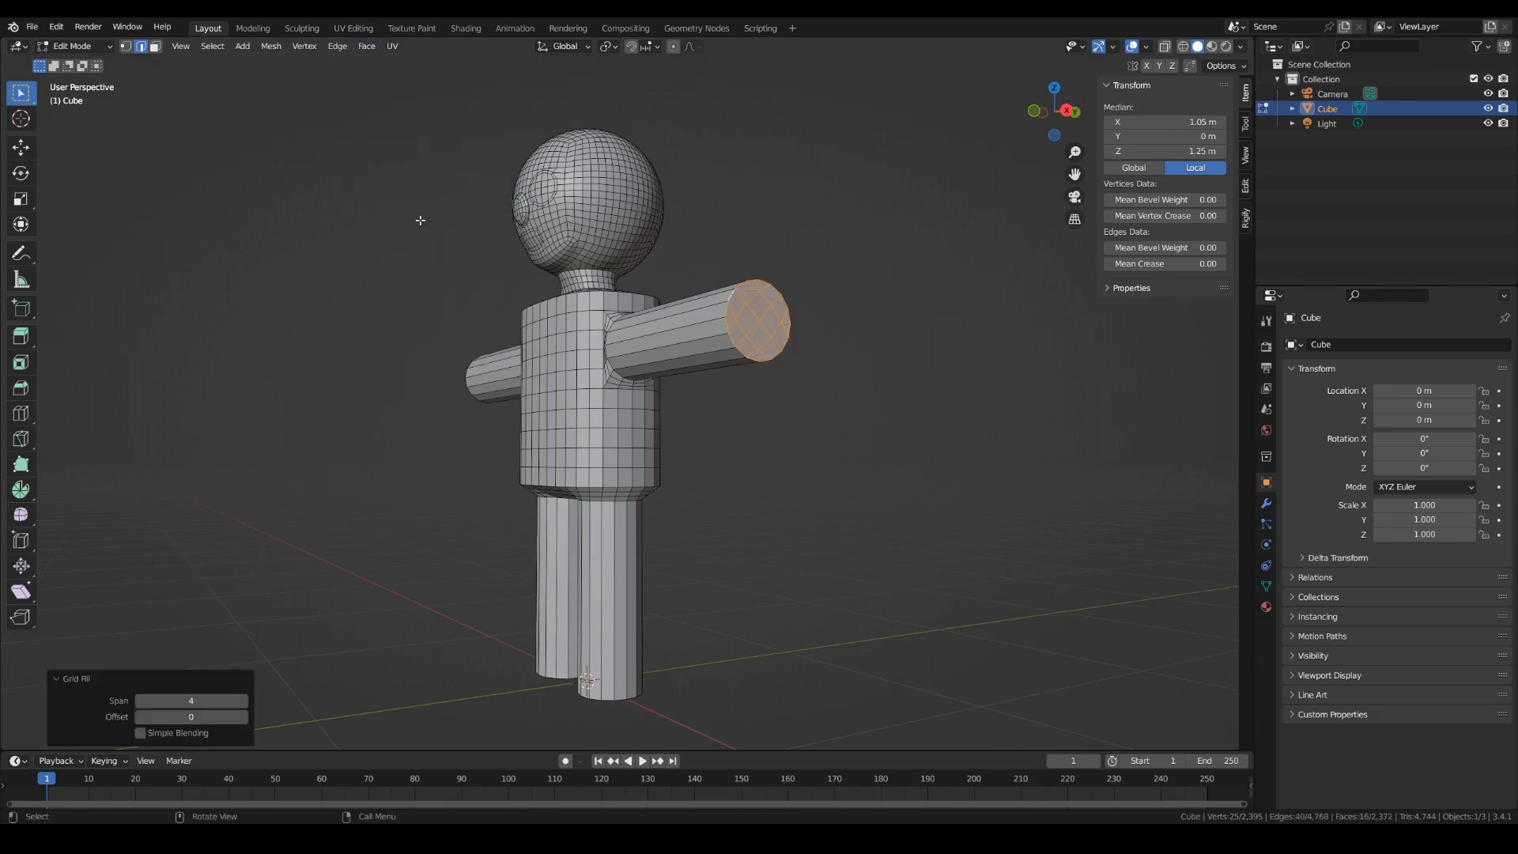
pyautogui.click(244, 717)
pyautogui.click(244, 717)
# Close the open end of the negative X arm with a Grid Fill at offset 2, and clear the selection.
pyautogui.moveTo(411, 443); pyautogui.dragTo(502, 436, button='middle')
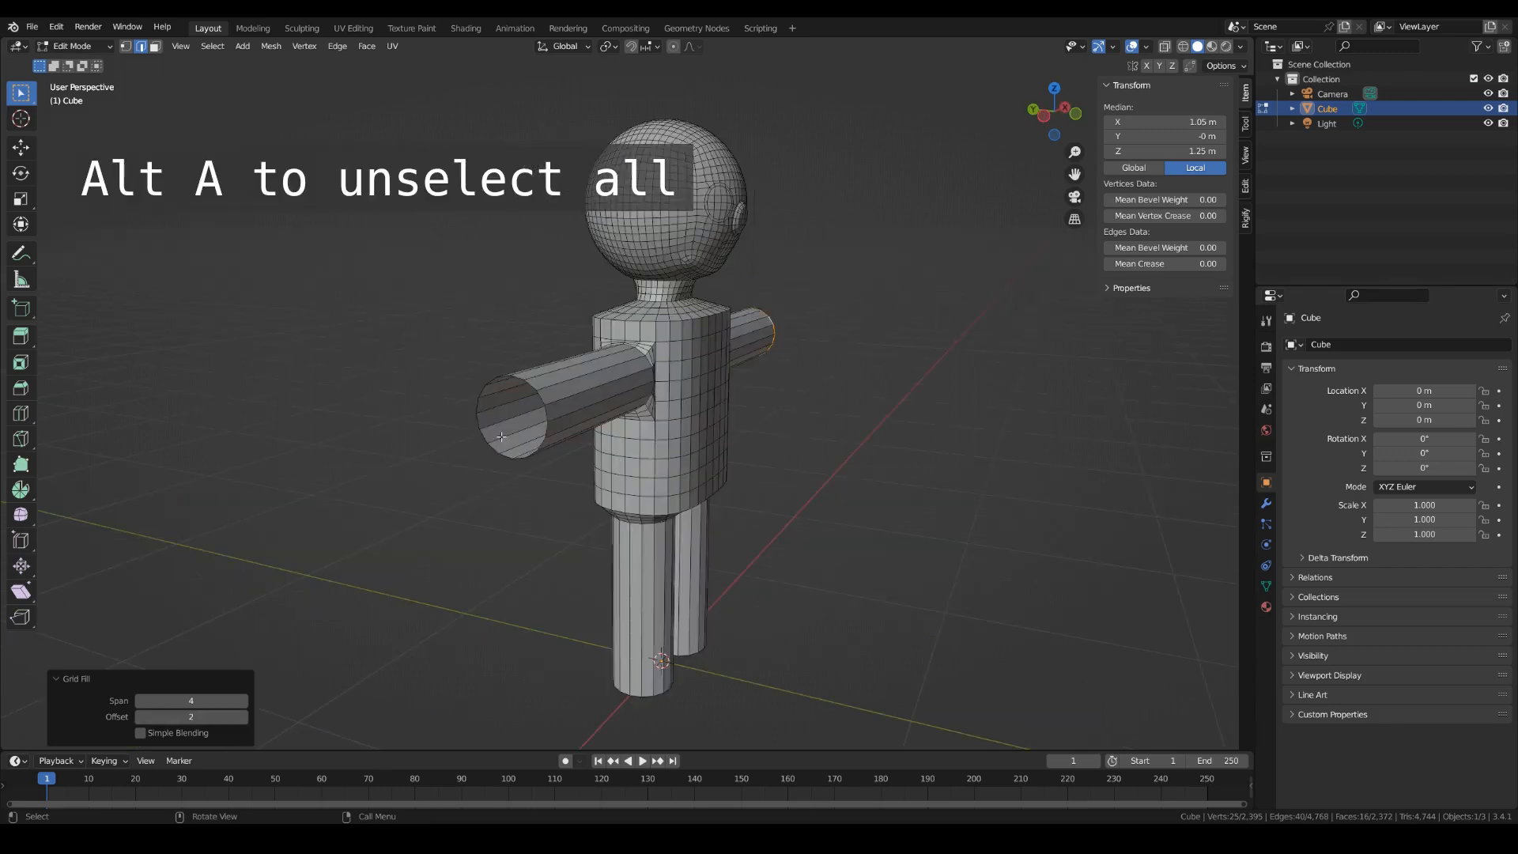
pyautogui.hotkey('alt', 'a')
pyautogui.keyDown('alt'); pyautogui.keyDown('shift'); pyautogui.click(506, 455); pyautogui.keyUp('shift'); pyautogui.keyUp('alt')
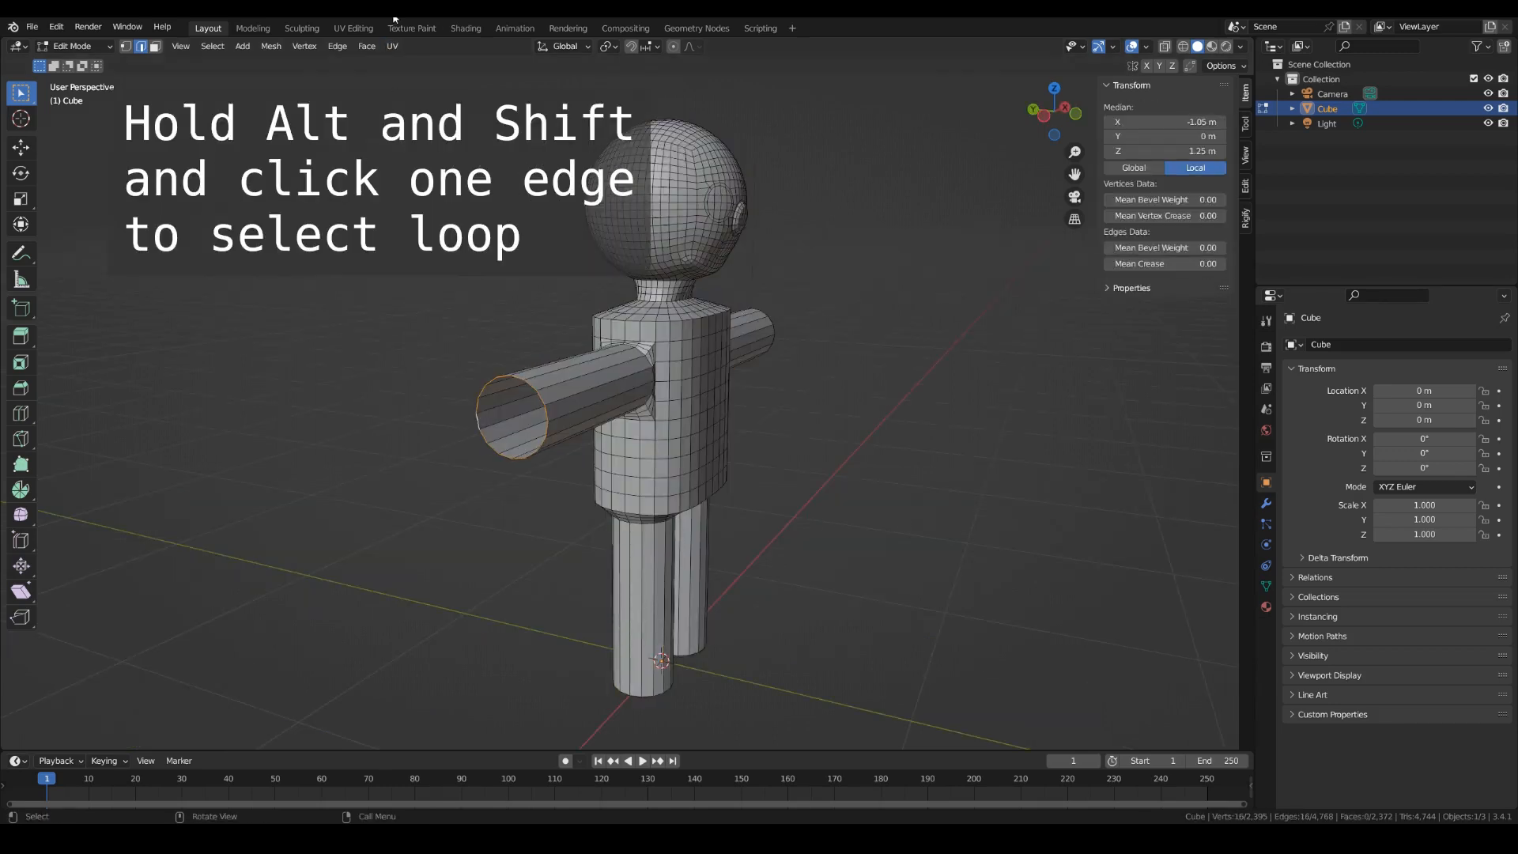
pyautogui.click(367, 46)
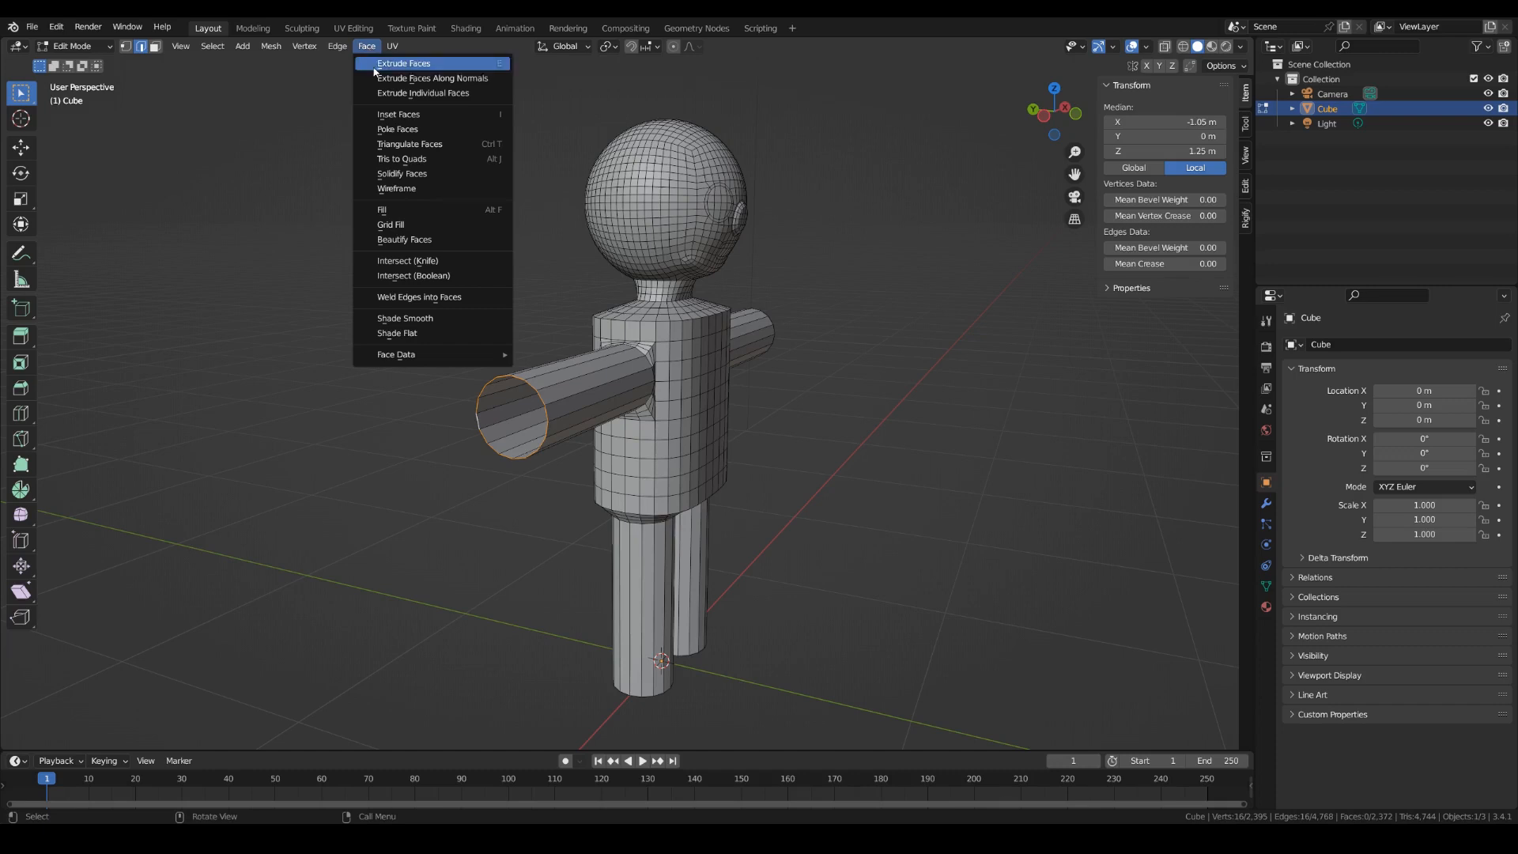
pyautogui.click(413, 231)
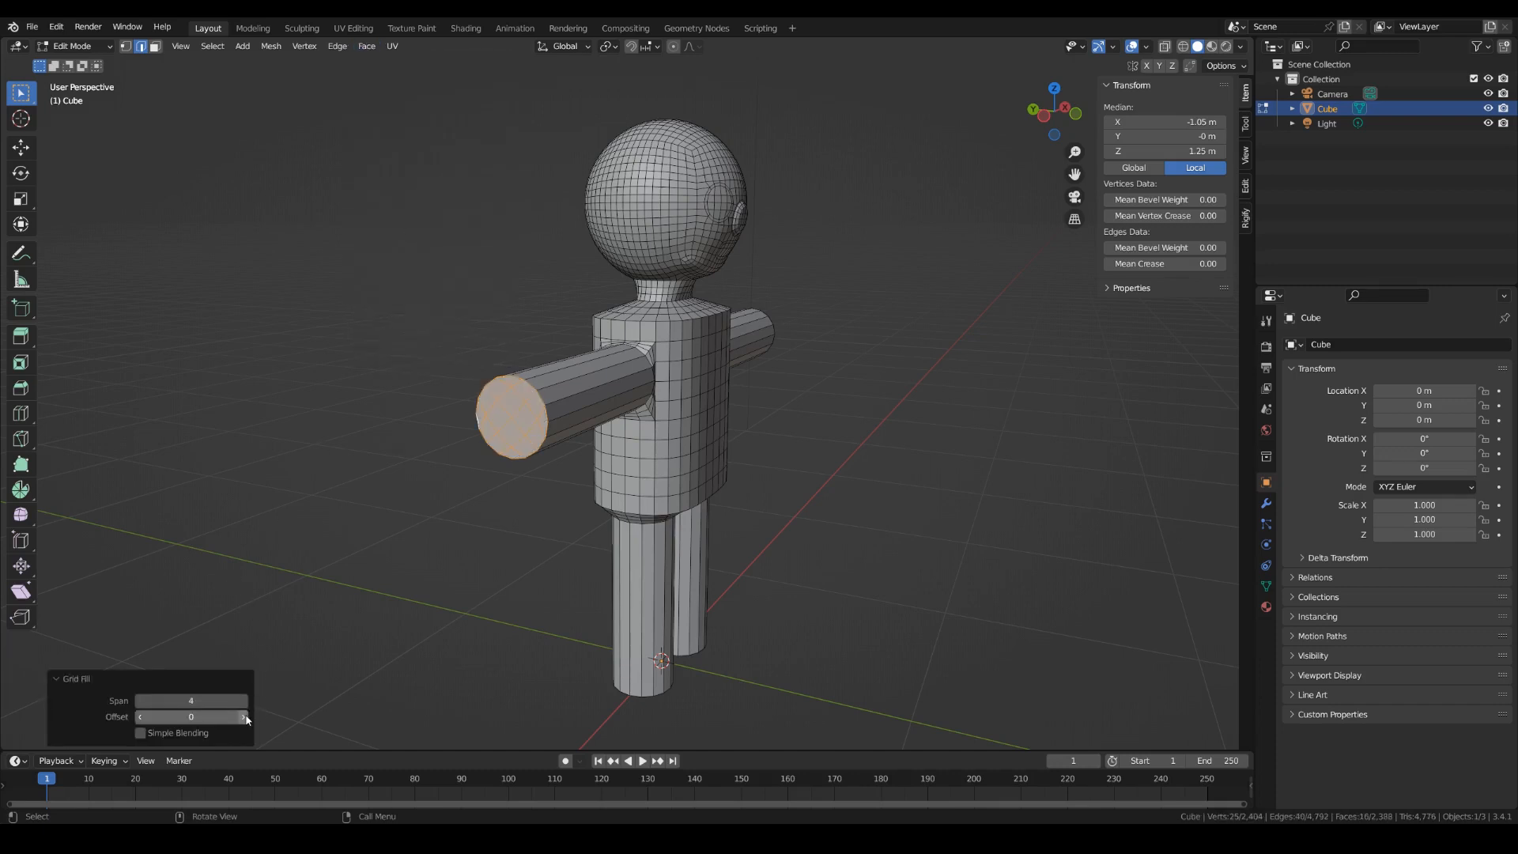
pyautogui.moveTo(481, 596); pyautogui.dragTo(484, 528, button='middle')
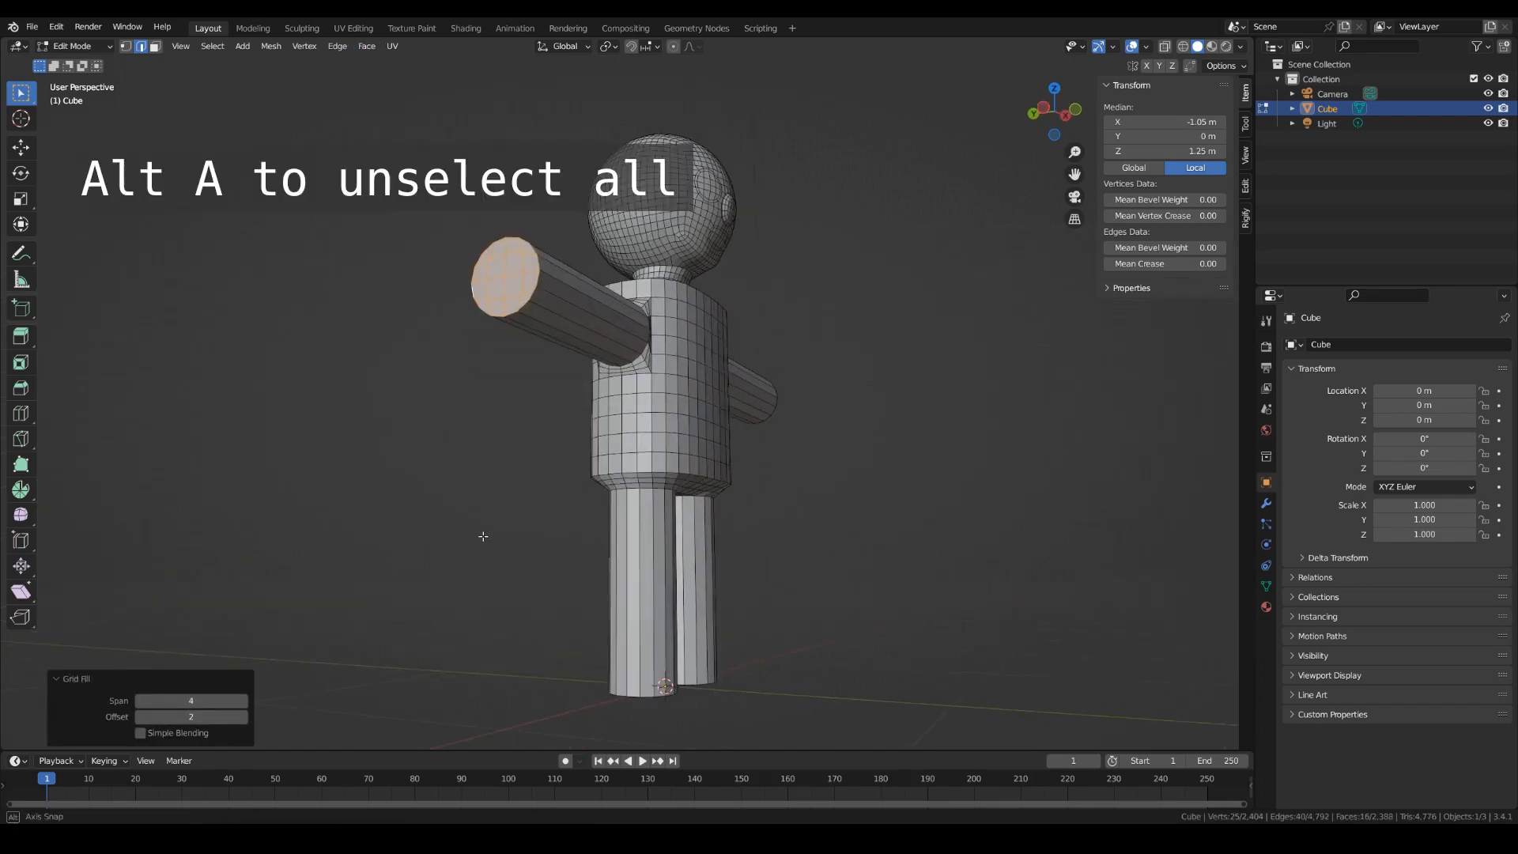
pyautogui.hotkey('alt', 'a')
pyautogui.moveTo(800, 562); pyautogui.dragTo(735, 554, button='middle')
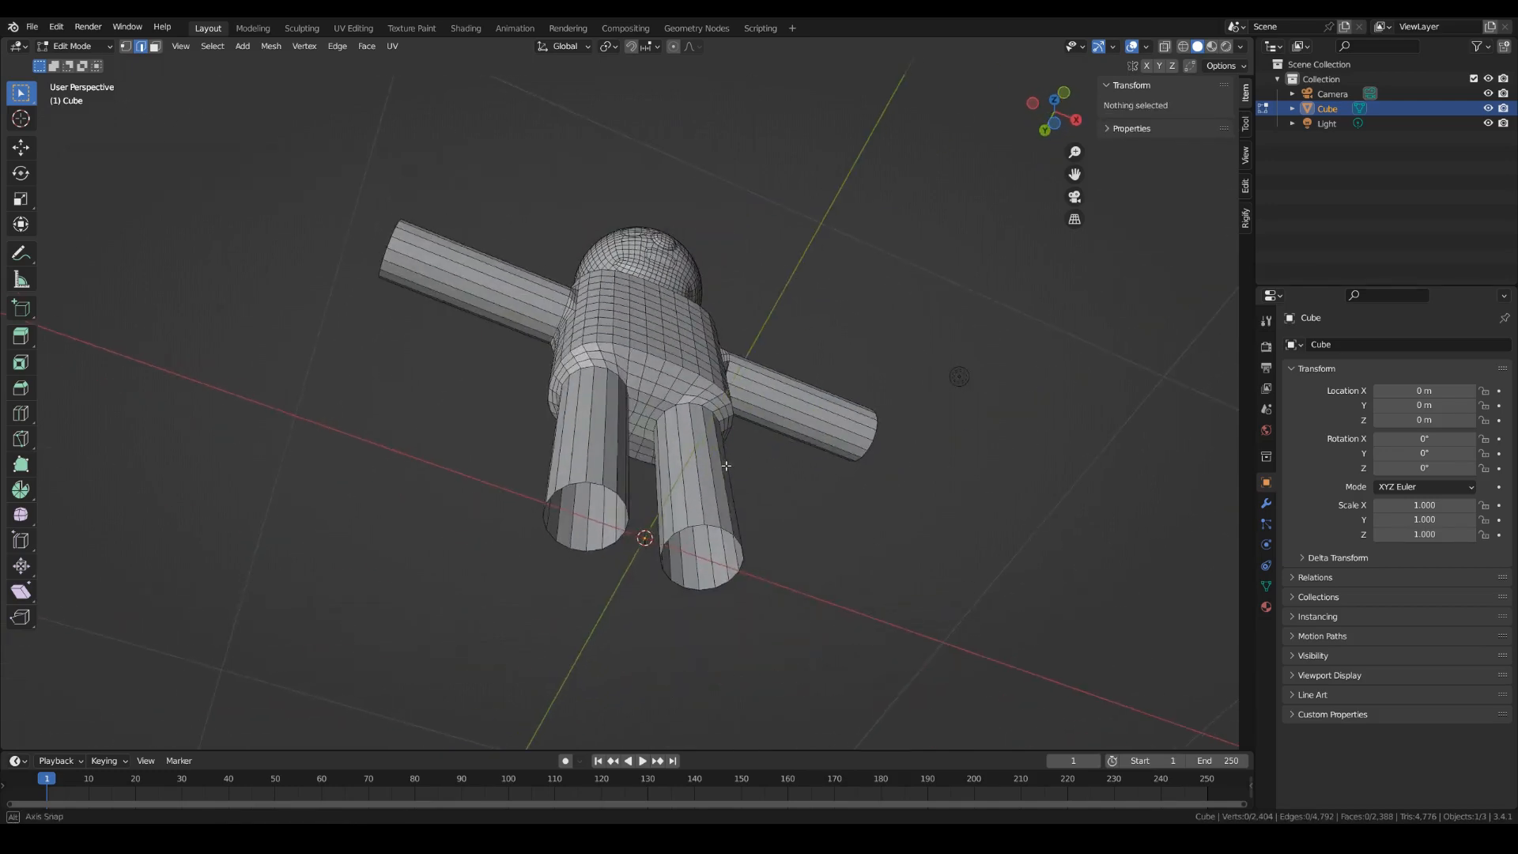
# Close the open end of the positive X leg with a Grid Fill at offset 2, and clear the selection.
pyautogui.keyDown('alt'); pyautogui.keyDown('shift'); pyautogui.click(723, 585); pyautogui.keyUp('shift'); pyautogui.keyUp('alt')
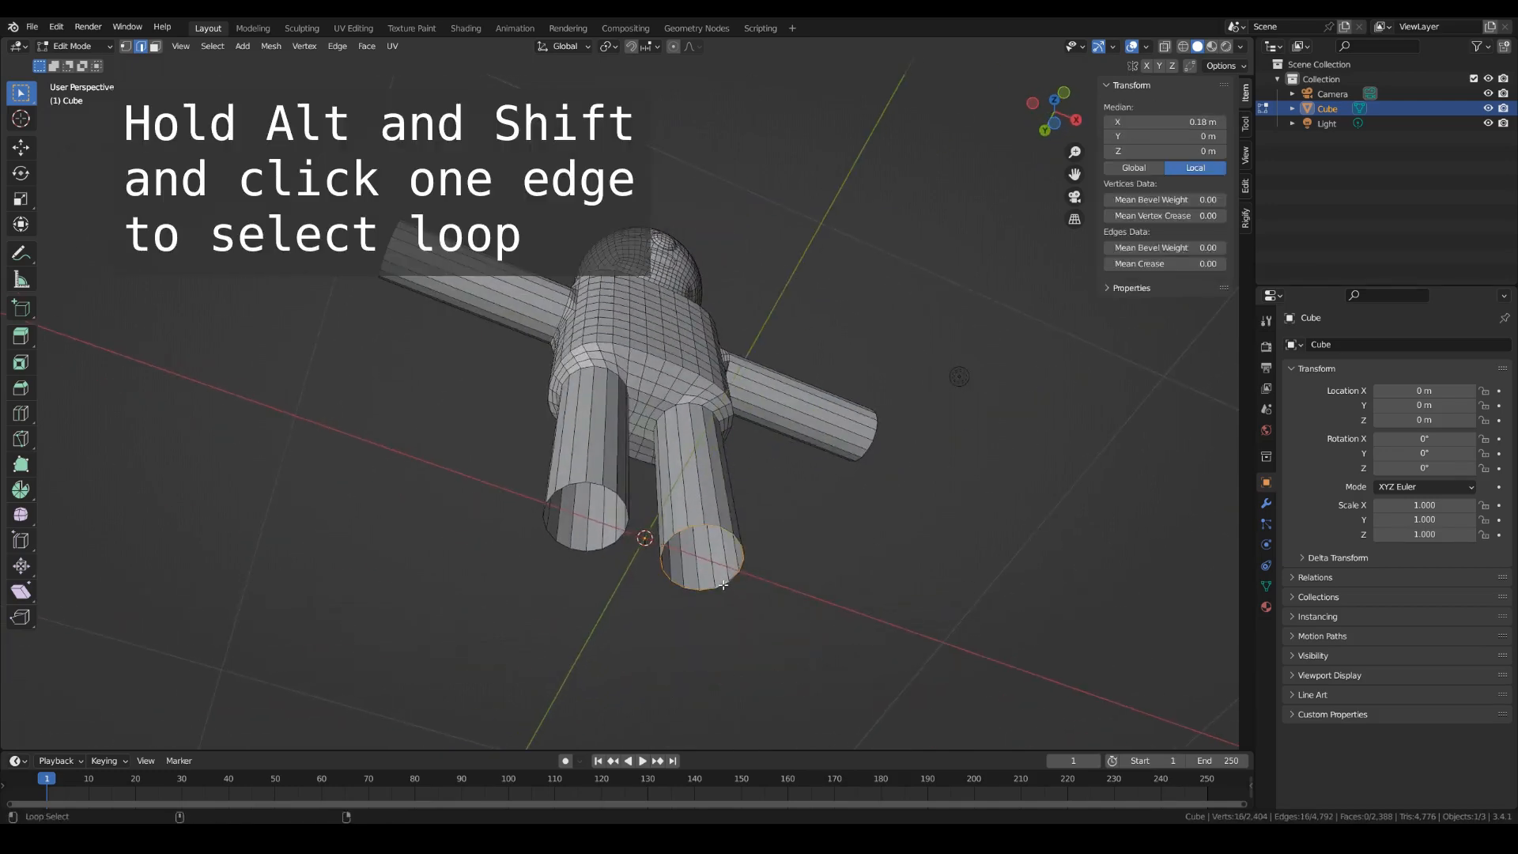
pyautogui.click(367, 46)
pyautogui.click(391, 224)
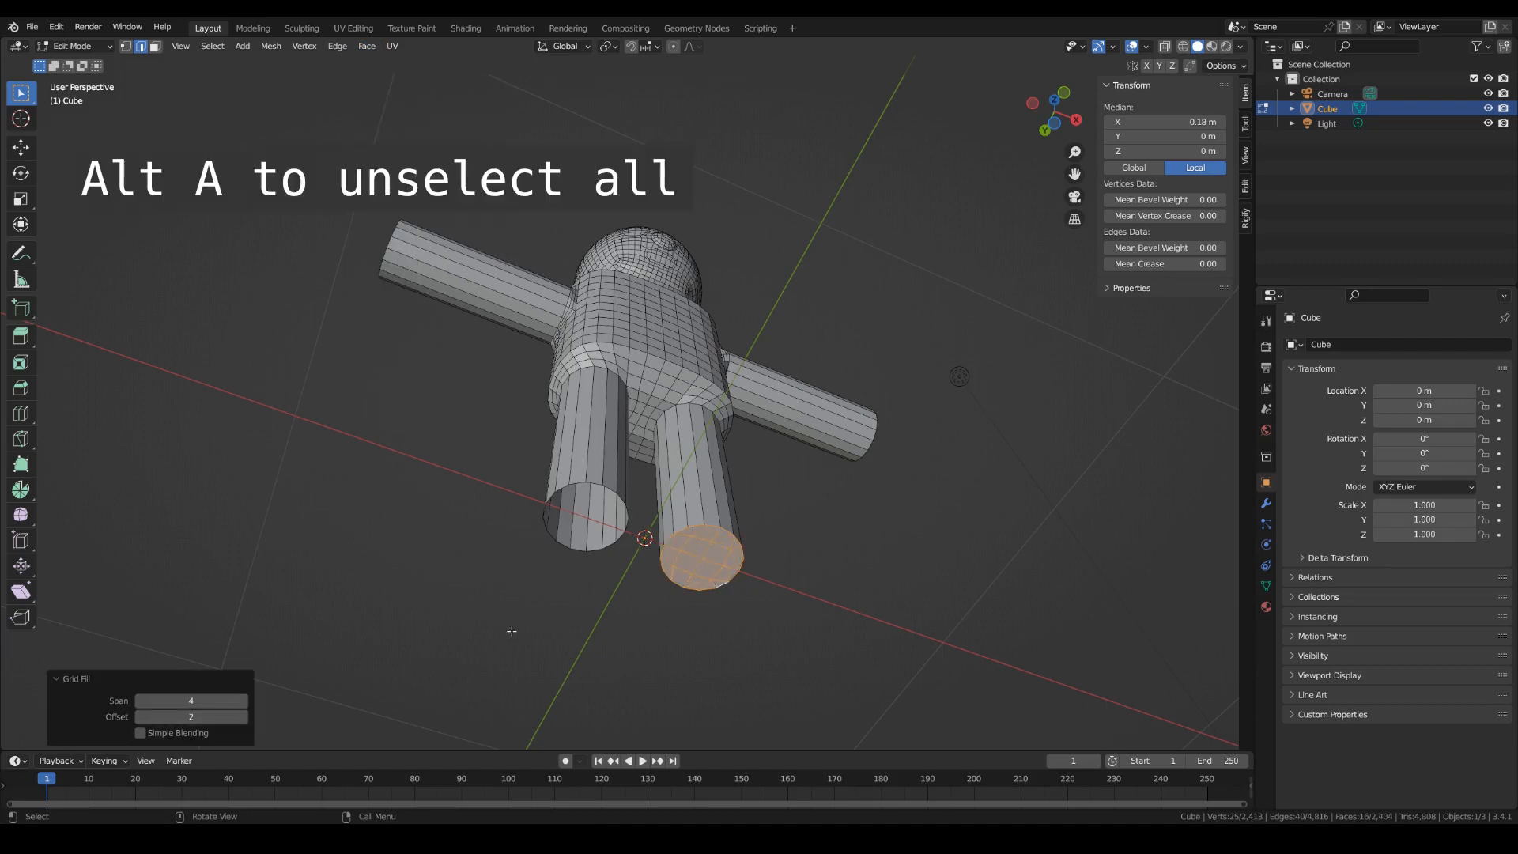
pyautogui.press('a')
pyautogui.moveTo(577, 505); pyautogui.dragTo(591, 491, button='middle')
pyautogui.hotkey('alt', 'a')
# Close the open end of the negative X leg with a Grid Fill of span 4, and clear the selection.
pyautogui.keyDown('alt'); pyautogui.keyDown('shift'); pyautogui.click(591, 491); pyautogui.keyUp('shift'); pyautogui.keyUp('alt')
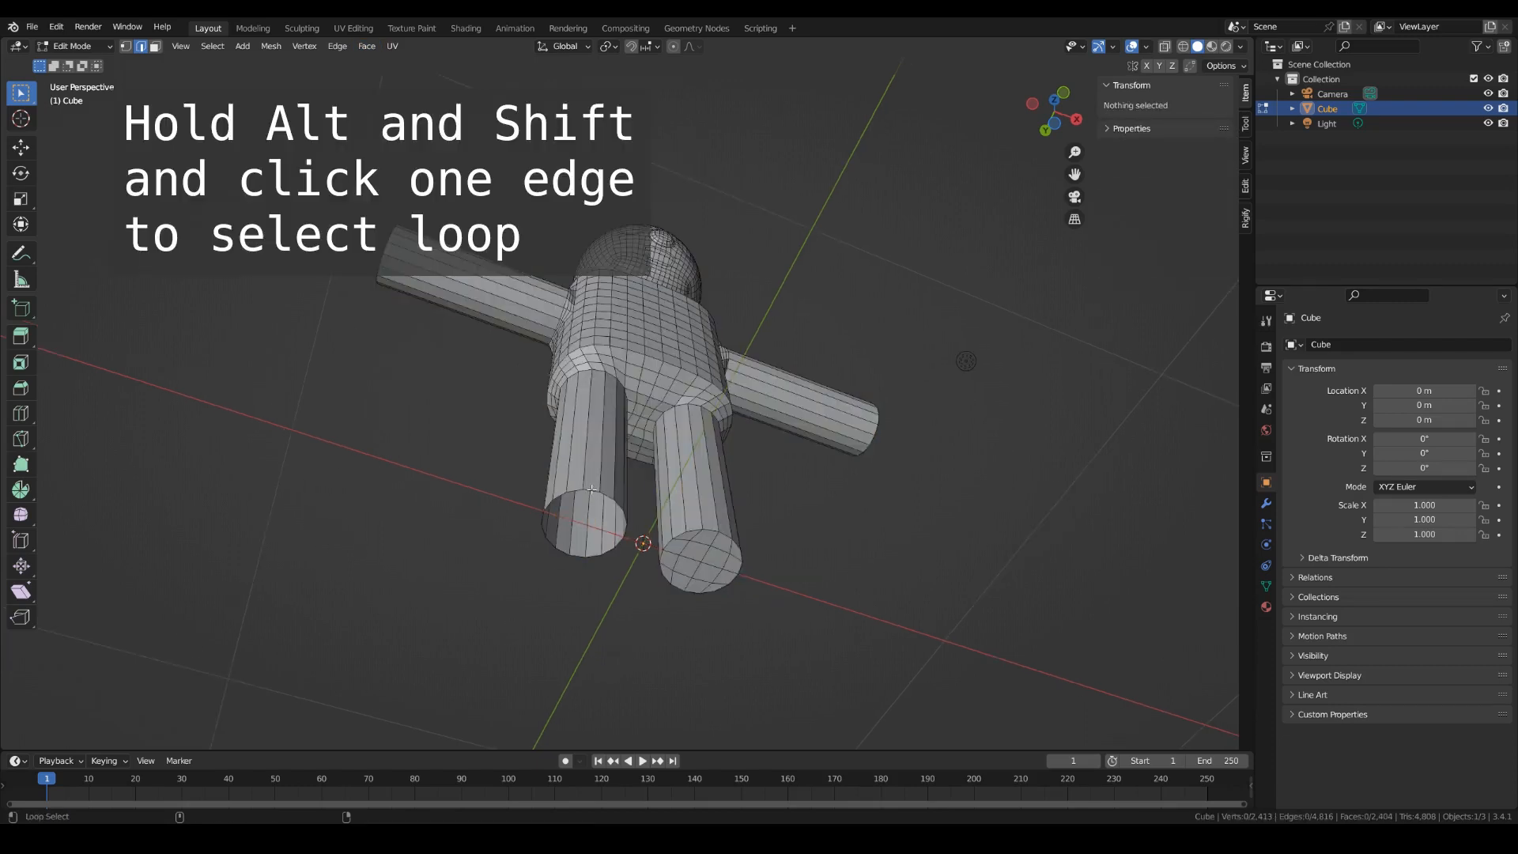
pyautogui.click(367, 45)
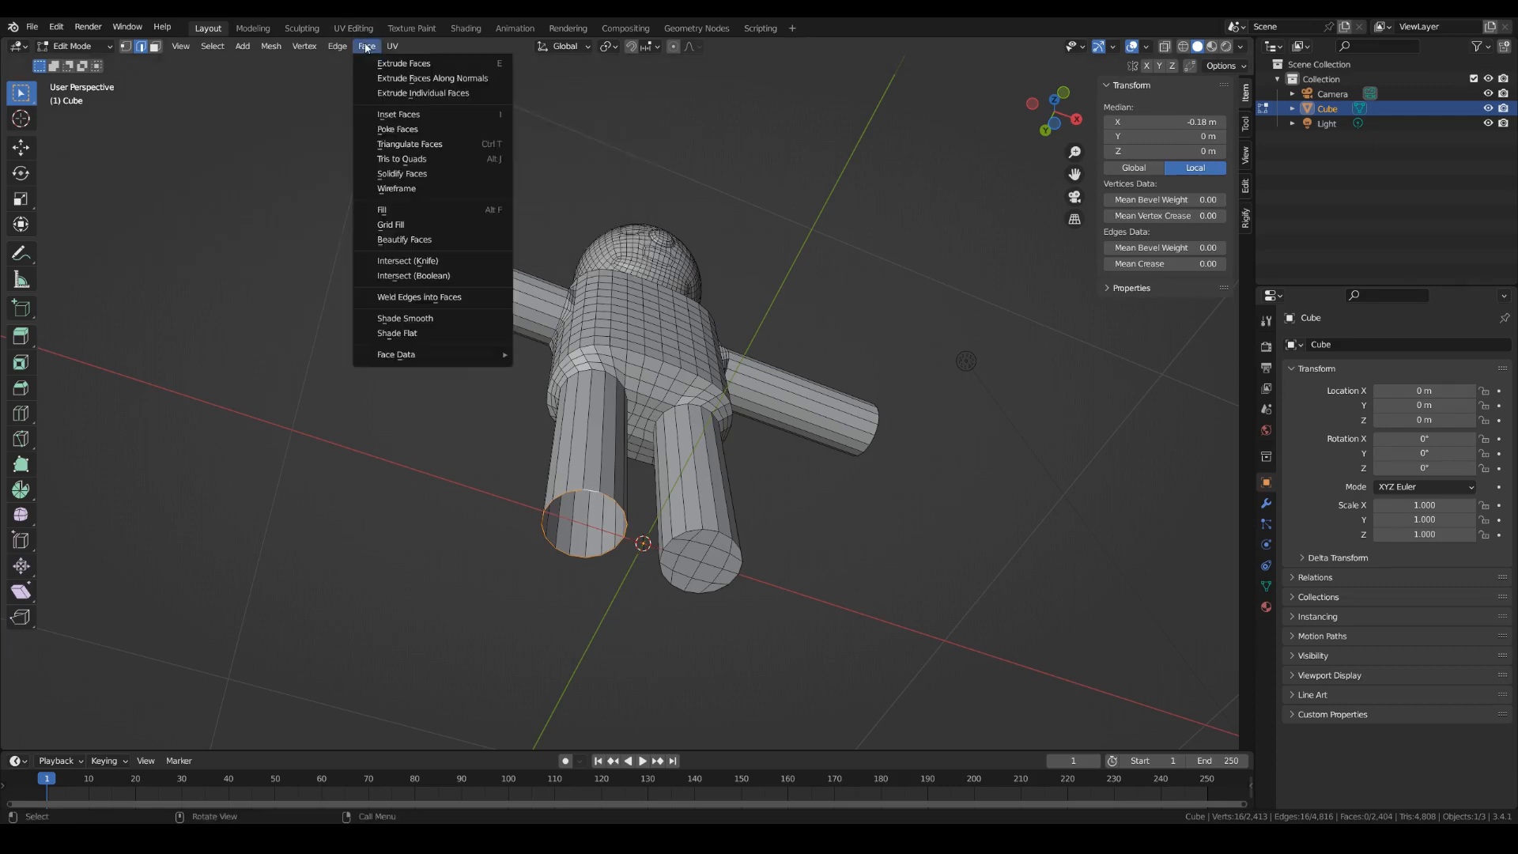
pyautogui.click(411, 226)
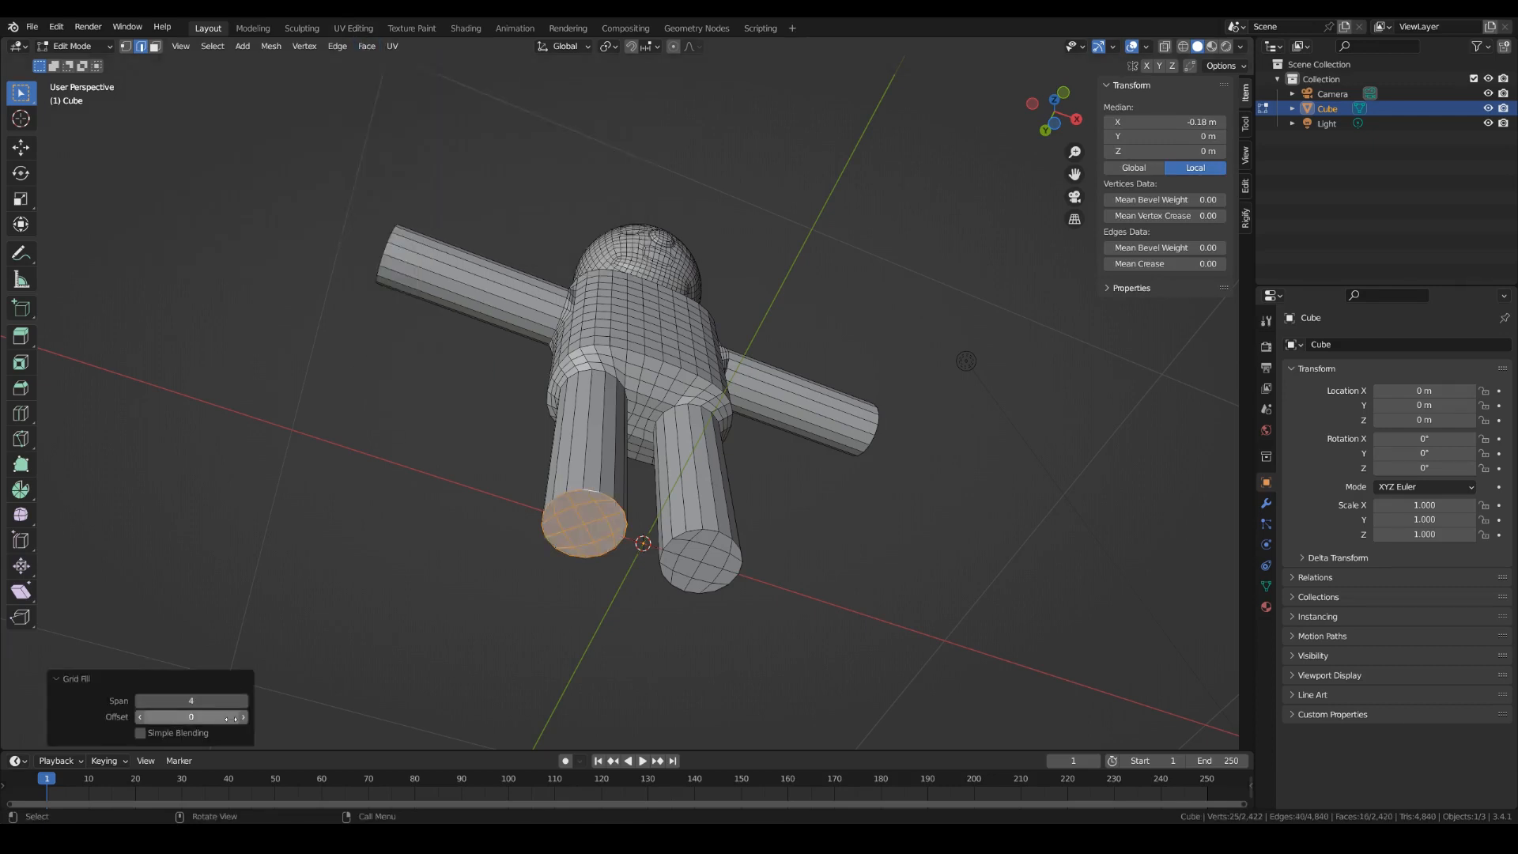
pyautogui.moveTo(392, 641); pyautogui.dragTo(346, 641, button='middle')
pyautogui.press('a')
pyautogui.hotkey('alt', 'a')
# Raise the two edge loops on top of the shoulders around the neck by about 0.005 m along Z, and deselect everything.
pyautogui.moveTo(336, 581); pyautogui.dragTo(363, 641, button='middle')
pyautogui.scroll(5, 673, 275)
pyautogui.keyDown('alt'); pyautogui.click(672, 275); pyautogui.keyUp('alt')
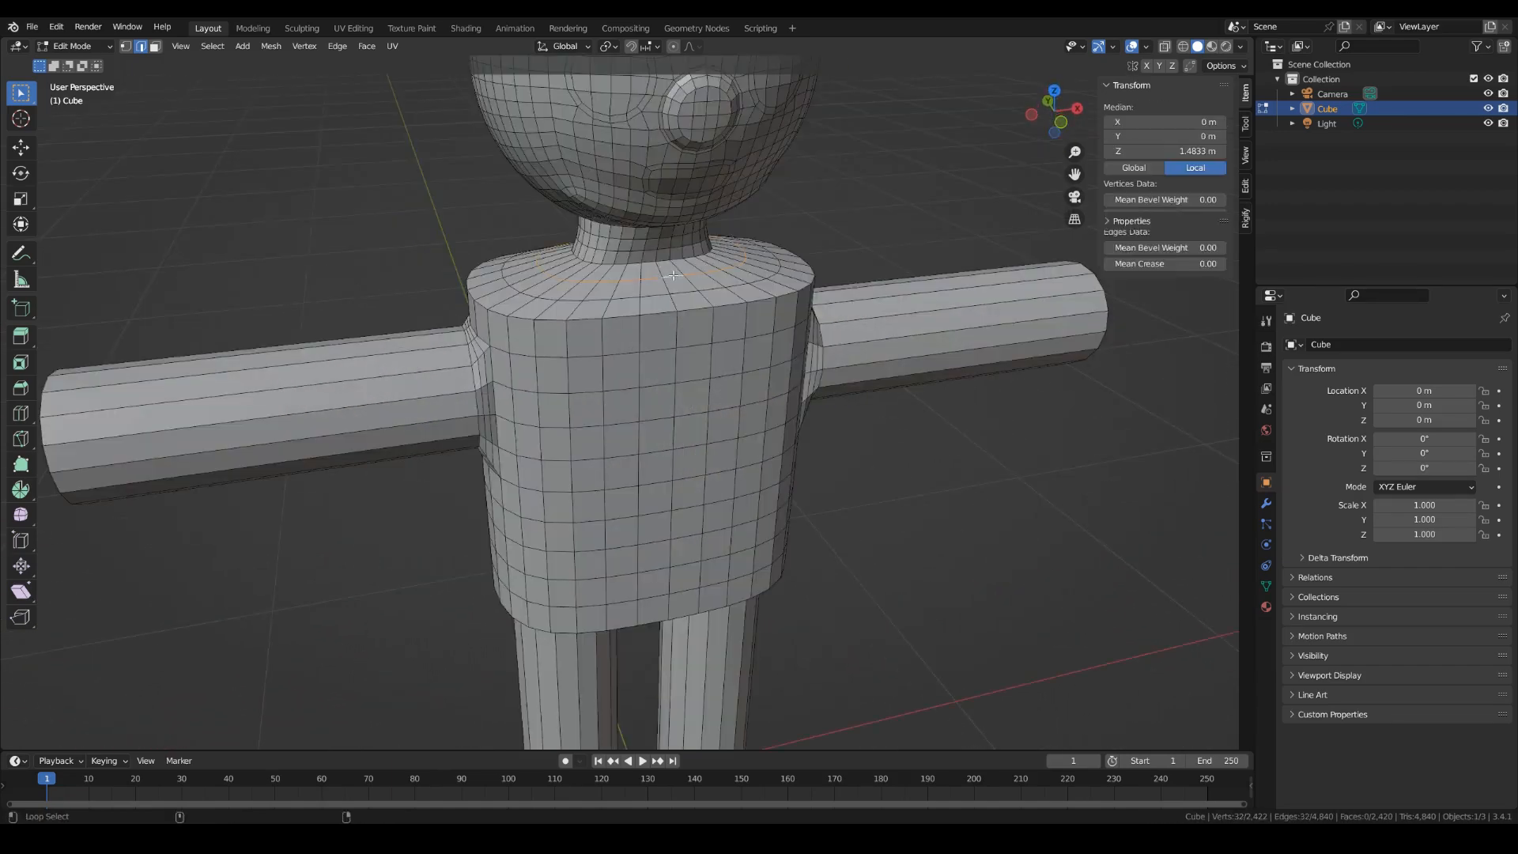
pyautogui.keyDown('alt'); pyautogui.keyDown('shift'); pyautogui.click(674, 286); pyautogui.keyUp('shift'); pyautogui.keyUp('alt')
pyautogui.moveTo(857, 464); pyautogui.dragTo(830, 413, button='middle')
pyautogui.press('g')
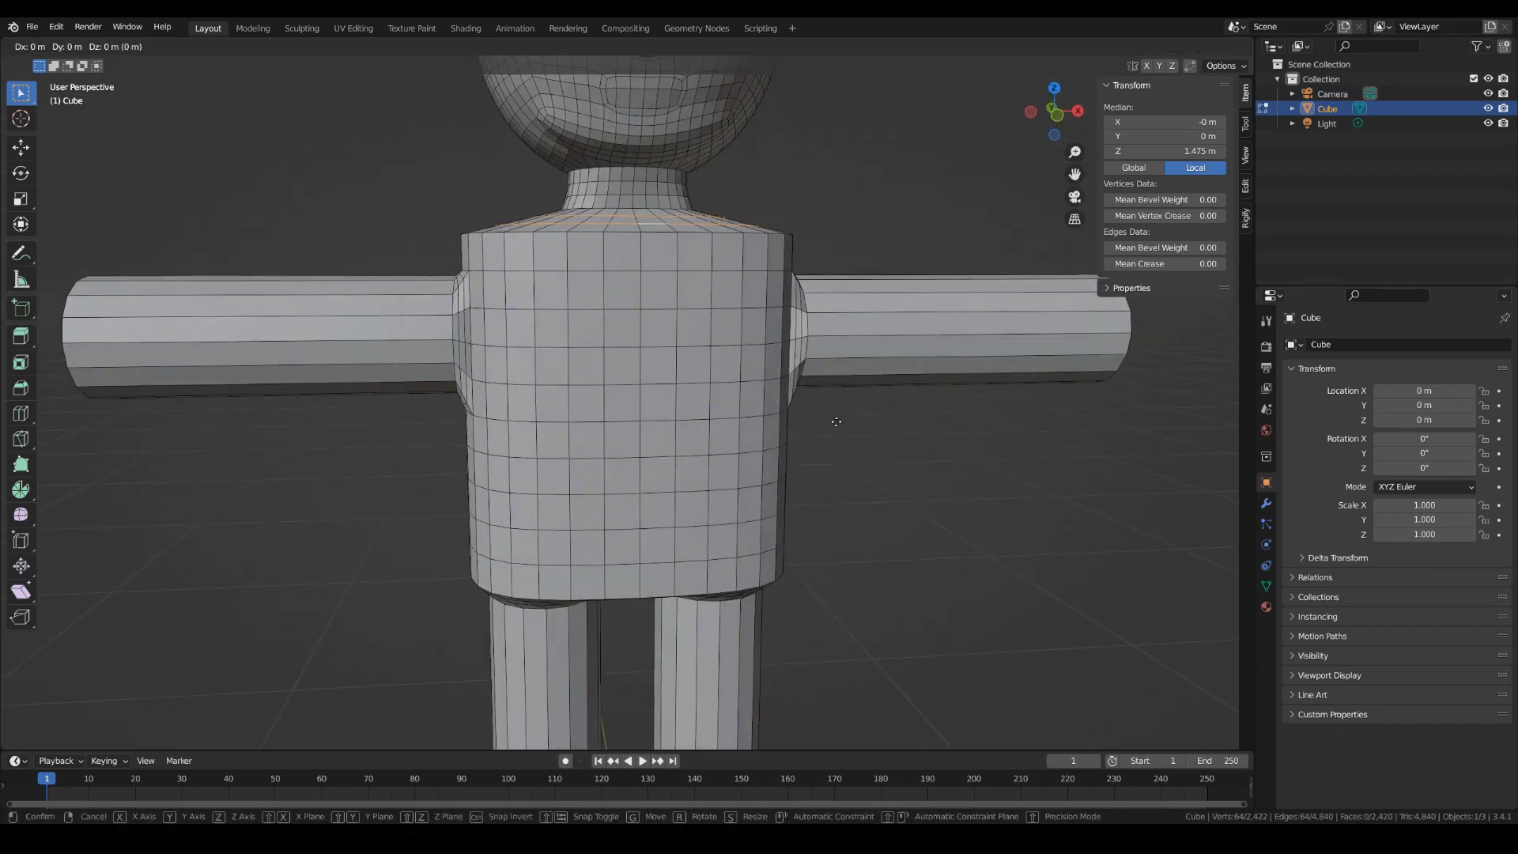
pyautogui.press('z')
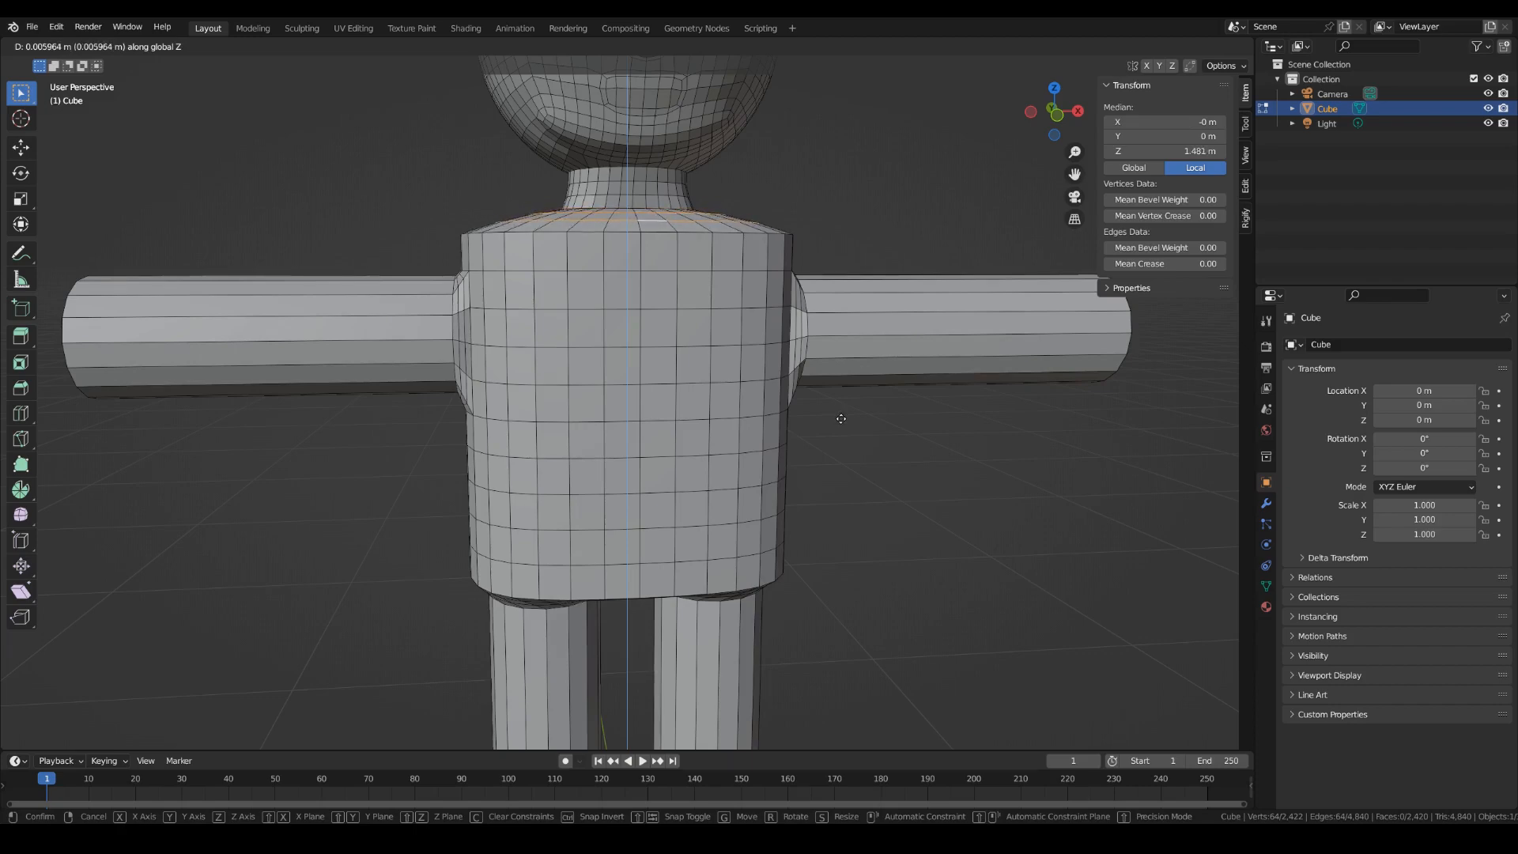
pyautogui.click(855, 408)
pyautogui.scroll(5, 822, 237)
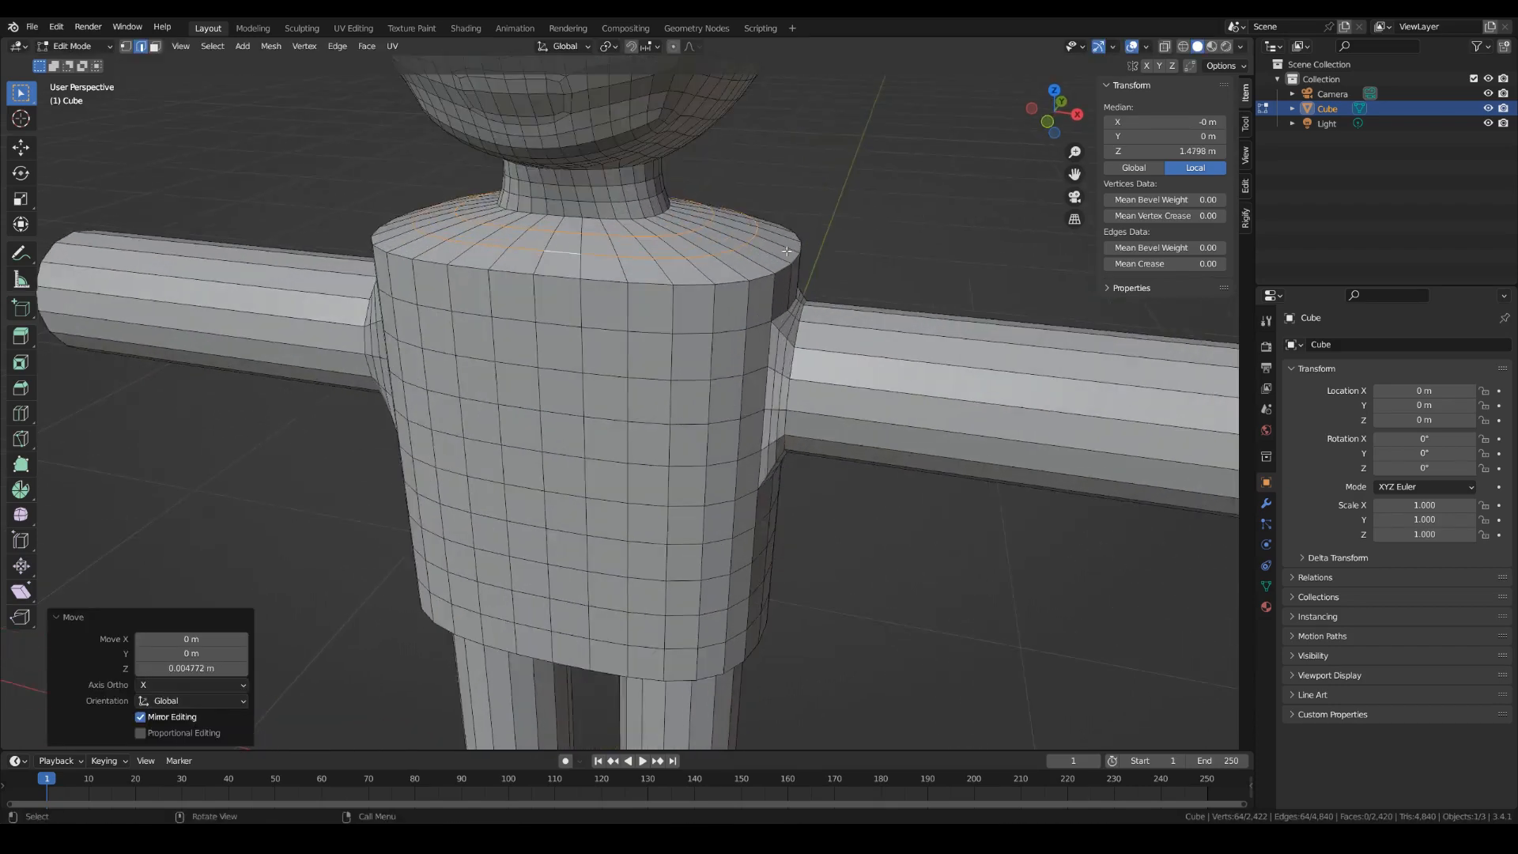
pyautogui.moveTo(822, 372); pyautogui.dragTo(972, 491, button='middle')
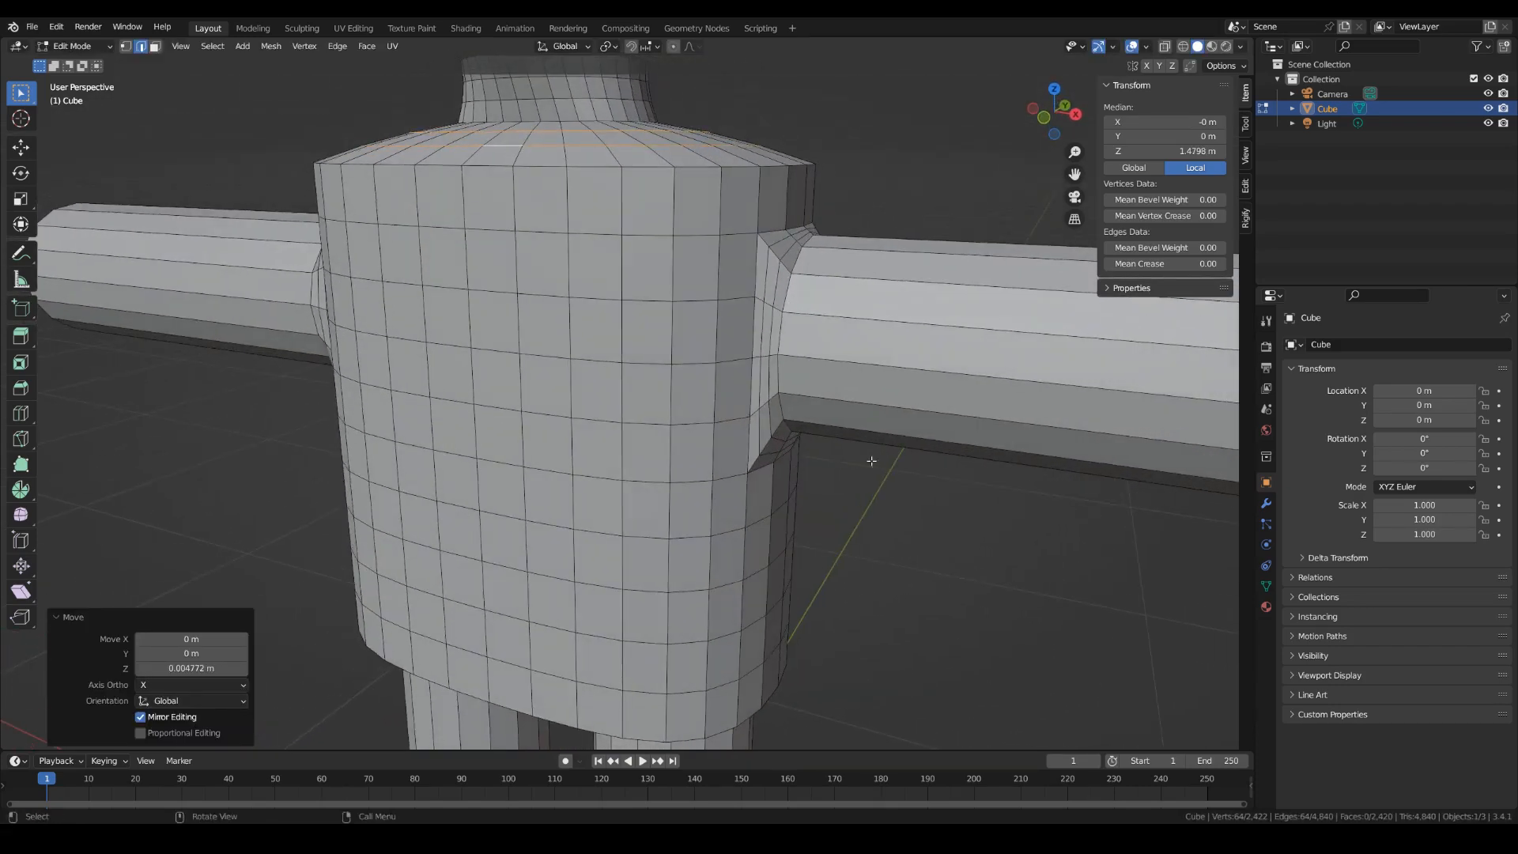
pyautogui.scroll(-2, 973, 492)
pyautogui.press('a')
pyautogui.hotkey('alt', 'a')
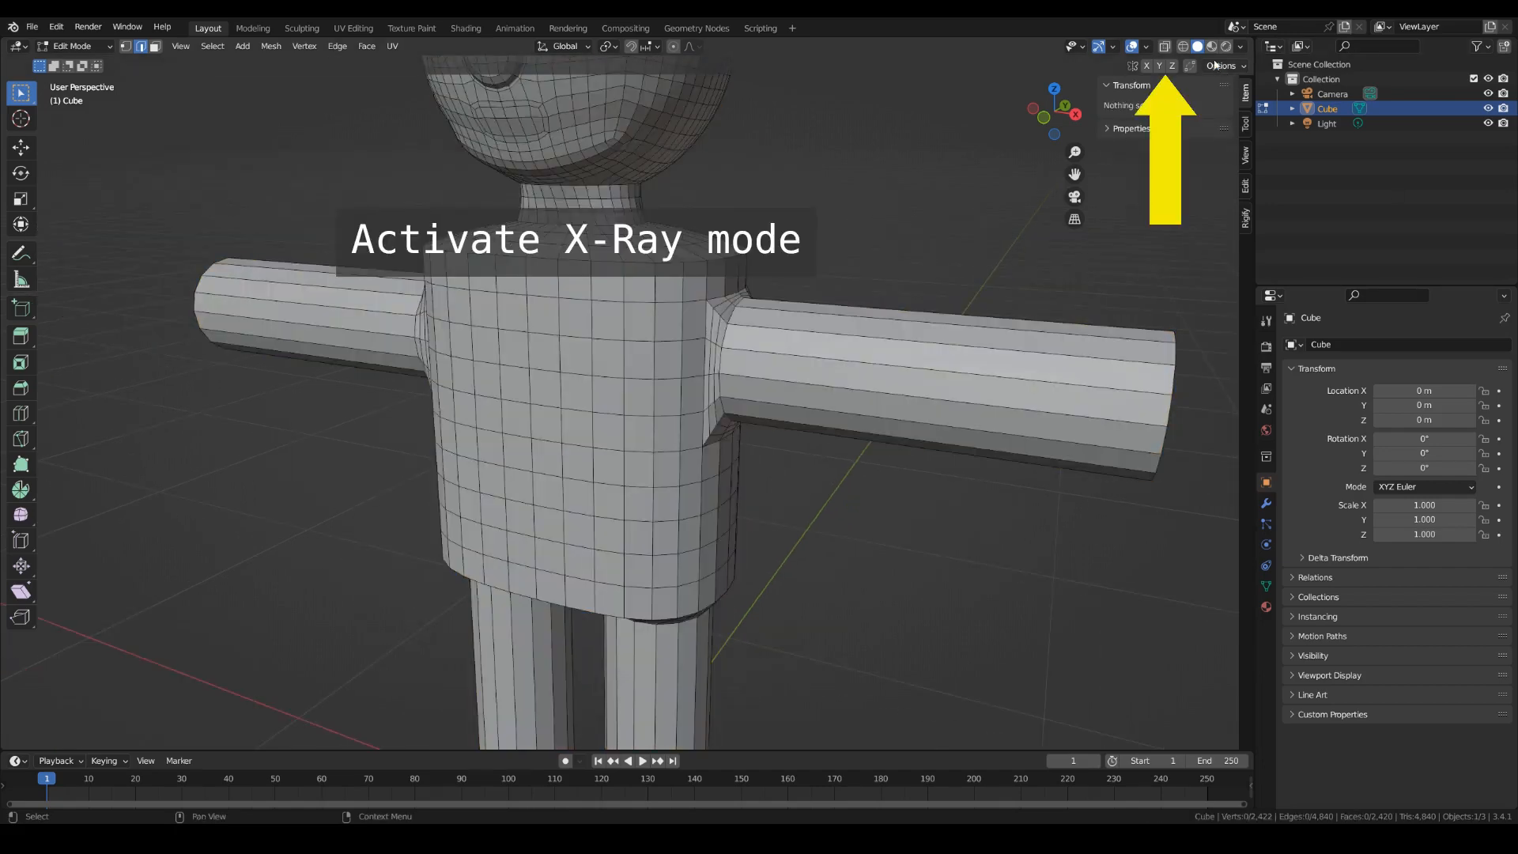
# Box-select all faces of both arms and the torso below its top row, using front view, face selection and temporary X-ray.
pyautogui.click(1165, 46)
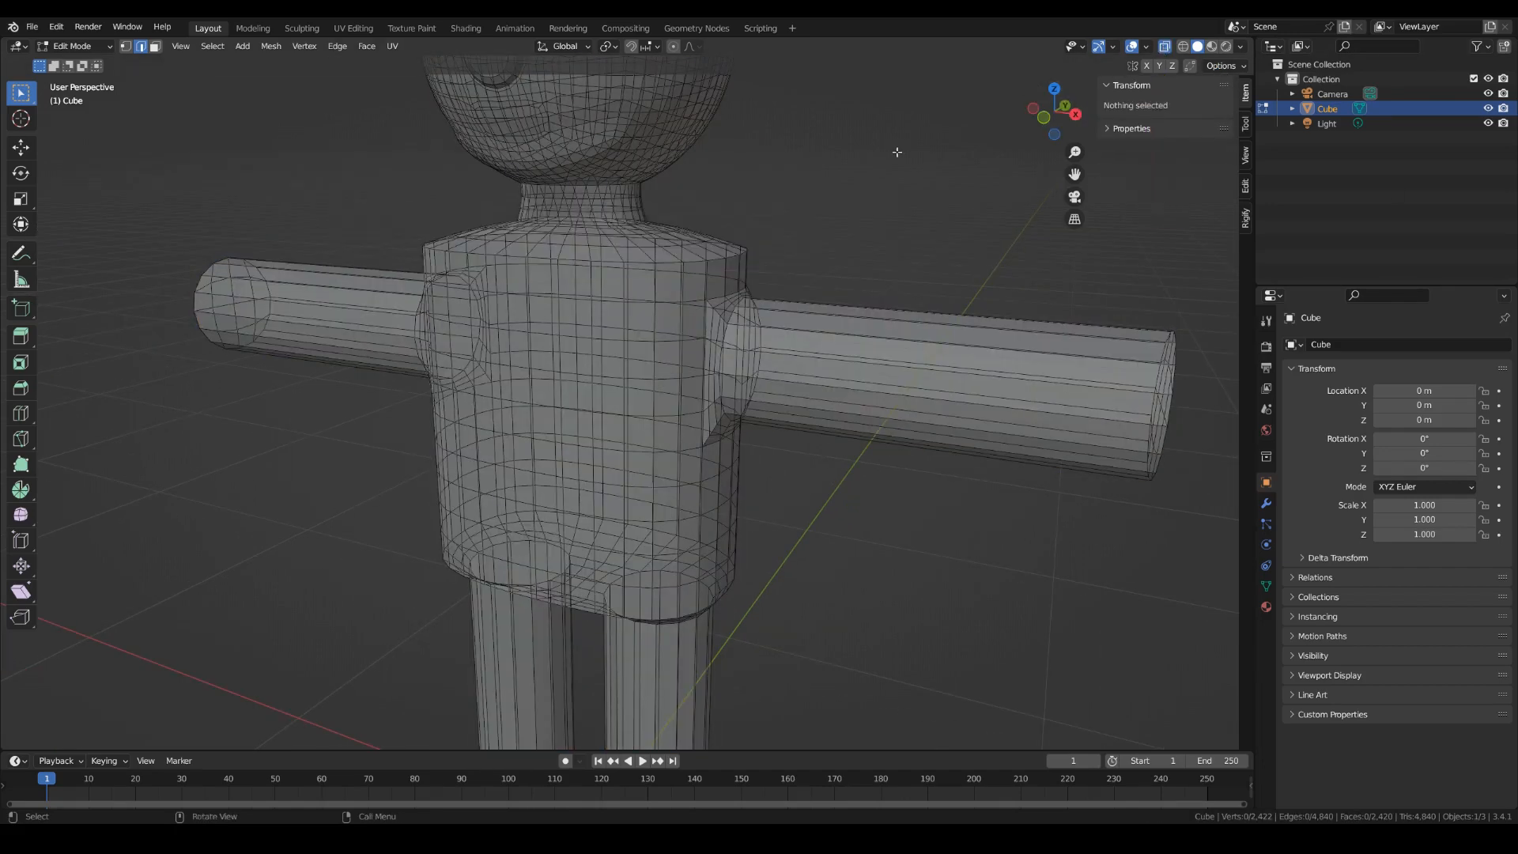
pyautogui.press('KP_1')
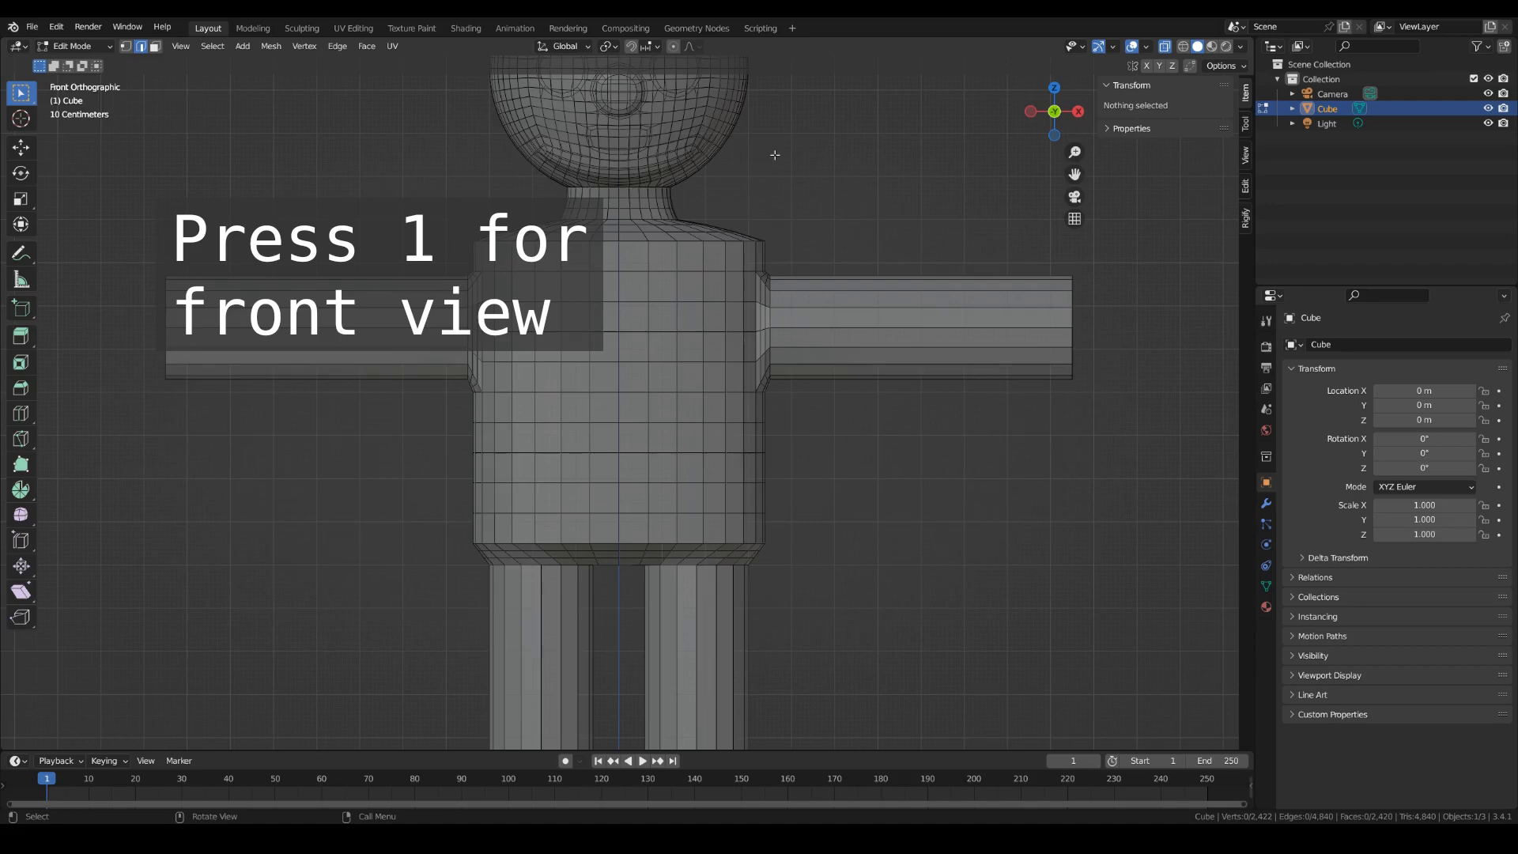
pyautogui.press('3')
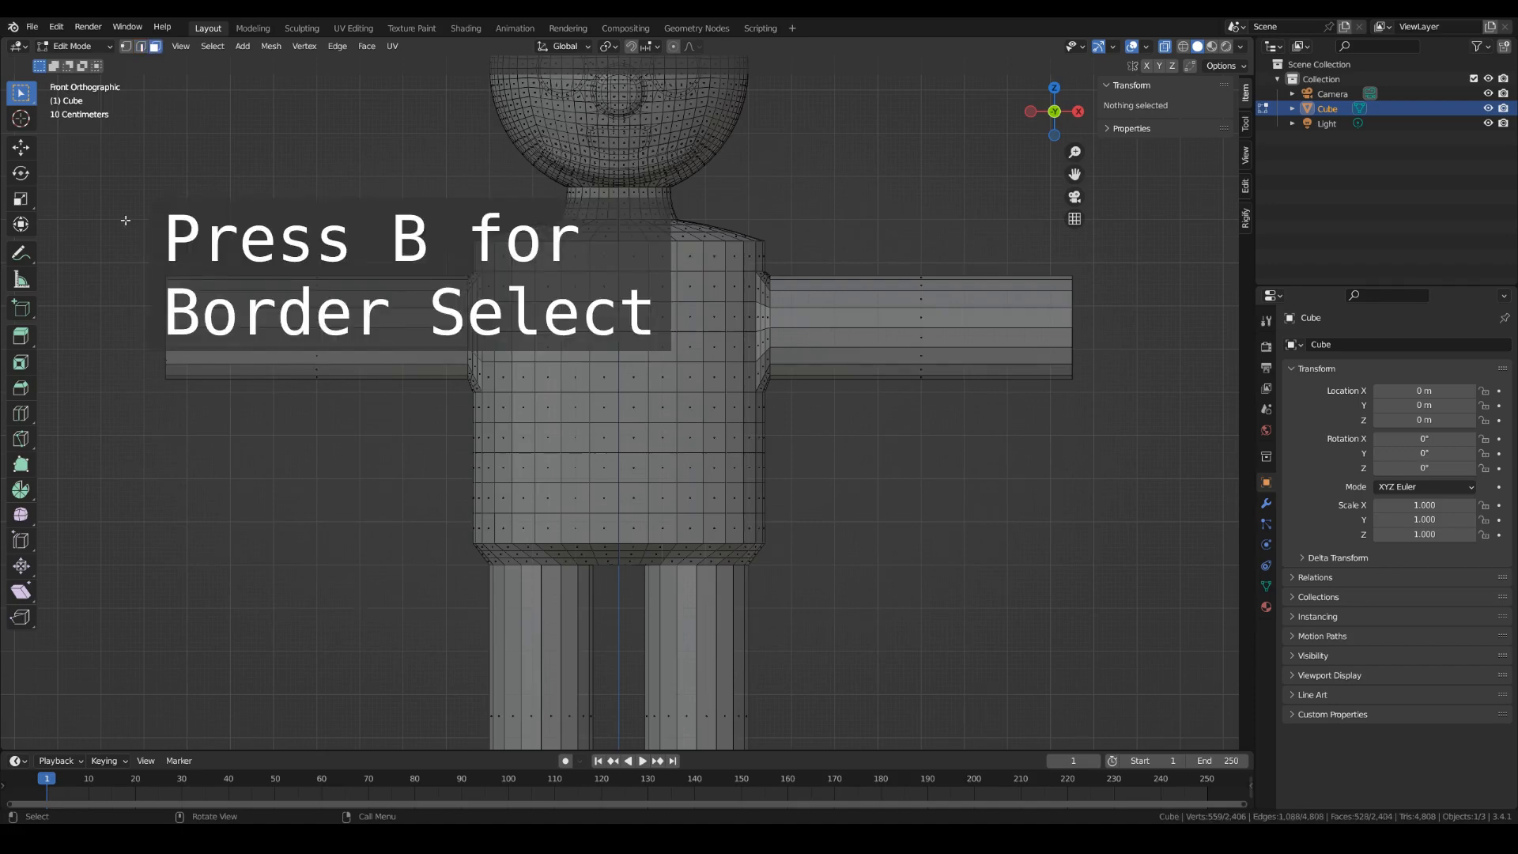
pyautogui.press('b')
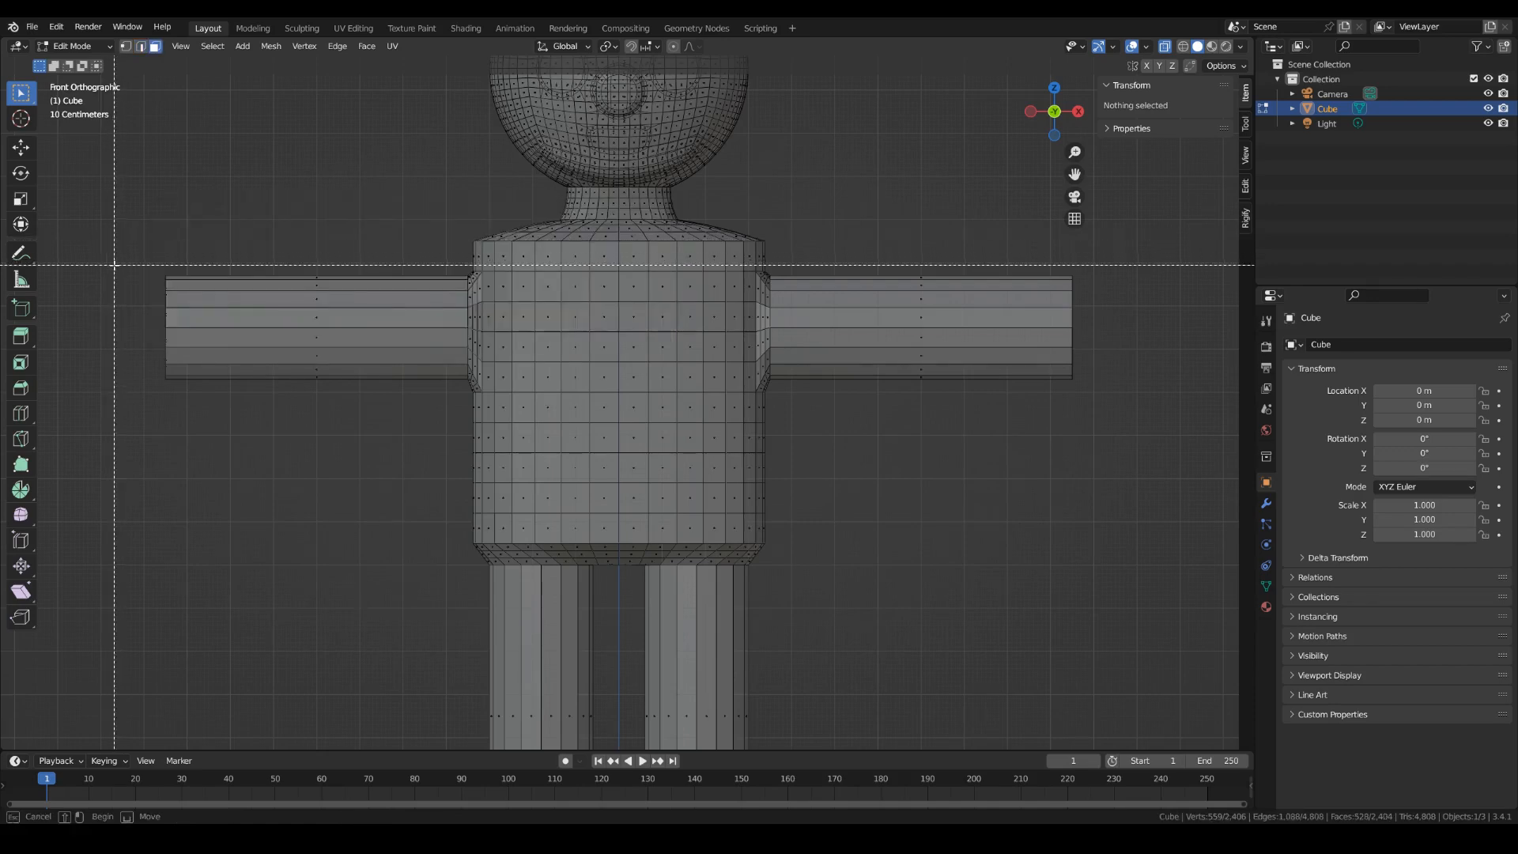
pyautogui.moveTo(115, 262); pyautogui.dragTo(1141, 562)
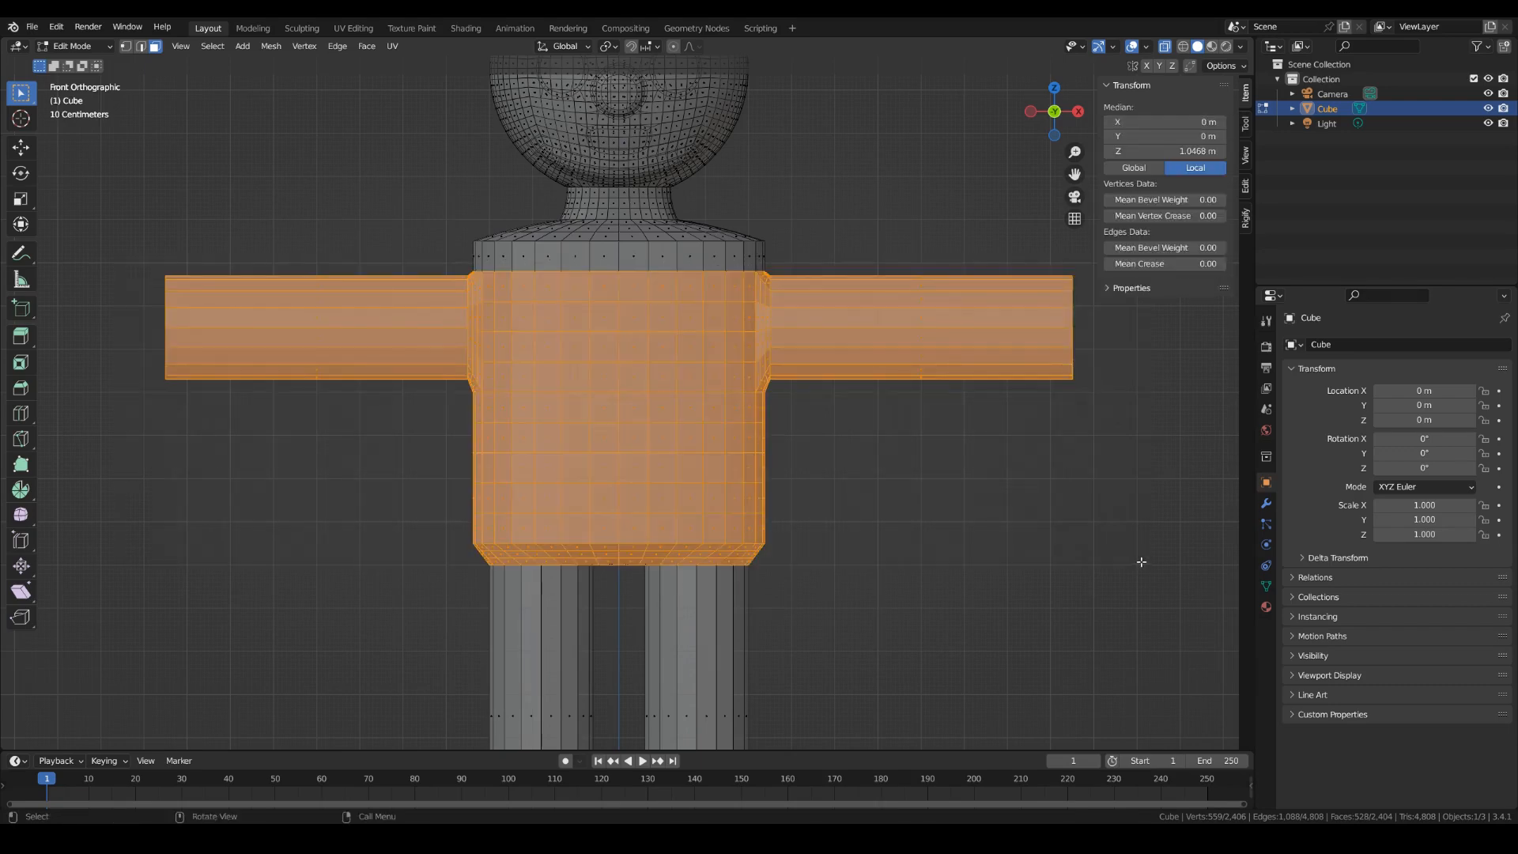
pyautogui.moveTo(1129, 558); pyautogui.dragTo(1106, 600, button='middle')
pyautogui.click(1164, 47)
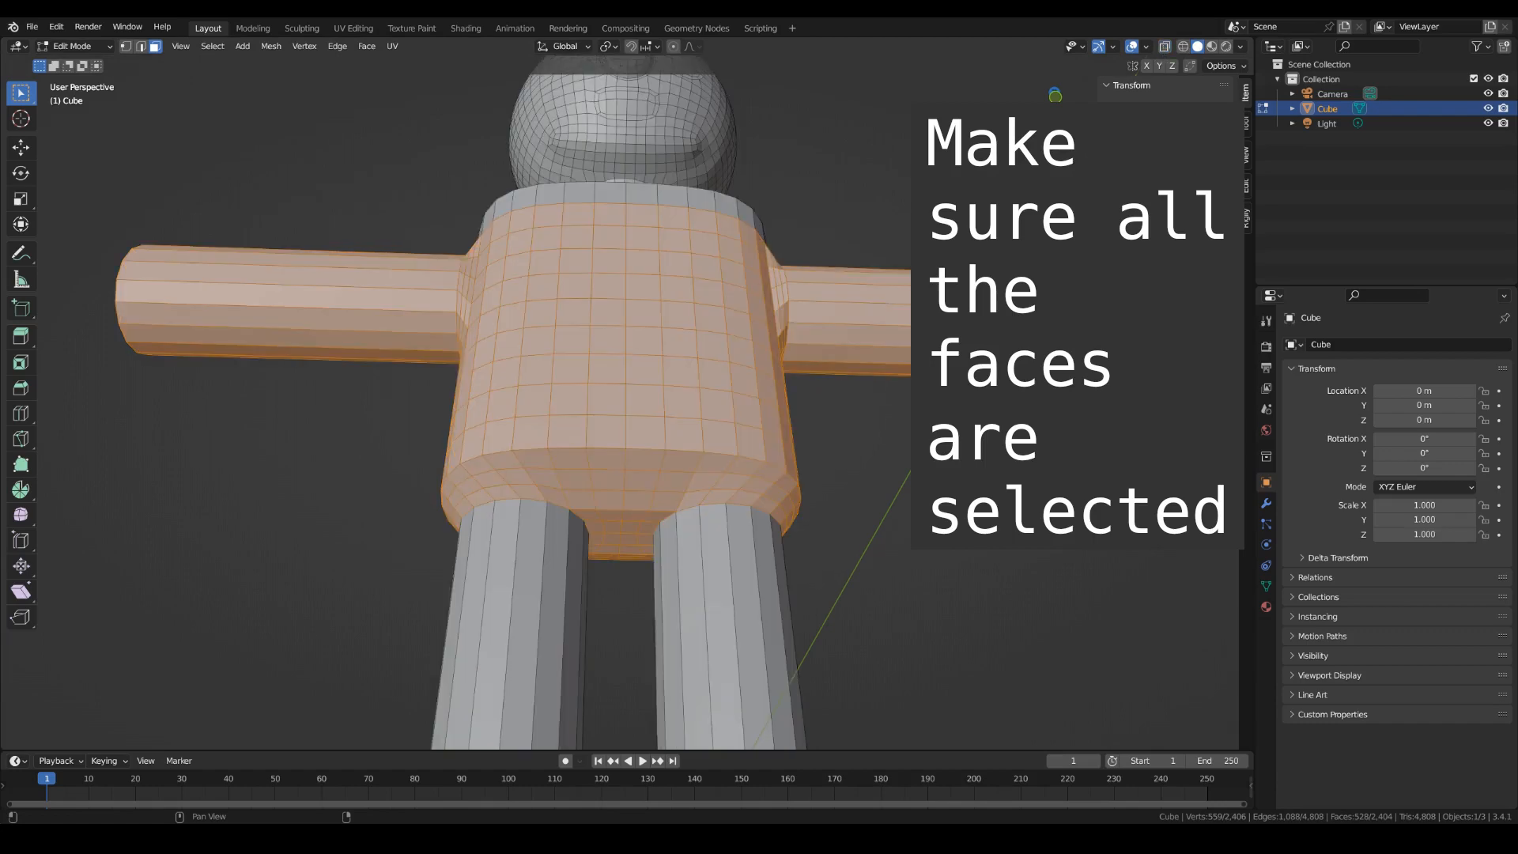
pyautogui.moveTo(630, 633)
pyautogui.mouseDown(button='middle')
pyautogui.moveTo(630, 521)
pyautogui.moveTo(630, 633)
pyautogui.moveTo(648, 600)
pyautogui.mouseUp(button='middle')
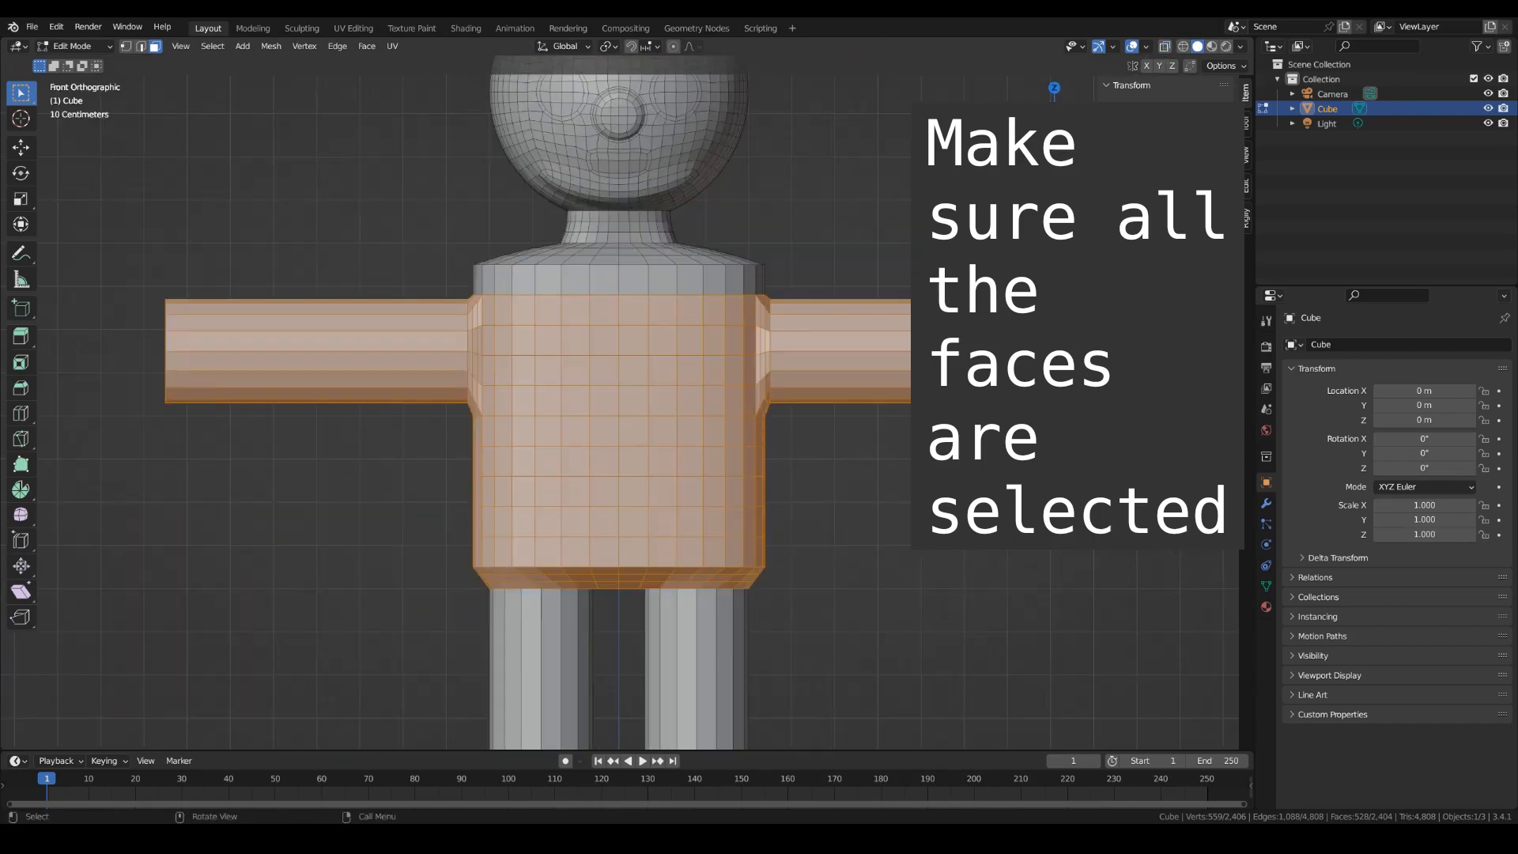
# Move the selected torso and arm faces upward along the Z axis toward the shoulders.
pyautogui.scroll(2, 790, 395)
pyautogui.press('g')
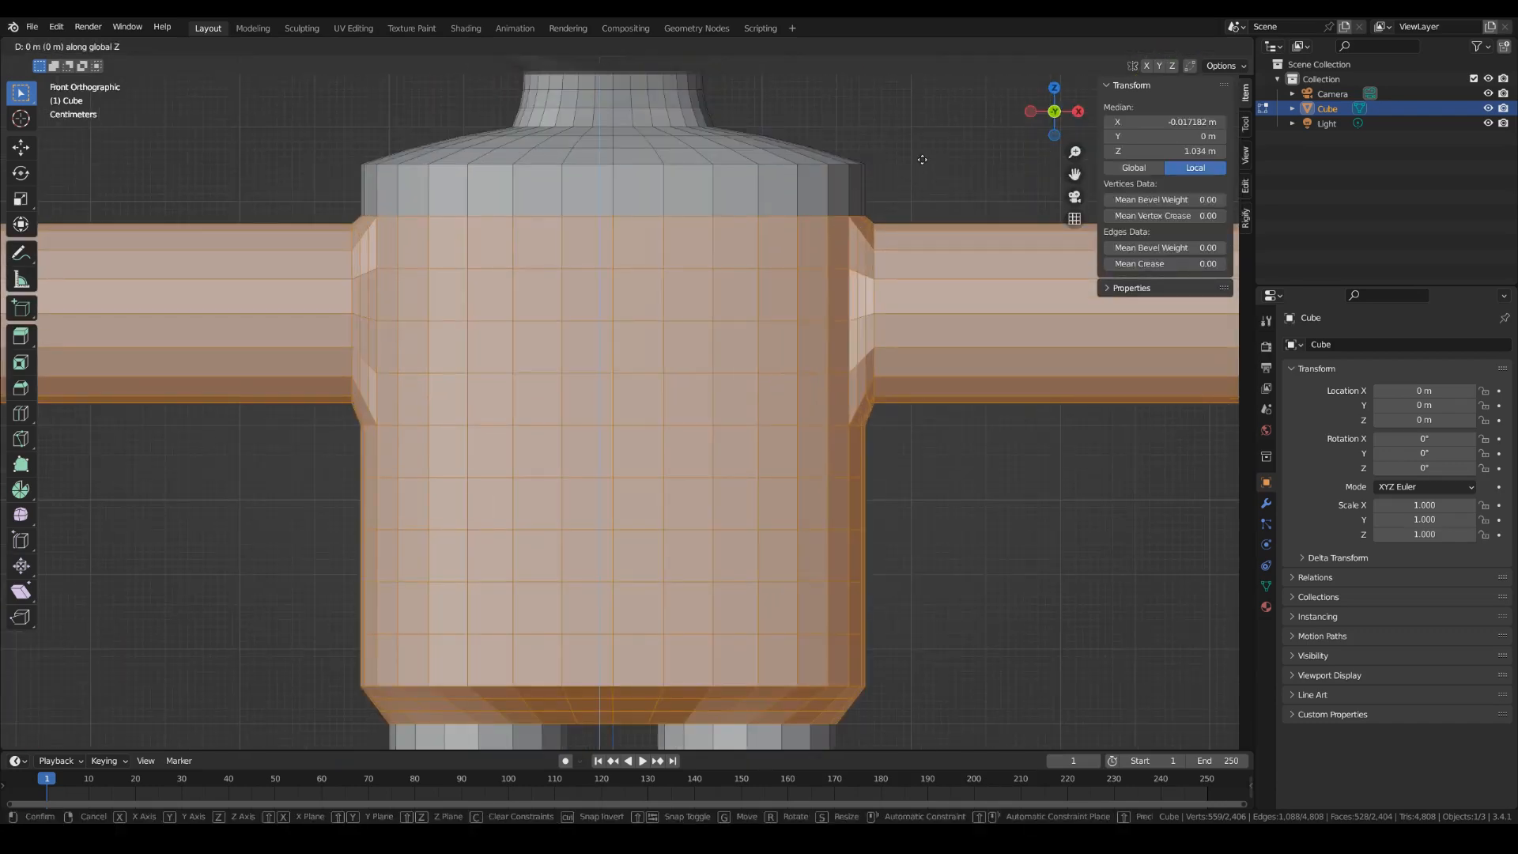
pyautogui.press('z')
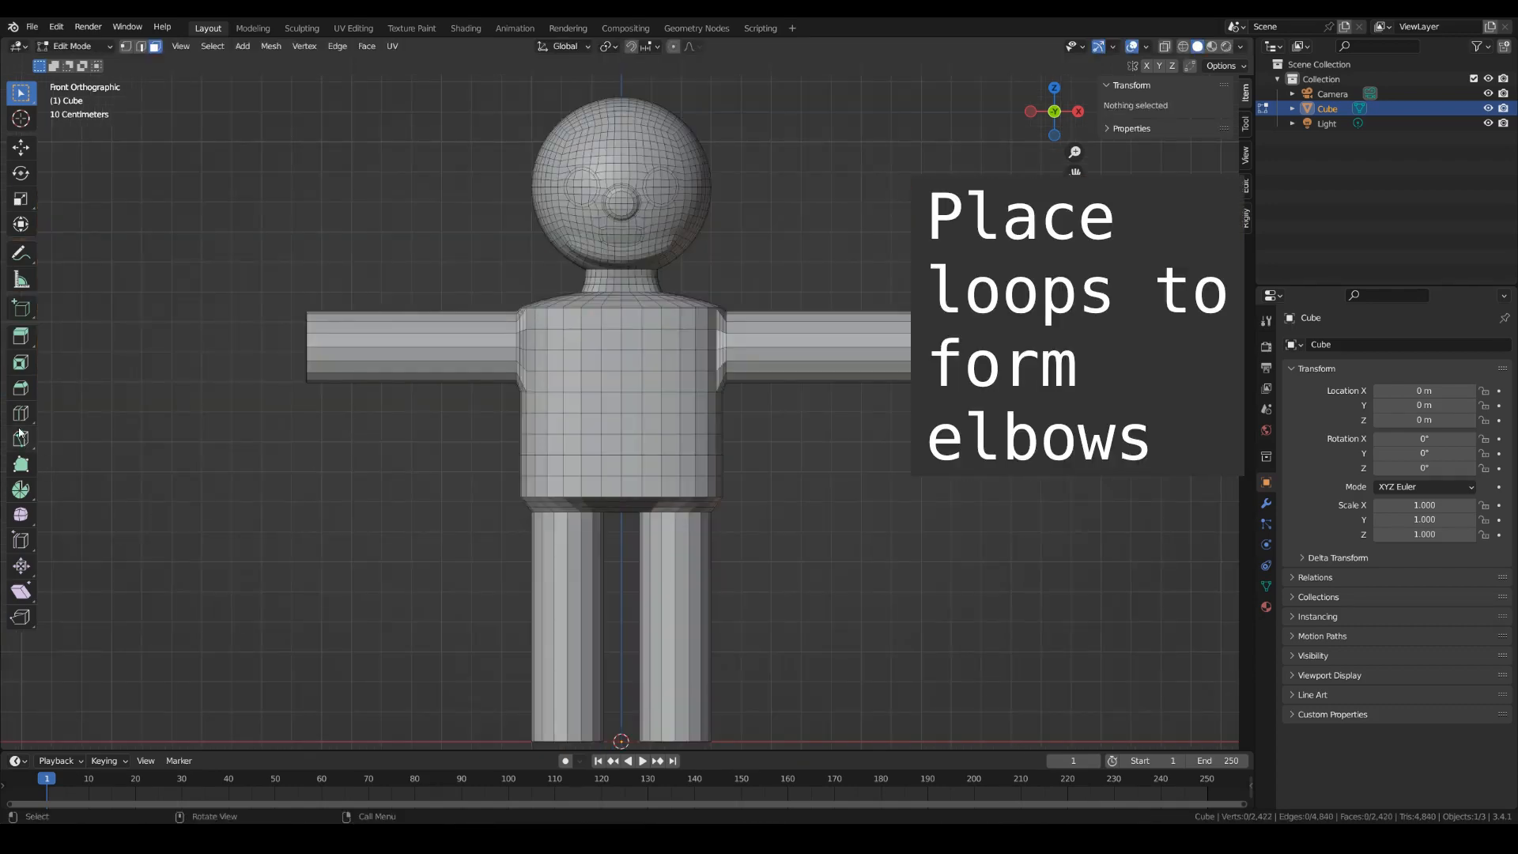
# Add a single loop cut around the positive X arm for the elbow, with a slide factor of 0.19.
pyautogui.click(21, 412)
pyautogui.moveTo(828, 344); pyautogui.dragTo(808, 345)
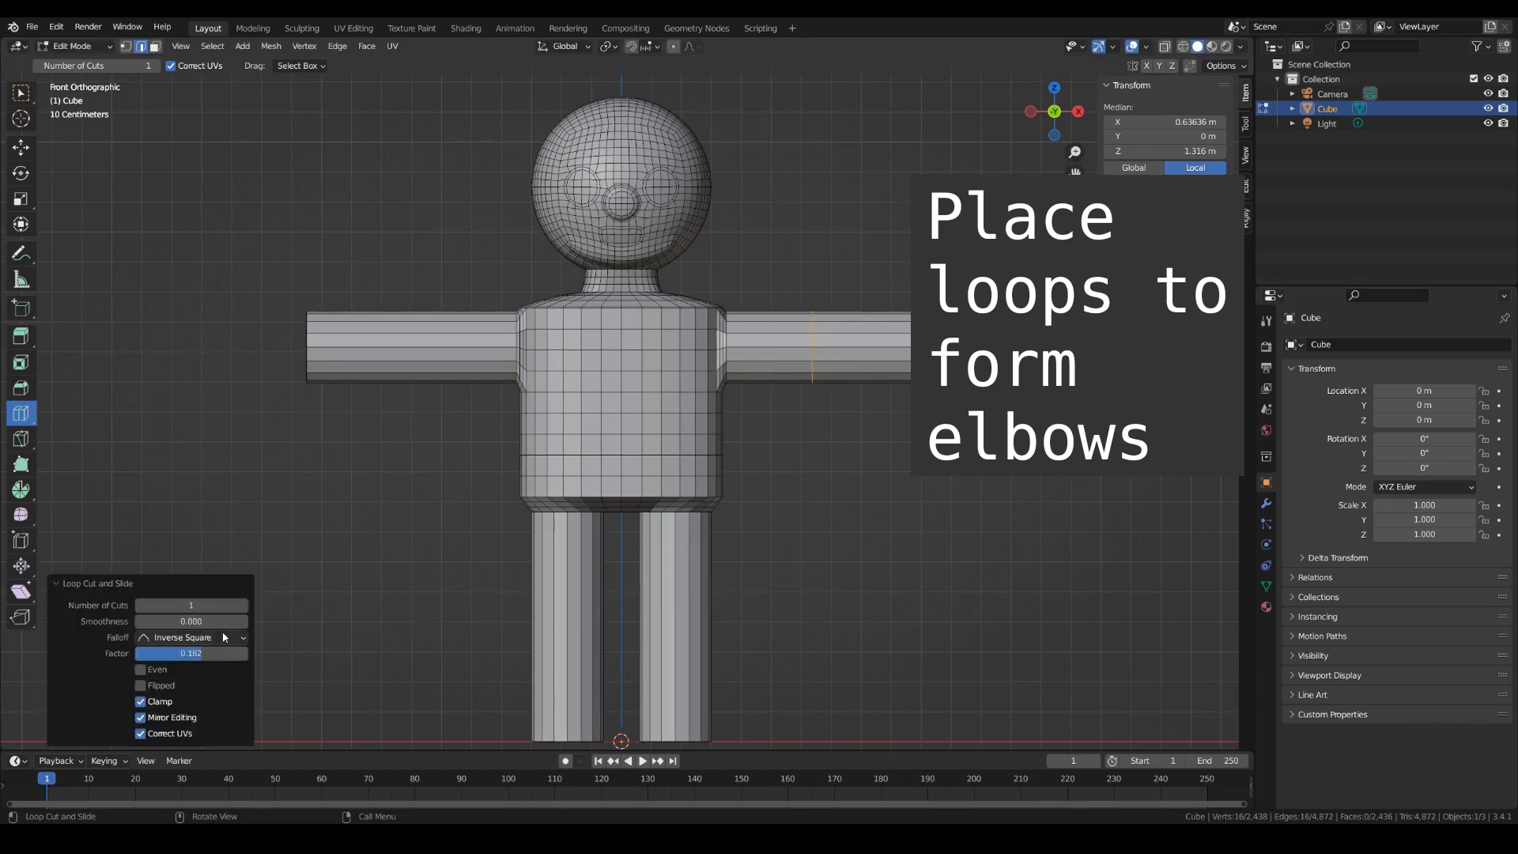
pyautogui.click(190, 652)
pyautogui.click(153, 652)
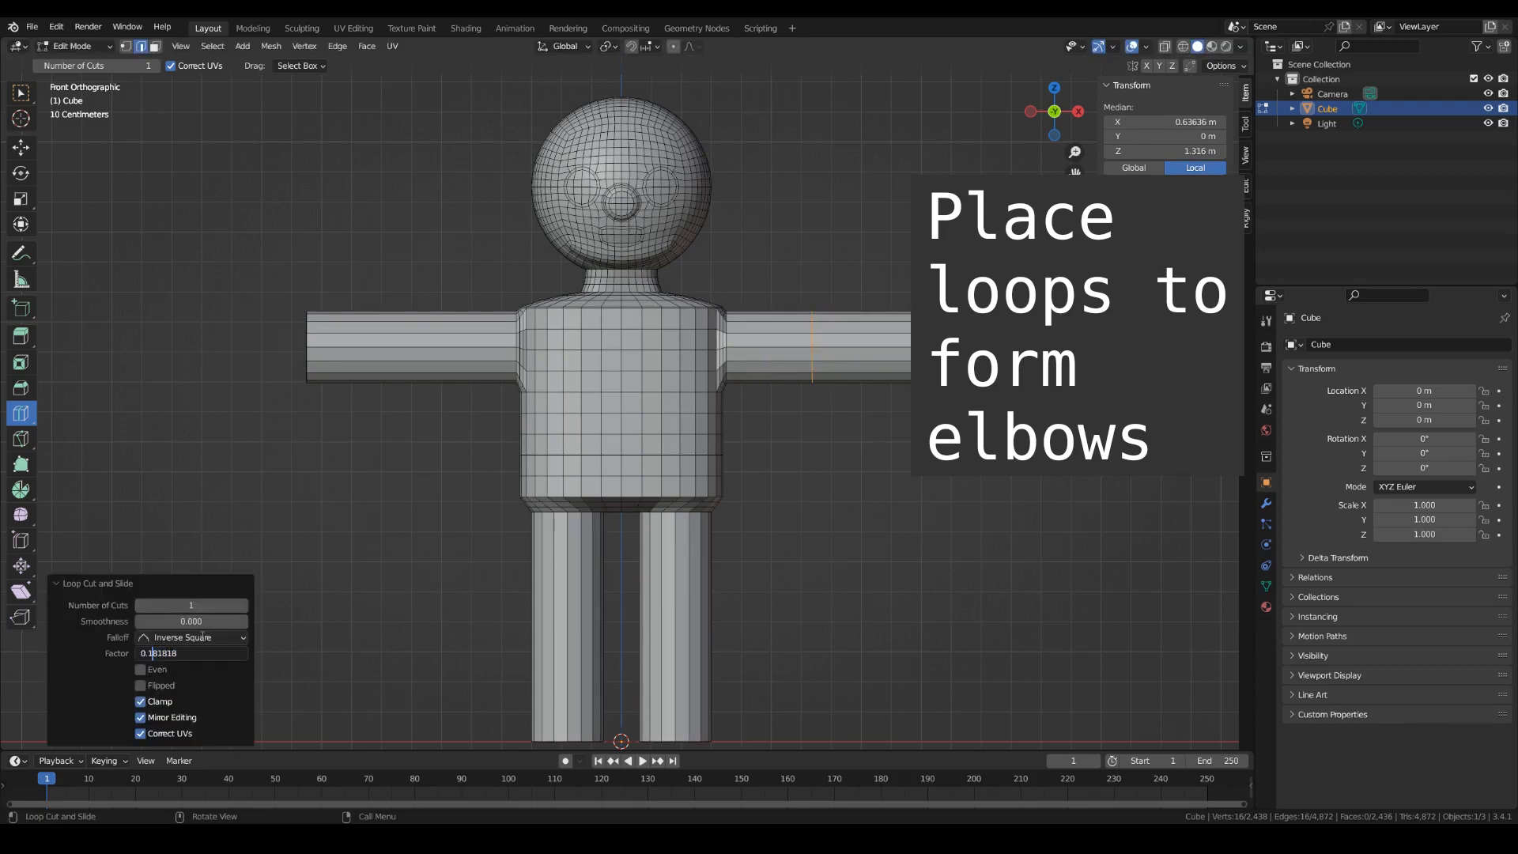
pyautogui.write('90')
pyautogui.press('Return')
# Add a second elbow loop on the body side of the first one on the positive X arm, at a factor of about -0.5.
pyautogui.moveTo(771, 345); pyautogui.dragTo(790, 347)
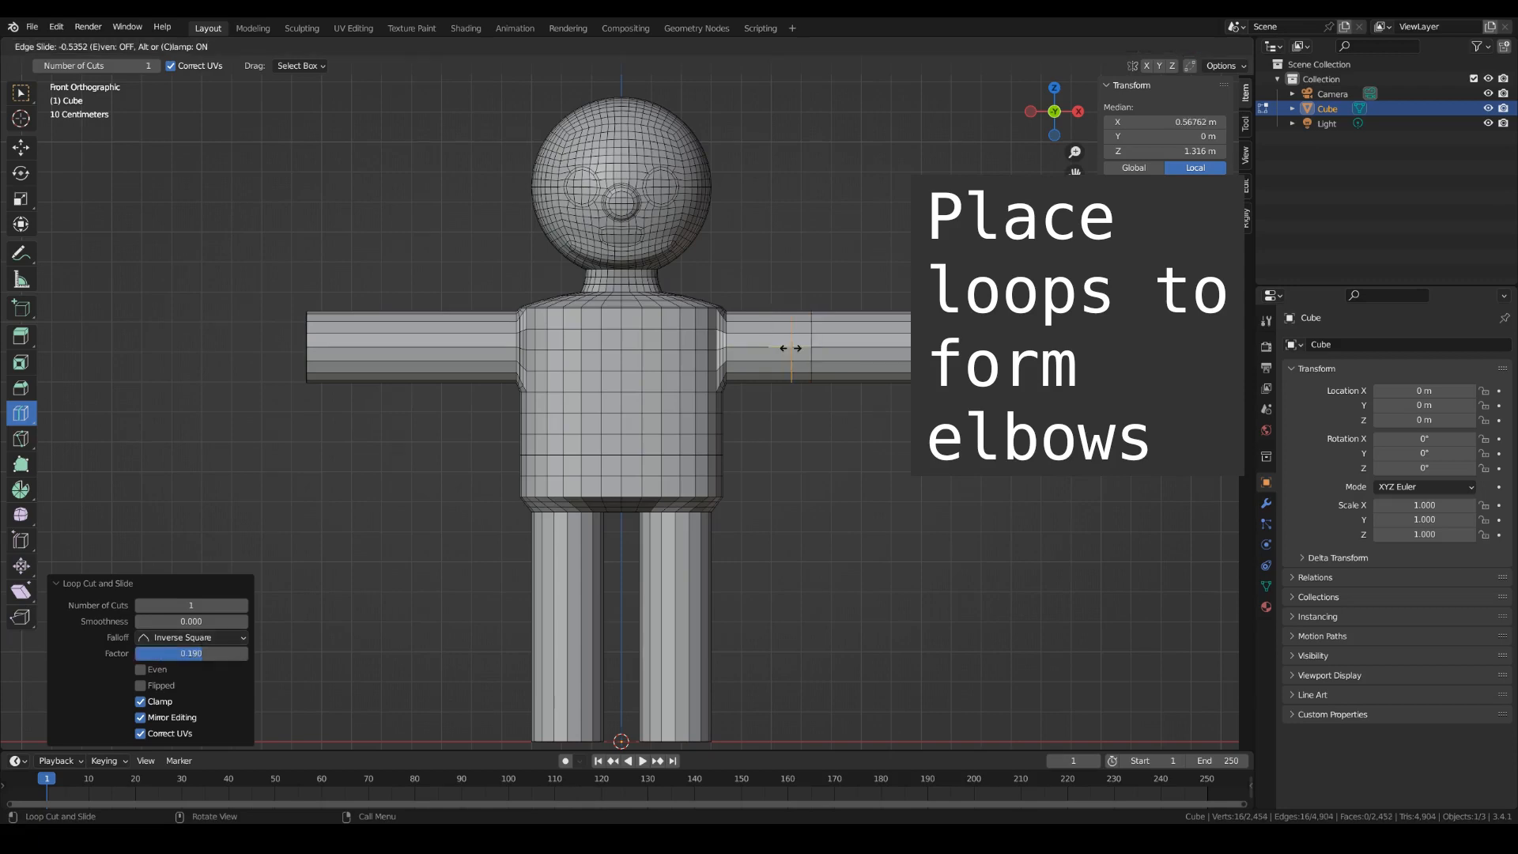
pyautogui.click(790, 348)
pyautogui.click(209, 652)
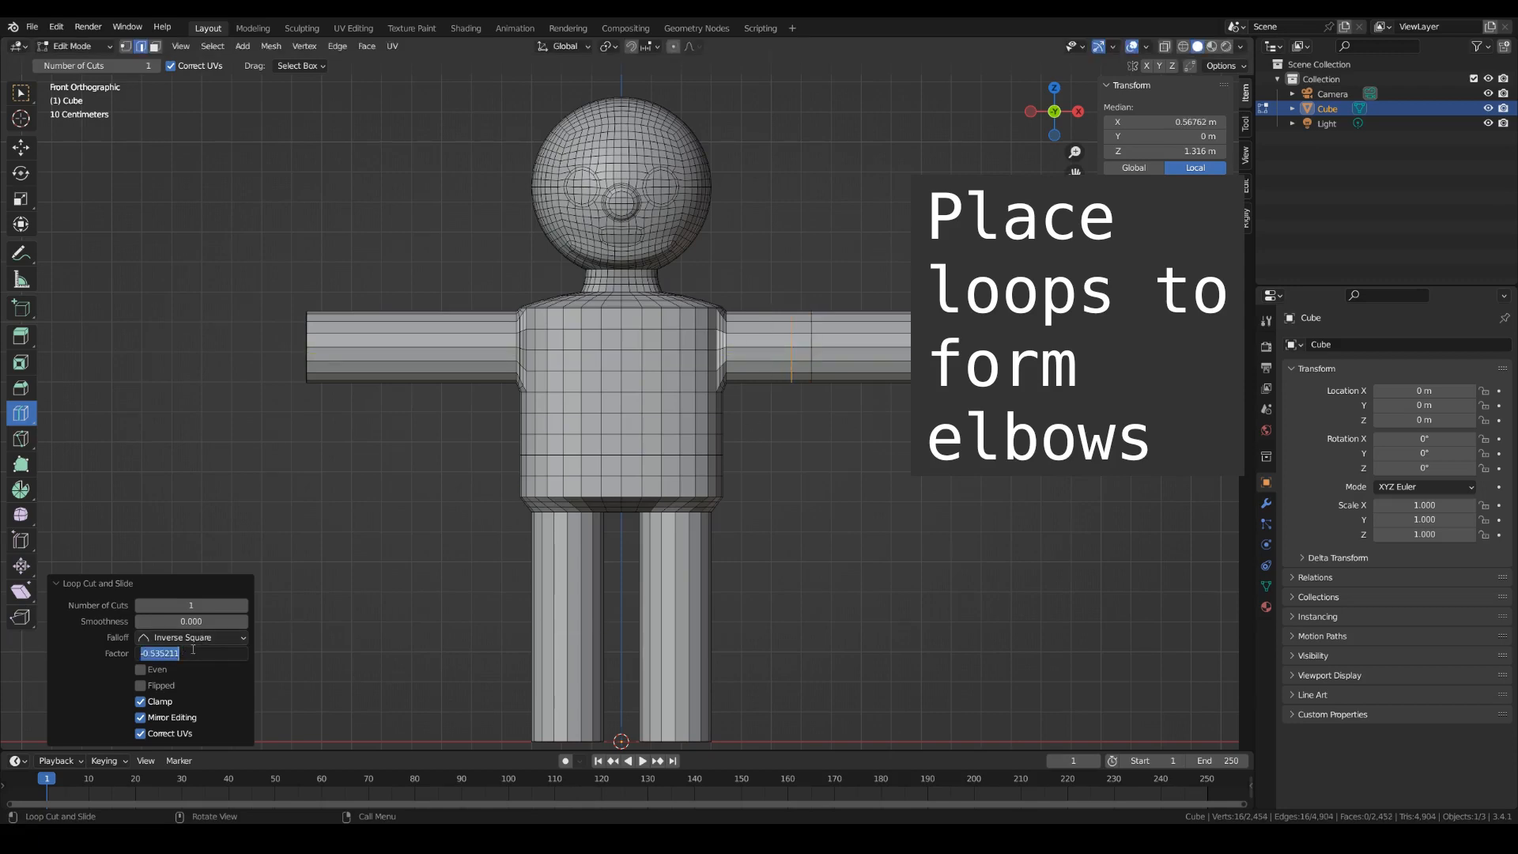
pyautogui.press('Delete')
pyautogui.press('Delete')
pyautogui.press('Delete')
pyautogui.press('Delete')
pyautogui.press('Return')
# Add a single loop cut around the negative X arm for the elbow, with a slide factor of 0.19.
pyautogui.moveTo(411, 349); pyautogui.dragTo(456, 356)
pyautogui.click(457, 356)
pyautogui.click(229, 653)
pyautogui.write('190')
pyautogui.press('Delete')
pyautogui.press('Delete')
pyautogui.press('Delete')
pyautogui.press('Delete')
pyautogui.press('Delete')
pyautogui.press('Delete')
pyautogui.press('Return')
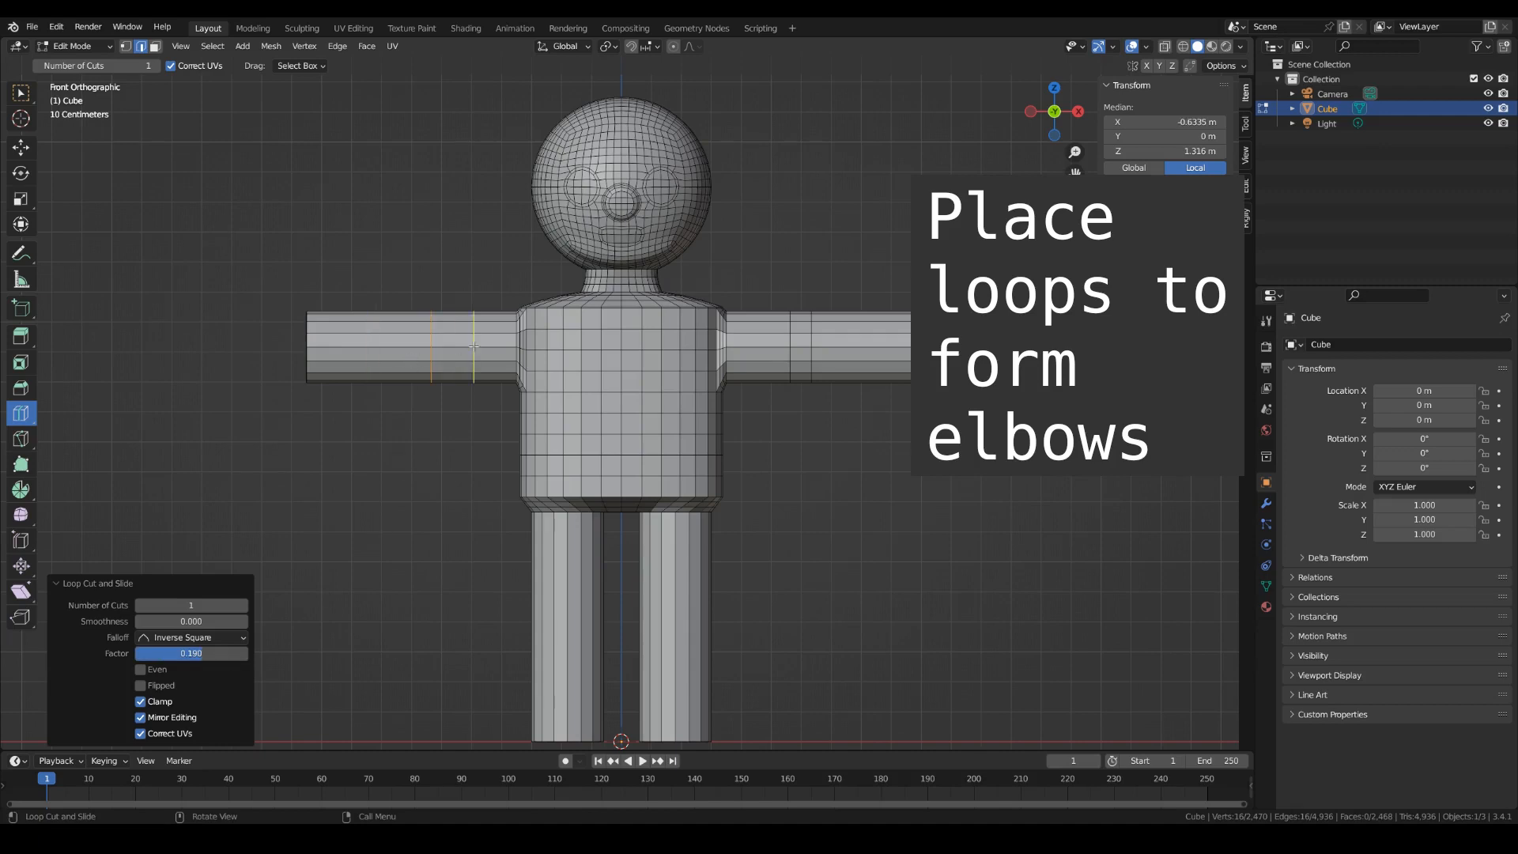
# Add a second elbow loop on the body side of the negative X arm, and a middle loop between the positive X arm's elbow loops.
pyautogui.moveTo(474, 345); pyautogui.dragTo(457, 353)
pyautogui.click(242, 659)
pyautogui.press('Return')
pyautogui.click(805, 329)
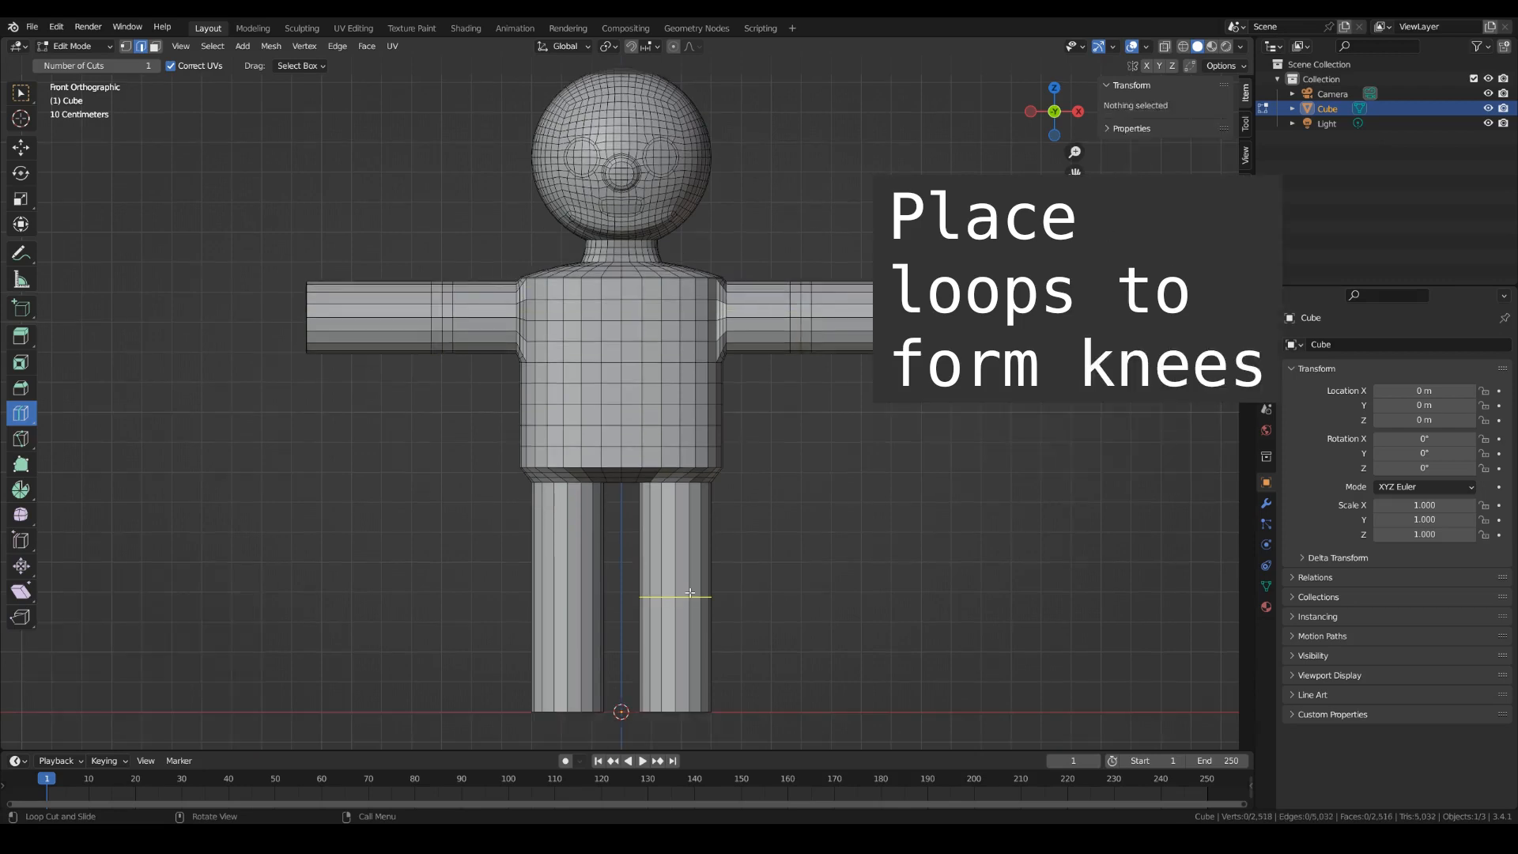
# Add a loop cut around the middle of the positive X leg for the knee, with a slide factor of 0.06.
pyautogui.moveTo(691, 594); pyautogui.dragTo(691, 598)
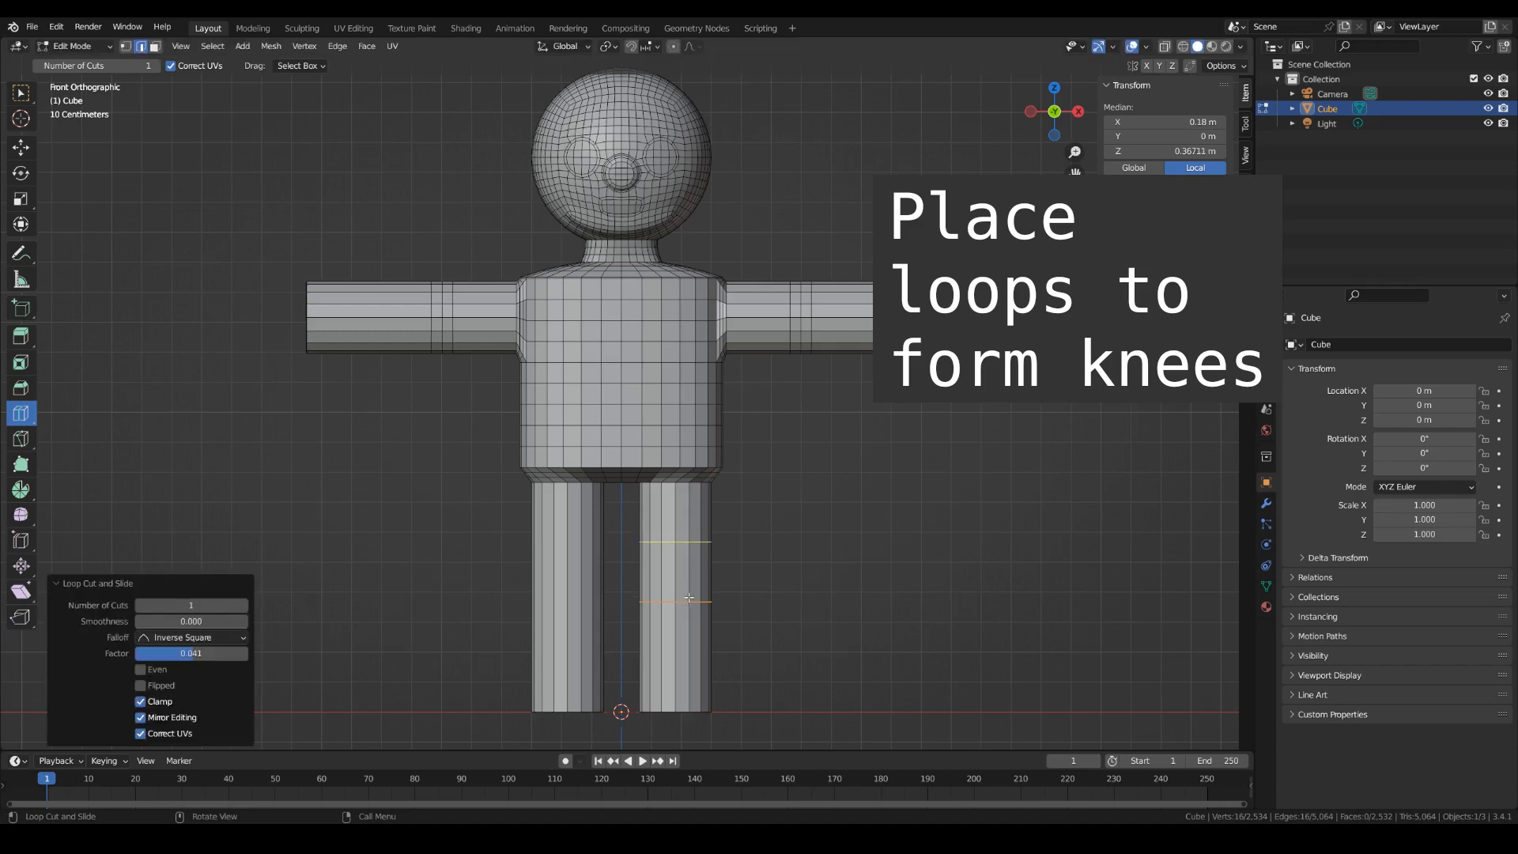
pyautogui.click(153, 652)
pyautogui.write('6041451')
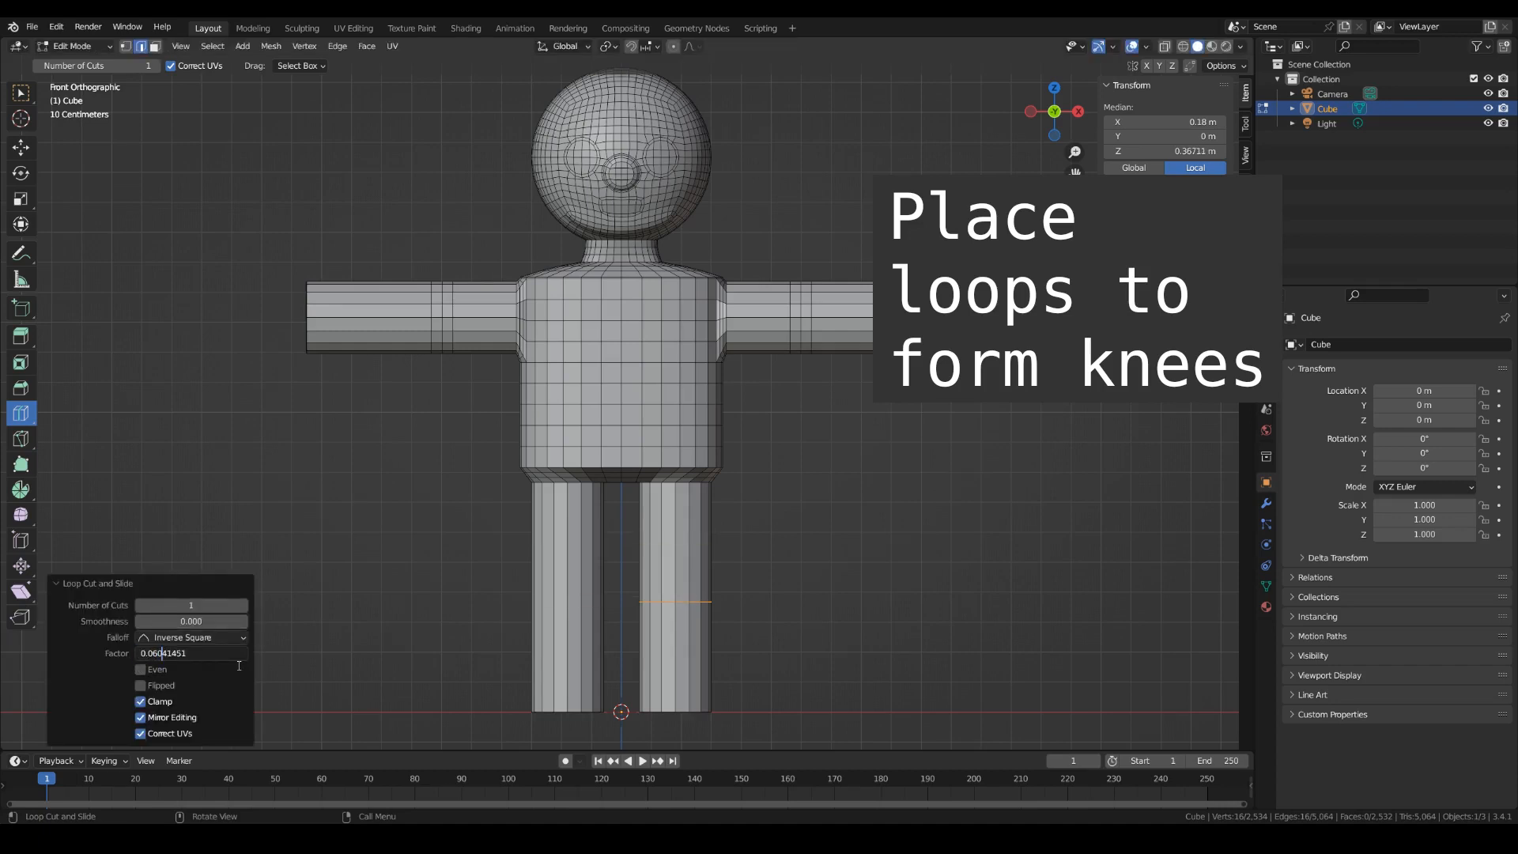
pyautogui.press('Delete')
pyautogui.press('Delete')
pyautogui.press('Delete')
pyautogui.press('Delete')
pyautogui.press('Return')
# Add loops just above and below the positive X leg's knee loop, with slide factors of 0.8 and -0.8 respectively.
pyautogui.moveTo(692, 555); pyautogui.dragTo(690, 570)
pyautogui.click(192, 653)
pyautogui.click(153, 653)
pyautogui.press('Return')
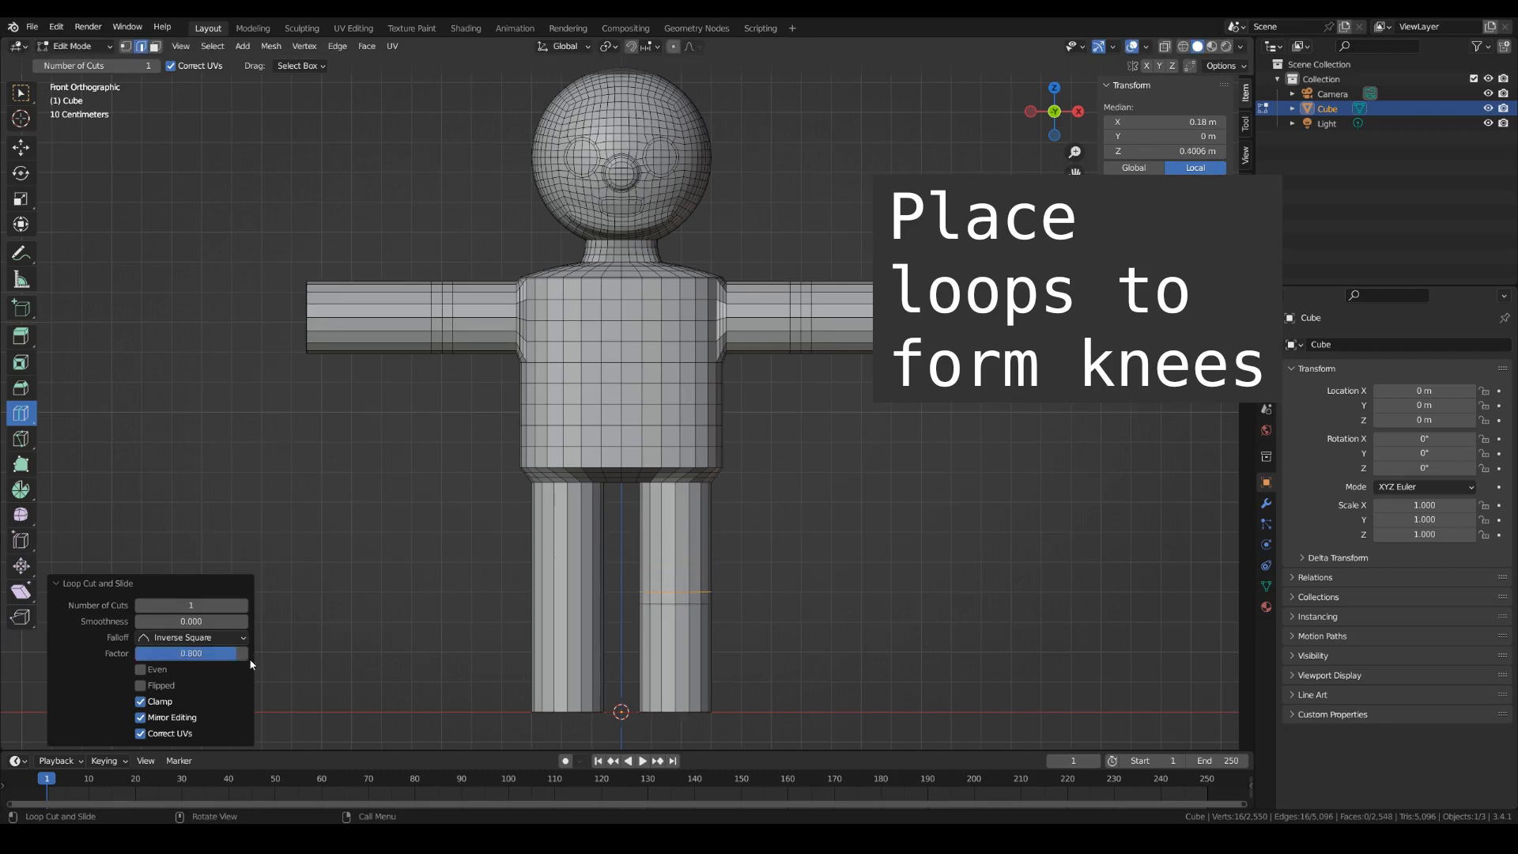
pyautogui.moveTo(251, 653); pyautogui.dragTo(209, 653)
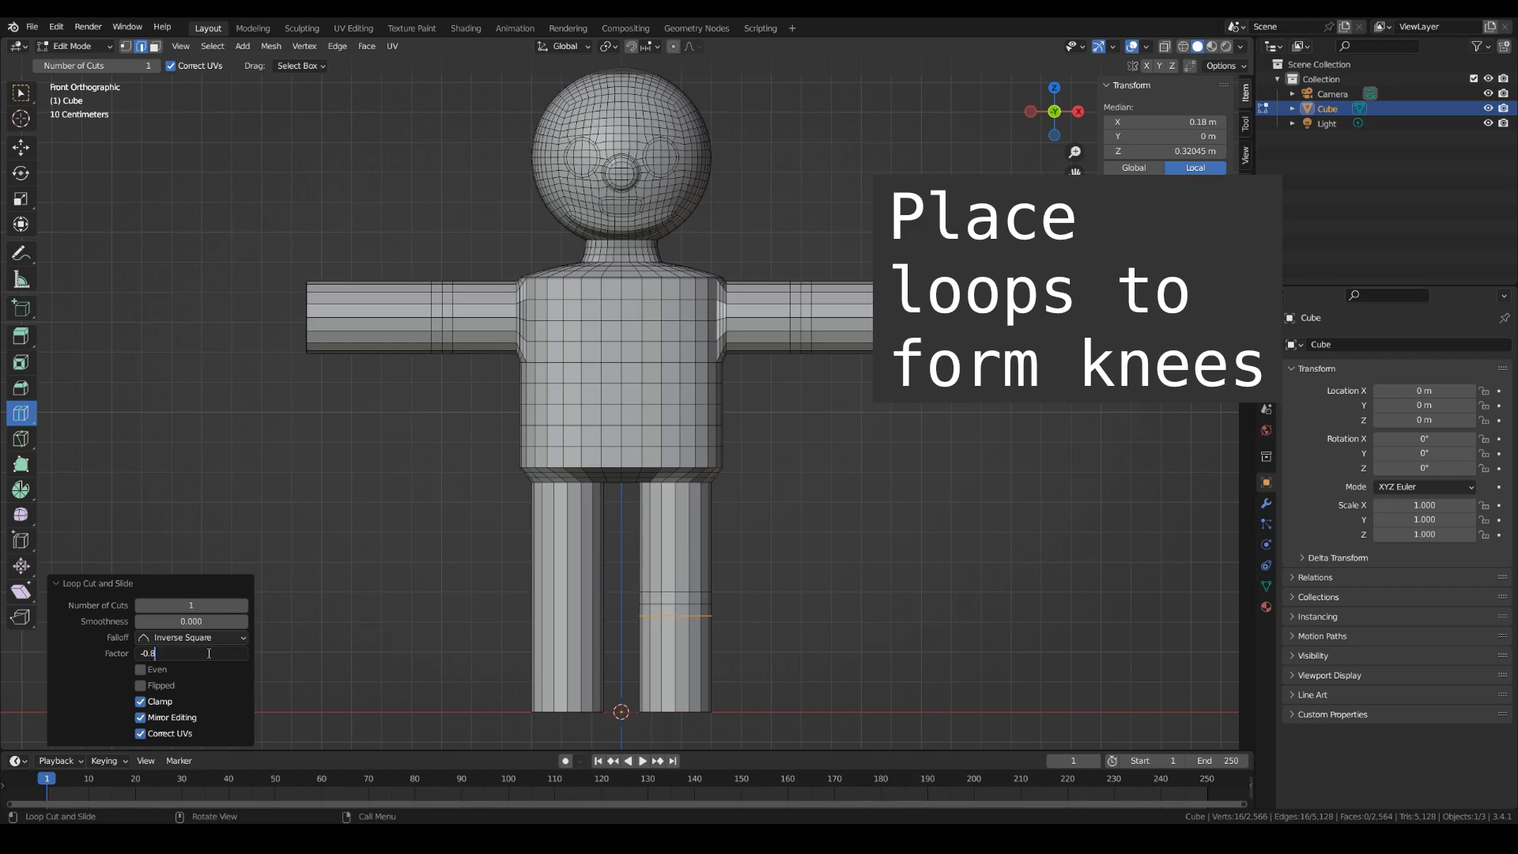
pyautogui.press('Return')
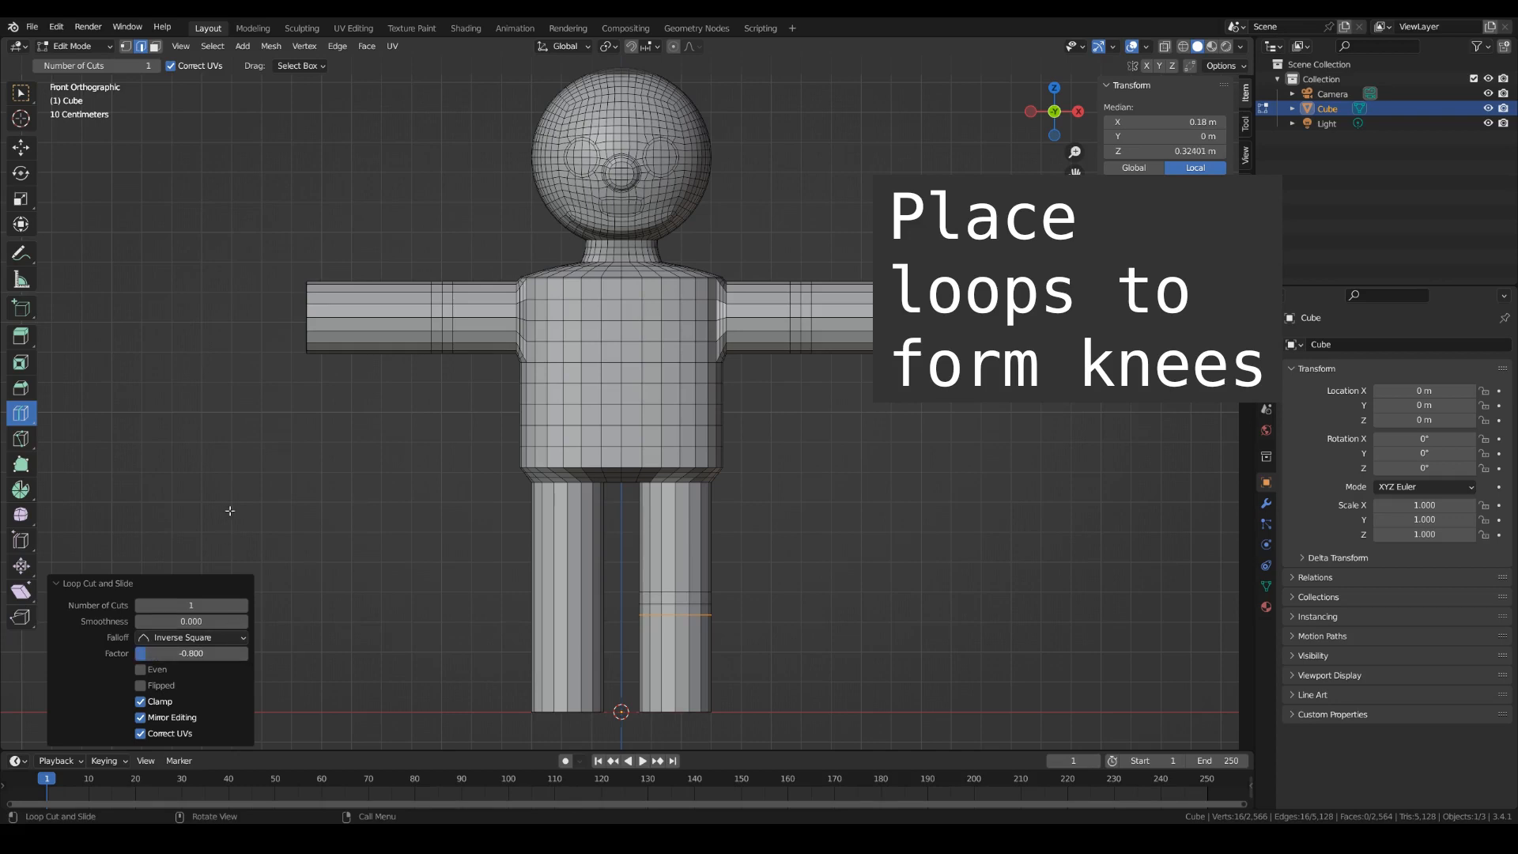
# Add a loop cut around the middle of the negative X leg for the knee, with a slide factor of 0.06.
pyautogui.moveTo(566, 598); pyautogui.dragTo(567, 606)
pyautogui.click(228, 650)
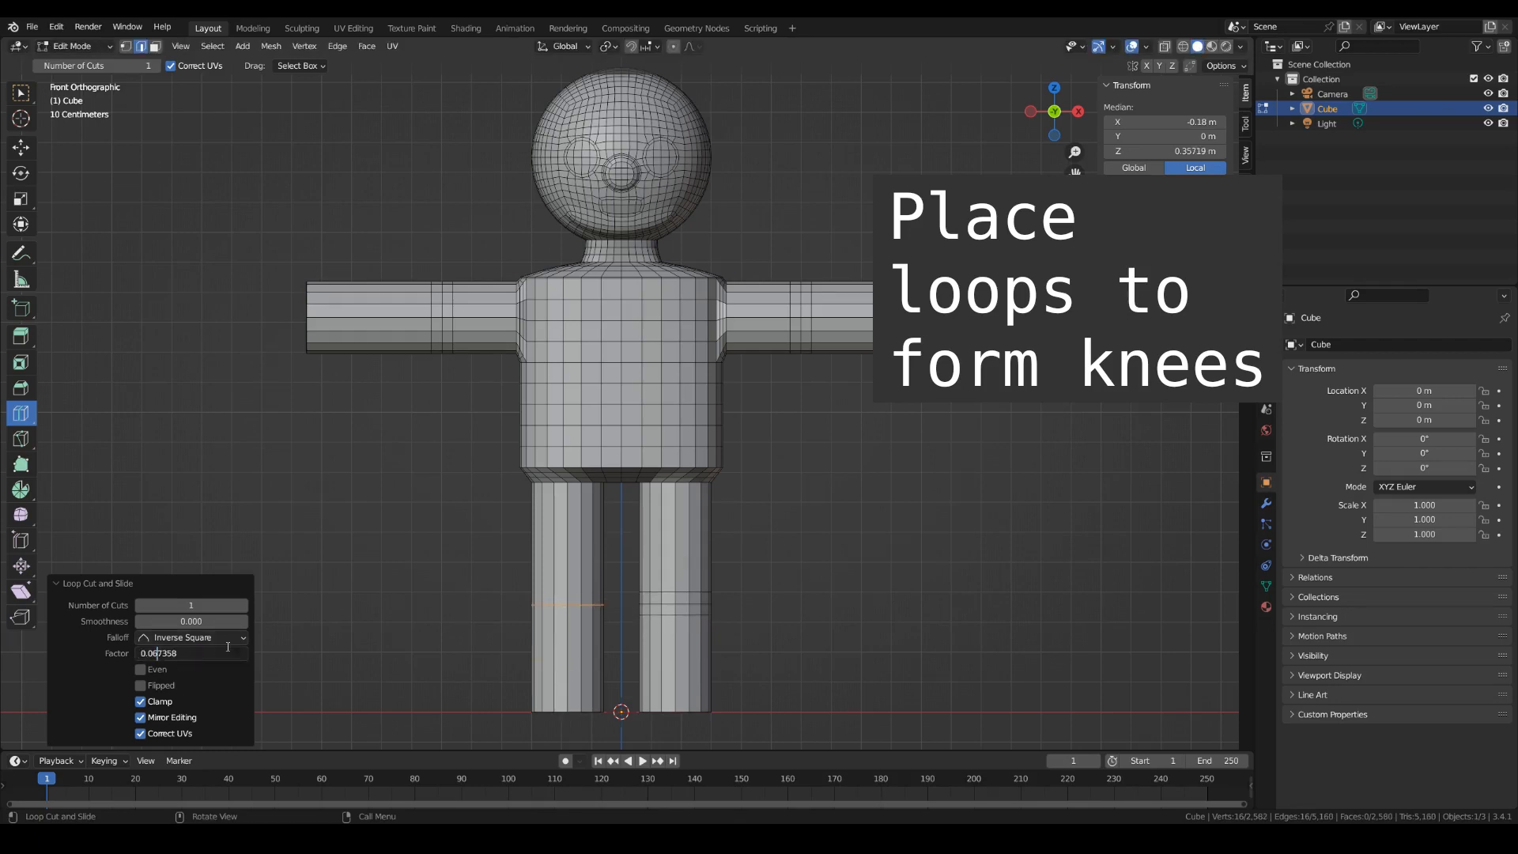
pyautogui.press('Delete')
pyautogui.press('Delete')
pyautogui.press('Delete')
pyautogui.press('Return')
# Add a loop just above the knee loop on the negative X leg, level with the upper knee loop of the other leg.
pyautogui.moveTo(583, 587); pyautogui.dragTo(584, 591)
pyautogui.click(232, 649)
pyautogui.press('Delete')
pyautogui.press('Delete')
pyautogui.press('Delete')
pyautogui.press('Delete')
pyautogui.press('Return')
# Add a loop just below the knee loop on the negative X leg, matching the other leg, and deselect everything.
pyautogui.moveTo(591, 609); pyautogui.dragTo(592, 614)
pyautogui.click(154, 653)
pyautogui.press('Delete')
pyautogui.press('Delete')
pyautogui.press('Delete')
pyautogui.press('Delete')
pyautogui.press('Return')
pyautogui.hotkey('alt', 'a')
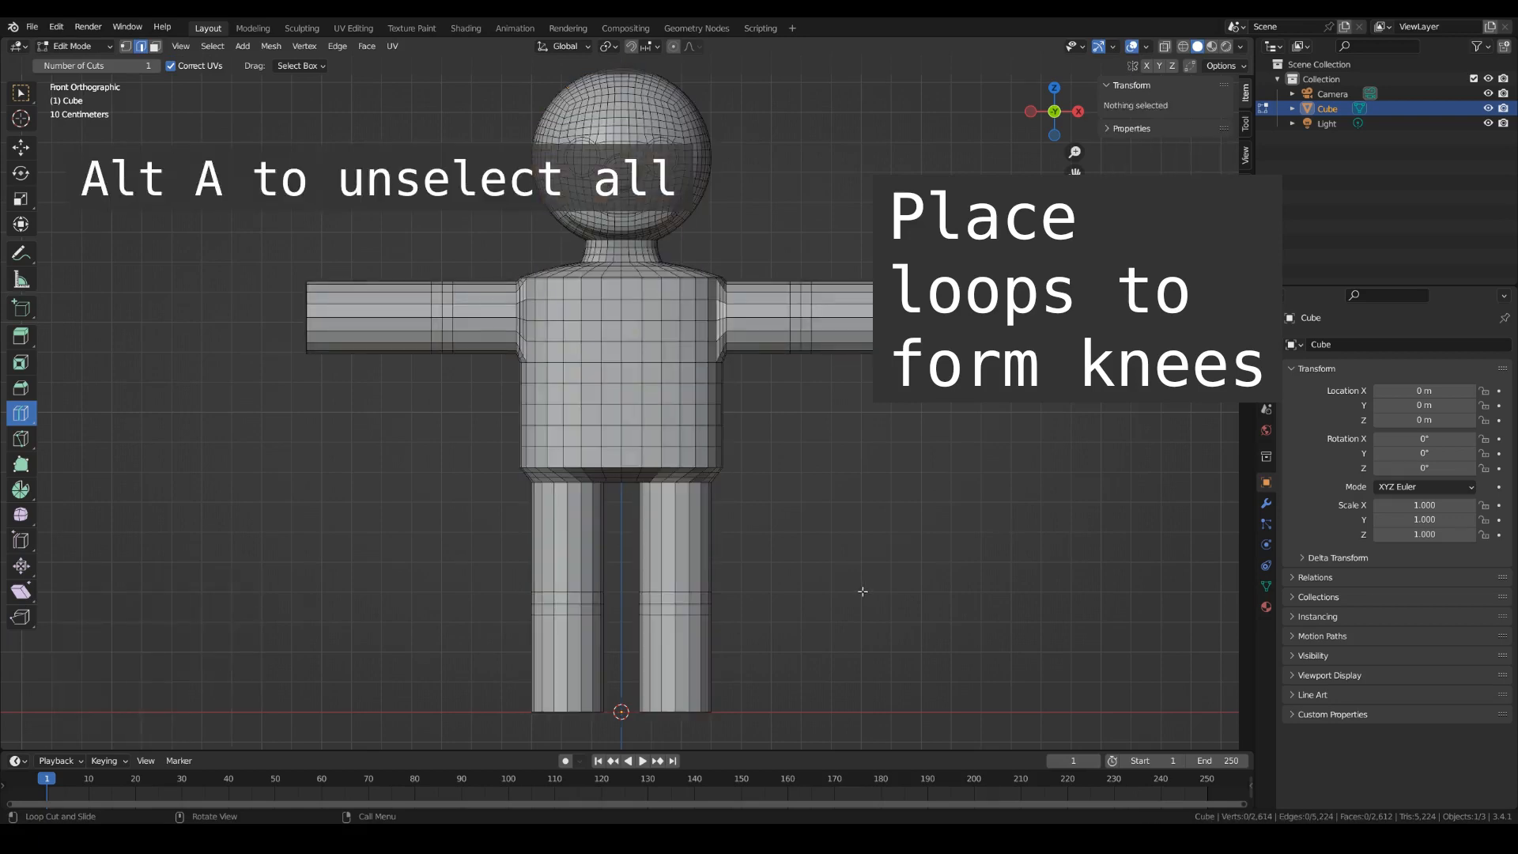
# Add a loop cut near the bottom of the positive X leg for the foot, with a slide factor of 0.3.
pyautogui.moveTo(680, 671); pyautogui.dragTo(680, 675)
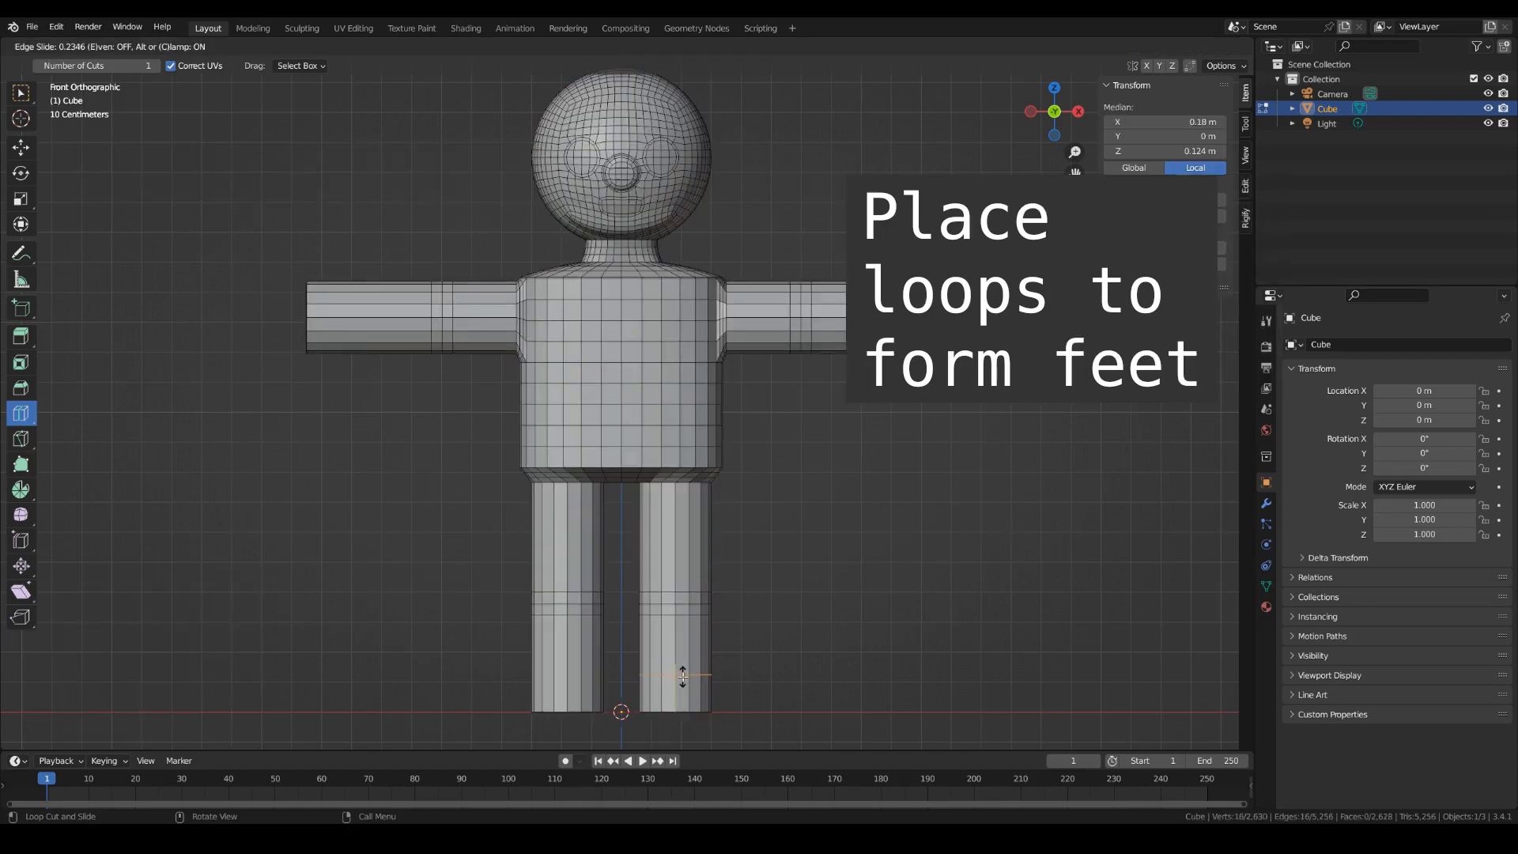
pyautogui.doubleClick(178, 653)
pyautogui.press('Left')
pyautogui.press('Right')
pyautogui.press('Right')
pyautogui.press('Right')
pyautogui.press('BackSpace')
pyautogui.write('3')
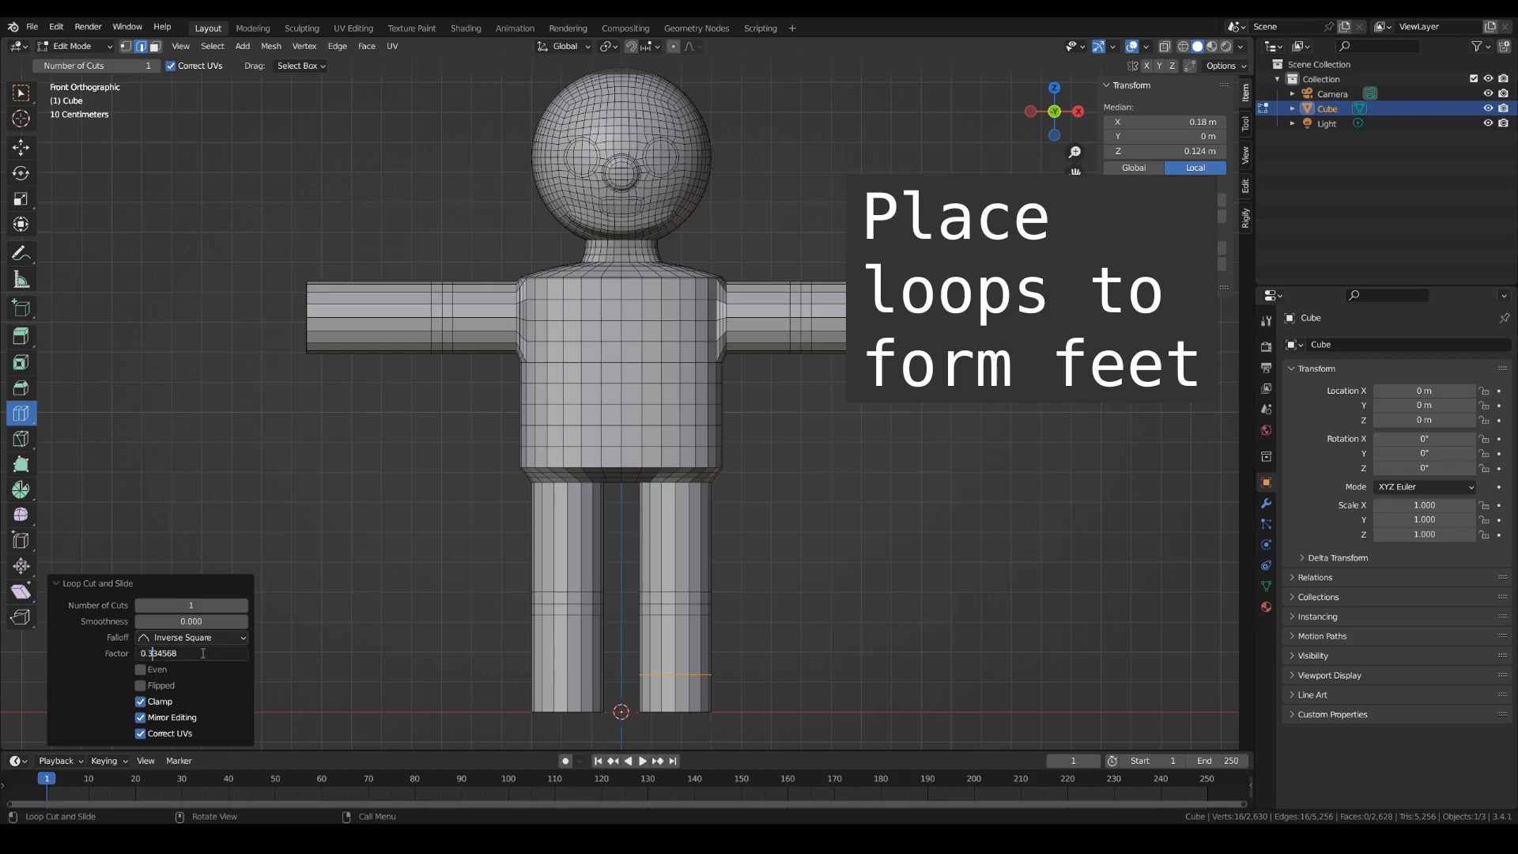
pyautogui.press('Delete')
pyautogui.press('Delete')
pyautogui.press('Delete')
pyautogui.press('Delete')
pyautogui.press('Return')
# Add a loop cut near the bottom of the negative X leg with a slide factor of 0.3, and deselect everything.
pyautogui.moveTo(561, 662); pyautogui.dragTo(561, 676)
pyautogui.doubleClick(227, 659)
pyautogui.press('Delete')
pyautogui.press('Delete')
pyautogui.press('Delete')
pyautogui.press('Delete')
pyautogui.press('Delete')
pyautogui.press('Return')
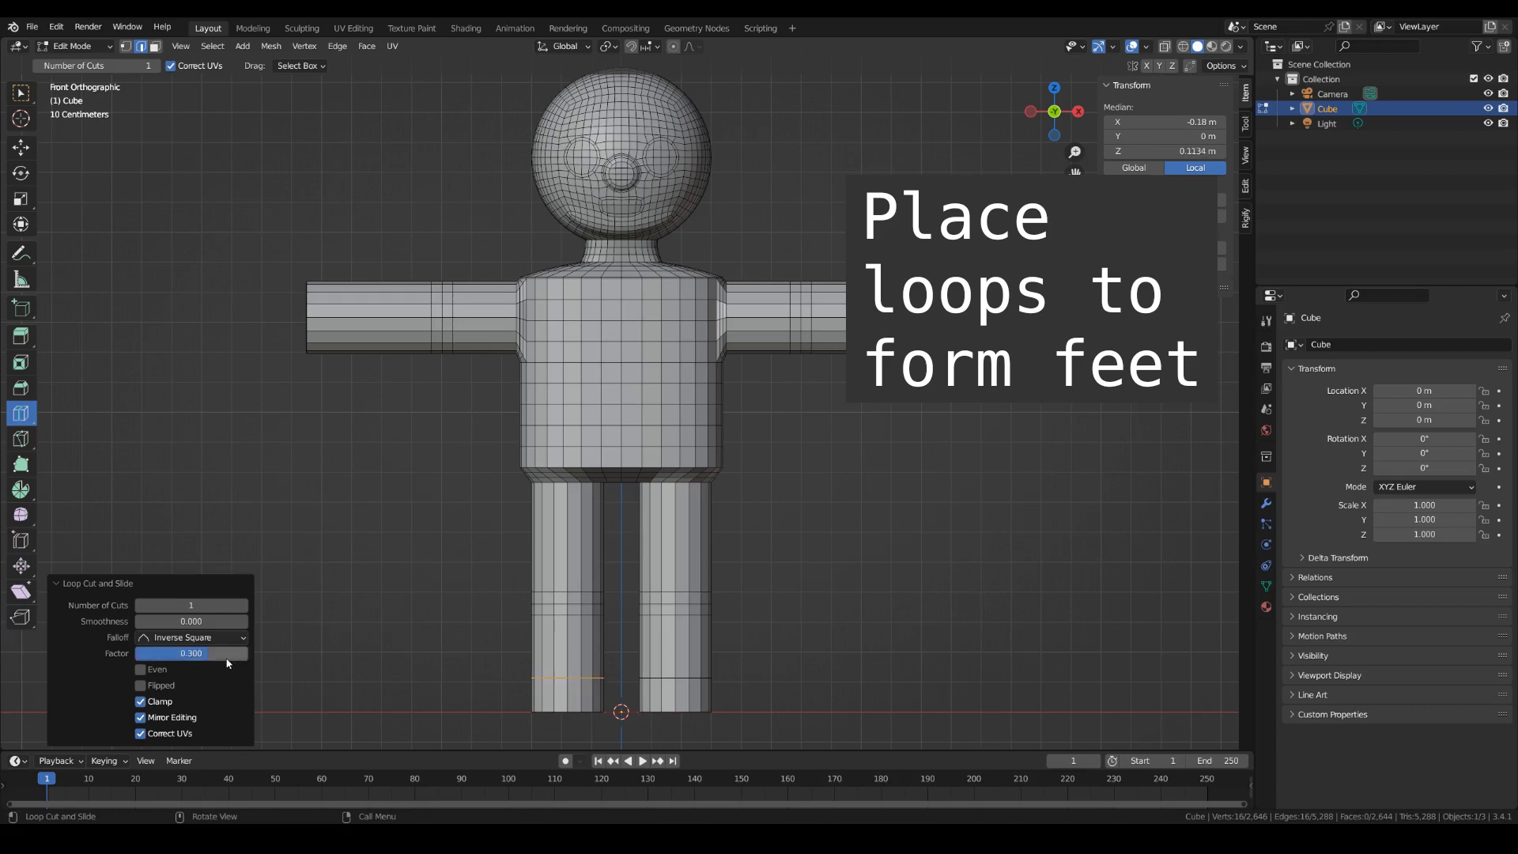
pyautogui.press('a')
pyautogui.hotkey('alt', 'a')
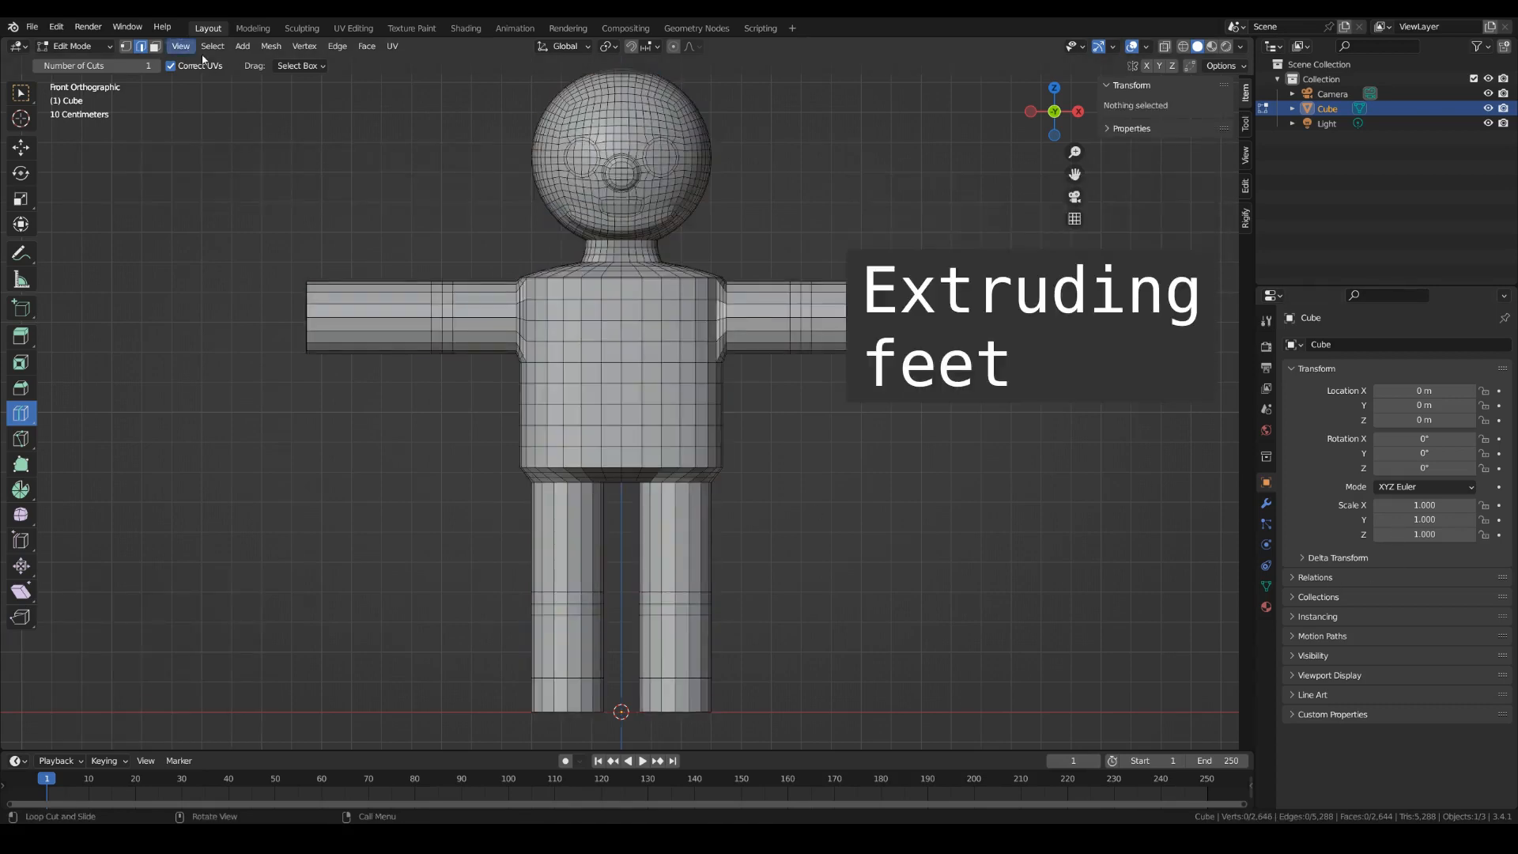
# In face select mode, extrude the front faces below the foot loops of both legs forward along Y.
pyautogui.click(155, 47)
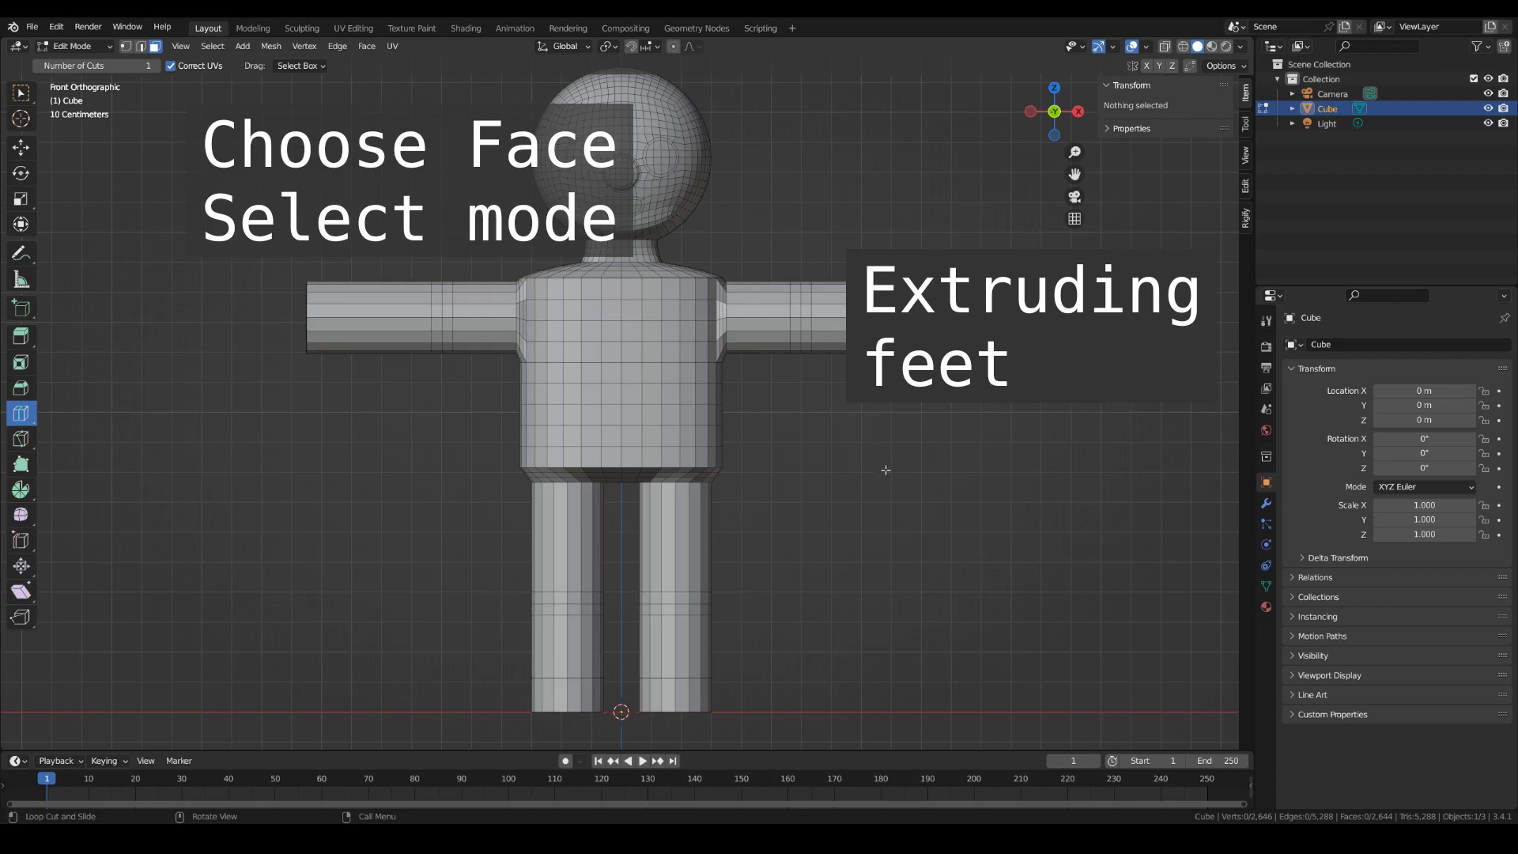
pyautogui.scroll(-1, 869, 490)
pyautogui.press('c')
pyautogui.moveTo(580, 653)
pyautogui.mouseDown()
pyautogui.moveTo(569, 645)
pyautogui.moveTo(682, 648)
pyautogui.mouseUp()
pyautogui.press('Escape')
pyautogui.press('3')
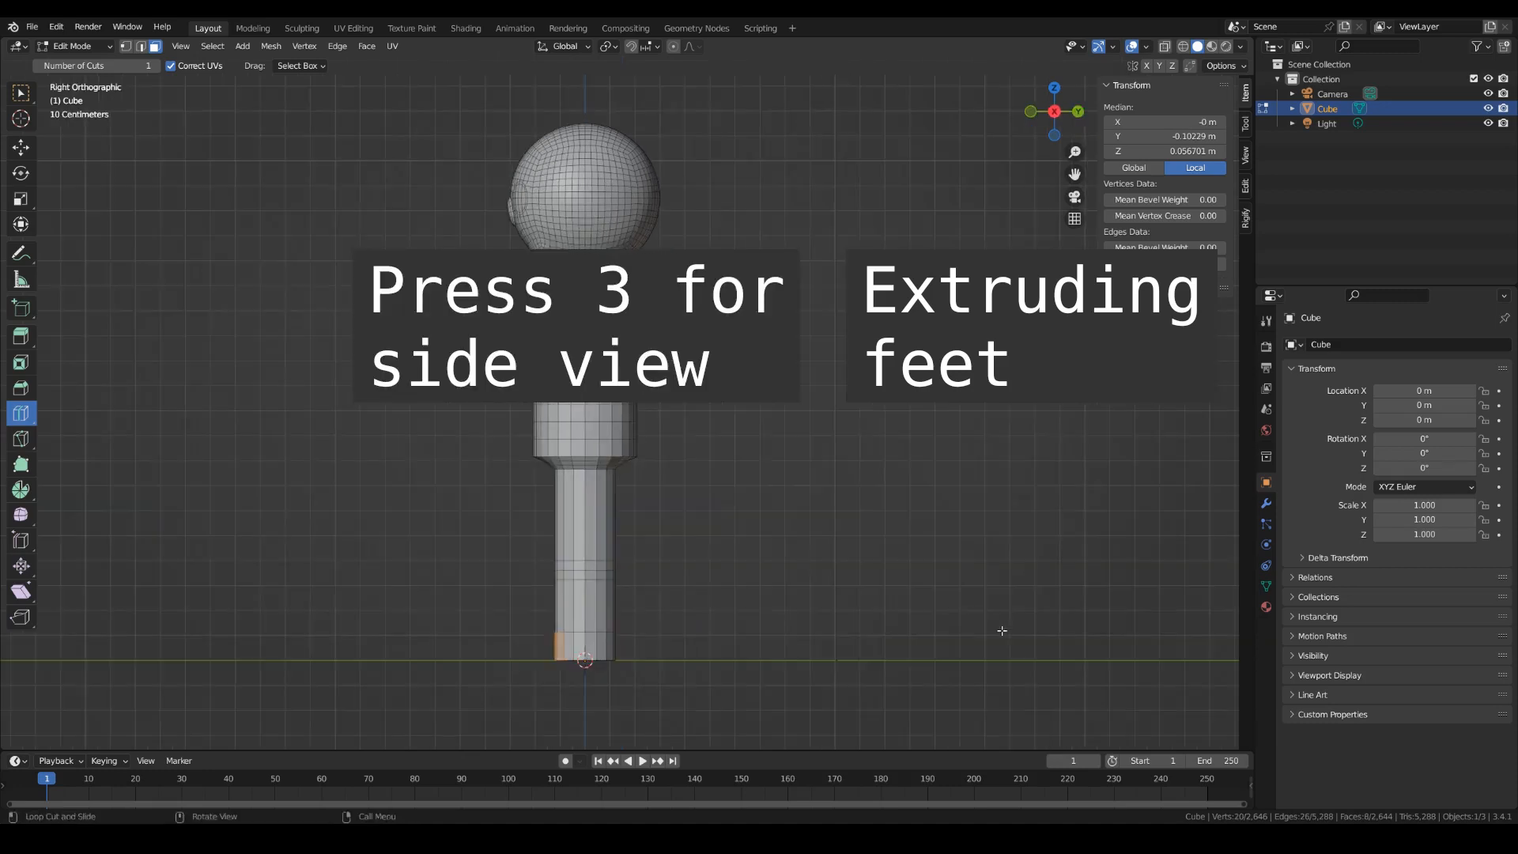
pyautogui.press('e')
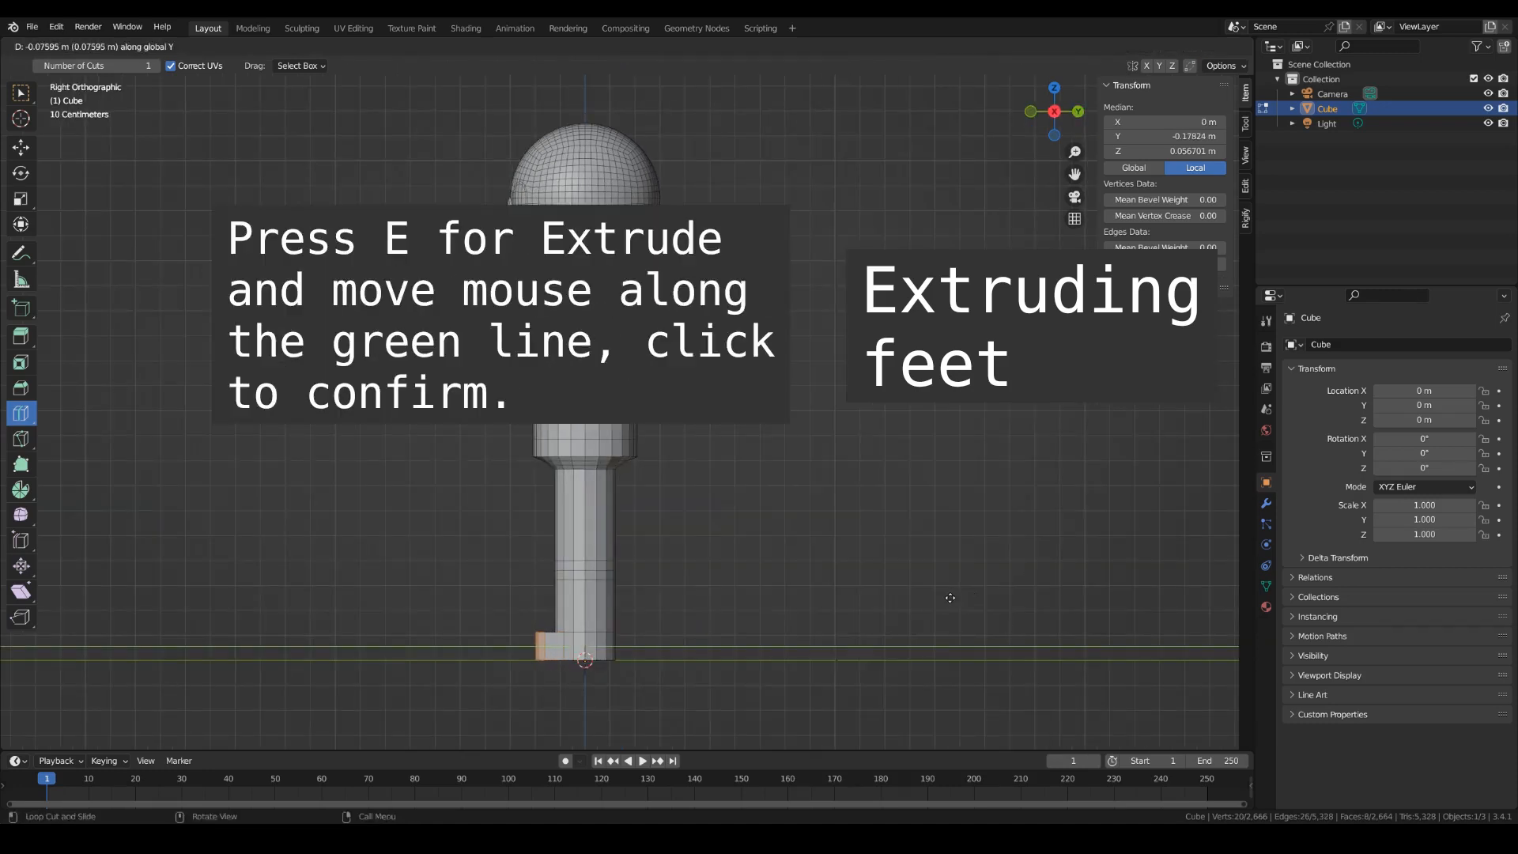
pyautogui.click(945, 599)
# Refine the feet's extrusion distance to a rounded value.
pyautogui.doubleClick(150, 652)
pyautogui.write('2')
pyautogui.press('Delete')
pyautogui.press('Delete')
pyautogui.press('Delete')
pyautogui.press('Delete')
pyautogui.press('Delete')
pyautogui.press('Delete')
pyautogui.press('Delete')
pyautogui.press('Delete')
pyautogui.press('Return')
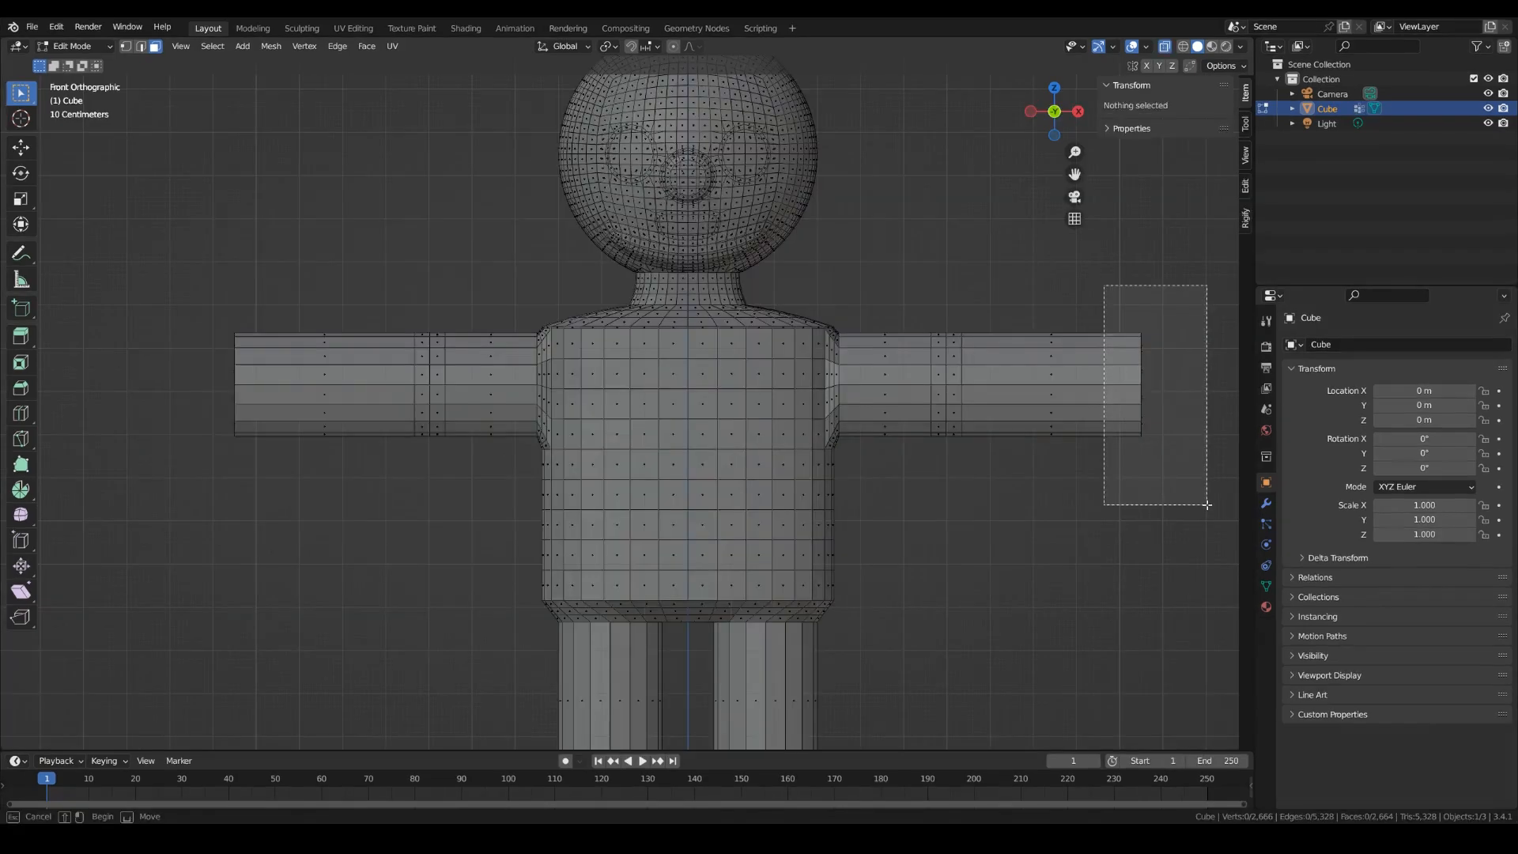
# Scale the end faces of both arms down to about 0.79, using Individual Origins as the pivot point.
pyautogui.moveTo(182, 277); pyautogui.dragTo(268, 490)
pyautogui.moveTo(268, 491); pyautogui.dragTo(1101, 538, button='middle')
pyautogui.press('KP_1')
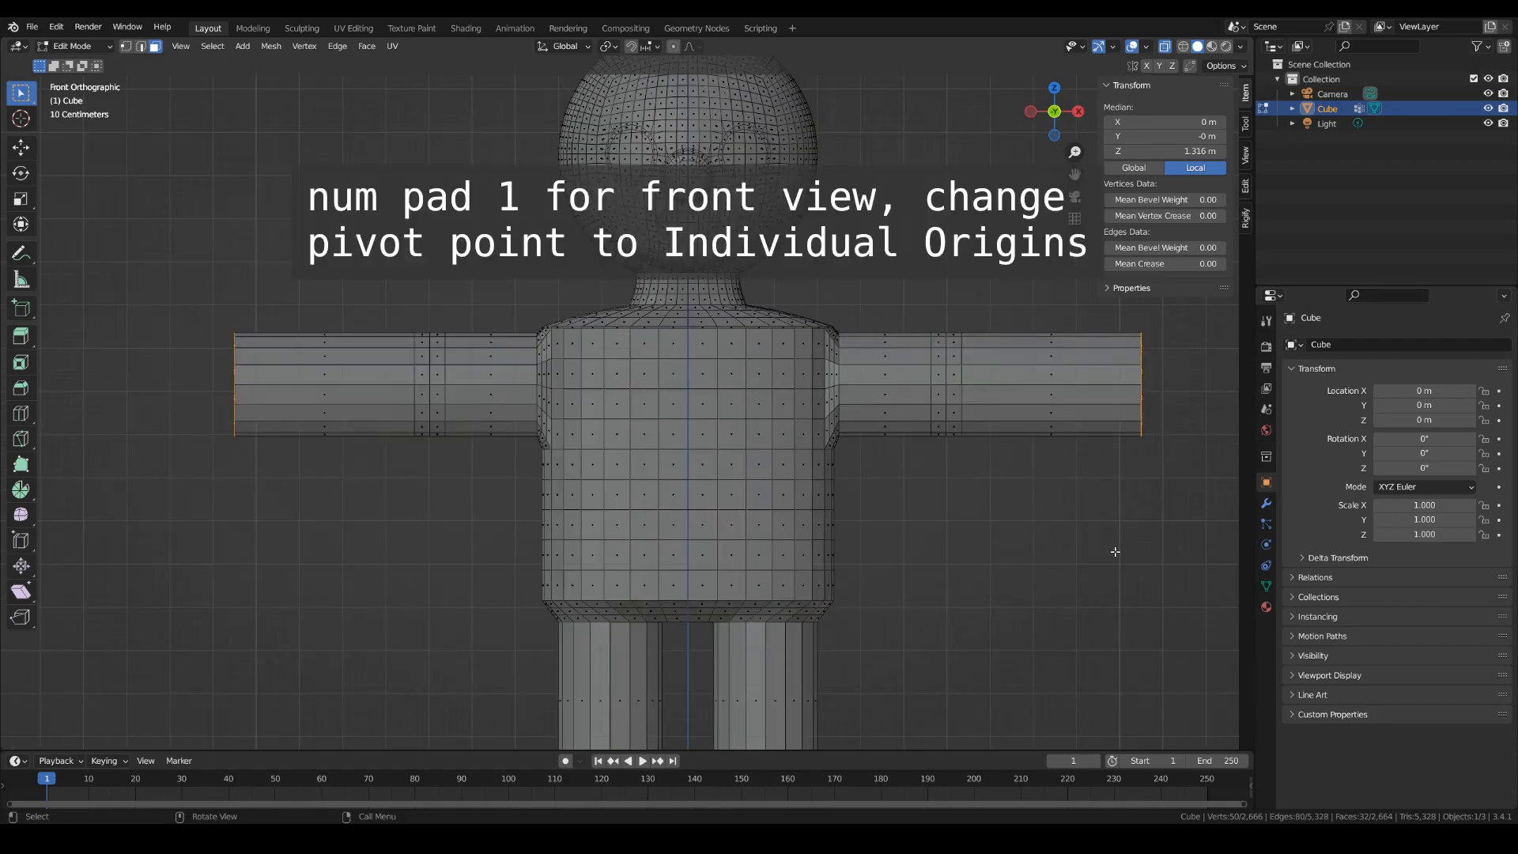
pyautogui.click(607, 48)
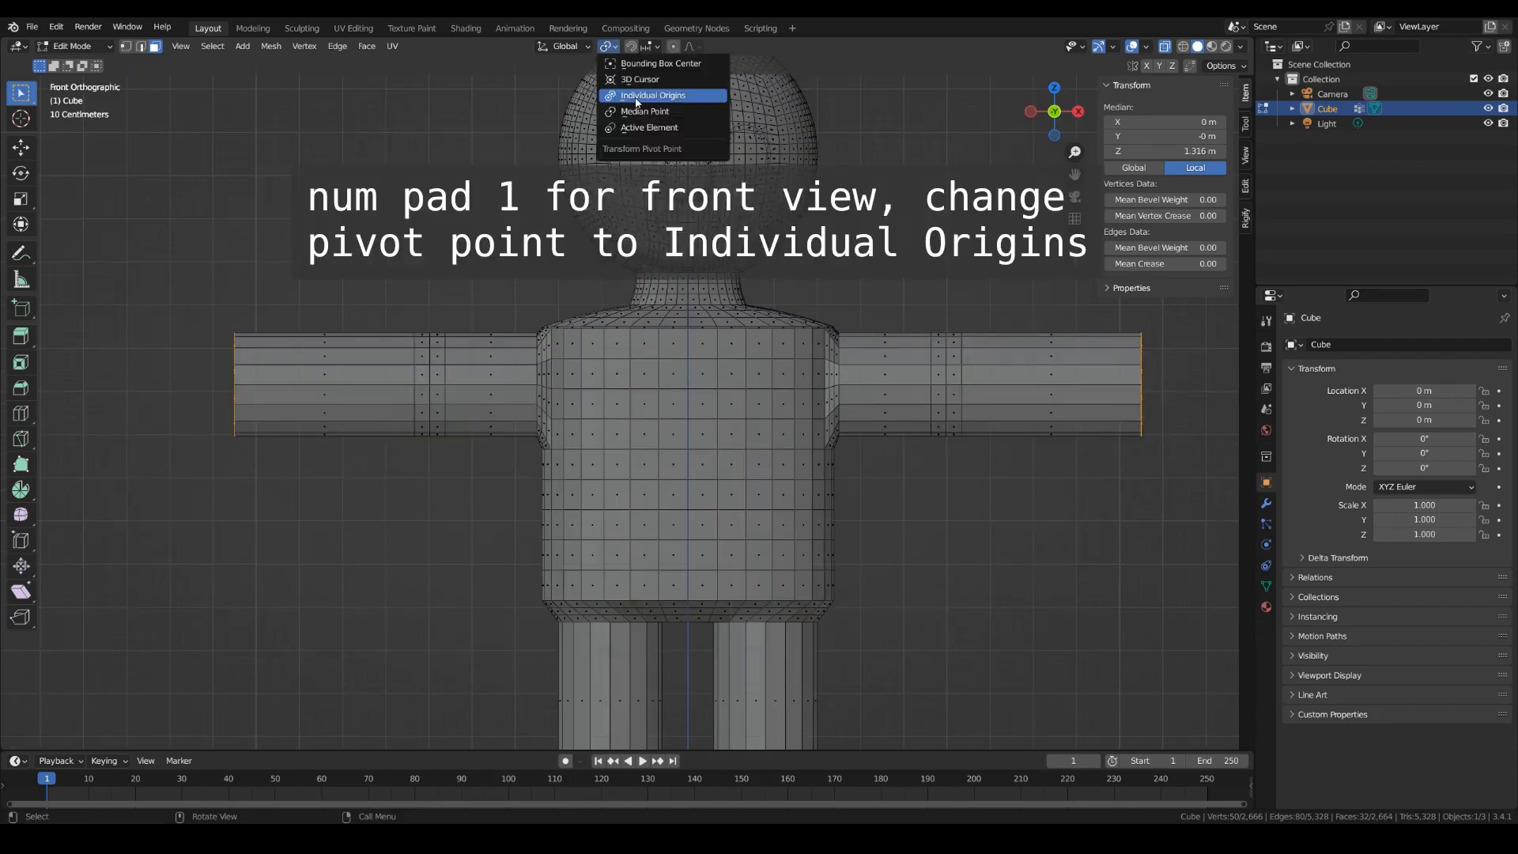
pyautogui.click(643, 113)
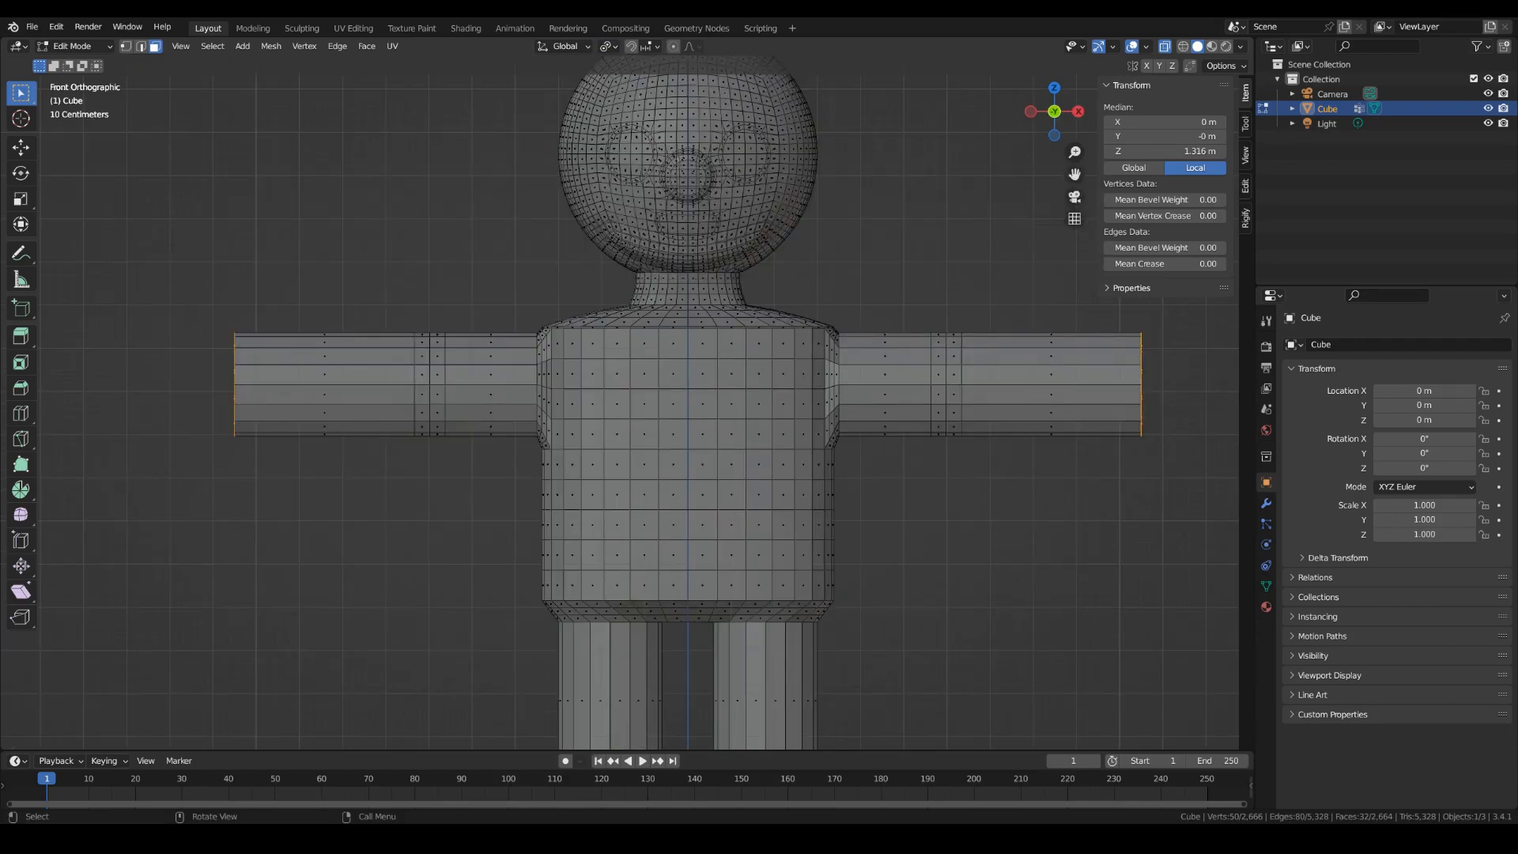
pyautogui.press('s')
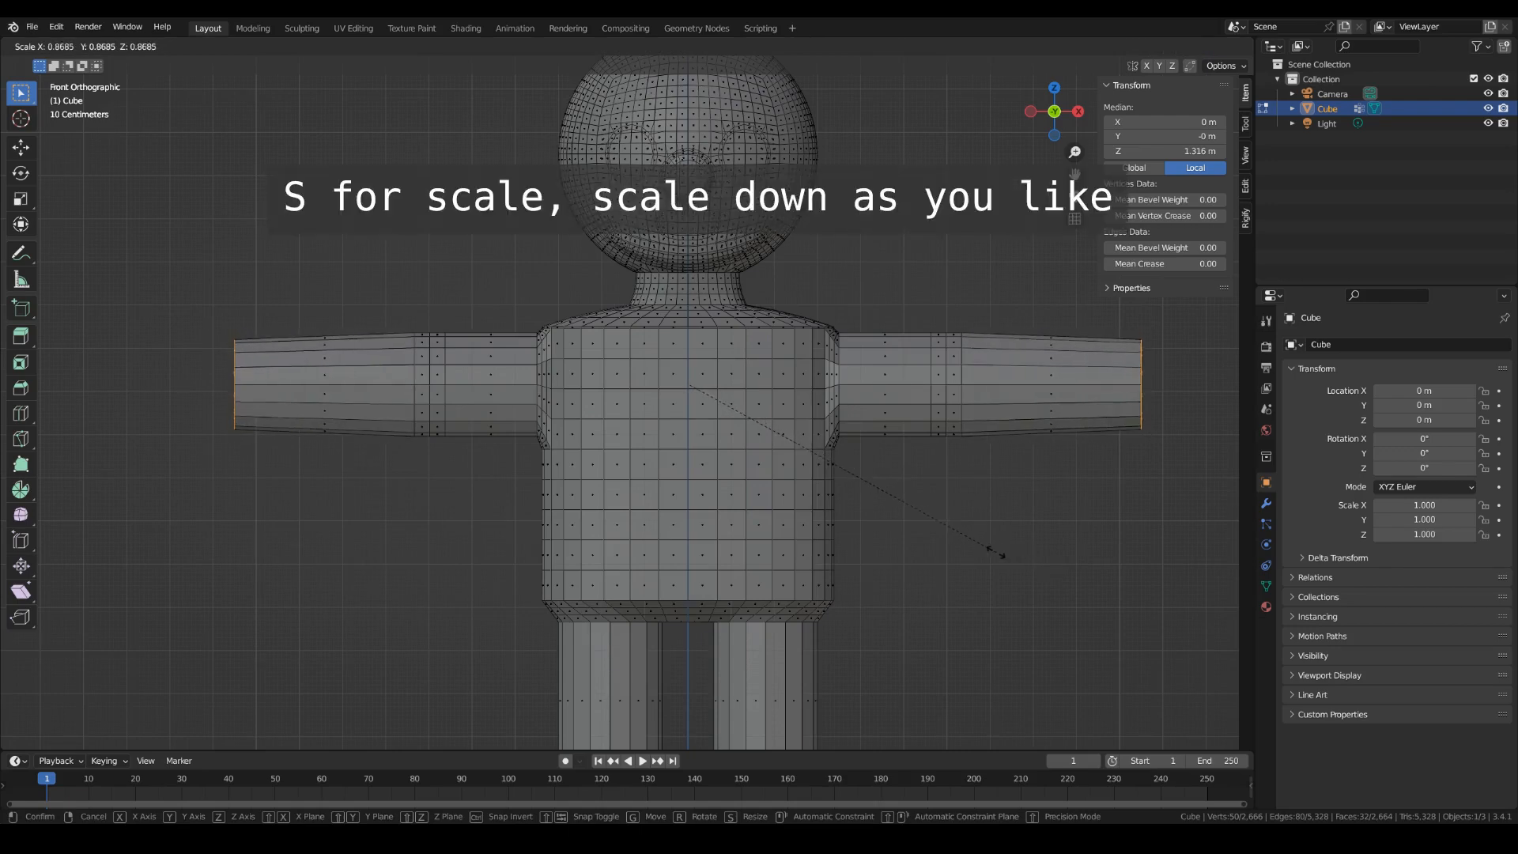
pyautogui.click(966, 536)
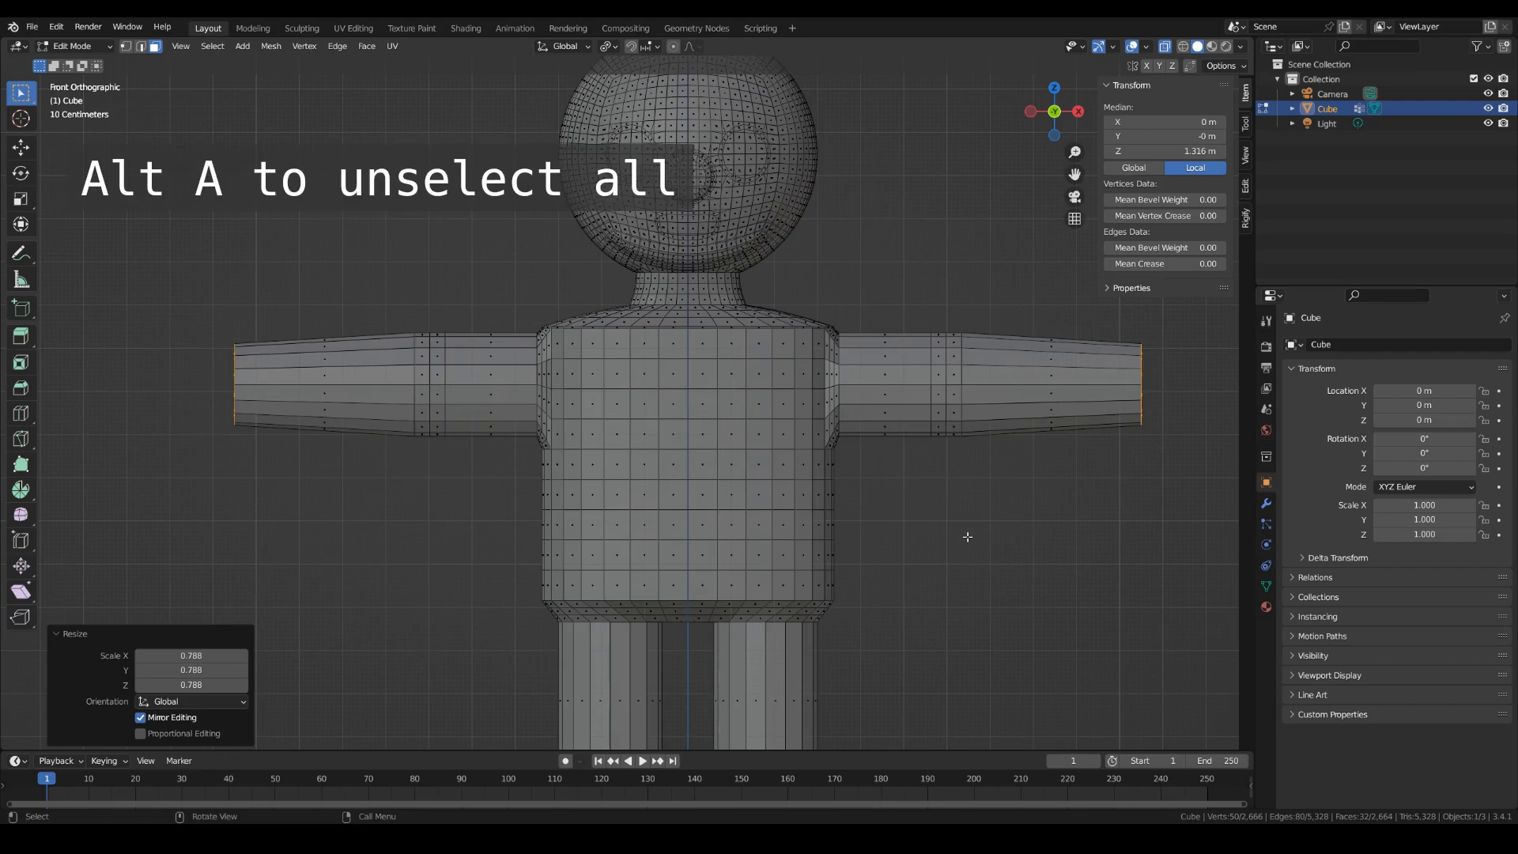
# Select only the elbow face bands on both arms and scale them down to about 0.94.
pyautogui.hotkey('alt', 'a')
pyautogui.moveTo(933, 316); pyautogui.dragTo(957, 459)
pyautogui.keyDown('shift'); pyautogui.moveTo(419, 312); pyautogui.dragTo(439, 447); pyautogui.keyUp('shift')
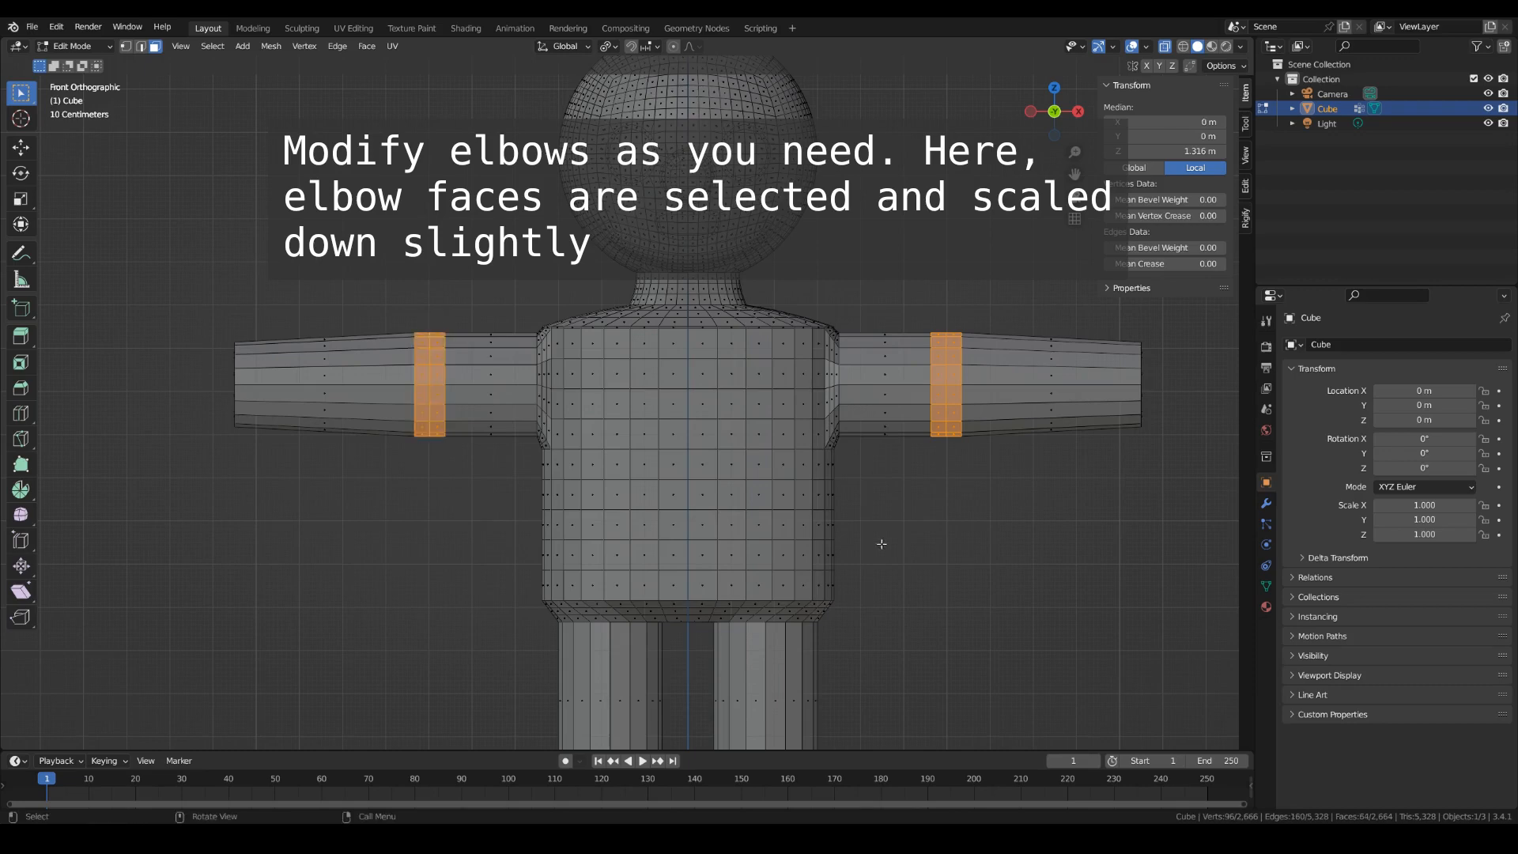
pyautogui.press('s')
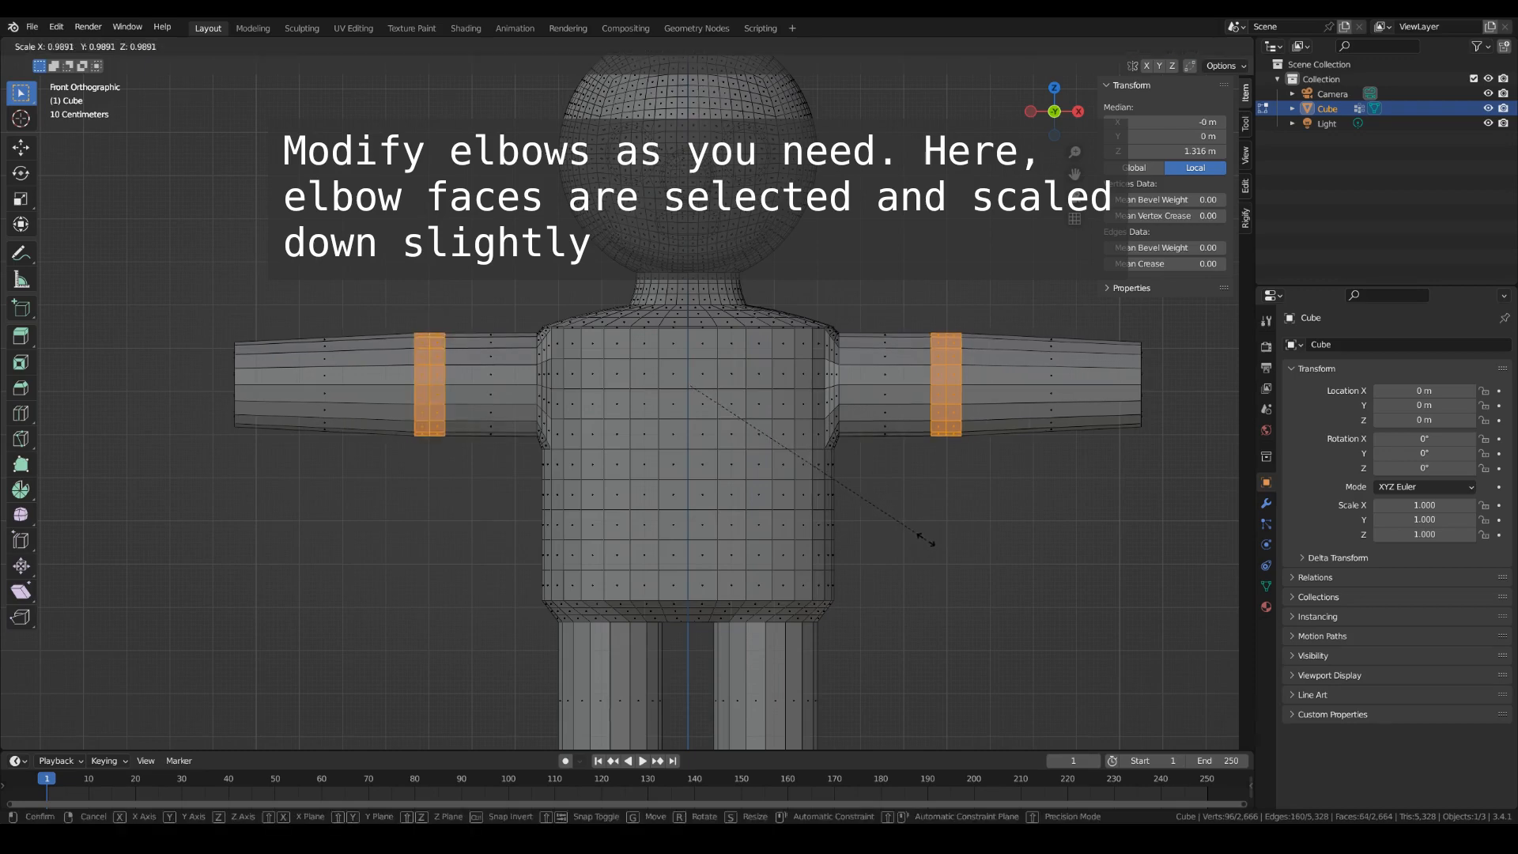
pyautogui.click(910, 538)
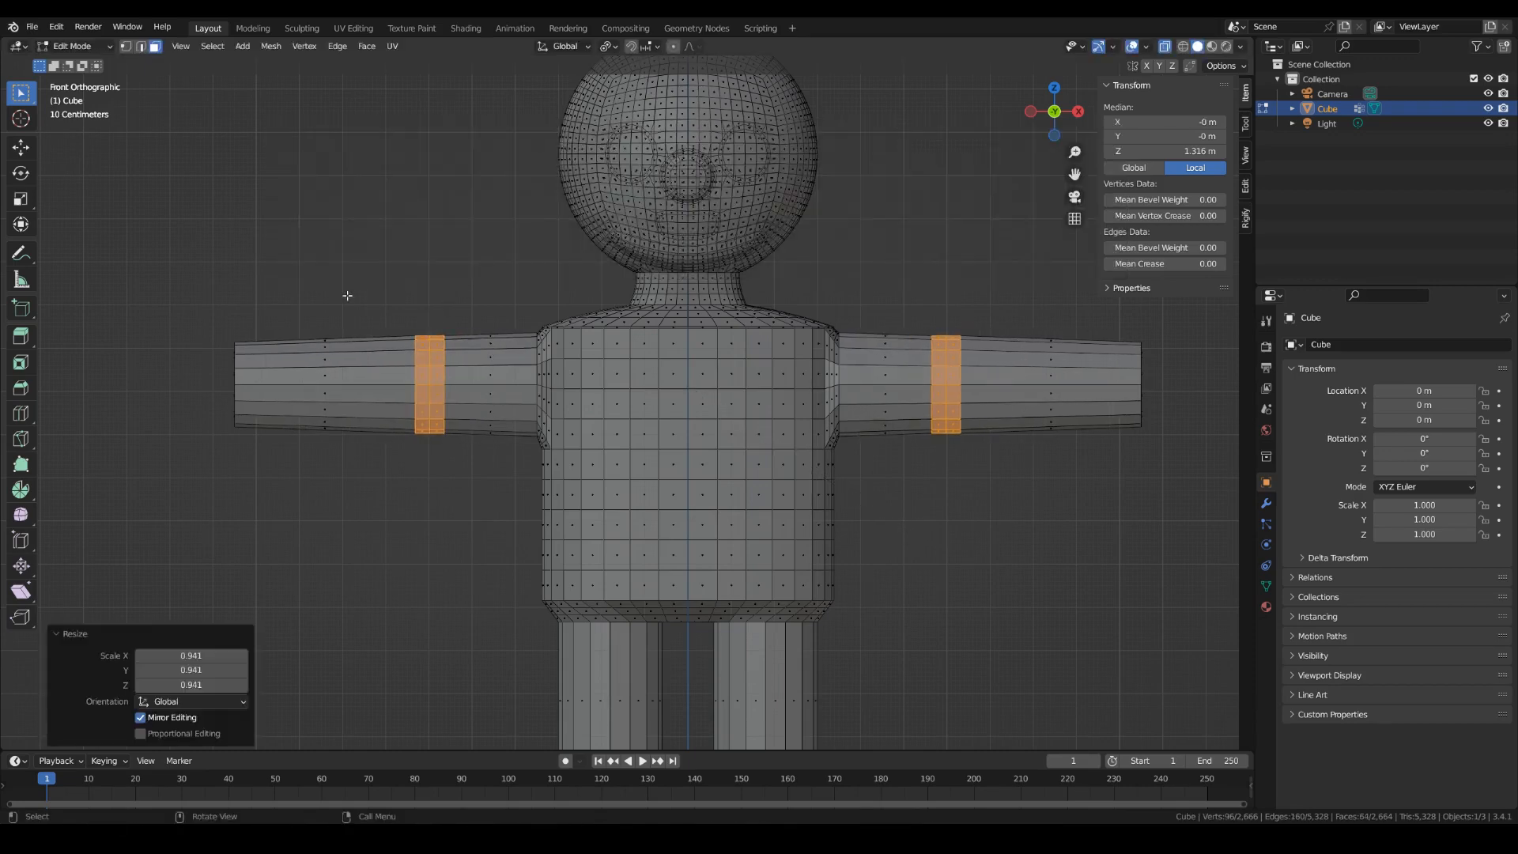
# In edge select mode, scale the middle edge loops of both elbows up to about 1.016, and deselect everything.
pyautogui.click(142, 47)
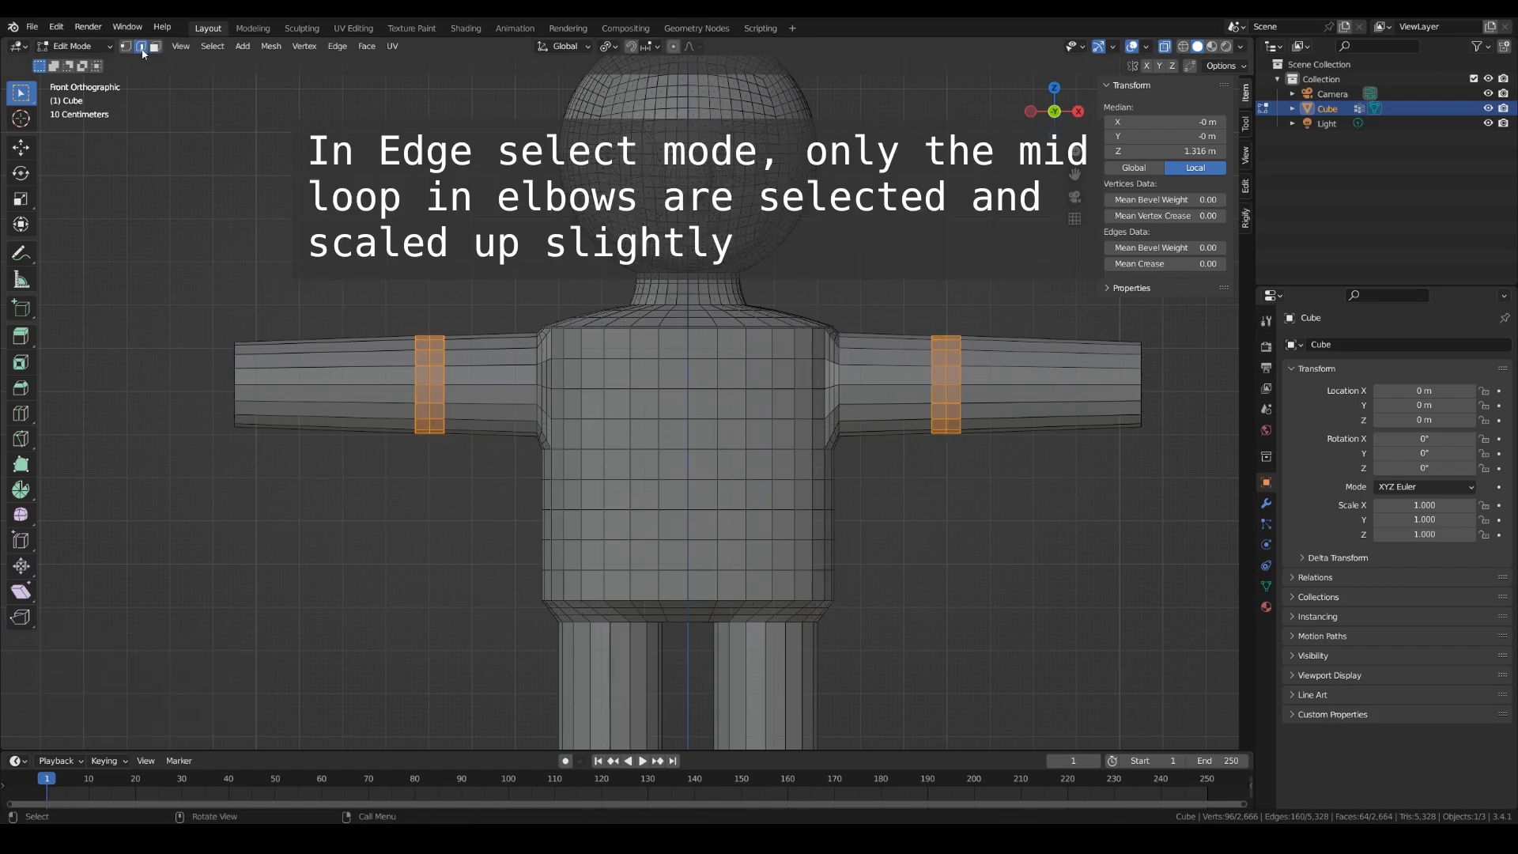
pyautogui.hotkey('alt', 'a')
pyautogui.keyDown('alt'); pyautogui.click(427, 375); pyautogui.keyUp('alt')
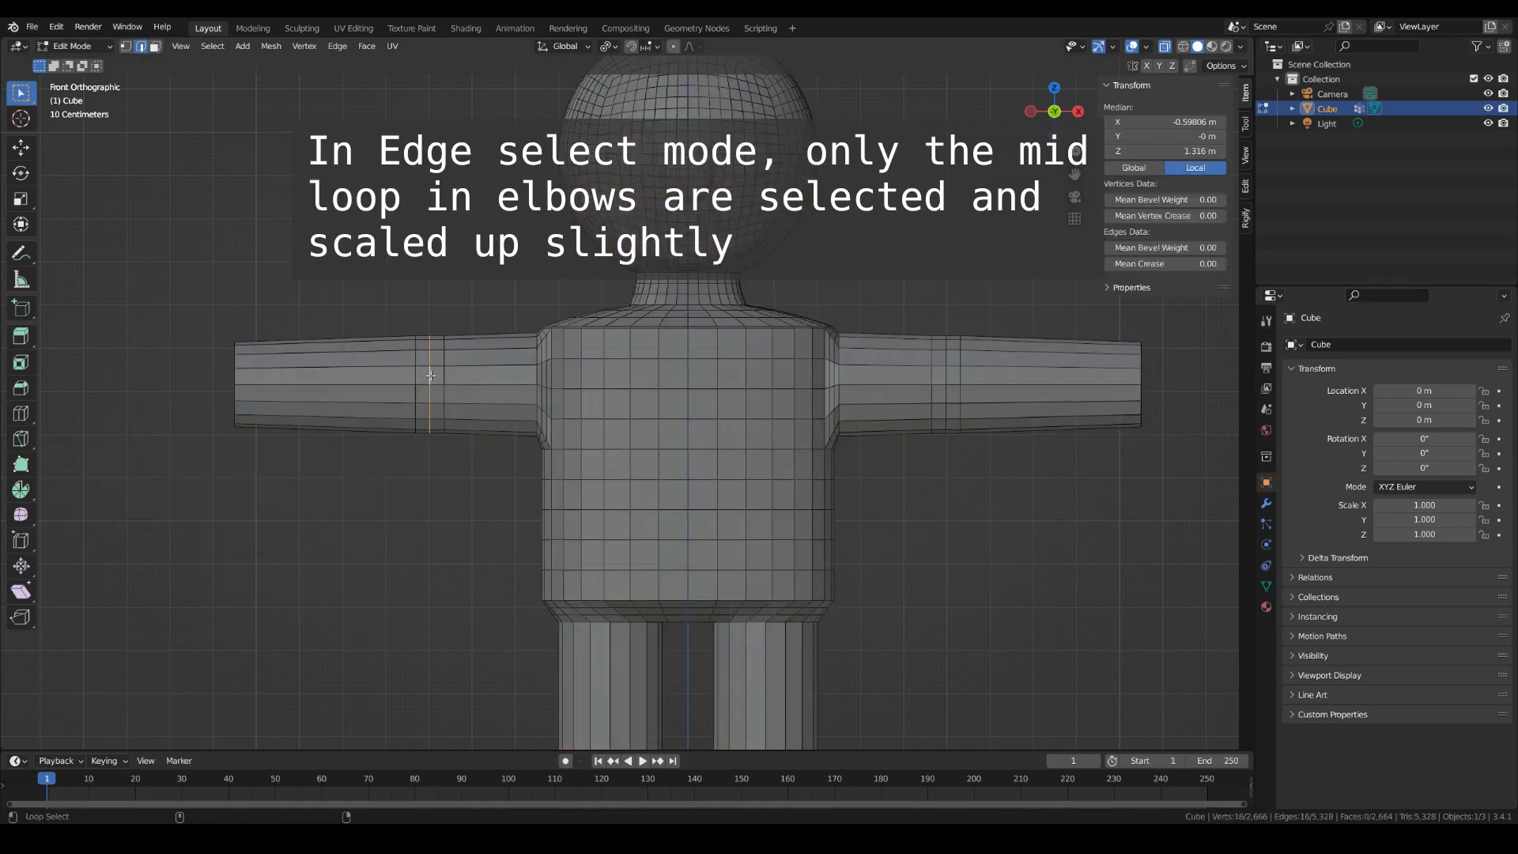
pyautogui.keyDown('alt'); pyautogui.keyDown('shift'); pyautogui.click(948, 380); pyautogui.keyUp('shift'); pyautogui.keyUp('alt')
pyautogui.press('s')
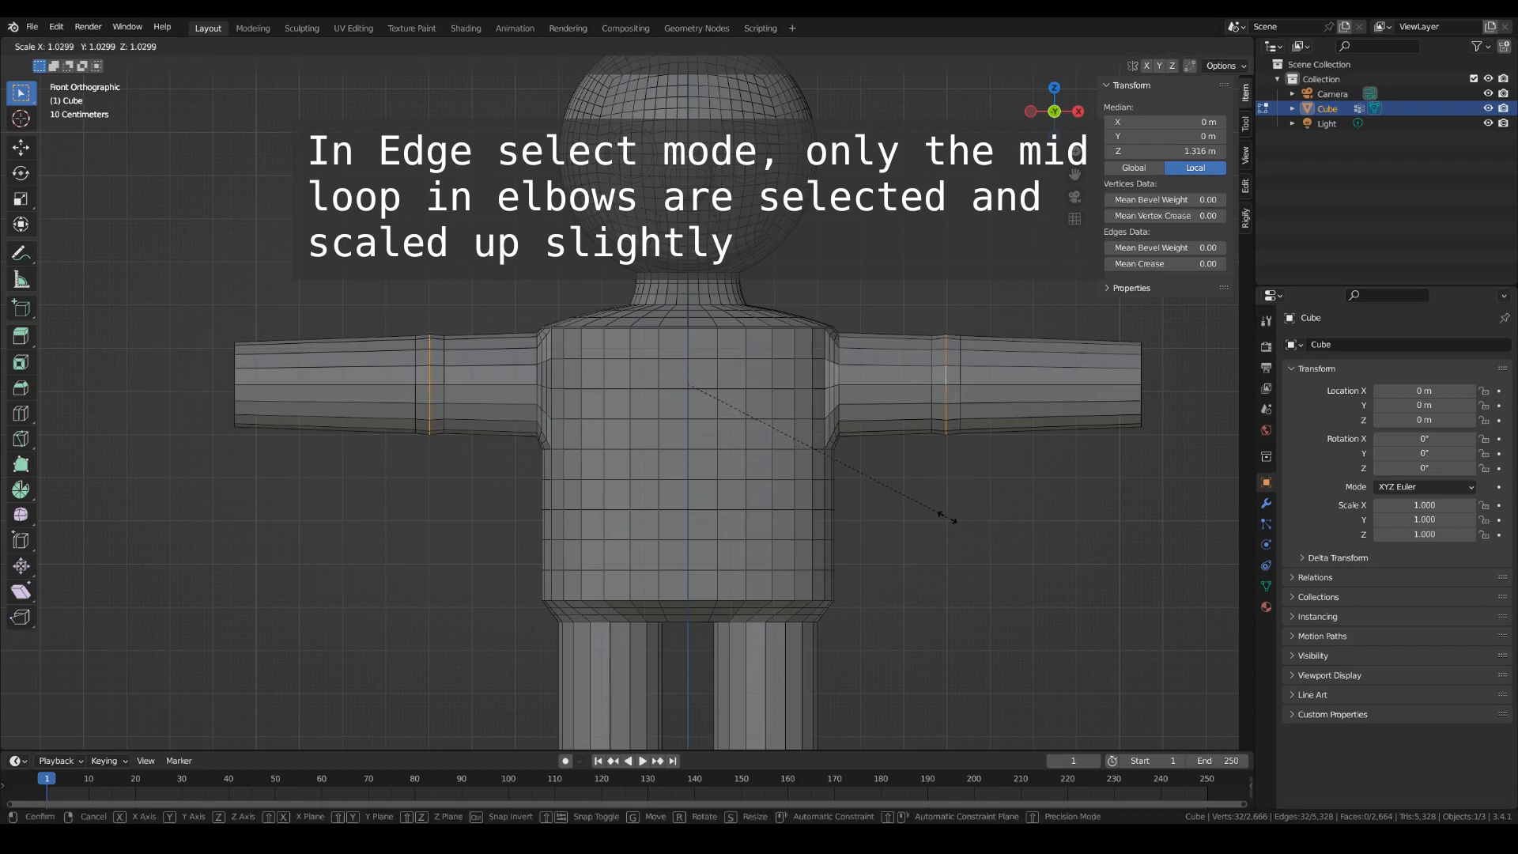
pyautogui.click(945, 512)
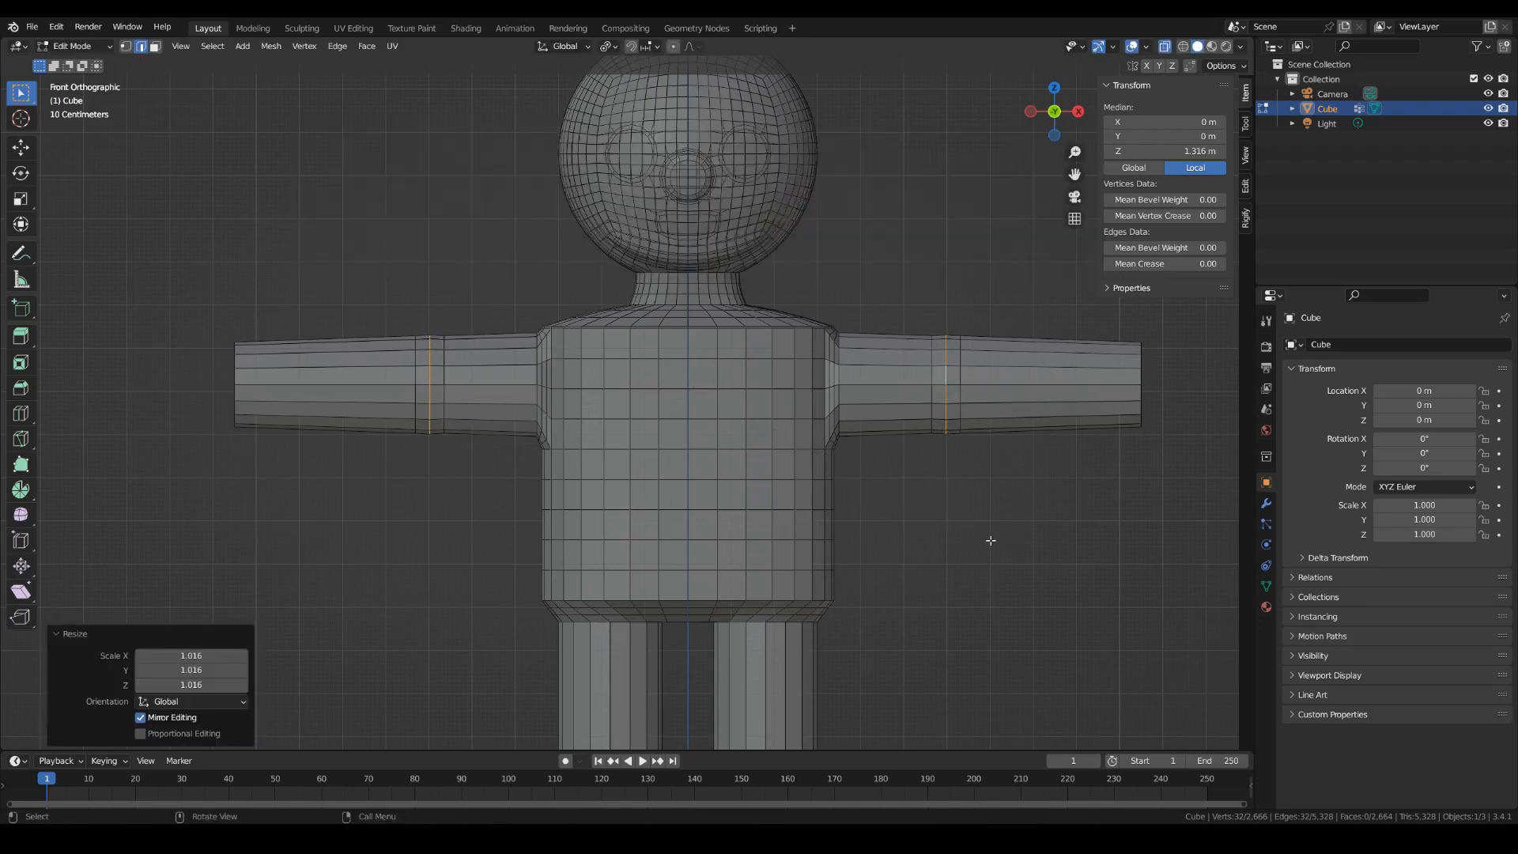
pyautogui.hotkey('alt', 'a')
# Select only the outer rim edges at the ends of both arms, leaving out the inner edges of the caps.
pyautogui.moveTo(991, 539); pyautogui.dragTo(1038, 359, button='middle')
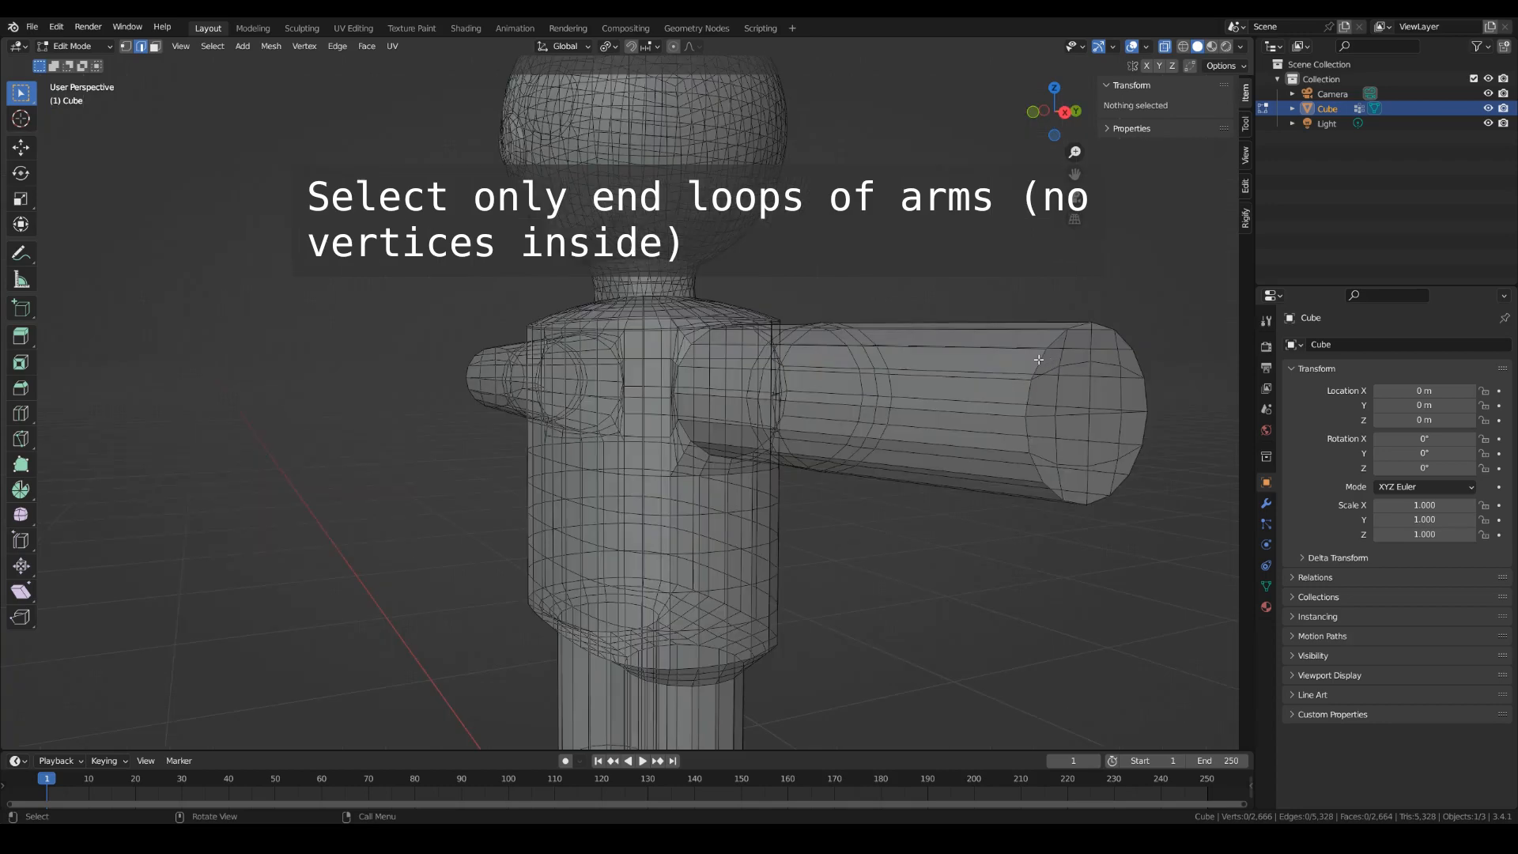
pyautogui.keyDown('alt'); pyautogui.click(1037, 359); pyautogui.keyUp('alt')
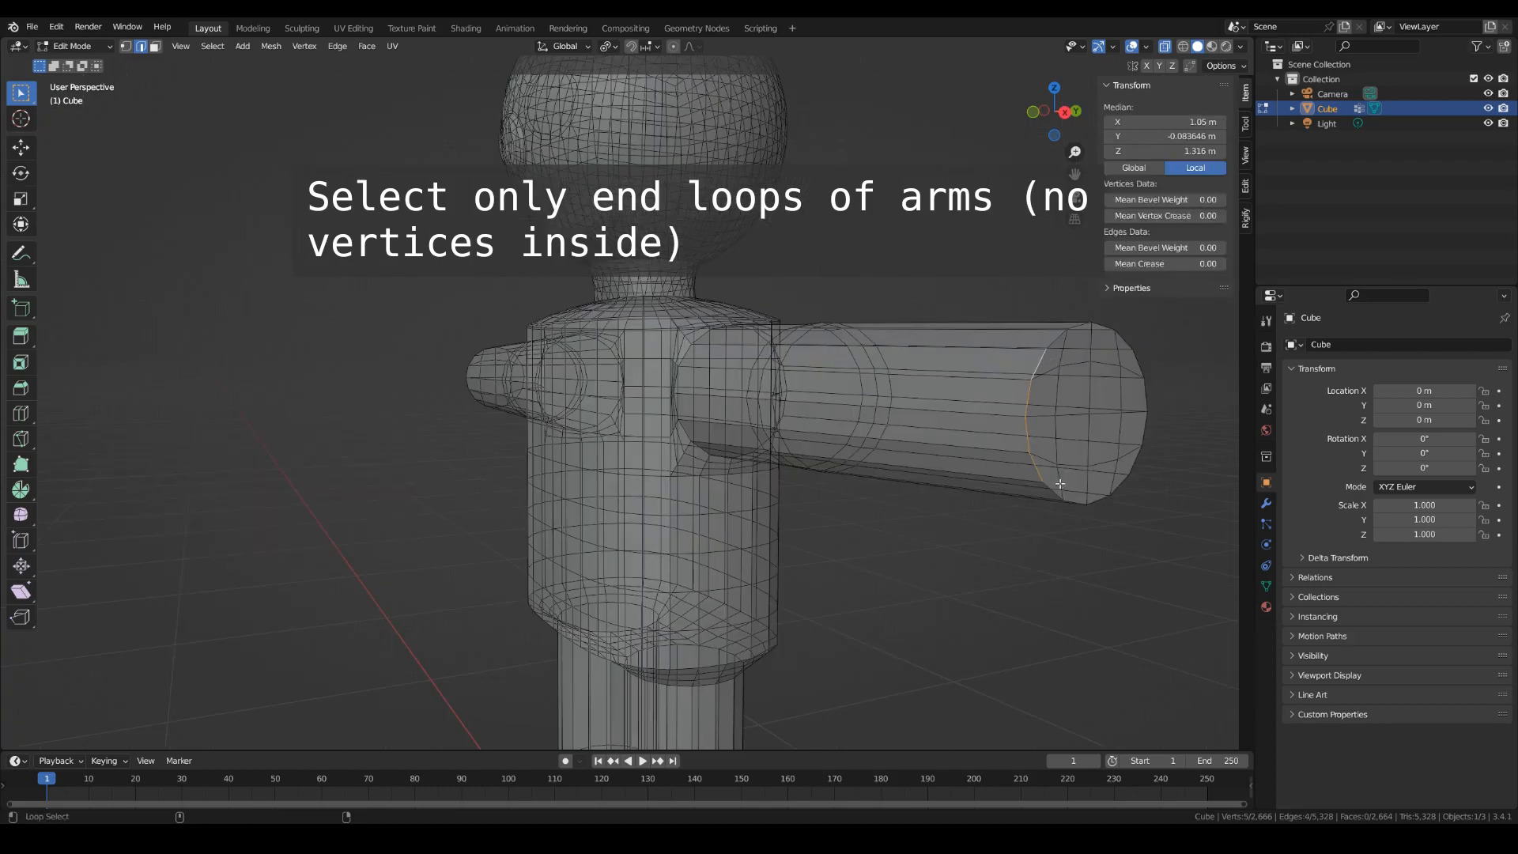
pyautogui.keyDown('alt'); pyautogui.keyDown('shift'); pyautogui.click(1051, 493); pyautogui.keyUp('shift'); pyautogui.keyUp('alt')
pyautogui.keyDown('alt'); pyautogui.keyDown('shift'); pyautogui.click(1144, 398); pyautogui.keyUp('shift'); pyautogui.keyUp('alt')
pyautogui.keyDown('alt'); pyautogui.keyDown('shift'); pyautogui.click(1126, 340); pyautogui.keyUp('shift'); pyautogui.keyUp('alt')
pyautogui.moveTo(472, 433); pyautogui.dragTo(259, 365, button='middle')
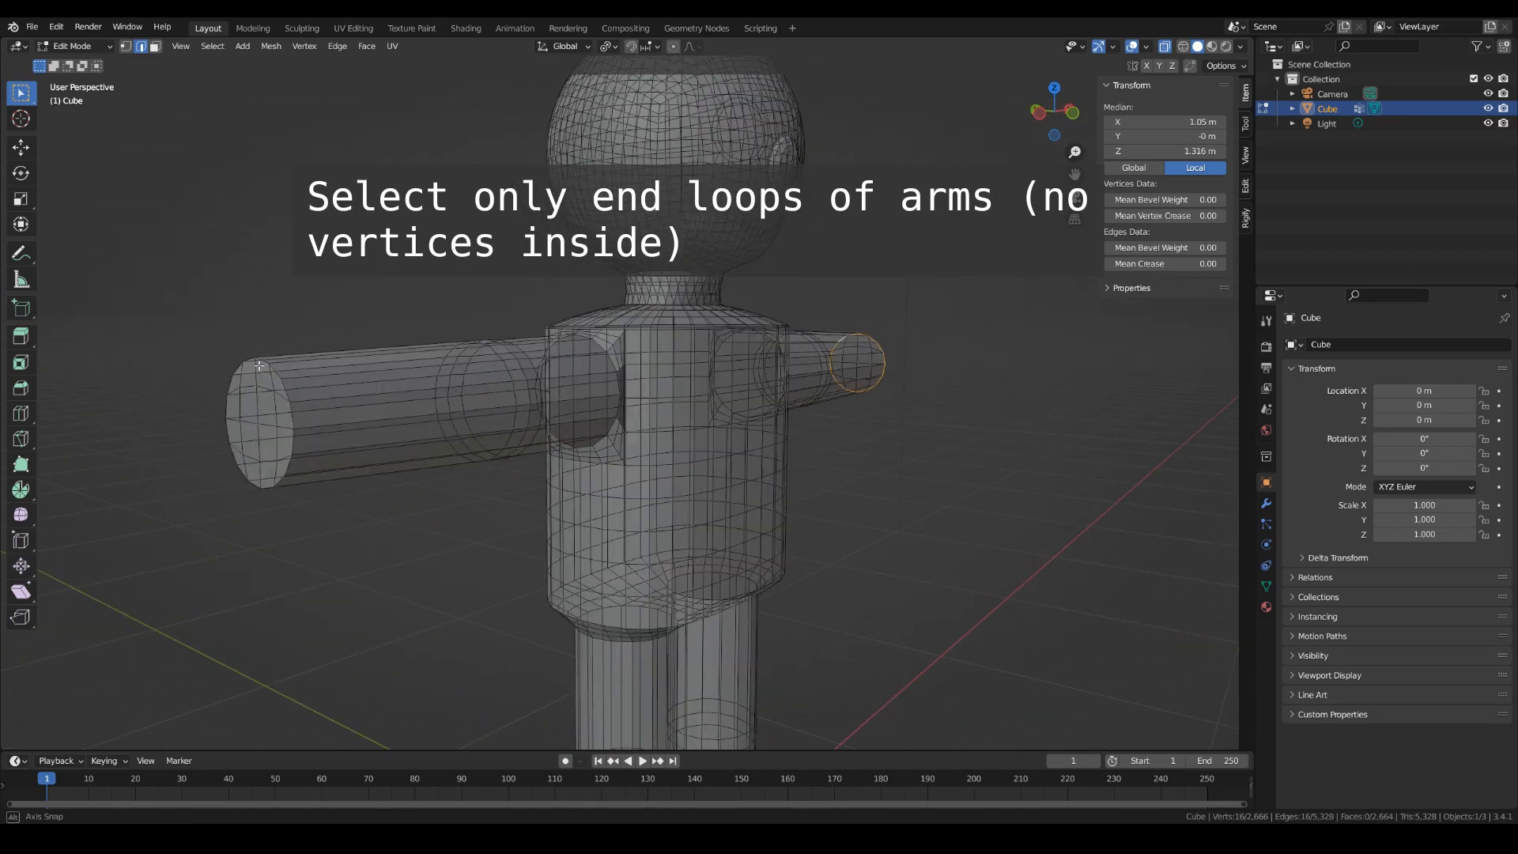
pyautogui.keyDown('alt'); pyautogui.keyDown('shift'); pyautogui.click(229, 431); pyautogui.keyUp('shift'); pyautogui.keyUp('alt')
pyautogui.keyDown('alt'); pyautogui.keyDown('shift'); pyautogui.click(236, 369); pyautogui.keyUp('shift'); pyautogui.keyUp('alt')
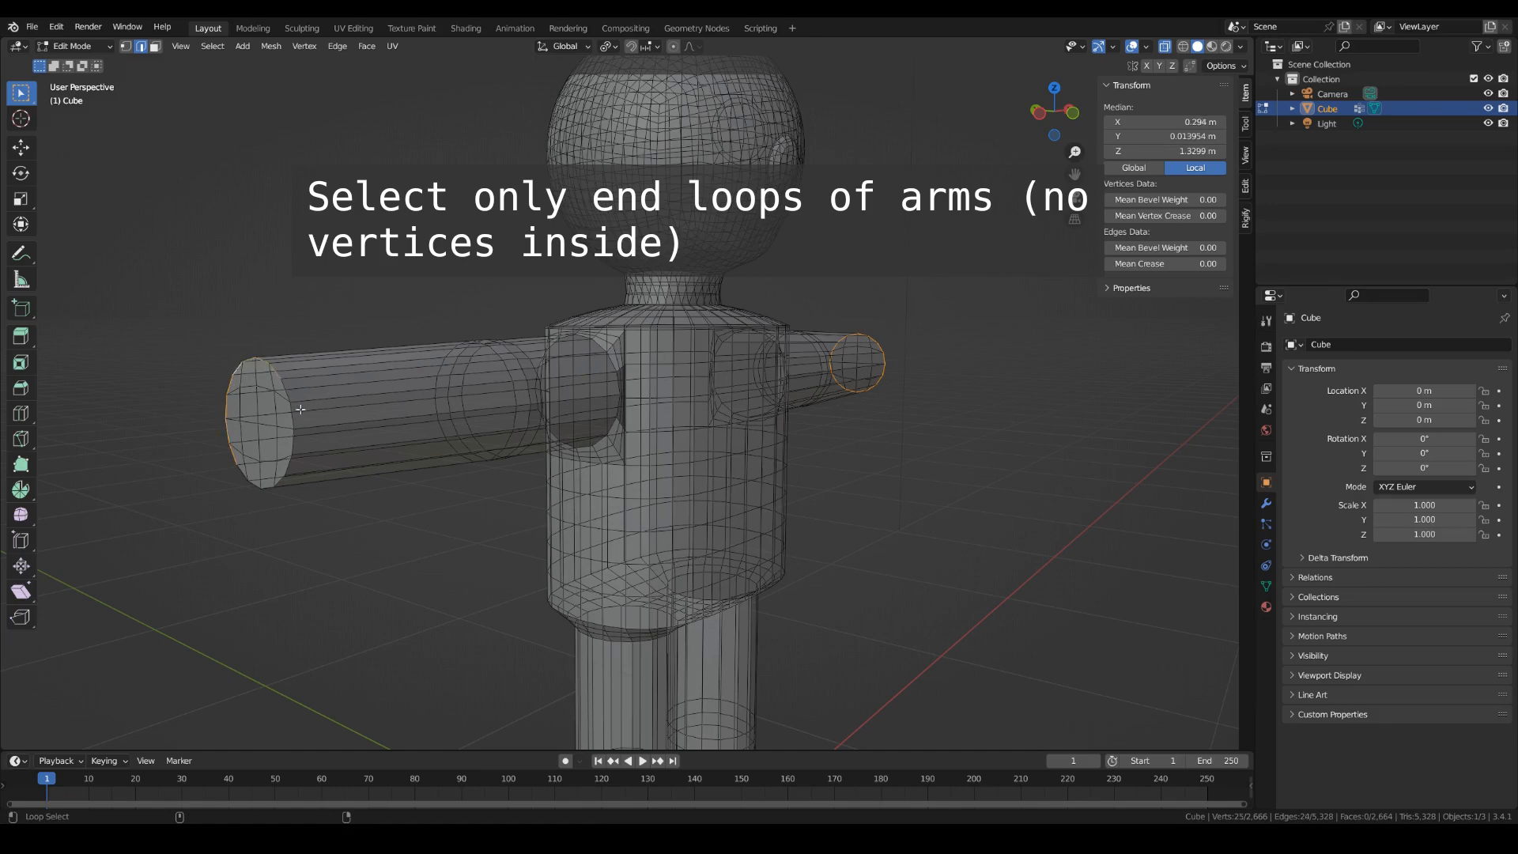
pyautogui.keyDown('alt'); pyautogui.keyDown('shift'); pyautogui.click(293, 447); pyautogui.keyUp('shift'); pyautogui.keyUp('alt')
pyautogui.moveTo(270, 500); pyautogui.dragTo(307, 484, button='middle')
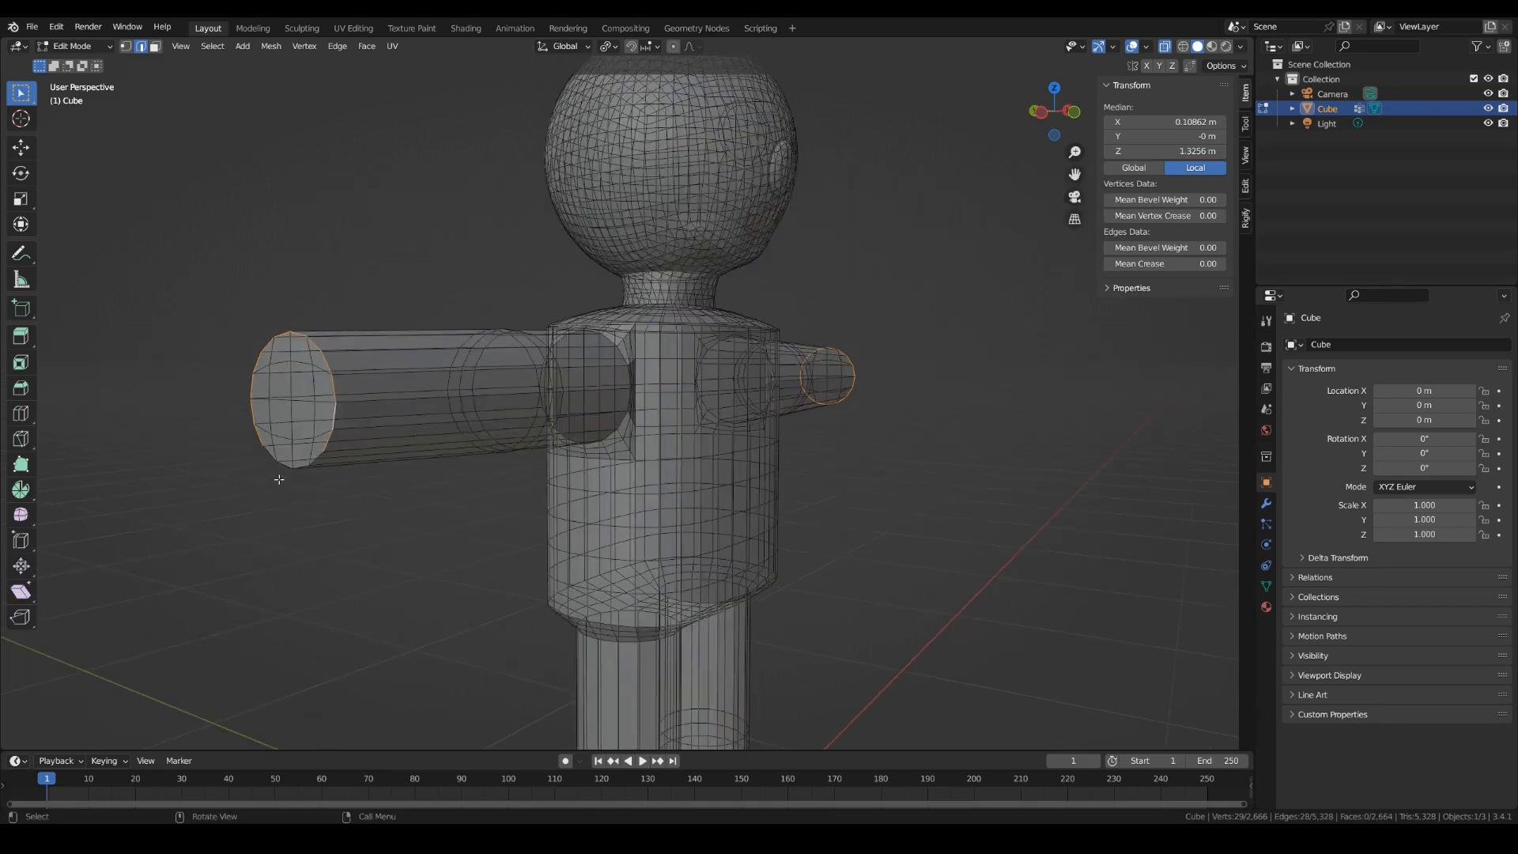
pyautogui.keyDown('alt'); pyautogui.keyDown('shift'); pyautogui.click(285, 466); pyautogui.keyUp('shift'); pyautogui.keyUp('alt')
# Set the pivot to Median Point and scale the arm-end rims inwards along X only, to about 0.97.
pyautogui.press('KP_1')
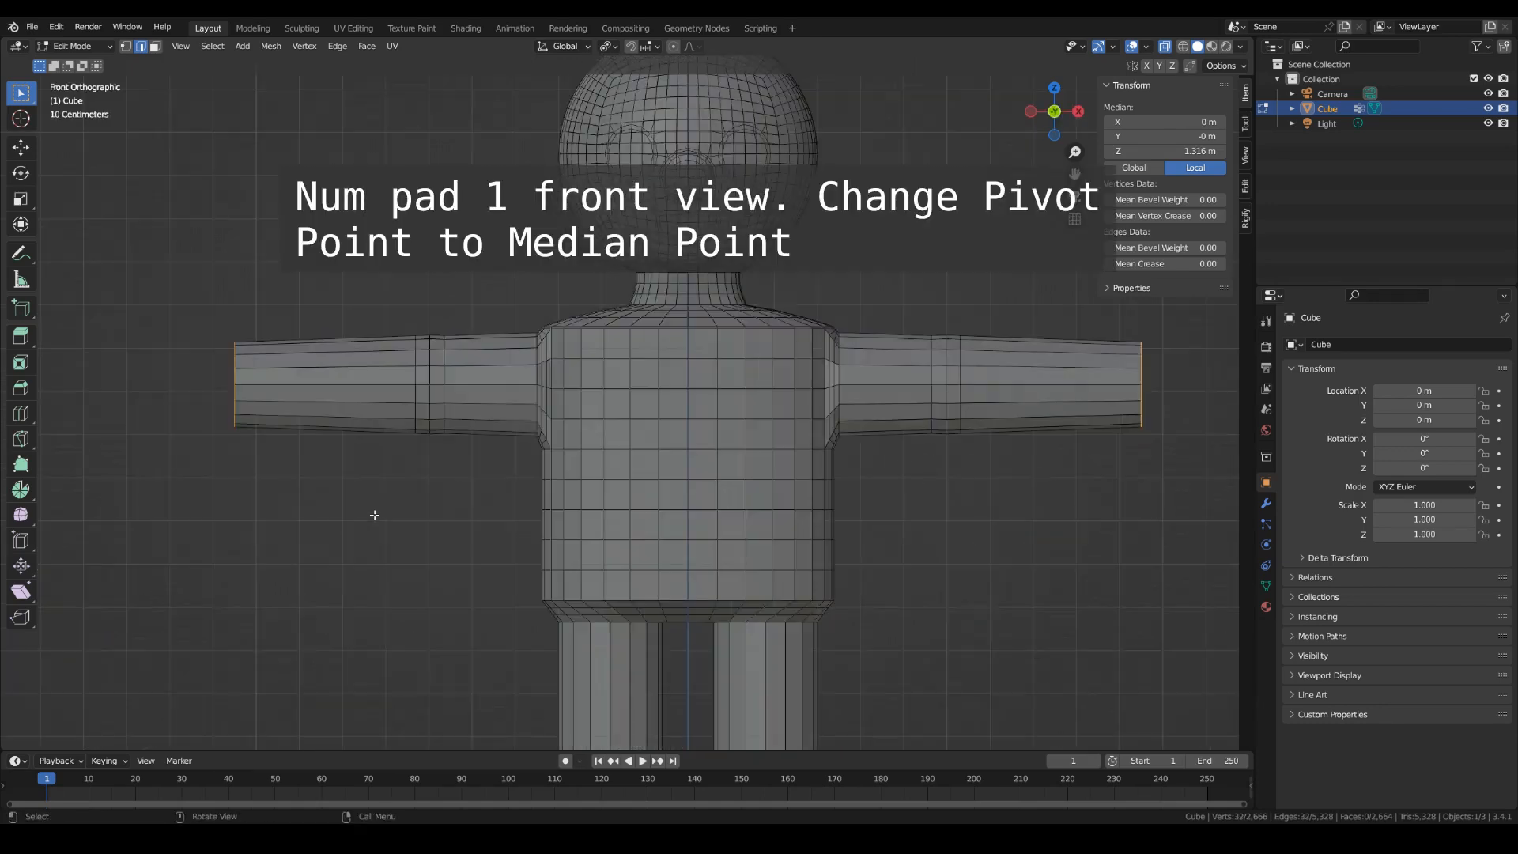
pyautogui.click(608, 47)
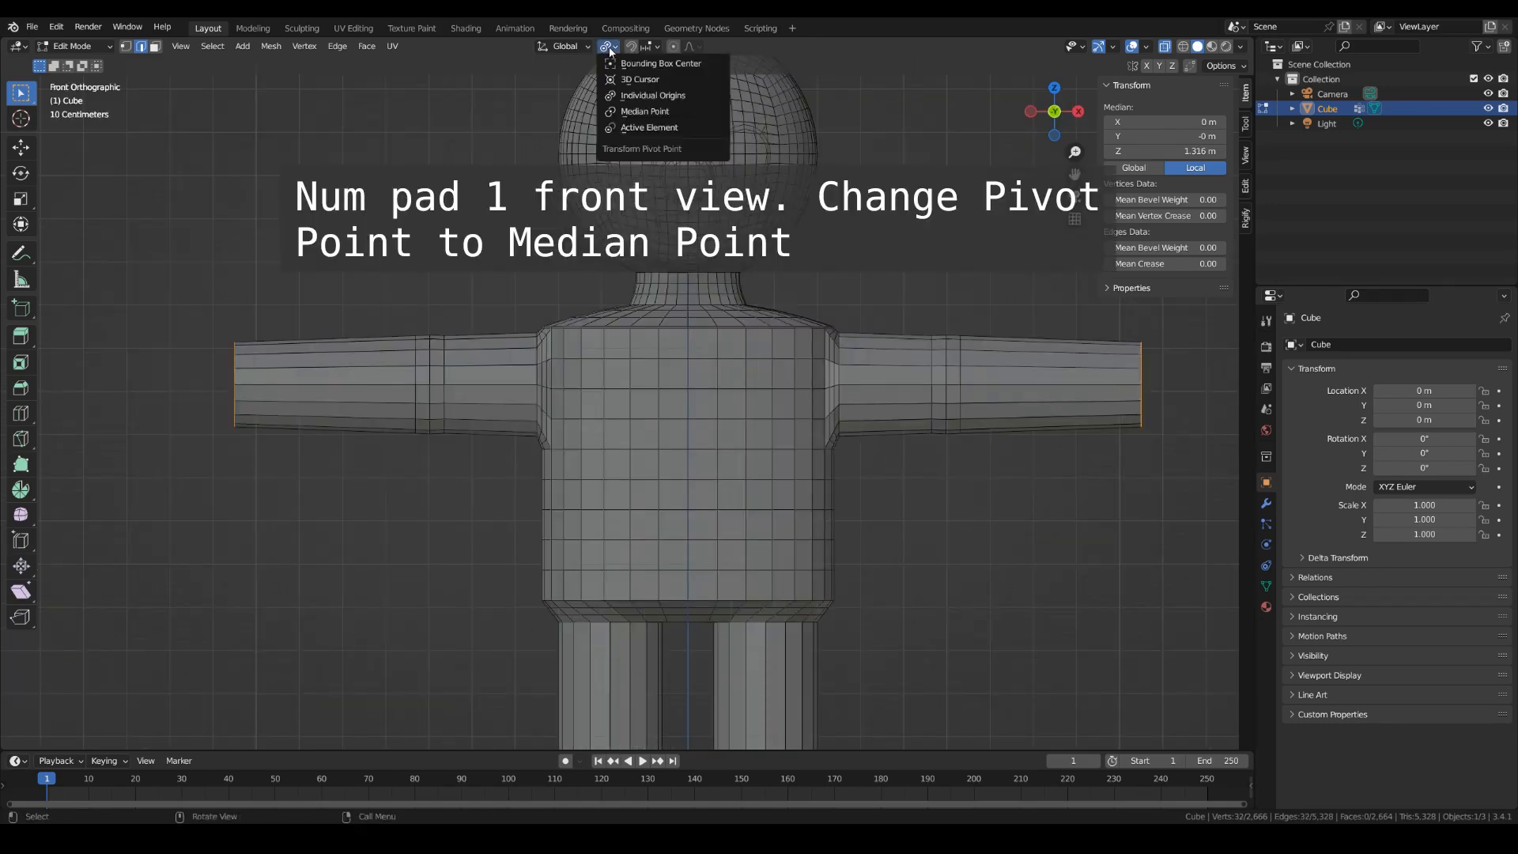
pyautogui.click(627, 111)
pyautogui.press('s')
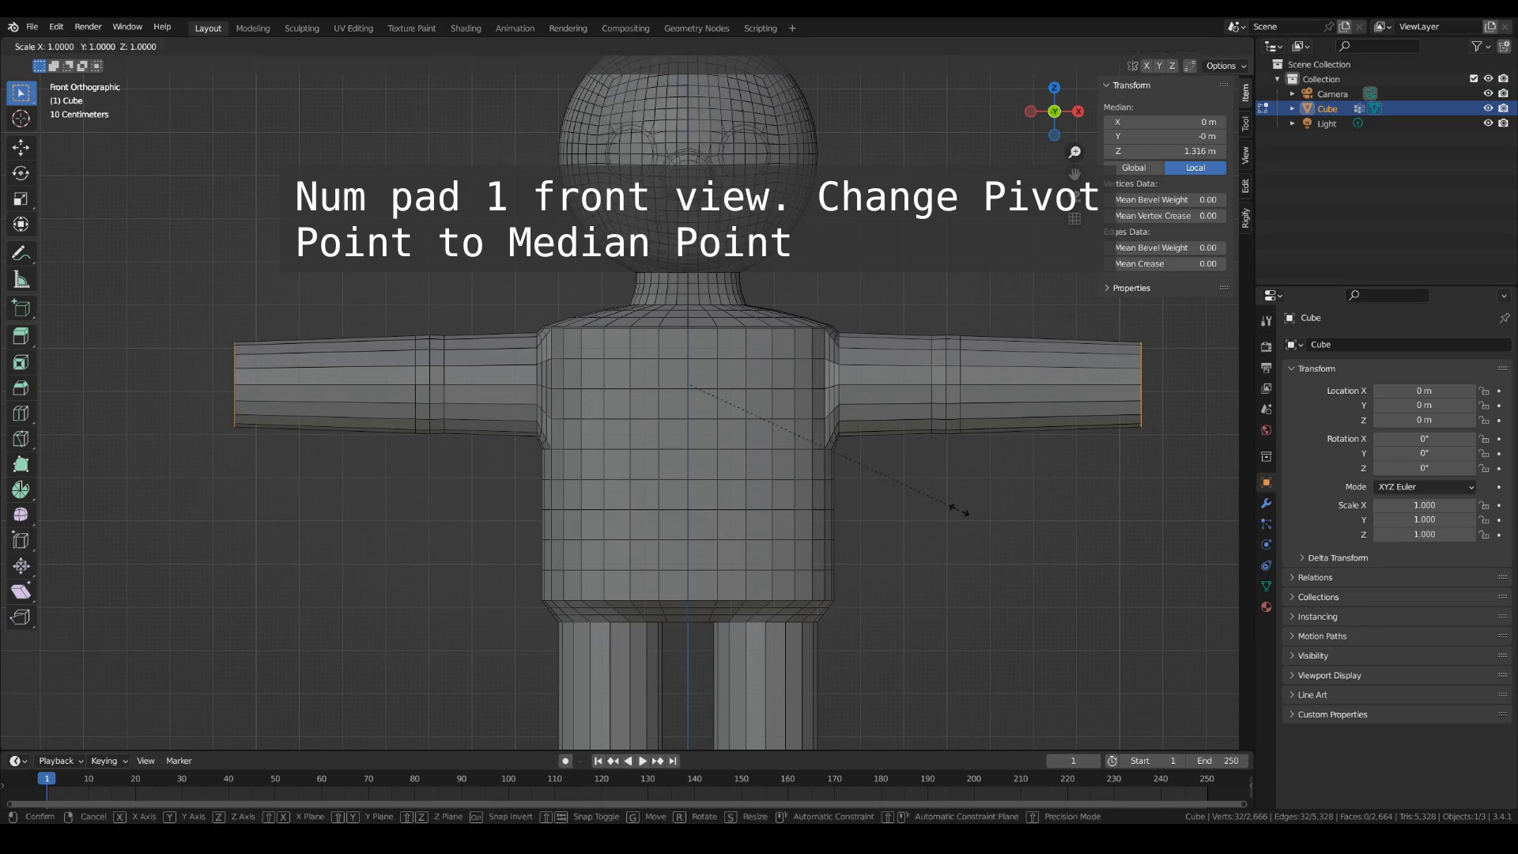
pyautogui.press('x')
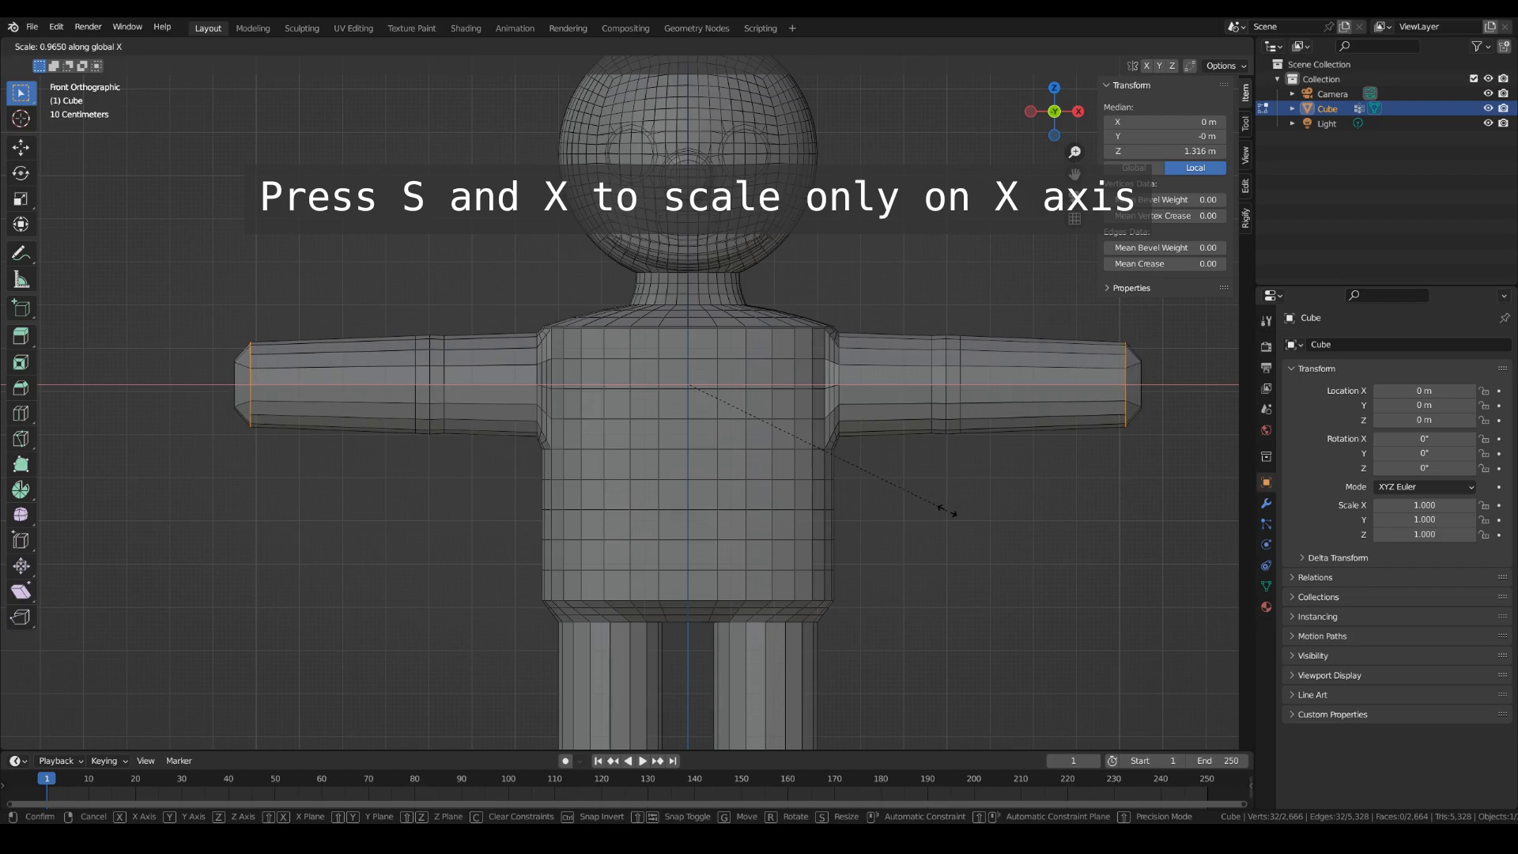
pyautogui.click(951, 529)
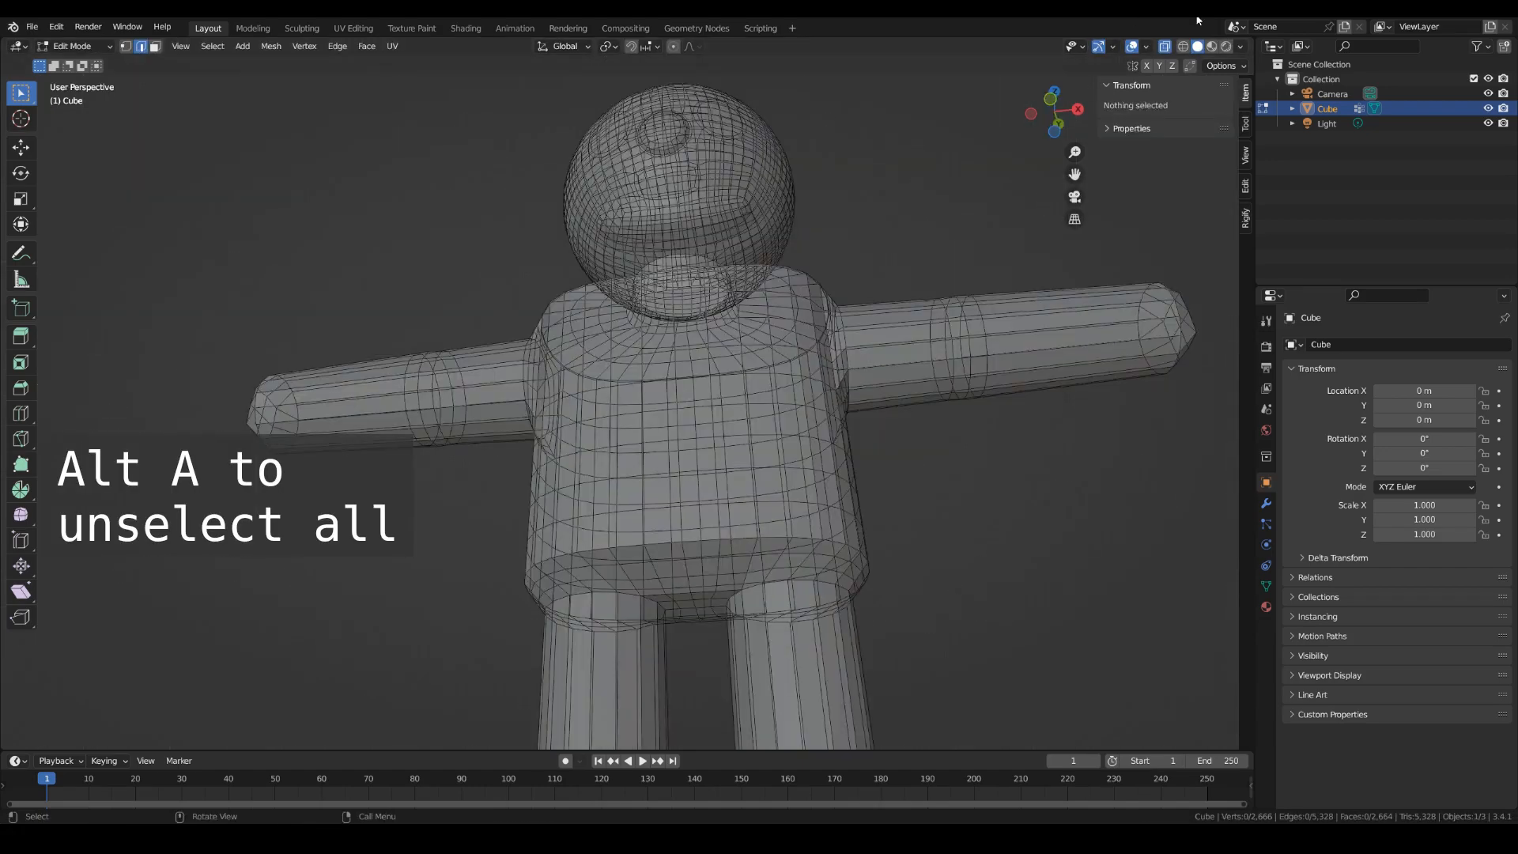
# With X-ray off, move the torso's bottom edge loop up about 0.019 m along Z and scale it to 0.985.
pyautogui.click(1164, 46)
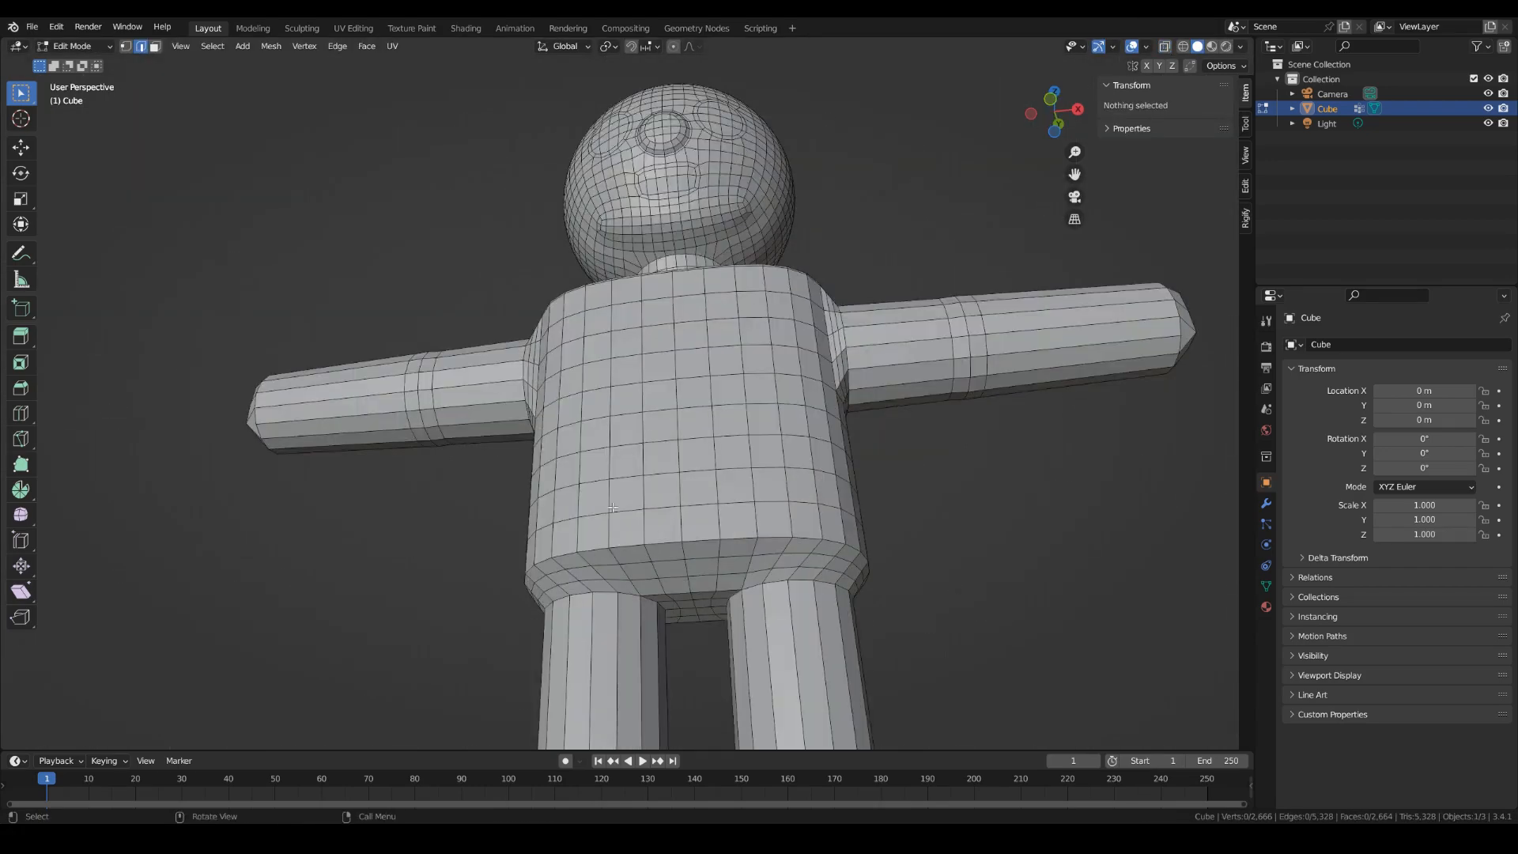
pyautogui.keyDown('alt'); pyautogui.click(693, 542); pyautogui.keyUp('alt')
pyautogui.moveTo(946, 610); pyautogui.dragTo(874, 630, button='middle')
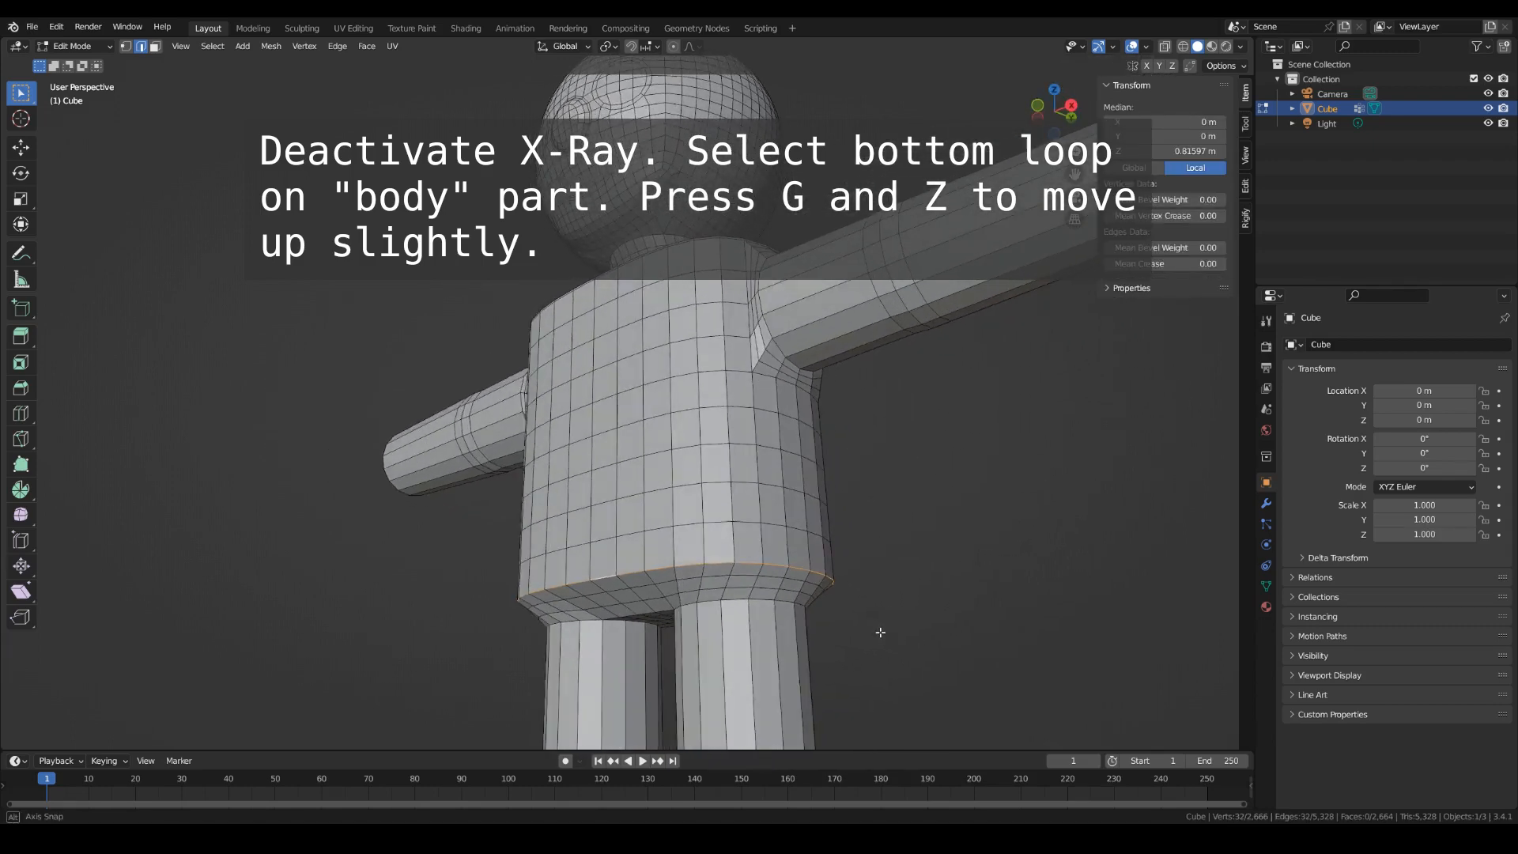
pyautogui.press('g')
pyautogui.press('z')
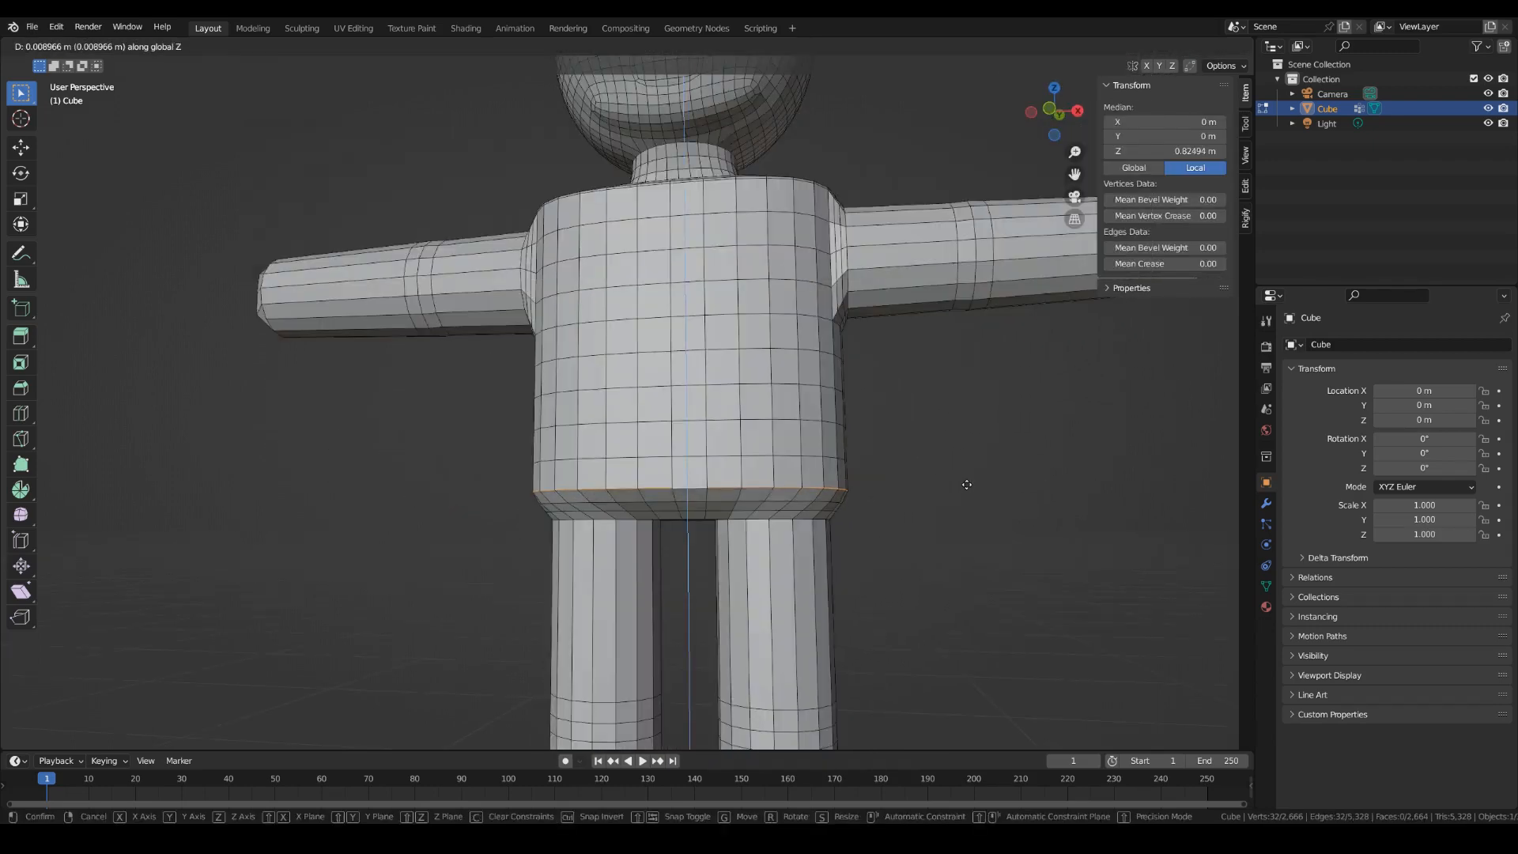
pyautogui.click(966, 479)
pyautogui.press('s')
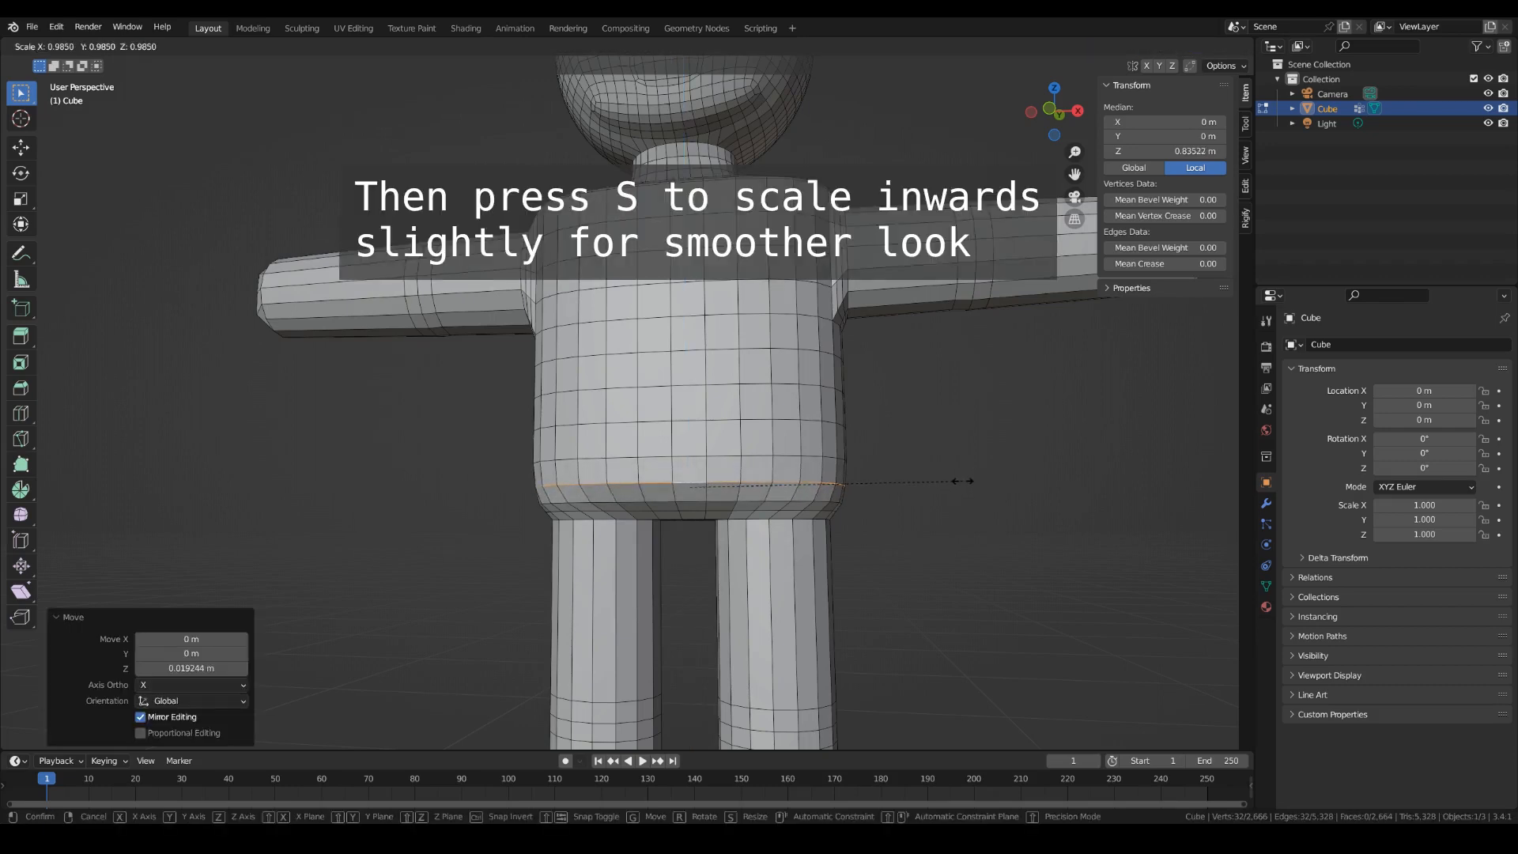
pyautogui.click(963, 480)
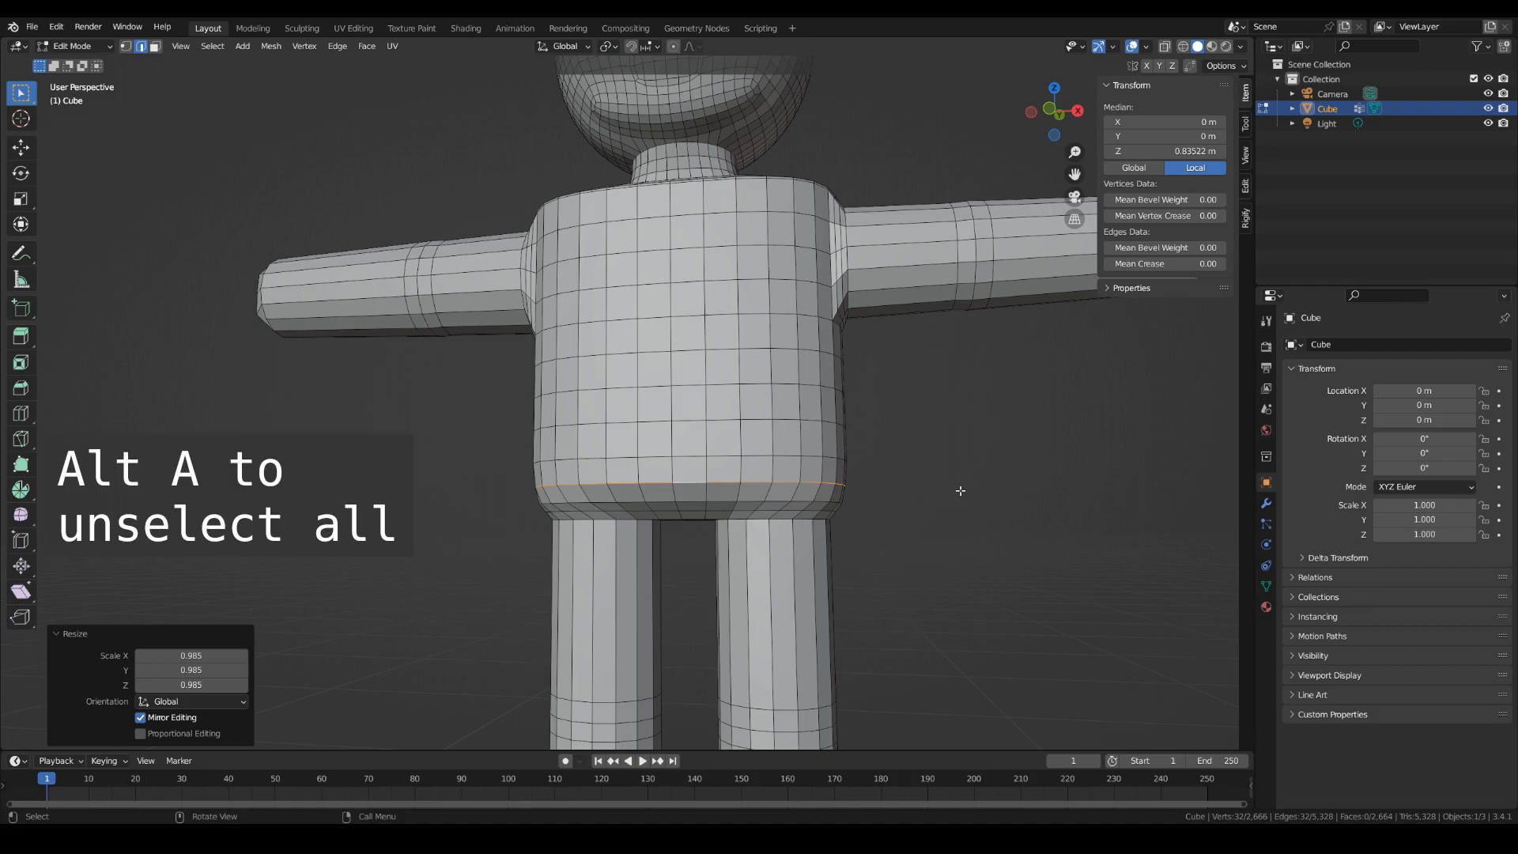
# Select only the three edge loops ringing the top of the shoulders below the neck, and set the pivot to Median Point.
pyautogui.hotkey('alt', 'a')
pyautogui.scroll(6, 735, 331)
pyautogui.keyDown('alt'); pyautogui.click(736, 330); pyautogui.keyUp('alt')
pyautogui.keyDown('alt'); pyautogui.keyDown('shift'); pyautogui.click(735, 243); pyautogui.keyUp('shift'); pyautogui.keyUp('alt')
pyautogui.keyDown('alt'); pyautogui.keyDown('shift'); pyautogui.click(735, 195); pyautogui.keyUp('shift'); pyautogui.keyUp('alt')
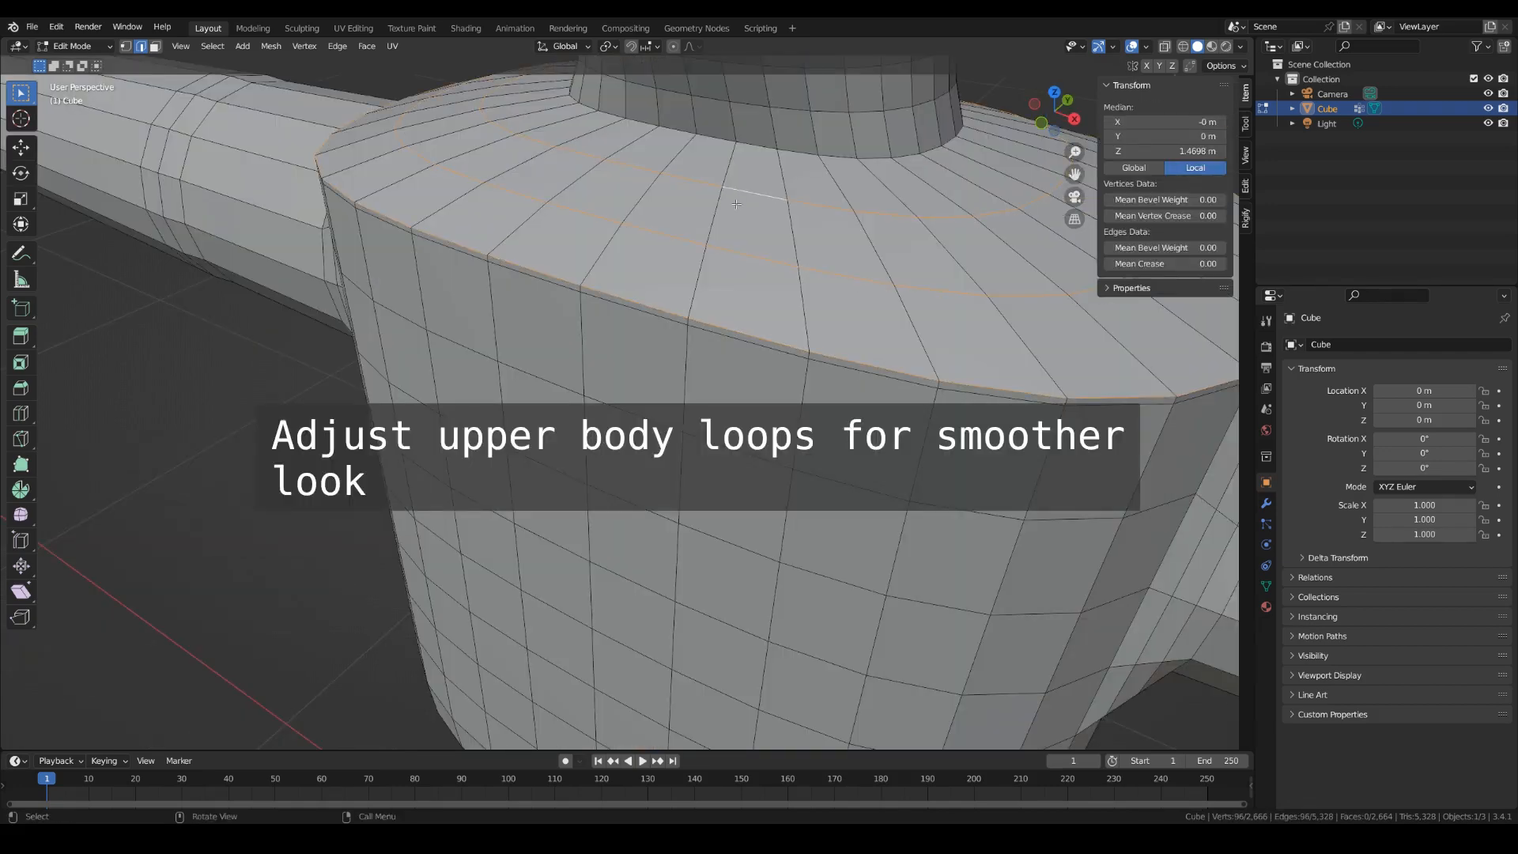
pyautogui.scroll(-5, 724, 385)
pyautogui.click(608, 46)
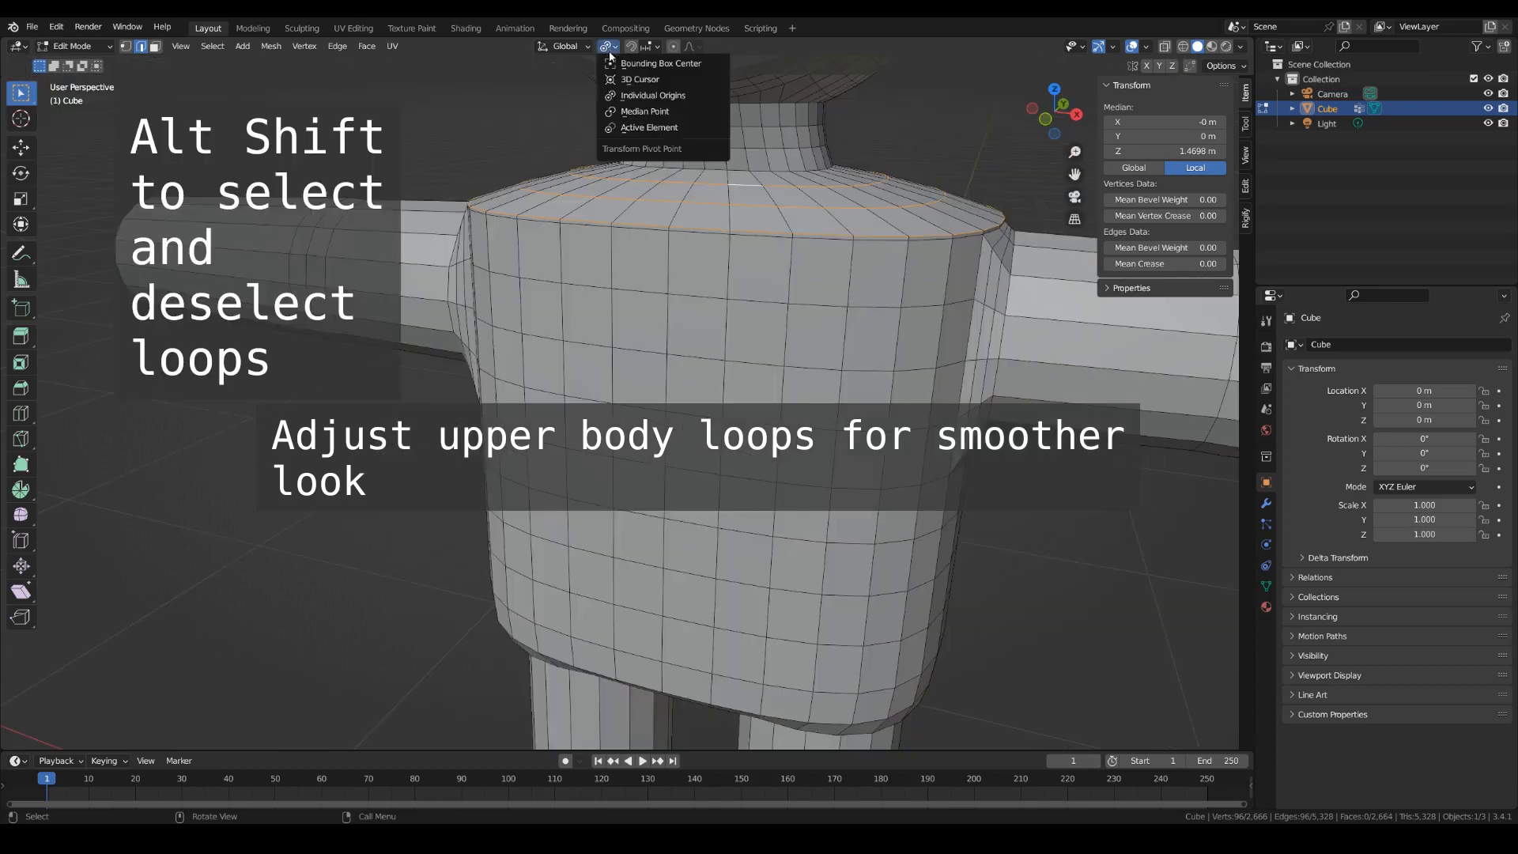
pyautogui.click(651, 113)
# Scale the three shoulder loops inwards to about 0.863 and move them up about 0.004 m along Z.
pyautogui.keyDown('shift'); pyautogui.moveTo(836, 262); pyautogui.dragTo(847, 322, button='middle'); pyautogui.keyUp('shift')
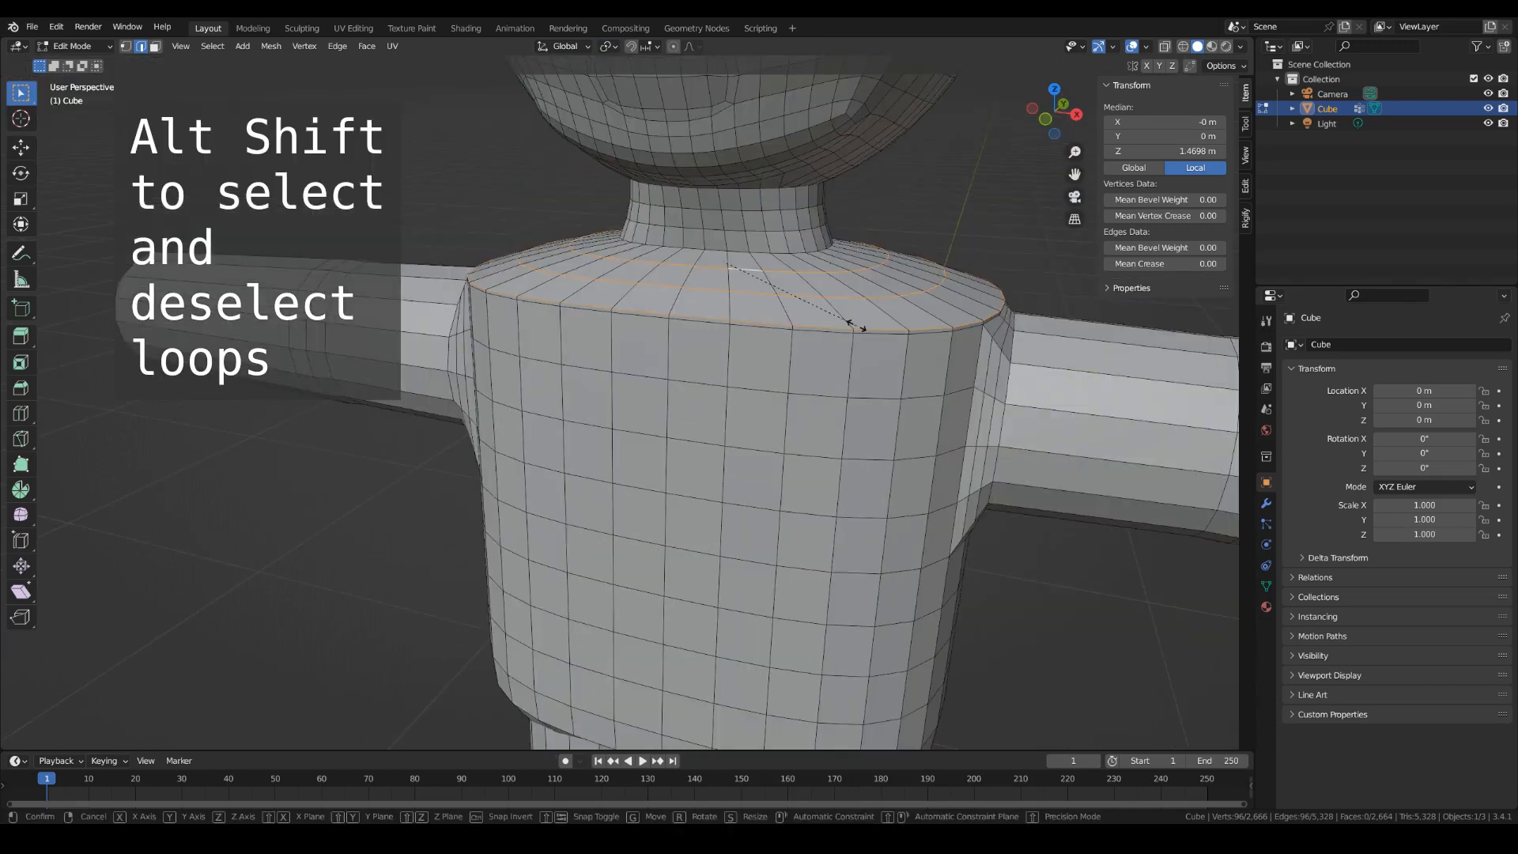
pyautogui.press('s')
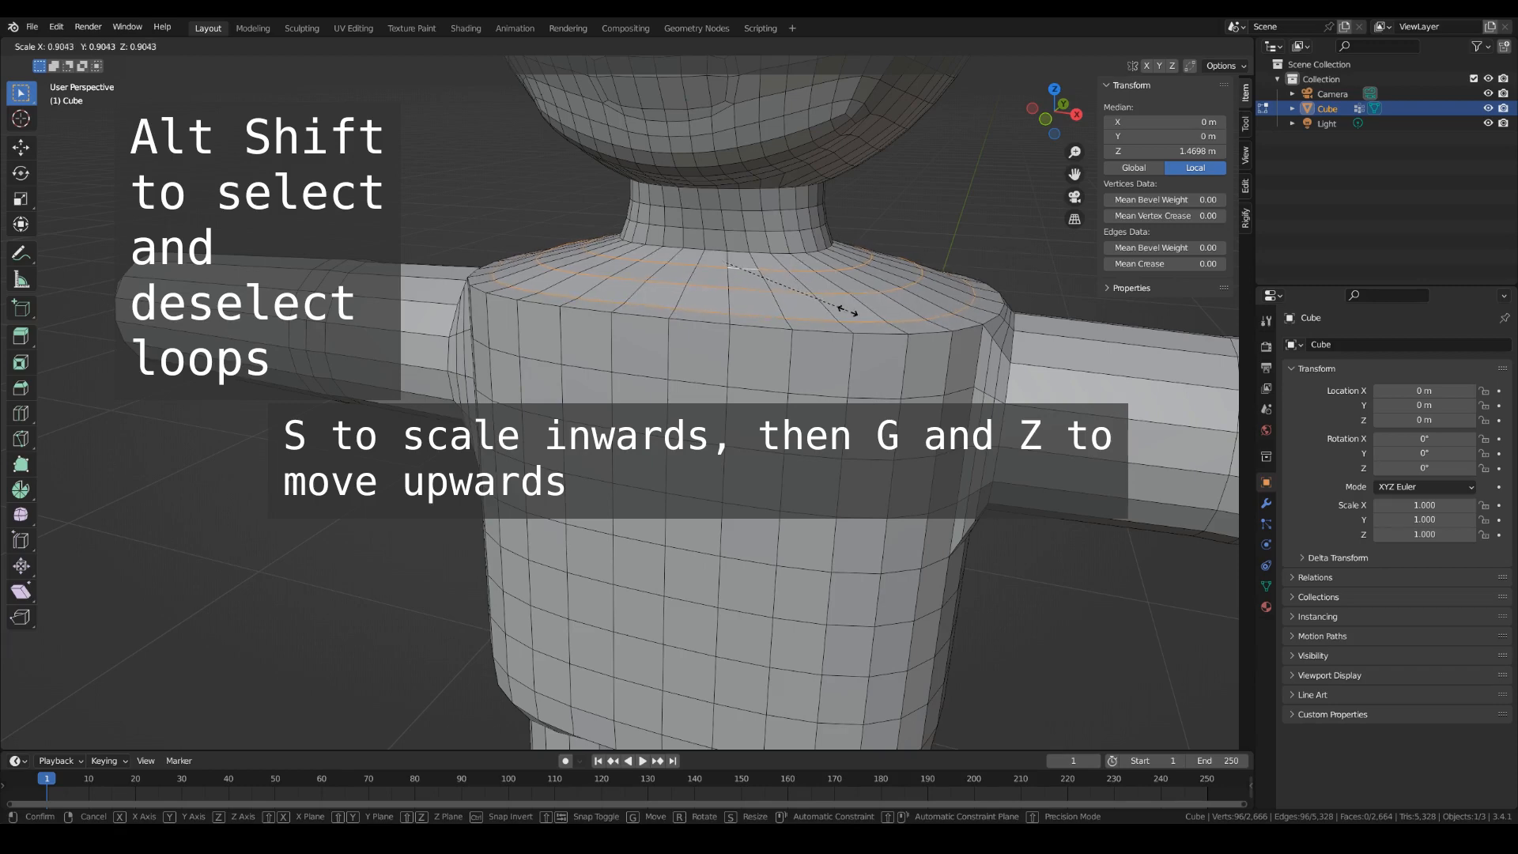
pyautogui.click(843, 305)
pyautogui.scroll(3, 888, 365)
pyautogui.press('g')
pyautogui.press('z')
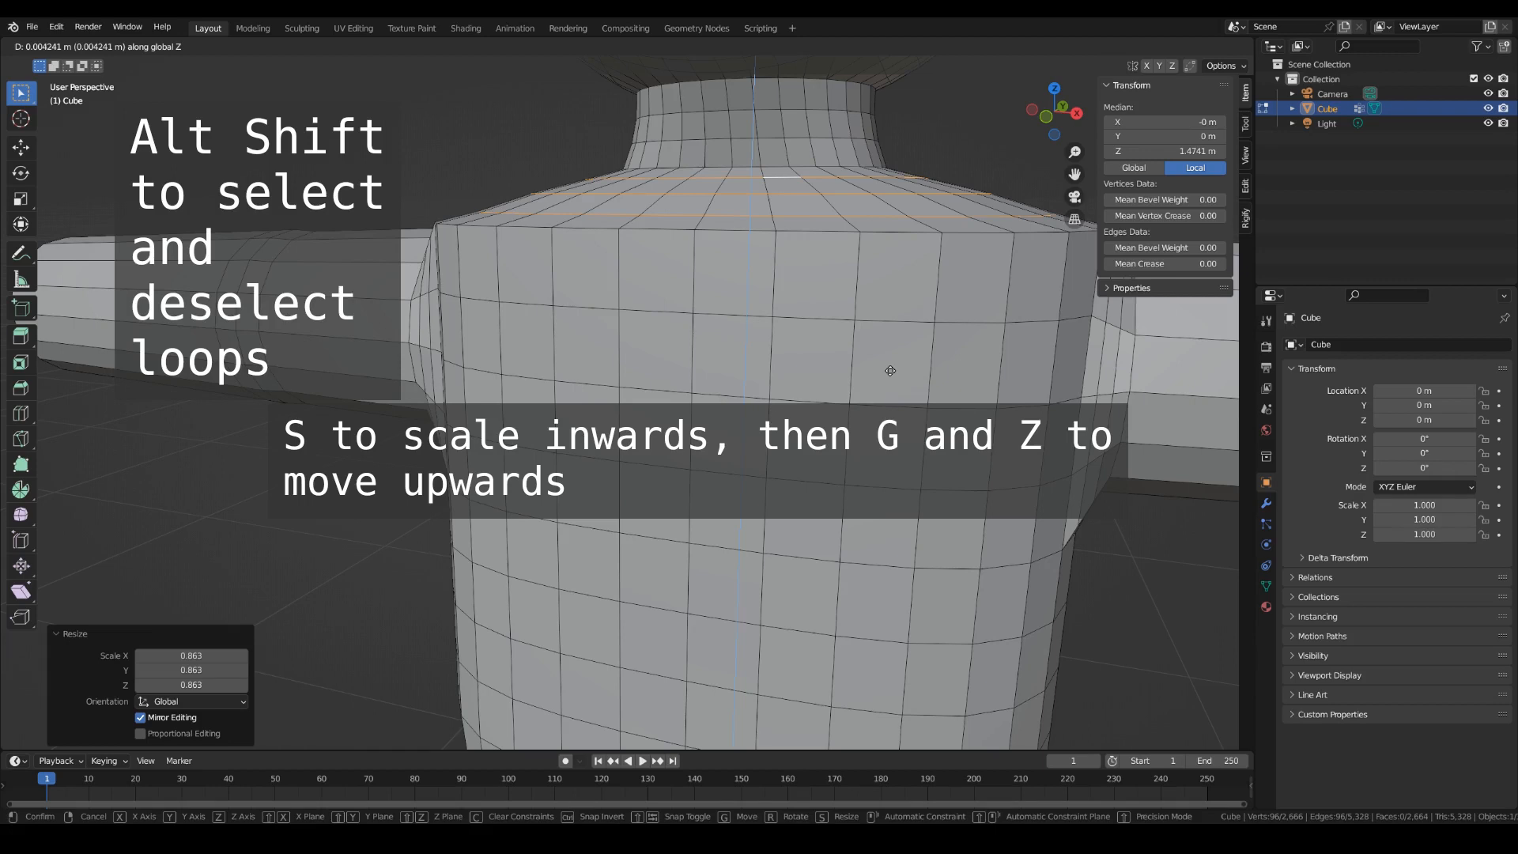
pyautogui.click(890, 370)
# Drop the two inner shoulder loops from the selection and move the remaining outer loop up about 0.005 m along Z.
pyautogui.keyDown('alt'); pyautogui.keyDown('shift'); pyautogui.click(672, 176); pyautogui.keyUp('shift'); pyautogui.keyUp('alt')
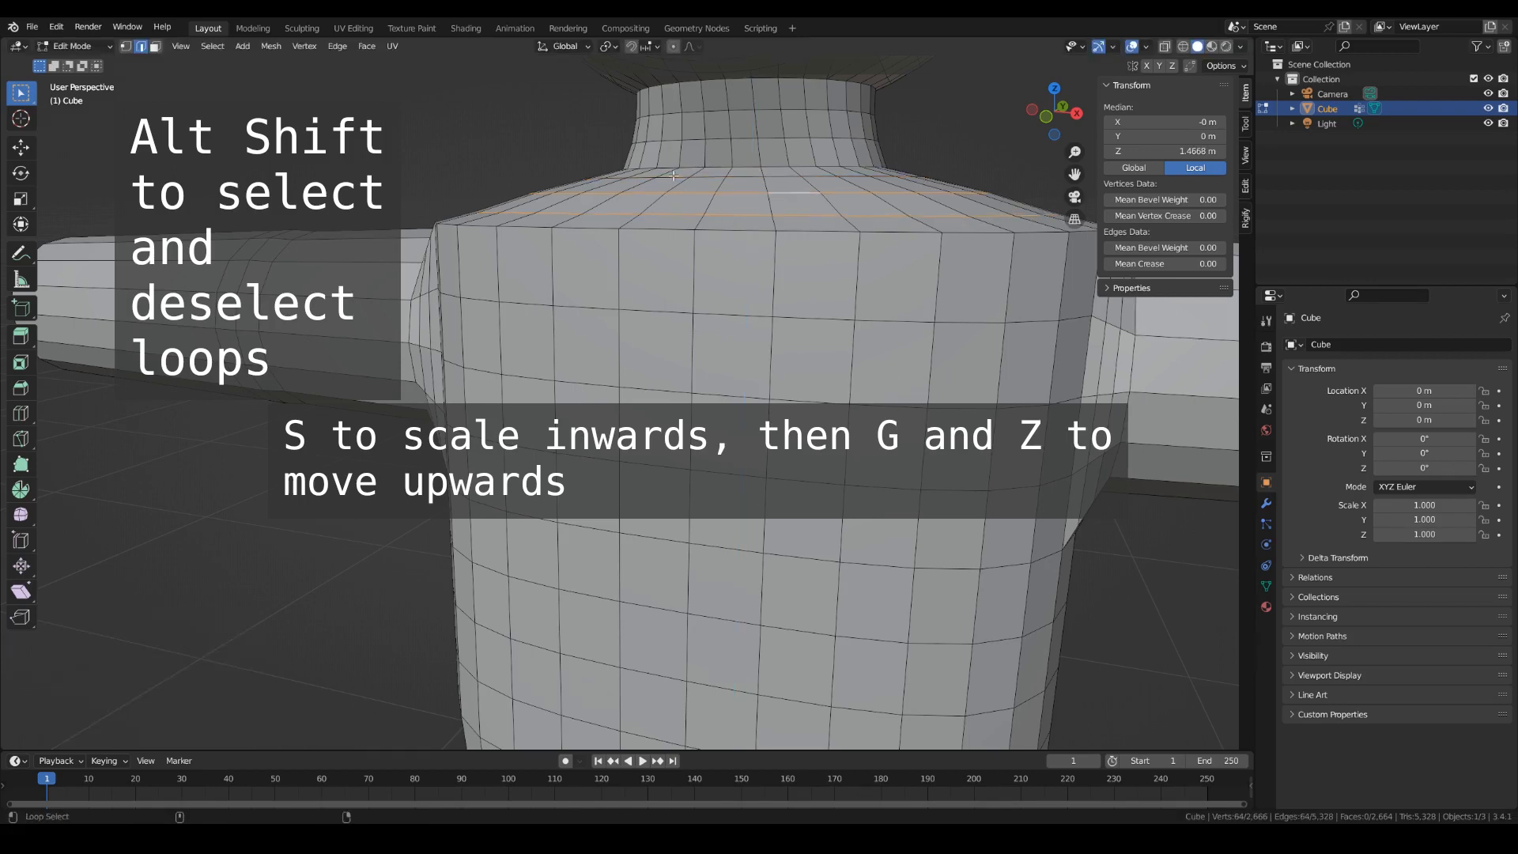
pyautogui.keyDown('alt'); pyautogui.keyDown('shift'); pyautogui.click(625, 193); pyautogui.keyUp('shift'); pyautogui.keyUp('alt')
pyautogui.press('g')
pyautogui.press('z')
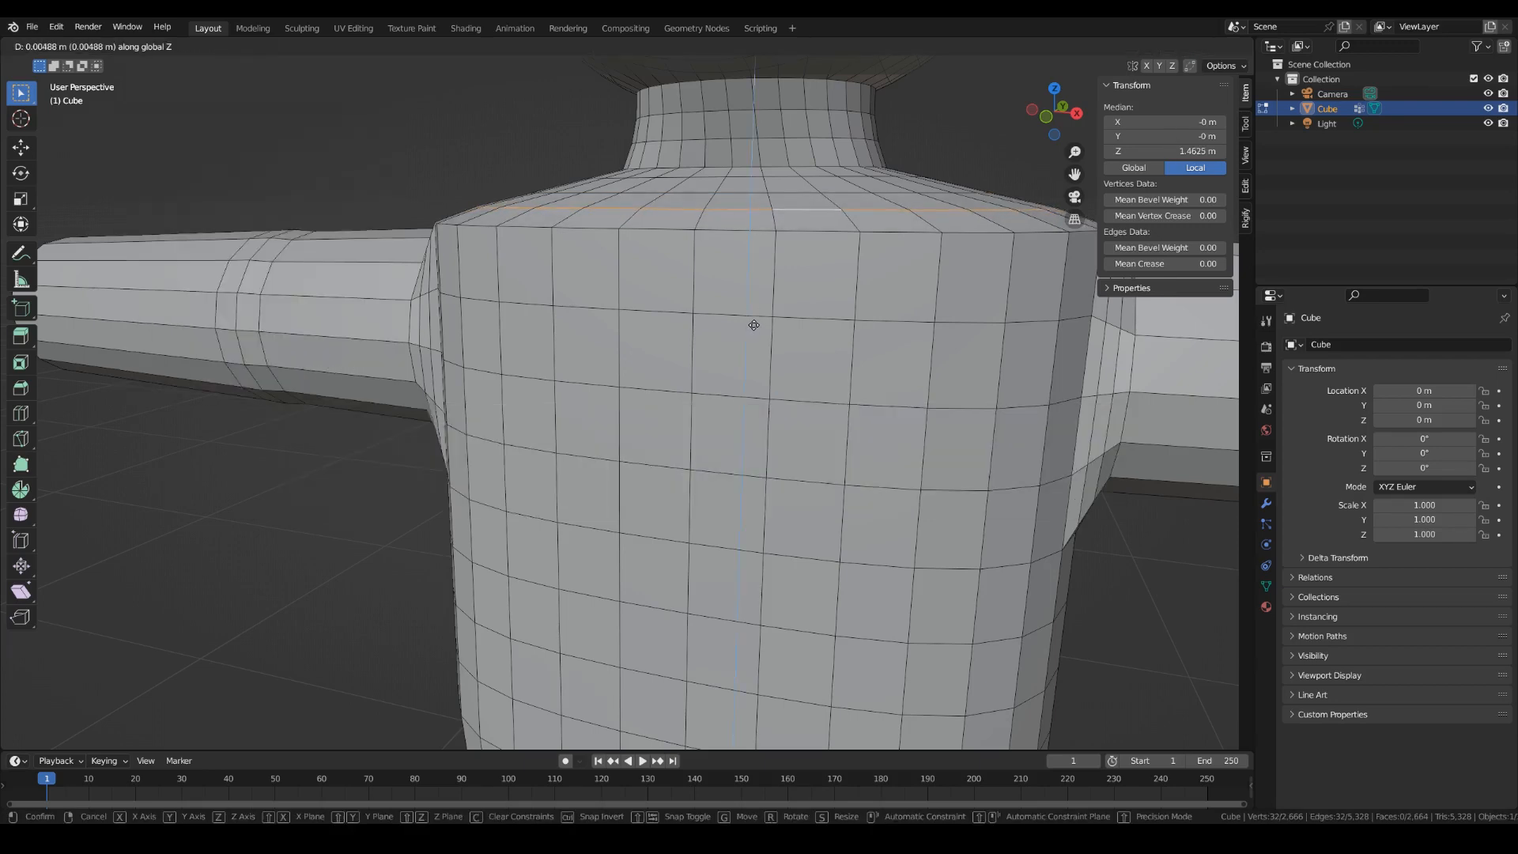
pyautogui.click(752, 324)
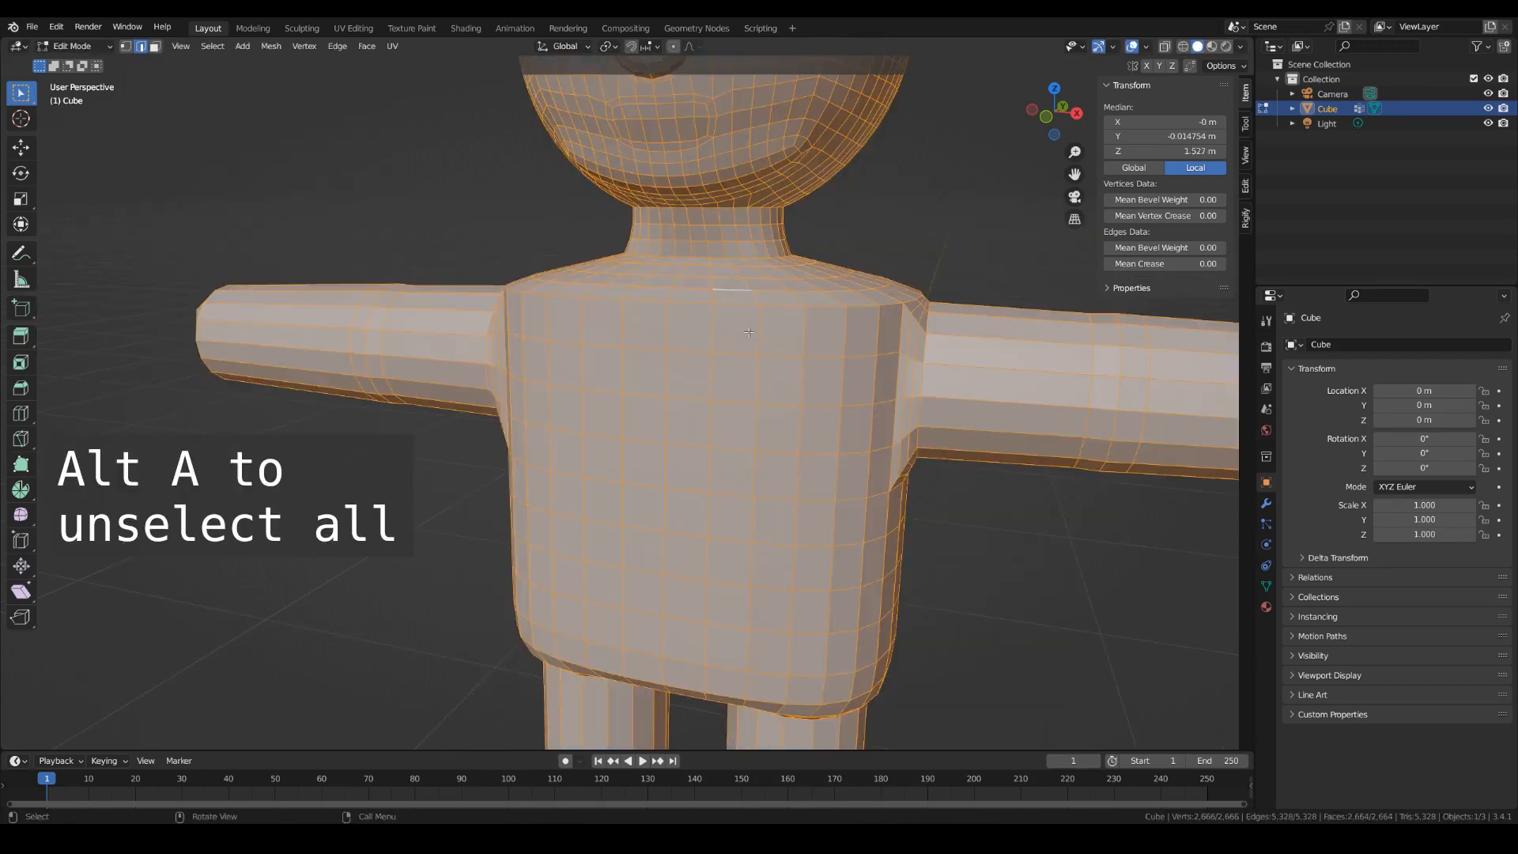
# Deselect everything, switch to Object Mode and apply Shade Smooth to the character.
pyautogui.hotkey('alt', 'a')
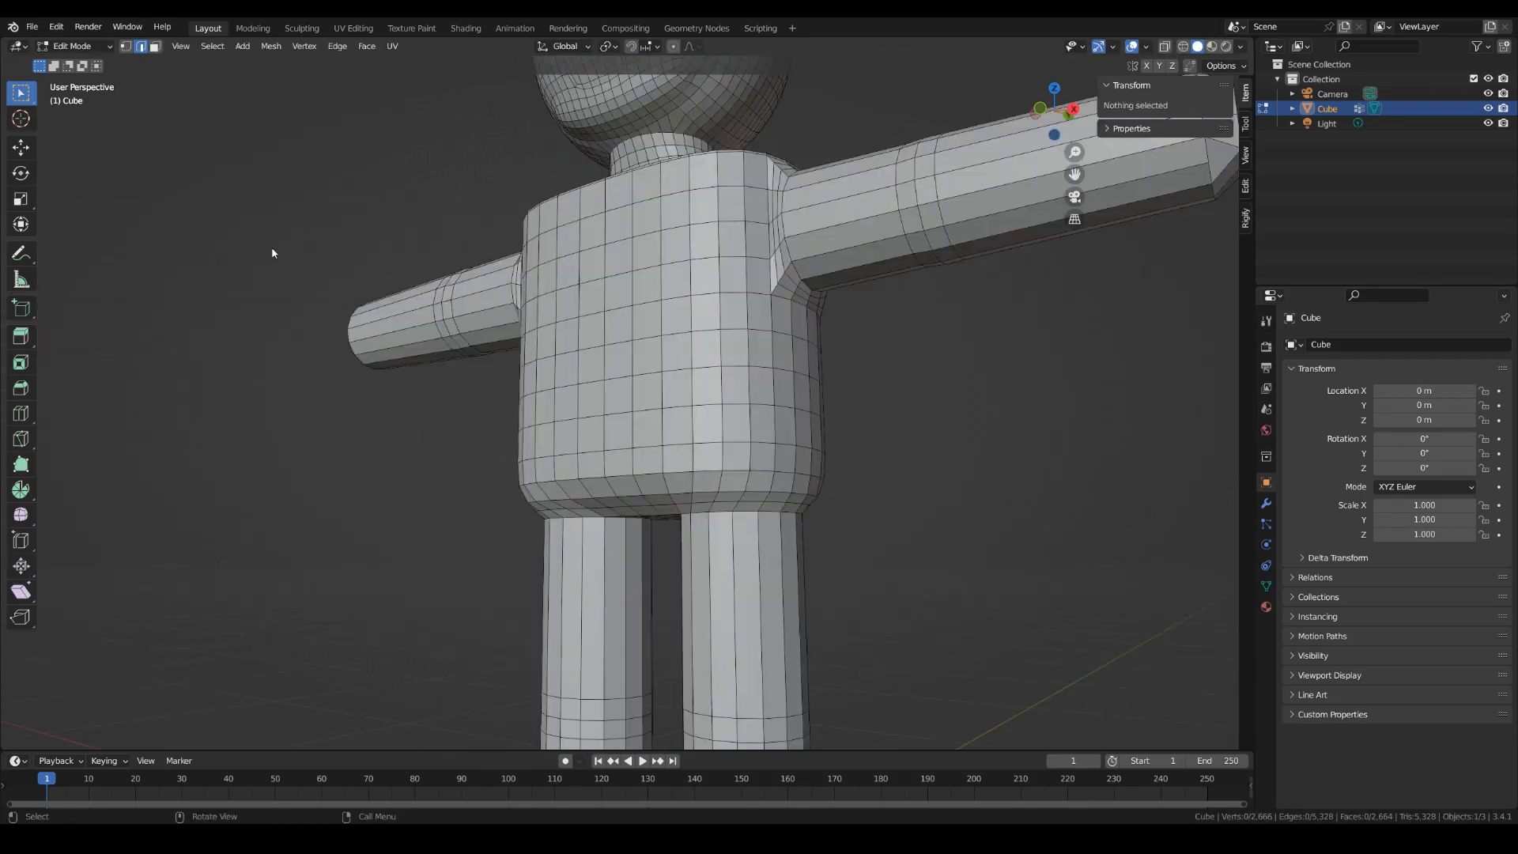
pyautogui.press('Tab')
pyautogui.click(225, 46)
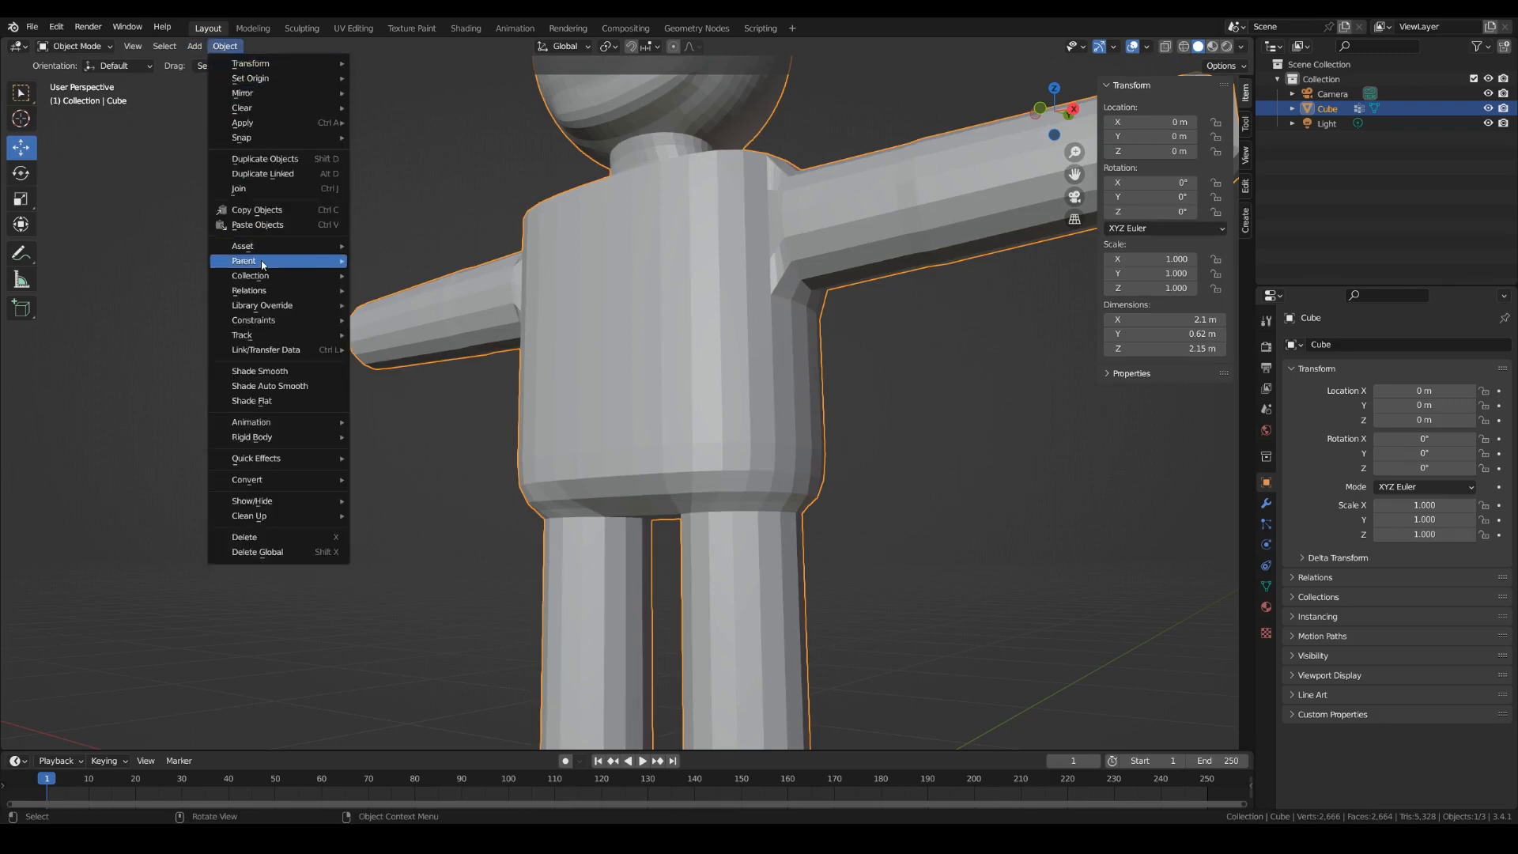
pyautogui.click(284, 373)
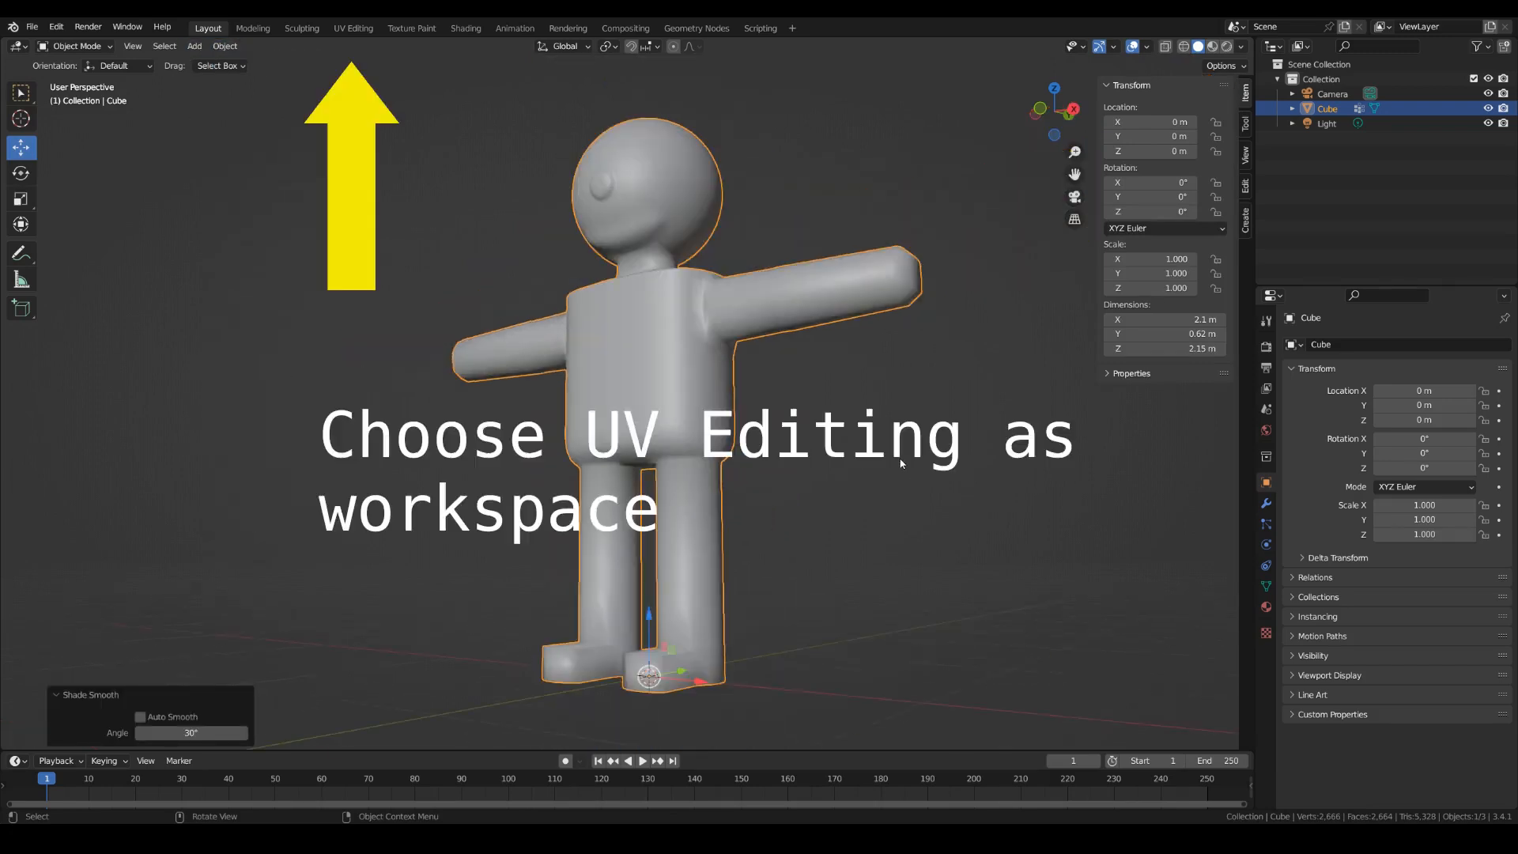
pyautogui.moveTo(891, 471); pyautogui.dragTo(885, 510, button='middle')
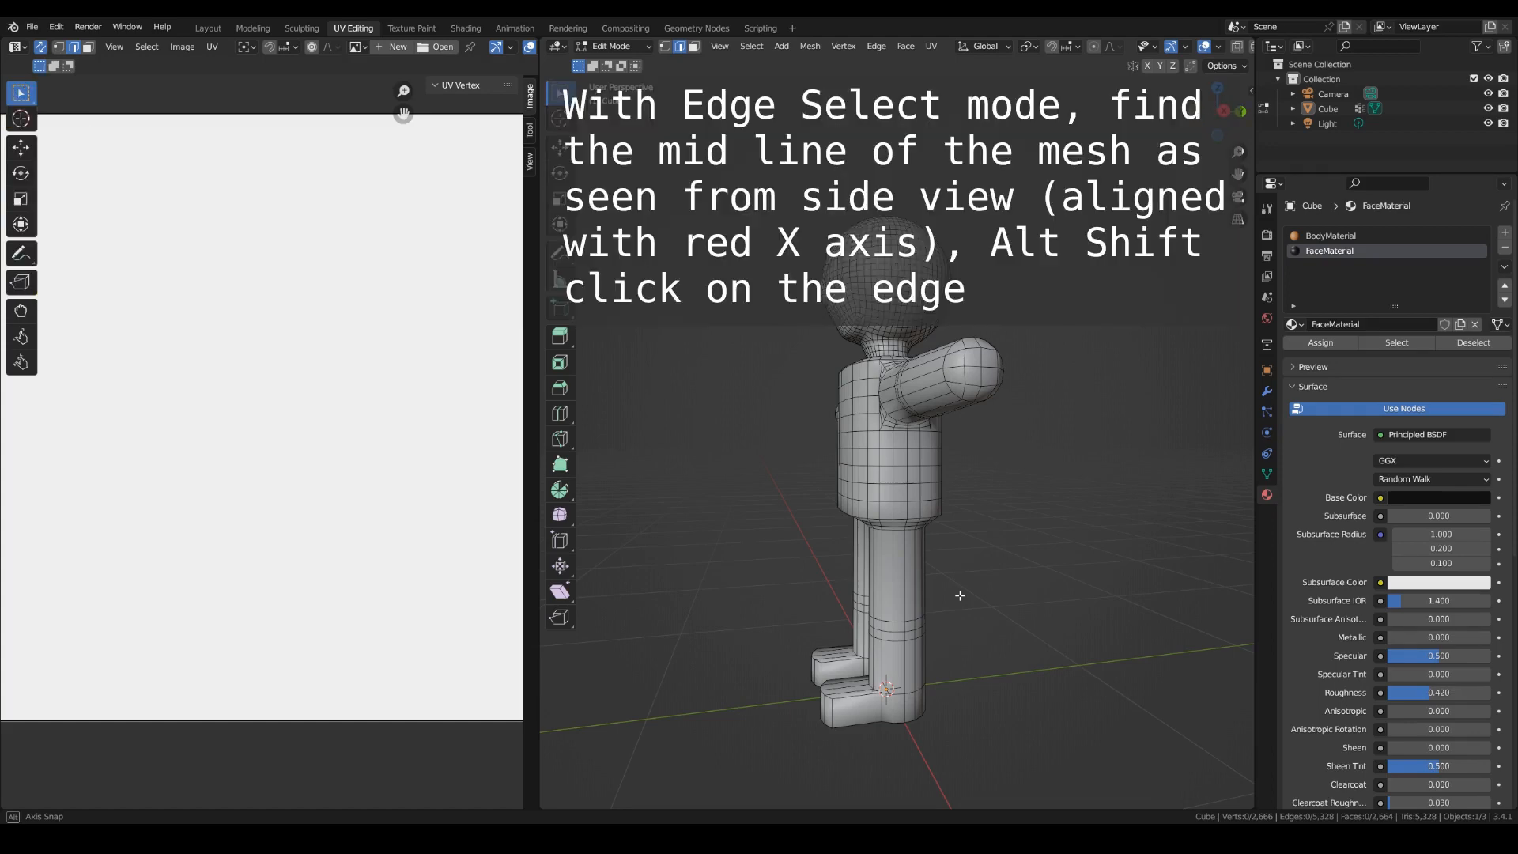
# Select the edge loop along the body's side mid line, aligned with the X axis, and mark it as a seam.
pyautogui.moveTo(959, 595)
pyautogui.mouseDown(button='middle')
pyautogui.moveTo(946, 596)
pyautogui.moveTo(952, 585)
pyautogui.mouseUp(button='middle')
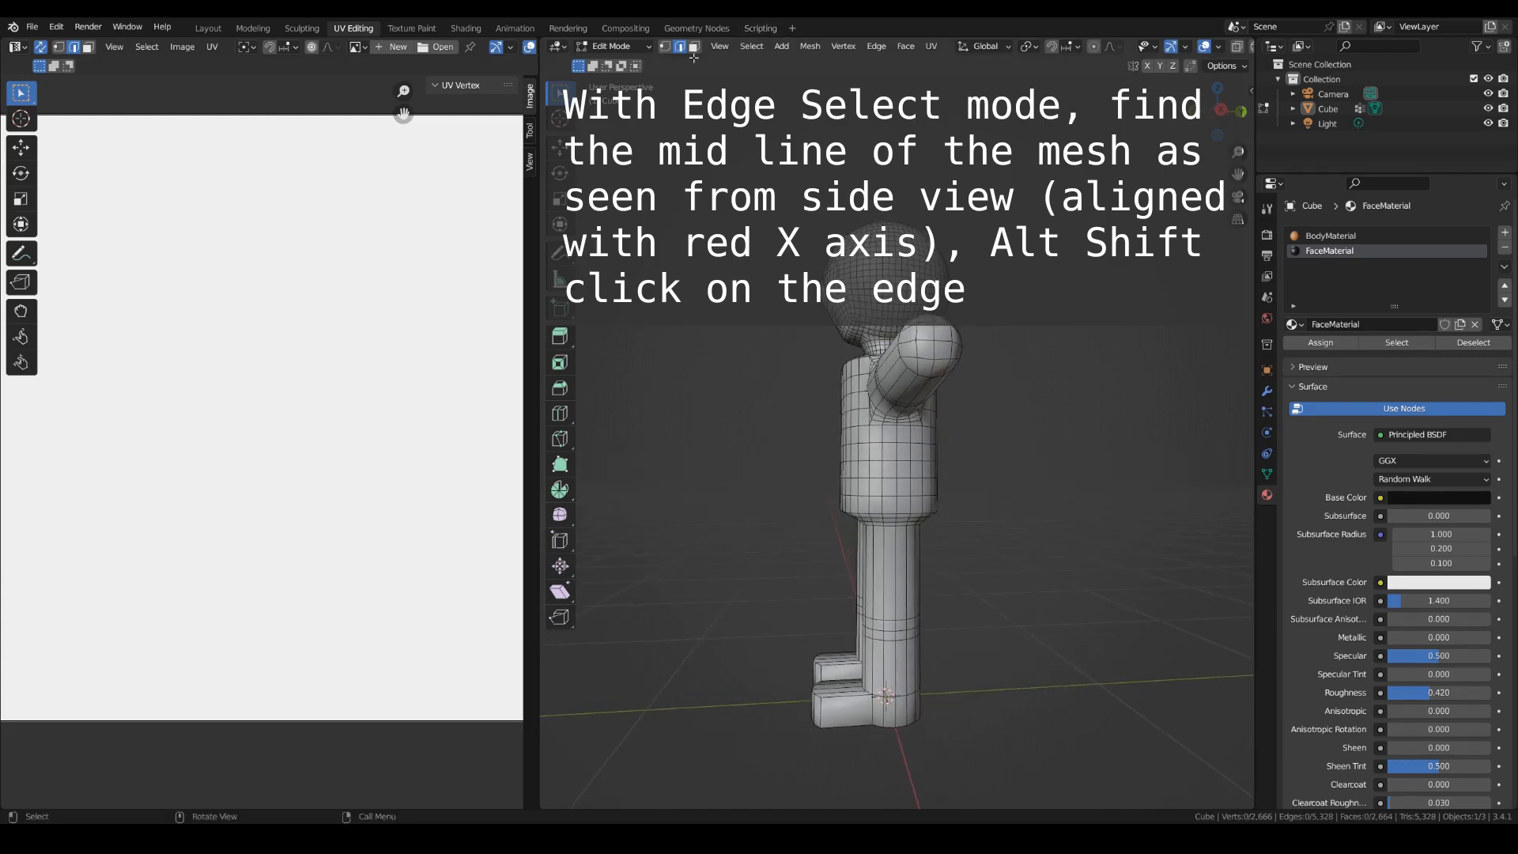
pyautogui.moveTo(932, 689); pyautogui.dragTo(924, 664, button='middle')
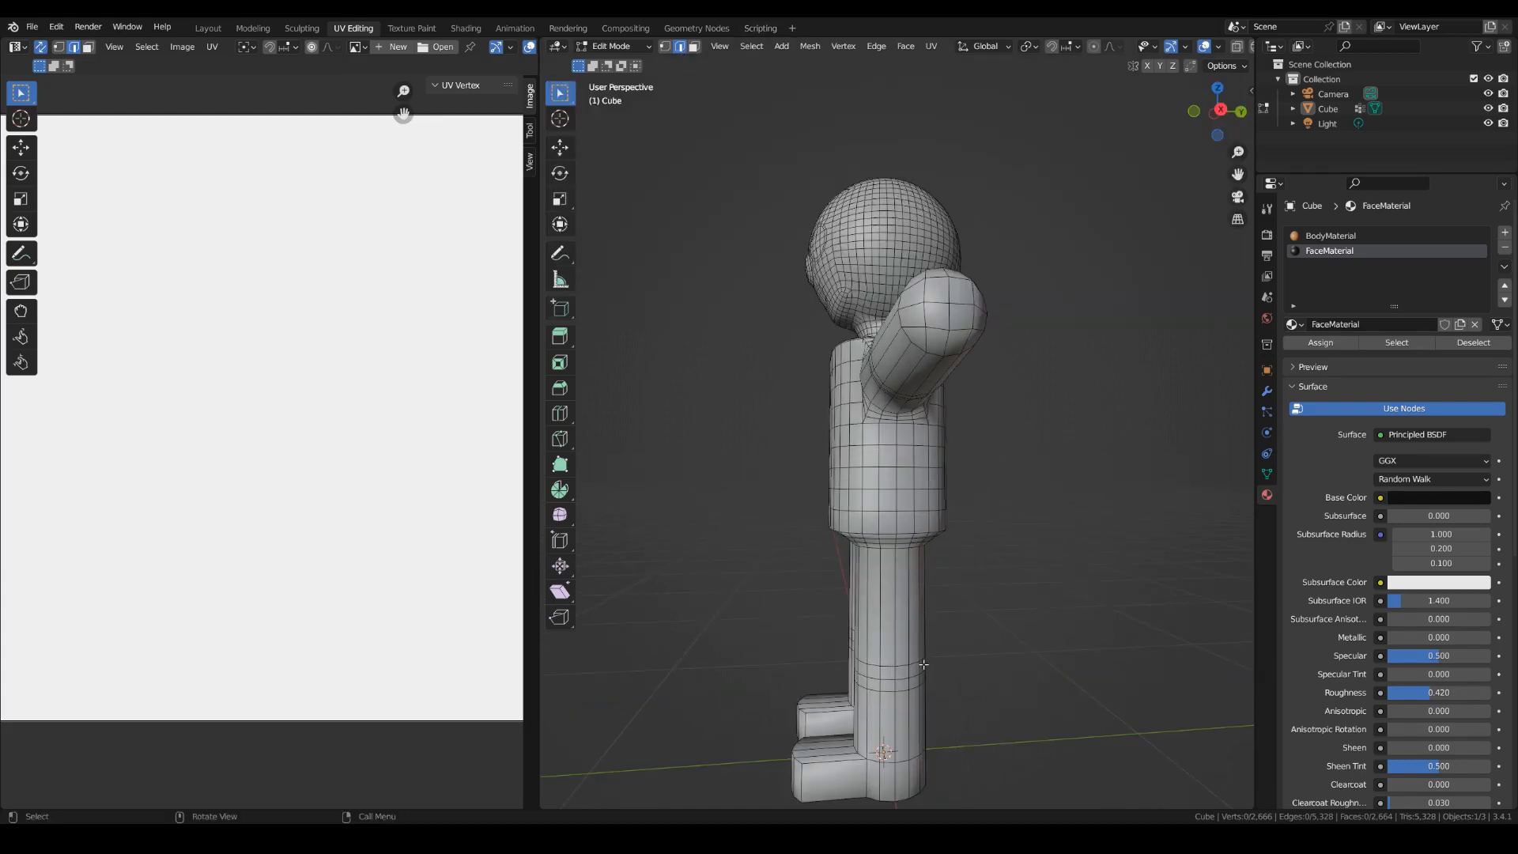
pyautogui.keyDown('alt'); pyautogui.click(892, 625); pyautogui.keyUp('alt')
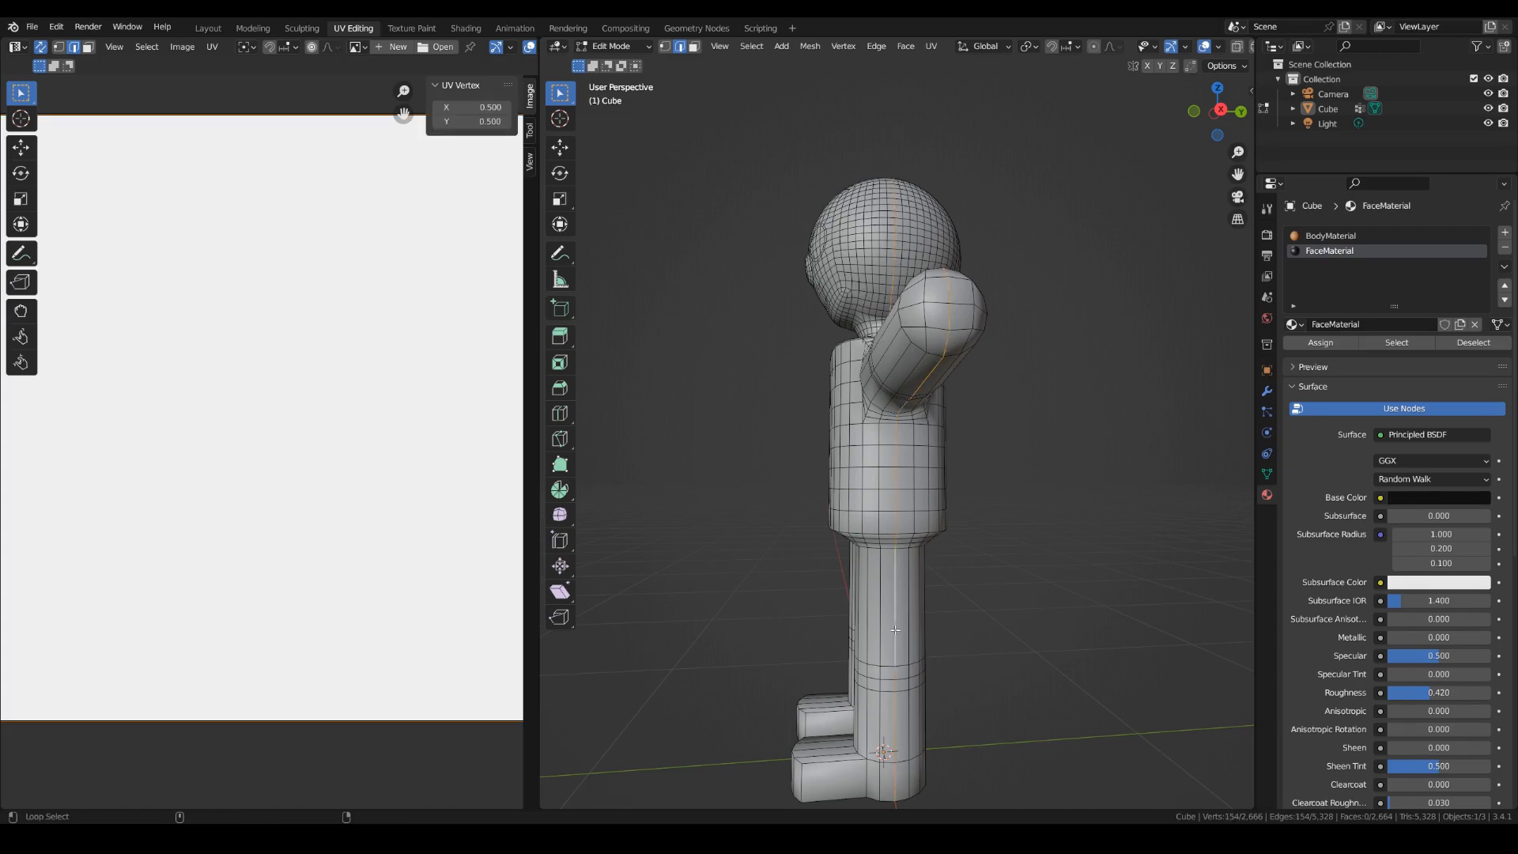
pyautogui.moveTo(773, 508); pyautogui.dragTo(850, 448, button='middle')
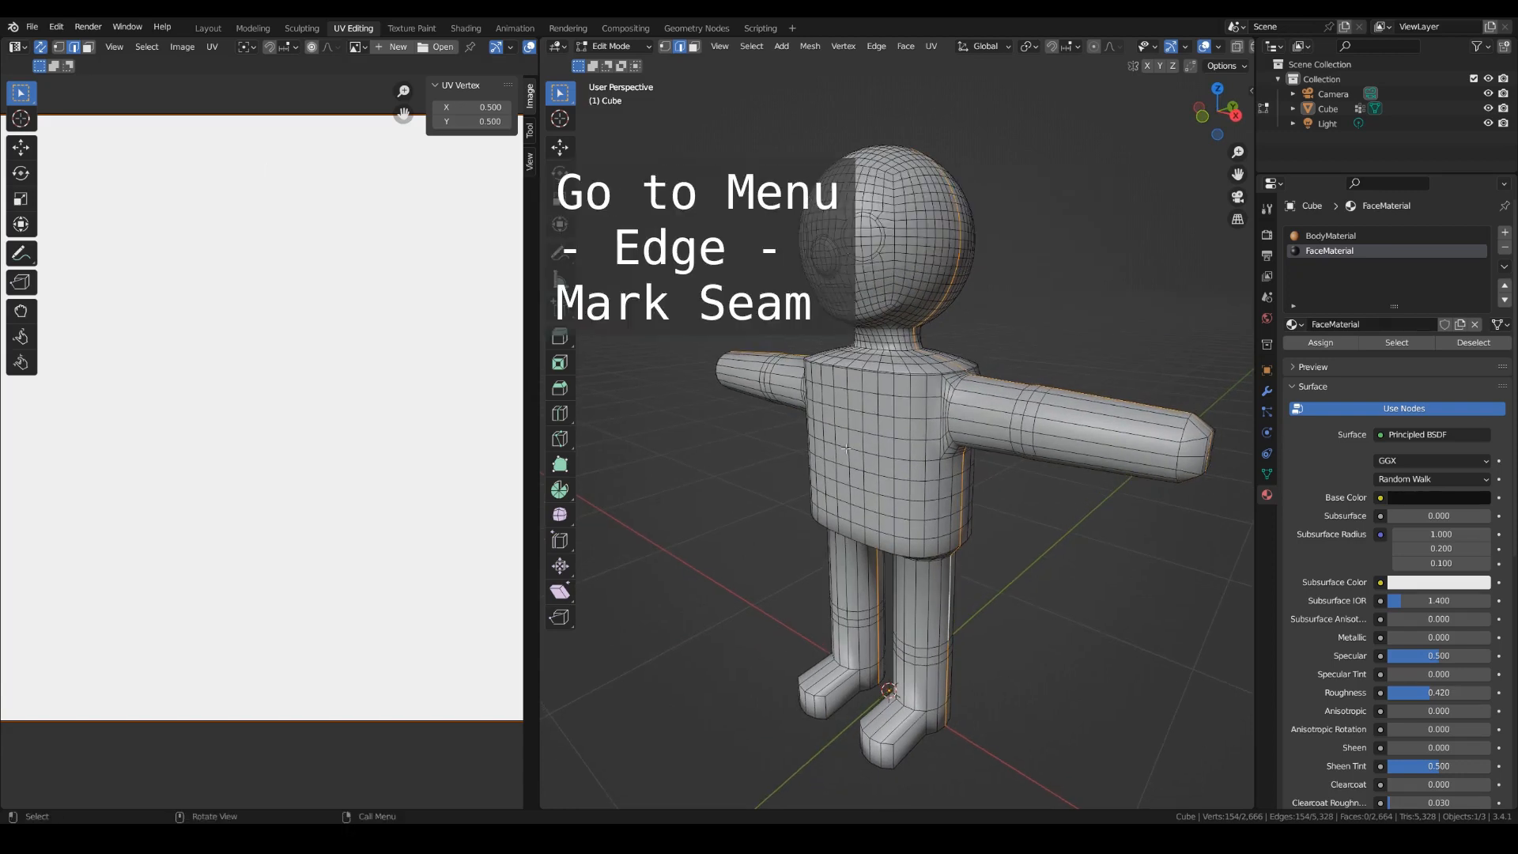
pyautogui.click(876, 46)
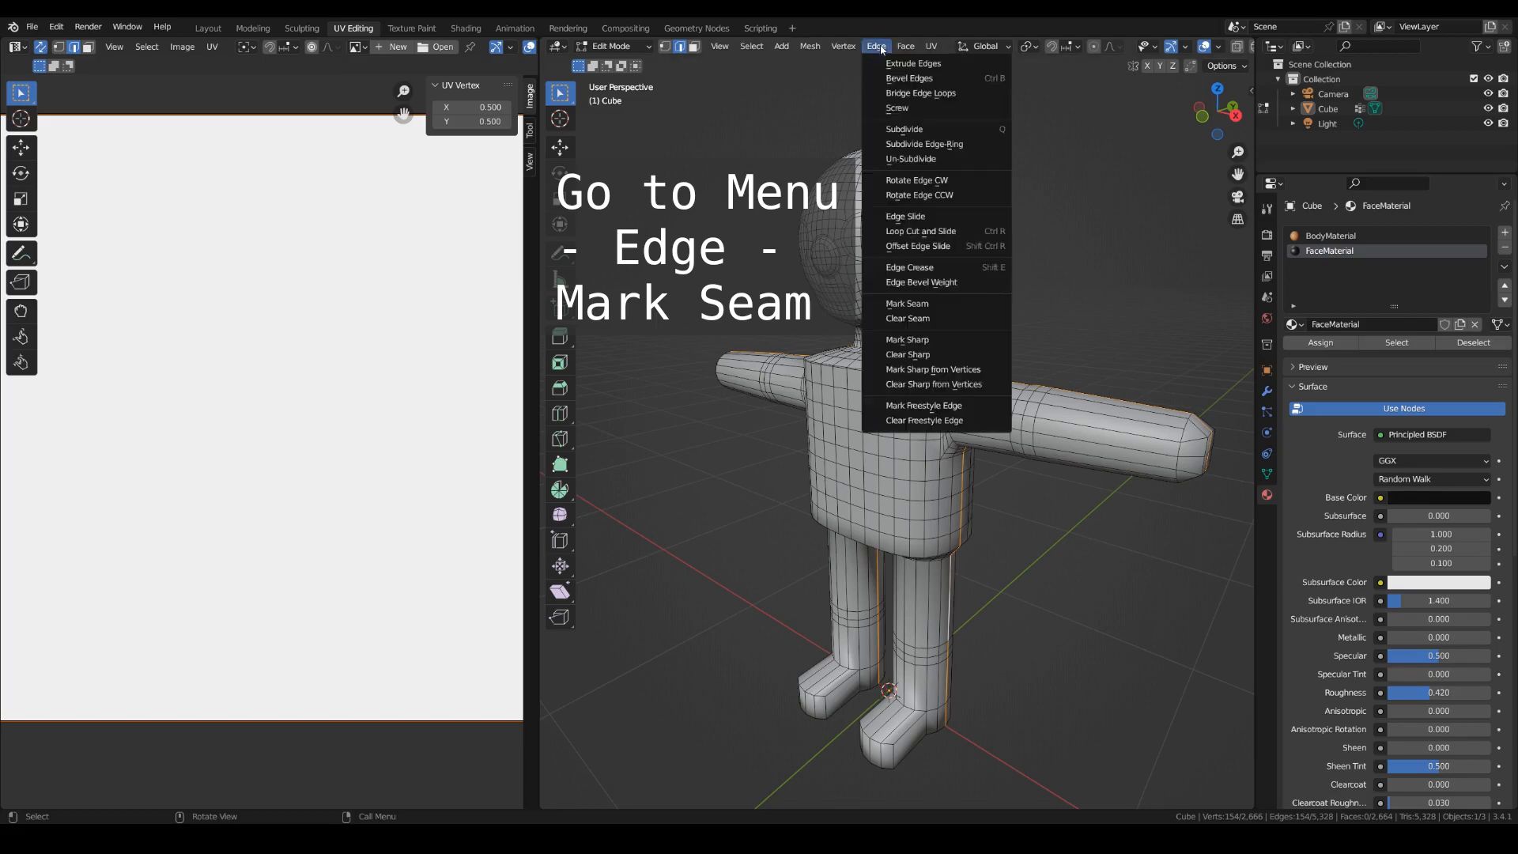
pyautogui.click(926, 304)
# Select the whole mesh and unwrap its UVs along the marked seam.
pyautogui.press('a')
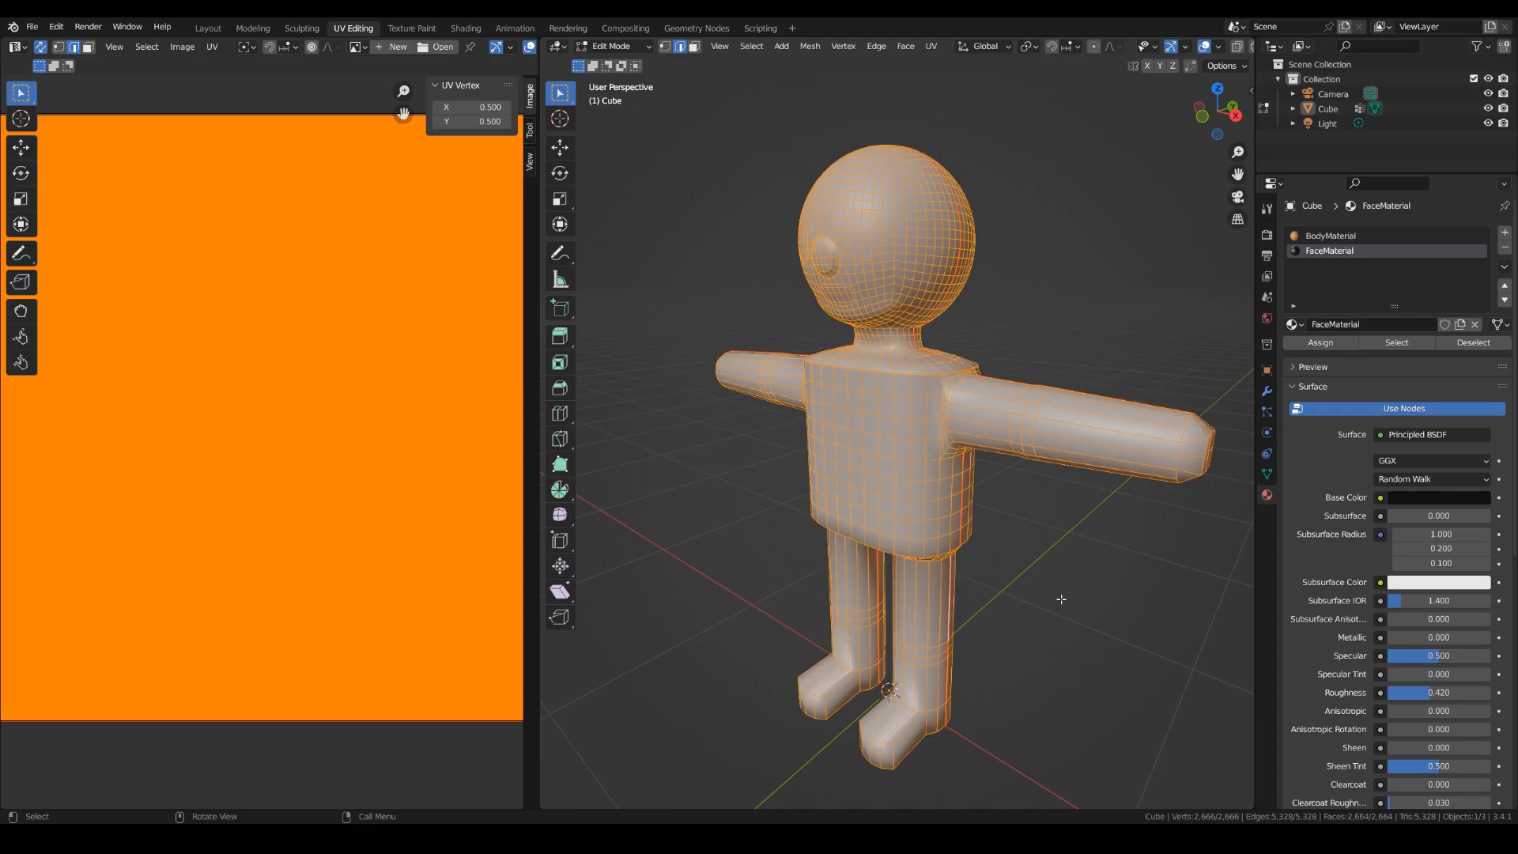
pyautogui.click(931, 46)
pyautogui.click(939, 63)
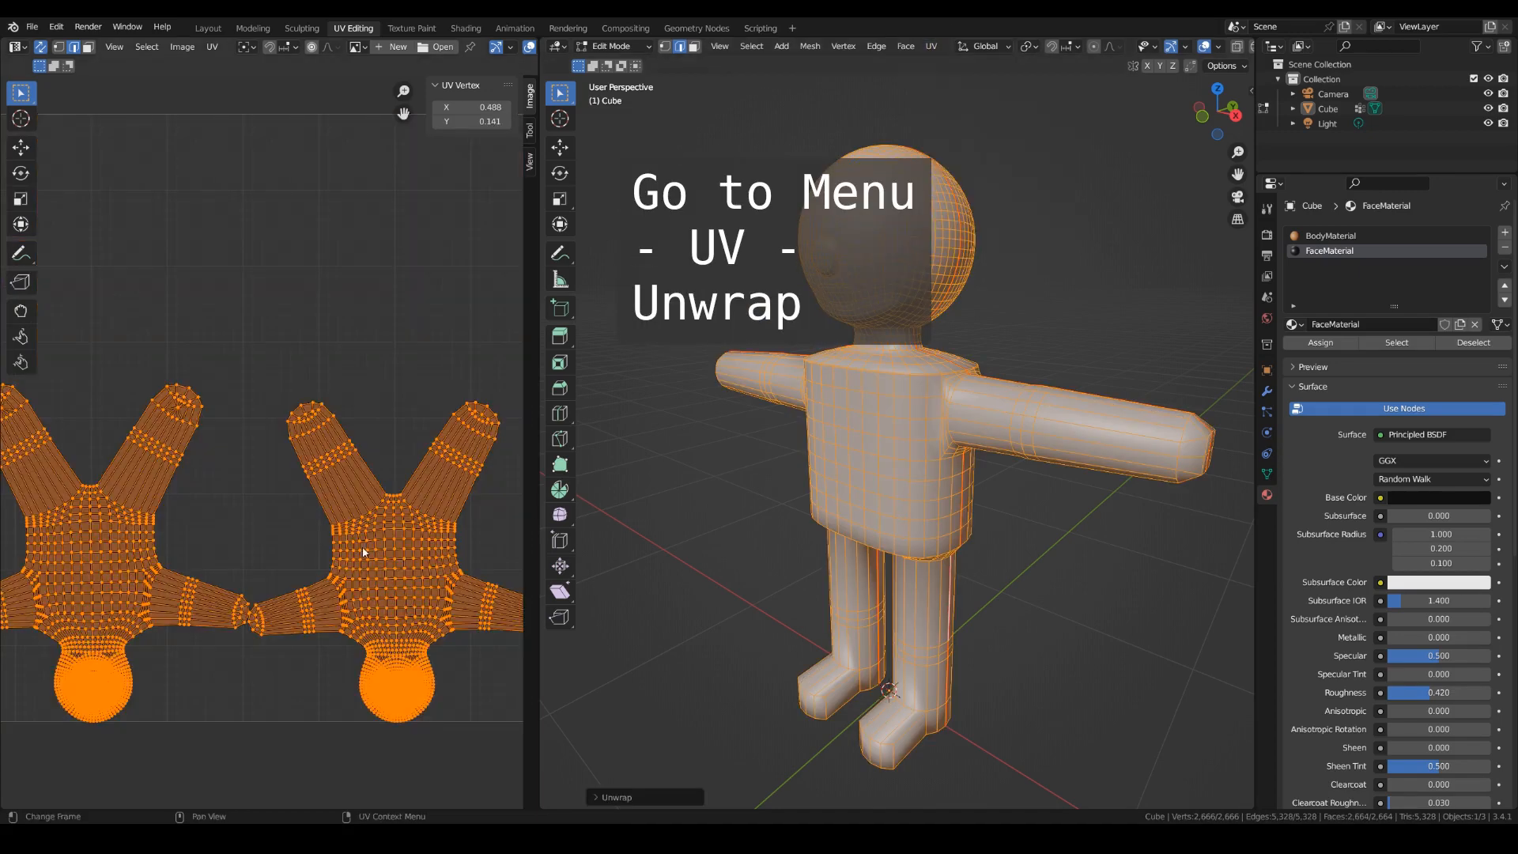
# Rotate the UV islands by 180 degrees and move them up about 0.01 along Y.
pyautogui.press('Home')
pyautogui.press('r')
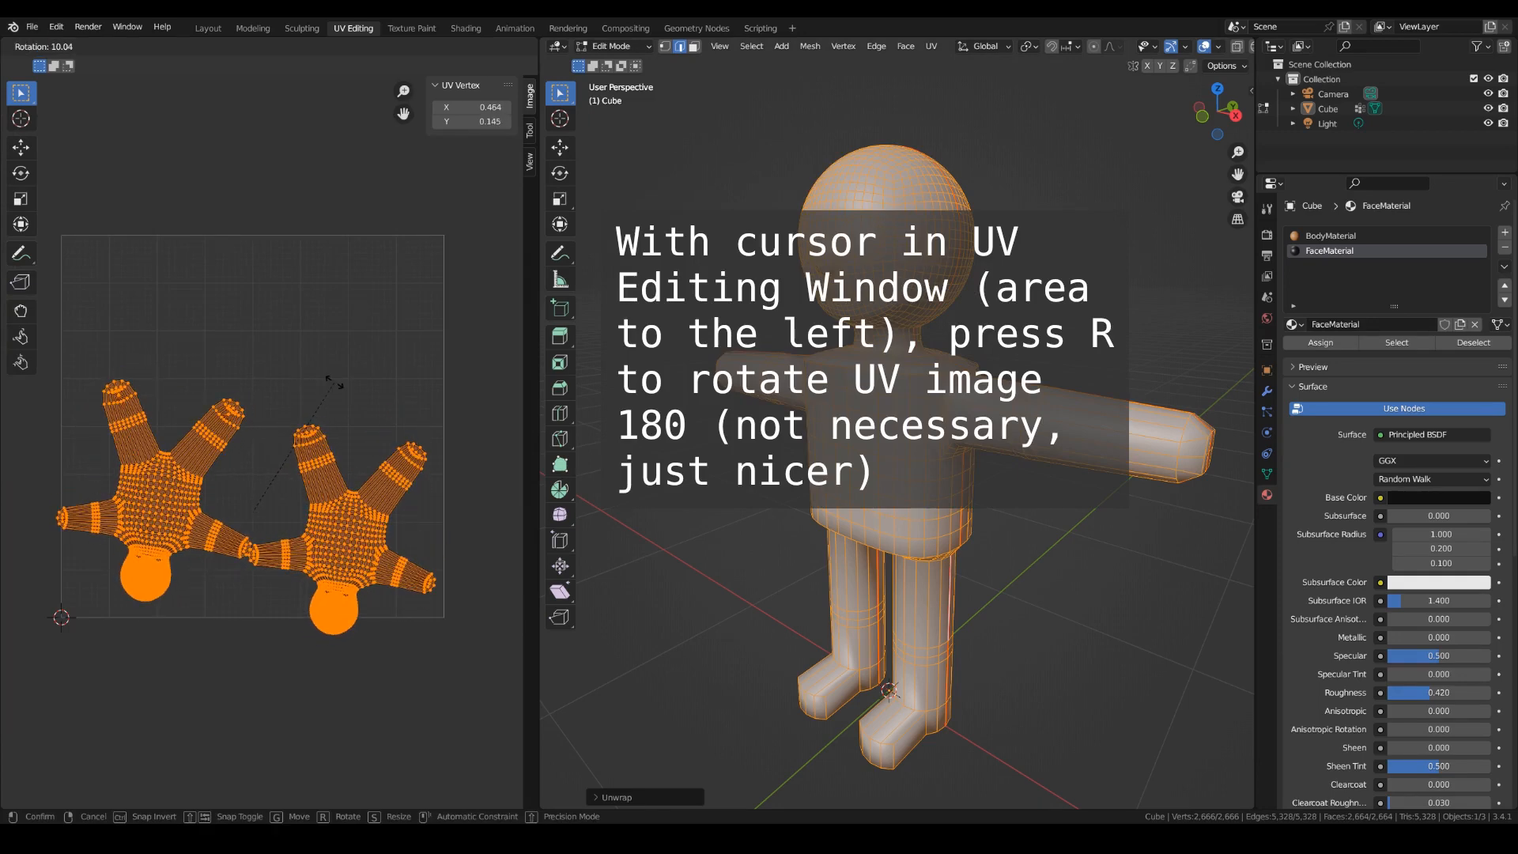
pyautogui.write('180')
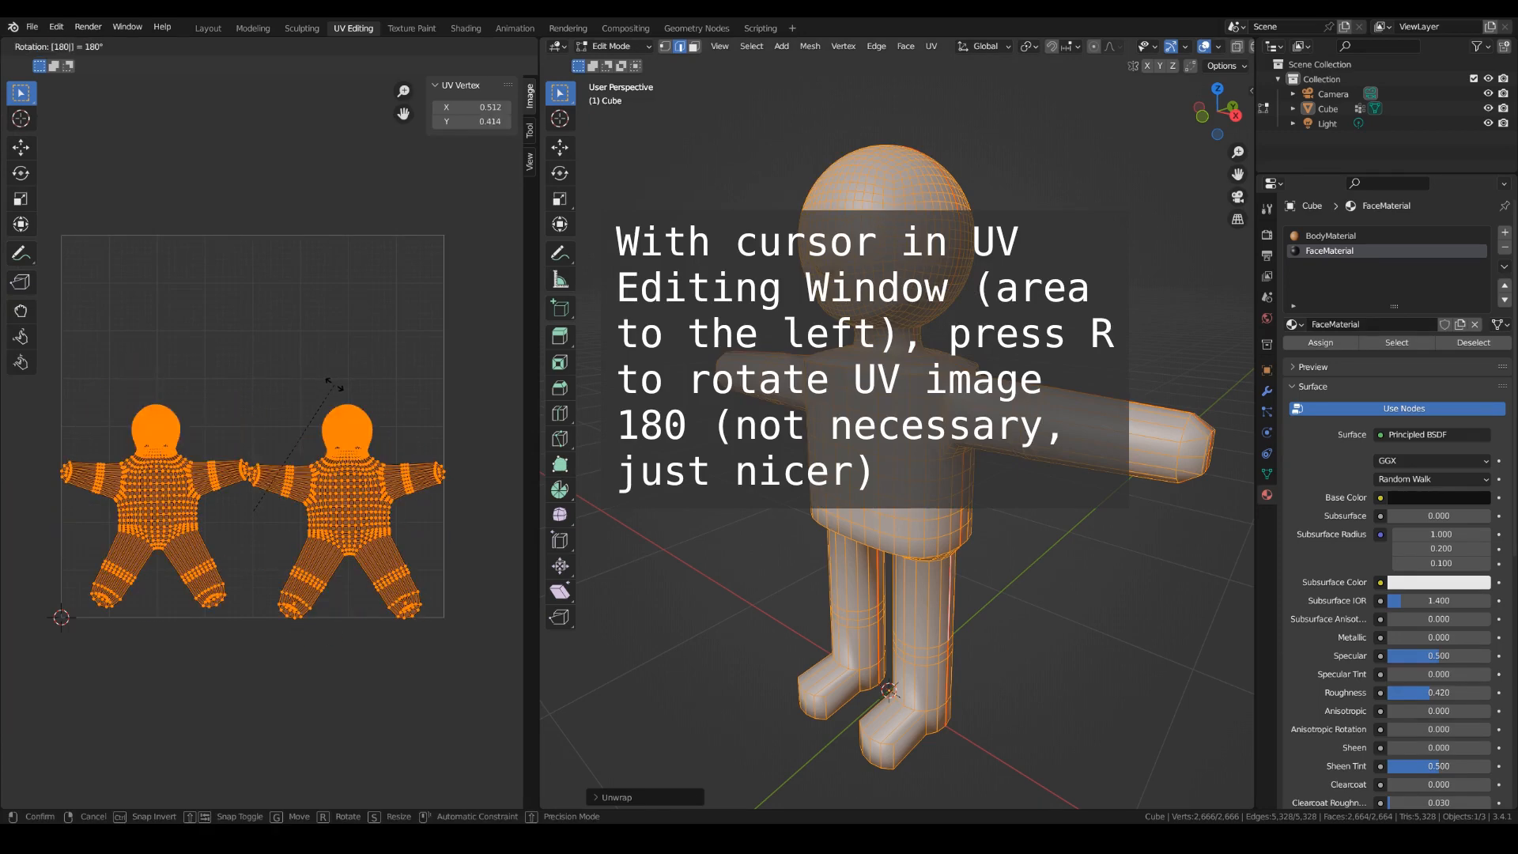
pyautogui.press('Return')
pyautogui.press('g')
pyautogui.press('y')
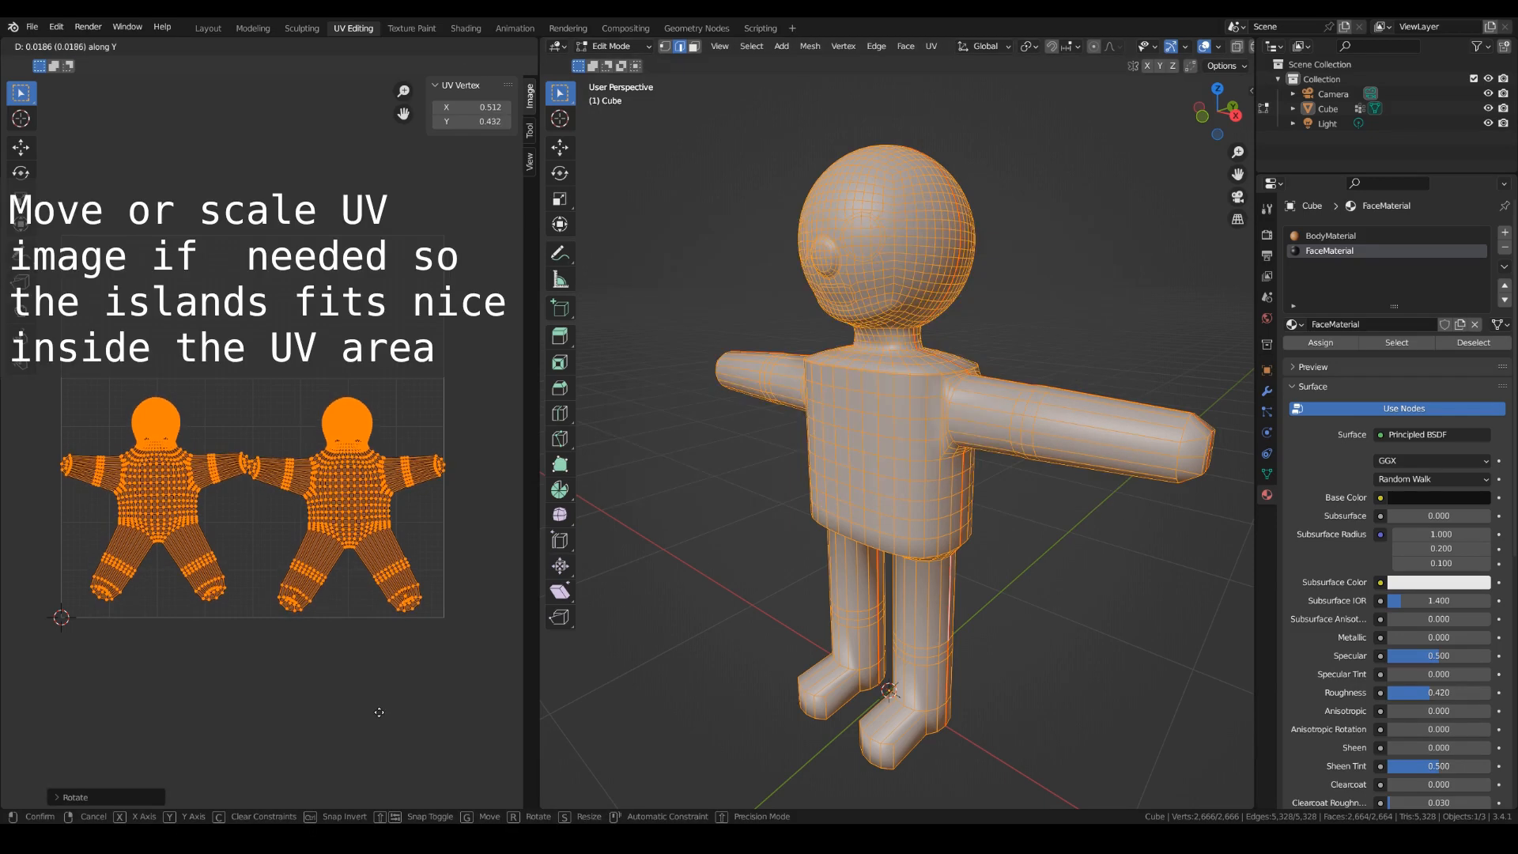
pyautogui.click(379, 715)
# Move the UV islands down about 0.011 along Y with Constrain to Image Bounds on, turn that option off and deselect everything.
pyautogui.click(212, 48)
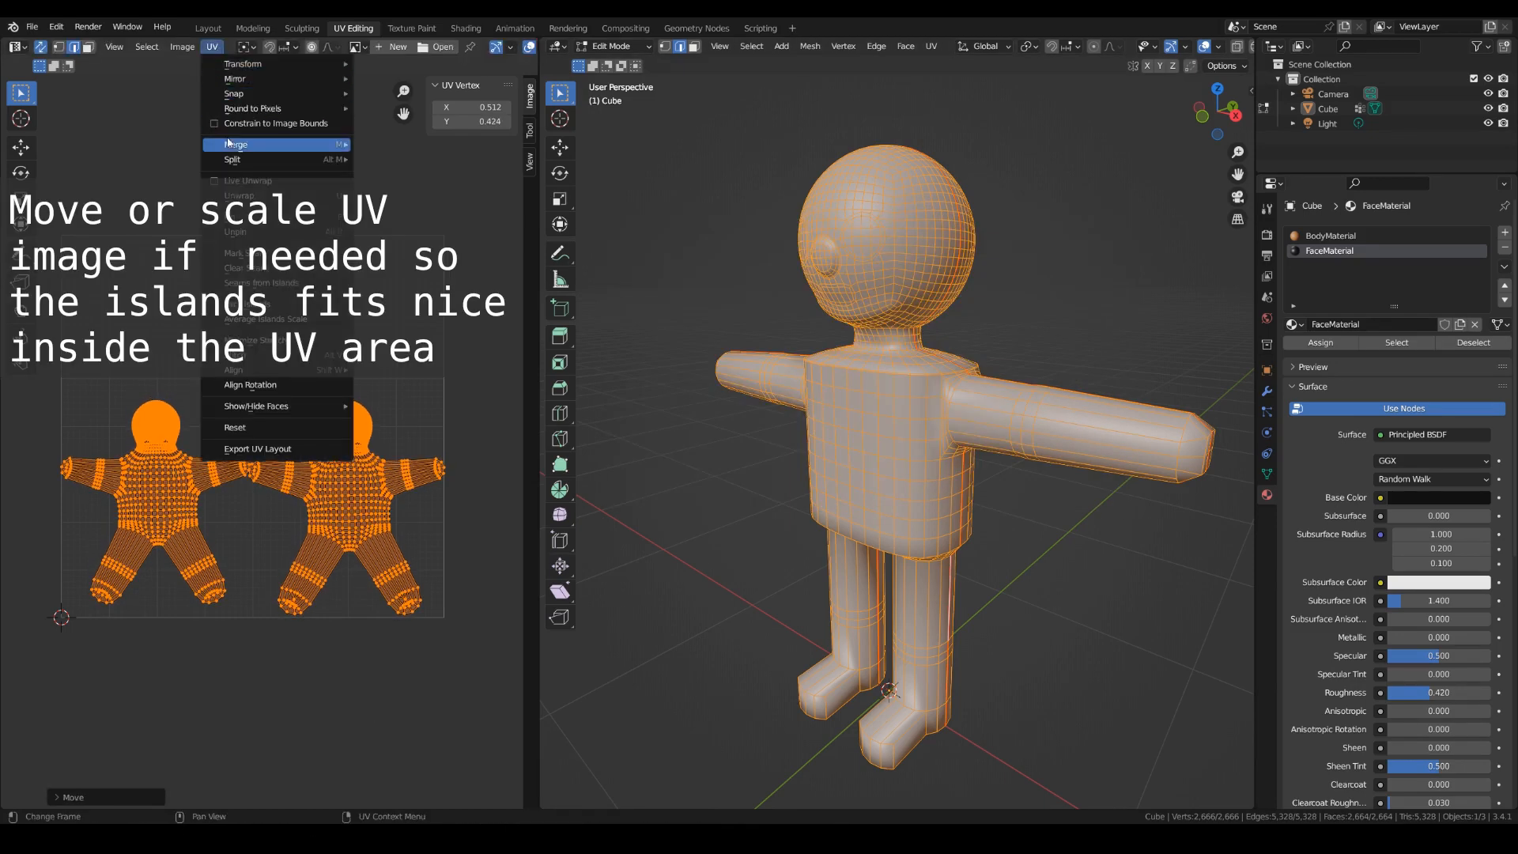
pyautogui.press('g')
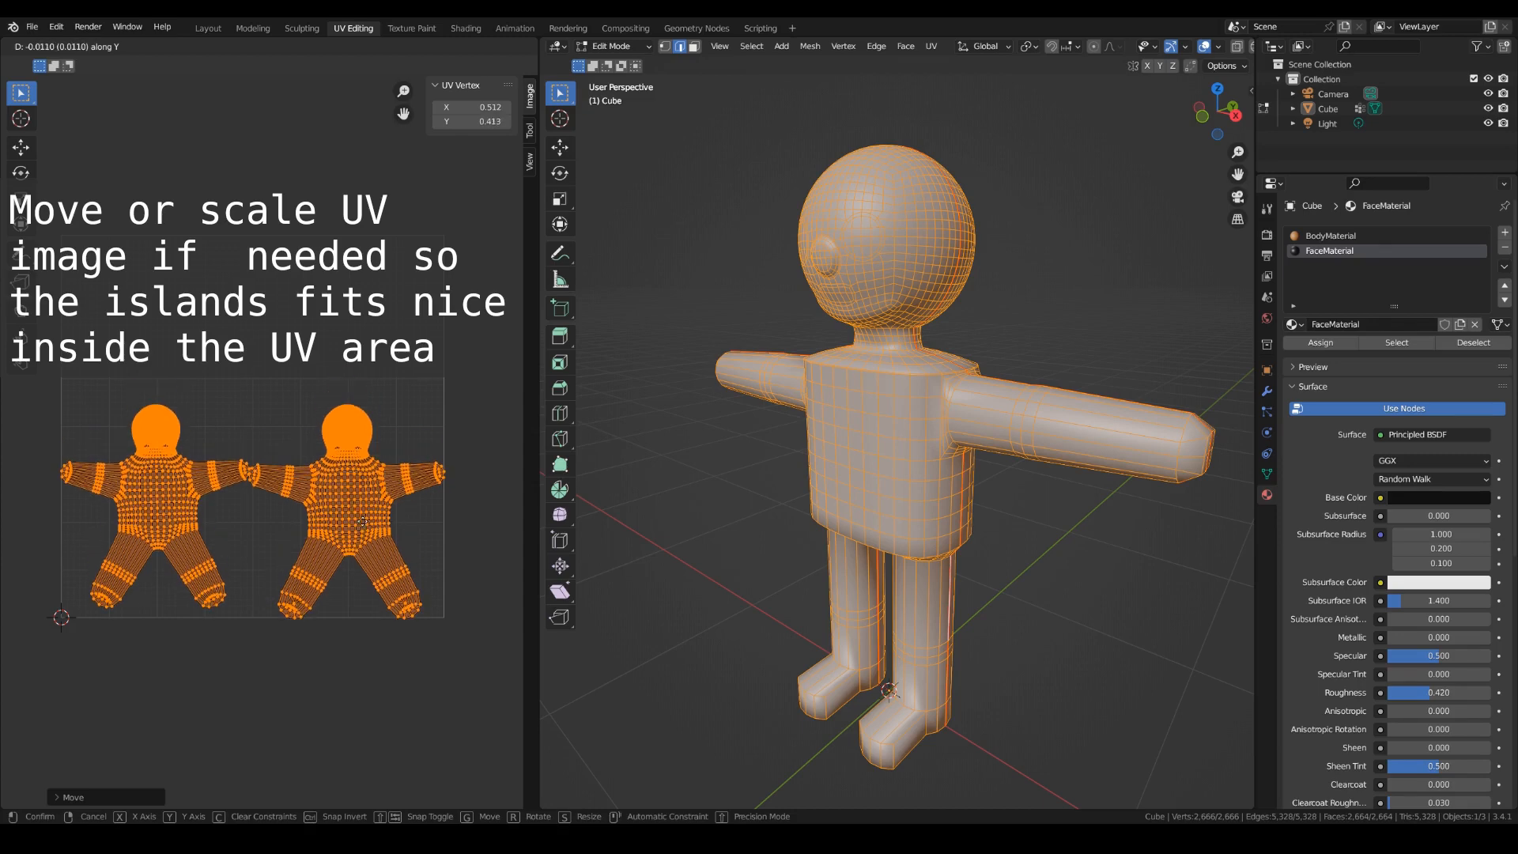
pyautogui.click(364, 545)
pyautogui.click(210, 48)
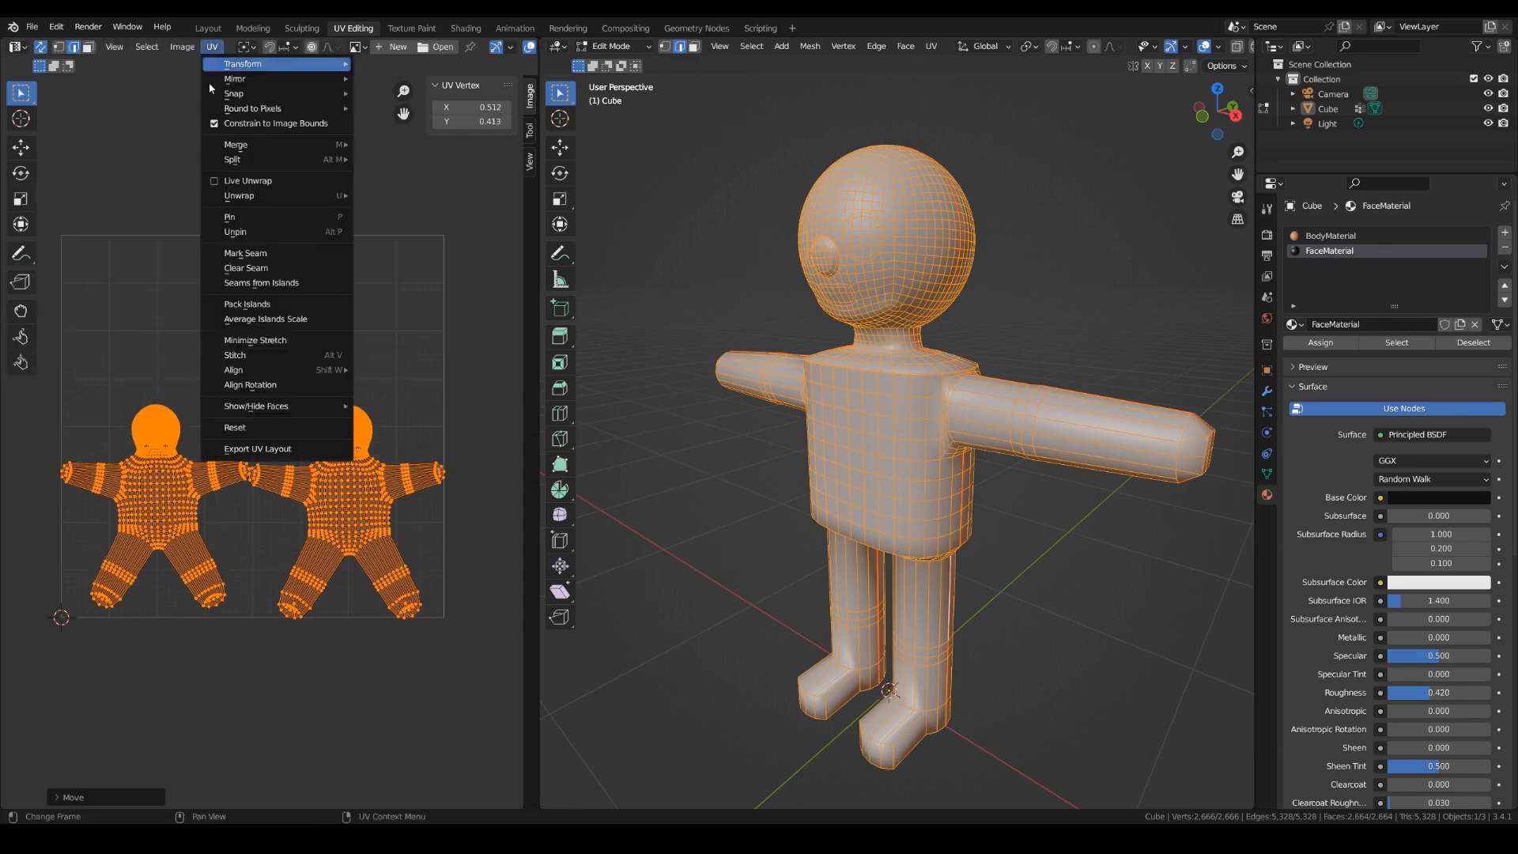
pyautogui.click(214, 125)
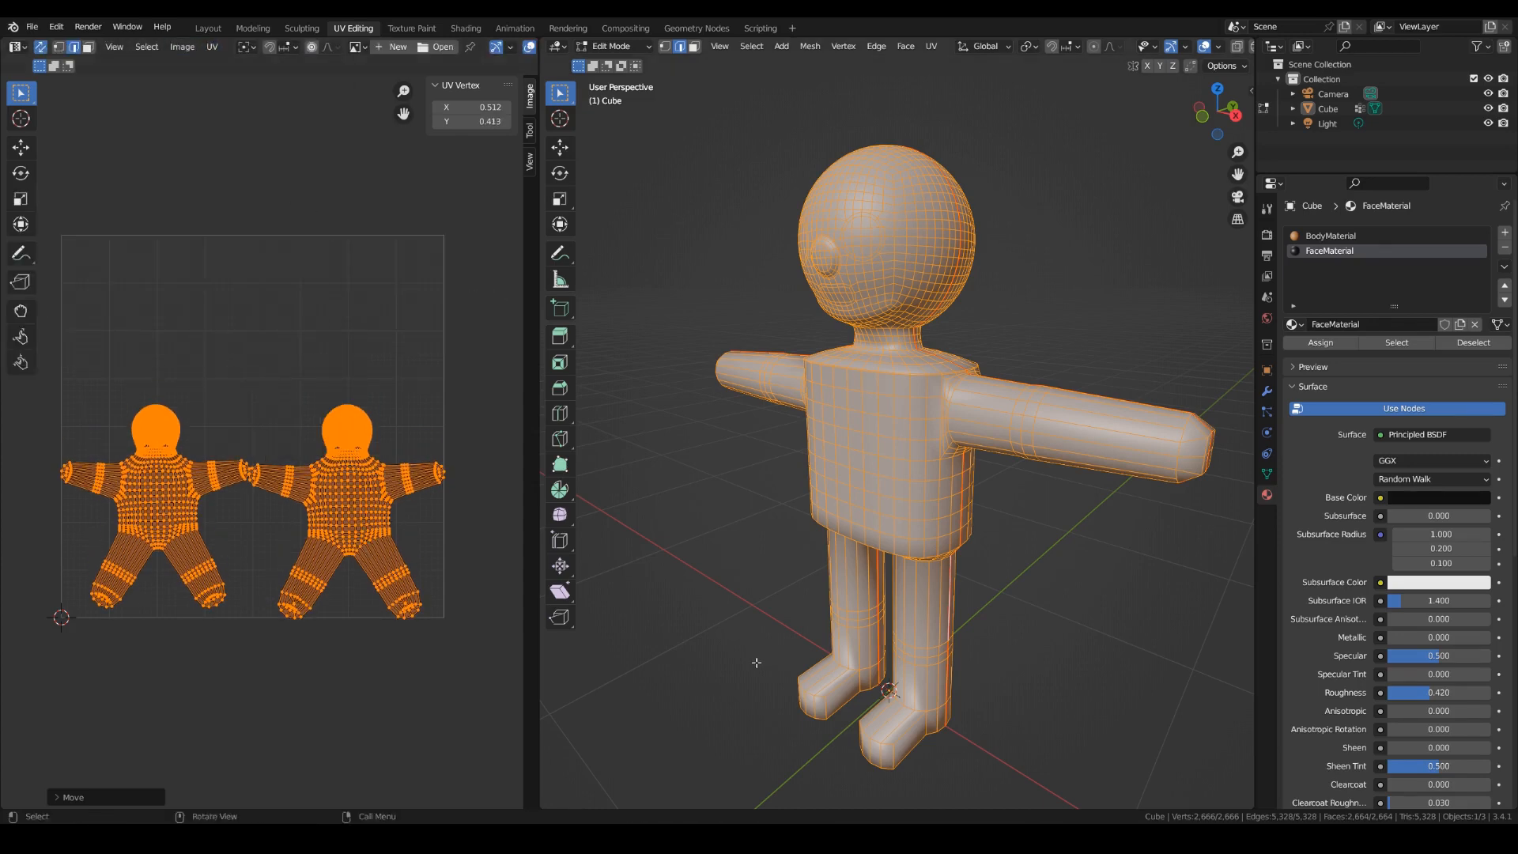
pyautogui.hotkey('alt', 'a')
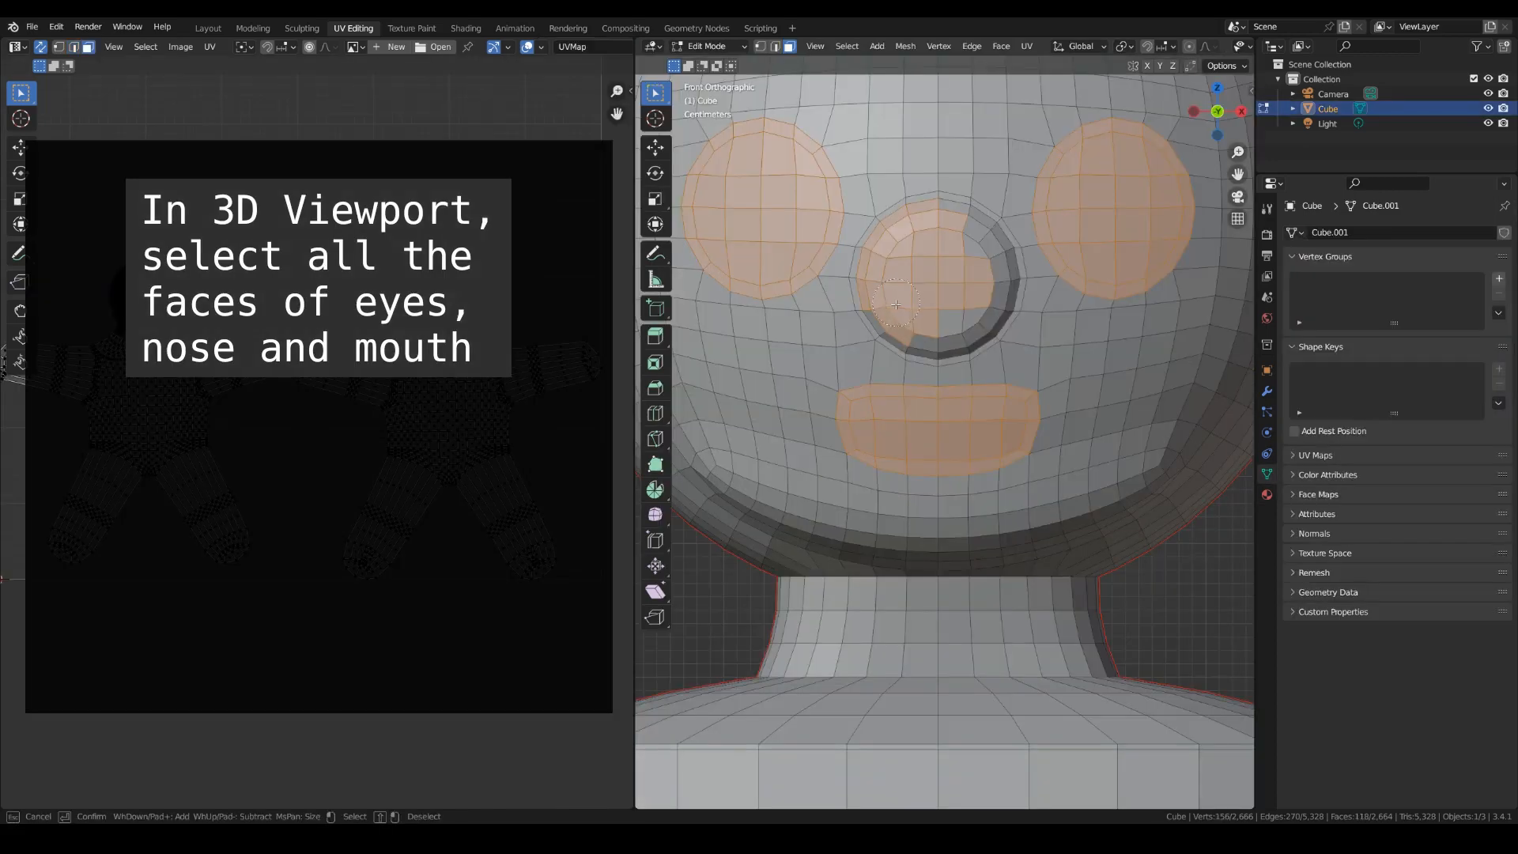
# Add the remaining nose faces to the selected eye and mouth faces with Circle Select.
pyautogui.moveTo(873, 324)
pyautogui.mouseDown()
pyautogui.moveTo(980, 332)
pyautogui.moveTo(973, 309)
pyautogui.moveTo(994, 318)
pyautogui.moveTo(998, 292)
pyautogui.moveTo(977, 235)
pyautogui.mouseUp()
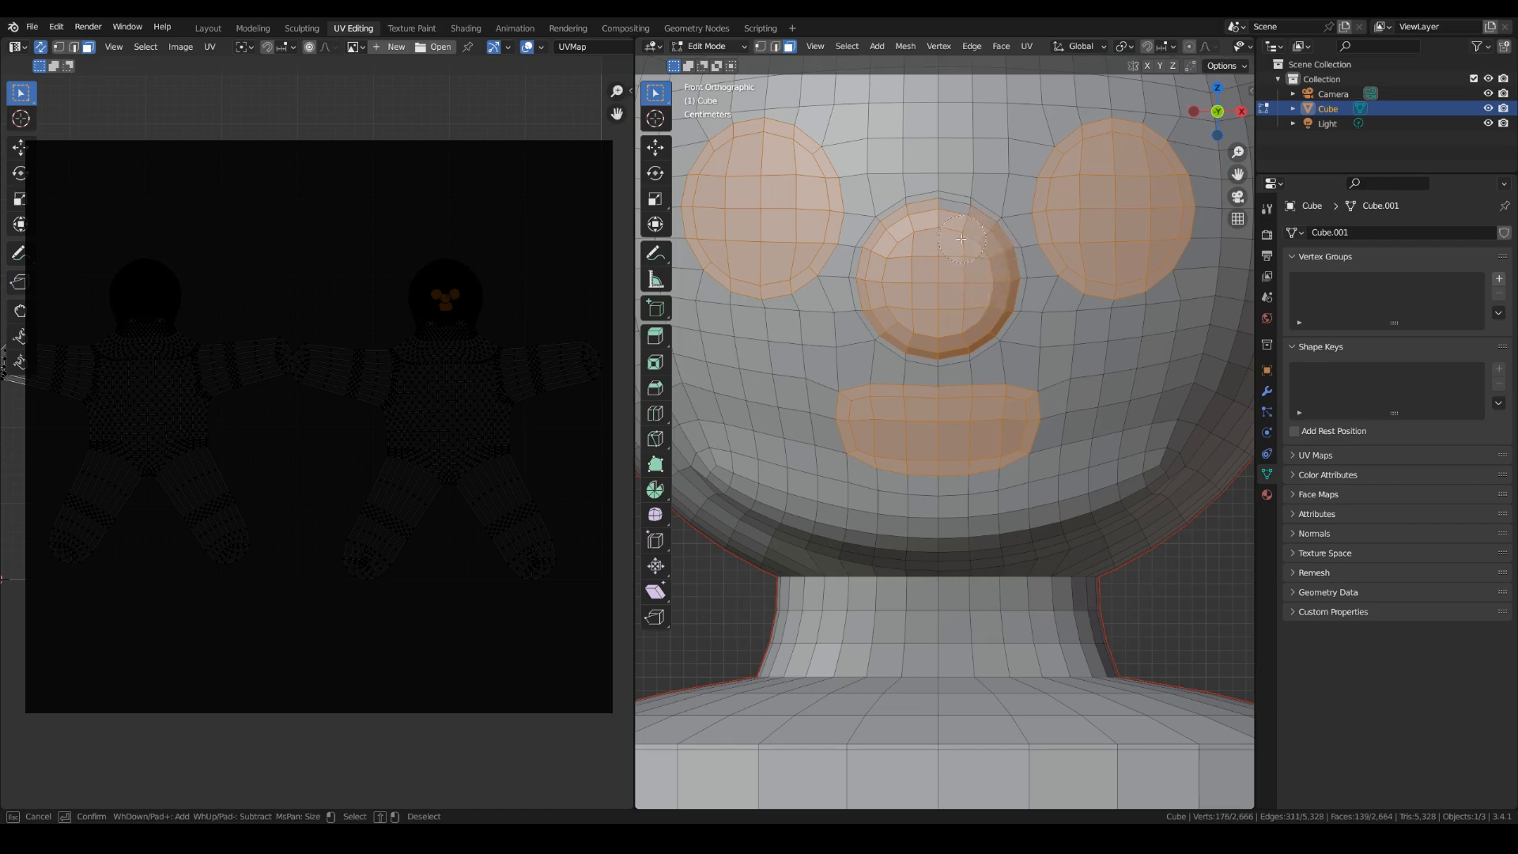
pyautogui.press('Escape')
pyautogui.scroll(-2, 1139, 611)
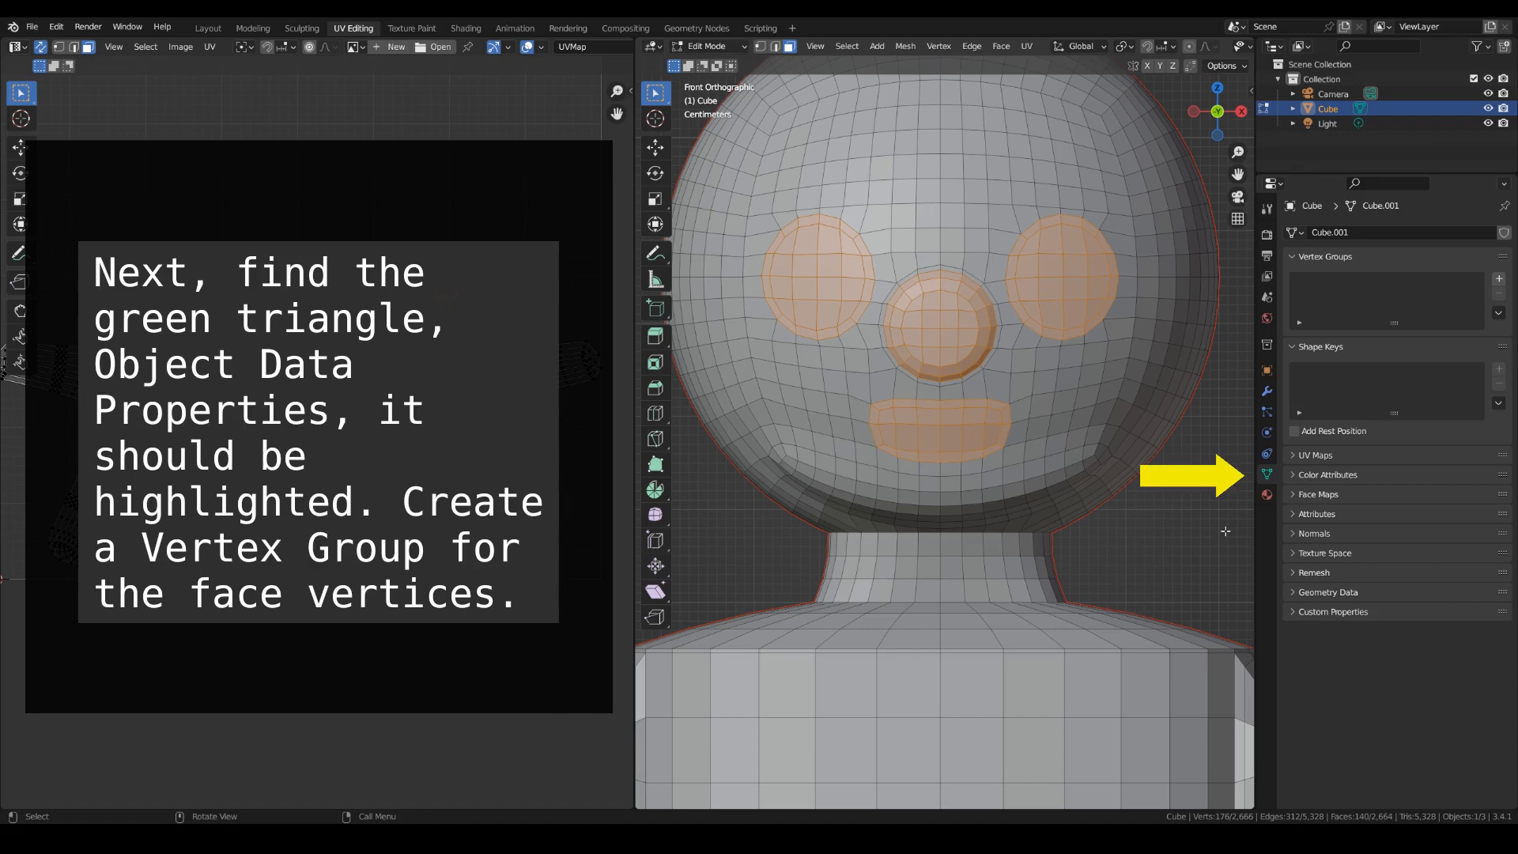
# Create a vertex group named "Facial features" and assign the selected eye, nose and mouth faces to it.
pyautogui.click(1498, 279)
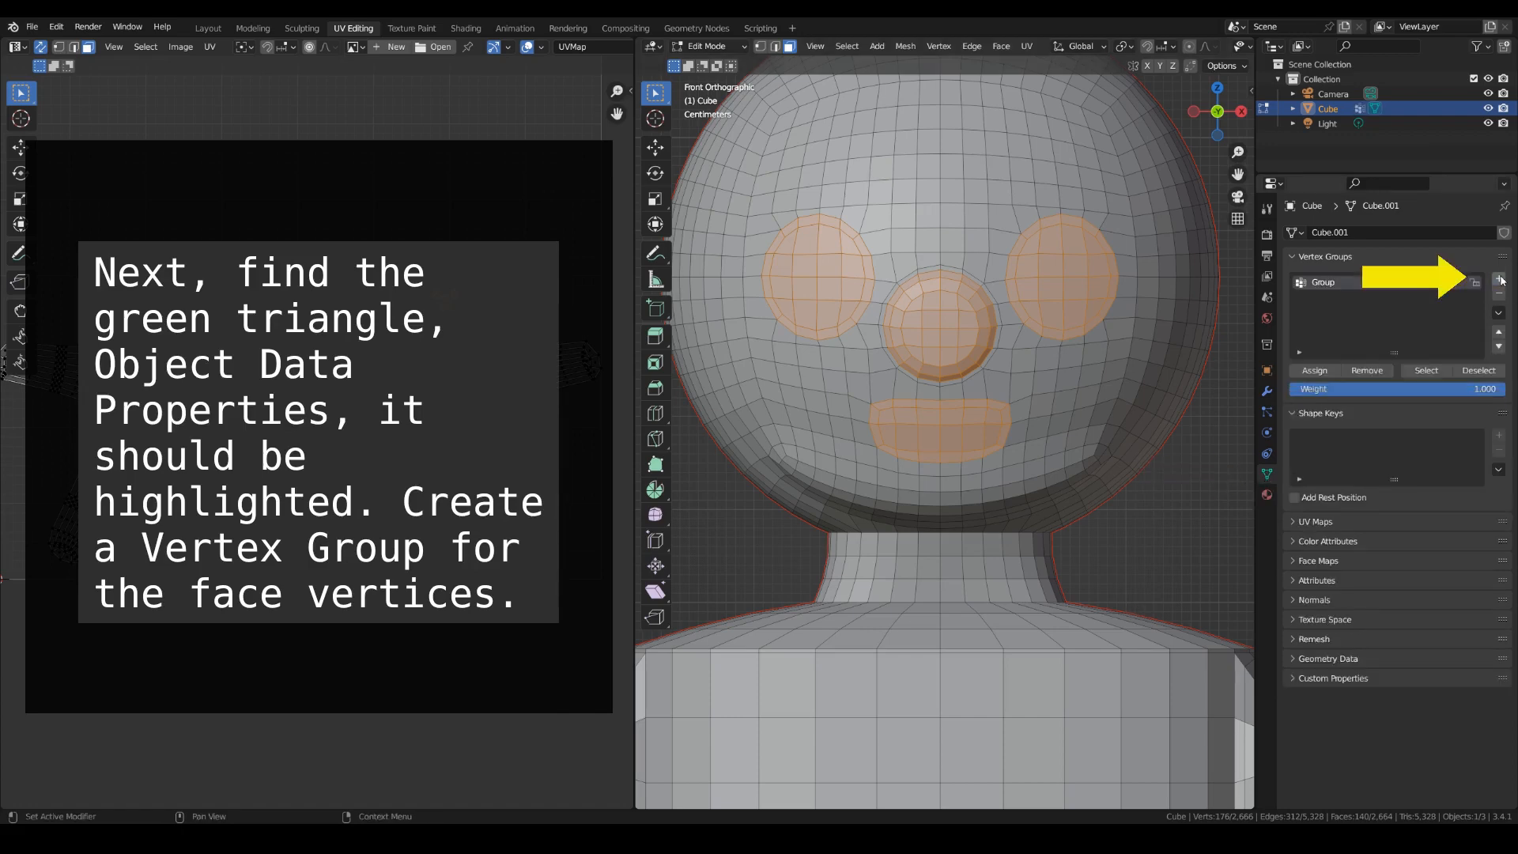
pyautogui.doubleClick(1355, 281)
pyautogui.write('Facial features')
pyautogui.press('Return')
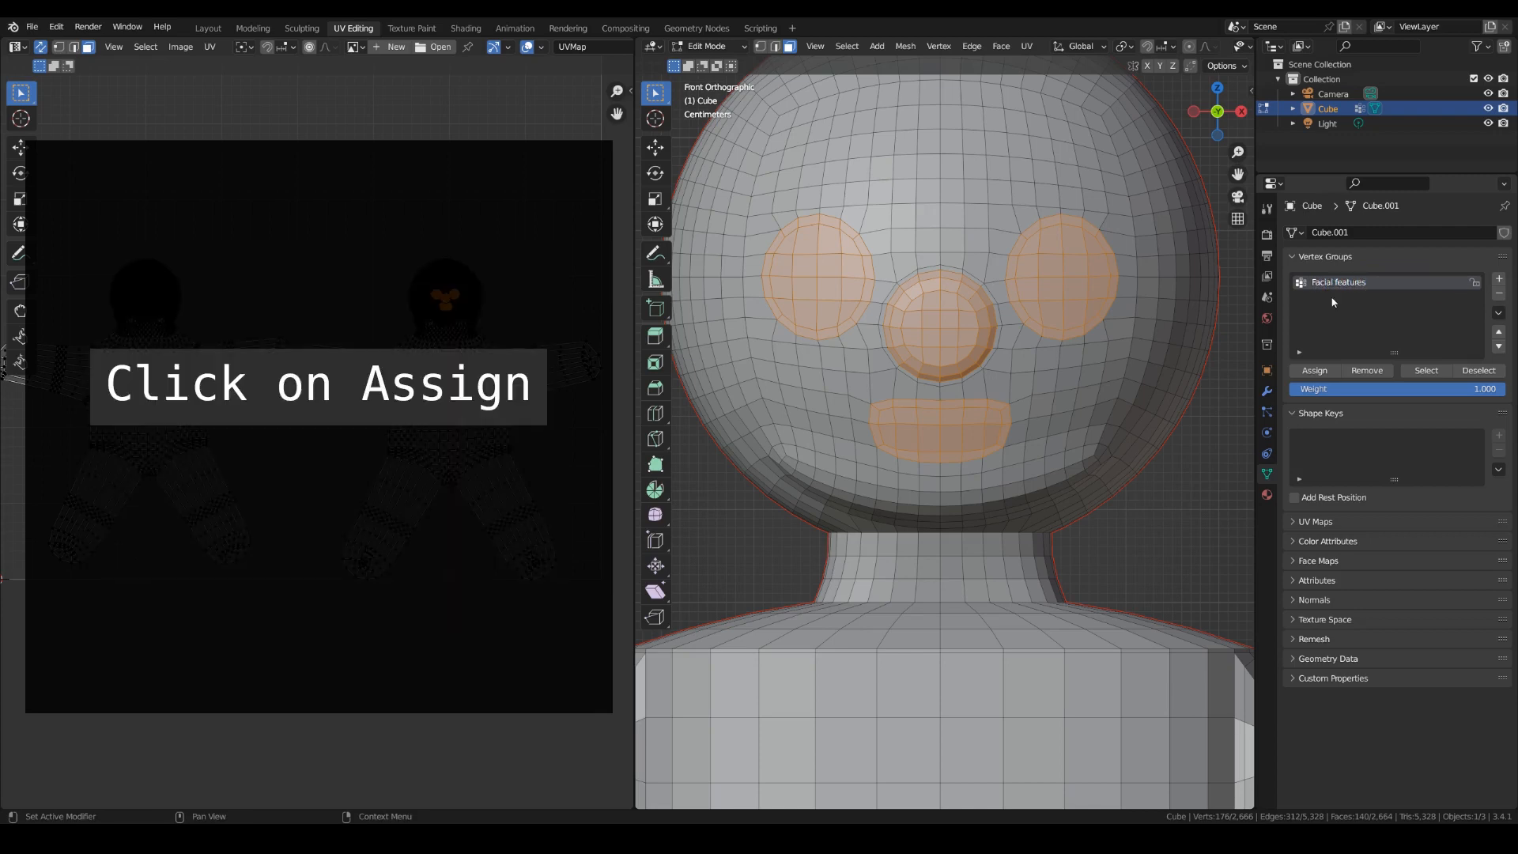
pyautogui.click(1317, 373)
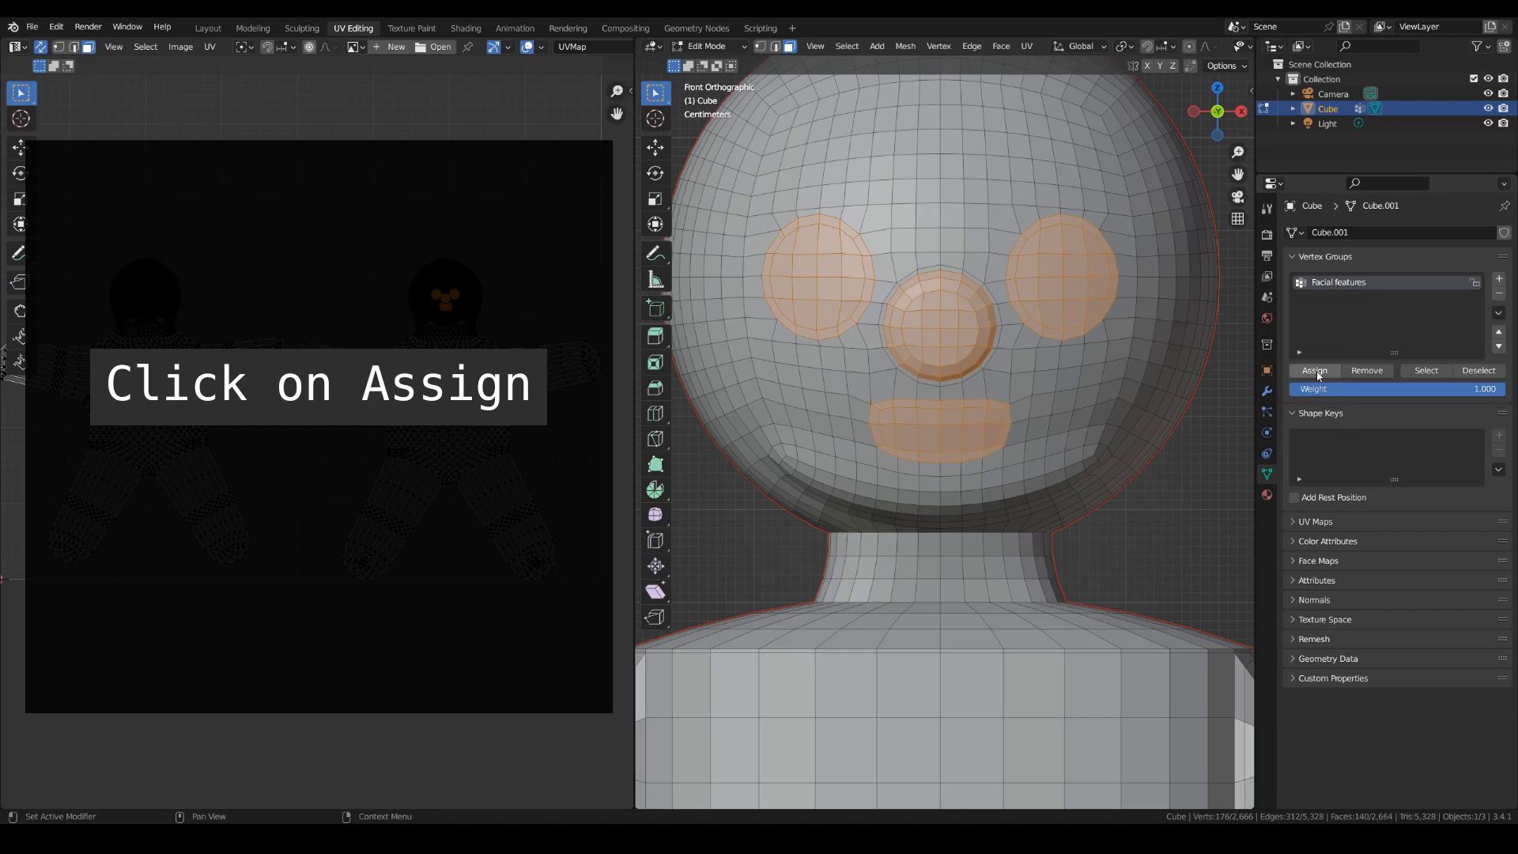
# Create a vertex group named "Body", assign the inverse of the facial feature selection to it and deselect the group.
pyautogui.click(1498, 279)
pyautogui.doubleClick(1339, 298)
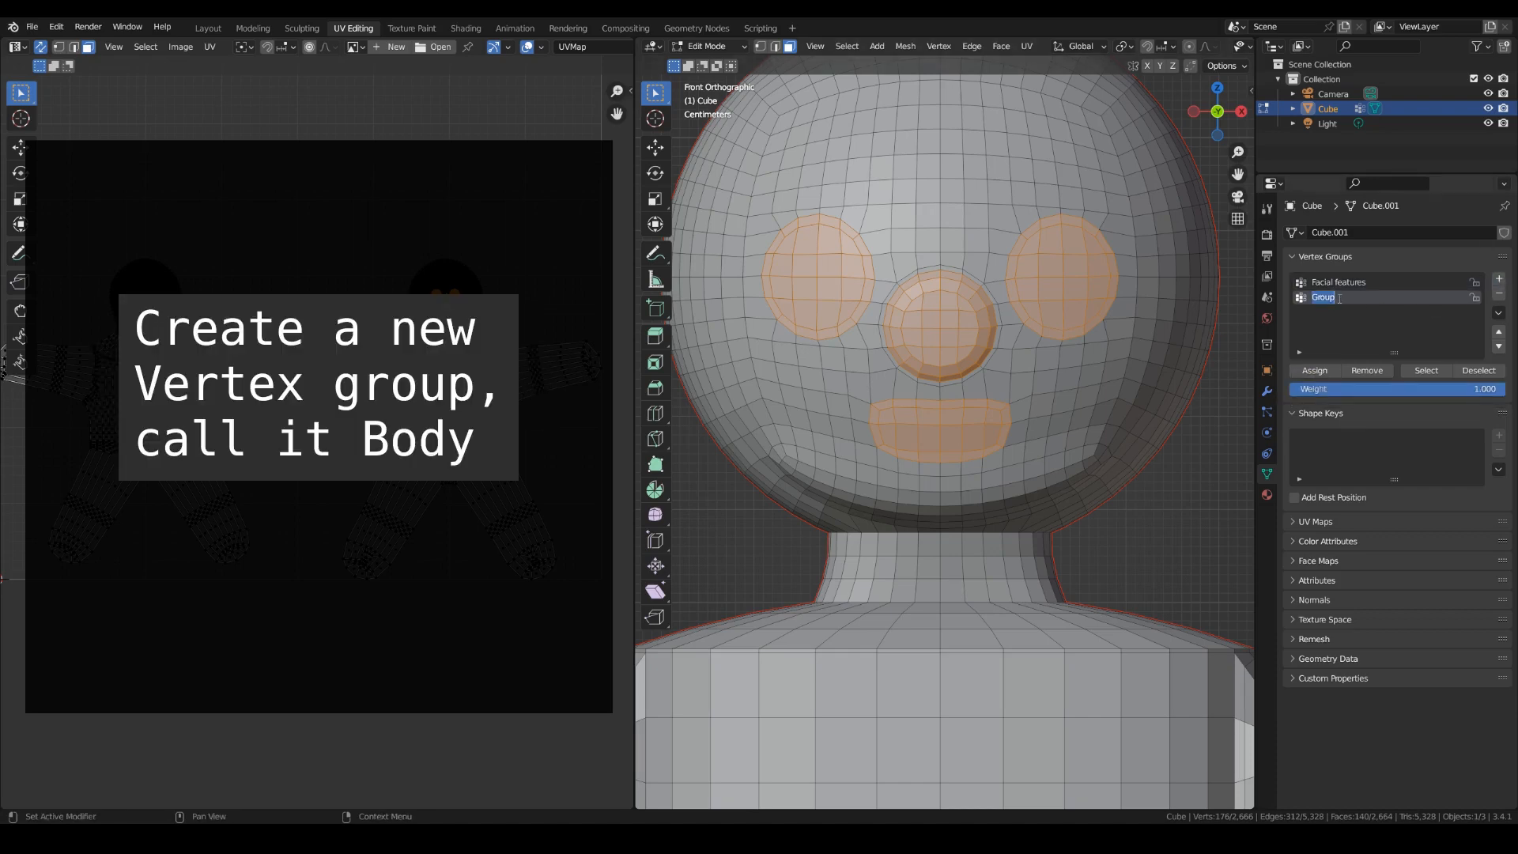
pyautogui.write('Body')
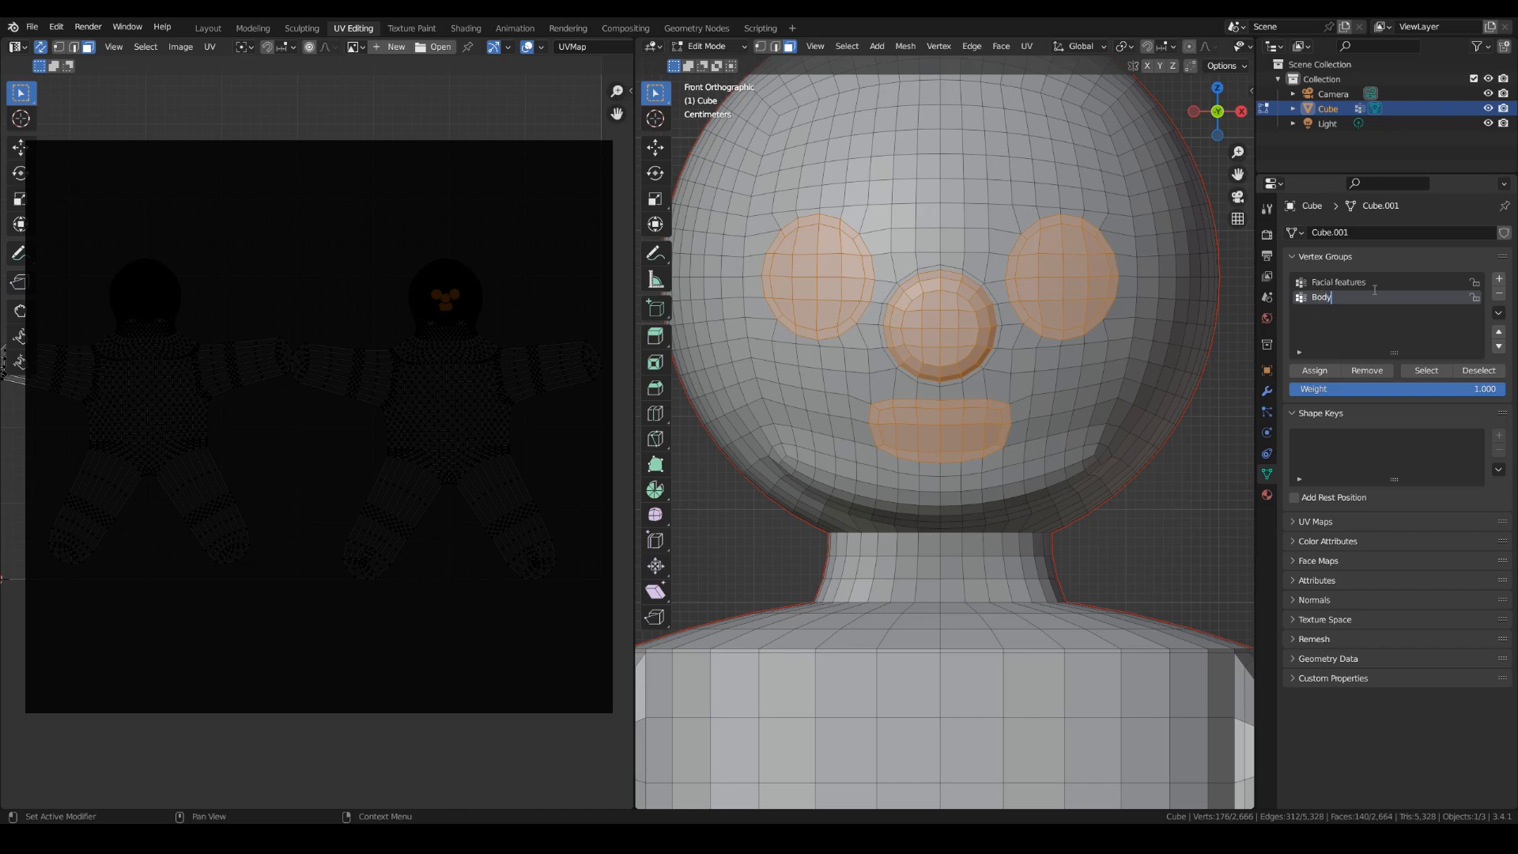
pyautogui.press('Return')
pyautogui.click(847, 46)
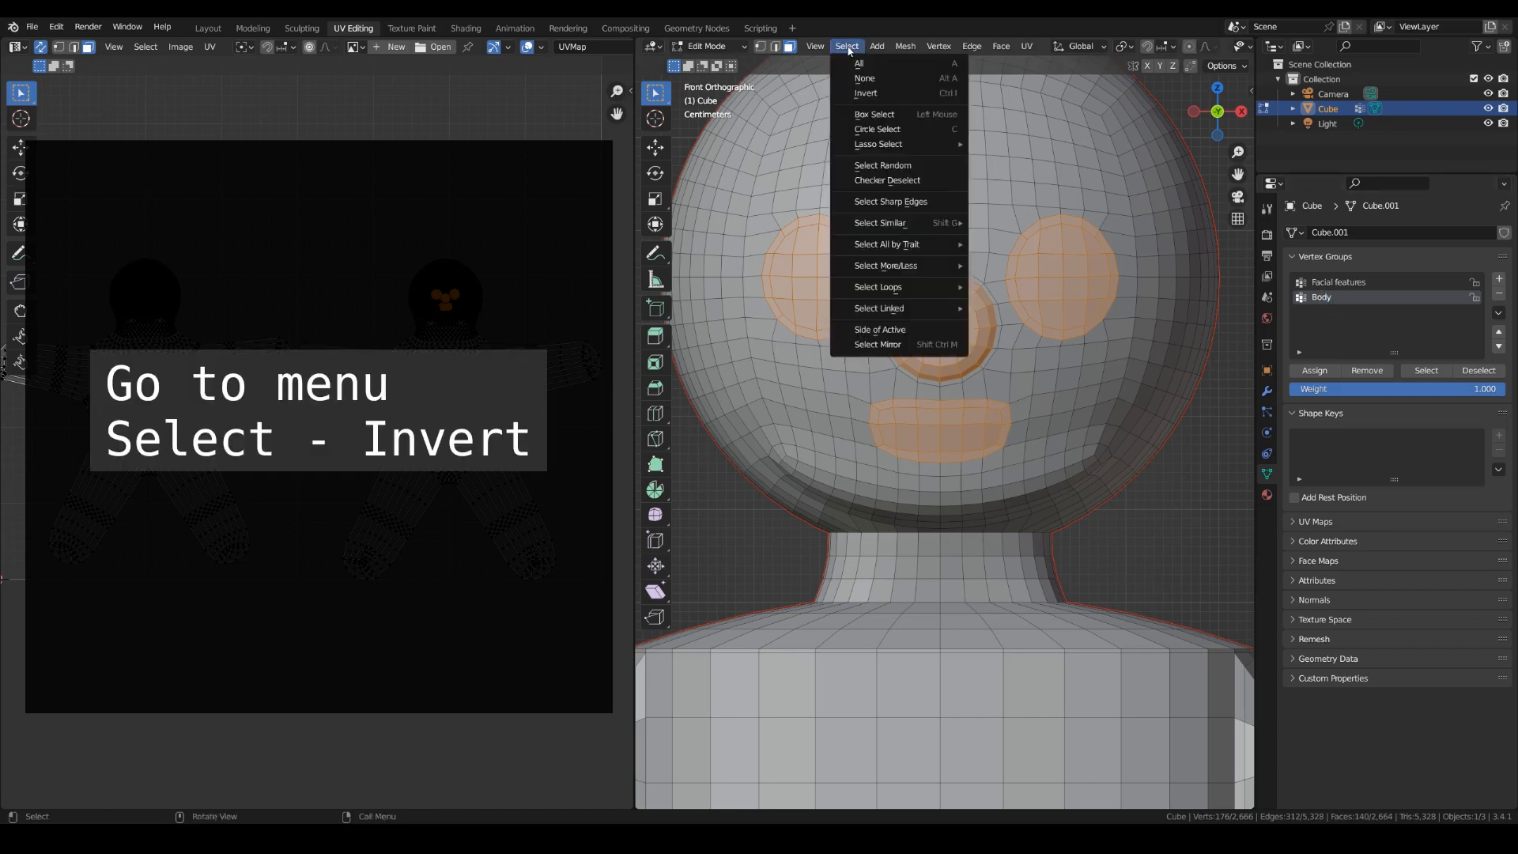
pyautogui.click(866, 93)
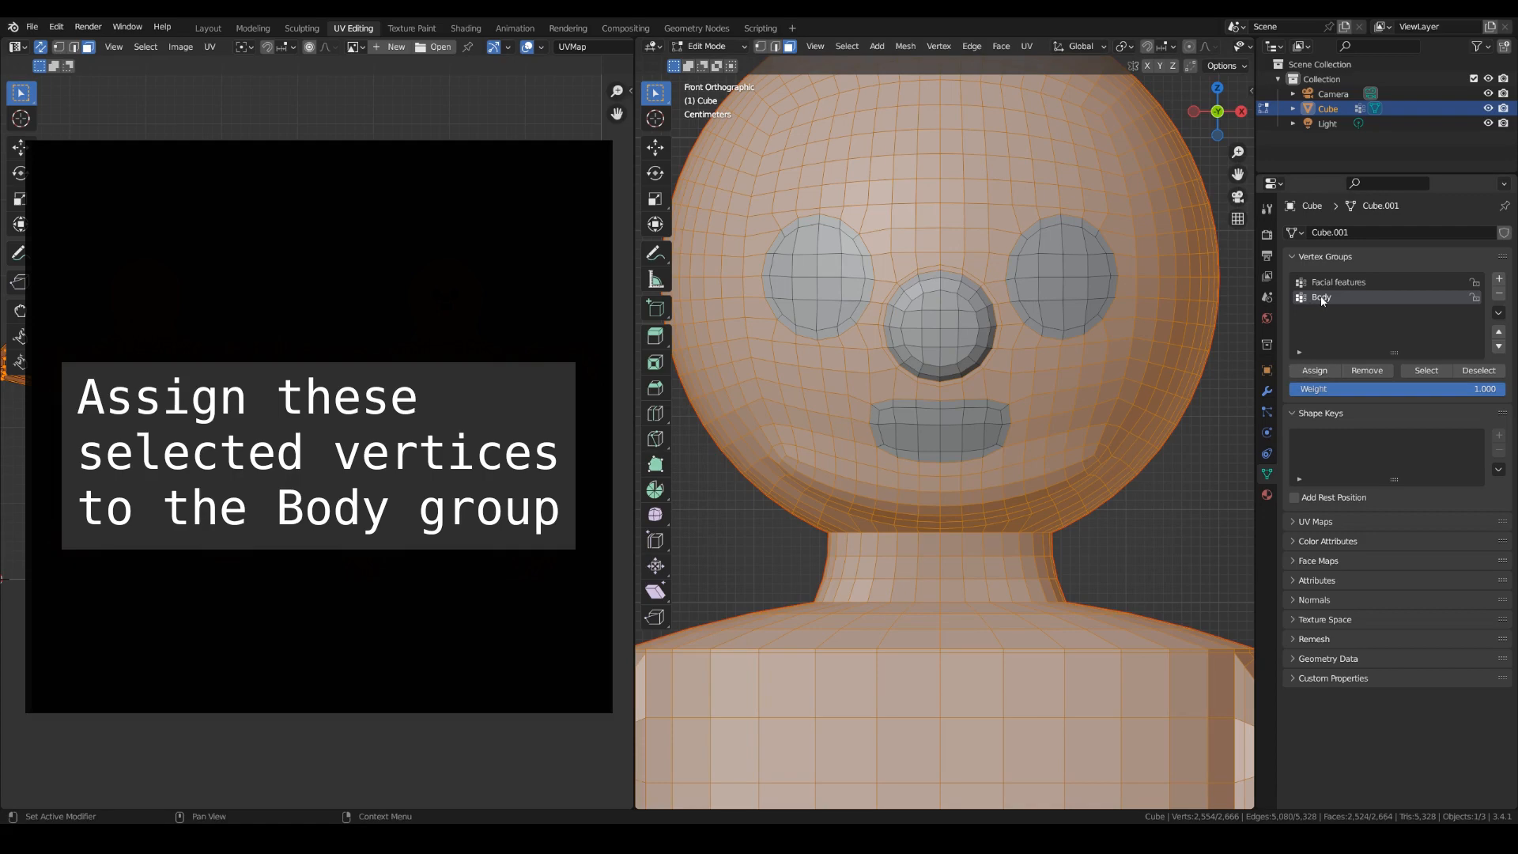
pyautogui.click(1317, 370)
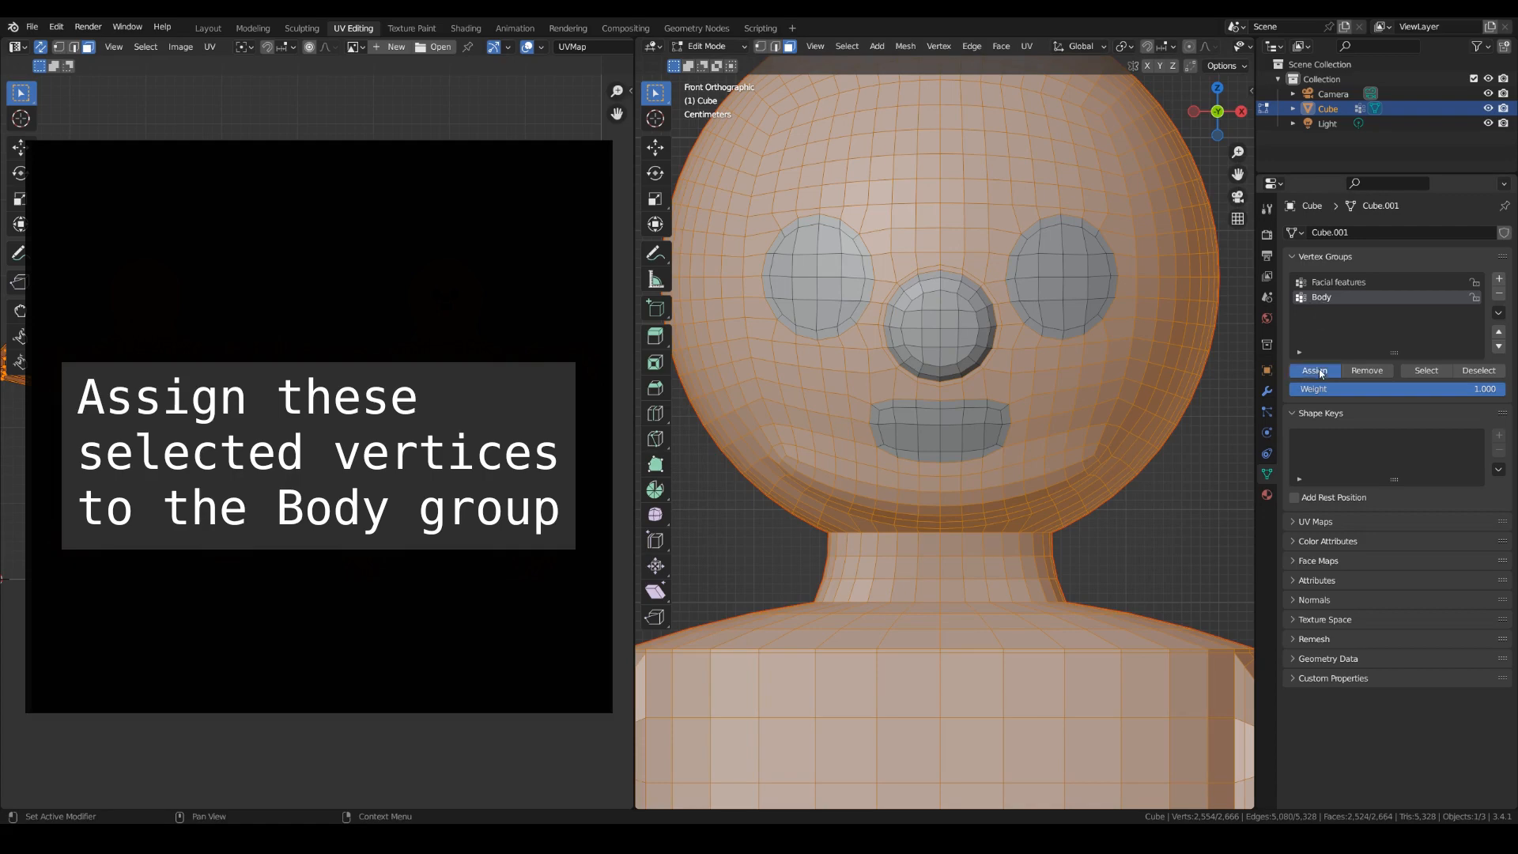
pyautogui.click(1468, 371)
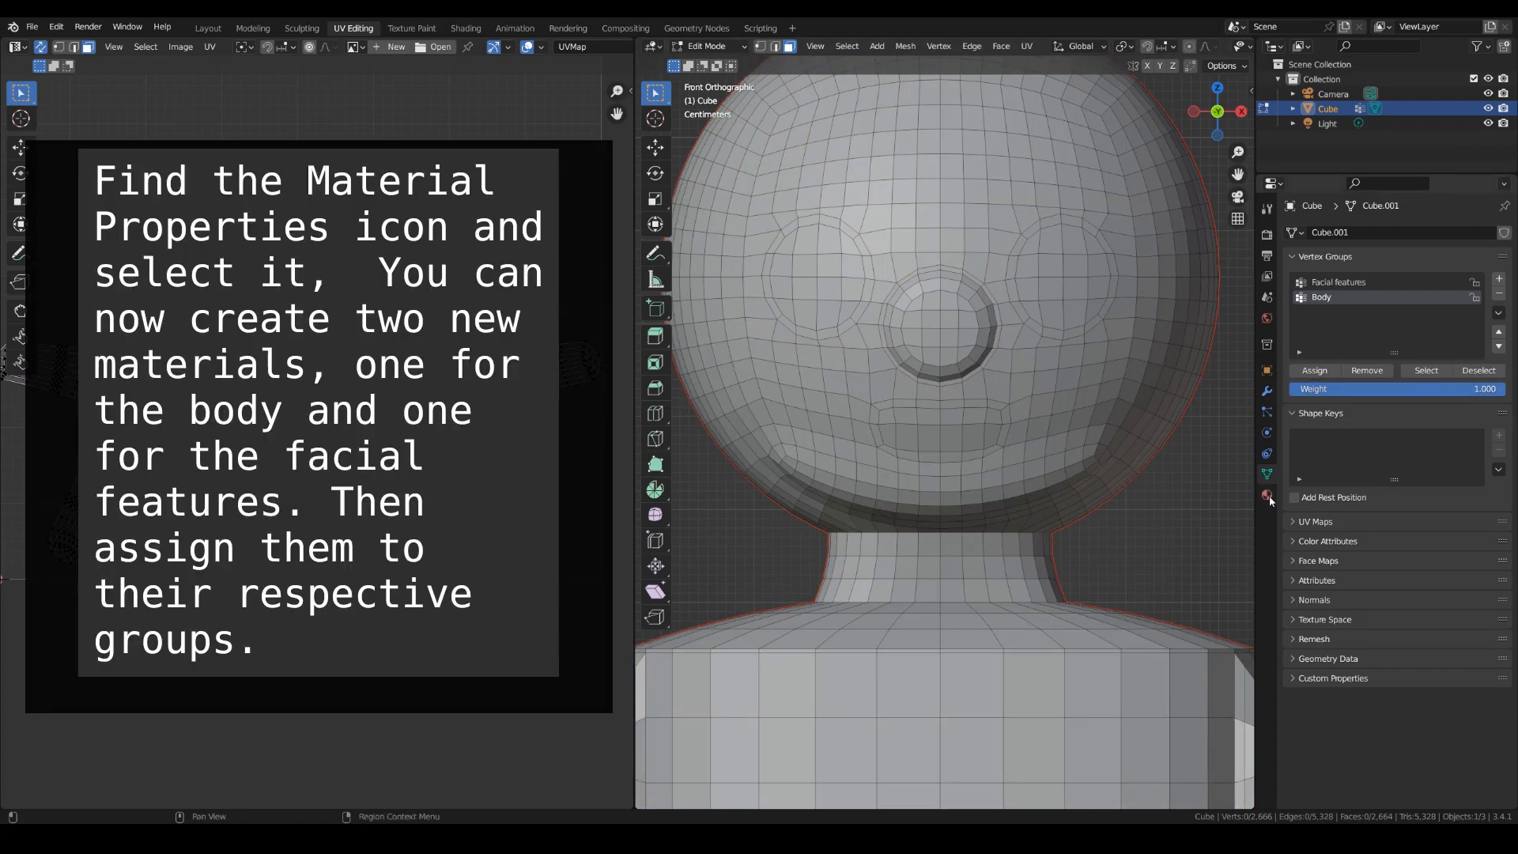
# Create a new material for the character and name it "BodyMaterial".
pyautogui.click(1267, 496)
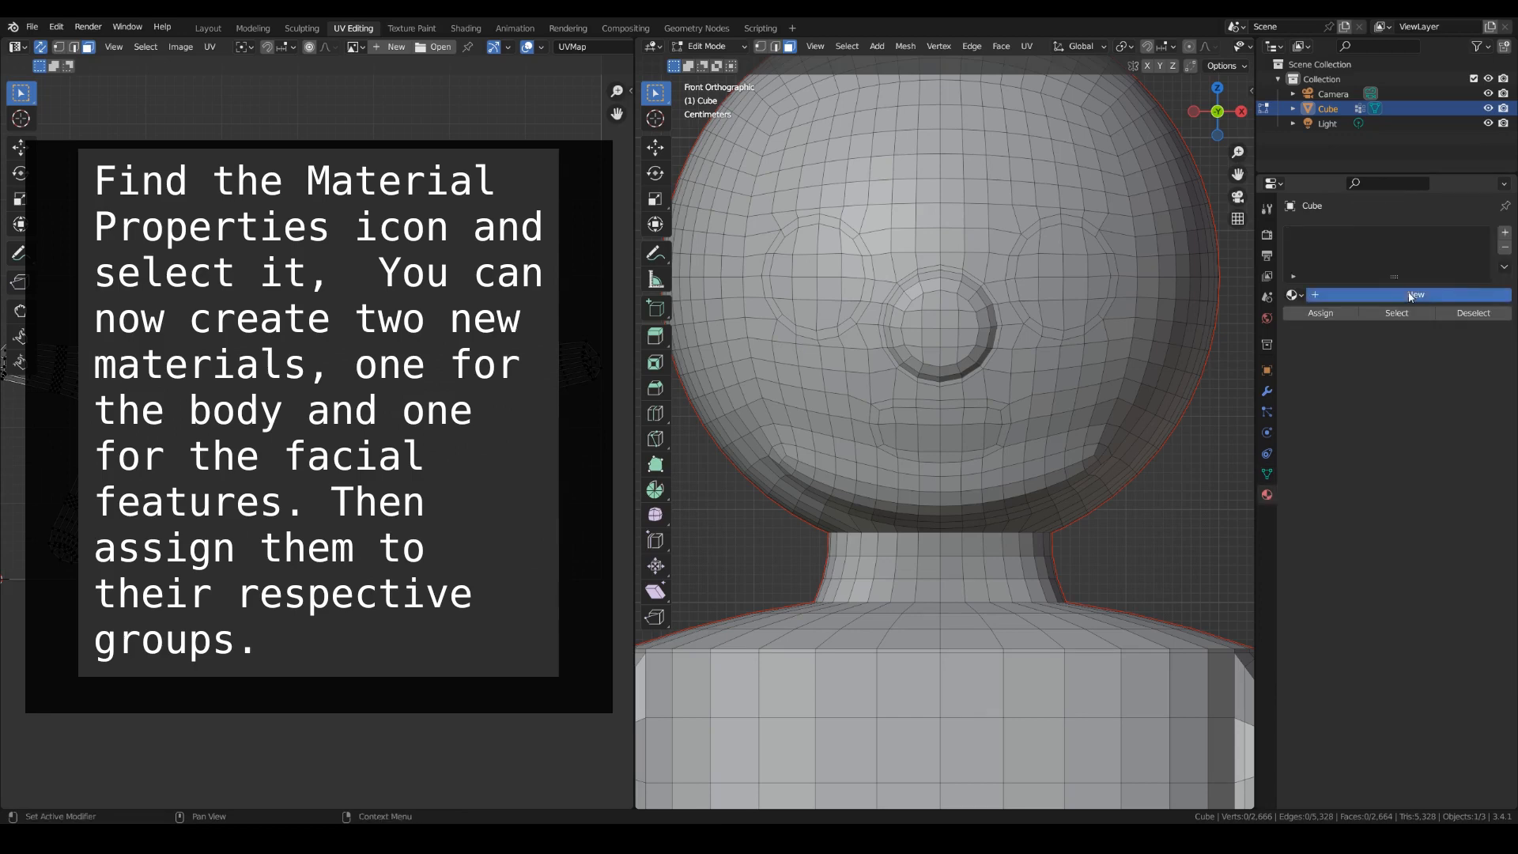
pyautogui.click(1407, 294)
pyautogui.write('ody')
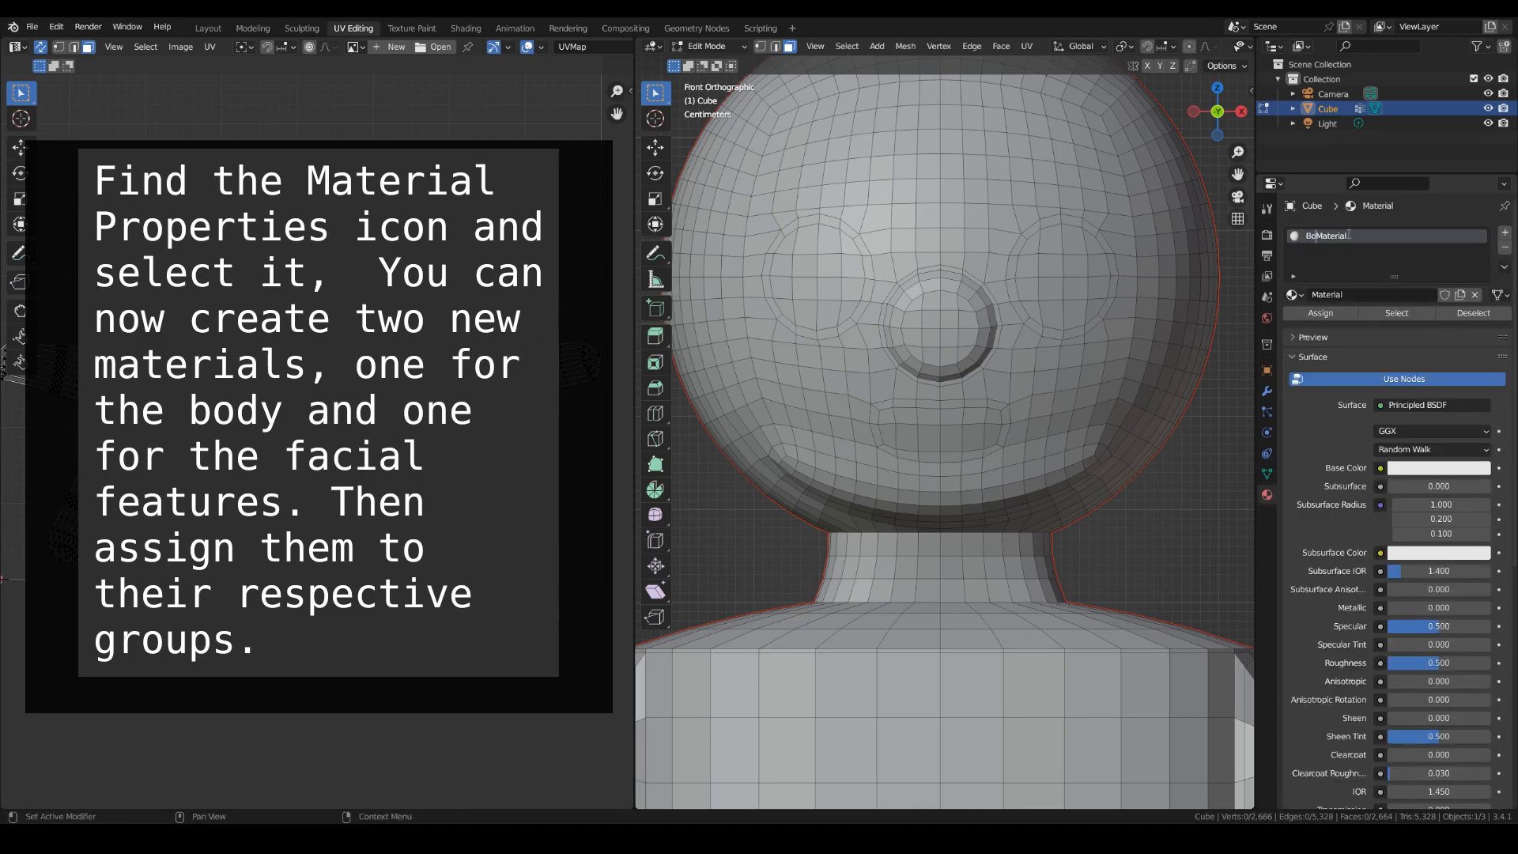
pyautogui.press('Return')
# Select the faces of the Body vertex group and assign BodyMaterial to them.
pyautogui.click(1266, 473)
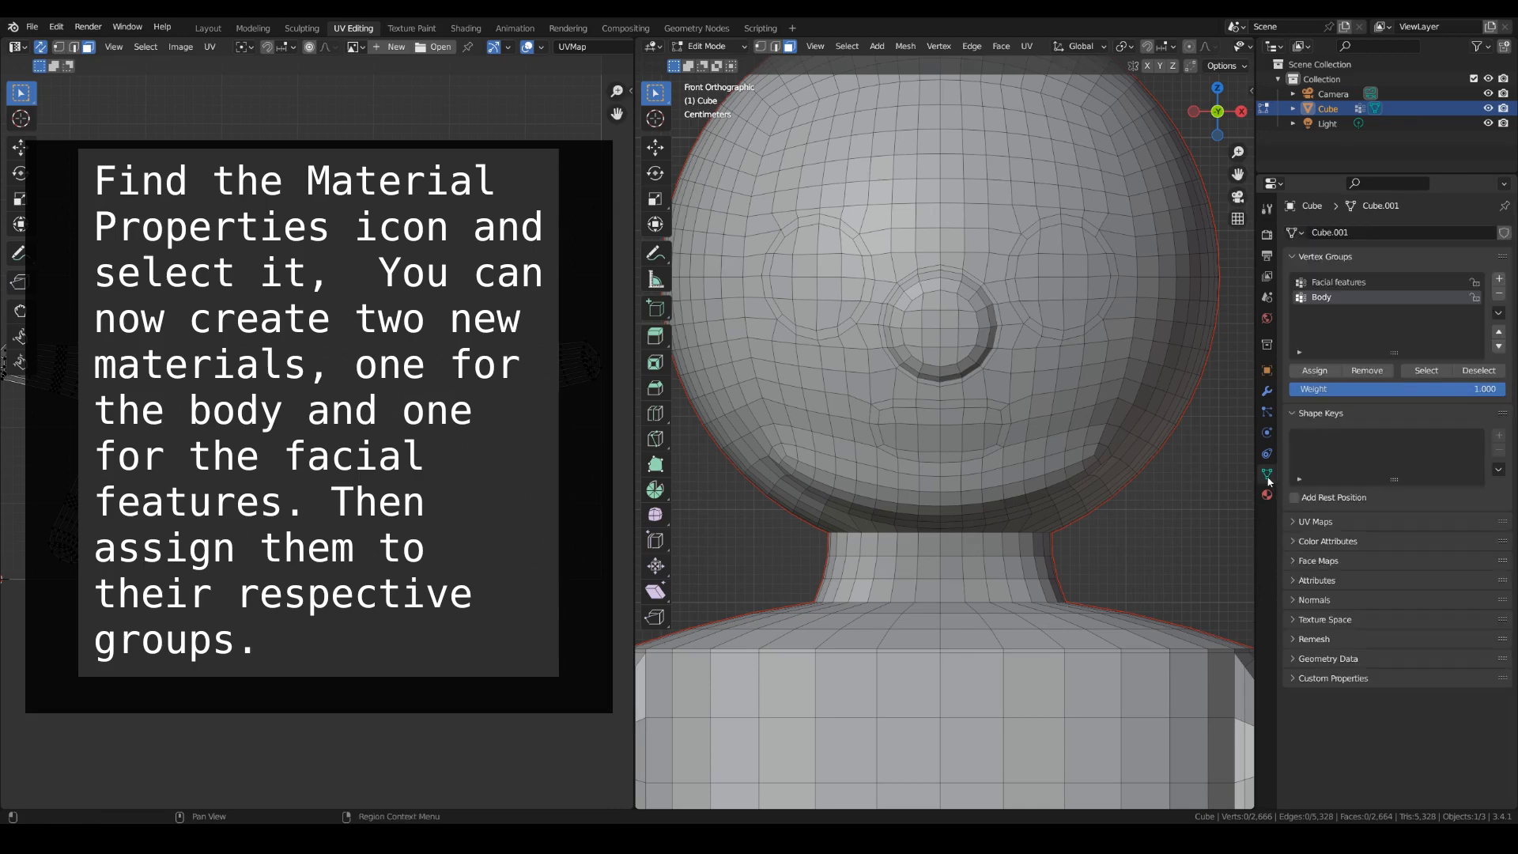
pyautogui.click(1427, 371)
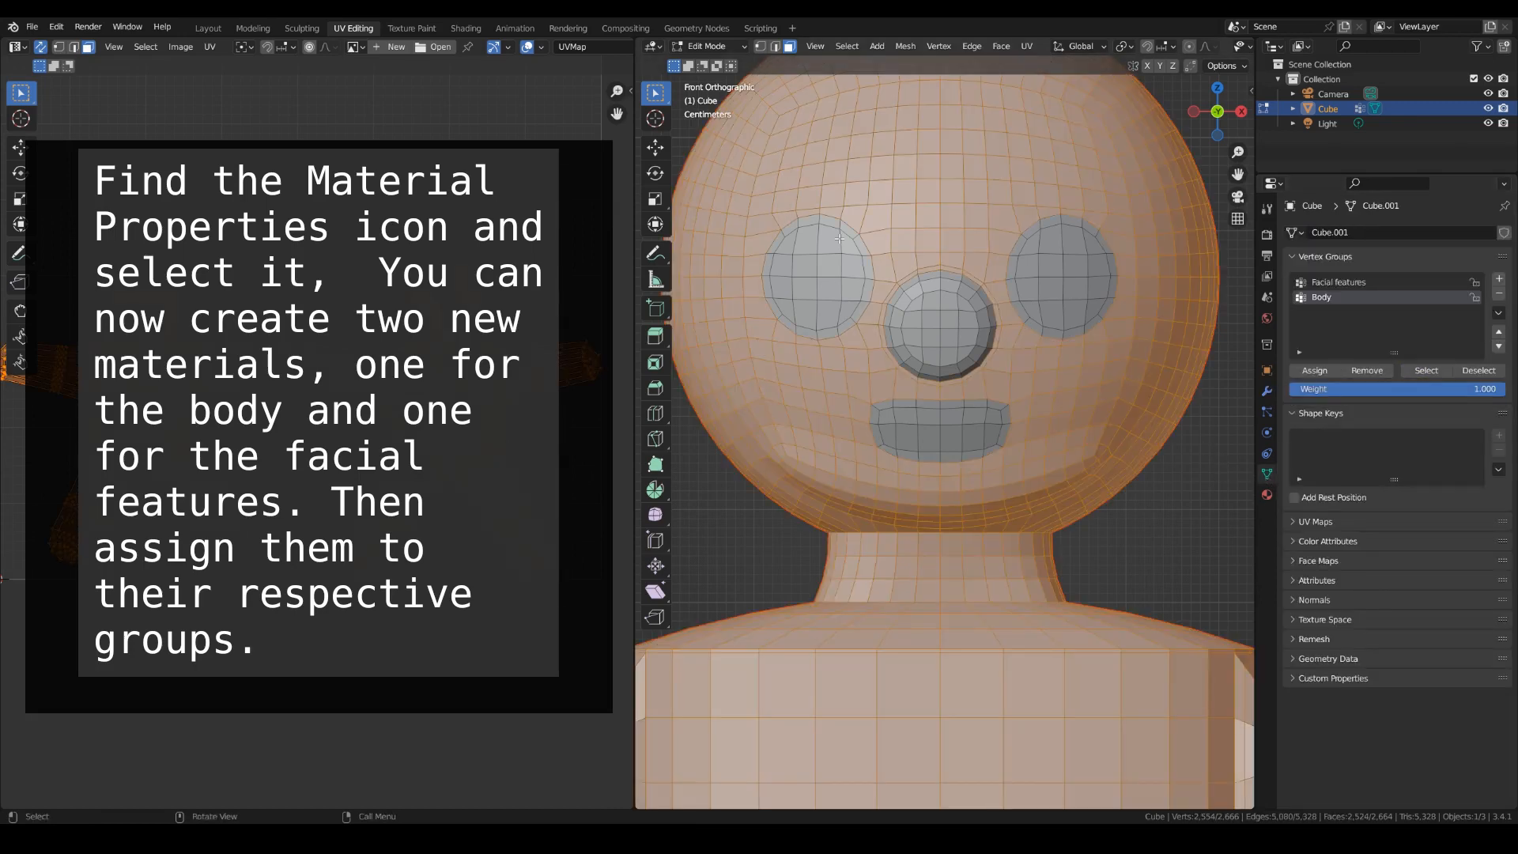
pyautogui.click(1267, 495)
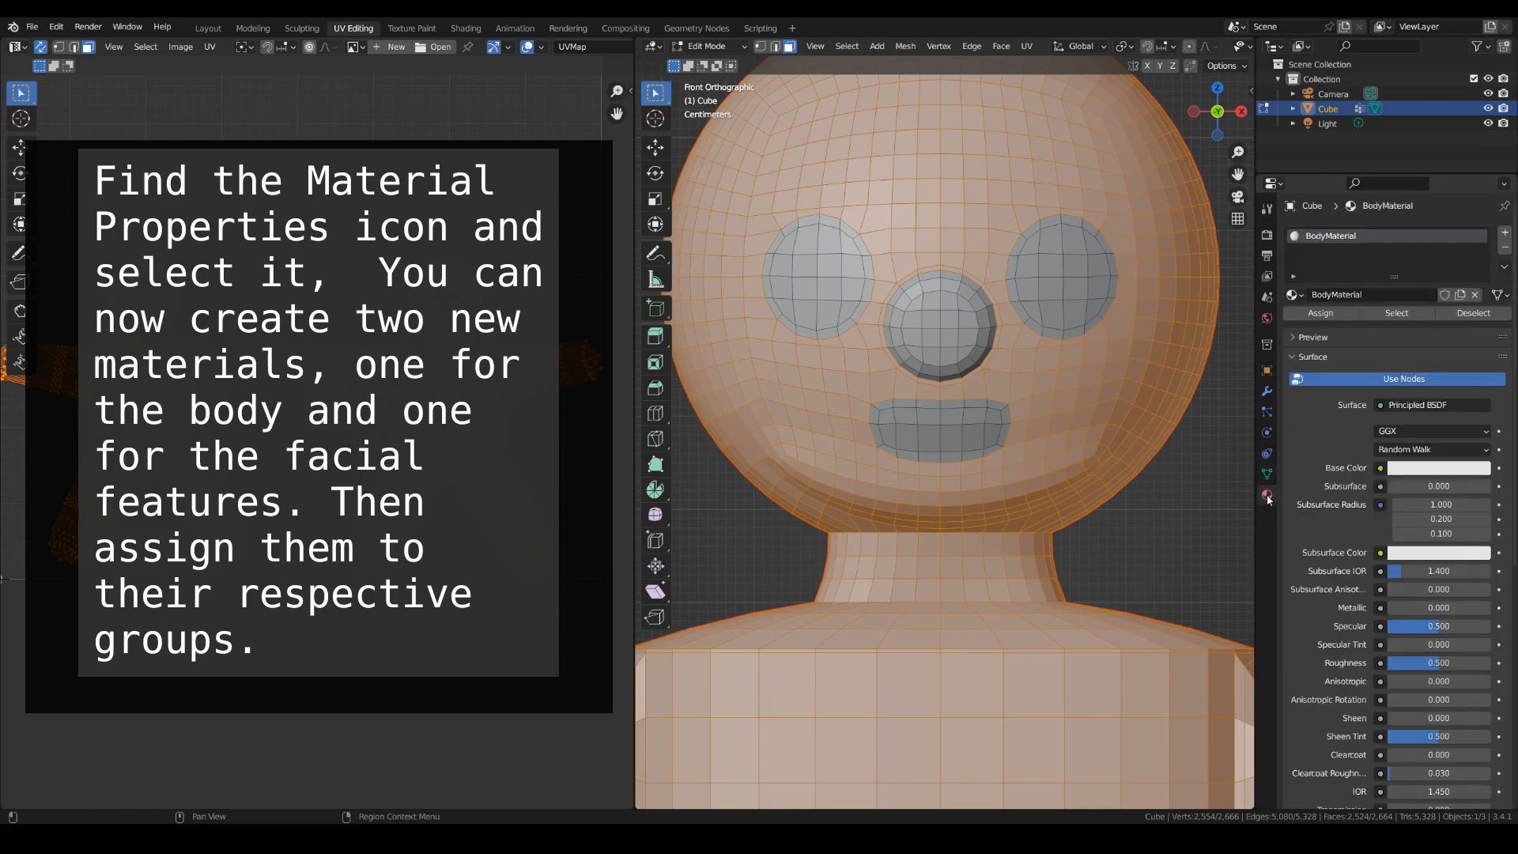
pyautogui.click(1324, 315)
# Invert the selection to the facial features and assign them a new material named "FaceMaterial" in a second slot.
pyautogui.click(847, 47)
pyautogui.click(880, 90)
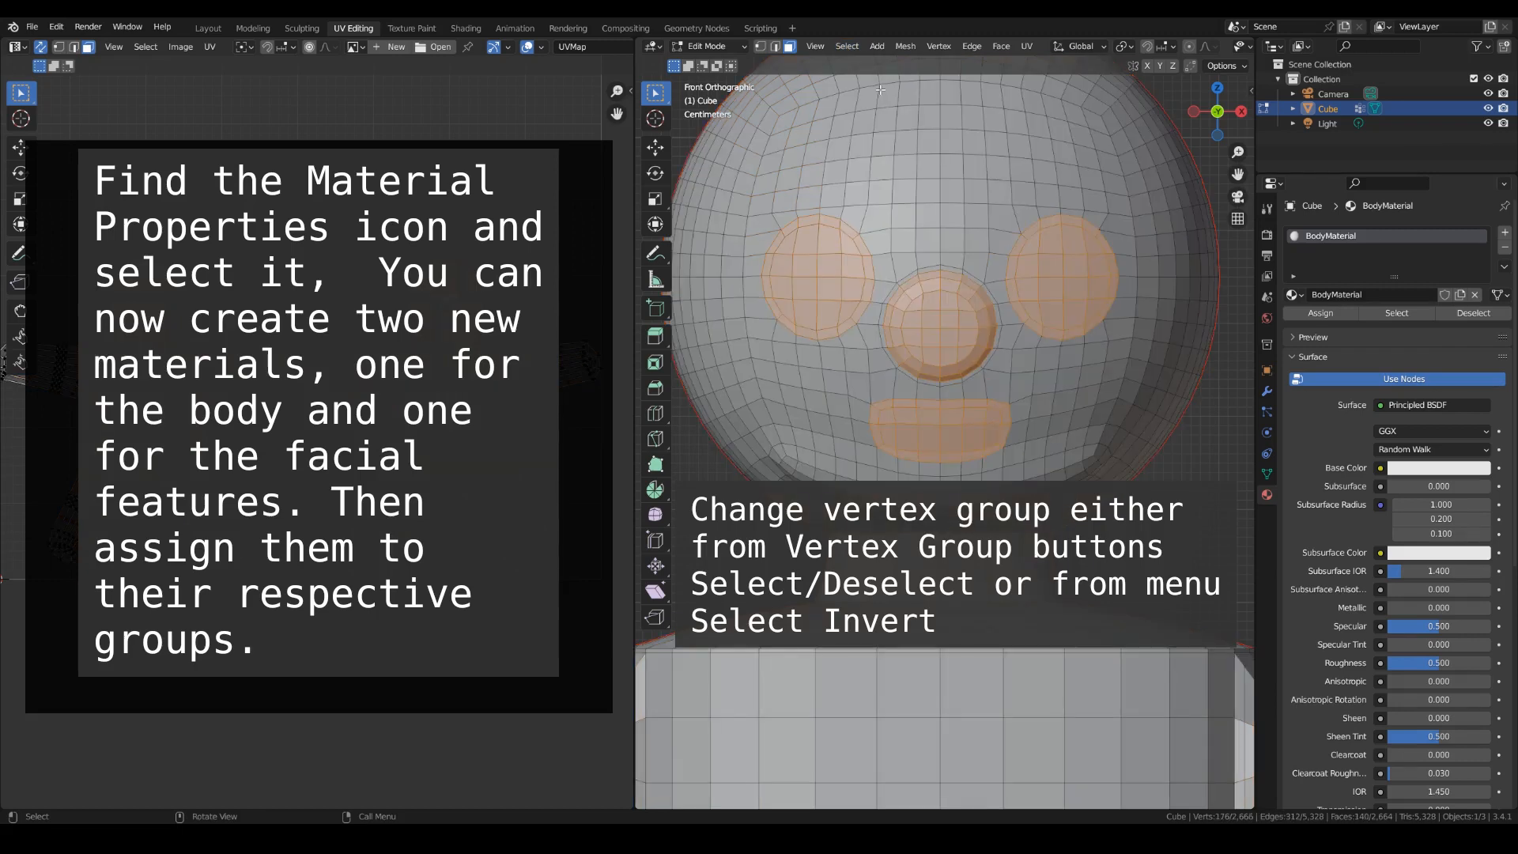
pyautogui.click(1504, 233)
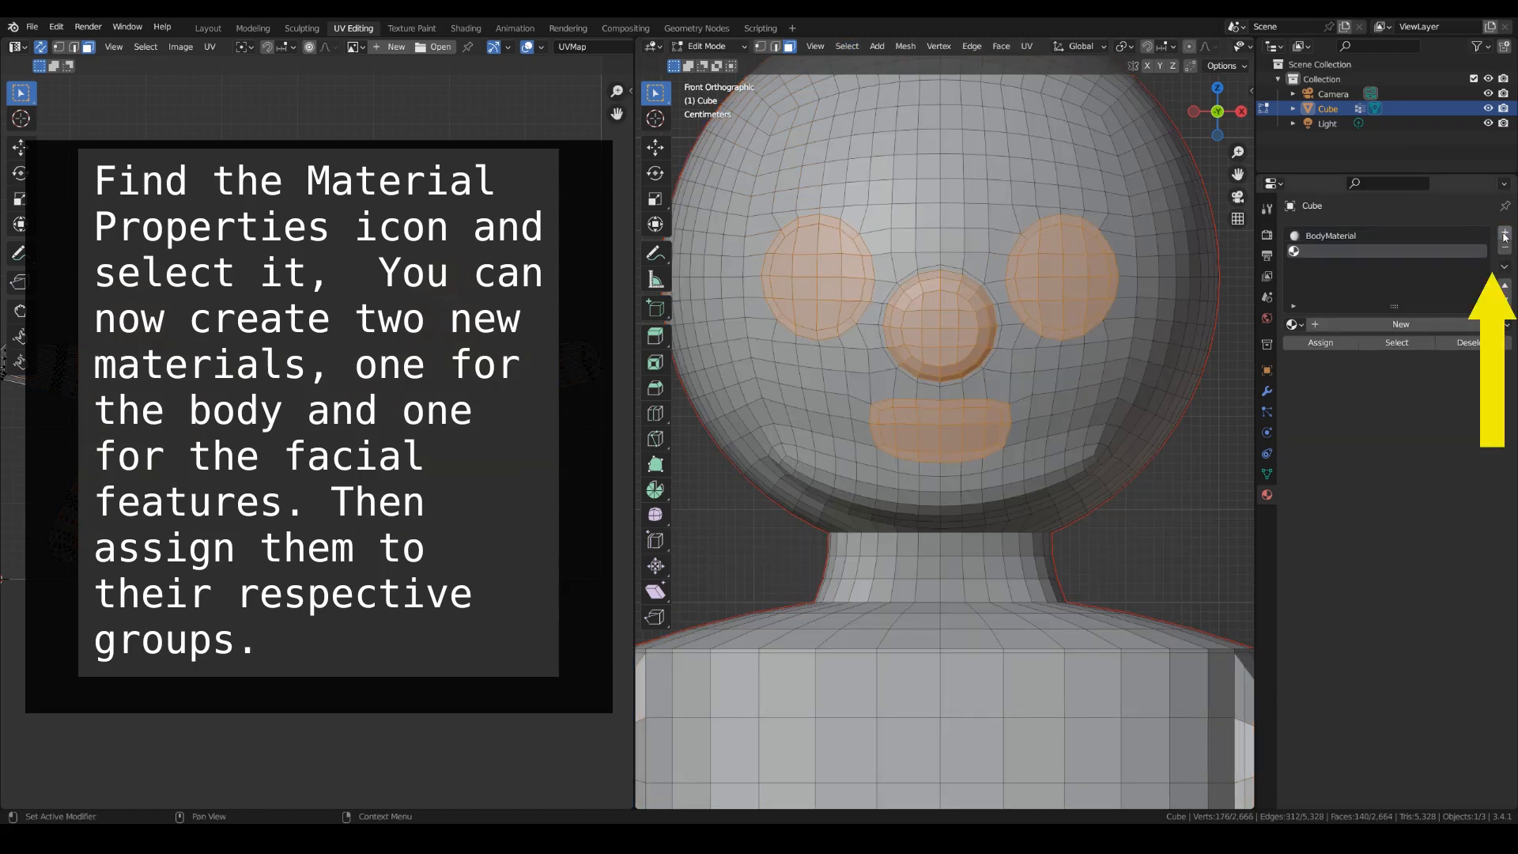
pyautogui.click(1398, 326)
pyautogui.doubleClick(1347, 252)
pyautogui.write('FaceMaterial')
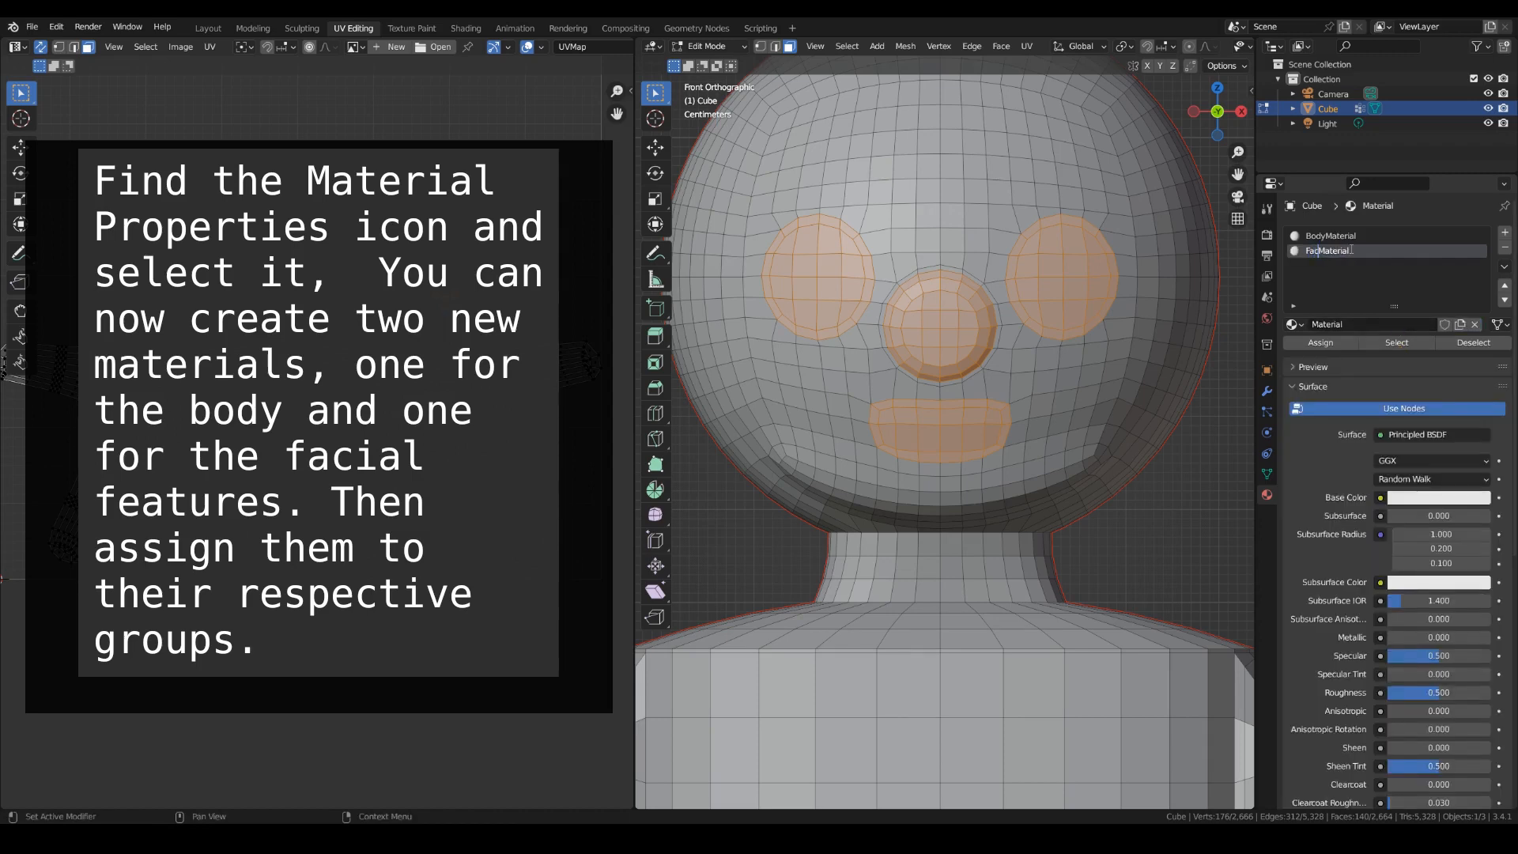
pyautogui.press('Return')
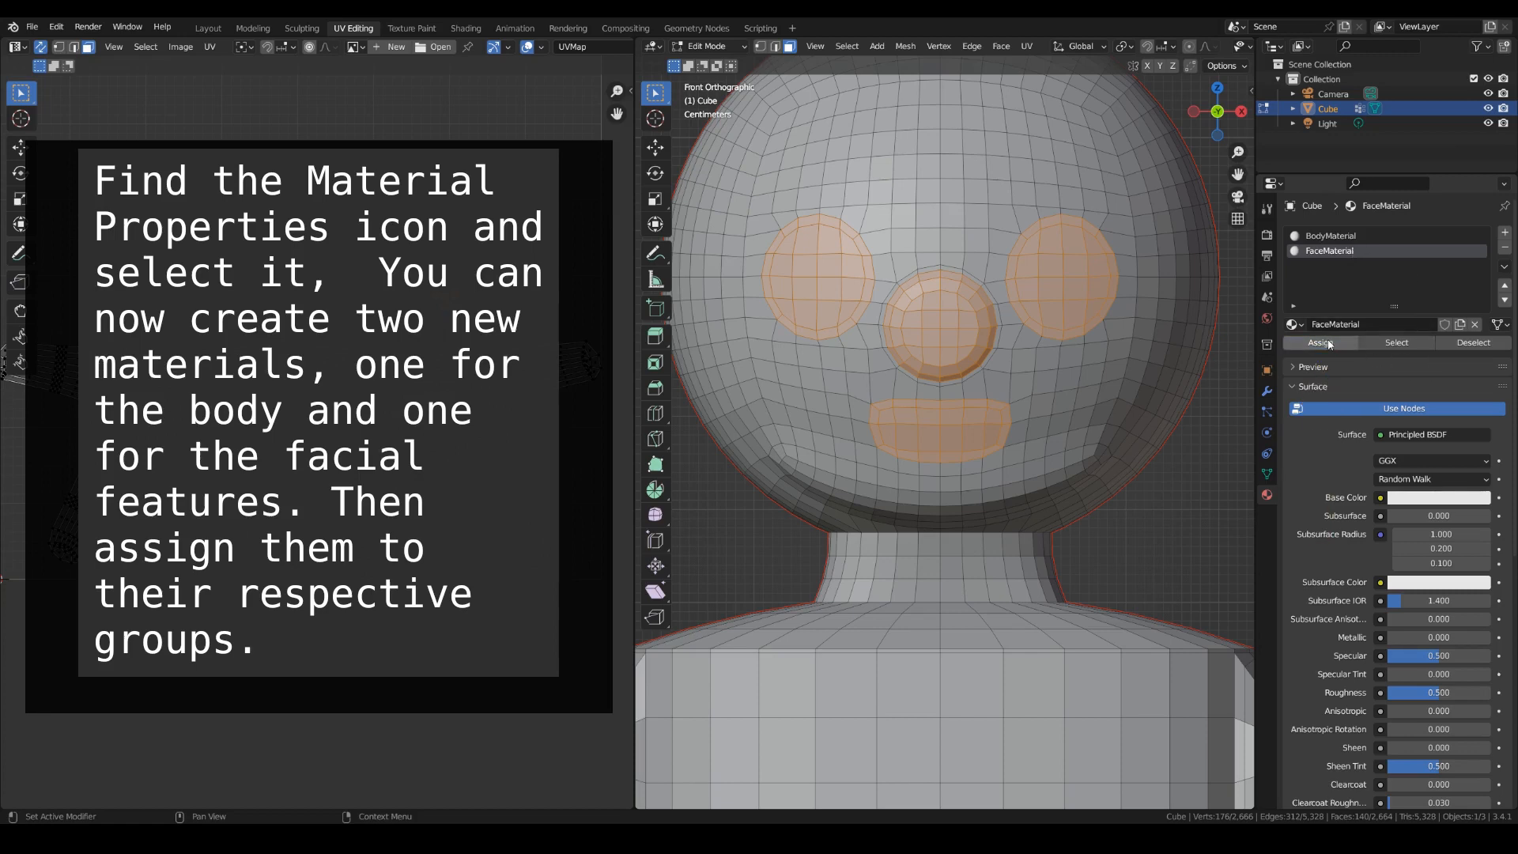
# Make BodyMaterial the active material, widen the 3D viewport and switch its shading to Material Preview.
pyautogui.click(1335, 237)
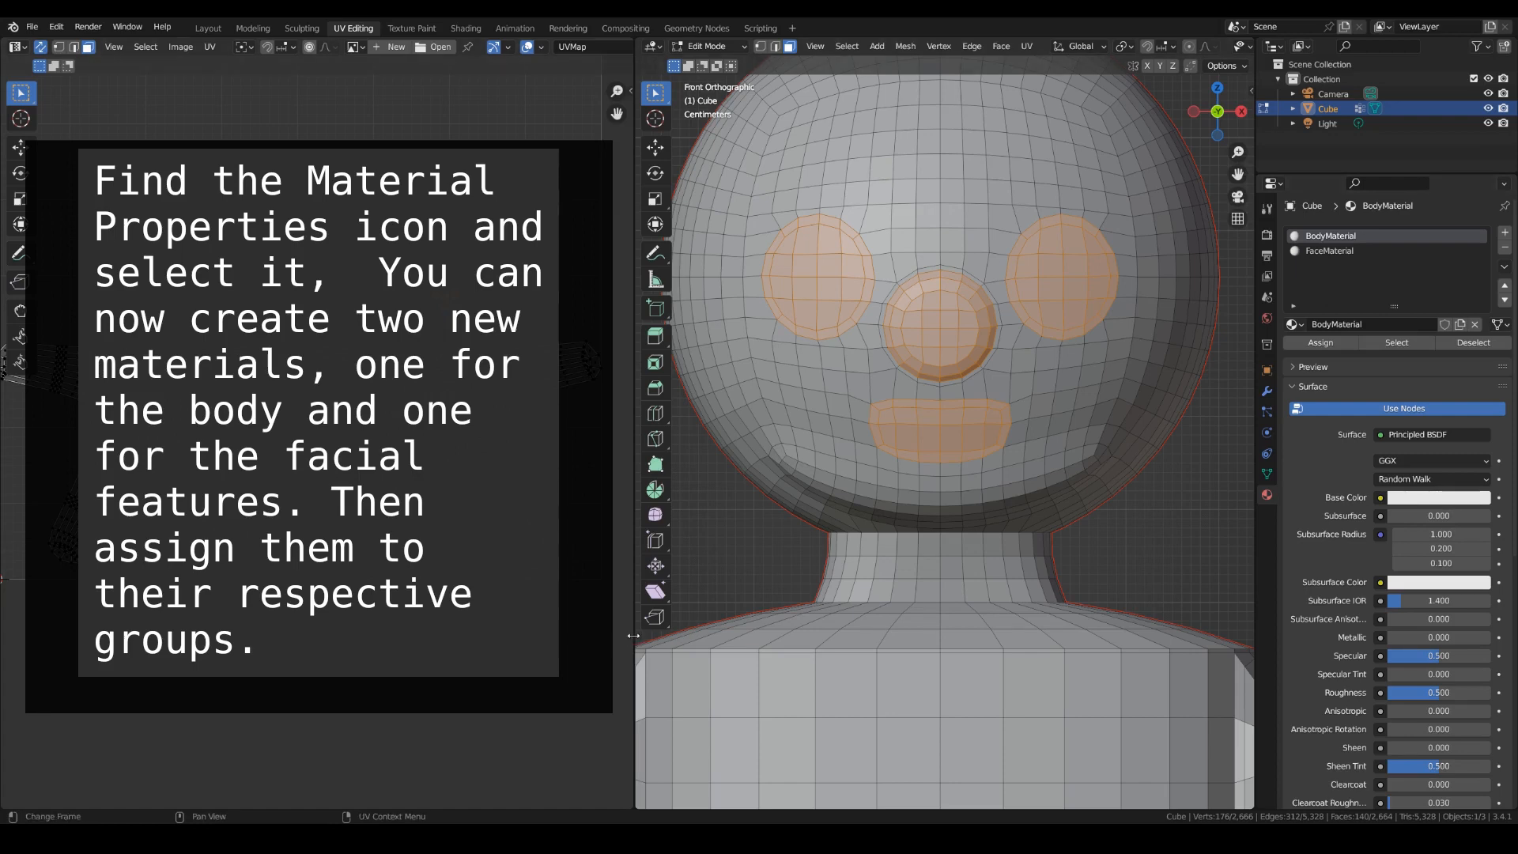
pyautogui.moveTo(633, 635); pyautogui.dragTo(404, 634)
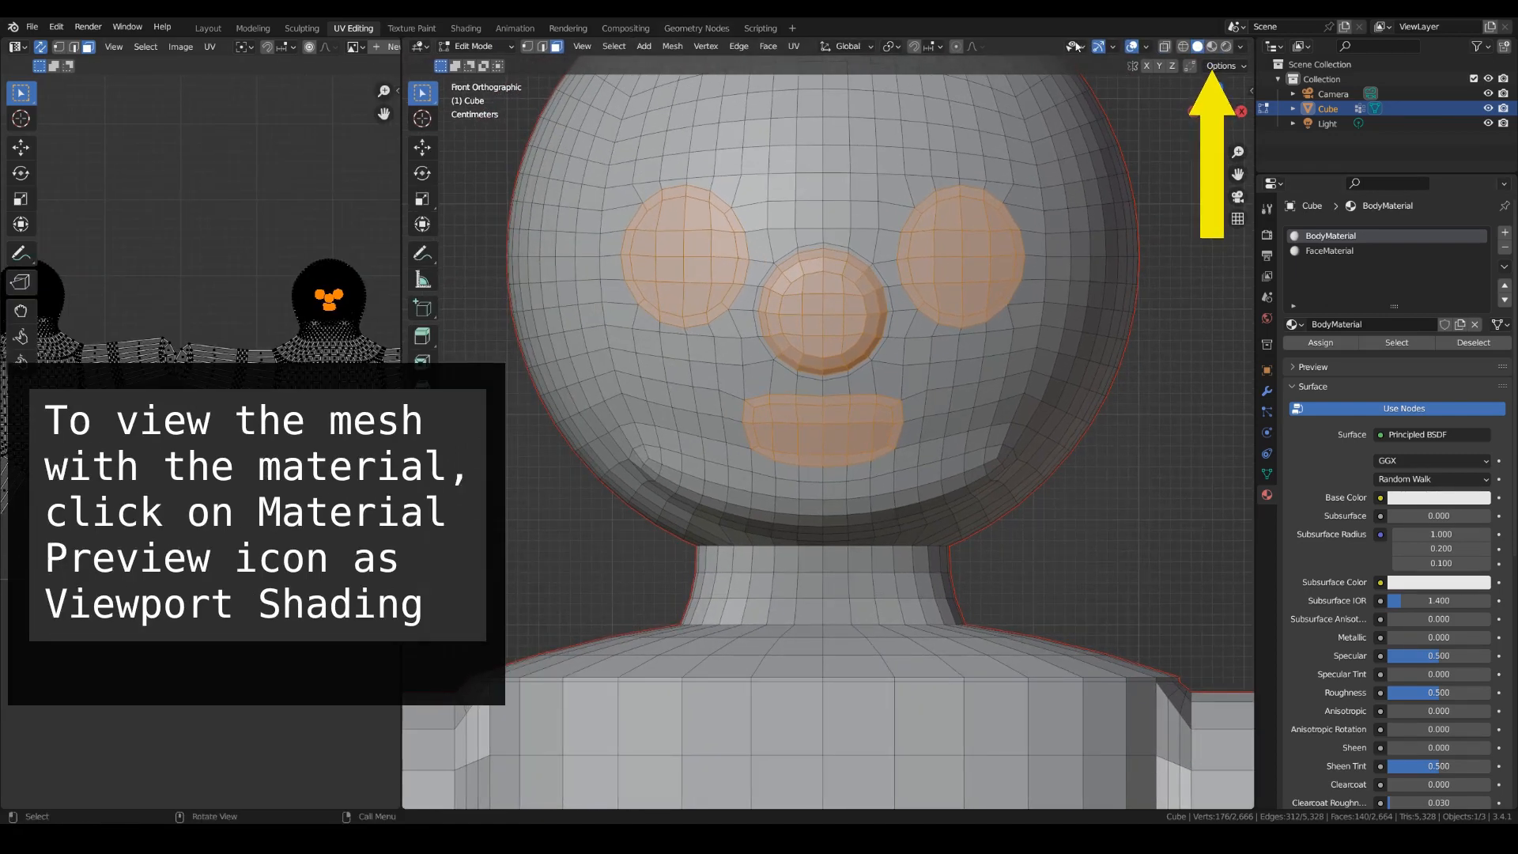
pyautogui.click(1212, 46)
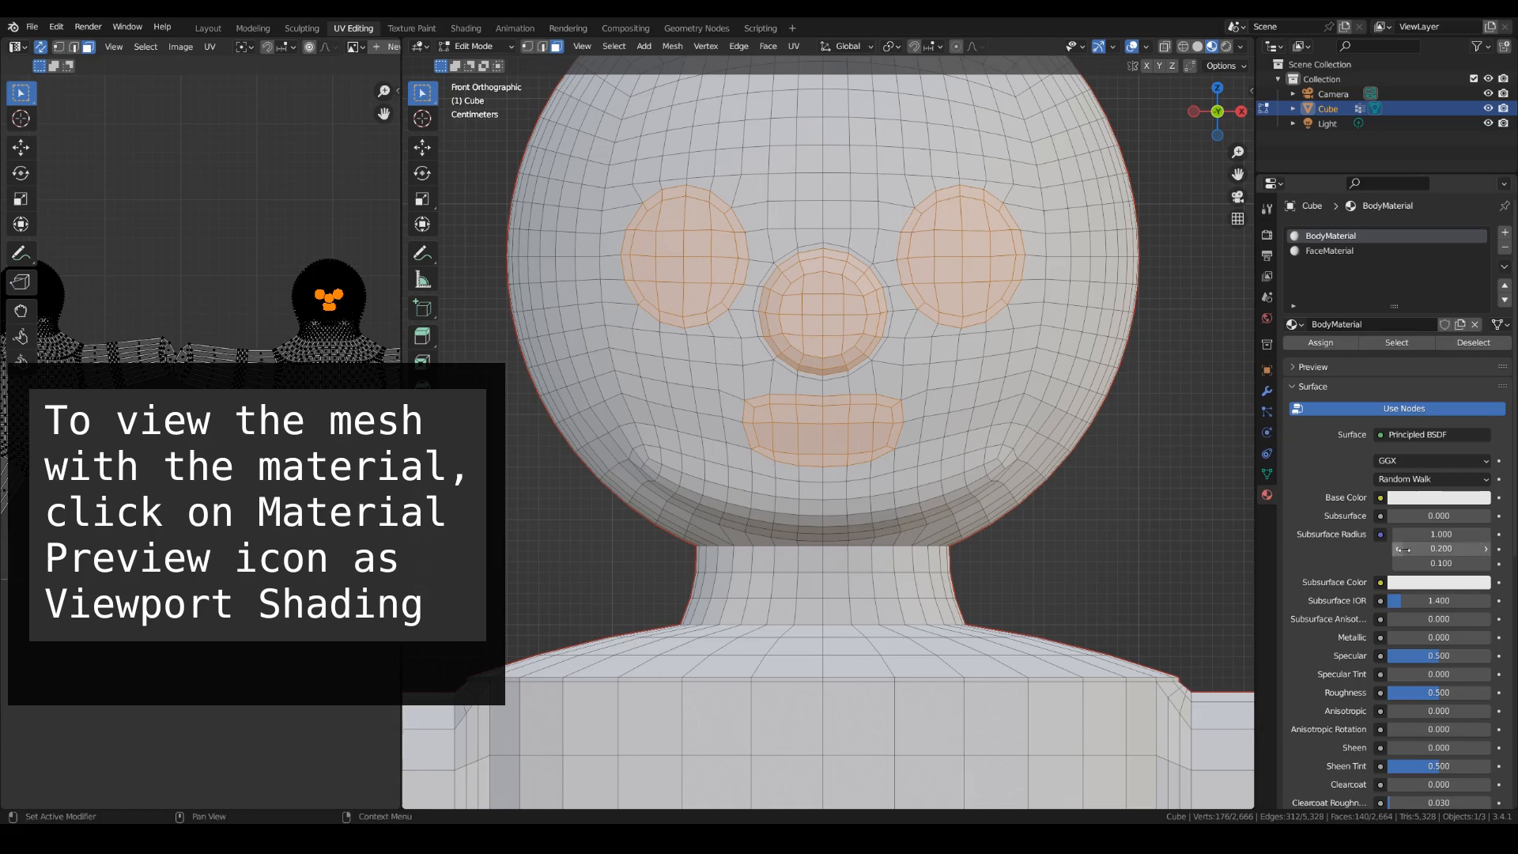
# Set BodyMaterial's base color to brown with hue about 0.044, saturation about 0.896 and value about 0.363.
pyautogui.click(1445, 498)
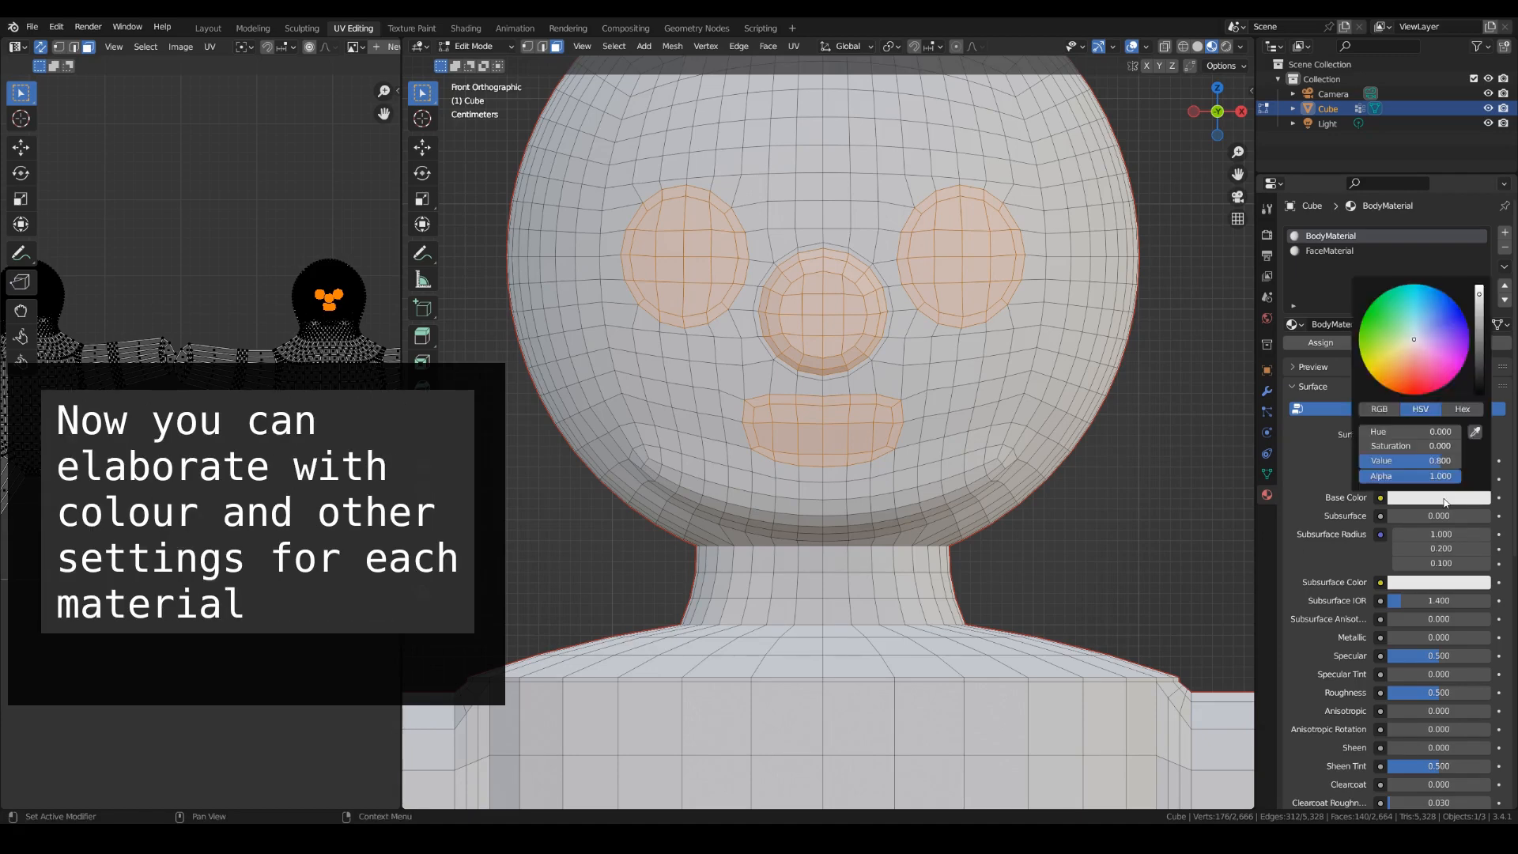
pyautogui.moveTo(1415, 344); pyautogui.dragTo(1399, 372)
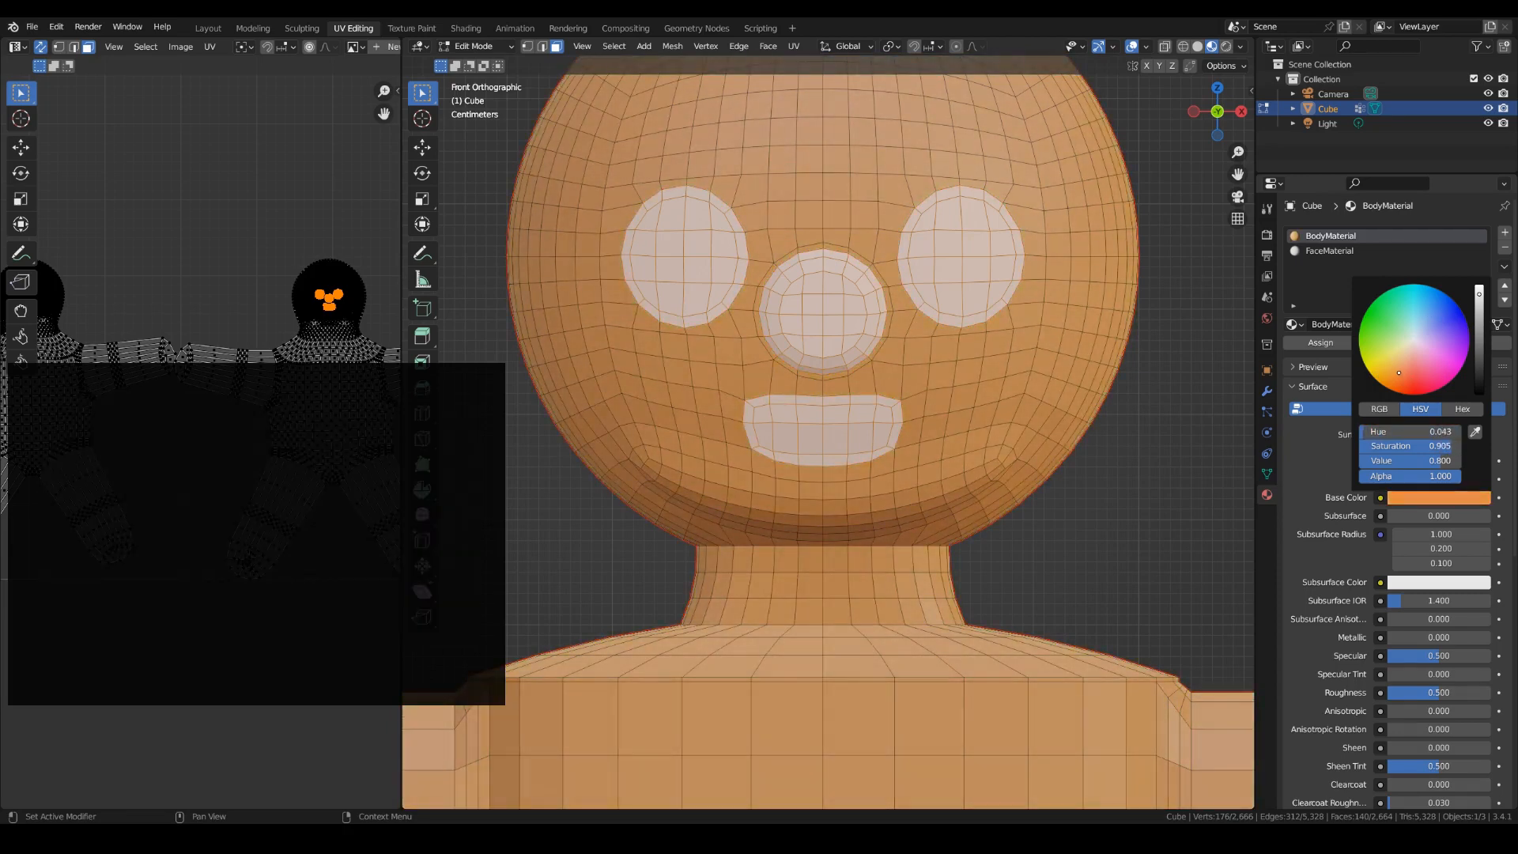
pyautogui.moveTo(1478, 300); pyautogui.dragTo(1479, 324)
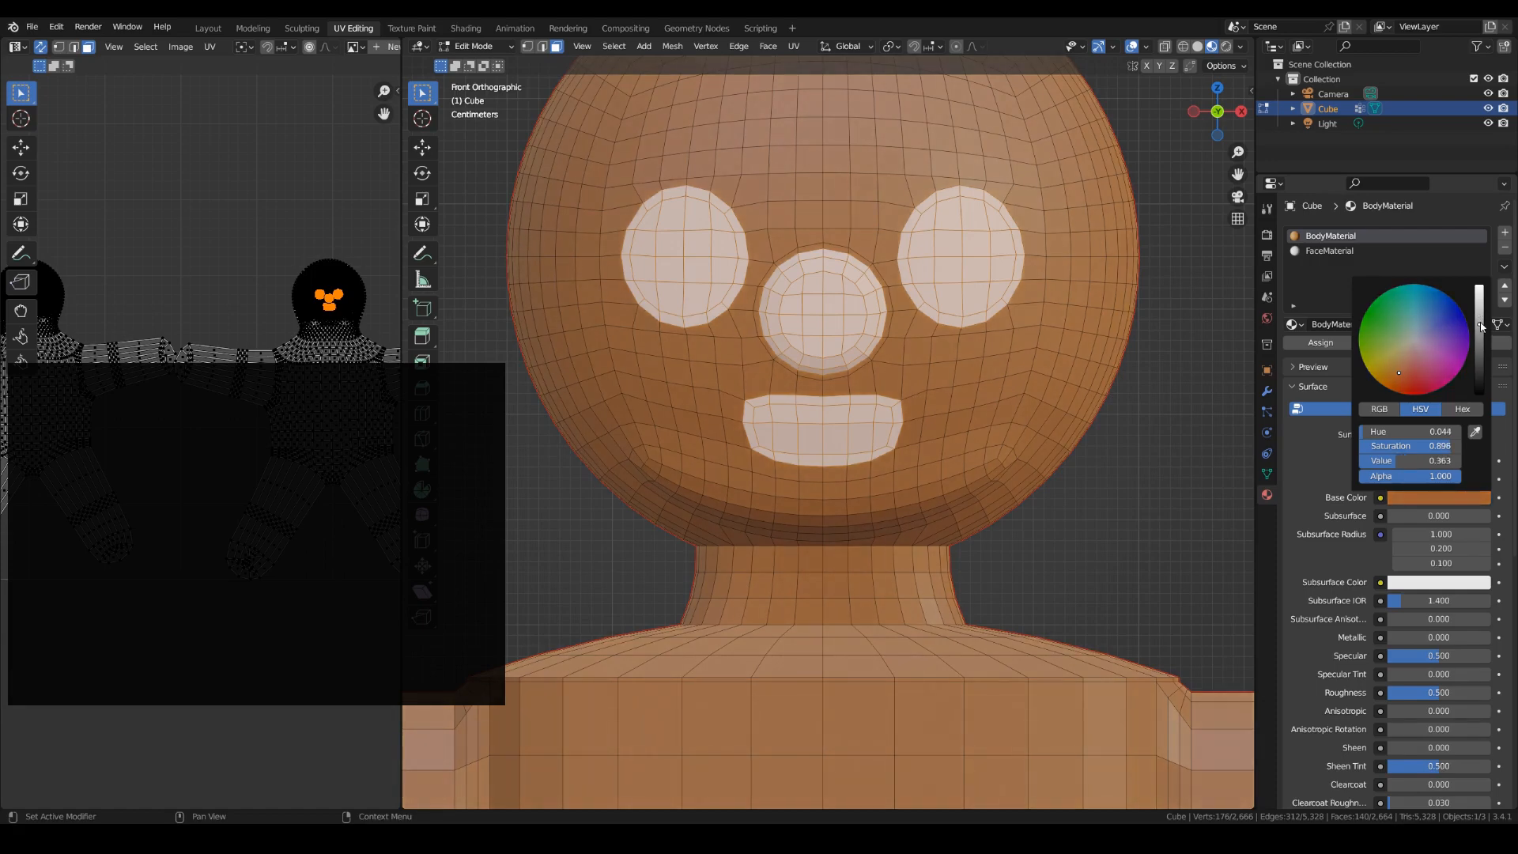
# Set FaceMaterial's base color to near black and its roughness to 0.420.
pyautogui.click(1344, 251)
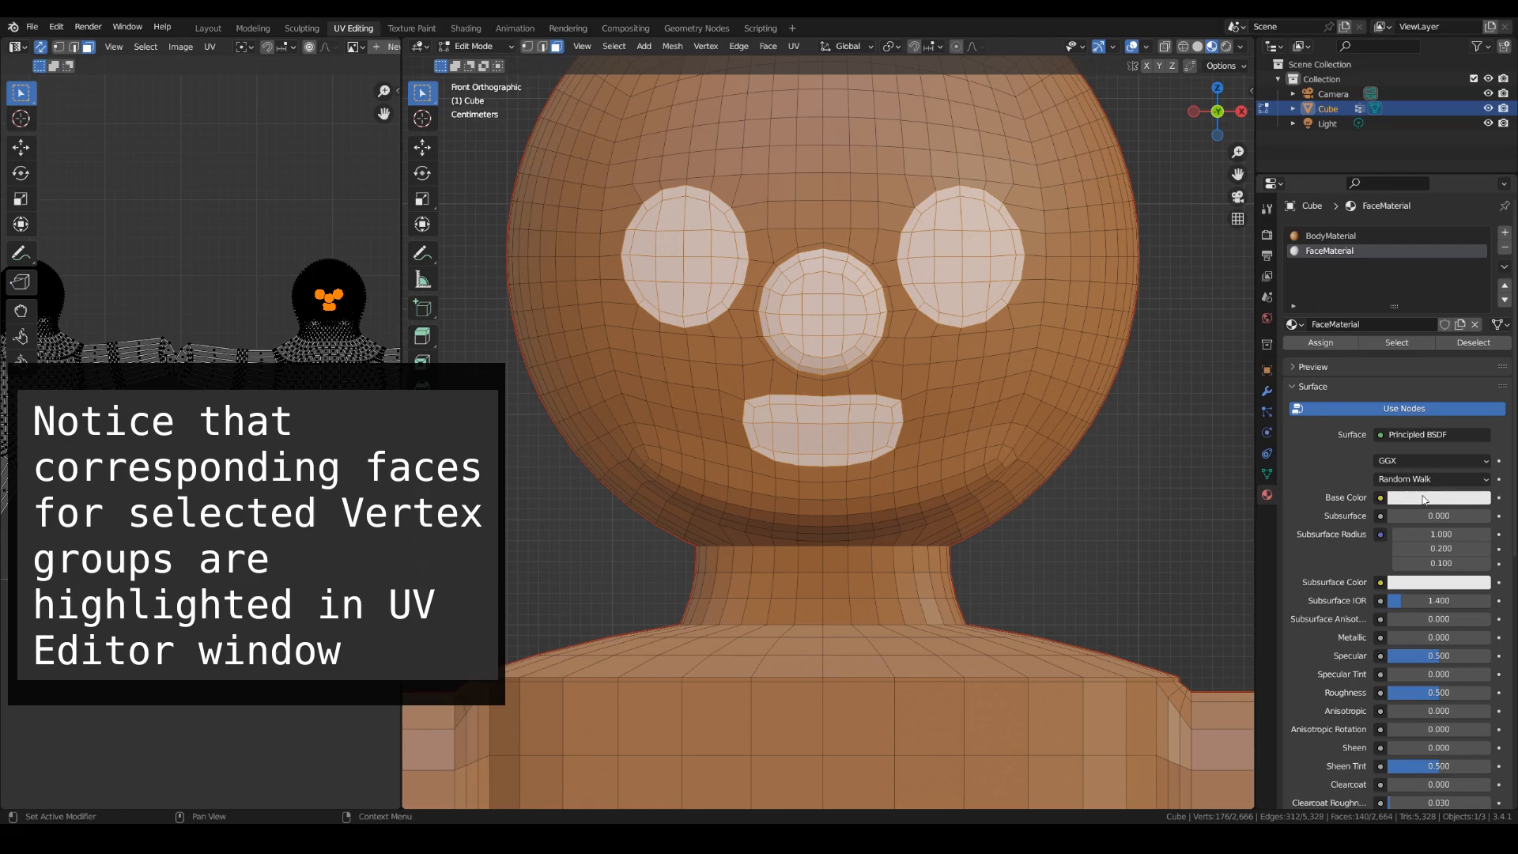
pyautogui.click(1420, 495)
pyautogui.moveTo(1479, 293); pyautogui.dragTo(1479, 380)
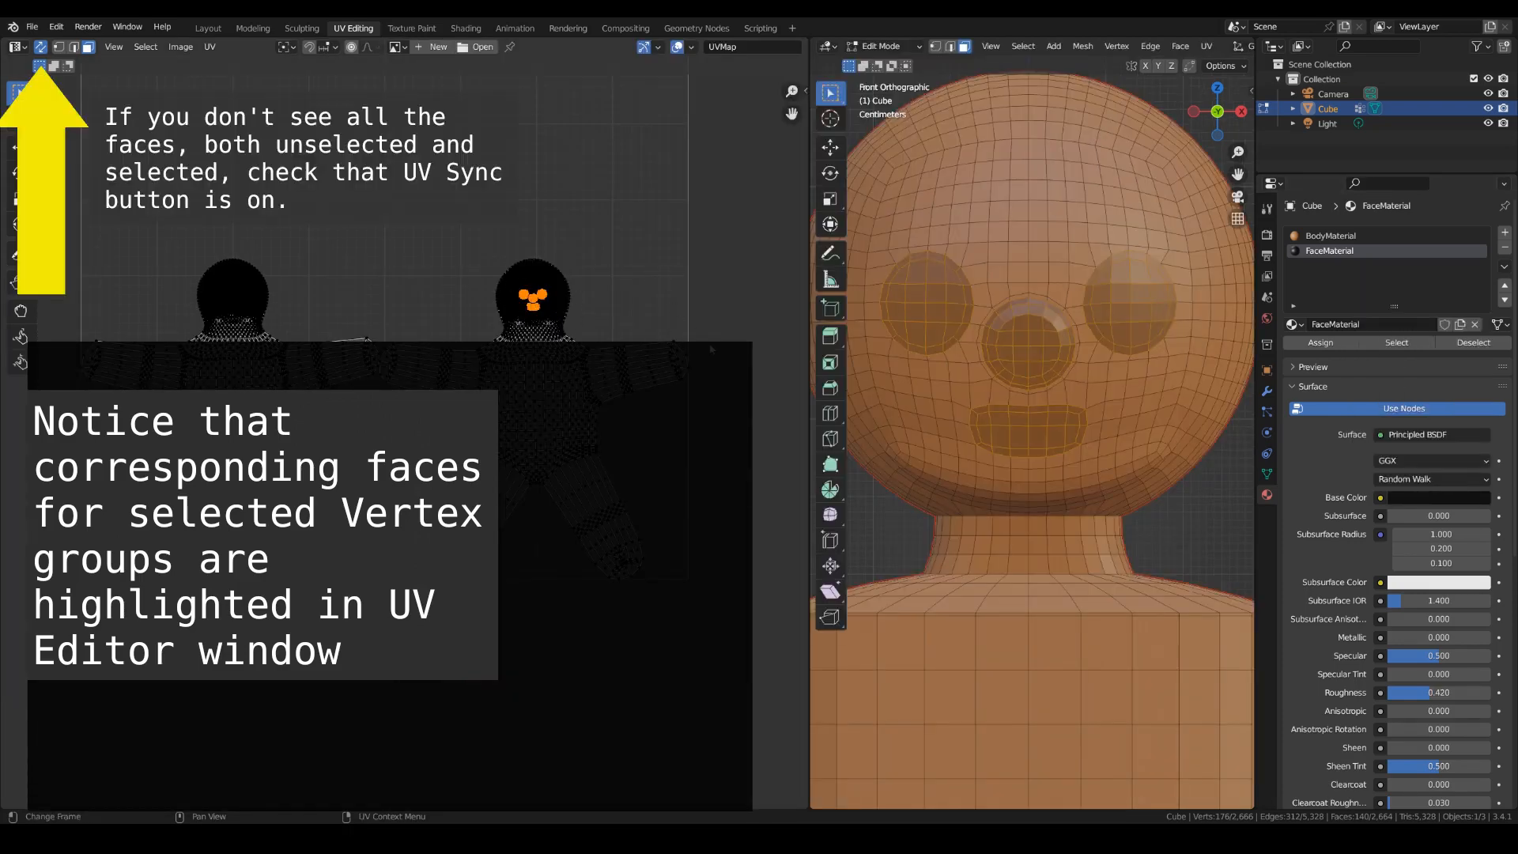
# Move the facial feature UV islands off the head into the empty space above the bodies, at about X 0.502, Y 0.742.
pyautogui.moveTo(705, 428); pyautogui.dragTo(704, 494, button='middle')
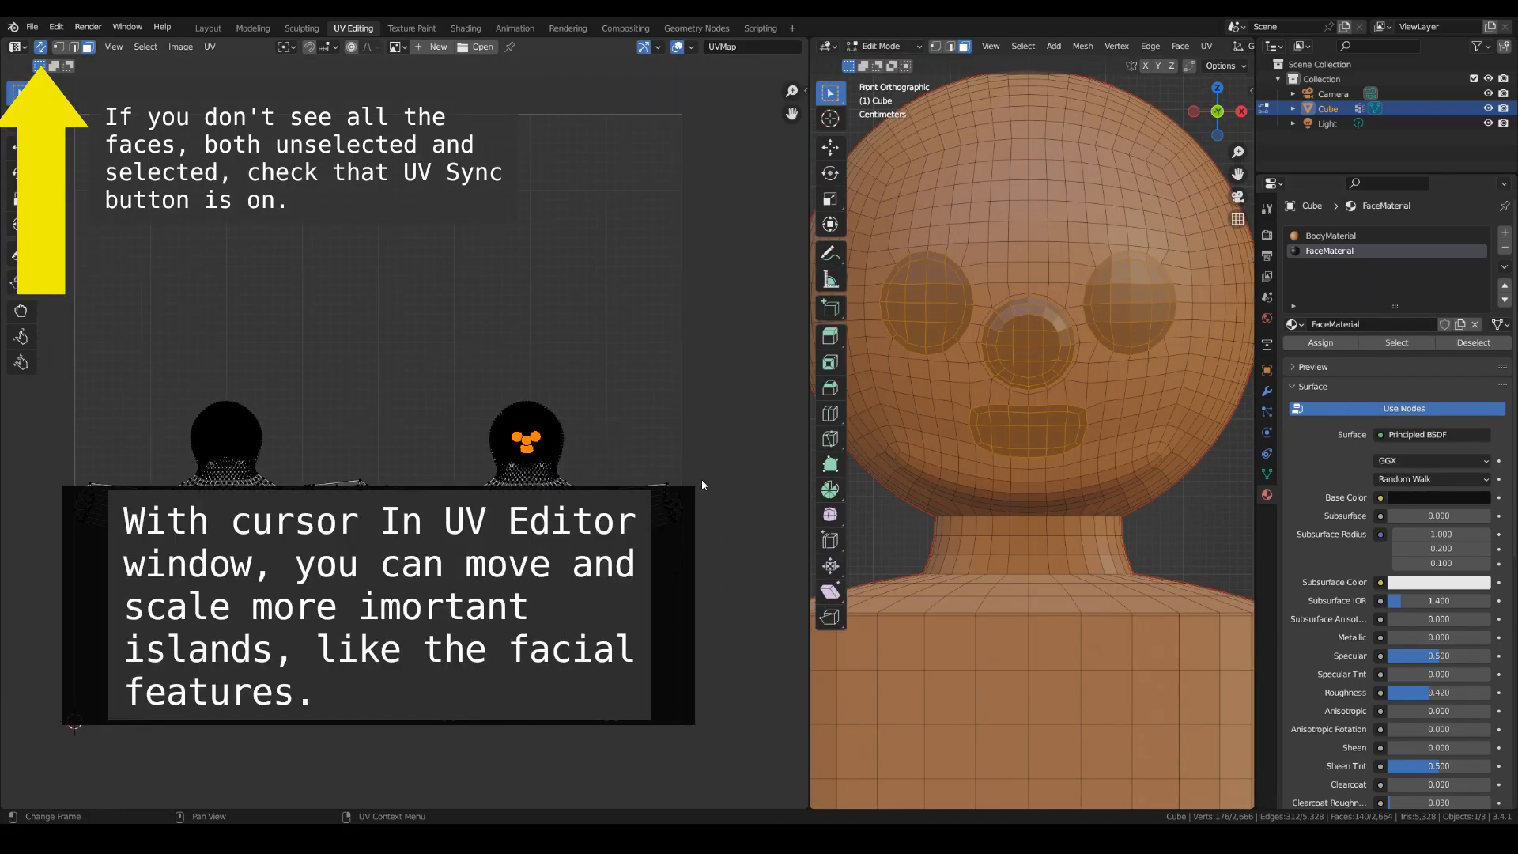
pyautogui.press('g')
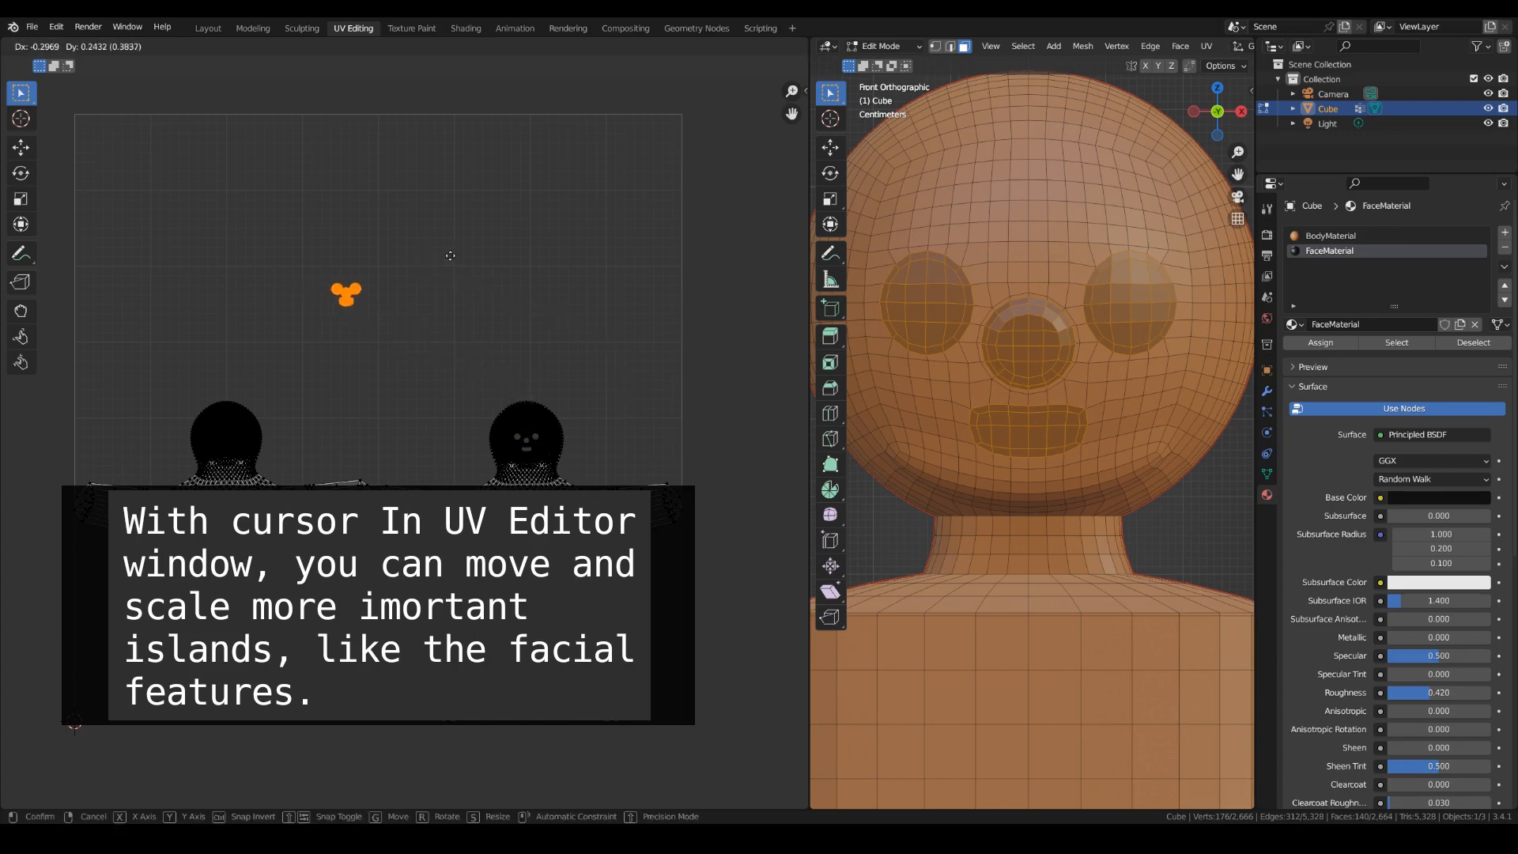
pyautogui.click(479, 233)
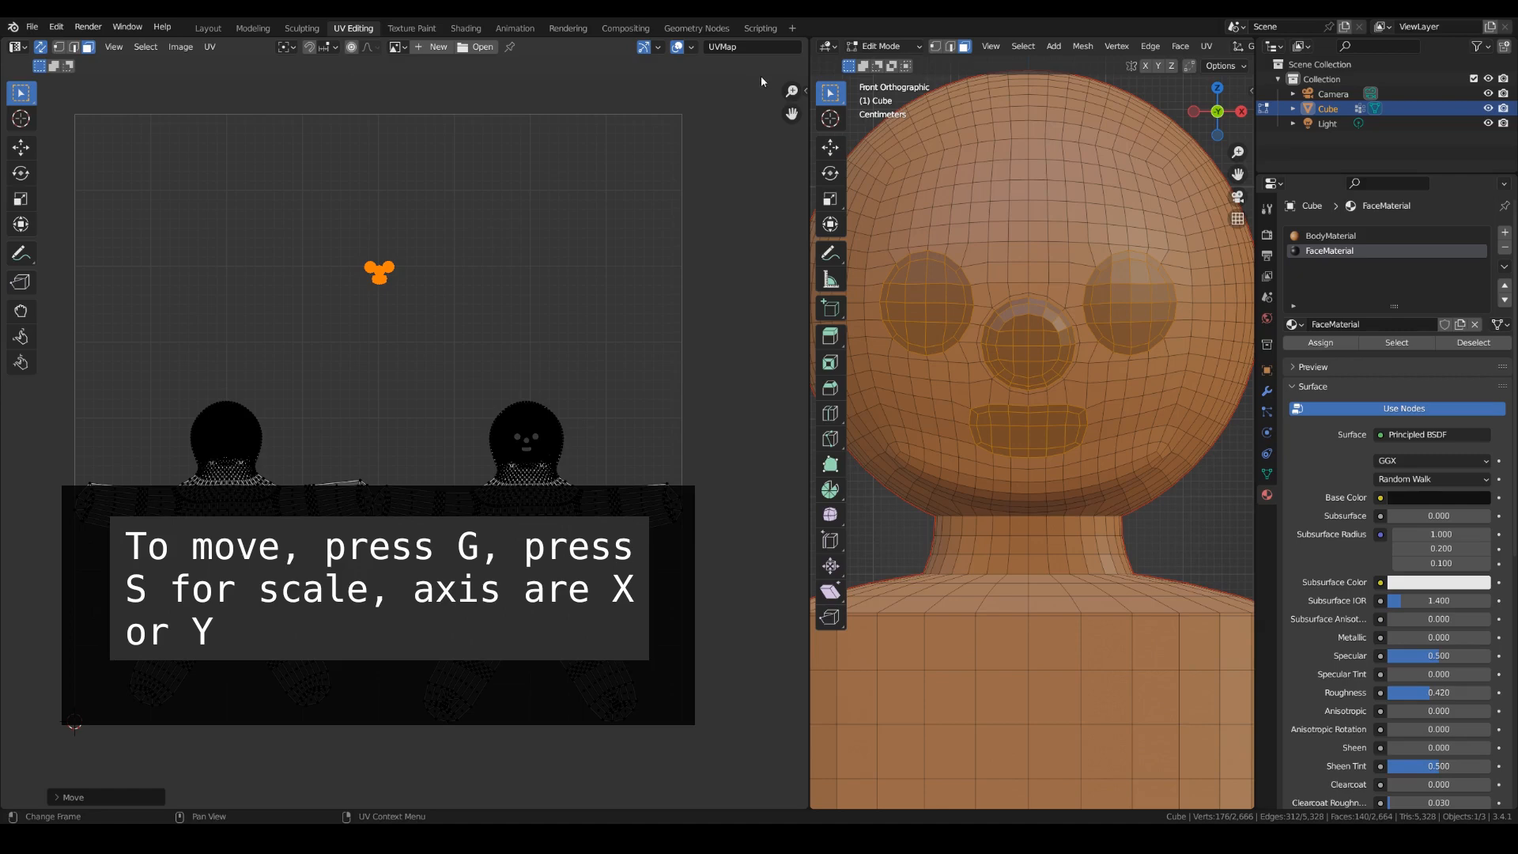
# Show the UV vertex coordinates and set the facial feature islands' X position to 0.5.
pyautogui.moveTo(805, 89); pyautogui.dragTo(699, 89)
pyautogui.click(735, 108)
pyautogui.click(735, 107)
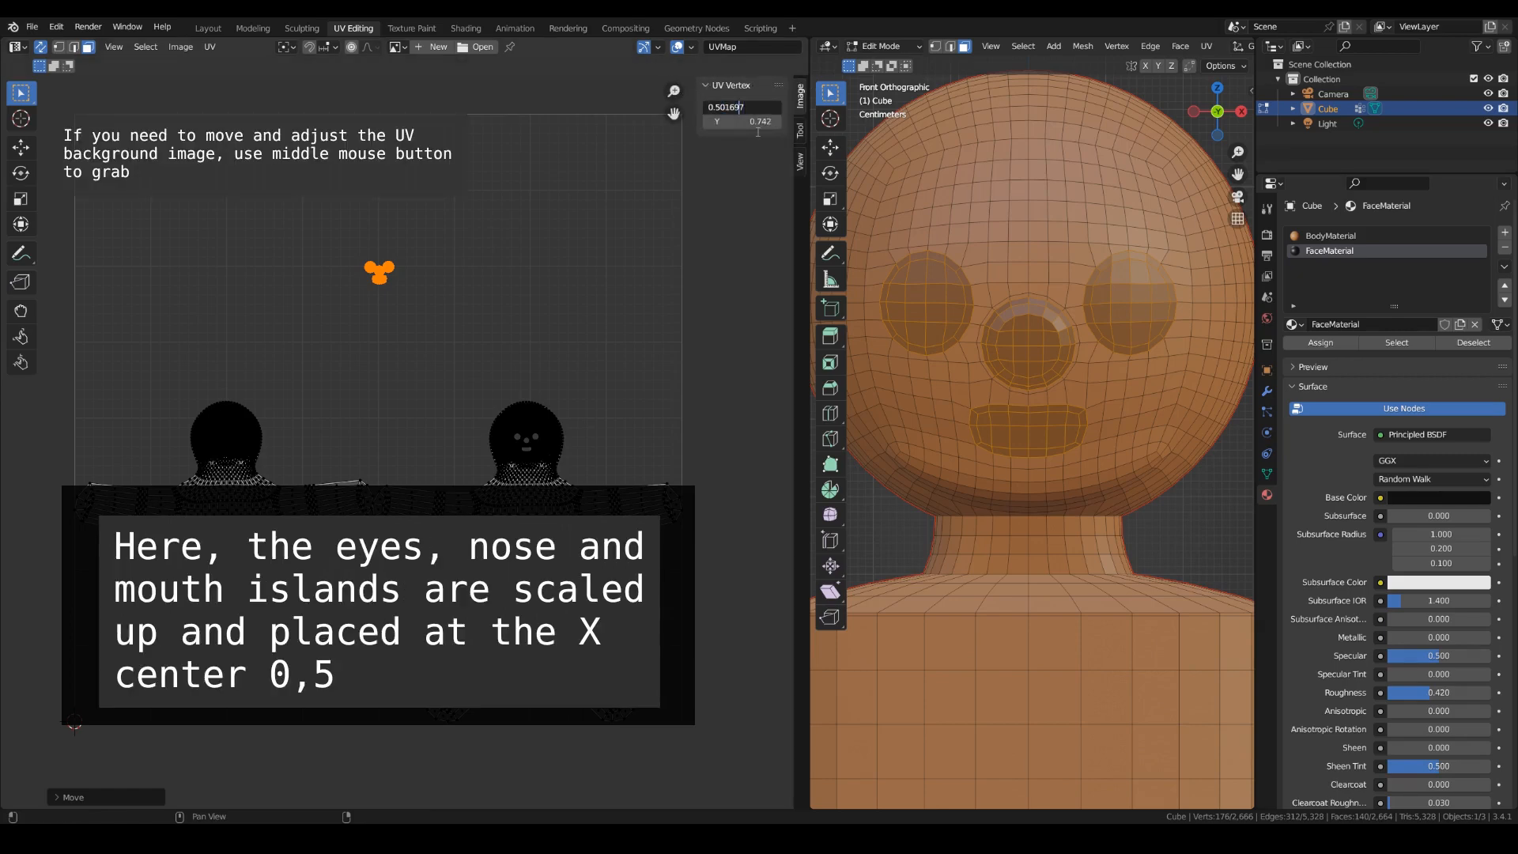
pyautogui.press('Delete')
pyautogui.press('Delete')
pyautogui.press('Delete')
pyautogui.press('Delete')
pyautogui.press('Delete')
pyautogui.press('Return')
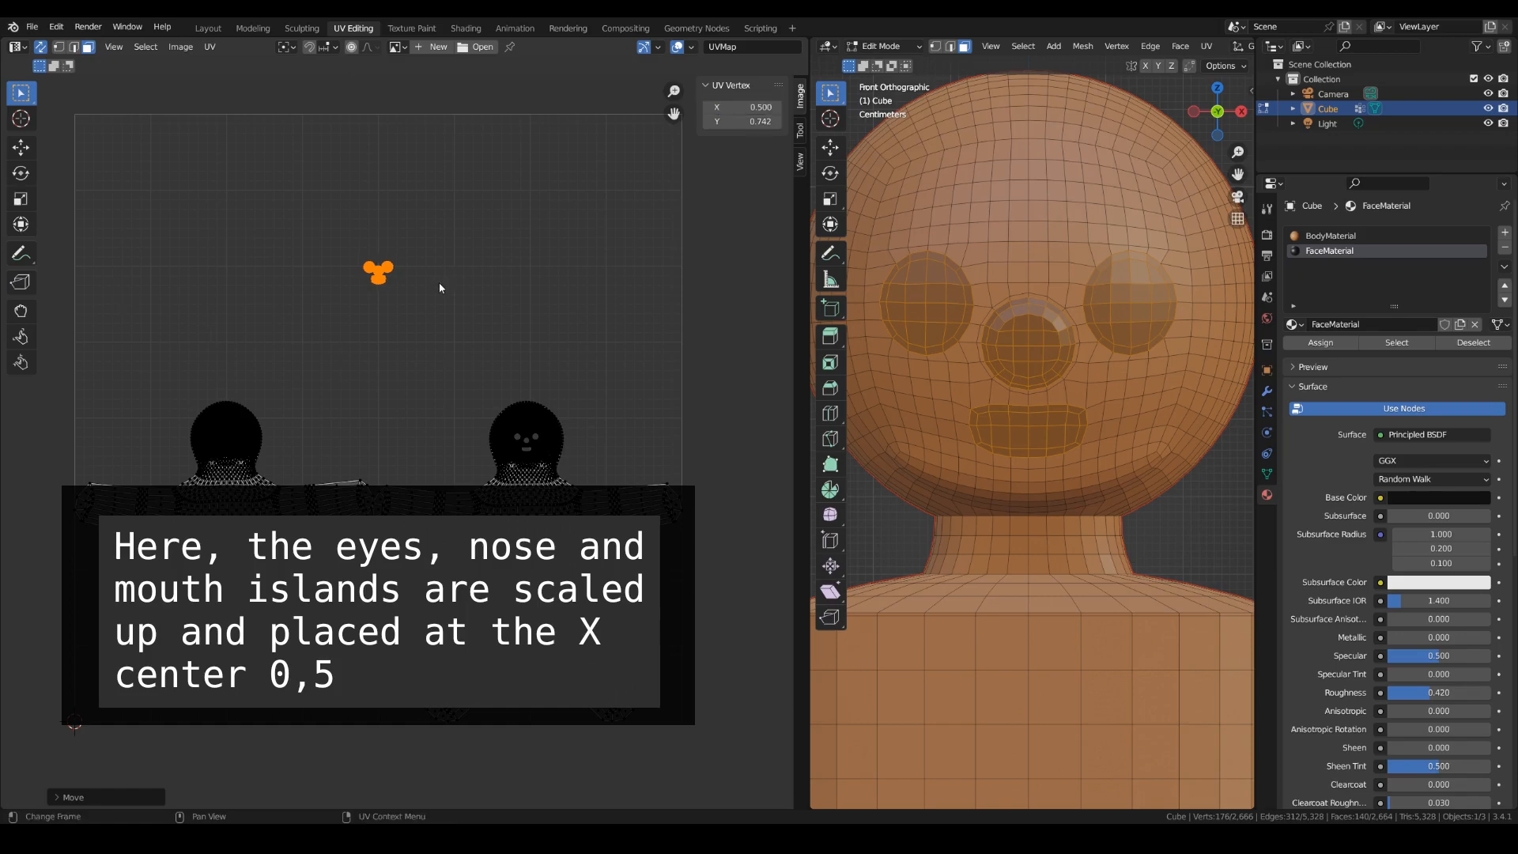
# Scale the facial feature islands up to about two thirds of the UV space's width and move them down to about Y 0.773.
pyautogui.press('s')
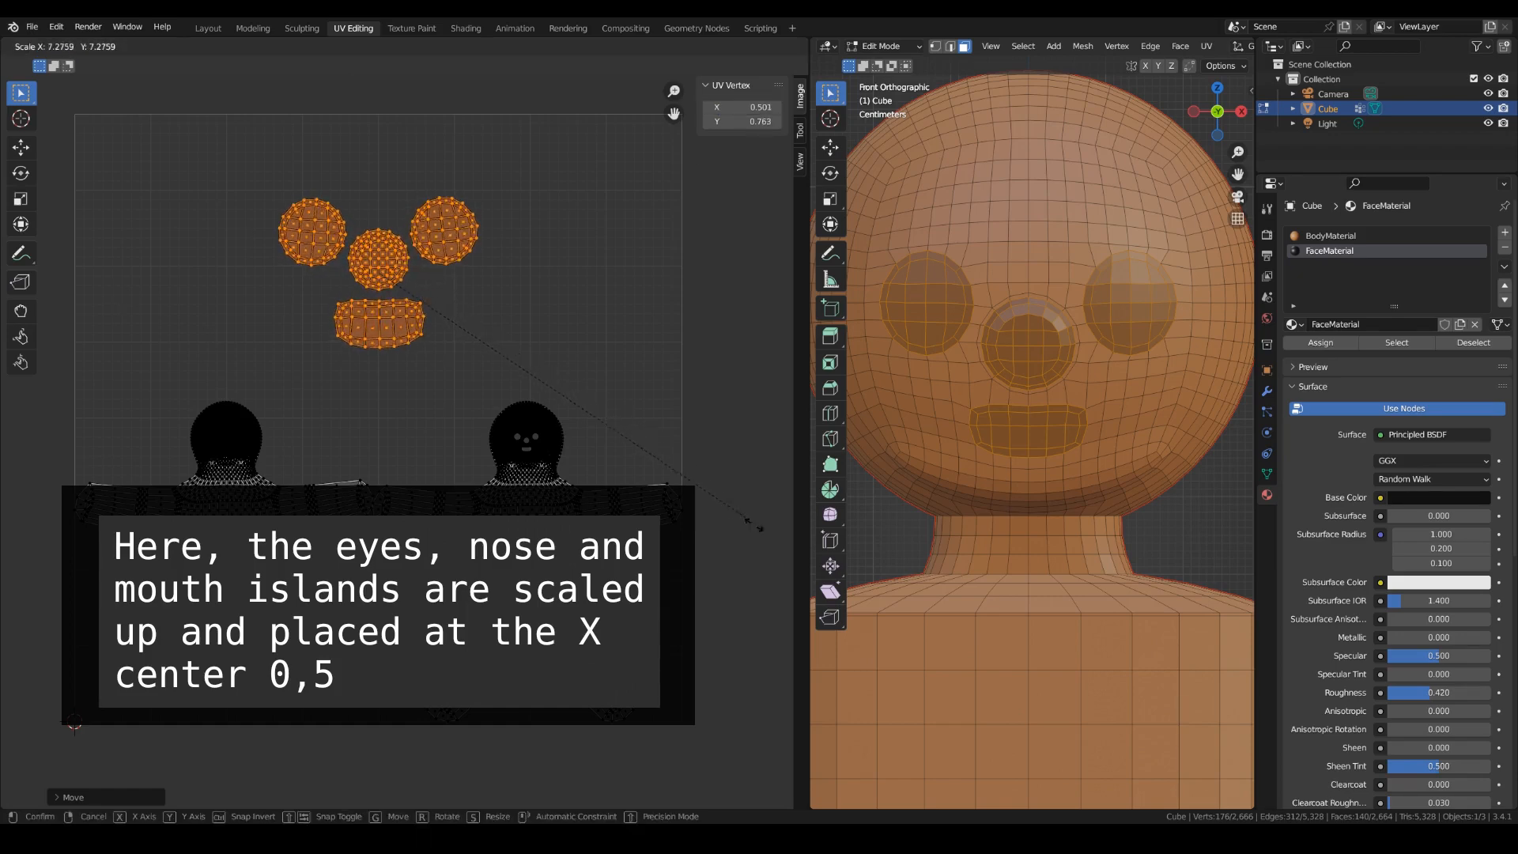
pyautogui.click(286, 132)
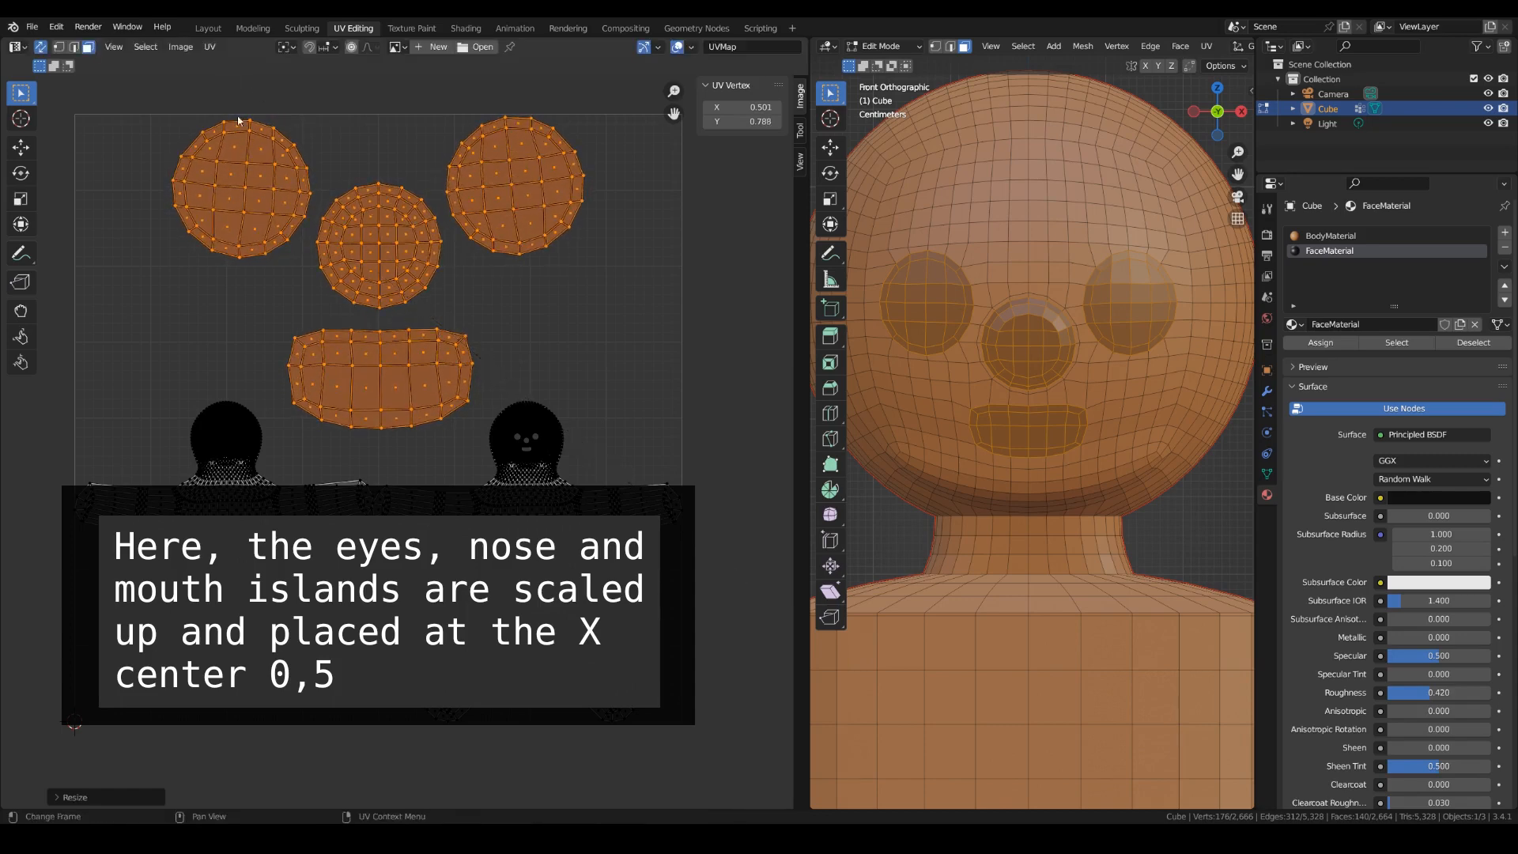
pyautogui.press('g')
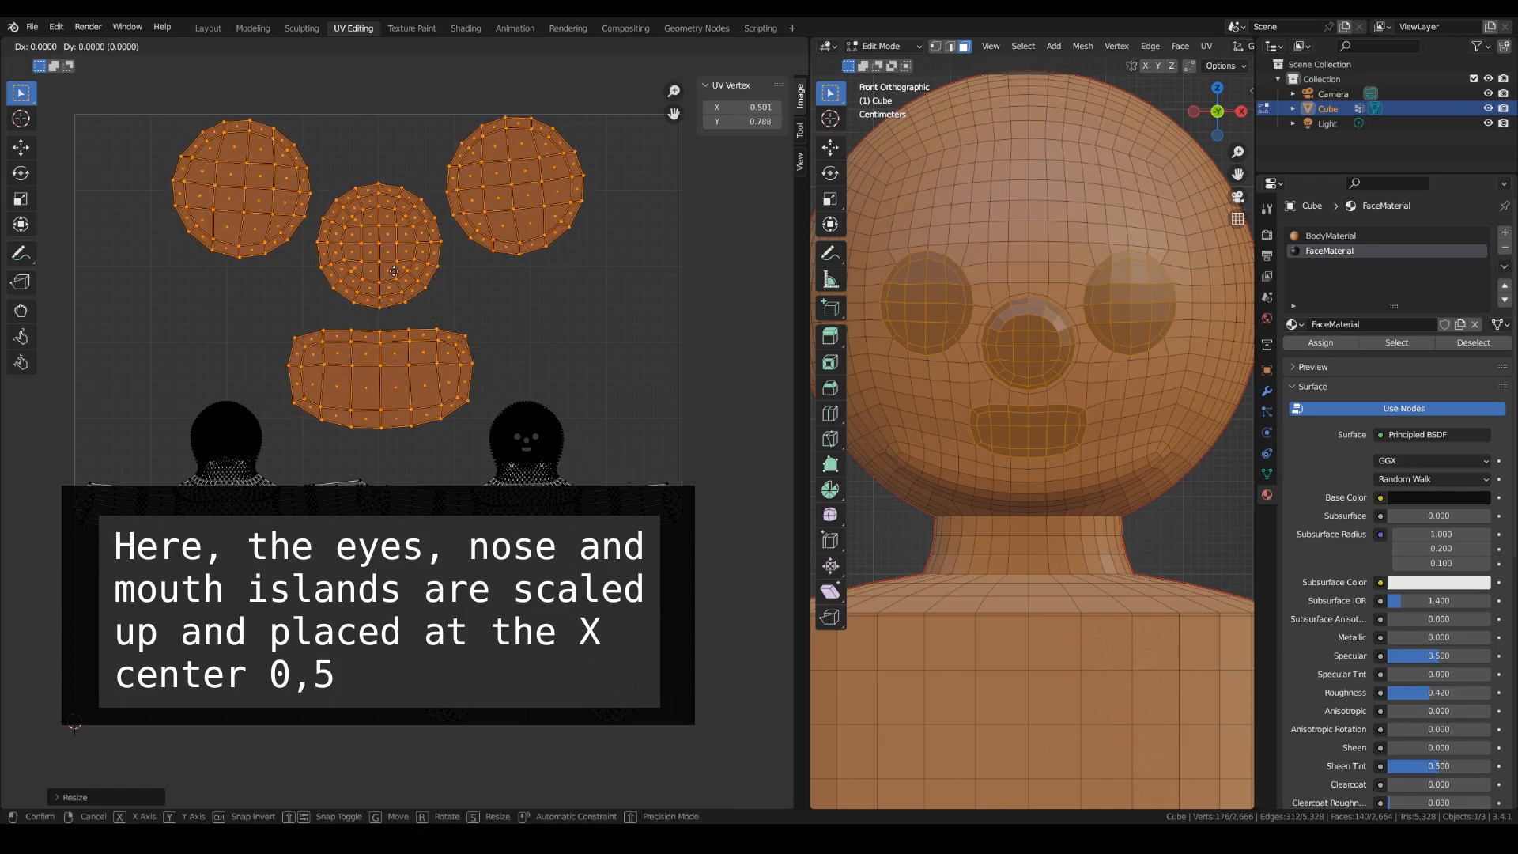
pyautogui.click(396, 285)
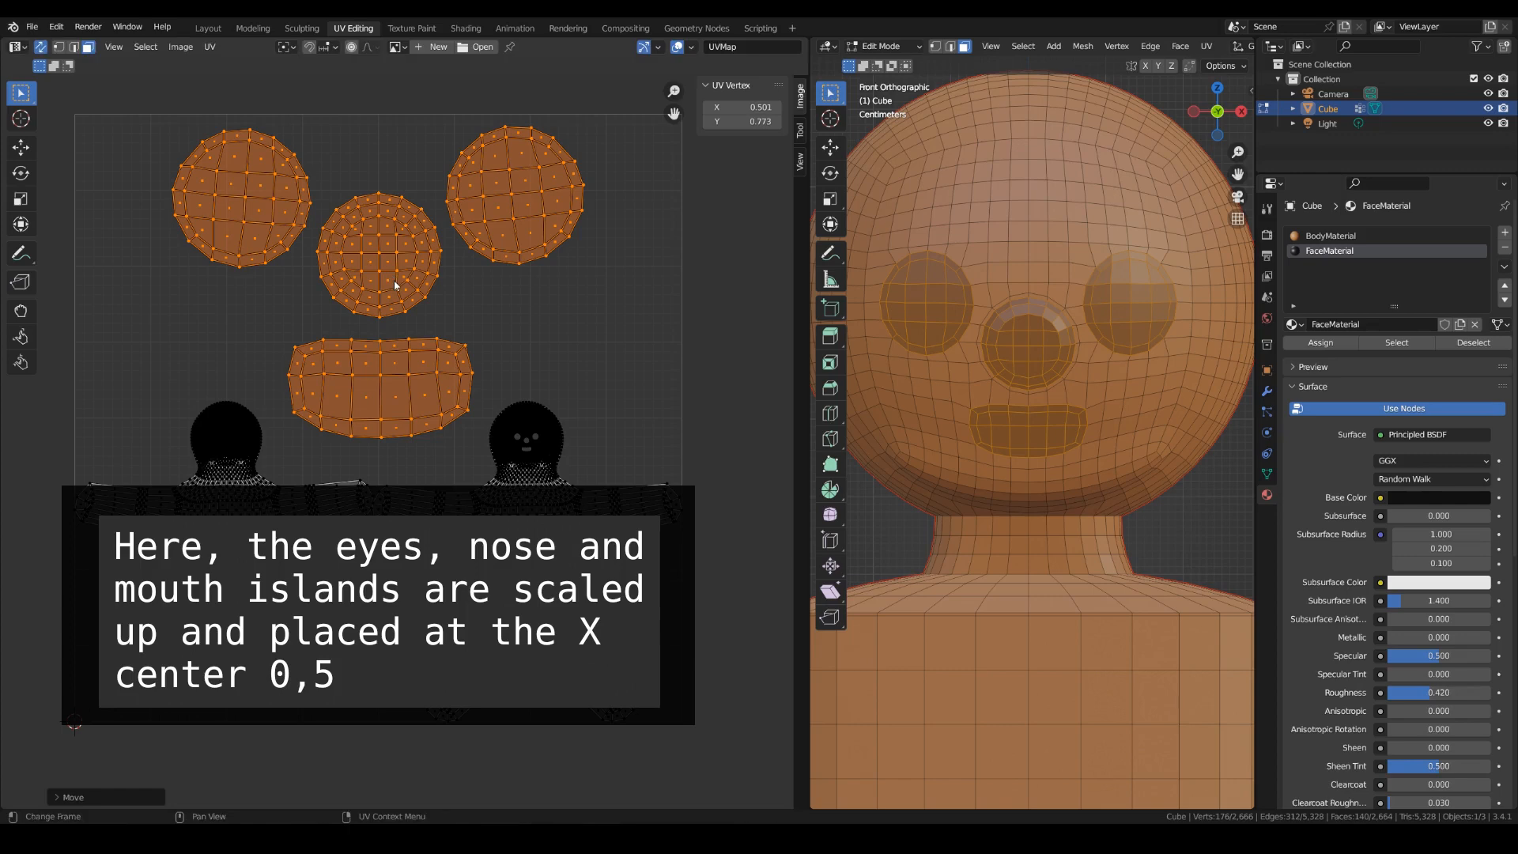